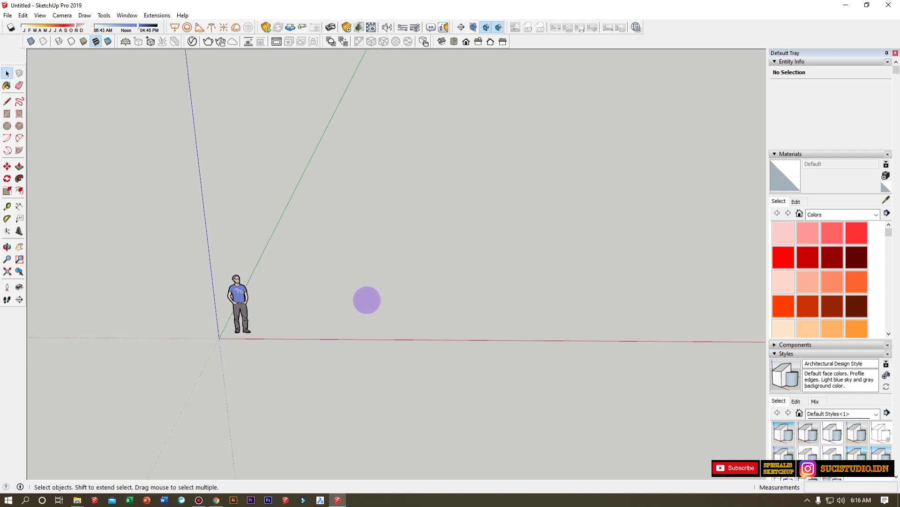
middle_drag(354, 302, 222, 333)
scroll(258, 342, down, 2)
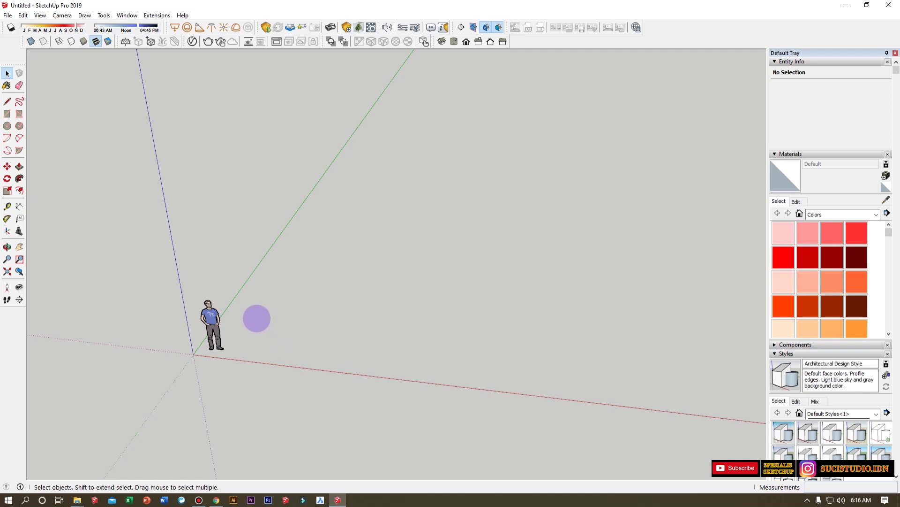
key(o)
drag(308, 315, 265, 322)
key(space)
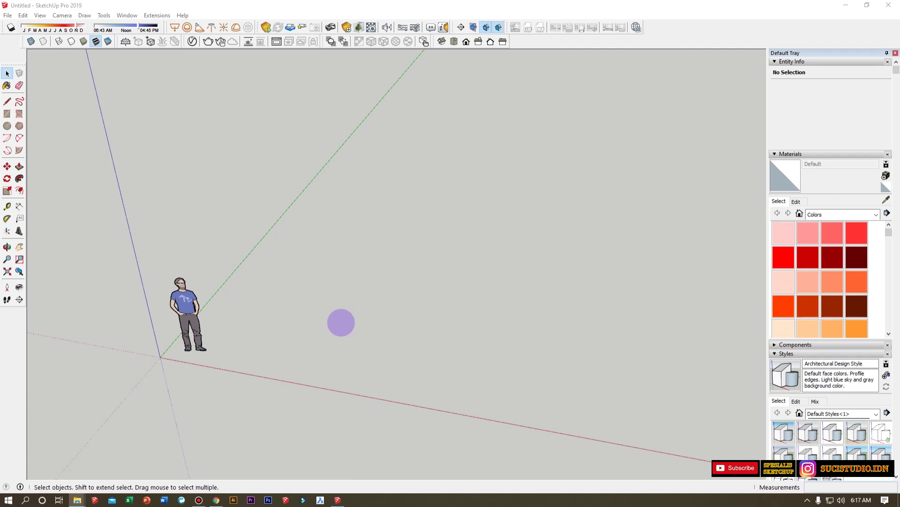
click(353, 315)
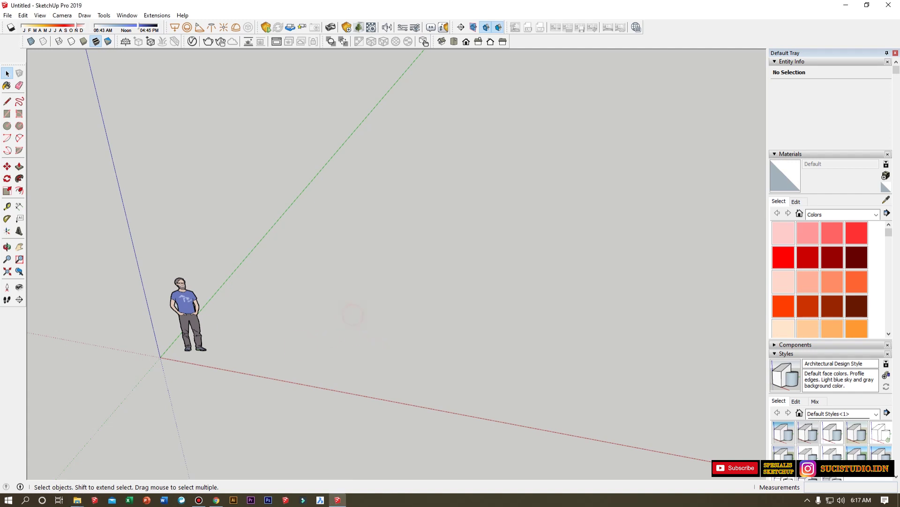
Draw a rectangle on the ground beside the scale figure and push/pull it up into a box taller than the figure.
key(r)
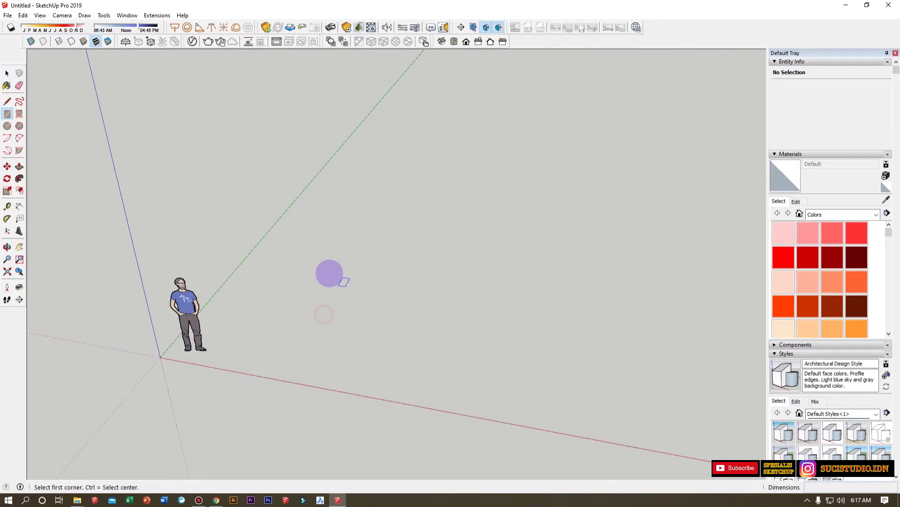
click(330, 274)
click(518, 354)
key(p)
click(440, 319)
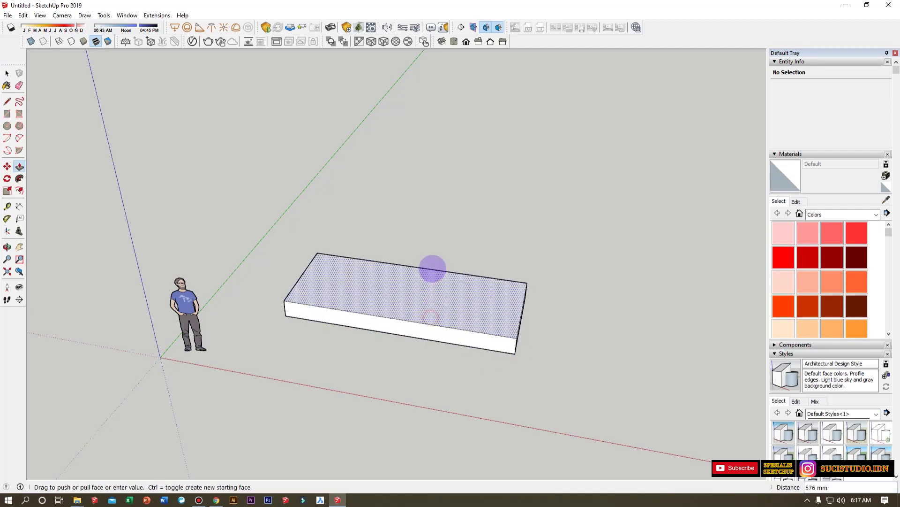
click(425, 189)
Select all faces and edges of the box and make them a group.
key(space)
triple_click(364, 258)
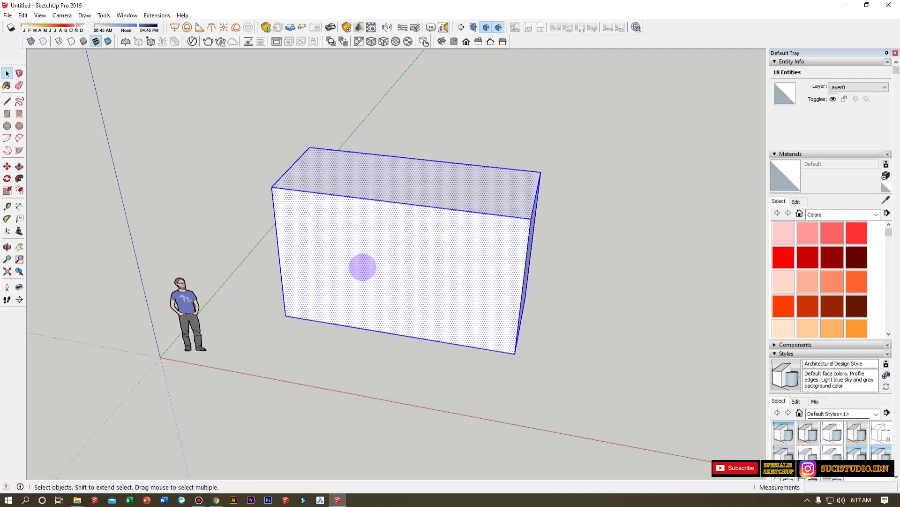
key(g)
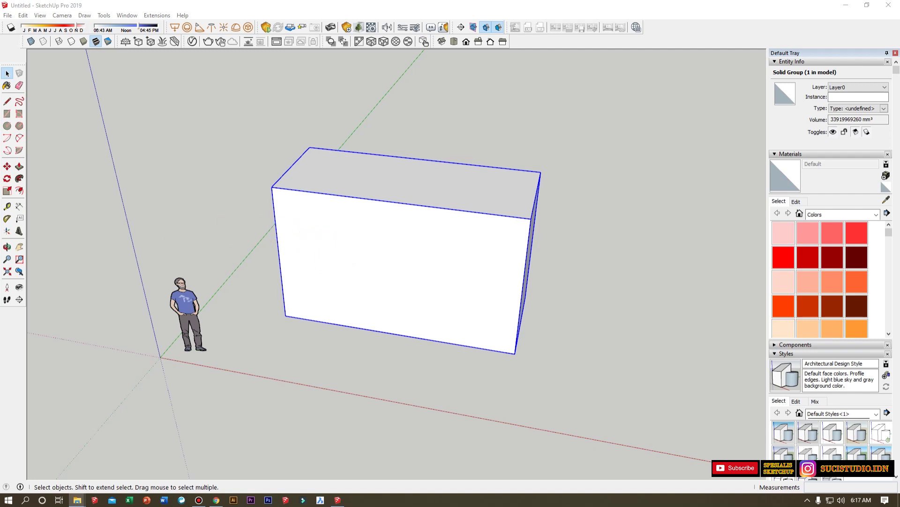
Start importing a file with the file type set to JPEG Image (*.jpg).
click(10, 23)
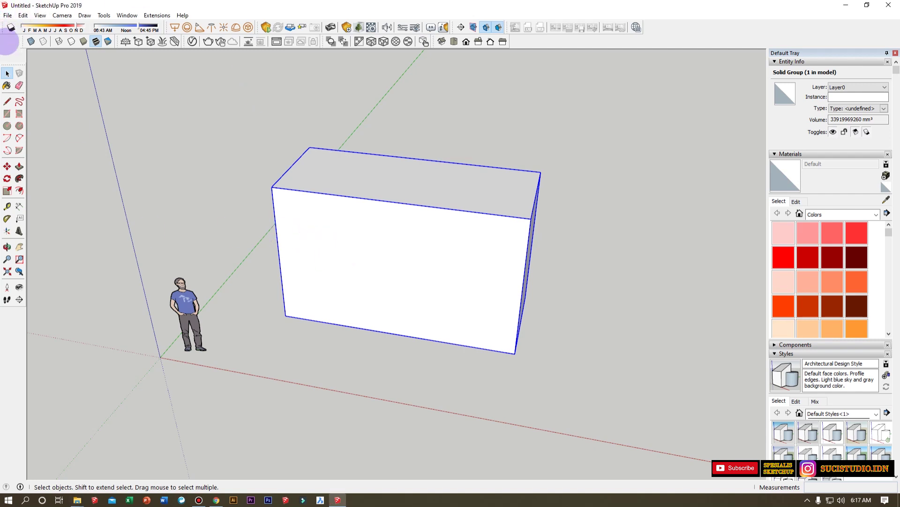
click(7, 15)
mouse_move(125, 170)
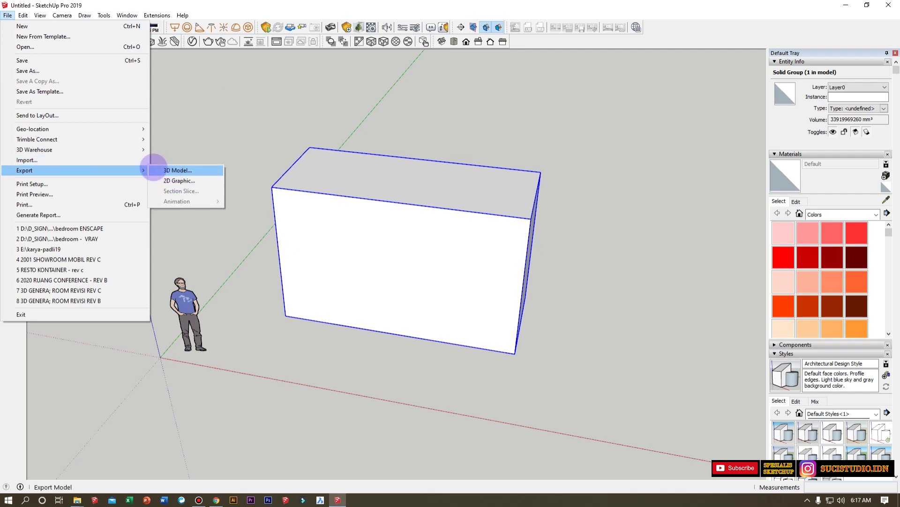
click(118, 159)
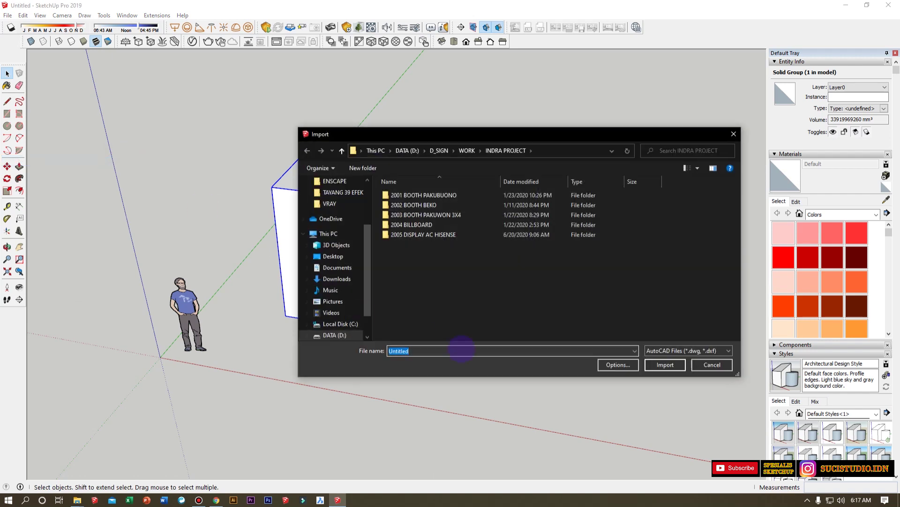
click(677, 350)
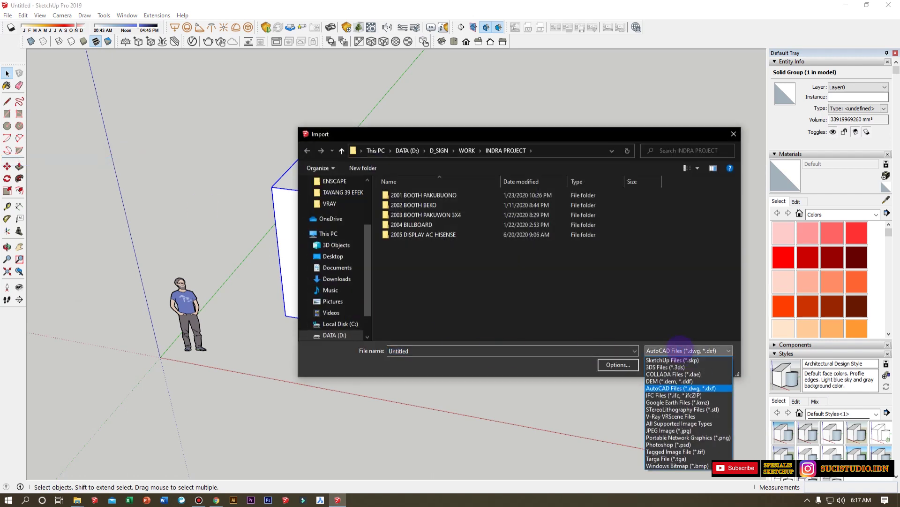
key(j)
click(681, 347)
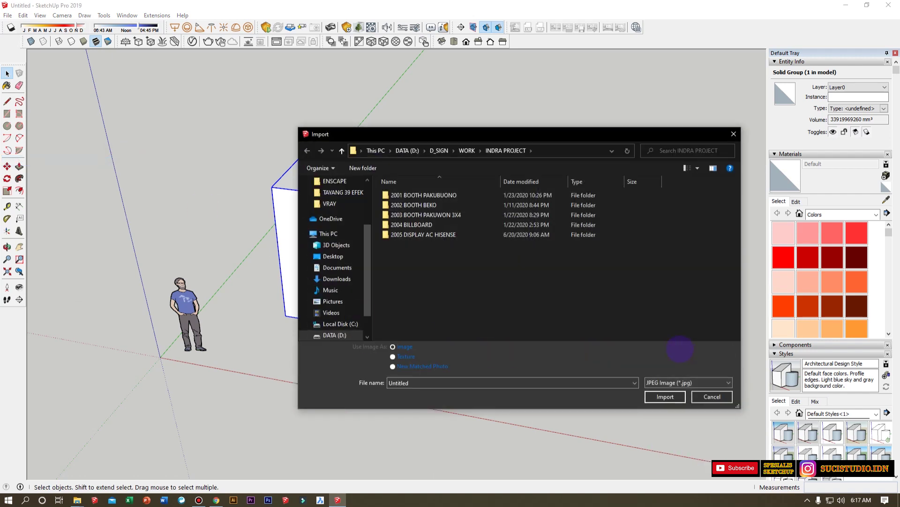
Go to the TAYANG 49 BUAT 3D PANTRY SAMPAI MAMPING - BELUM TAYANG folder and set the image to import as a texture.
click(433, 383)
key(ctrl+v)
key(Return)
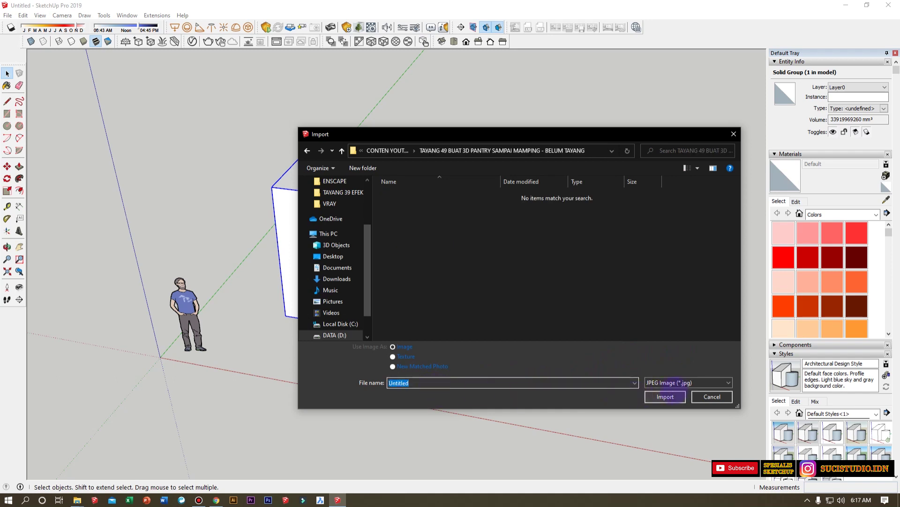
click(393, 357)
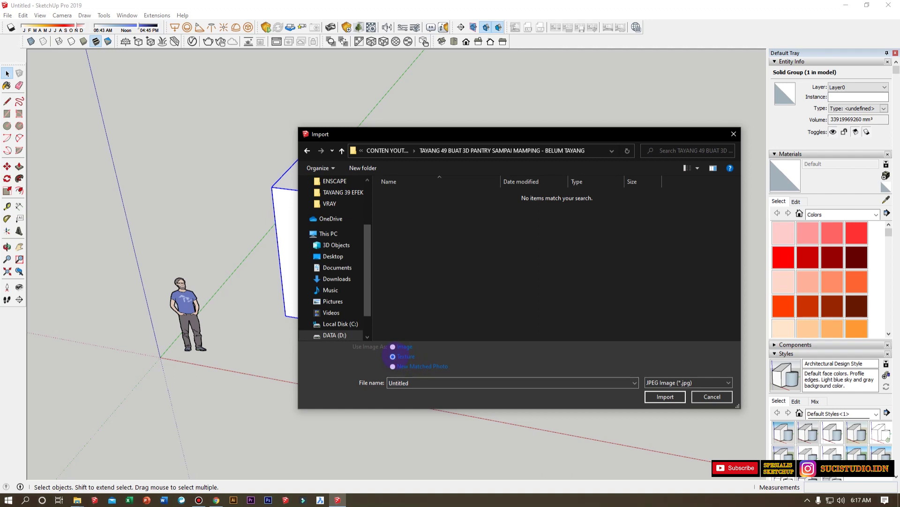
key(ctrl+a)
key(BackSpace)
key(ctrl+z)
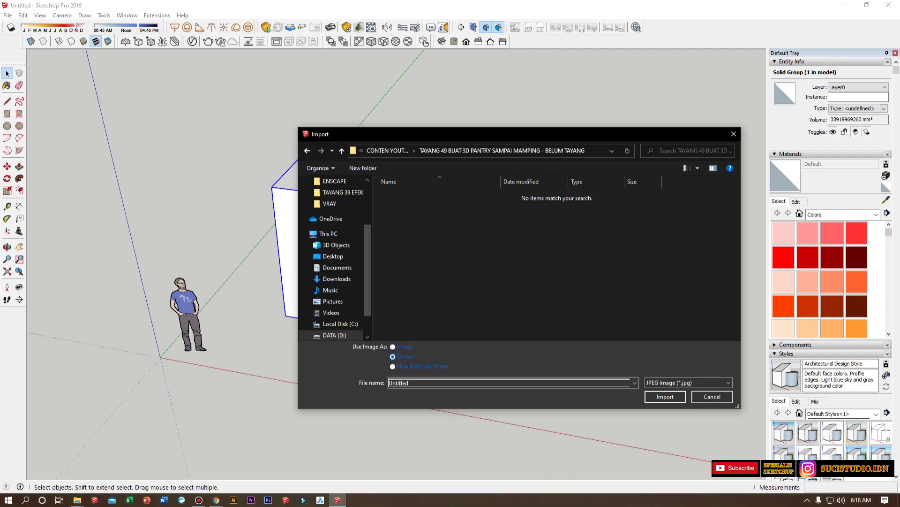
Switch to File Explorer and view the pantry sc picture in the image viewer, then close it.
key(super+e)
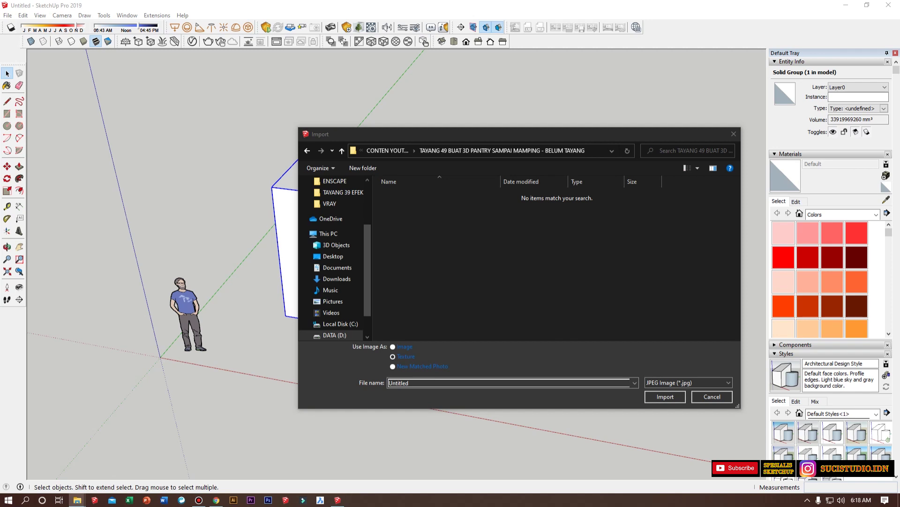
drag(145, 126, 566, 116)
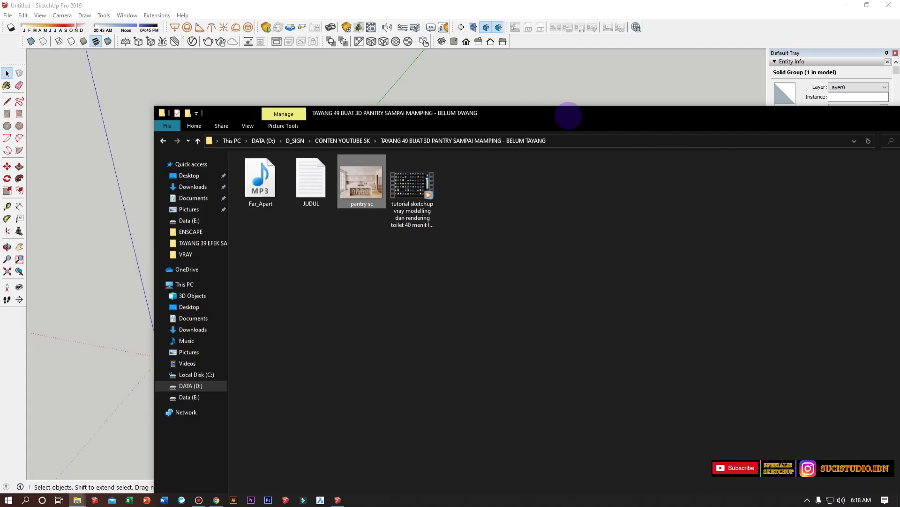
double_click(365, 182)
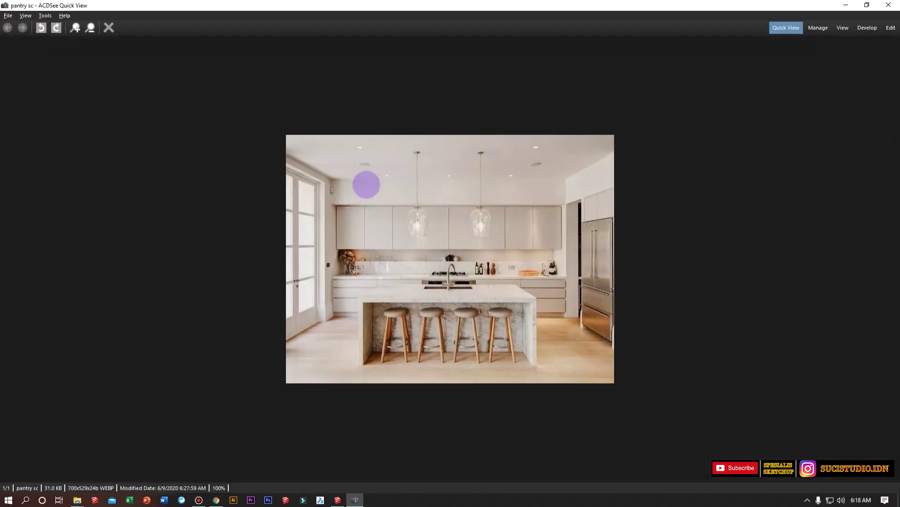
click(888, 5)
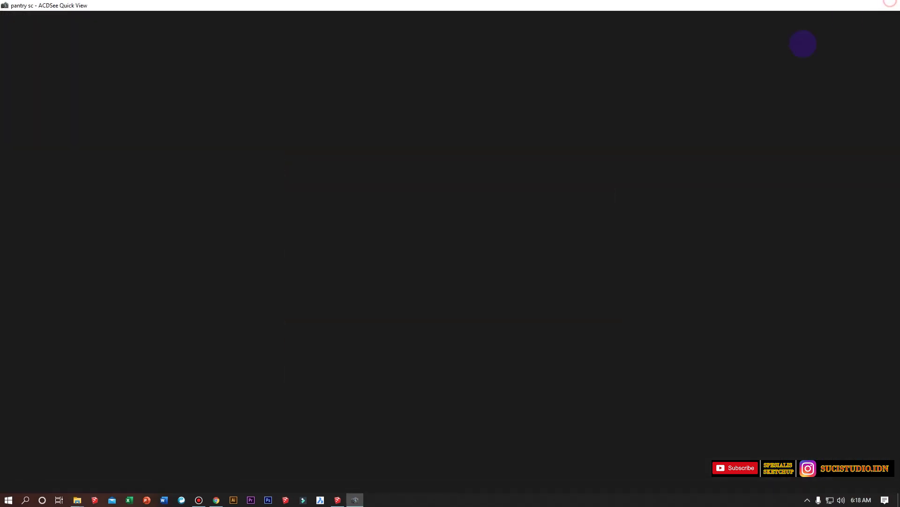
Try to open the pantry sc picture with Adobe Photoshop CS6 from File Explorer.
right_click(355, 184)
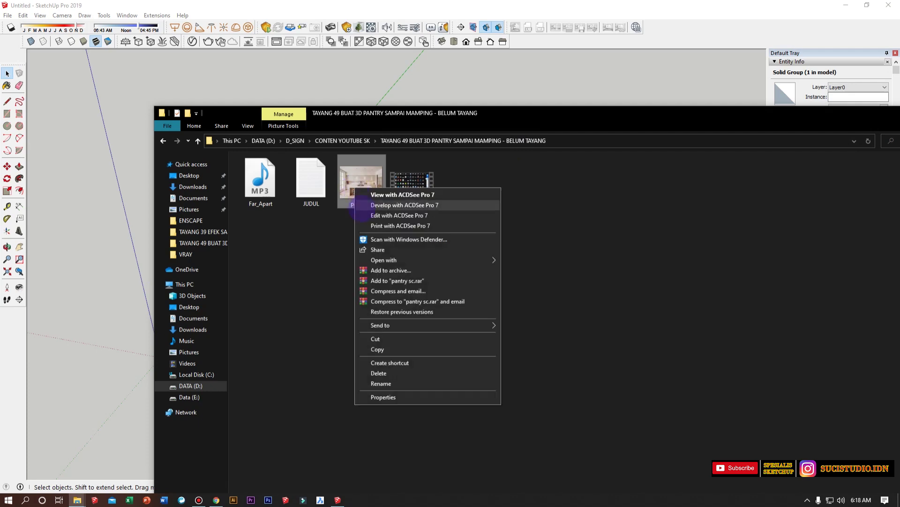
mouse_move(467, 259)
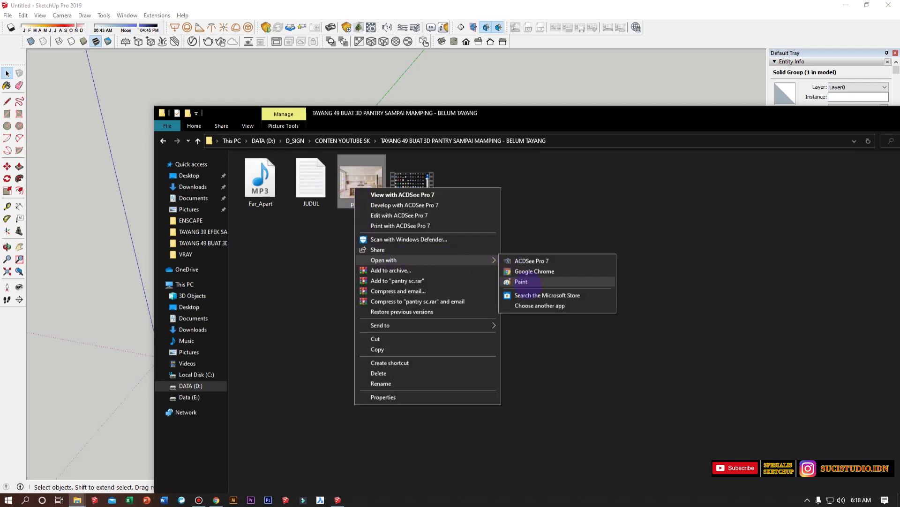
click(537, 305)
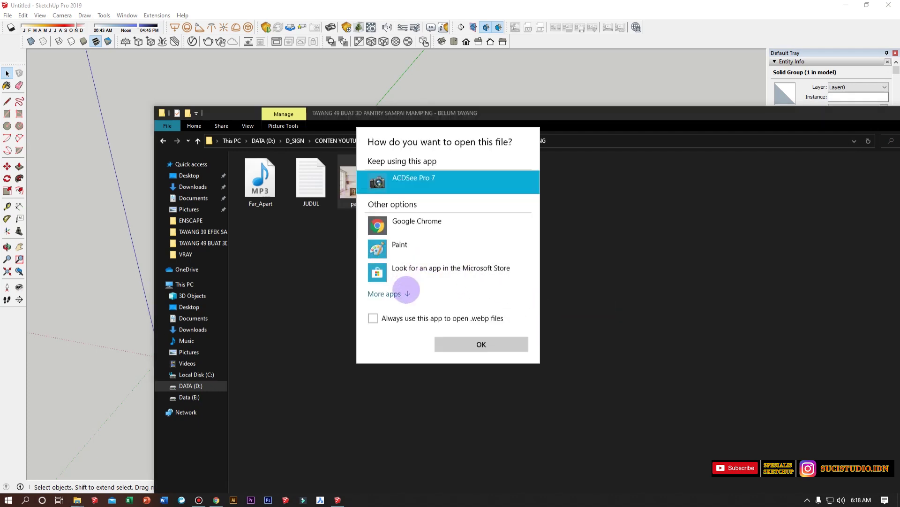
click(384, 294)
scroll(428, 254, down, 3)
click(427, 242)
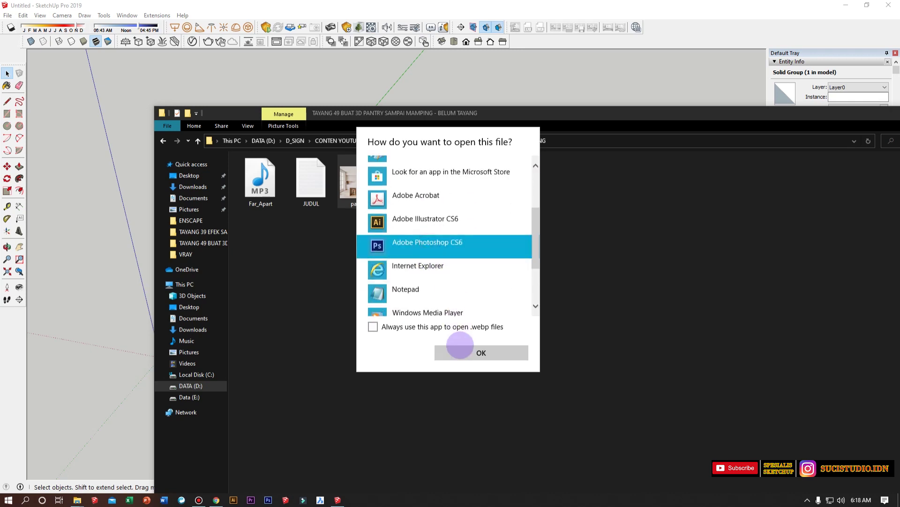
click(462, 350)
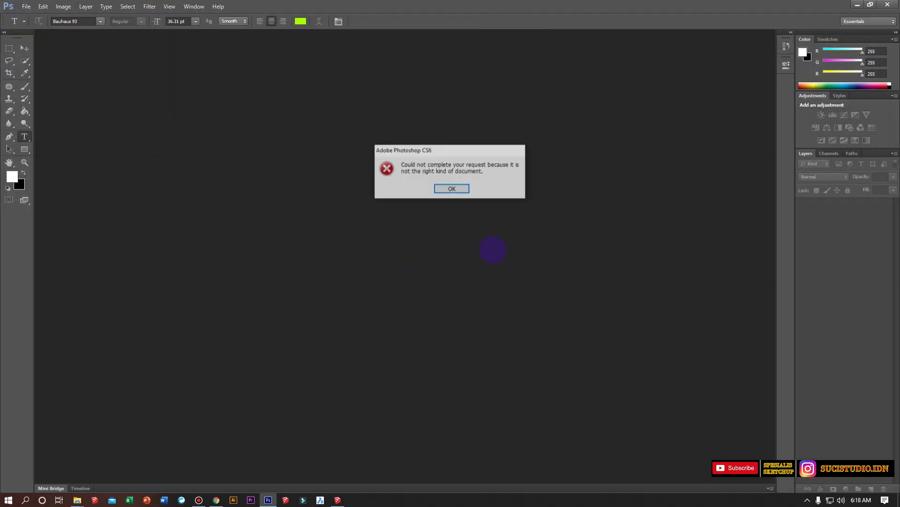
click(451, 189)
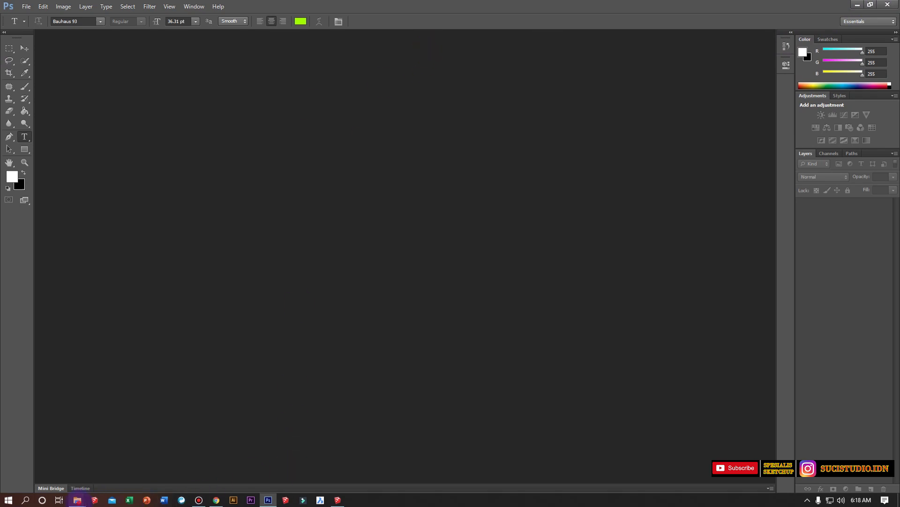
Return to File Explorer and display the pantry sc picture enlarged in the image viewer for a screen capture.
mouse_move(77, 500)
click(77, 468)
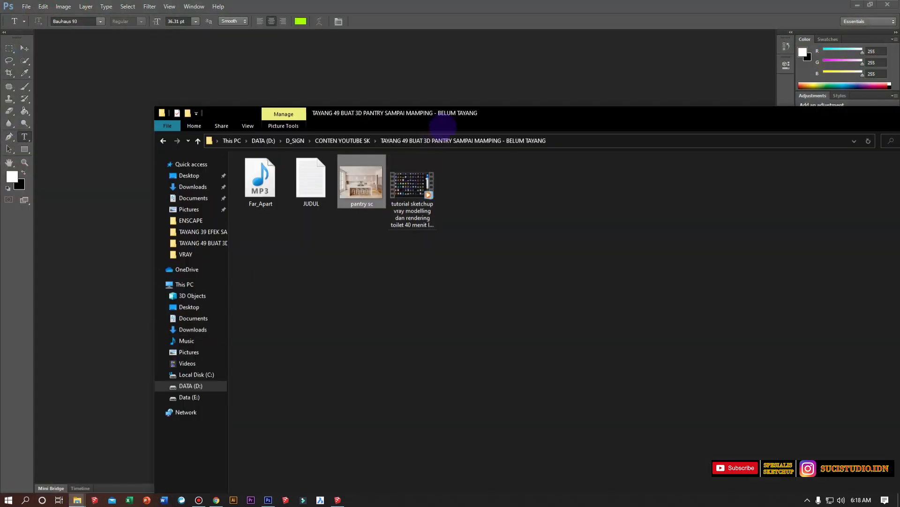
double_click(204, 75)
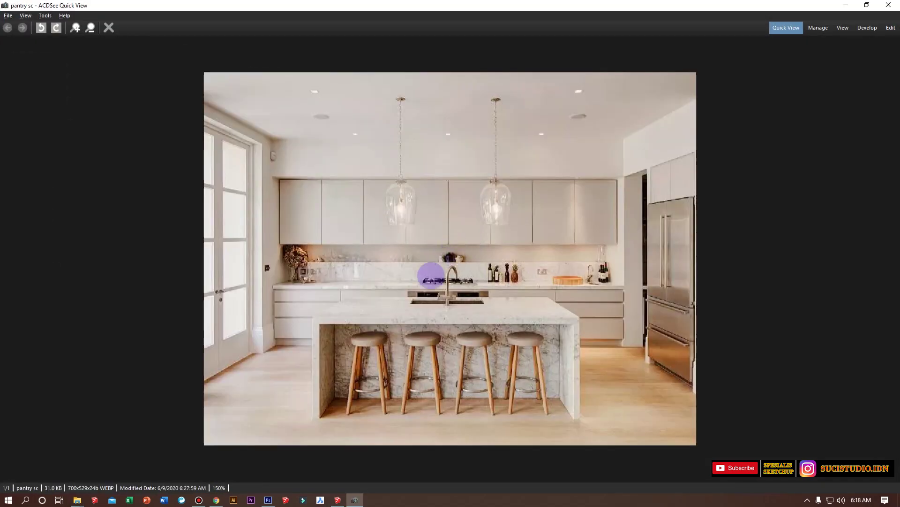
Switch to Photoshop, create a new document with the default settings and paste the screen capture into it.
click(268, 499)
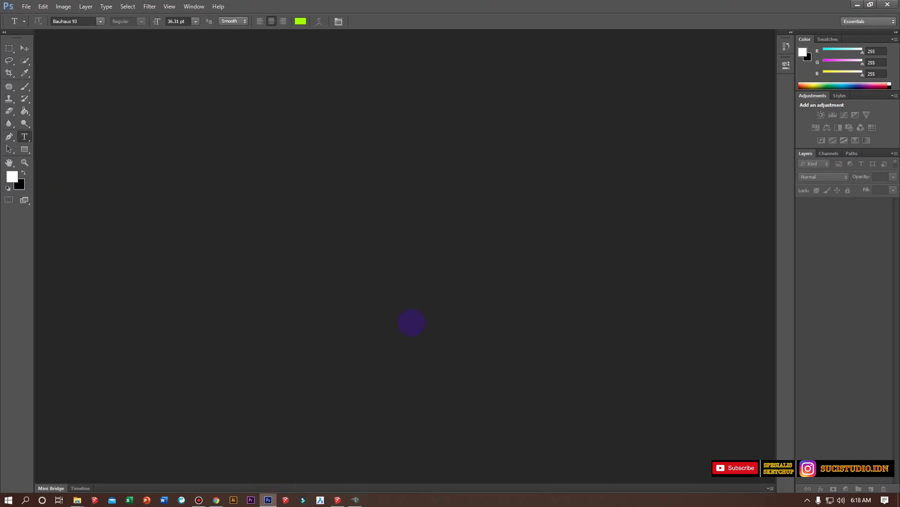
key(ctrl+n)
key(Return)
key(ctrl+v)
Crop the pasted screen capture to just the kitchen photo.
alt+scroll(640, 237, up, 2)
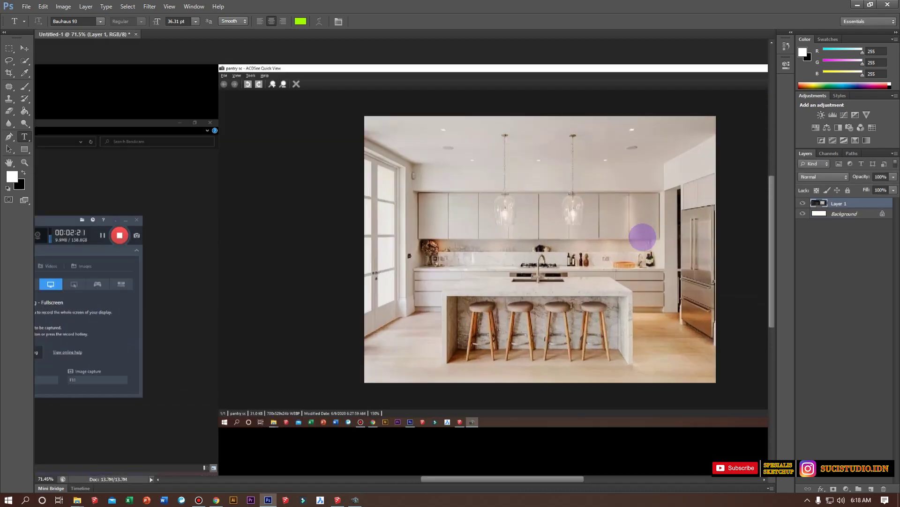
alt+scroll(141, 220, up, 1)
click(9, 72)
drag(280, 130, 603, 375)
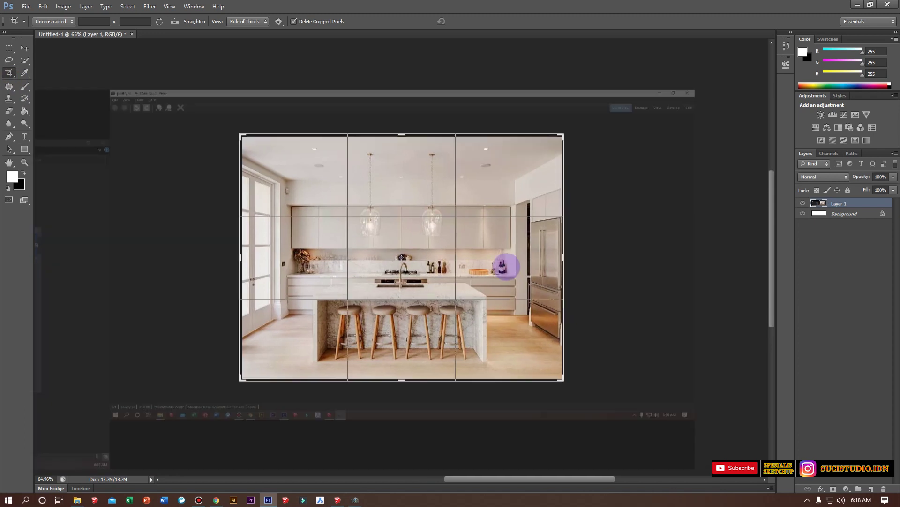
double_click(503, 266)
click(25, 48)
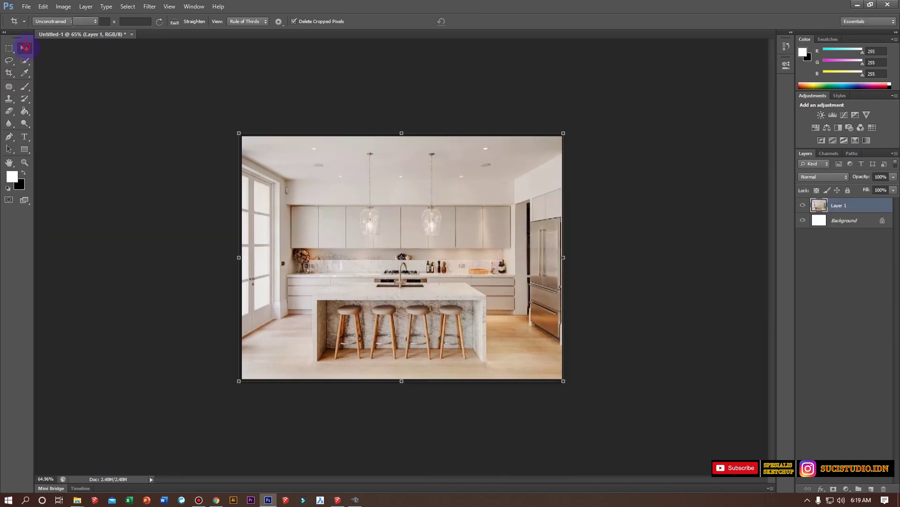
Start saving the image and set its location to the TAYANG 49 BUAT 3D PANTRY SAMPAI MAMPING - BELUM TAYANG folder, copying the path from File Explorer.
key(ctrl+s)
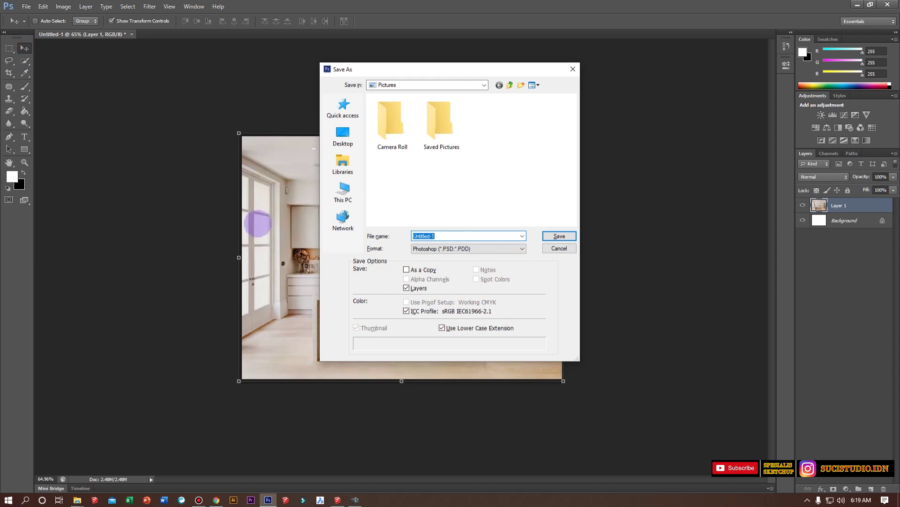
mouse_move(78, 500)
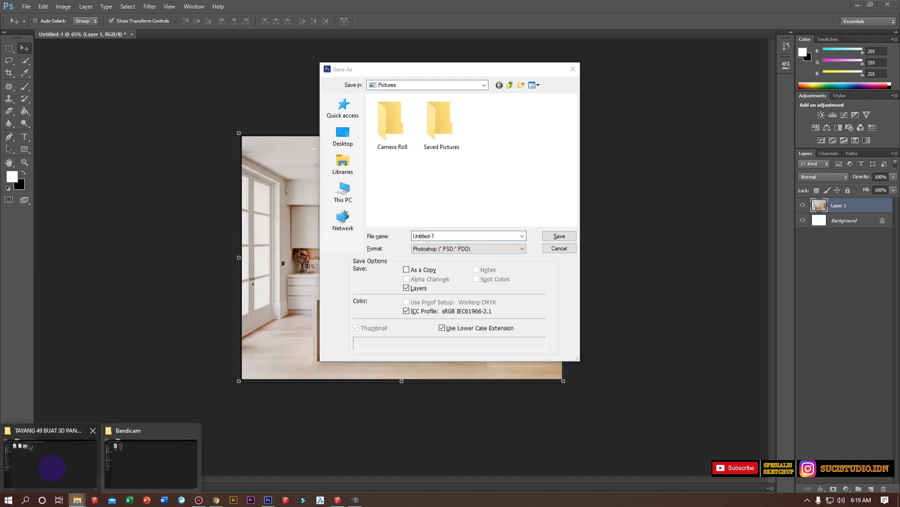
click(50, 458)
click(441, 31)
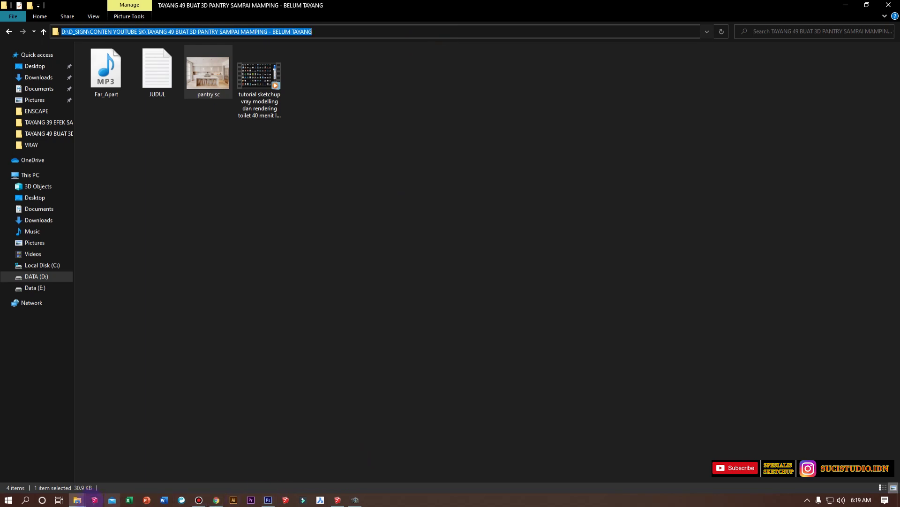
click(78, 499)
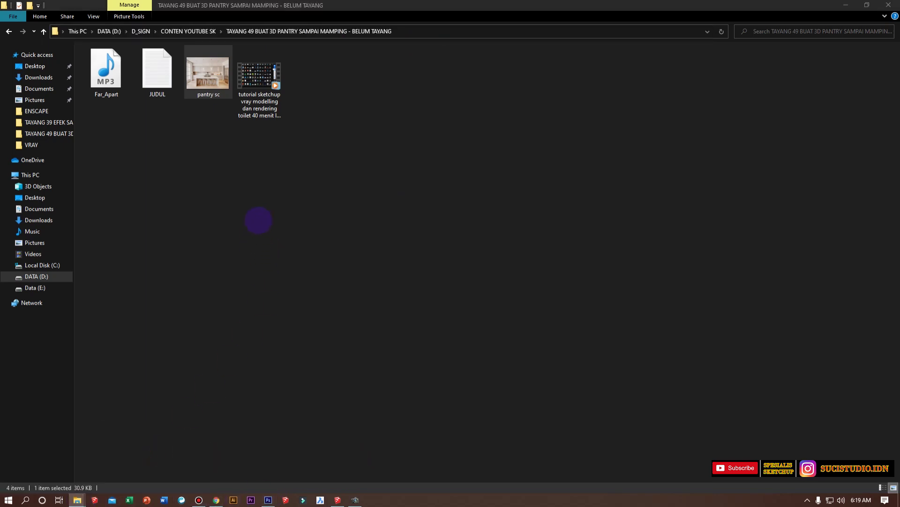
click(268, 500)
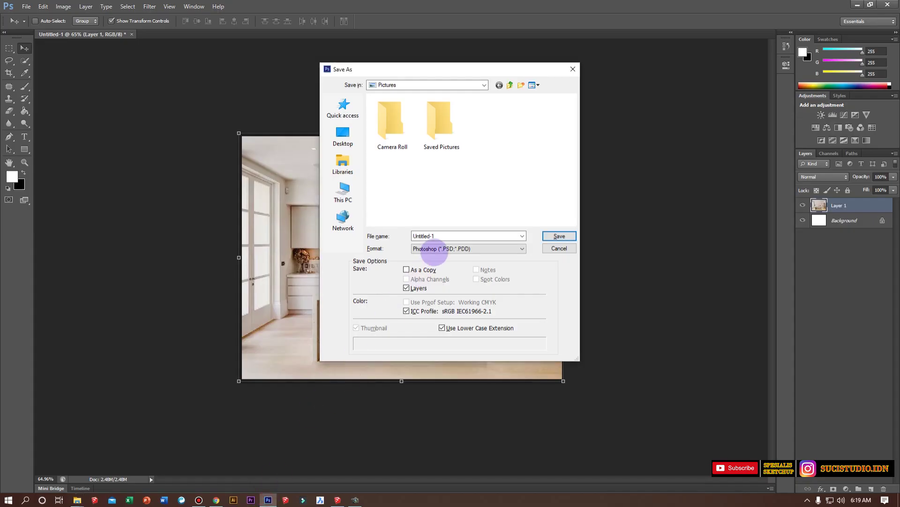
key(ctrl+v)
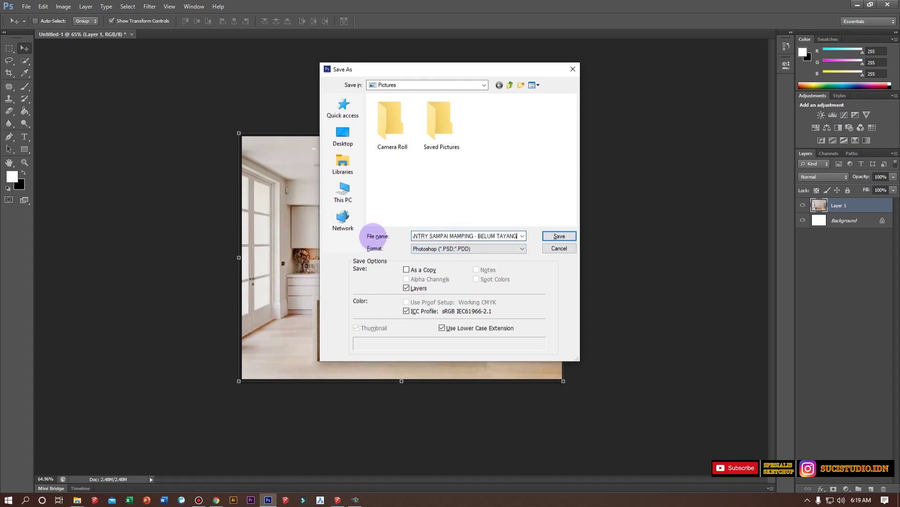
key(Return)
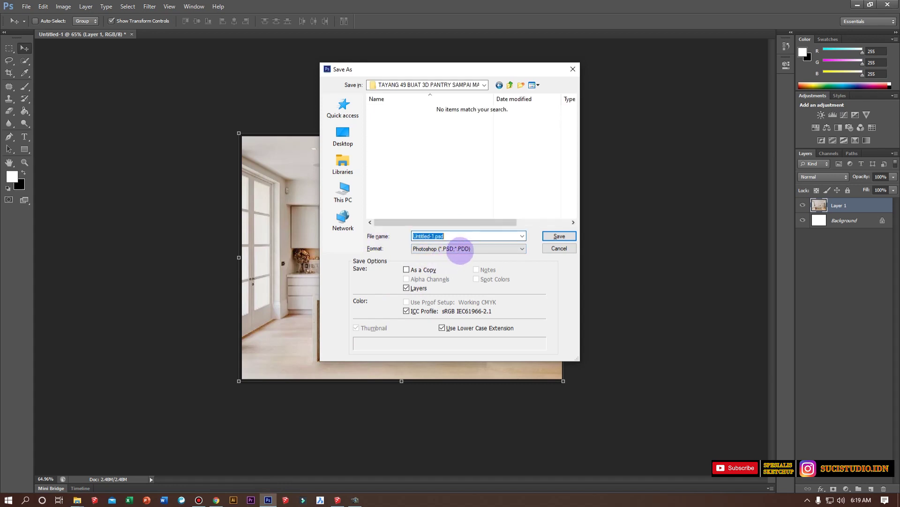
Save the cropped kitchen image in JPEG format as "ref jpg" at maximum quality 12.
click(461, 248)
key(j)
click(462, 248)
double_click(462, 236)
text(ref.jpg)
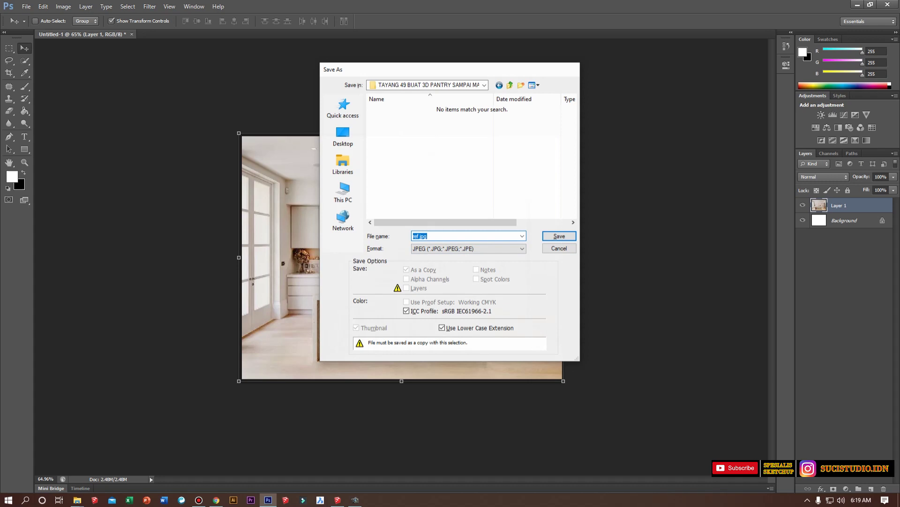
key(Return)
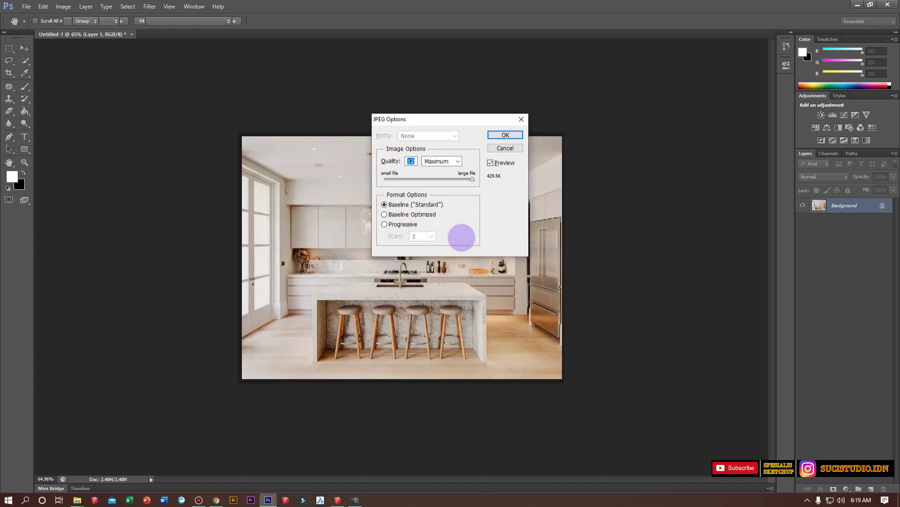
key(Return)
Quit Photoshop without saving the Untitled-1 document, and view the pantry sc picture briefly from File Explorer.
click(888, 4)
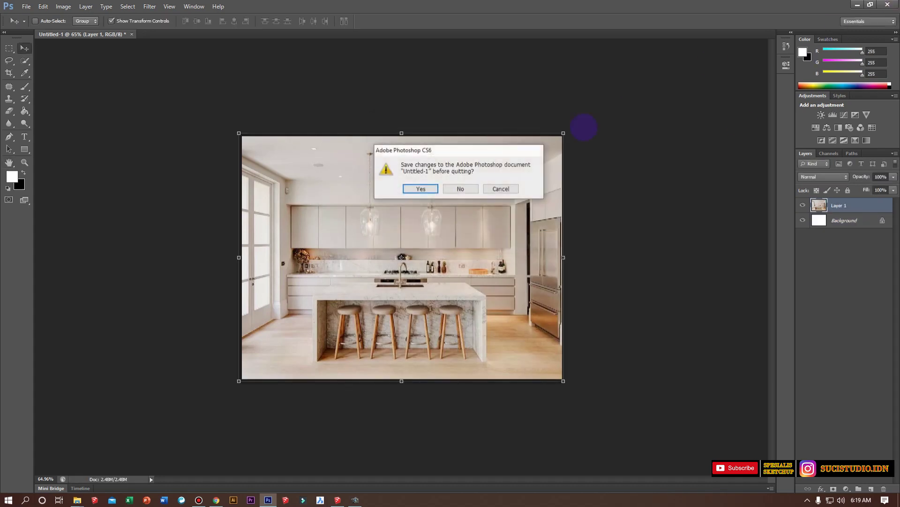
click(461, 188)
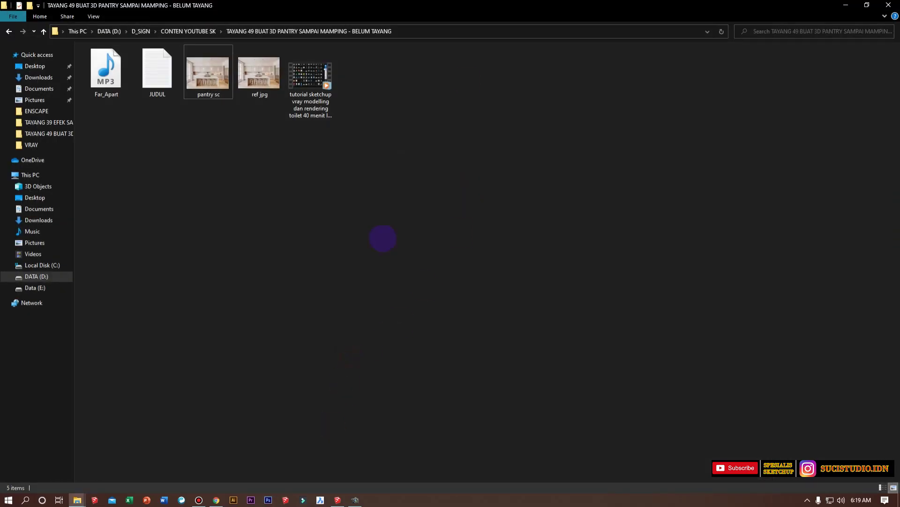
double_click(208, 73)
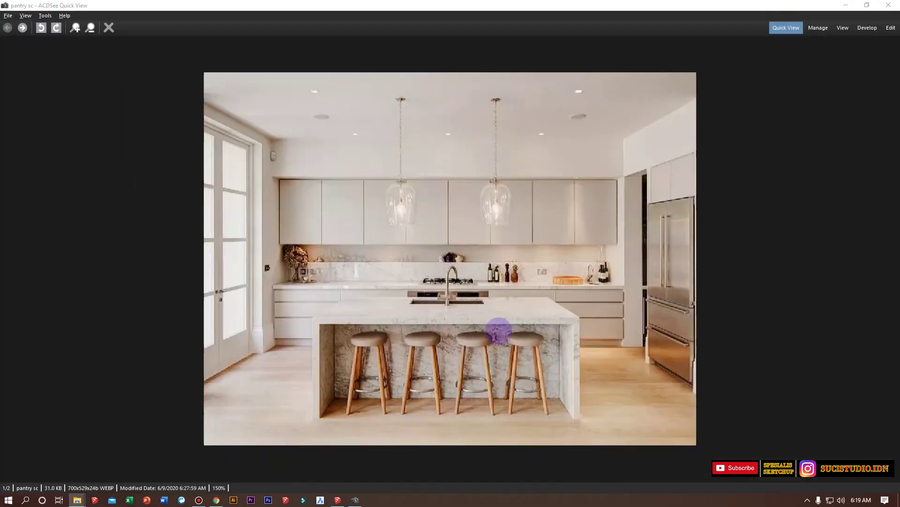
key(Escape)
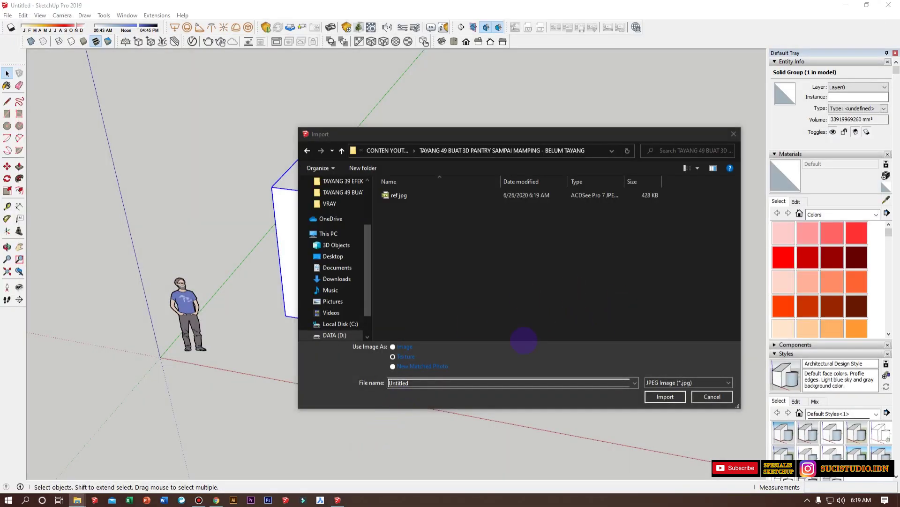
Import the ref jpg image into SketchUp as a texture and place it on the box's front face.
click(409, 202)
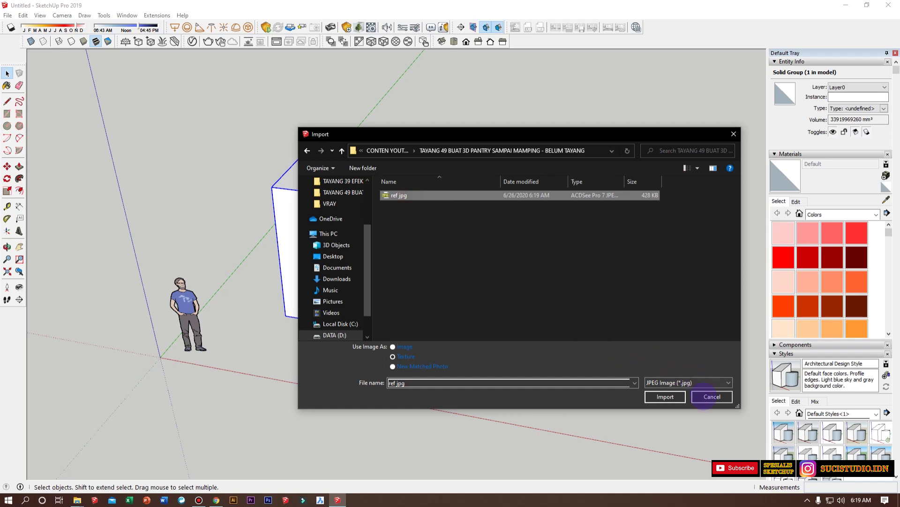
click(665, 396)
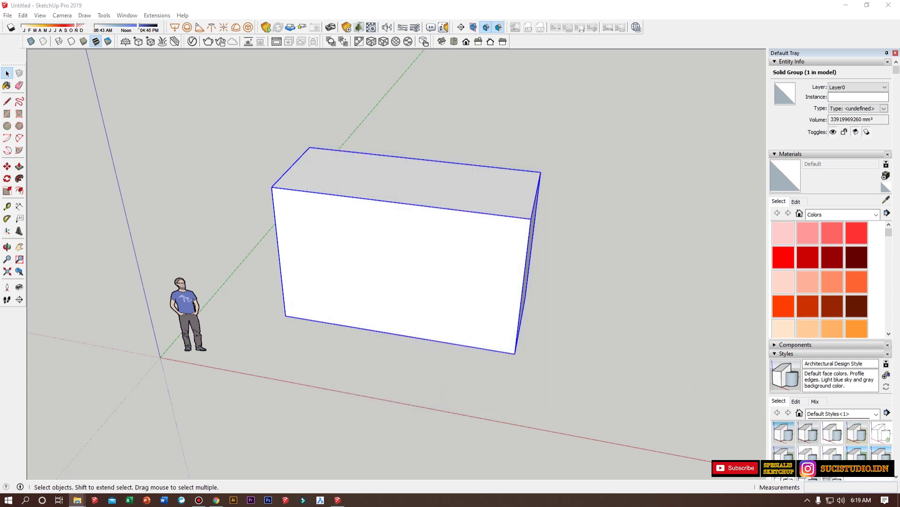
double_click(286, 316)
key(s)
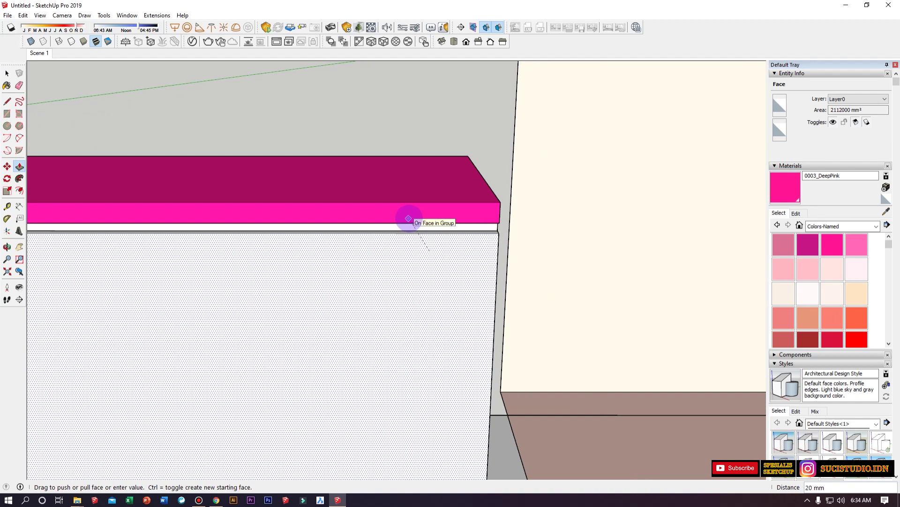
Push/pull the lower cabinet's front face 20 mm to line up with the pink countertop's front face.
click(408, 221)
middle_drag(408, 221, 448, 239)
key(space)
scroll(450, 236, up, 2)
click(483, 235)
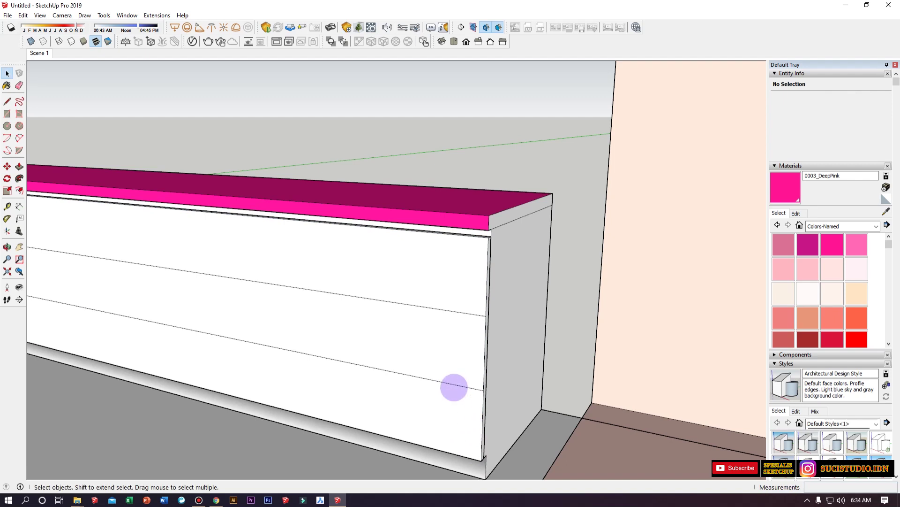
Copy the two horizontal dividing lines on the lower cabinet's front face 20 mm downward.
click(452, 382)
shift+click(472, 313)
scroll(469, 325, up, 2)
key(m)
click(469, 329)
key(ctrl)
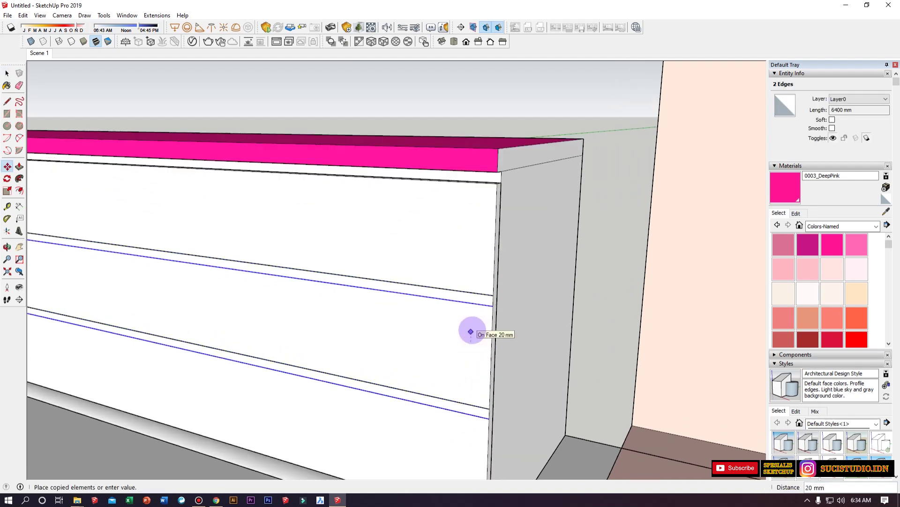
text(0)
key(Return)
middle_drag(471, 332, 464, 333)
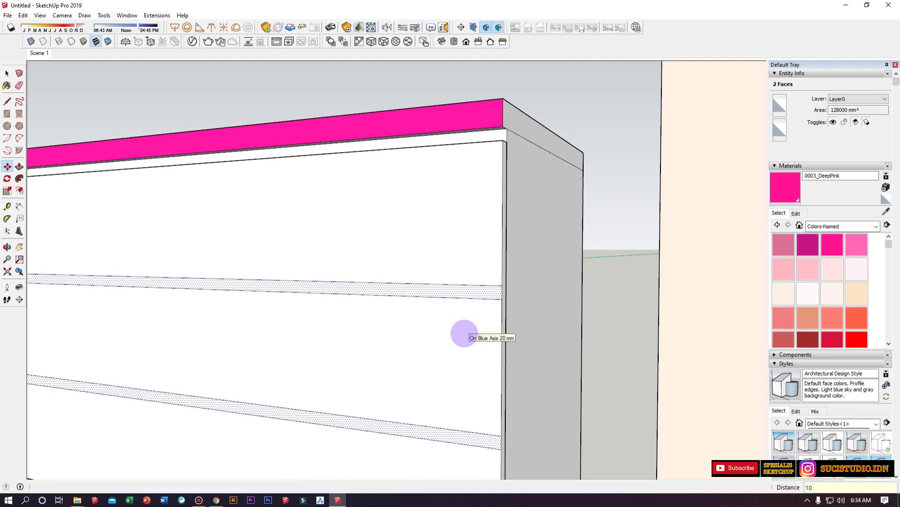
Push the two narrow strips between the drawer rows inward to form grooves, and bring the reference photo into view.
key(space)
middle_drag(445, 315, 503, 316)
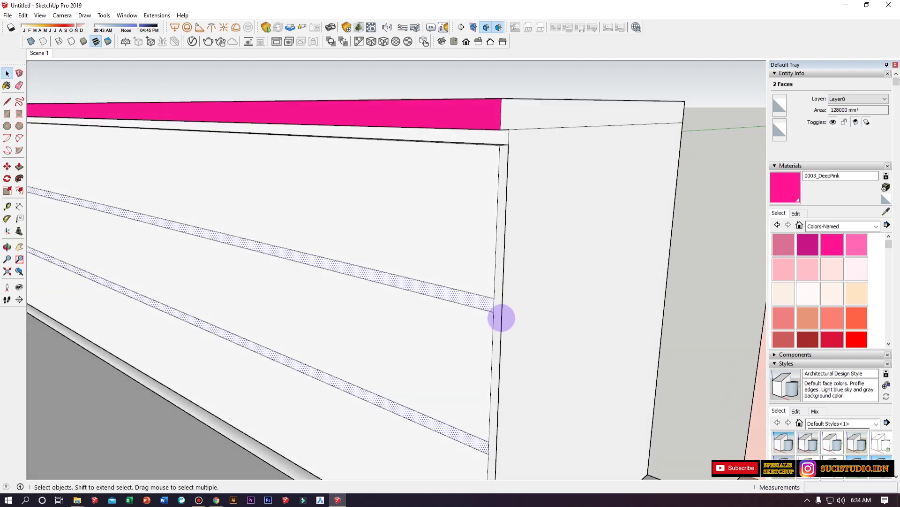
key(p)
scroll(491, 303, down, 15)
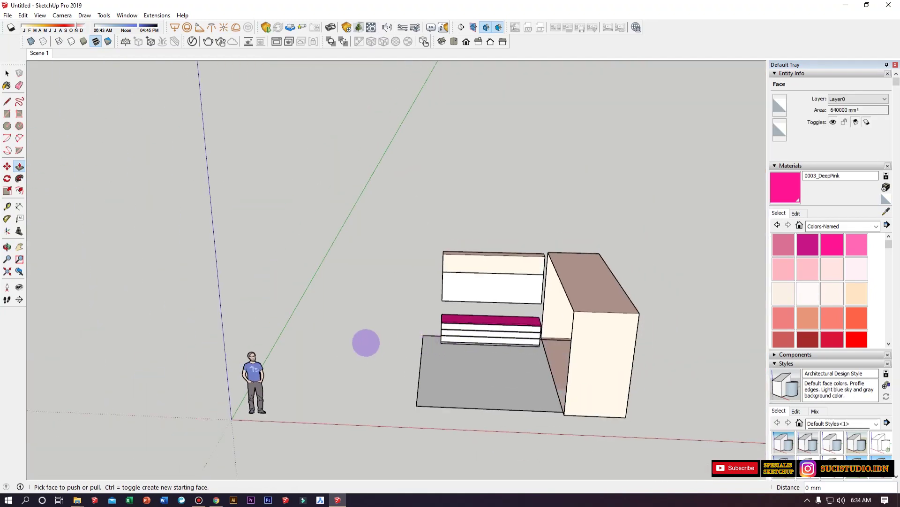
middle_drag(366, 342, 358, 352)
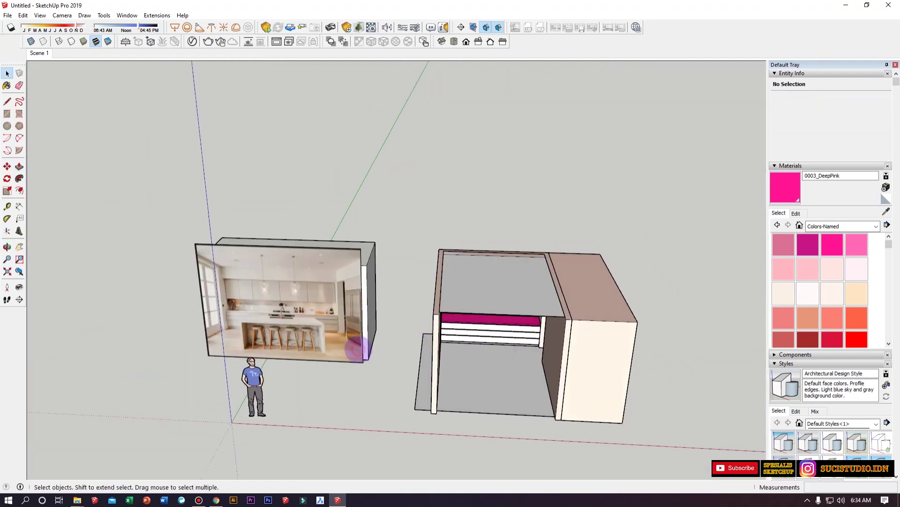
scroll(291, 317, up, 5)
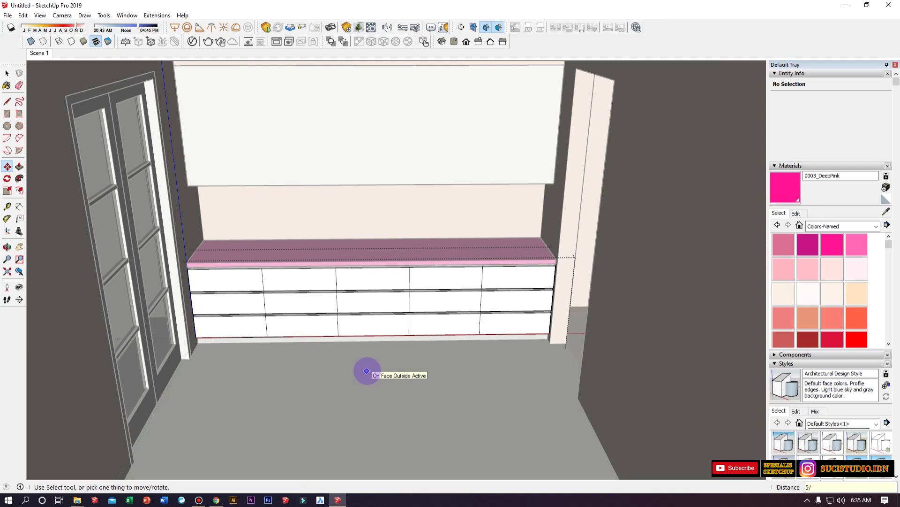
Measure the width of a drawer front from a vertical division line on the lower cabinet.
key(t)
scroll(365, 305, up, 3)
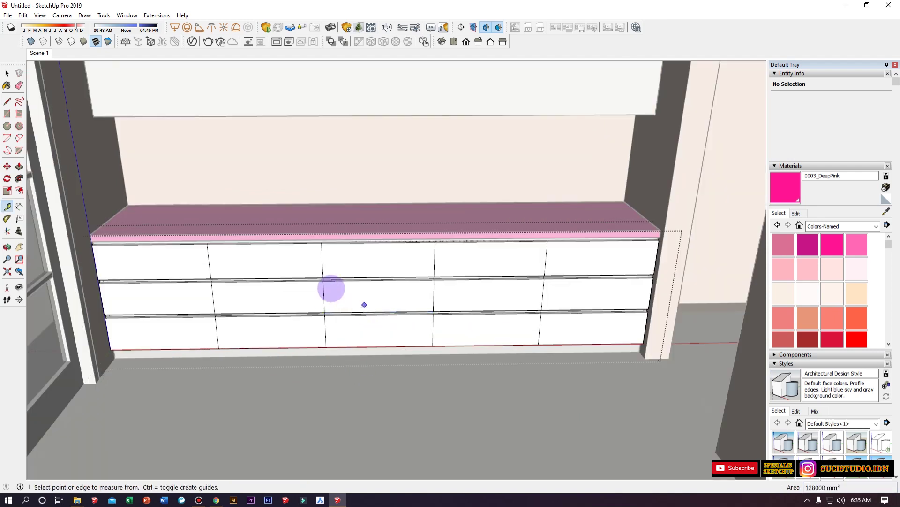
click(324, 297)
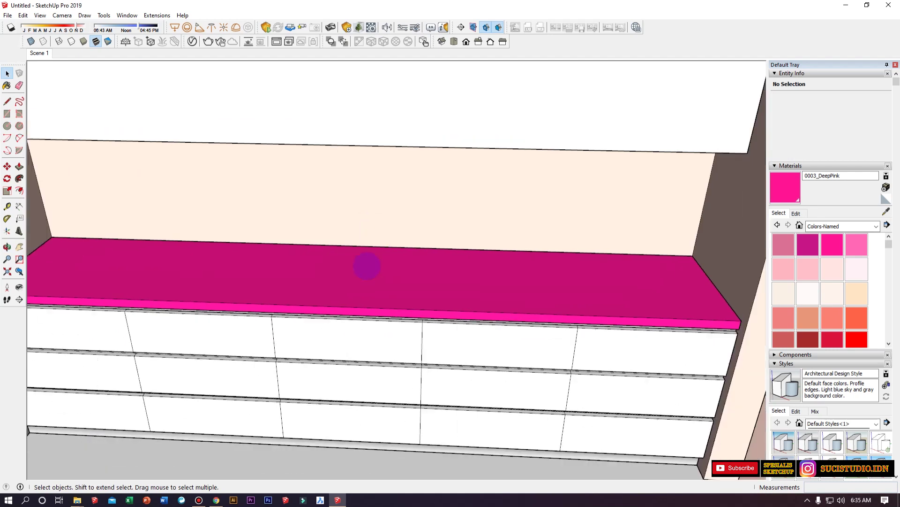
Examine the lower cabinet's drawer divisions and compare them with the drawers in the reference photo.
scroll(382, 302, down, 3)
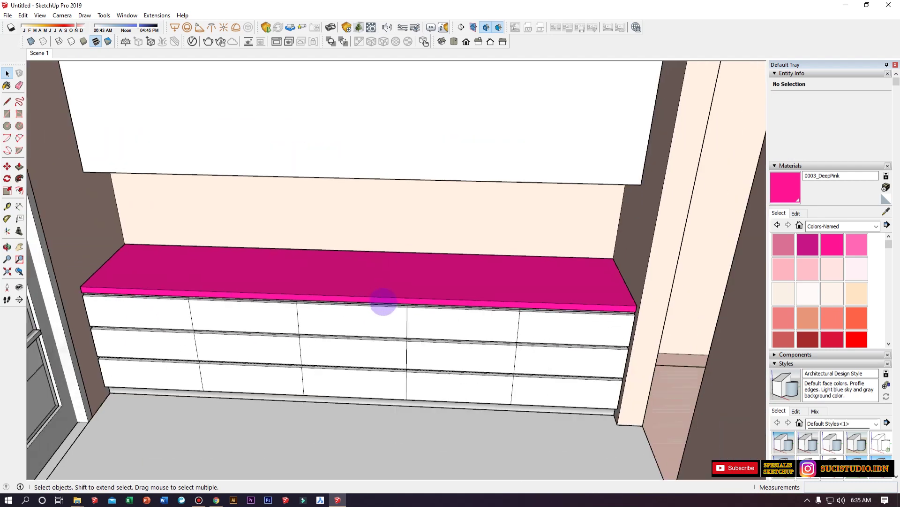
scroll(330, 333, up, 3)
middle_drag(318, 362, 342, 318)
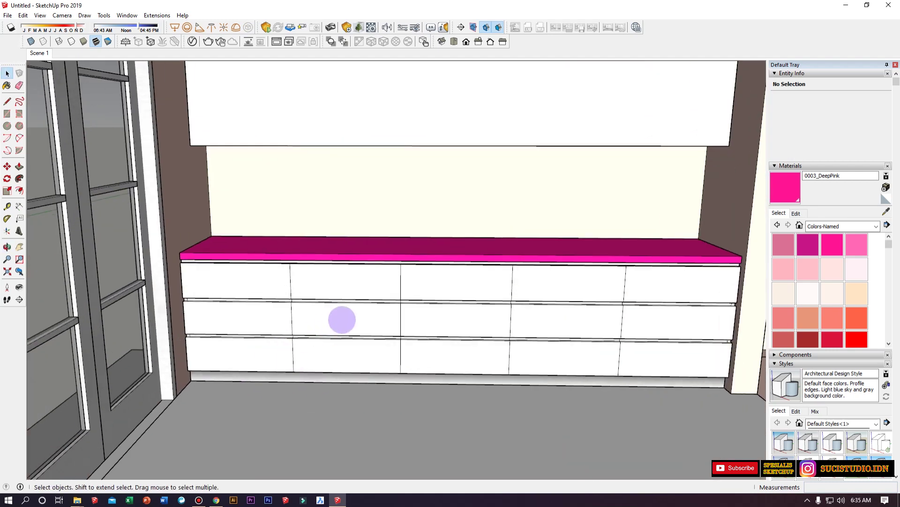
middle_drag(584, 313, 408, 326)
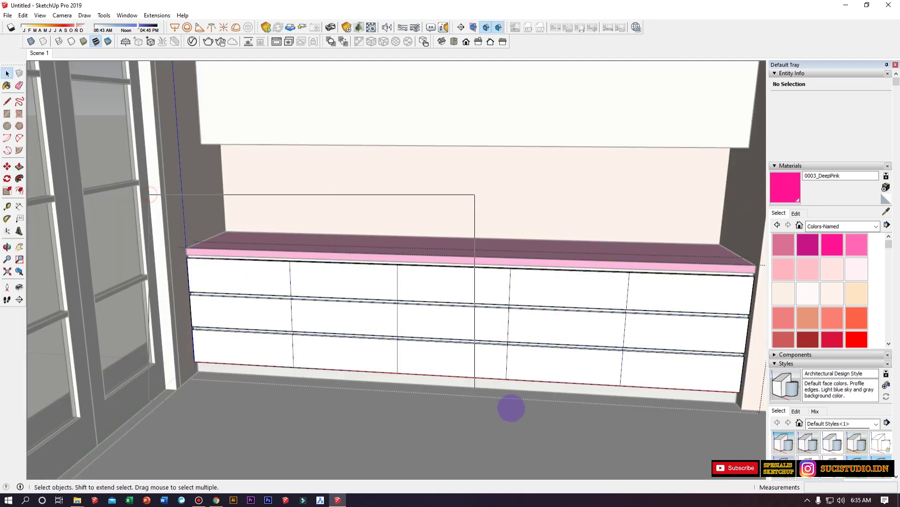
drag(549, 216, 161, 401)
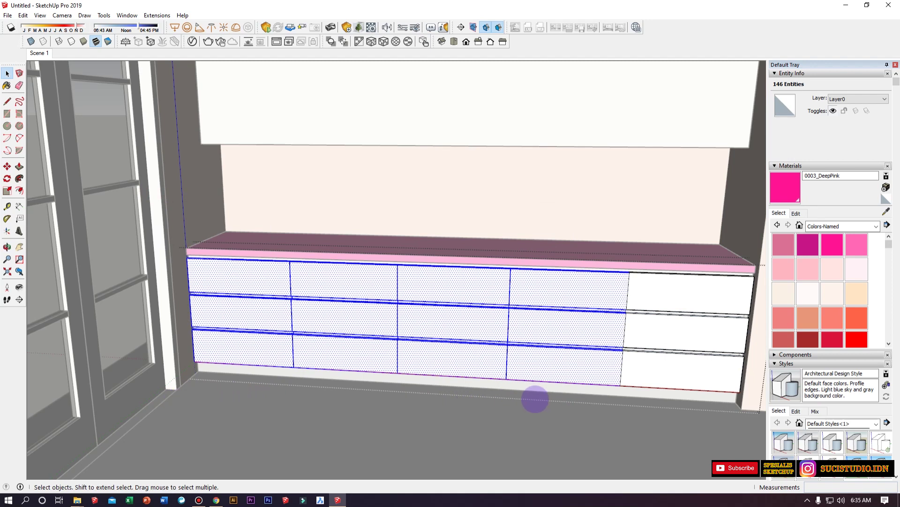
click(433, 431)
scroll(536, 356, down, 3)
middle_drag(536, 378, 346, 304)
scroll(281, 268, up, 4)
scroll(275, 263, down, 3)
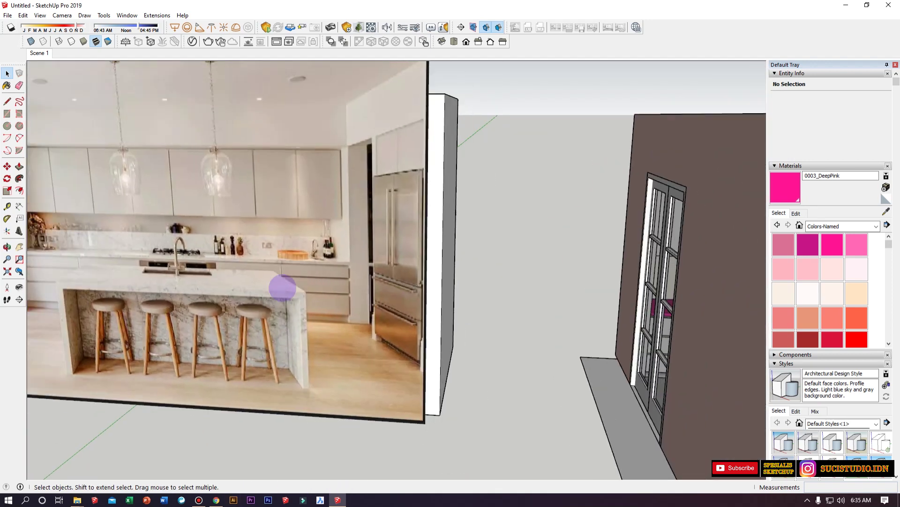
middle_drag(282, 288, 116, 269)
scroll(546, 337, down, 3)
scroll(557, 317, up, 5)
scroll(474, 295, up, 2)
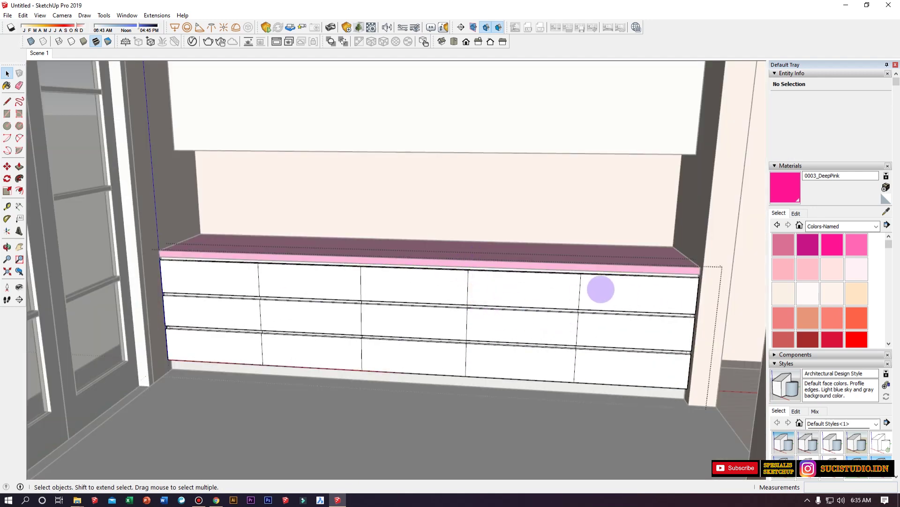
Delete the four drawer columns nearest the glass door, and explode the group of the one remaining column.
drag(140, 396, 582, 256)
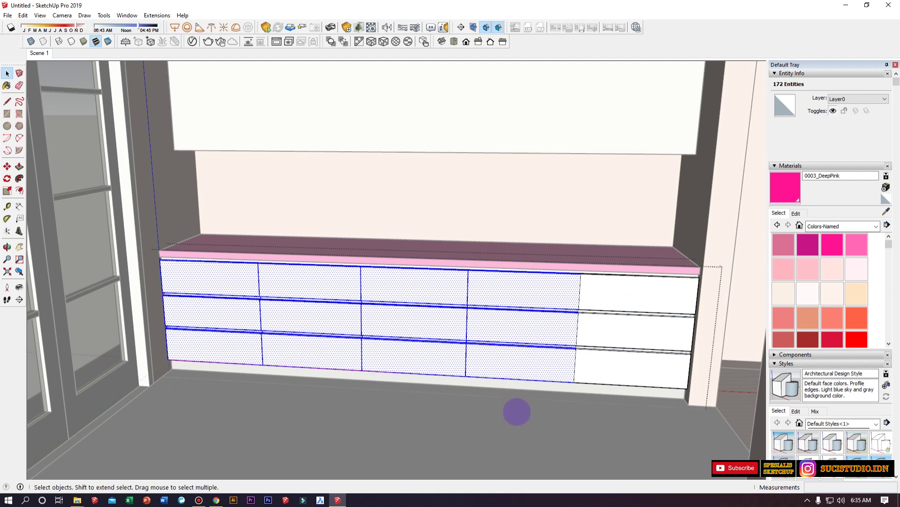
key(Delete)
scroll(618, 283, up, 10)
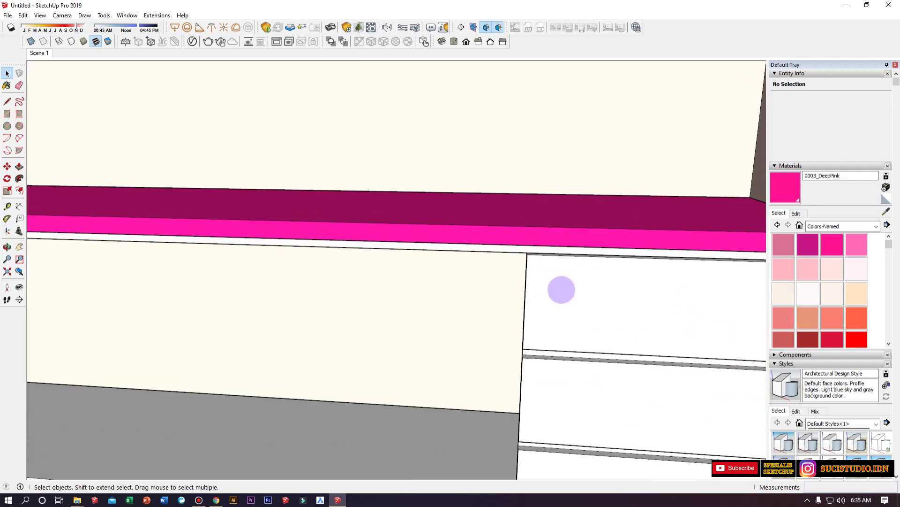
right_click(562, 295)
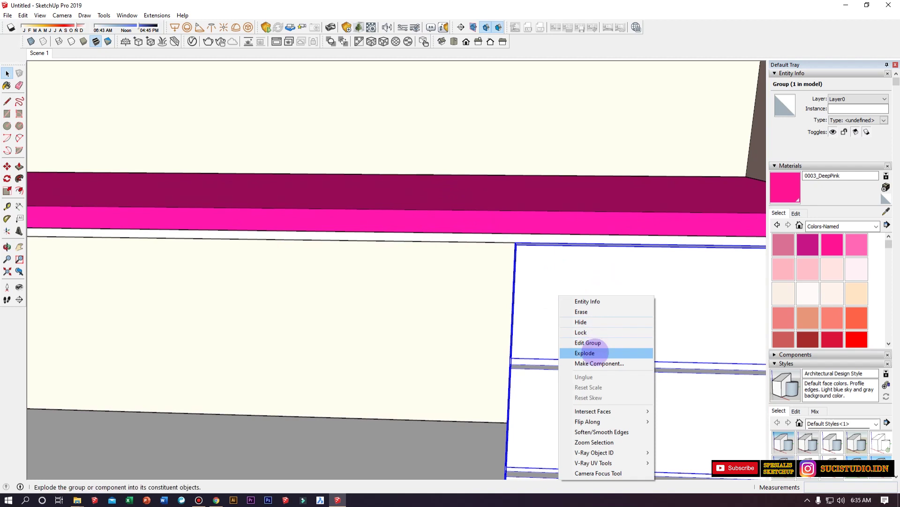
click(593, 347)
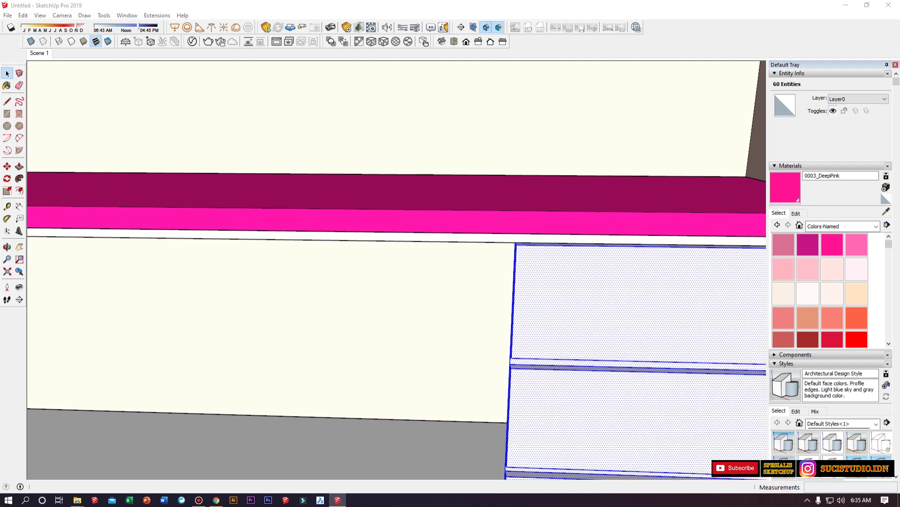
Turn the exploded drawer column beside the wall into a single component.
key(g)
click(440, 418)
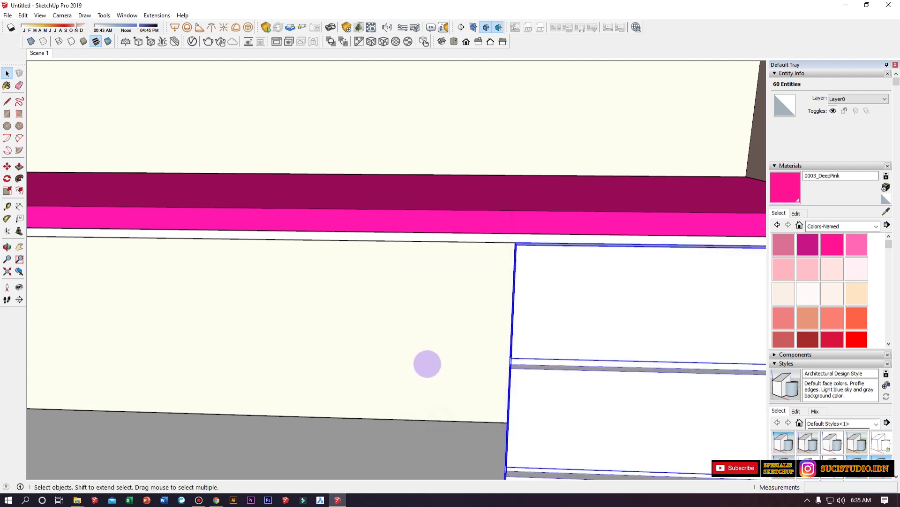
scroll(459, 332, down, 5)
scroll(462, 332, up, 8)
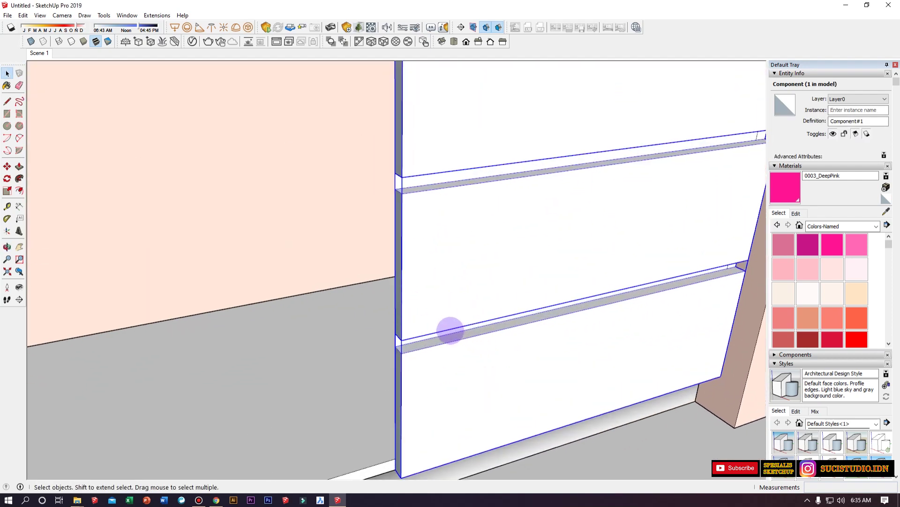
scroll(380, 269, down, 4)
scroll(561, 254, up, 2)
key(m)
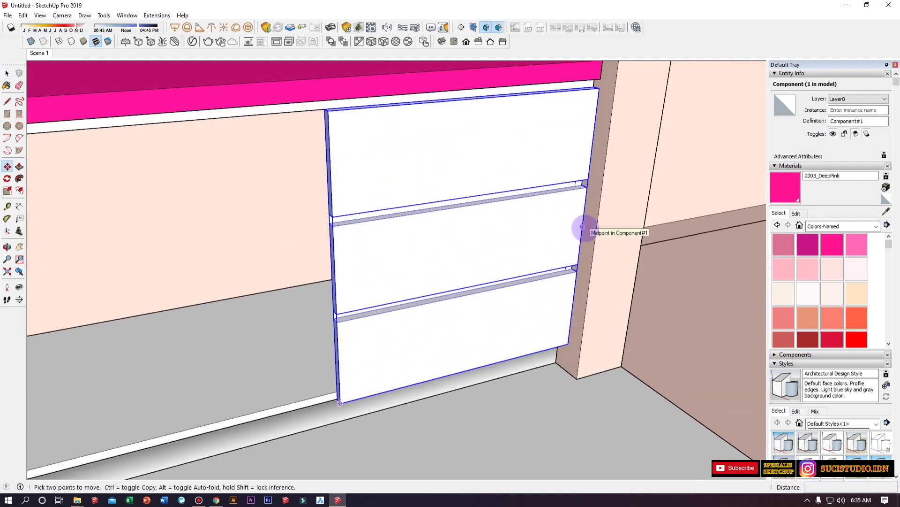
click(582, 227)
key(ctrl)
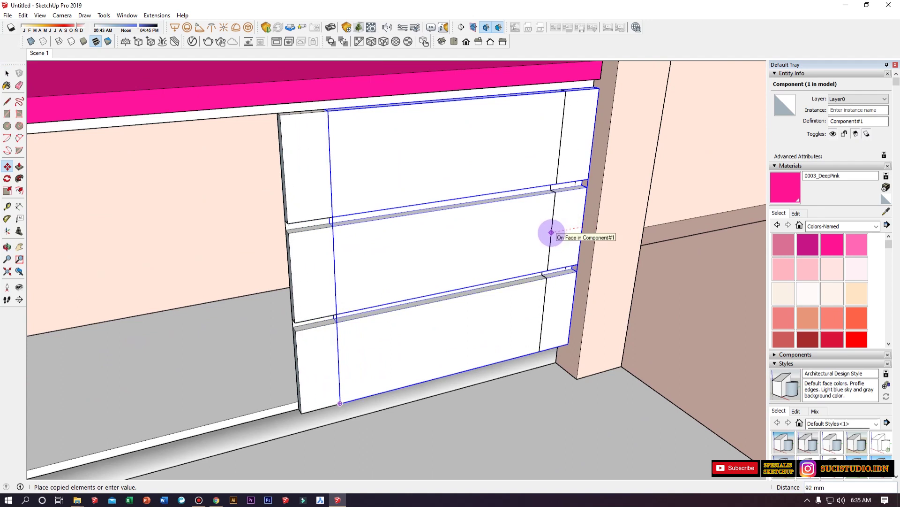
click(551, 232)
key(space)
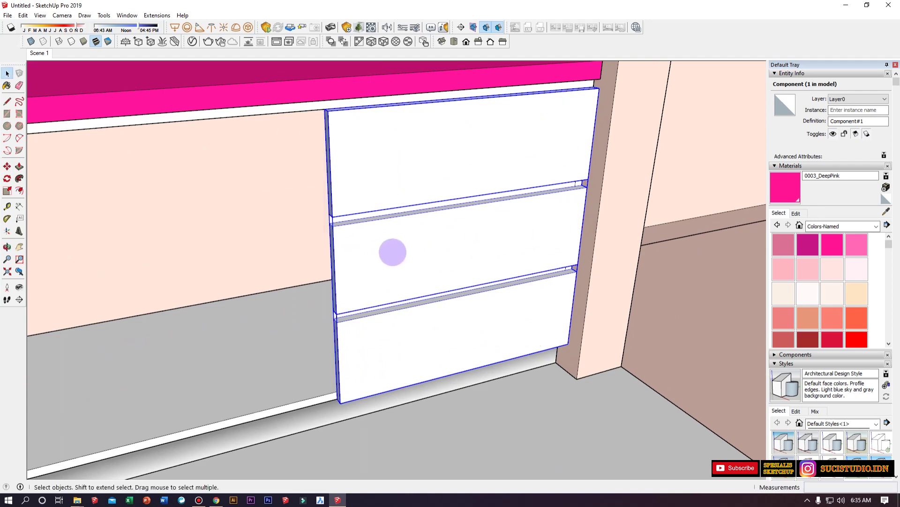
Copy the drawer column edge to edge toward the glass door as an array of three copies.
key(m)
click(583, 220)
key(ctrl)
click(336, 266)
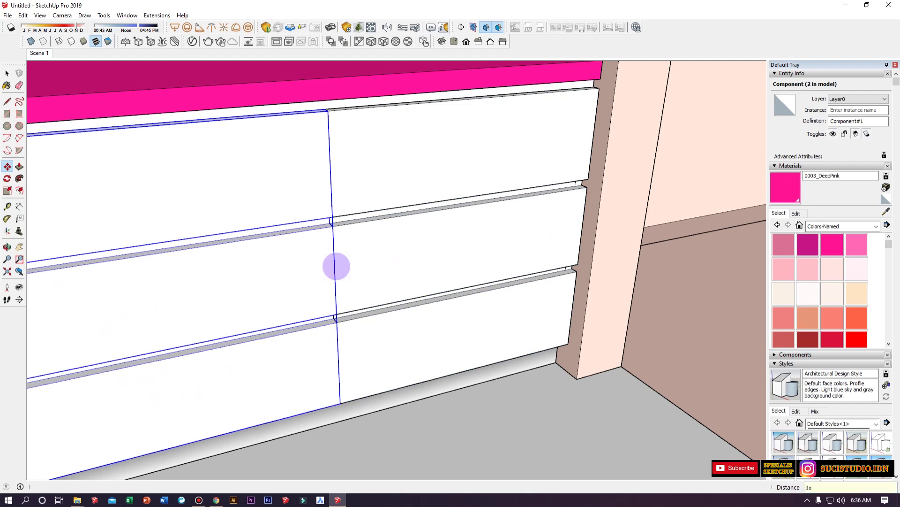
key(ctrl+t)
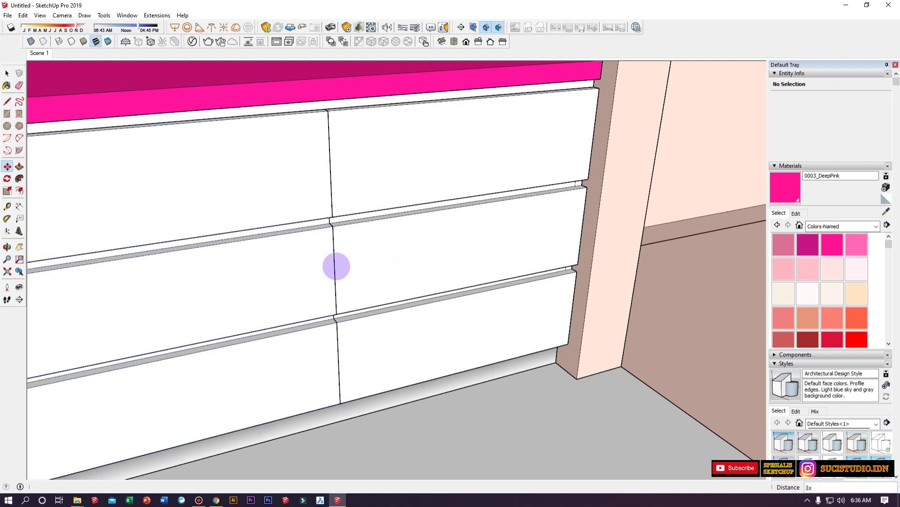
scroll(336, 266, down, 10)
middle_drag(395, 315, 247, 317)
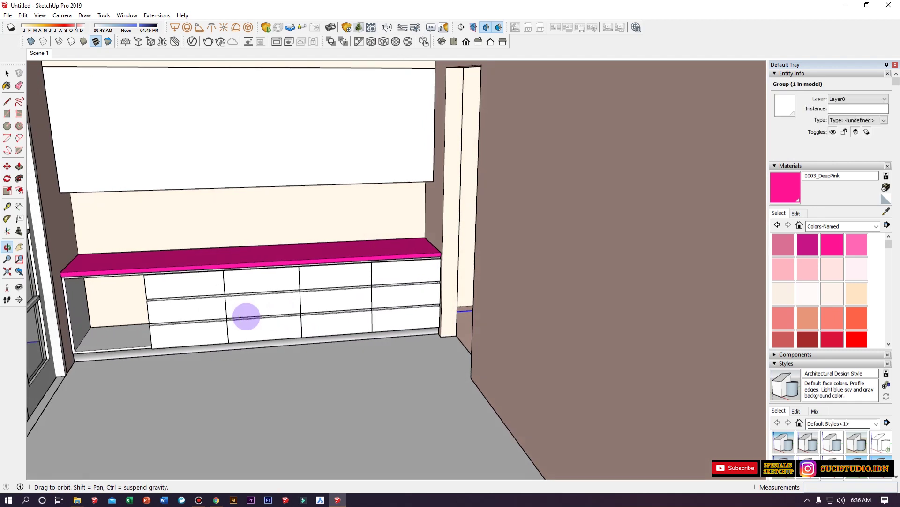
Copy the drawer column nearest the glass door by 640 mm to fill the last empty bay of the lower cabinet.
scroll(197, 310, up, 3)
key(space)
click(206, 306)
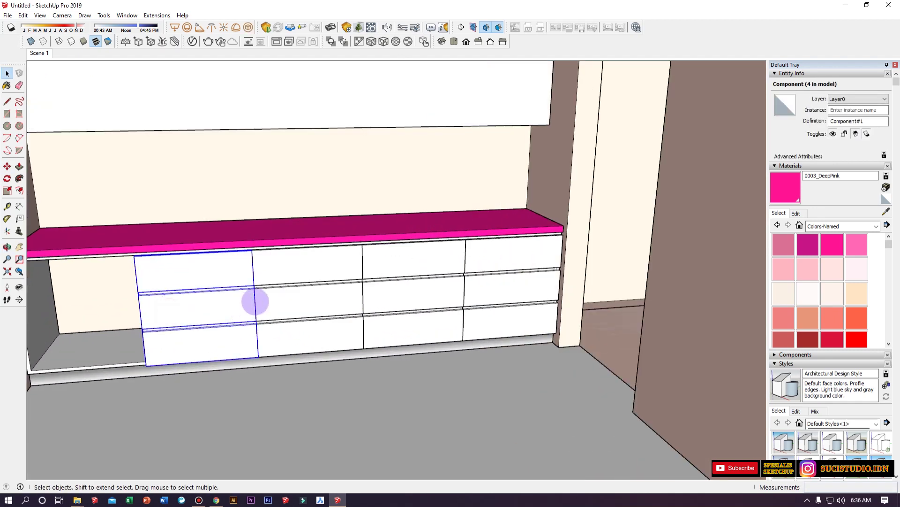
key(m)
key(ctrl)
click(254, 302)
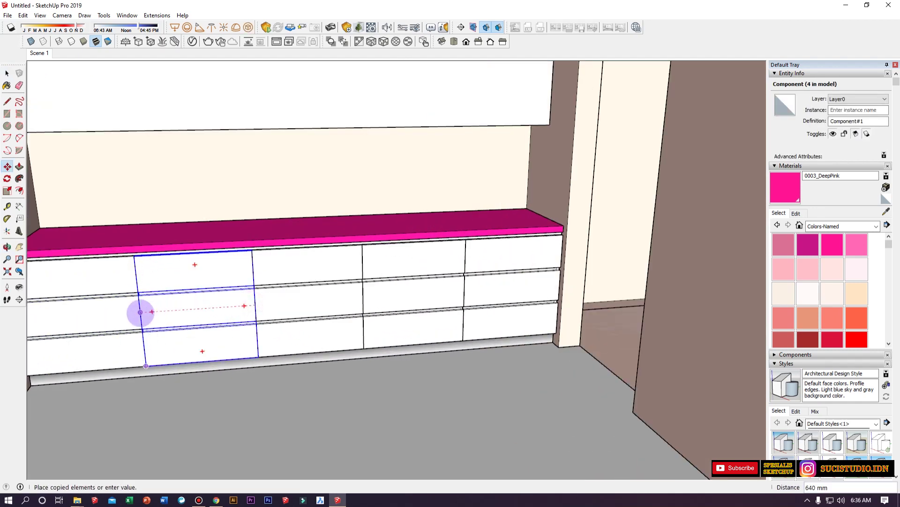
click(141, 310)
Delete the middle drawer column and the drawer column farthest from the glass door.
key(space)
click(312, 307)
key(Delete)
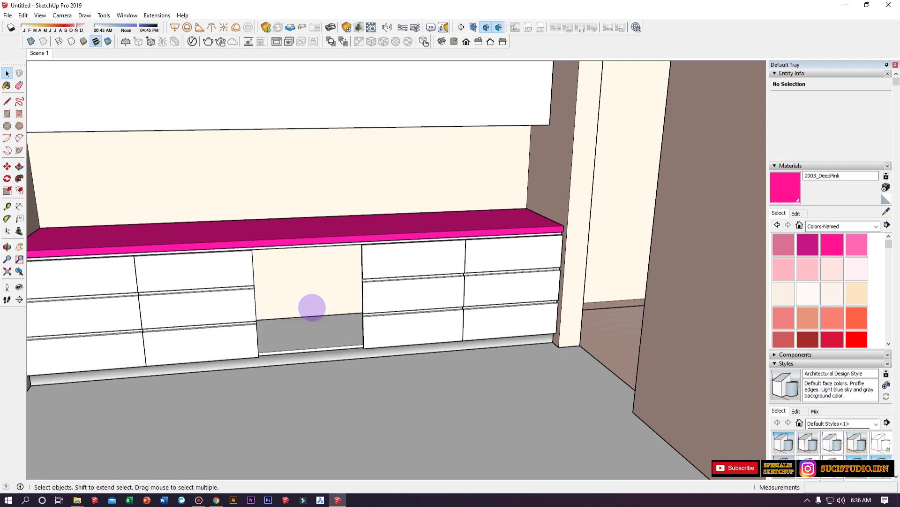
key(Delete)
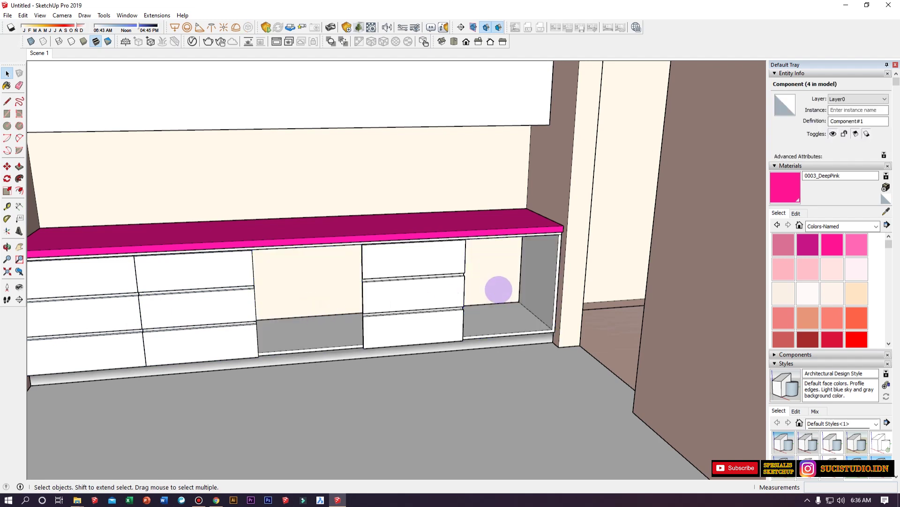
Draw a rectangle over the inner face of the lower cabinet's end panel and extrude it to the panel's thickness.
scroll(554, 282, up, 4)
key(r)
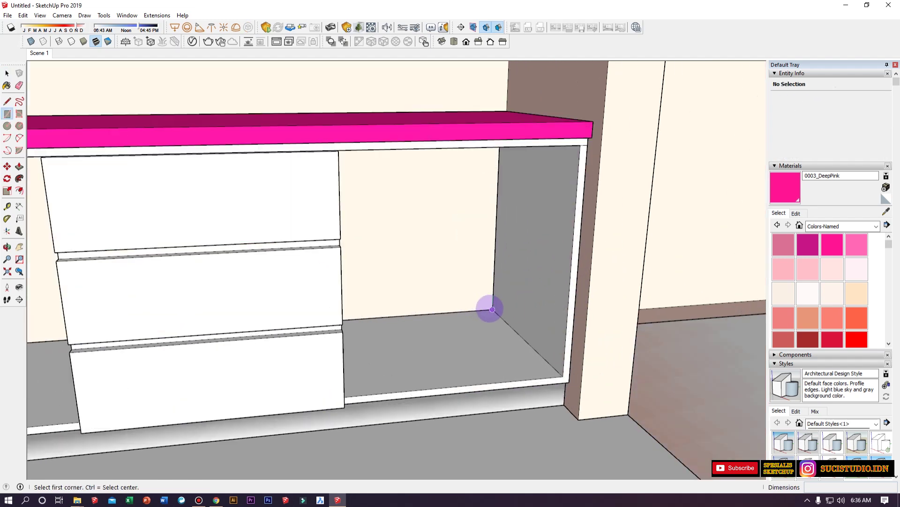
click(492, 309)
click(580, 145)
scroll(574, 218, up, 2)
key(p)
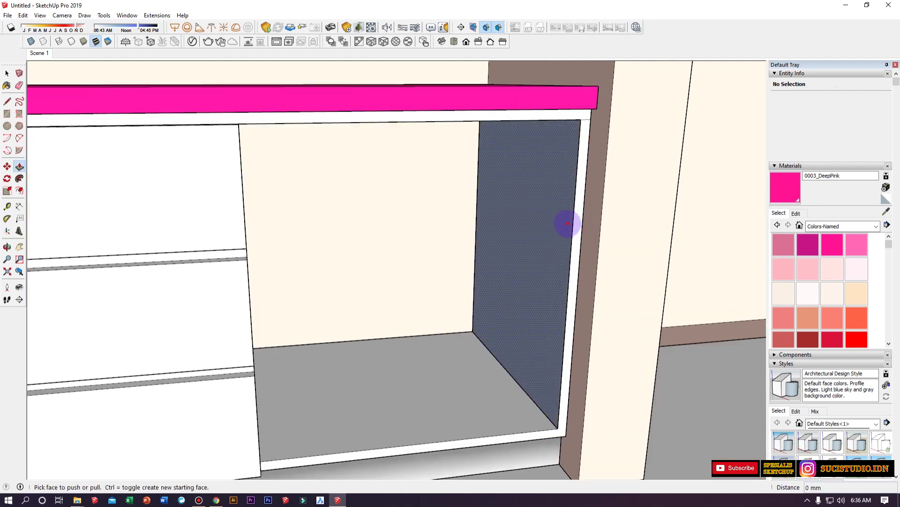
click(577, 244)
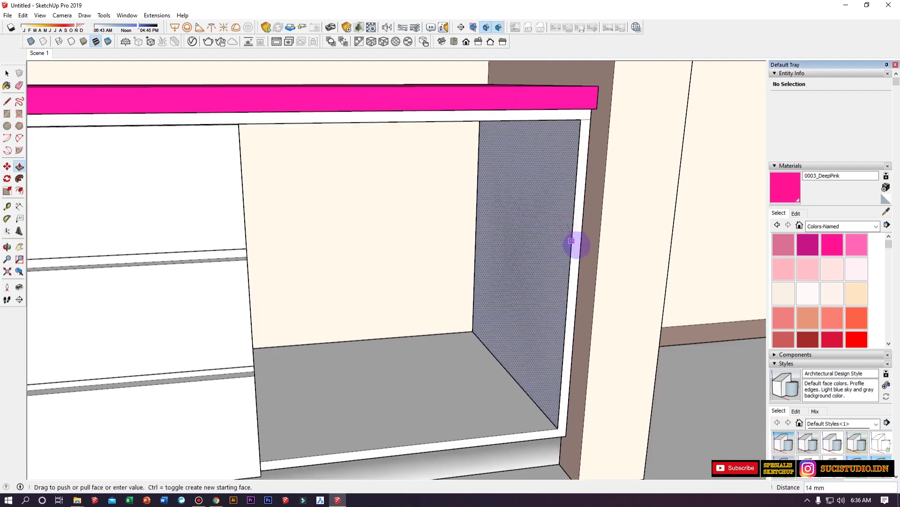
click(579, 263)
Select all the geometry of the new end panel and make it a group.
key(space)
double_click(547, 237)
right_click(547, 237)
key(Escape)
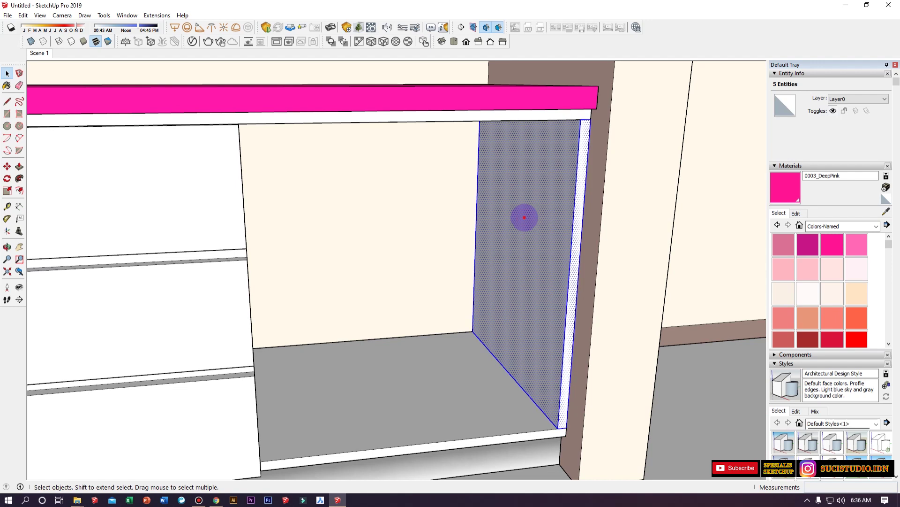
key(g)
Copy the grouped panel along the lower cabinet to form vertical dividers at the drawer column edges.
key(m)
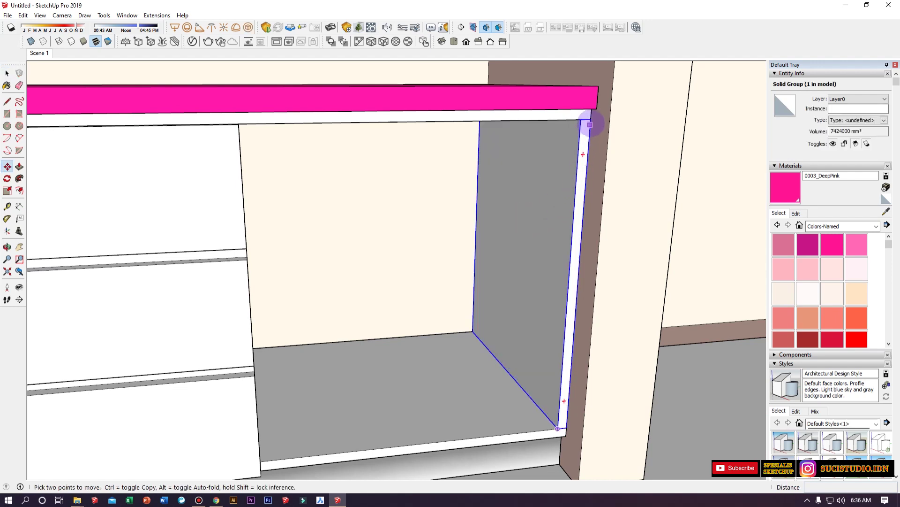
scroll(590, 119, up, 2)
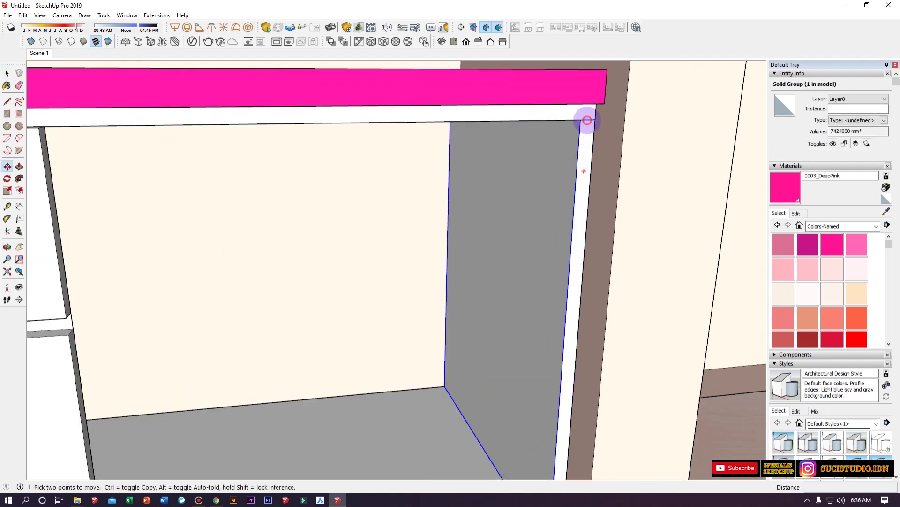
click(587, 120)
key(ctrl)
scroll(302, 137, down, 1)
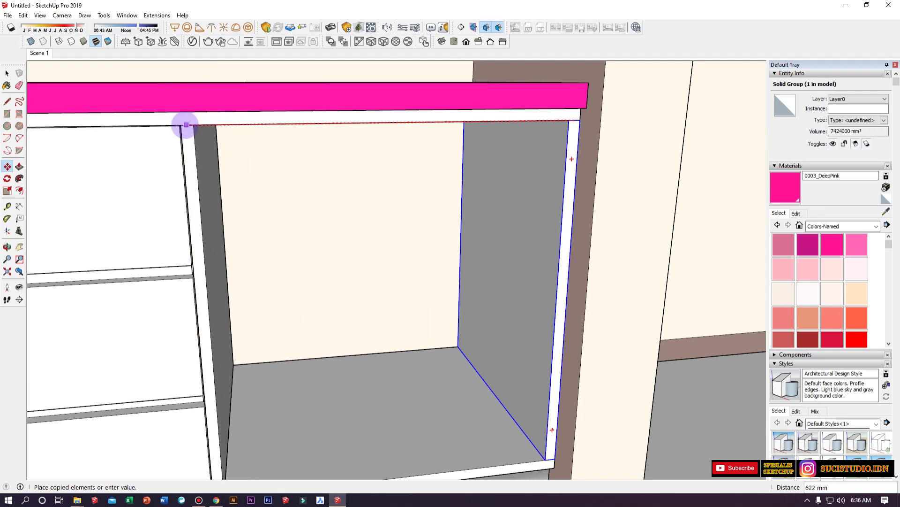
click(180, 125)
scroll(431, 249, down, 5)
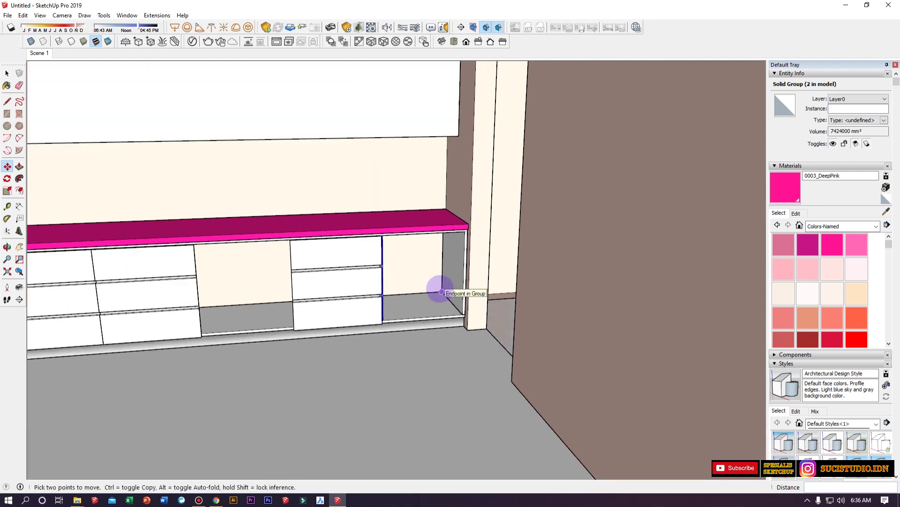
key(Escape)
key(space)
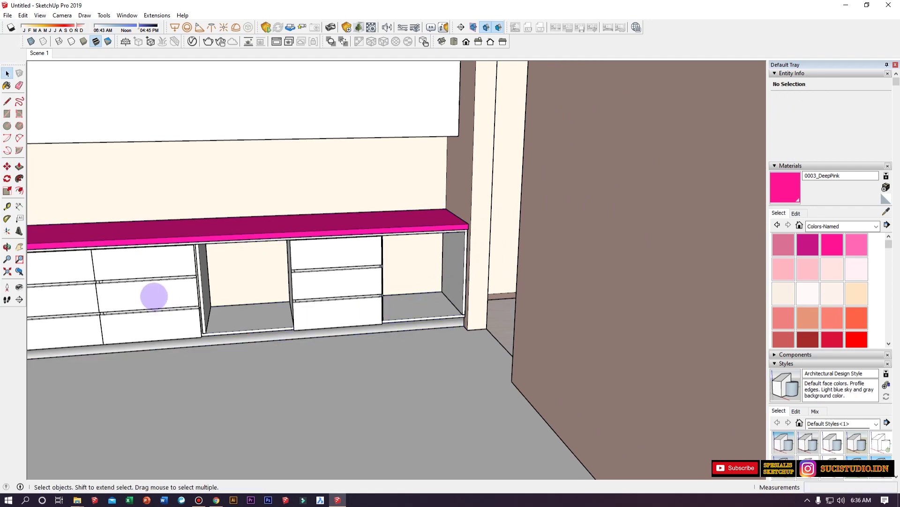
Examine how the divider panels line up with the drawer columns and the open bays.
scroll(240, 287, up, 3)
scroll(240, 287, down, 3)
middle_drag(201, 291, 155, 292)
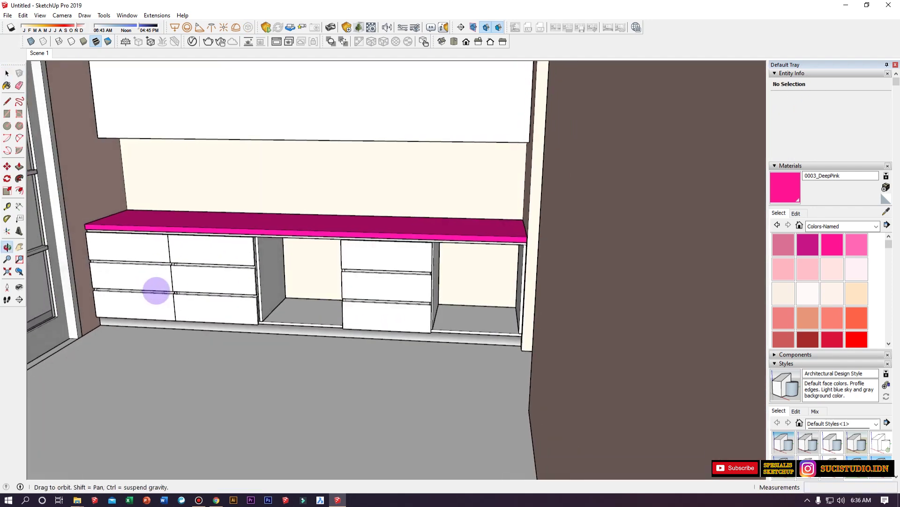
scroll(241, 294, up, 3)
scroll(241, 295, up, 3)
middle_drag(298, 342, 235, 326)
scroll(236, 327, down, 3)
scroll(502, 320, up, 2)
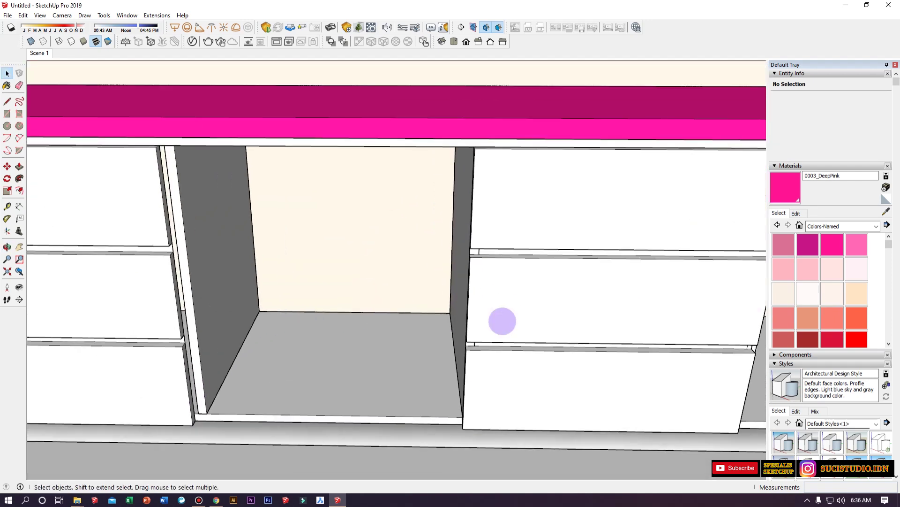
scroll(502, 320, down, 2)
scroll(411, 325, down, 3)
middle_drag(362, 331, 503, 313)
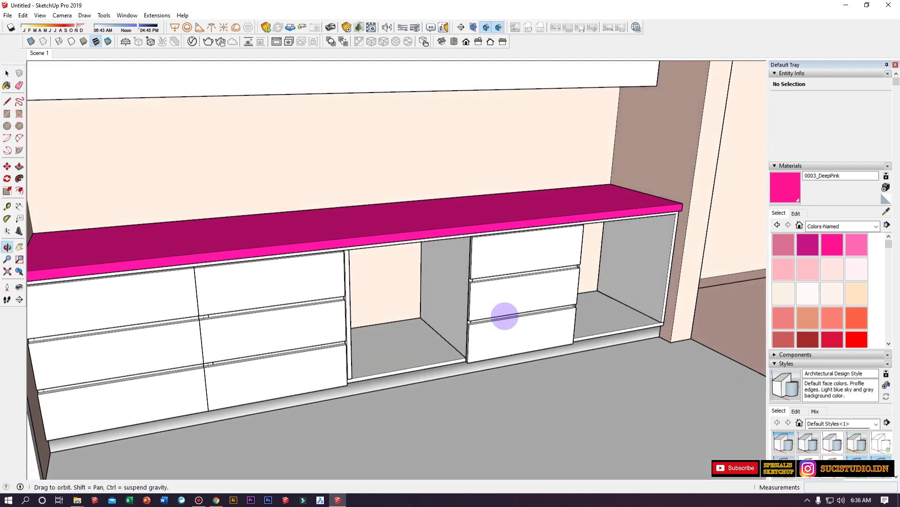
Remove the drawer column hiding the divider nearest the glass door, and centre that divider on the adjoining column's edge.
scroll(456, 315, up, 3)
click(456, 315)
key(ctrl+z)
key(ctrl+z)
key(ctrl+z)
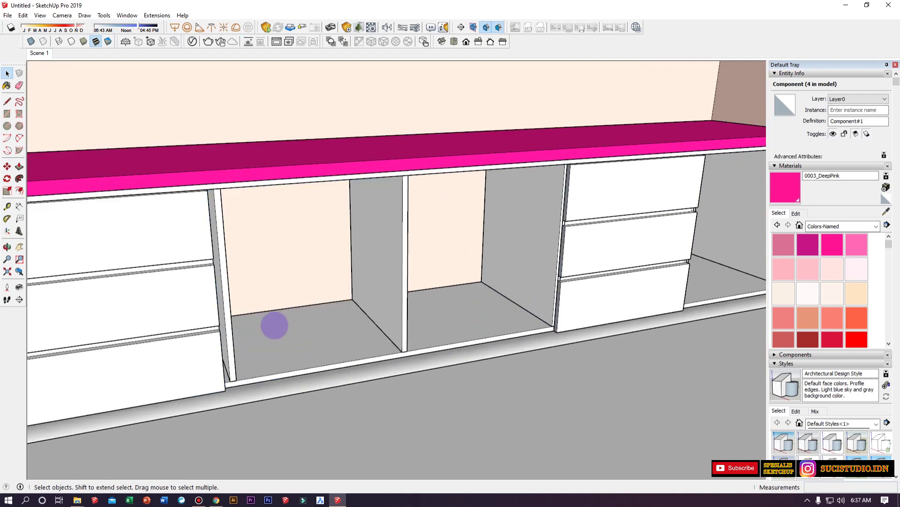
scroll(244, 347, up, 3)
key(m)
scroll(221, 408, up, 3)
click(231, 396)
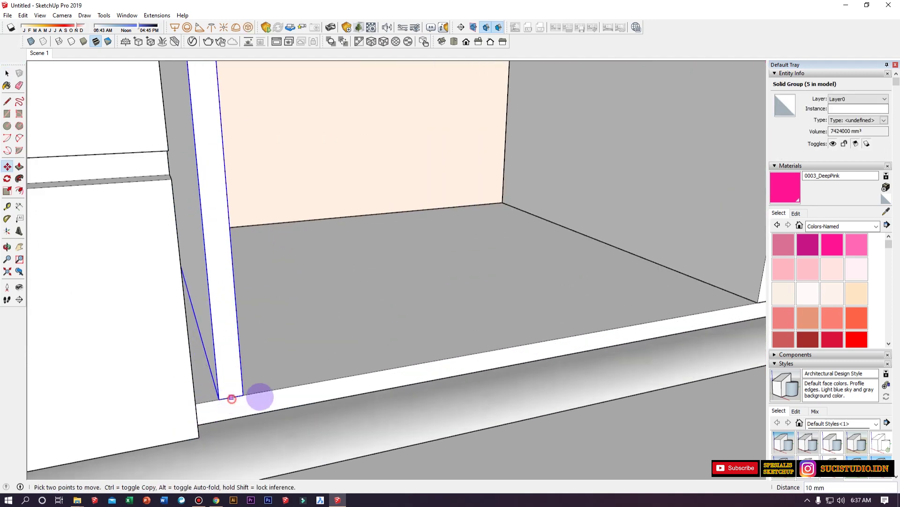
click(197, 431)
key(space)
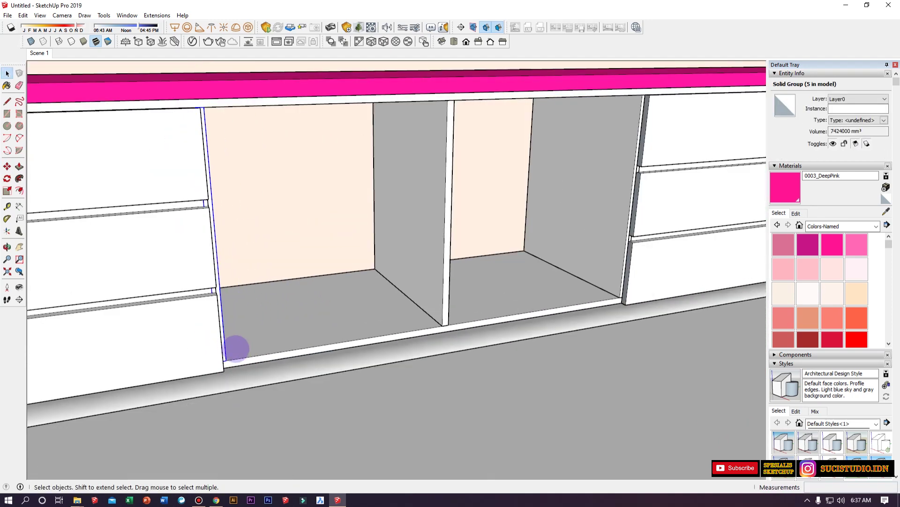
Restore the removed drawer columns, leaving only the middle bay open, and bring the reference photo into view.
scroll(235, 344, down, 5)
middle_drag(291, 329, 231, 314)
key(ctrl+z)
scroll(361, 298, down, 3)
middle_drag(362, 297, 243, 314)
scroll(428, 291, down, 6)
scroll(177, 291, up, 6)
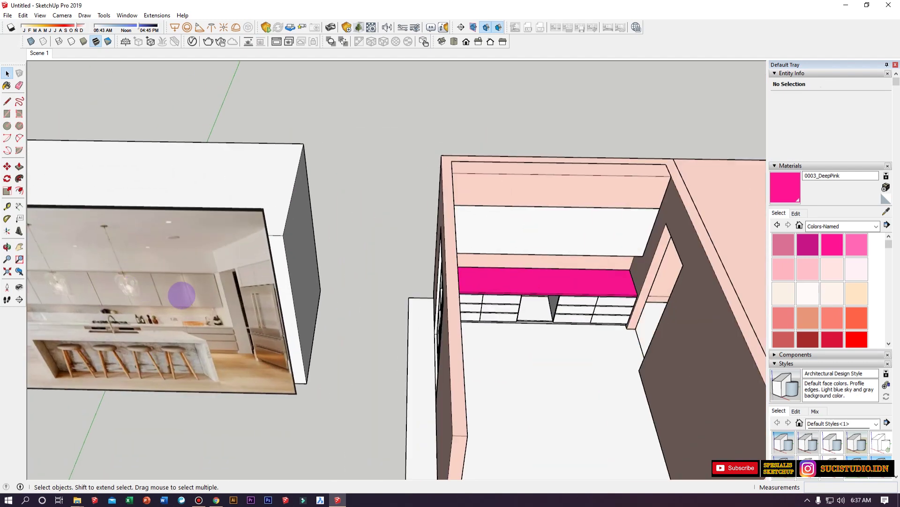
Open the upper cabinet's group for editing and inset its front face to leave a narrow frame.
middle_drag(148, 298, 80, 324)
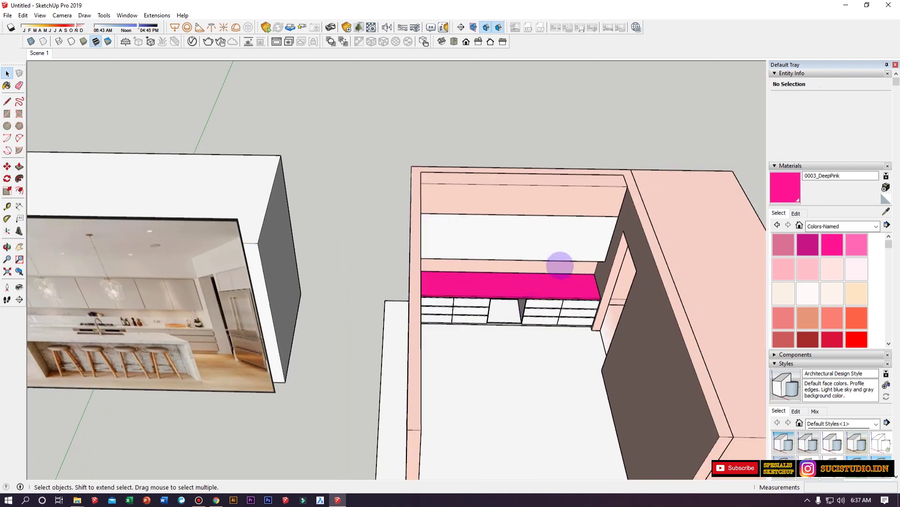
scroll(581, 215, up, 5)
click(281, 235)
Examine the upper cabinet doors in the reference photo and compare them with the modelled upper cabinet.
scroll(175, 318, down, 6)
scroll(152, 288, up, 5)
scroll(152, 288, up, 4)
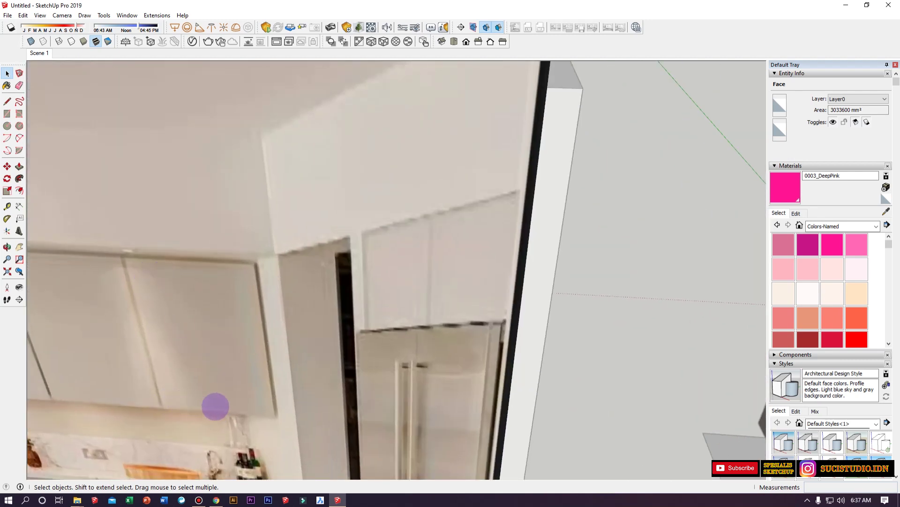
scroll(228, 405, down, 3)
scroll(112, 302, down, 4)
scroll(291, 263, down, 4)
scroll(448, 282, up, 2)
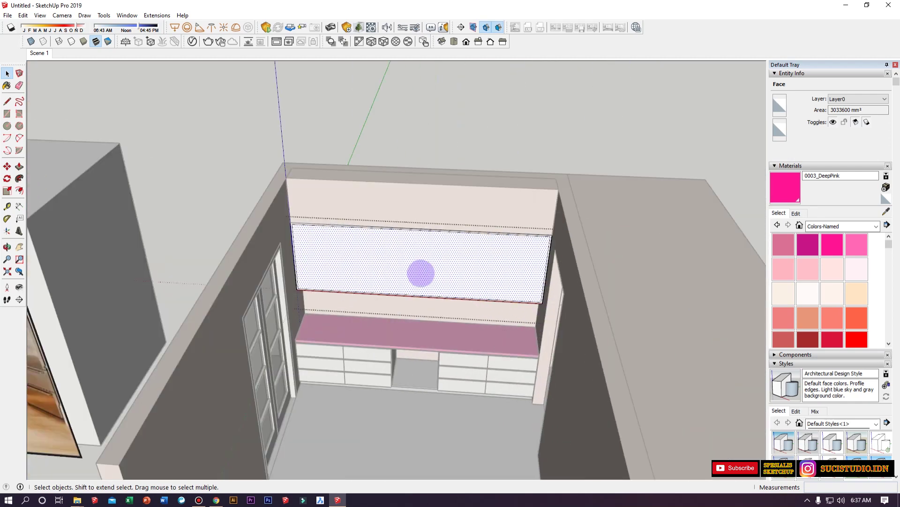
Push the upper cabinet's inset front face back to hollow out the cabinet, and leave the group.
scroll(328, 270, up, 5)
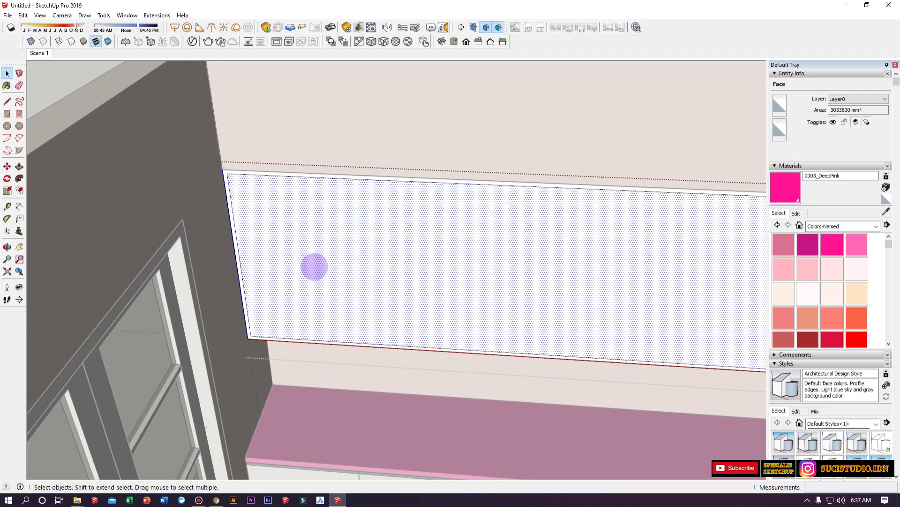
key(p)
click(361, 252)
click(458, 252)
scroll(302, 331, down, 3)
scroll(246, 281, up, 3)
key(space)
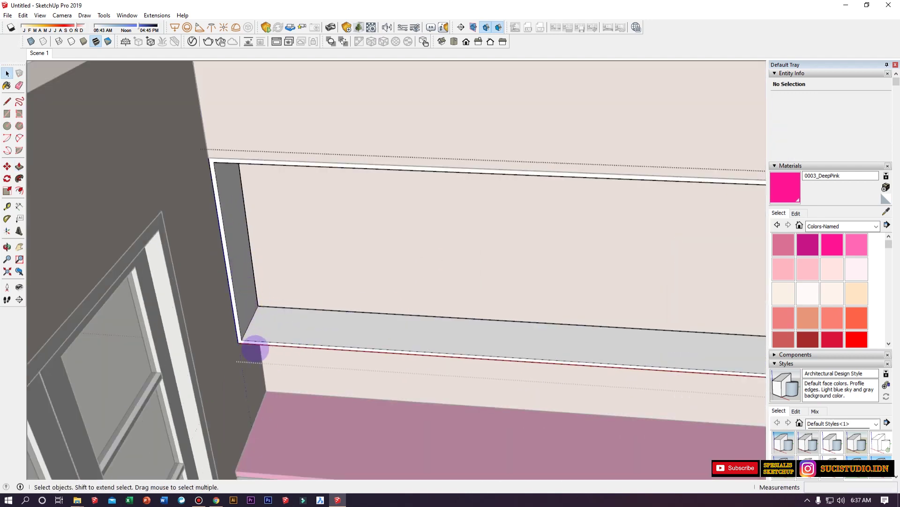
click(274, 391)
Draw a 3200 by 1000 mm rectangle across the full front of the upper cabinet.
key(r)
click(208, 158)
scroll(218, 262, down, 4)
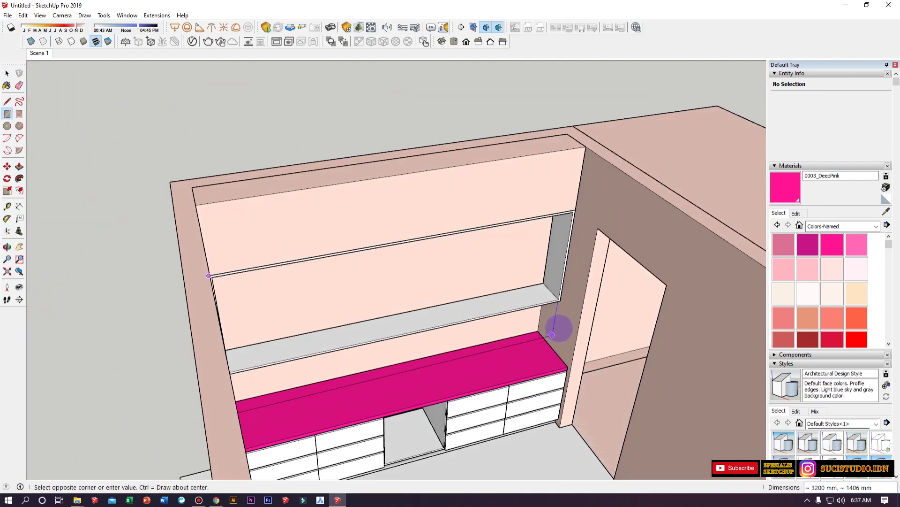
scroll(556, 323, up, 4)
click(564, 273)
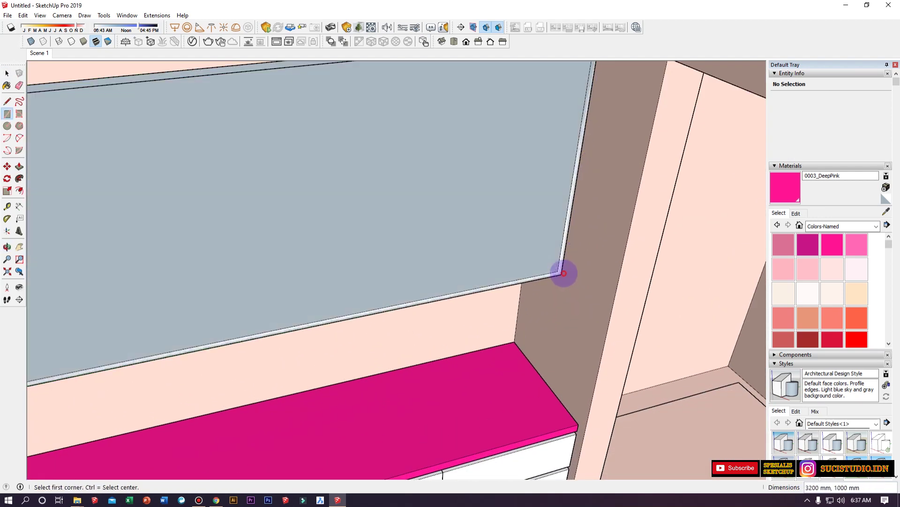
Extrude the rectangle across the upper cabinet's front 20 mm to form the door panel.
scroll(564, 273, down, 4)
key(p)
click(458, 221)
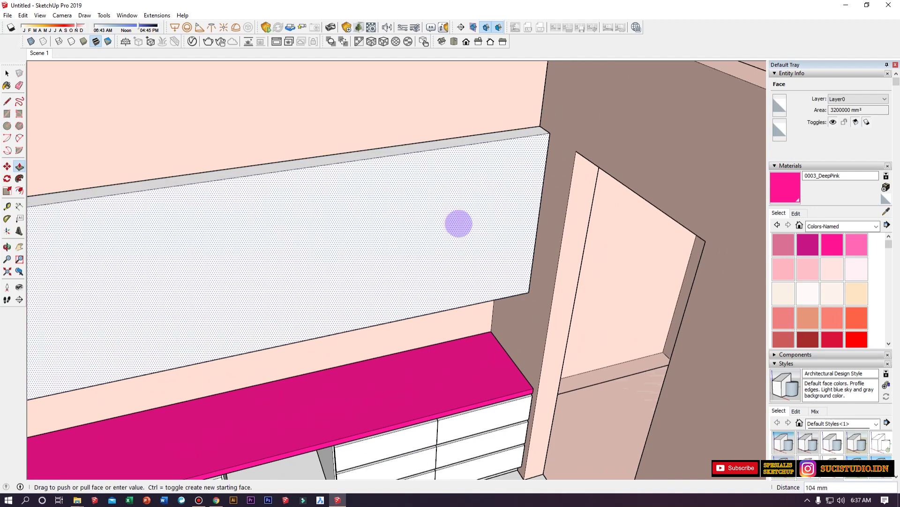
text(20)
key(Return)
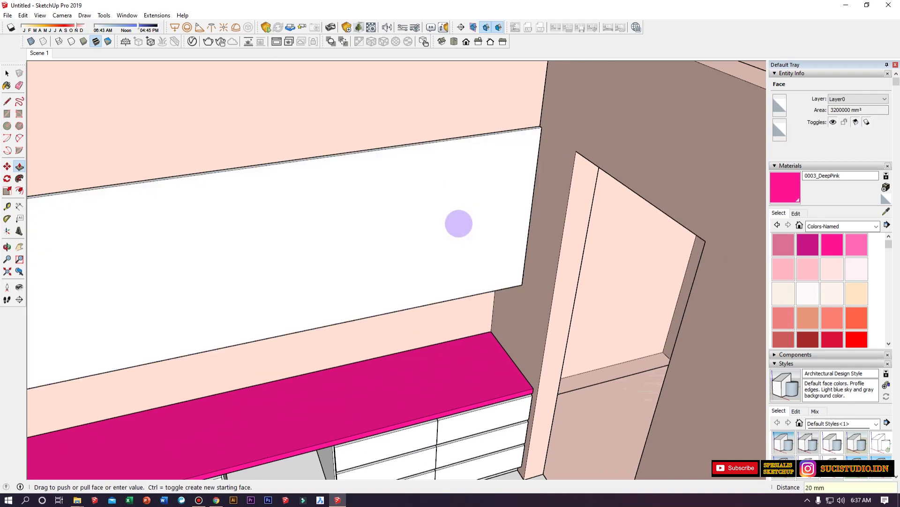
Select the entire upper door panel and start making it a component.
key(space)
click(458, 223)
triple_click(459, 223)
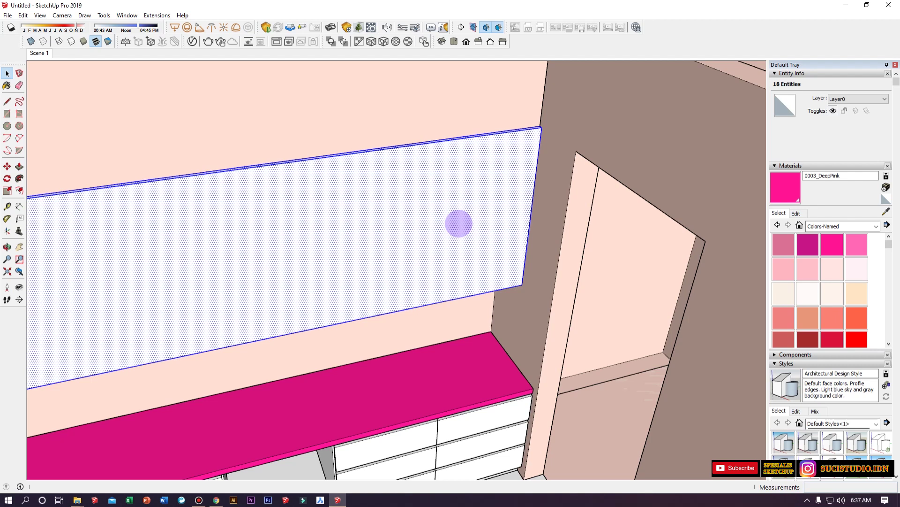
key(g)
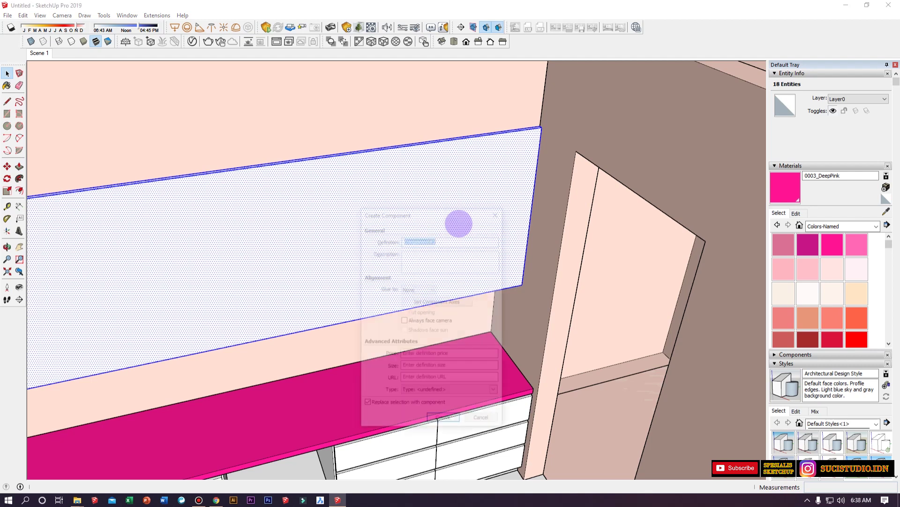
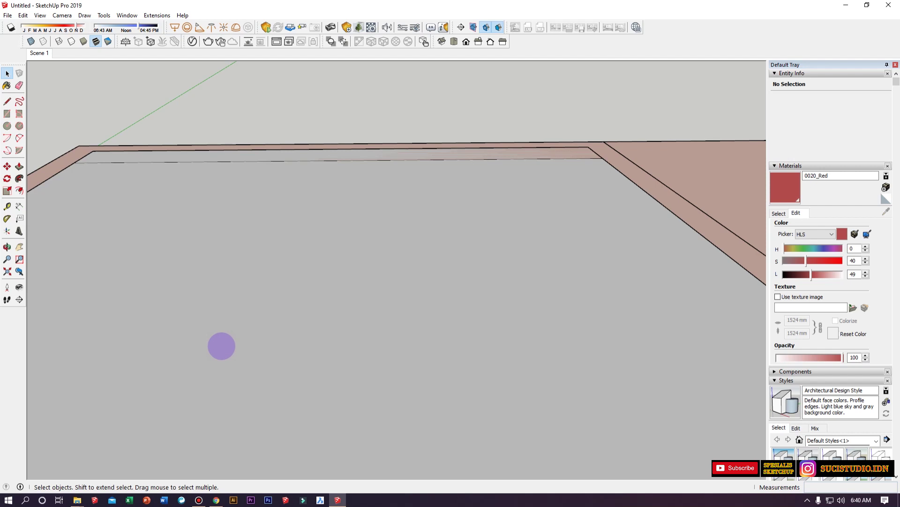
Pull the face above the upper cabinet forward until it is flush with the cabinet's front.
click(39, 53)
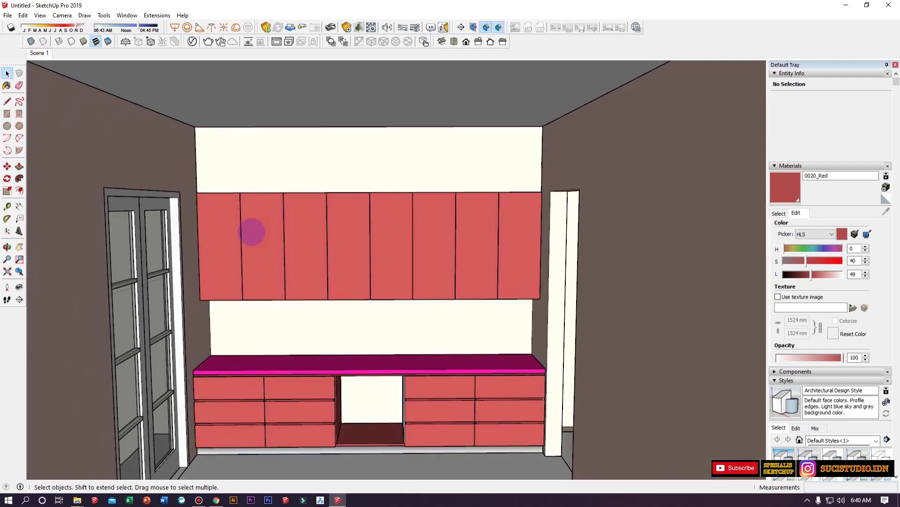
scroll(505, 156, up, 2)
scroll(504, 155, up, 2)
mouse_move(517, 177)
middle_down()
mouse_move(613, 203)
mouse_move(505, 191)
middle_up()
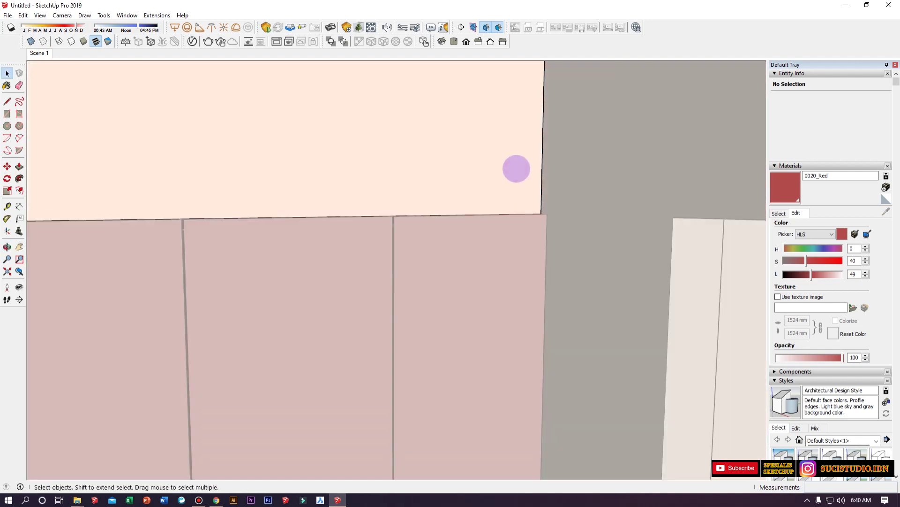
key(p)
drag(503, 177, 486, 216)
key(space)
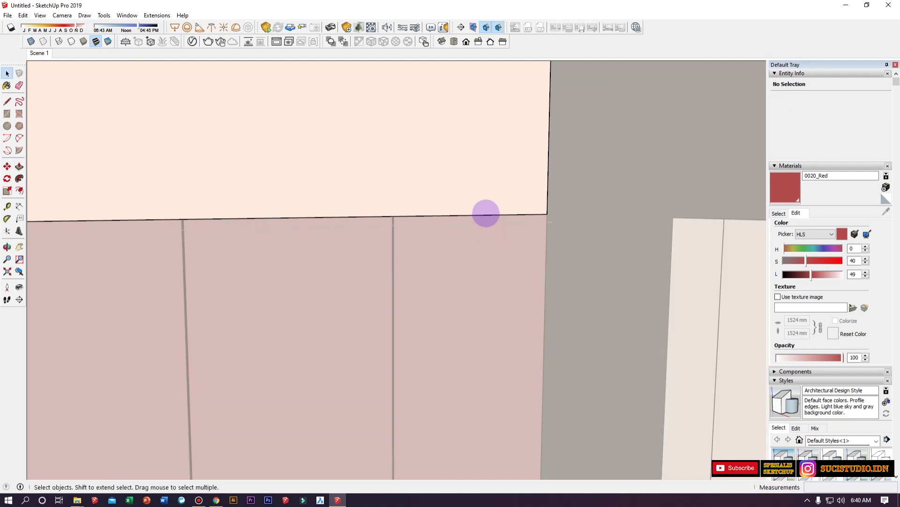
Copy the bottom edge of the face above the upper cabinet slightly upward to mark off a narrow strip.
scroll(486, 214, up, 2)
click(511, 210)
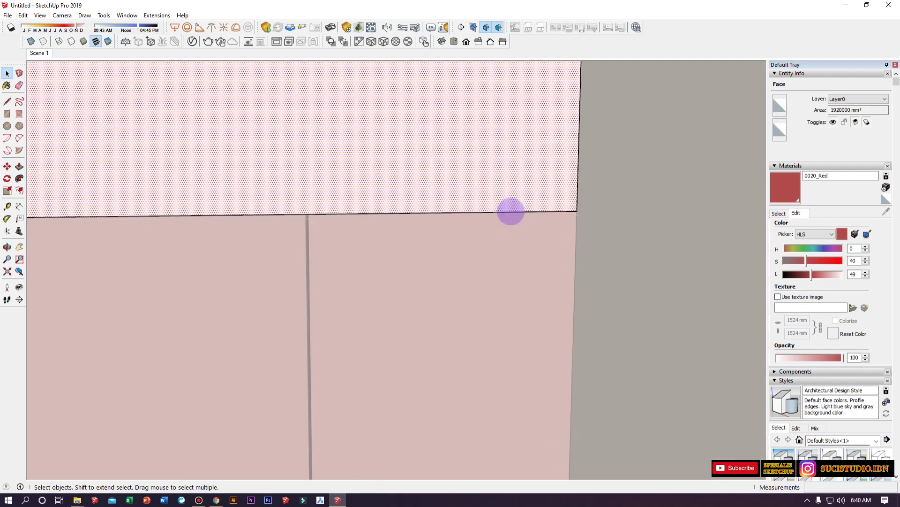
click(511, 212)
key(m)
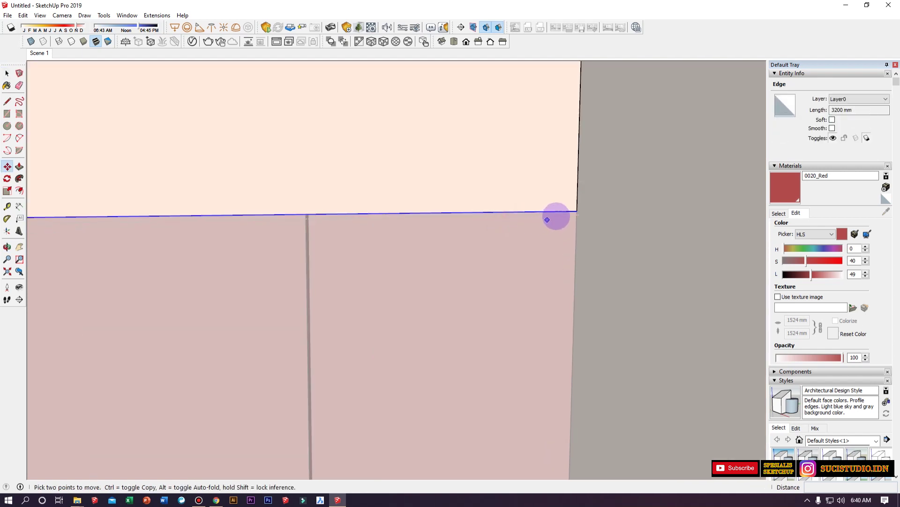
key(ctrl)
click(577, 211)
click(577, 211)
key(space)
scroll(442, 141, down, 5)
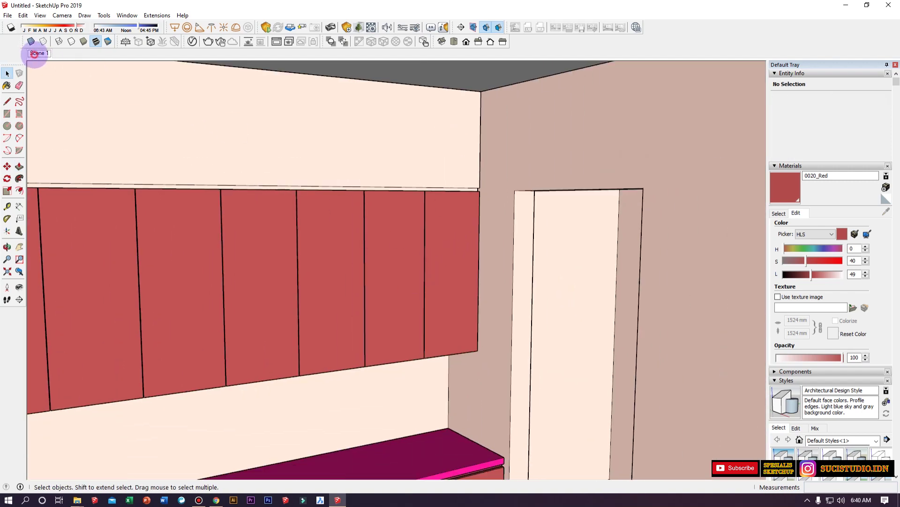
Save the model under the file name PANTRY LEARNING.
click(38, 53)
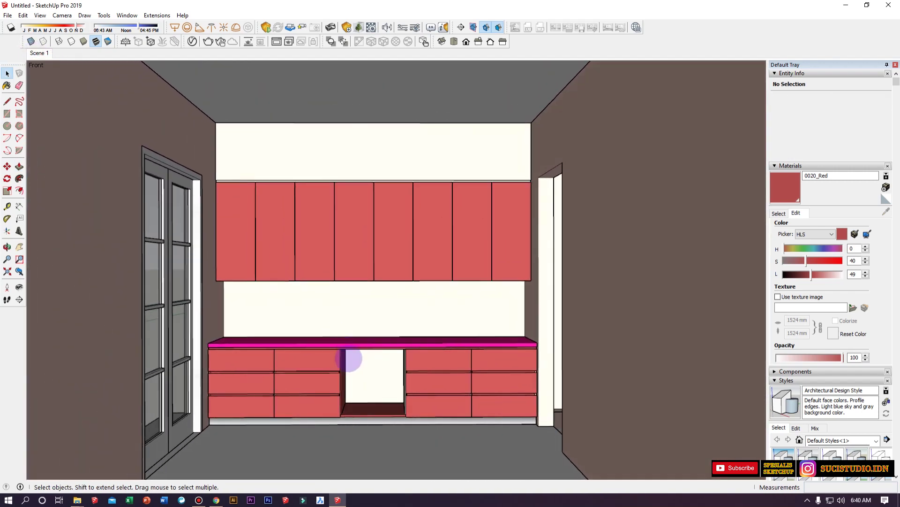
drag(384, 304, 422, 422)
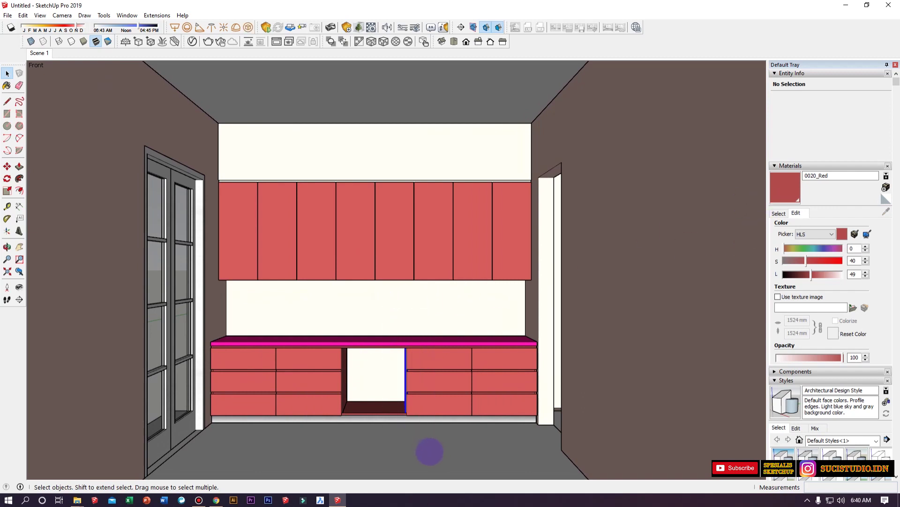
key(b)
key(space)
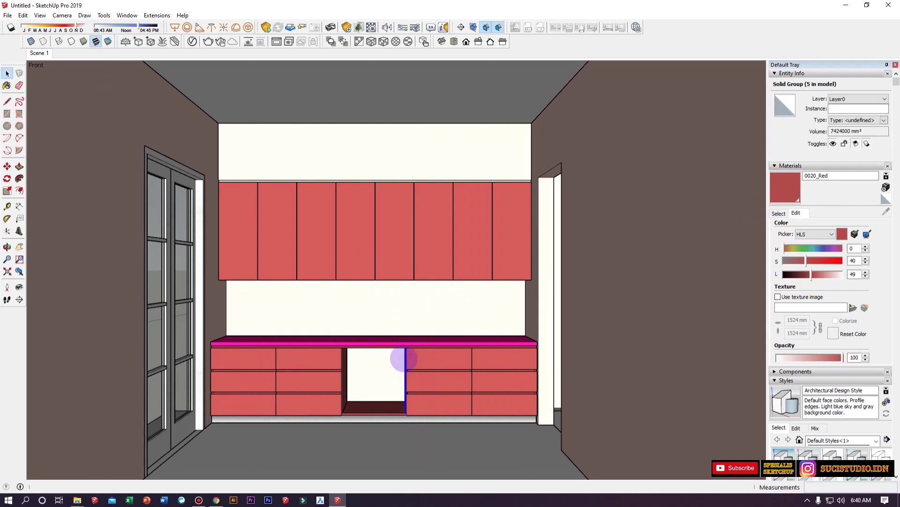
click(581, 358)
key(ctrl+s)
text(PANTRY LEARNING)
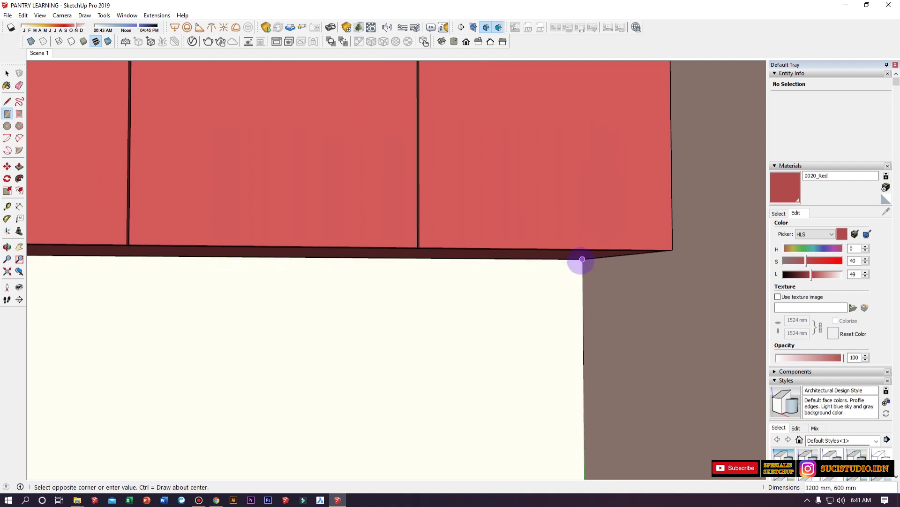
Draw a 3200 by 600 mm rectangle on the wall between the countertop and the upper cabinet and extrude it 20 mm.
click(583, 262)
scroll(583, 262, down, 3)
middle_drag(595, 356, 580, 414)
key(space)
key(p)
click(555, 333)
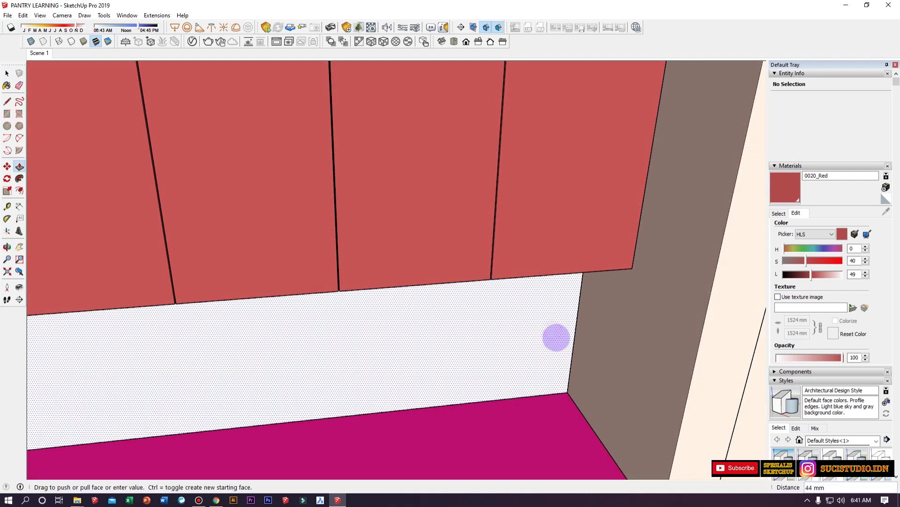
text(2)
key(Return)
key(space)
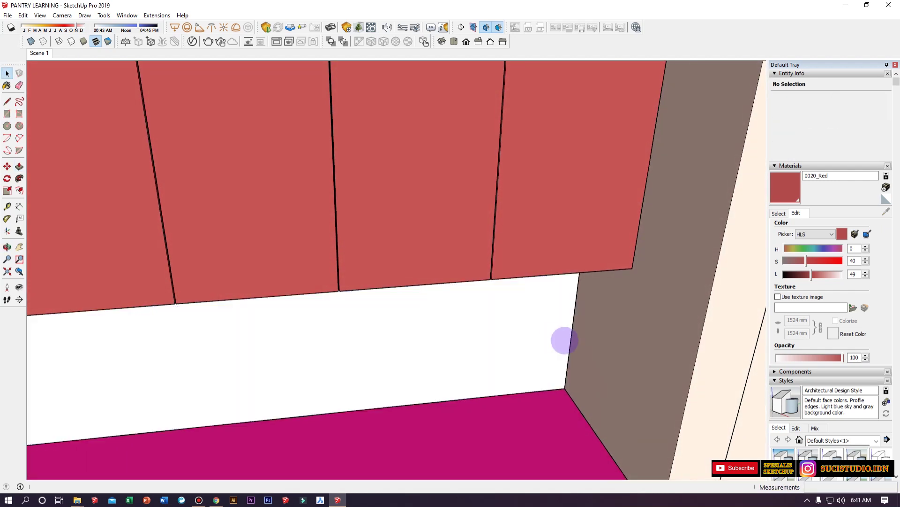
Examine the backsplash in the reference photo and compare it with the modelled wall panel.
scroll(558, 340, down, 5)
middle_drag(559, 342, 201, 346)
scroll(291, 328, up, 5)
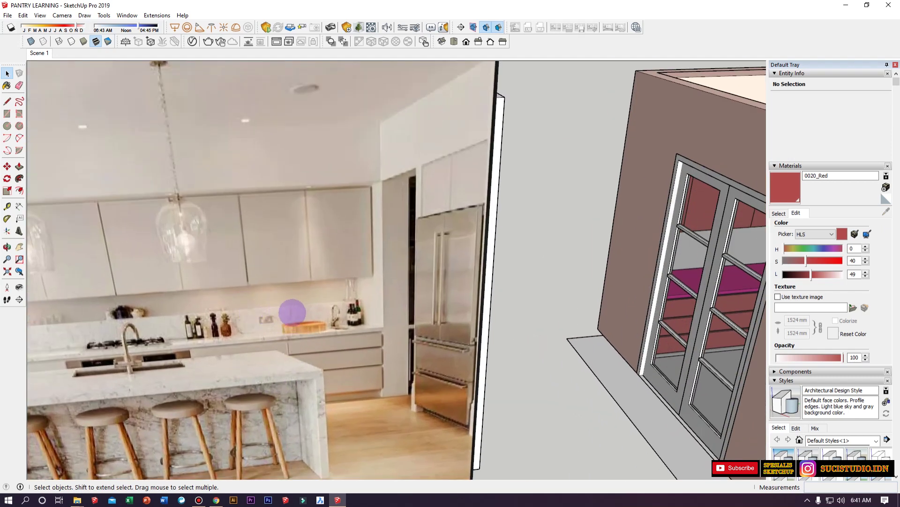
scroll(159, 315, up, 4)
scroll(179, 312, down, 5)
middle_drag(93, 322, 543, 218)
scroll(542, 218, up, 5)
scroll(543, 218, up, 3)
Copy the wall panel's bottom edge 200 mm upward to divide off a low backsplash strip above the countertop.
click(527, 280)
middle_drag(526, 286, 538, 302)
scroll(539, 301, up, 2)
click(539, 304)
key(m)
key(ctrl)
click(568, 304)
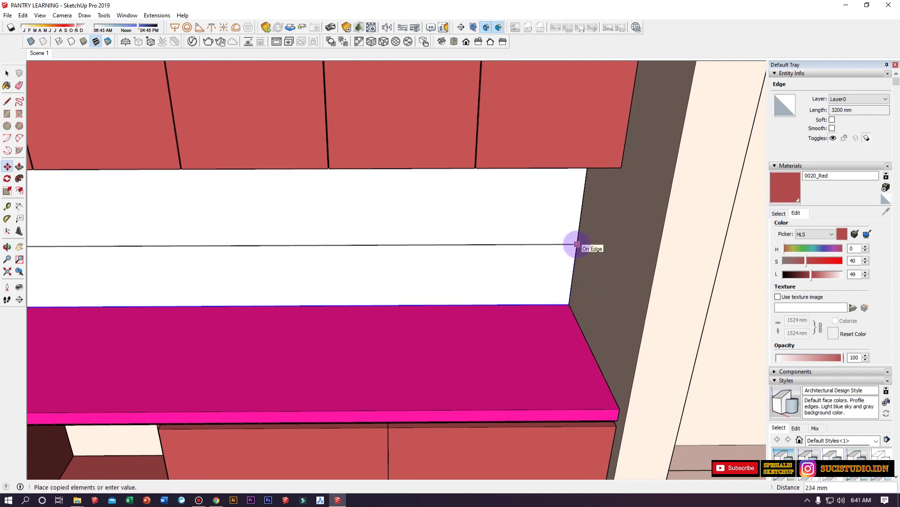
text(200)
key(Return)
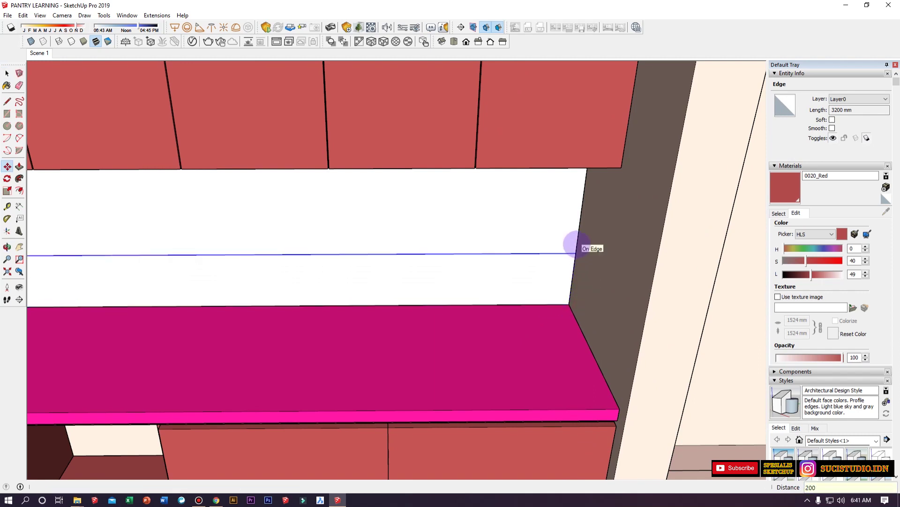
key(p)
click(552, 256)
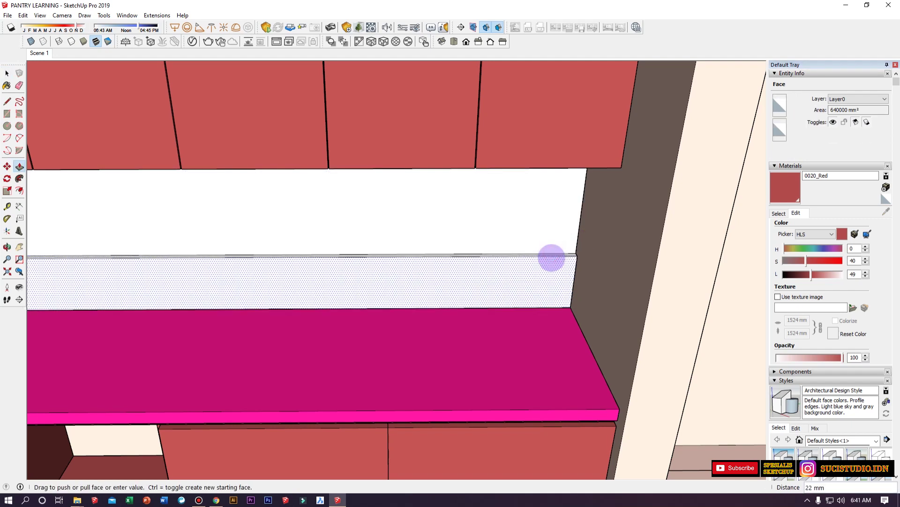
key(space)
Sample the countertop's 0003_DeepPink material and paint the low backsplash strip with it.
click(779, 213)
click(886, 211)
click(547, 337)
click(541, 280)
key(space)
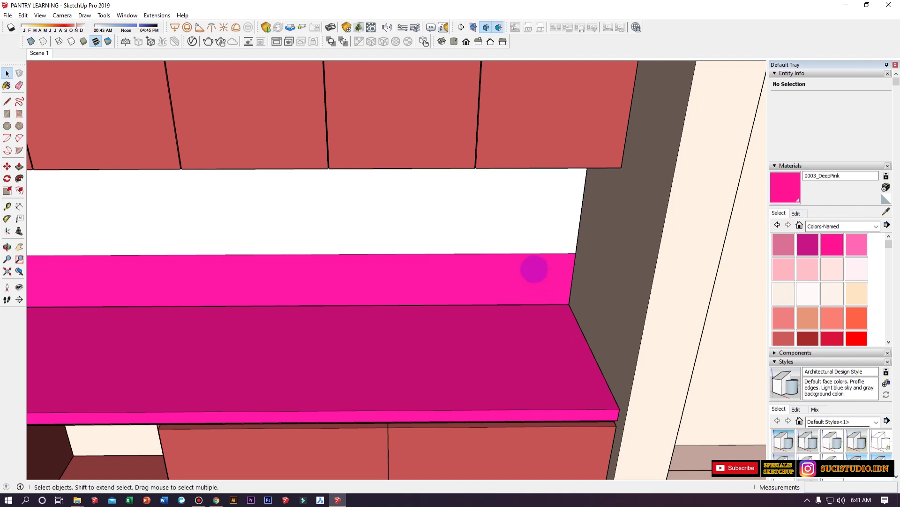
Pull the pink backsplash strip slightly forward from the wall panel.
key(p)
click(534, 272)
mouse_move(536, 272)
mouse_down()
mouse_move(541, 249)
mouse_move(539, 263)
mouse_move(577, 299)
mouse_move(572, 313)
mouse_up()
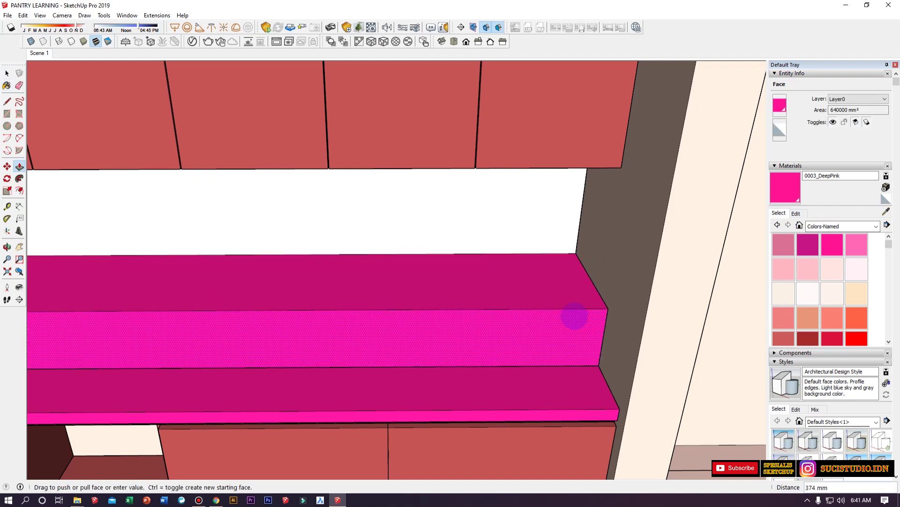
key(space)
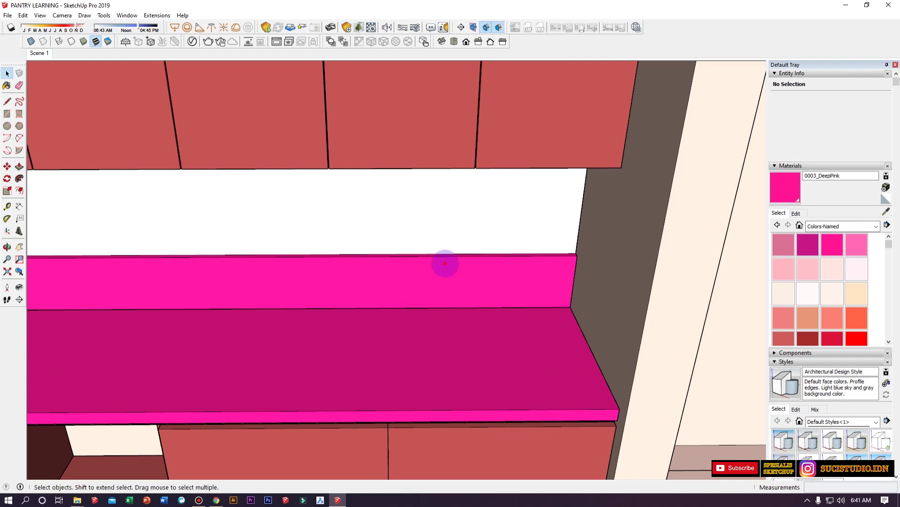
Select the whole wall panel with its backsplash strip and make it a group.
triple_click(445, 264)
scroll(445, 264, down, 8)
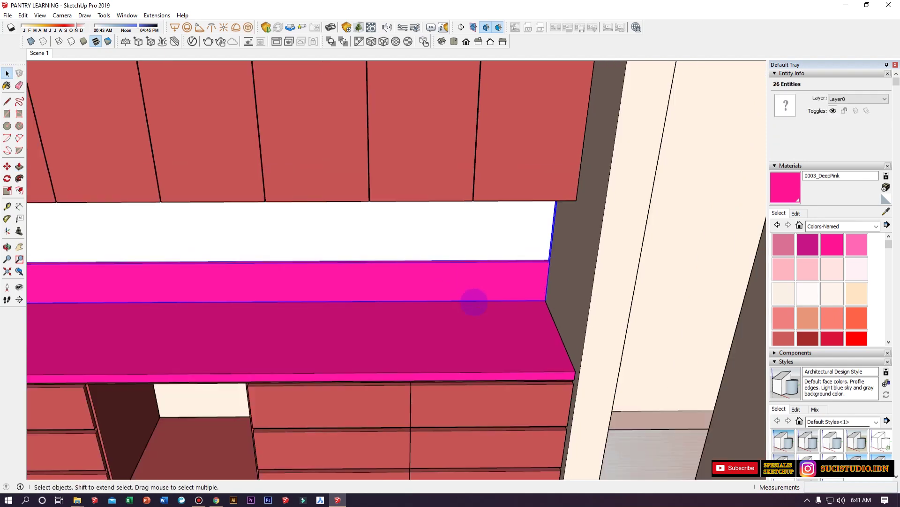
middle_drag(469, 291, 376, 377)
scroll(422, 358, down, 5)
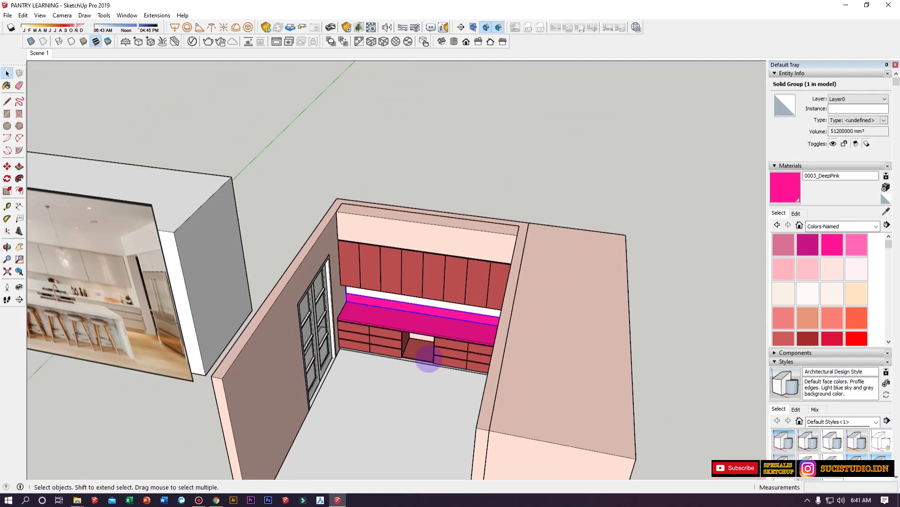
Delete the ceiling group above the pantry room.
key(ctrl+z)
scroll(421, 333, up, 3)
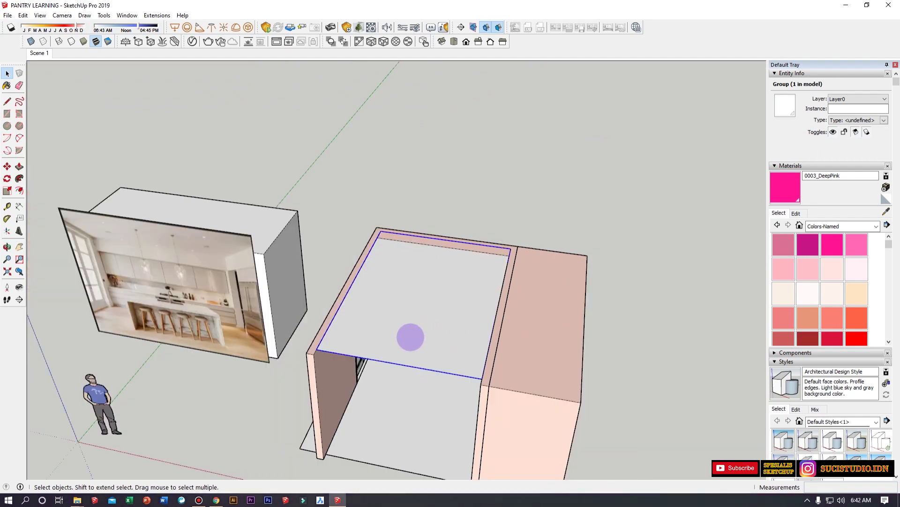
key(Delete)
Examine the kitchen island and its surroundings in the reference photo and compare them with the modelled room.
scroll(149, 328, up, 3)
middle_drag(234, 310, 225, 358)
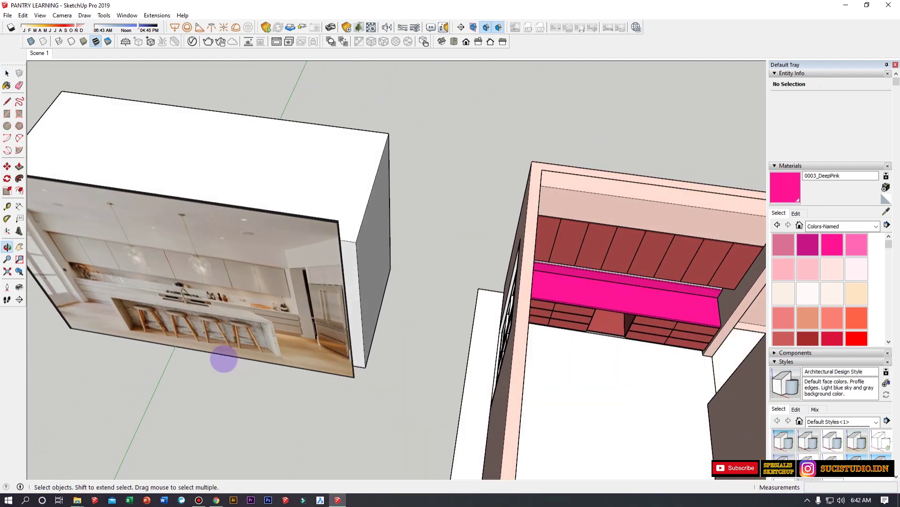
scroll(138, 317, up, 3)
scroll(193, 277, down, 3)
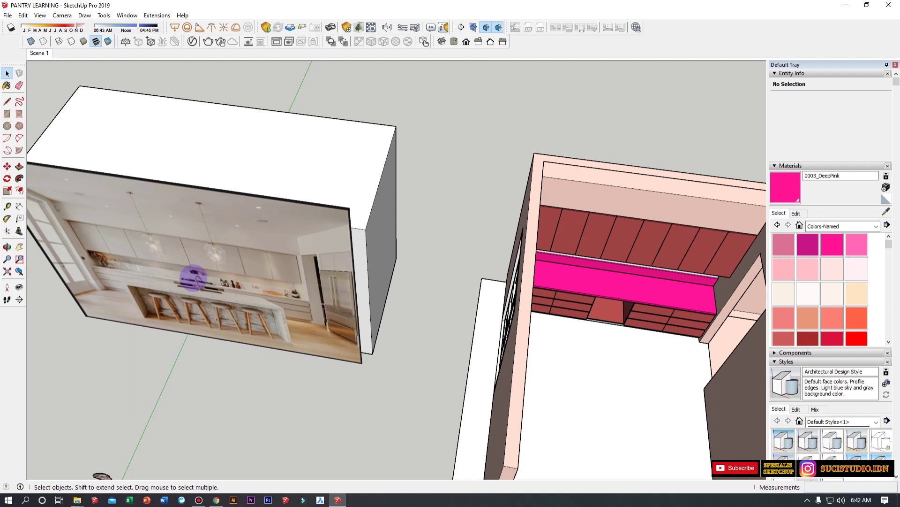
scroll(194, 281, up, 3)
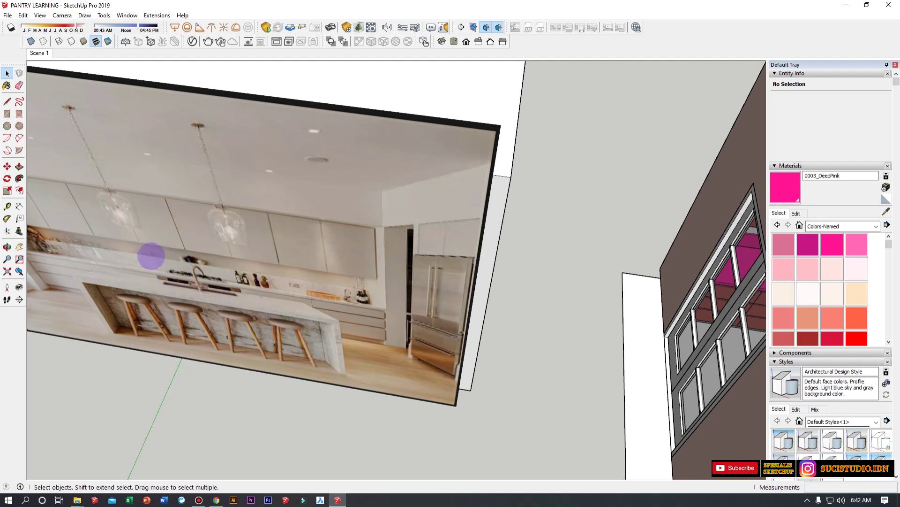
scroll(152, 272, down, 5)
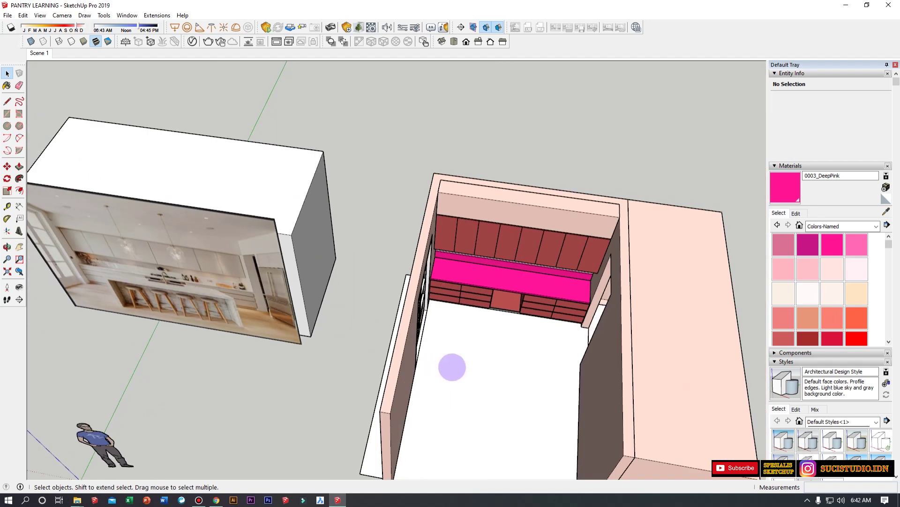
scroll(450, 368, down, 2)
Undo the deletion of the ceiling and paint the room's floor with 0019_Crimson.
key(ctrl+z)
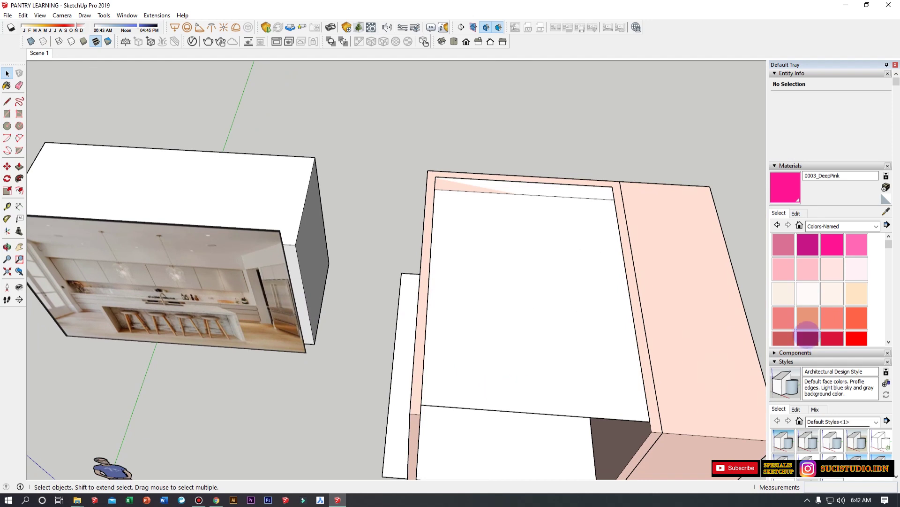
click(832, 338)
click(514, 443)
key(space)
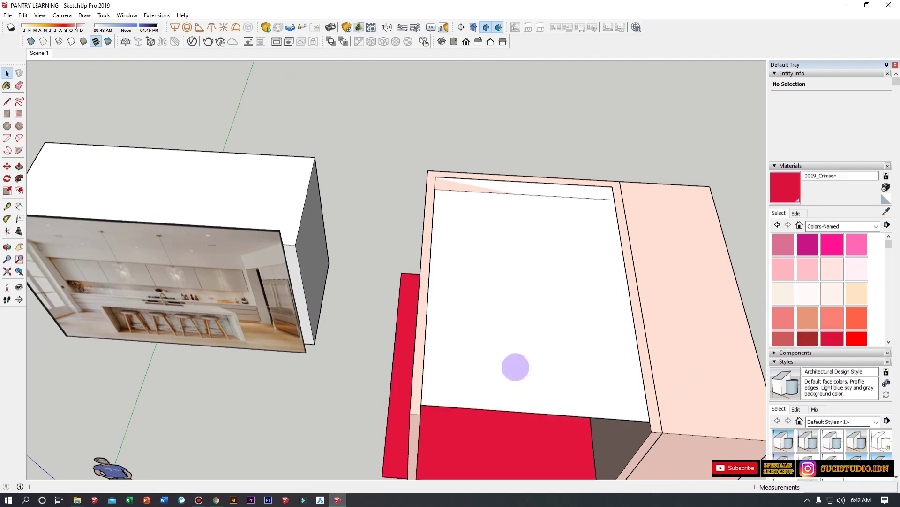
Delete the ceiling group to open the room from above.
click(518, 364)
key(Delete)
Place a guide line on the floor 900 mm out from the base of the lower cabinets.
scroll(521, 364, up, 6)
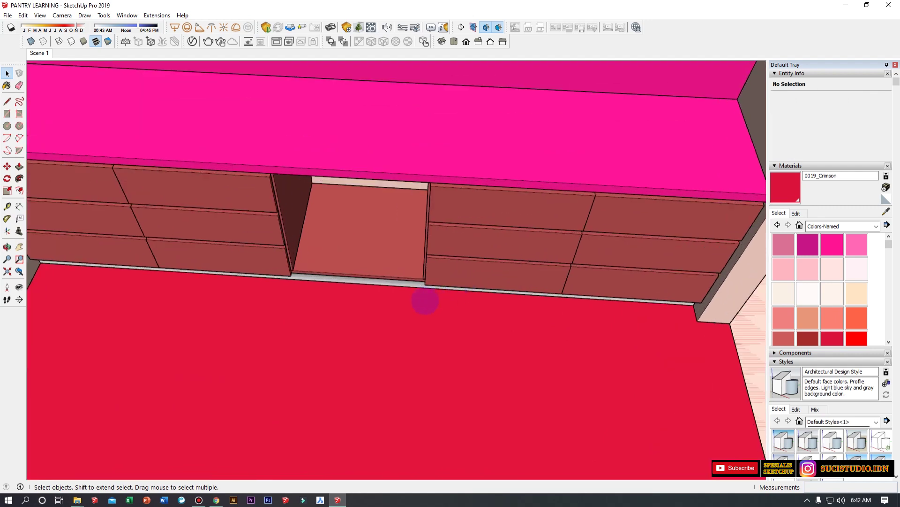
key(t)
scroll(413, 296, up, 1)
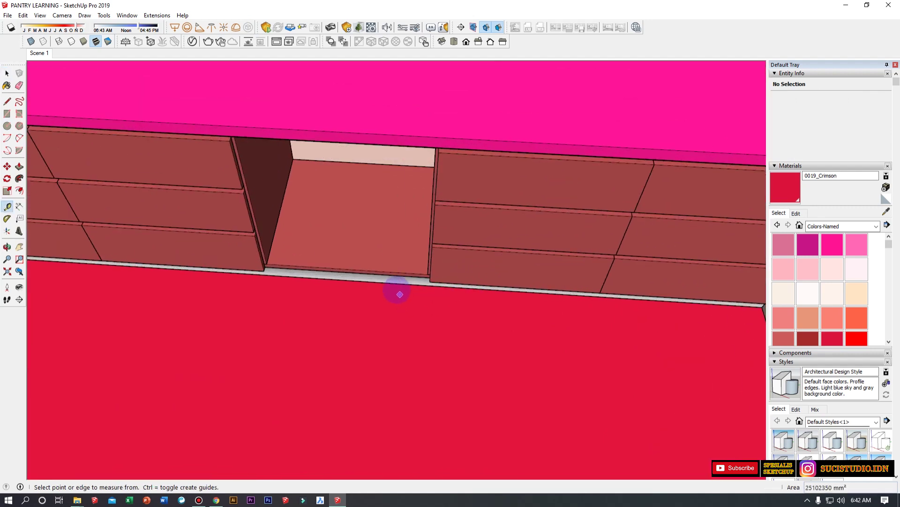
click(396, 285)
scroll(392, 321, down, 2)
scroll(391, 321, down, 3)
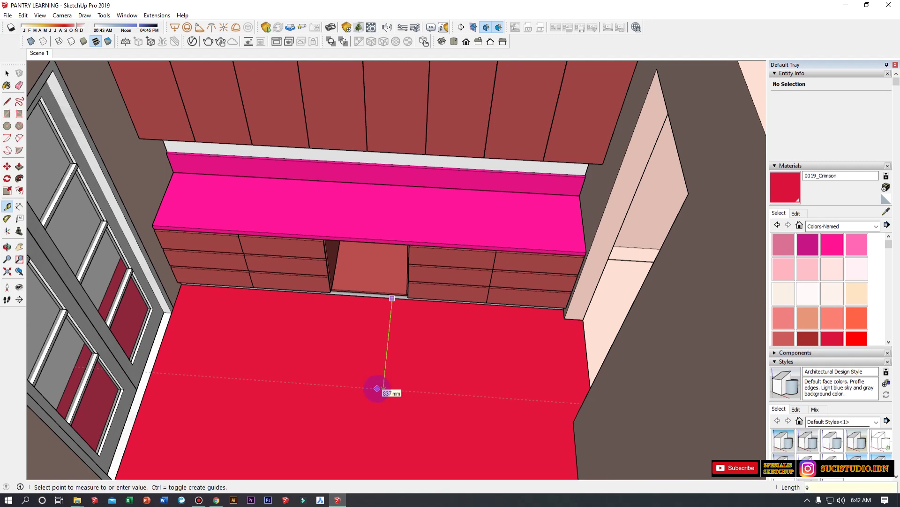
key(Return)
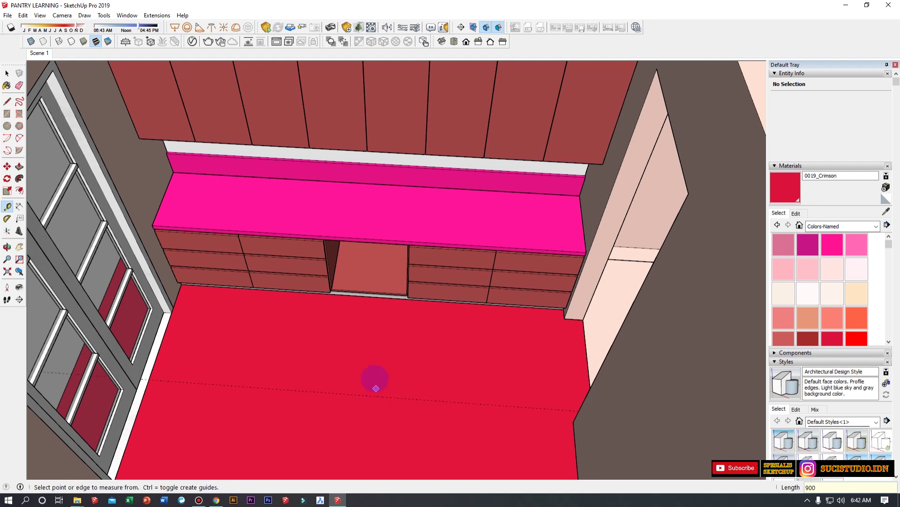
Place a second parallel floor guide 800 mm beyond the first one, on the side away from the cabinets.
scroll(428, 306, up, 2)
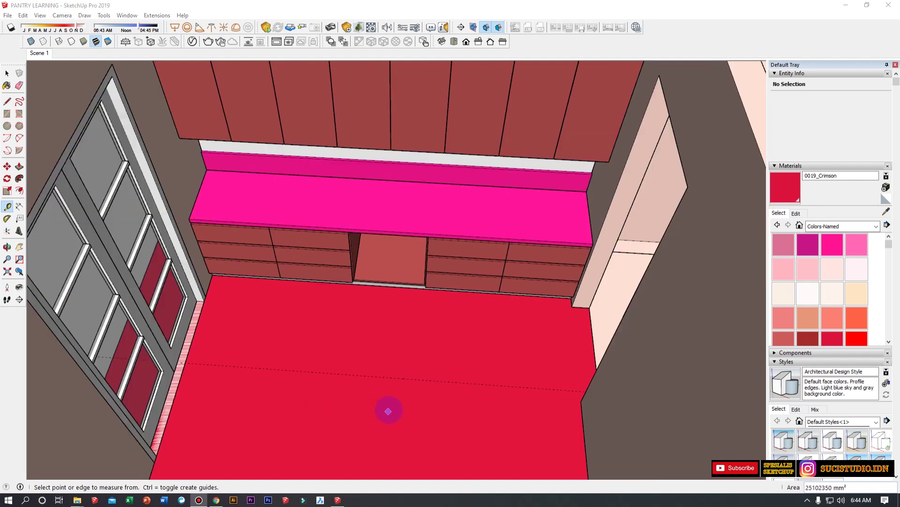
scroll(388, 411, up, 2)
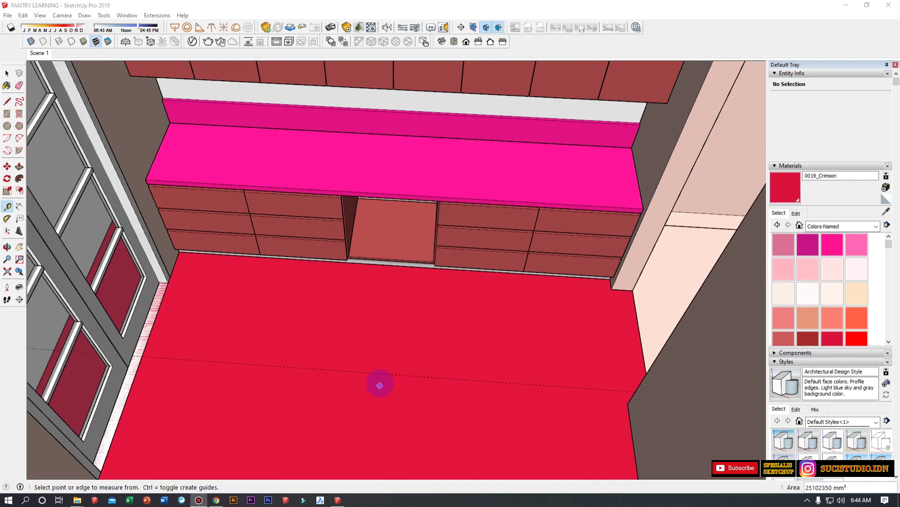
scroll(420, 326, down, 6)
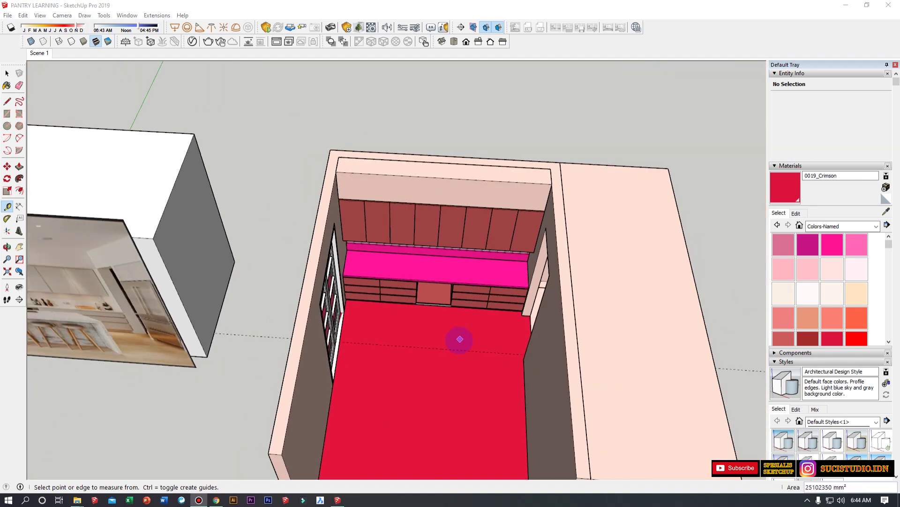
scroll(231, 316, up, 6)
scroll(231, 303, down, 5)
scroll(464, 337, up, 3)
click(460, 320)
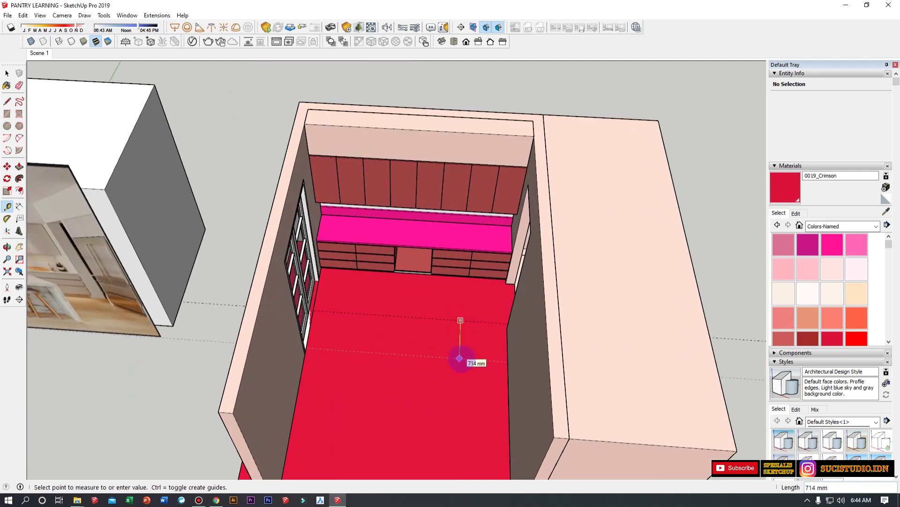
scroll(463, 288, up, 4)
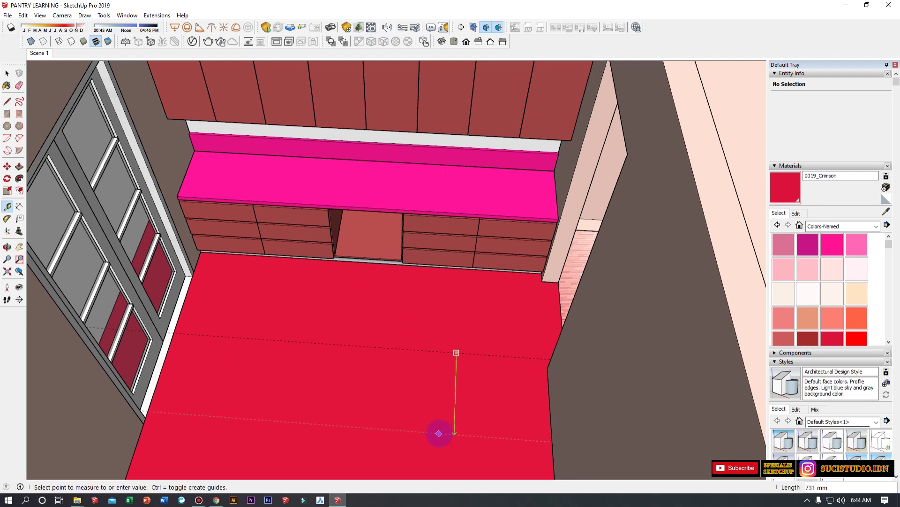
key(Return)
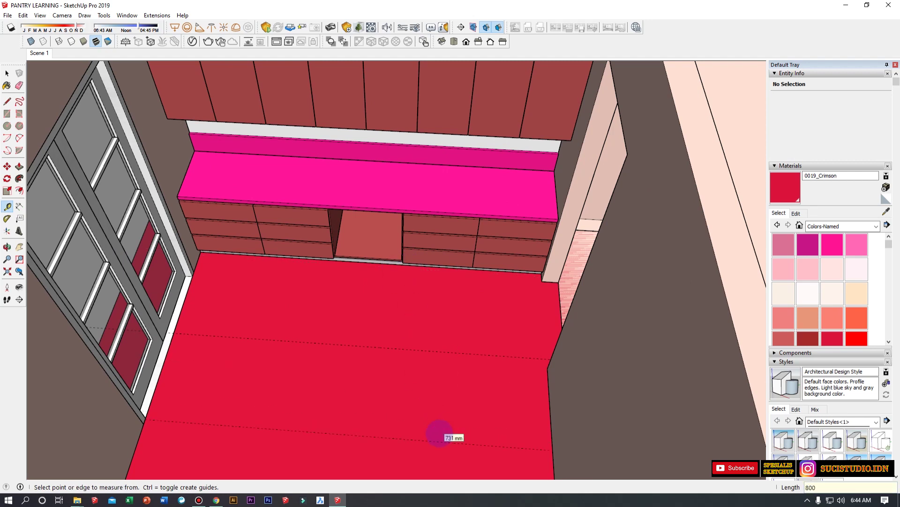
Add floor guides 700 mm inward from each of the two side walls.
click(548, 380)
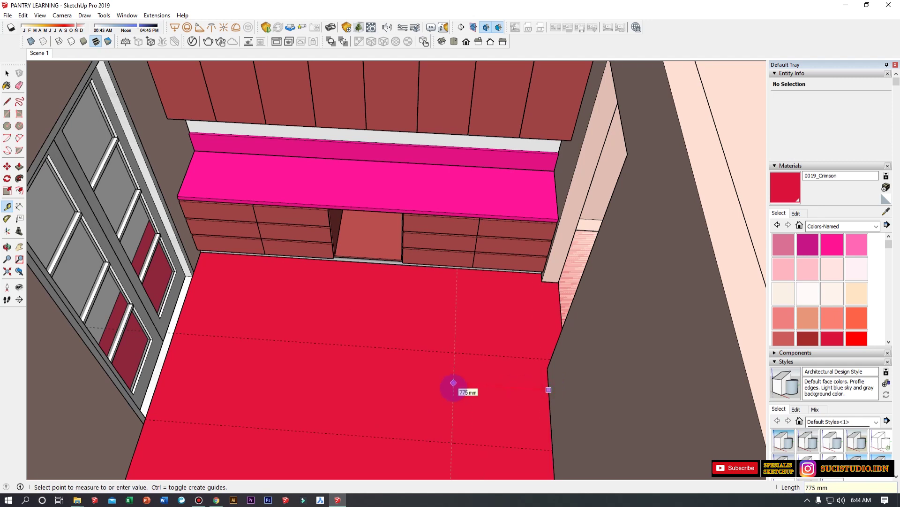
key(Return)
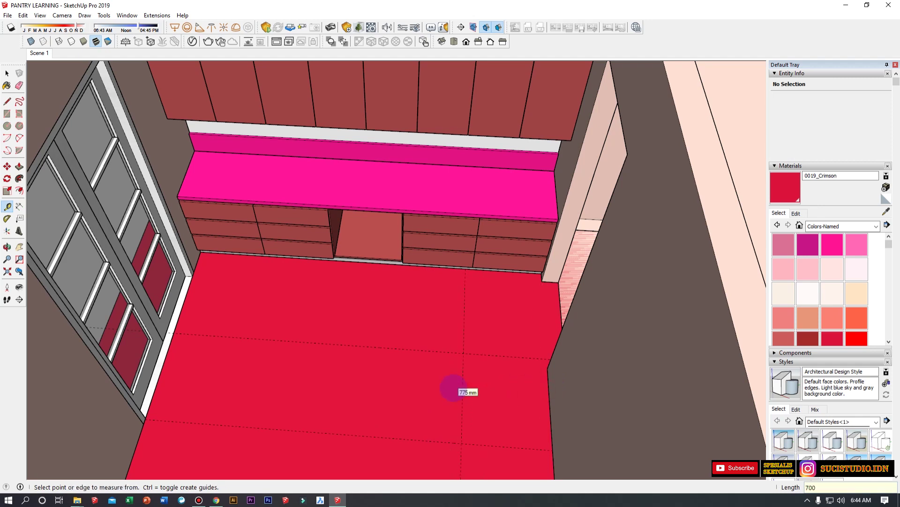
click(137, 442)
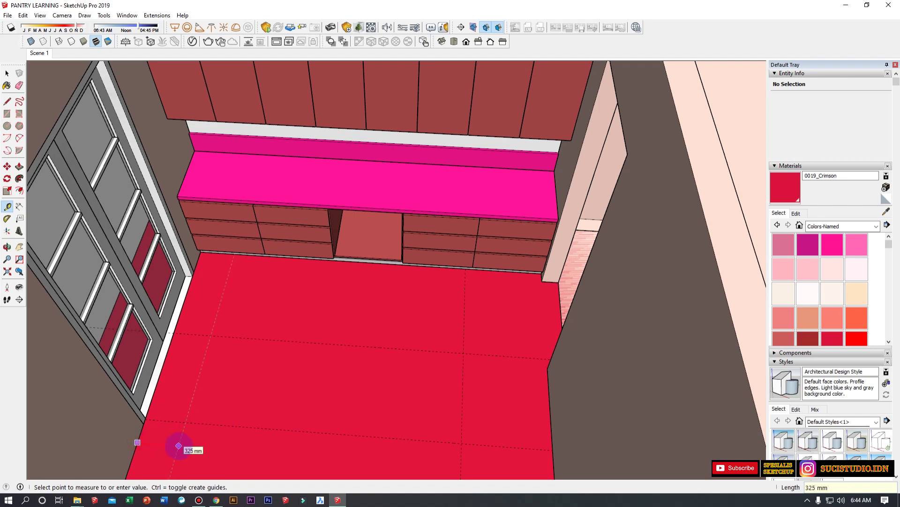
text(700)
key(Return)
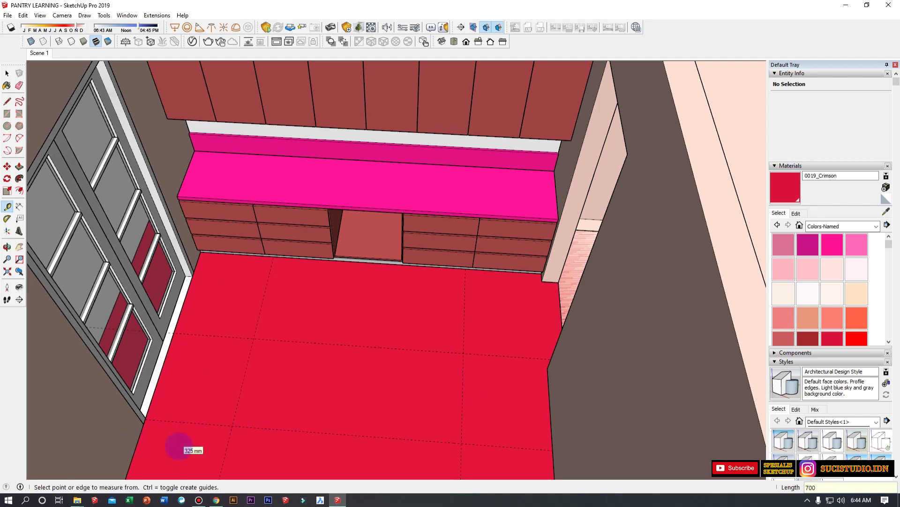
Draw an 1800 x 800 mm rectangle between the guide intersections and extrude it up to the countertop's height.
key(space)
key(r)
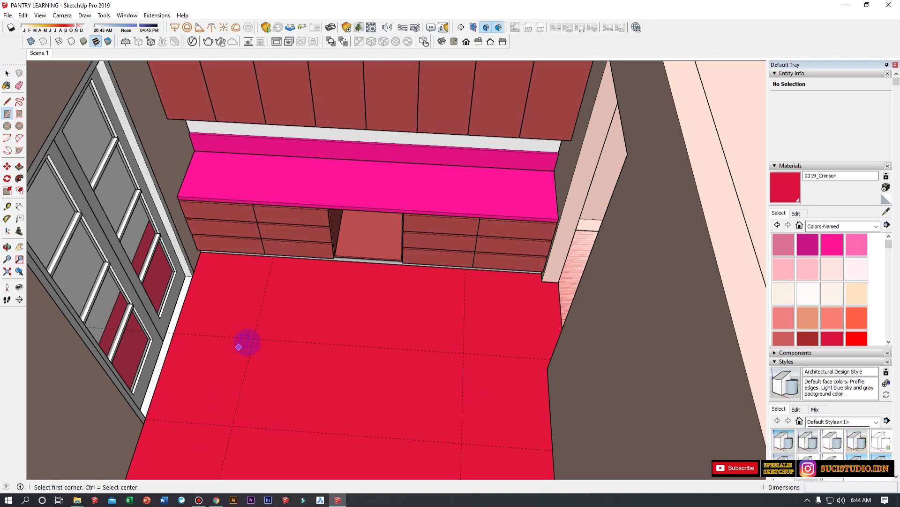
click(253, 338)
click(462, 443)
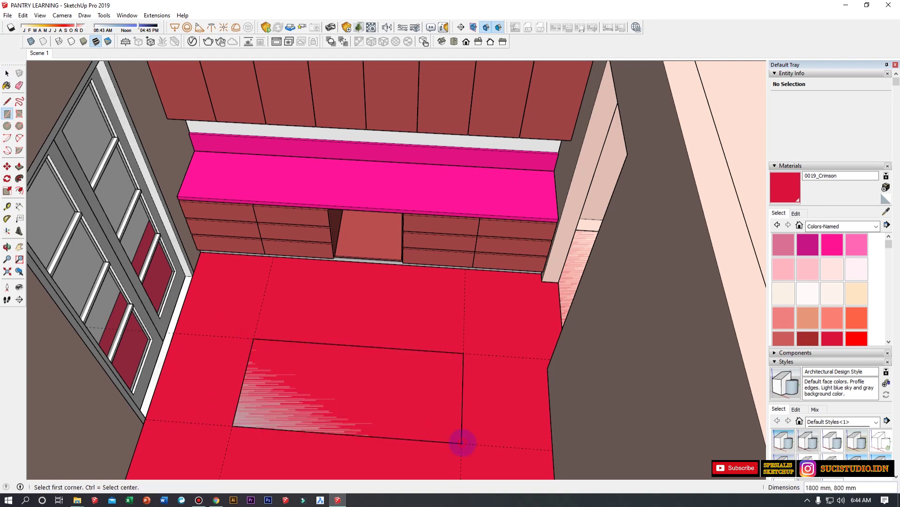
key(p)
click(388, 392)
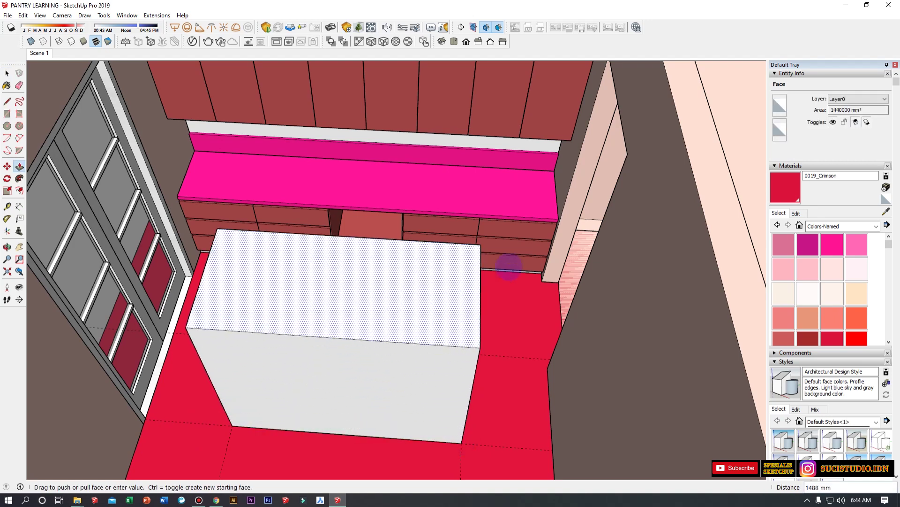
click(537, 210)
Offset the outline of the island box's long face opposite the cabinets inward to form a narrow border.
middle_drag(347, 354, 289, 354)
key(space)
click(289, 355)
key(f)
click(211, 363)
middle_drag(225, 363, 322, 362)
scroll(321, 362, down, 3)
mouse_move(376, 374)
middle_down()
mouse_move(209, 304)
mouse_move(86, 311)
mouse_move(207, 342)
middle_up()
scroll(503, 386, up, 3)
scroll(503, 385, up, 2)
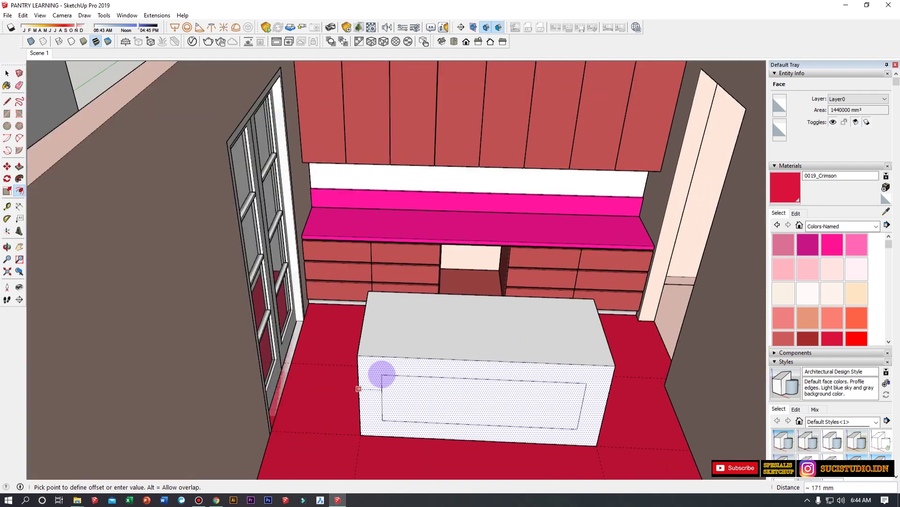
key(Return)
key(space)
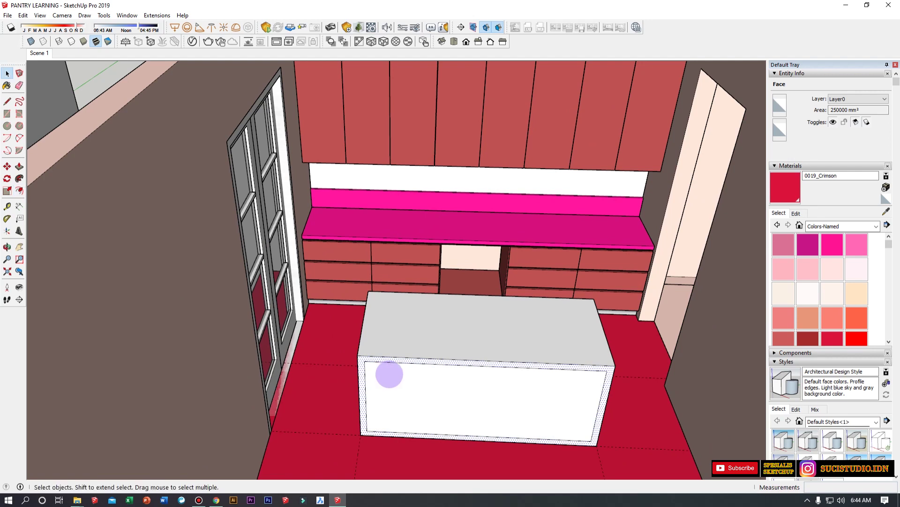
Recess the island's inner face 300 mm and push away the bottom strip so the recess is open to the floor.
click(422, 393)
key(p)
drag(455, 401, 454, 385)
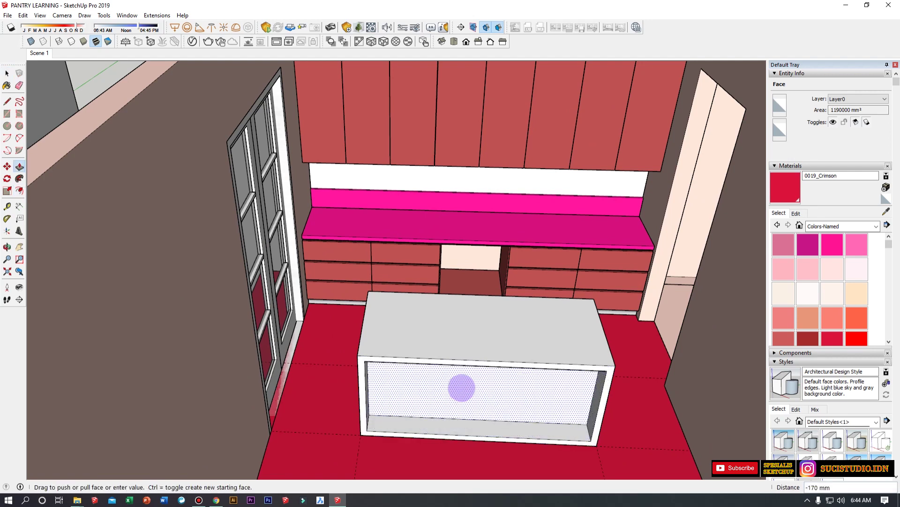
key(Return)
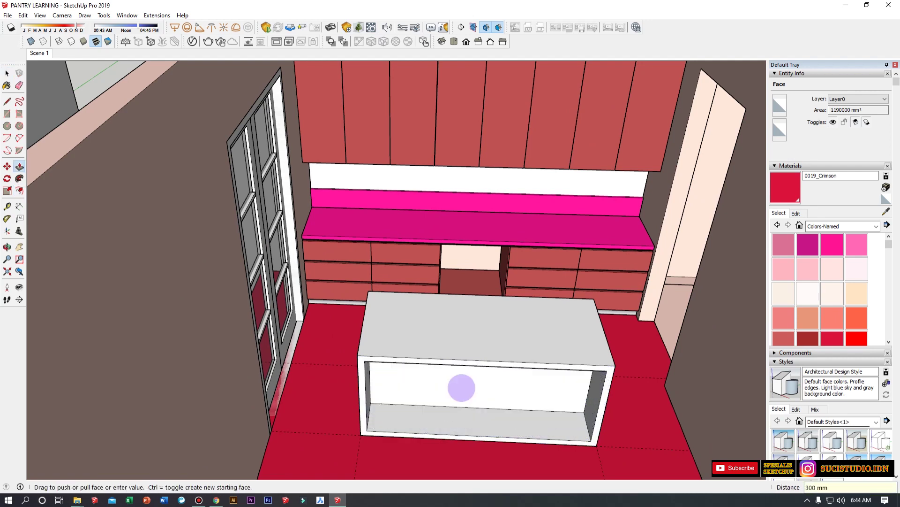
drag(446, 418, 418, 426)
Group the whole island and paint it with the countertop's 0003_DeepPink material.
key(space)
triple_click(413, 368)
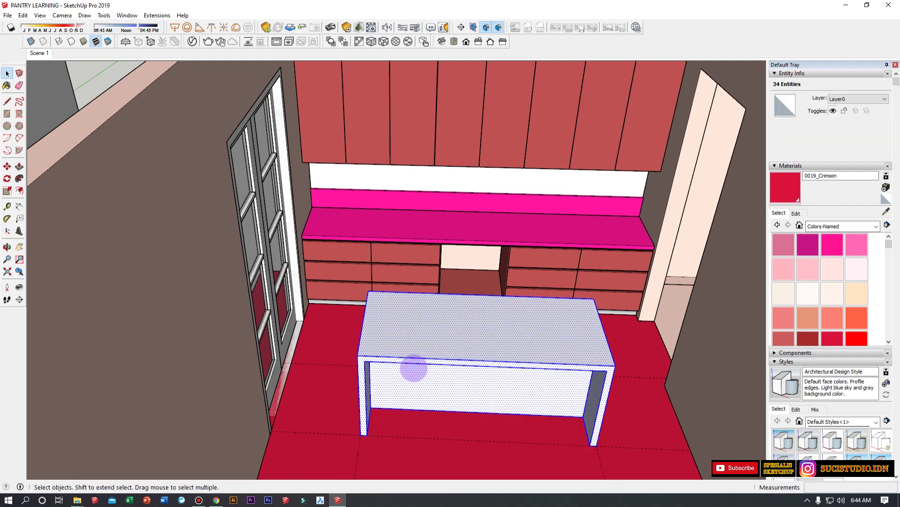
key(ctrl+g)
scroll(557, 404, down, 5)
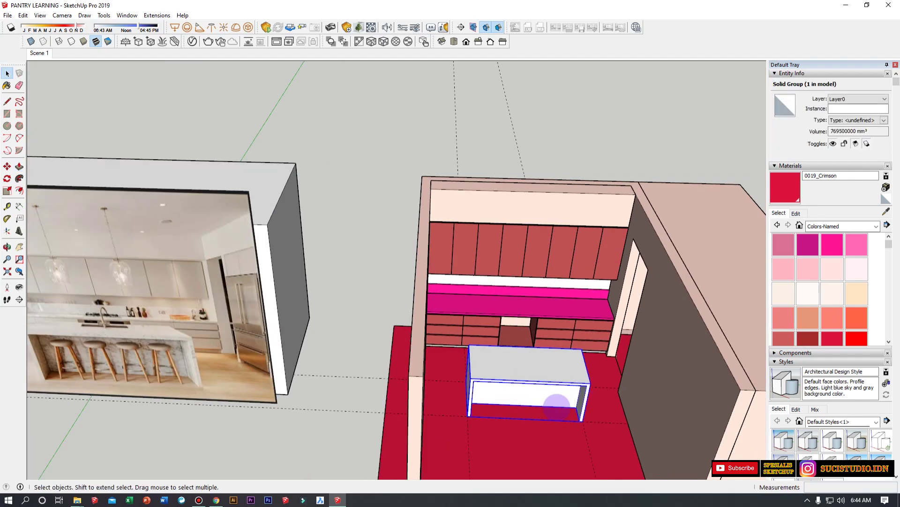
click(886, 211)
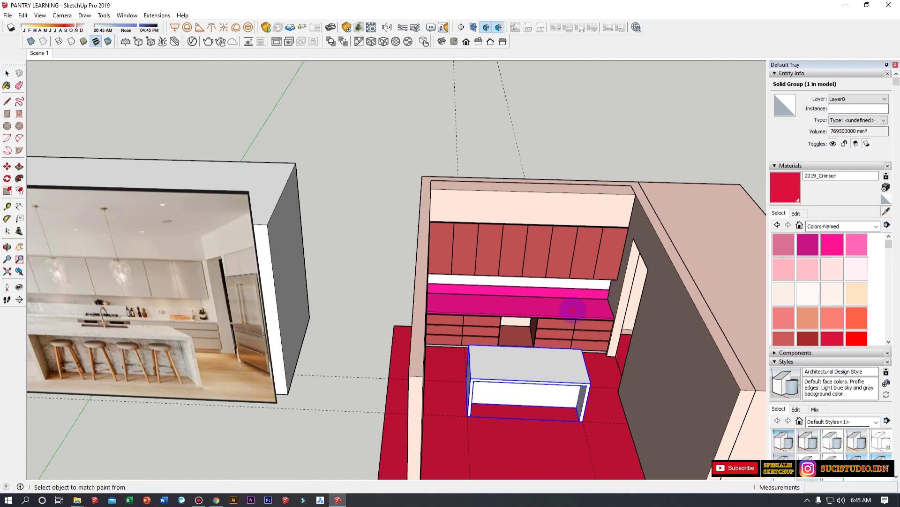
click(573, 310)
click(528, 370)
Lock the island group.
scroll(528, 375, up, 3)
middle_drag(504, 355, 131, 322)
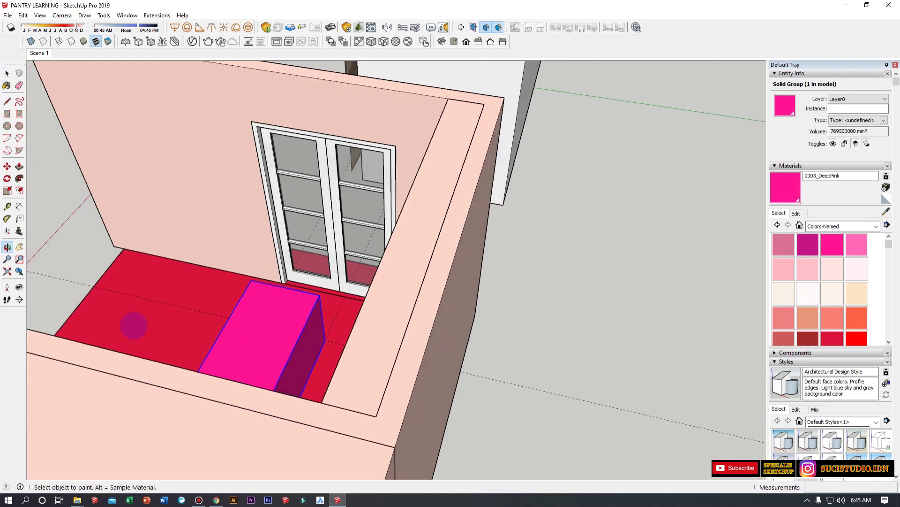
middle_drag(177, 305, 352, 301)
key(space)
click(357, 230)
middle_drag(357, 231, 346, 274)
click(496, 215)
click(335, 339)
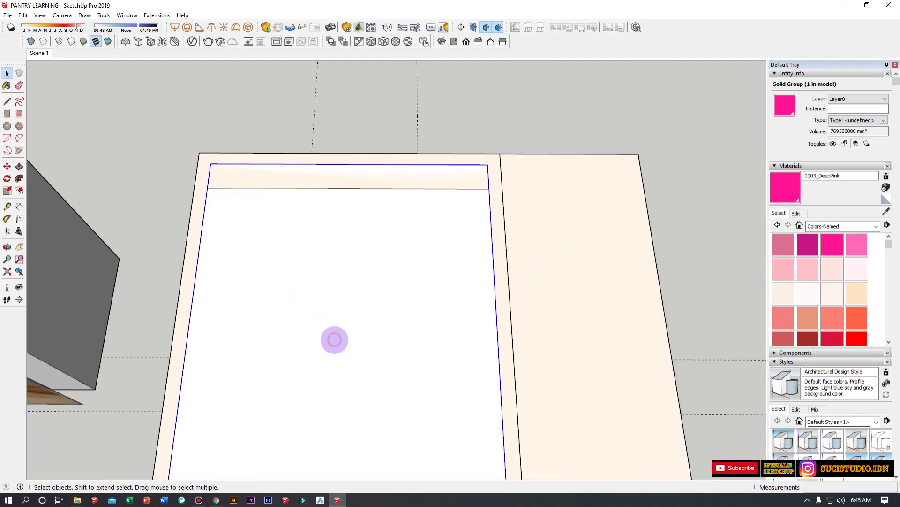
scroll(335, 343, down, 3)
scroll(343, 349, up, 3)
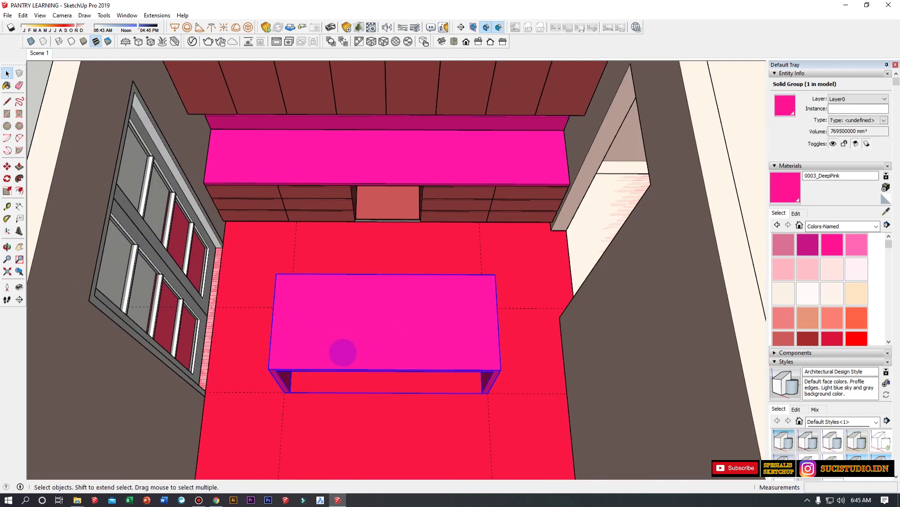
right_click(344, 338)
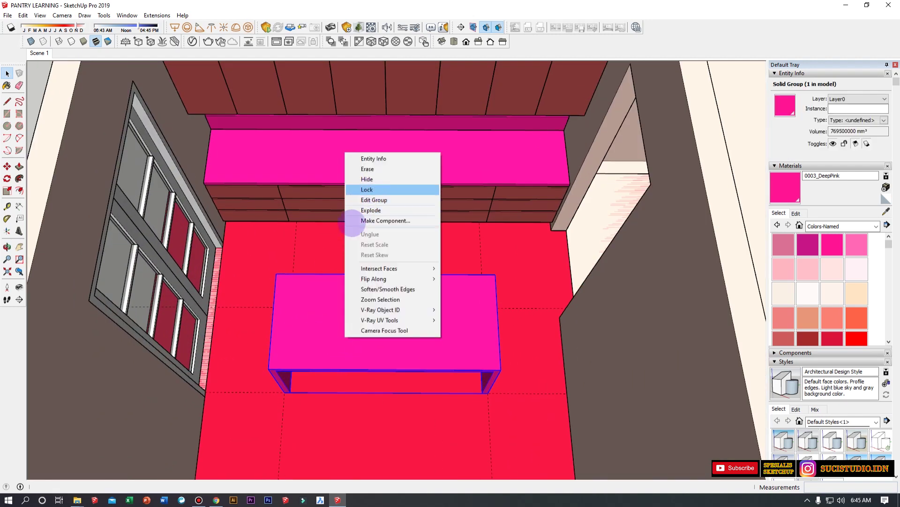
click(305, 318)
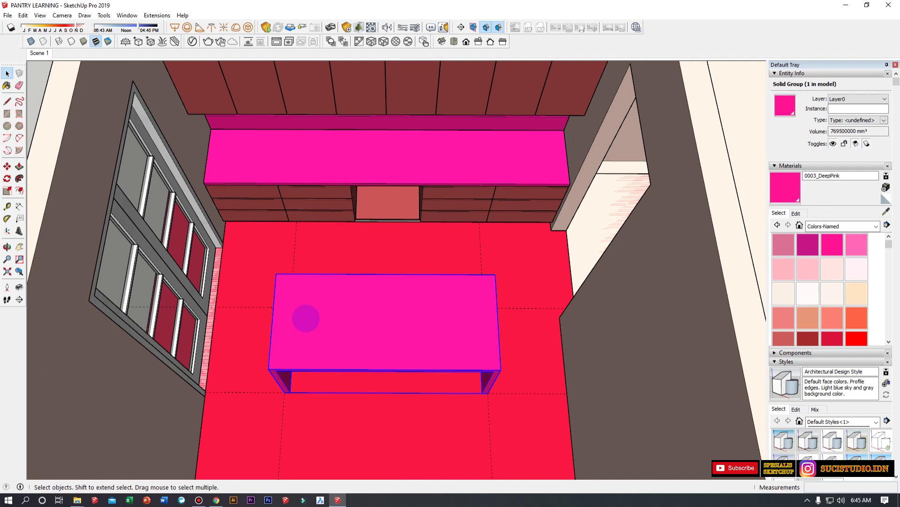
Delete everything in the model except the locked island.
middle_drag(302, 373, 368, 299)
key(ctrl+a)
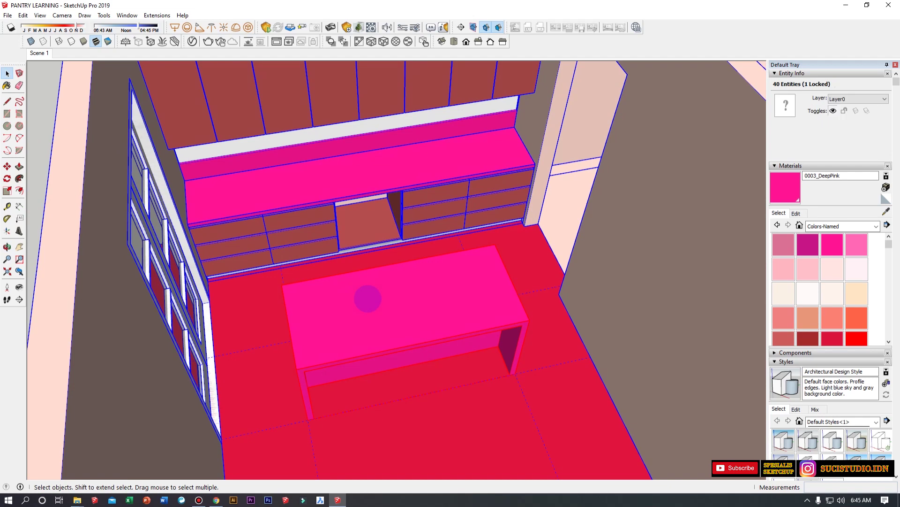
key(Delete)
middle_drag(270, 335, 487, 311)
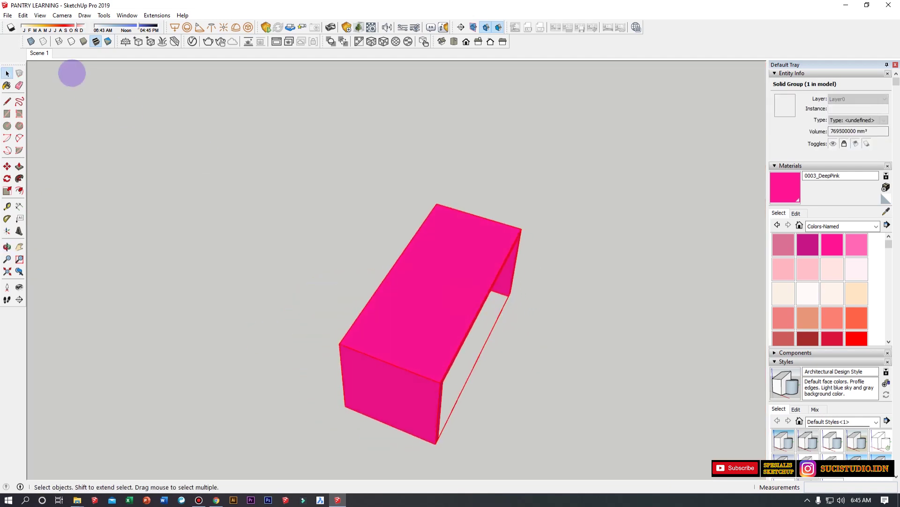
click(40, 16)
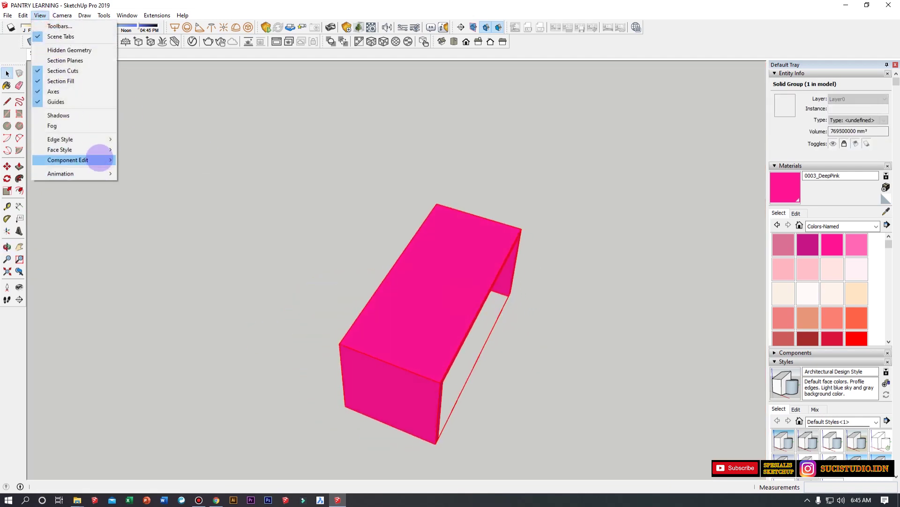
mouse_move(94, 160)
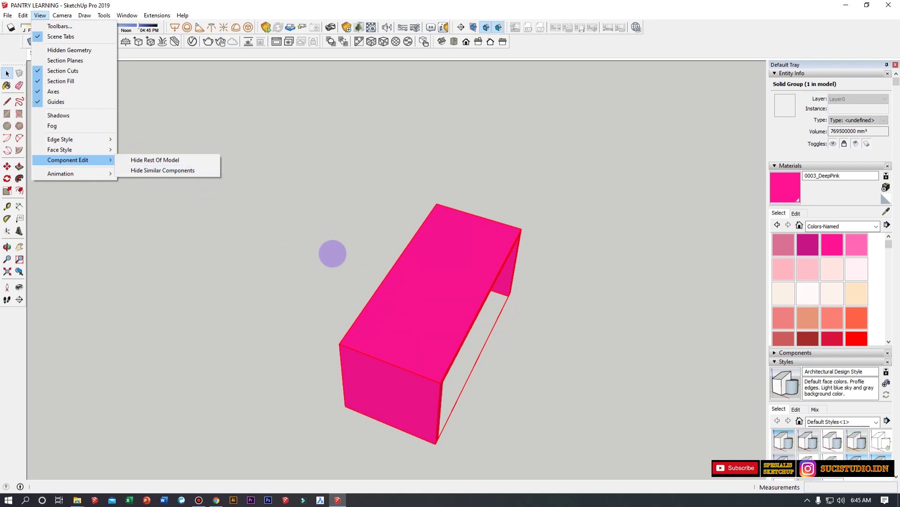
click(311, 267)
Unlock the island group and open it for editing on its solid long side.
right_click(406, 299)
click(432, 338)
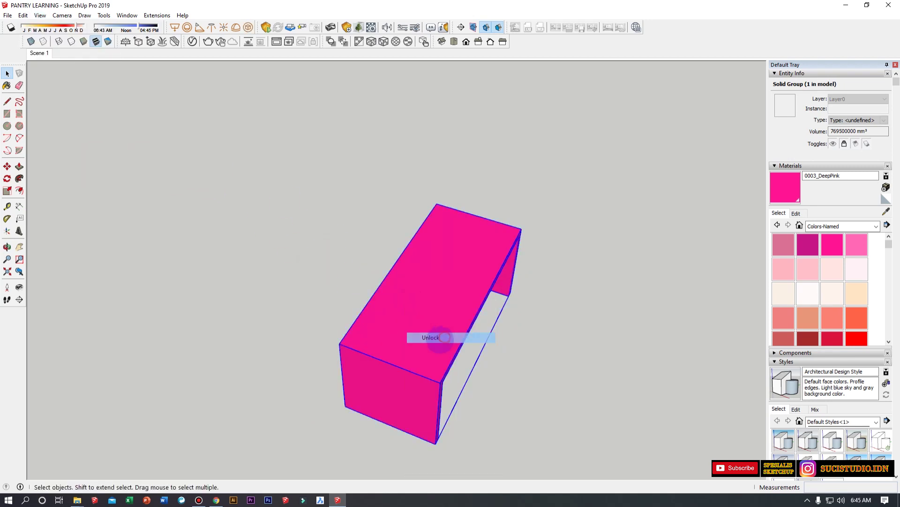
middle_drag(372, 351, 546, 261)
scroll(547, 262, up, 3)
double_click(419, 311)
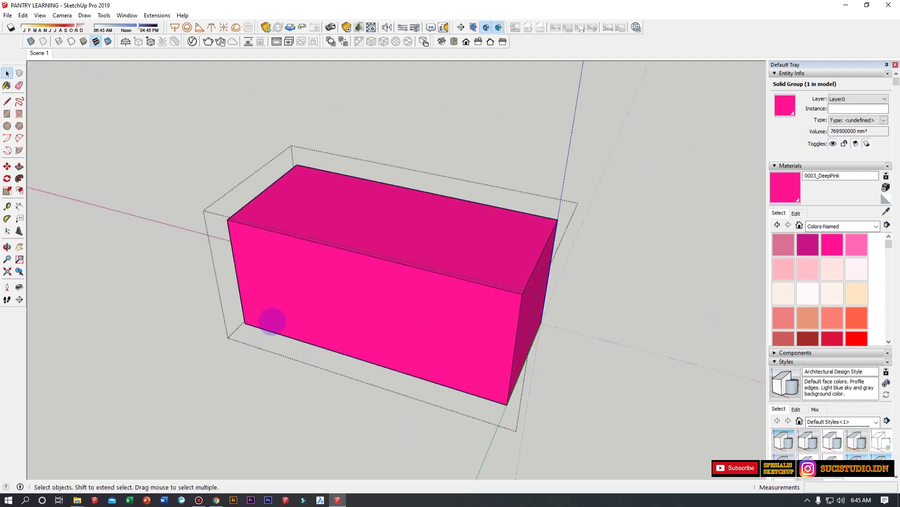
Offset the outline of the island's long front face 50 mm inward.
middle_drag(258, 331, 287, 267)
click(282, 269)
key(f)
click(234, 275)
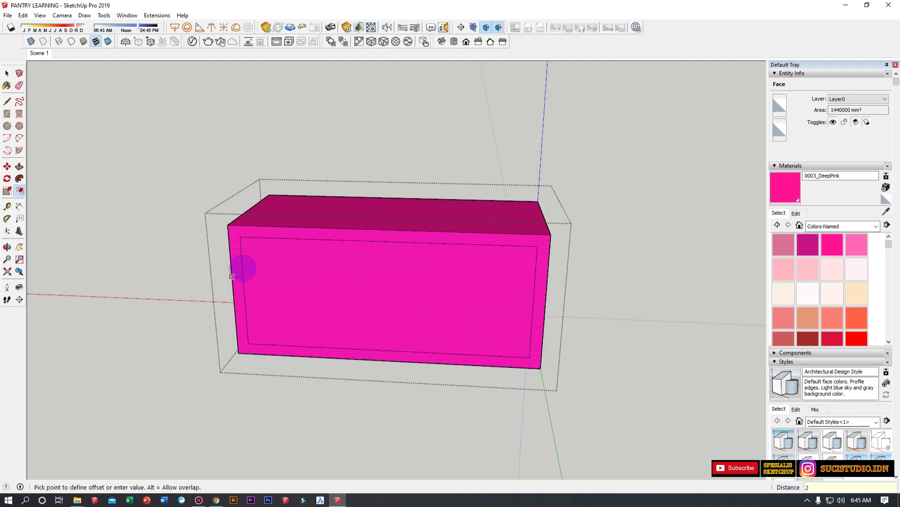
text(50)
key(Return)
key(space)
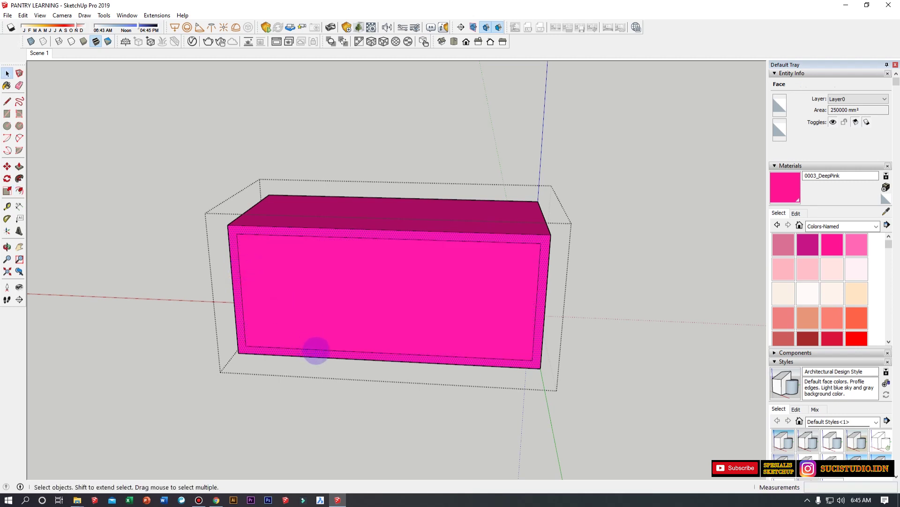
Push the inset front face 480 mm into the island to hollow it out.
key(p)
drag(321, 320, 405, 272)
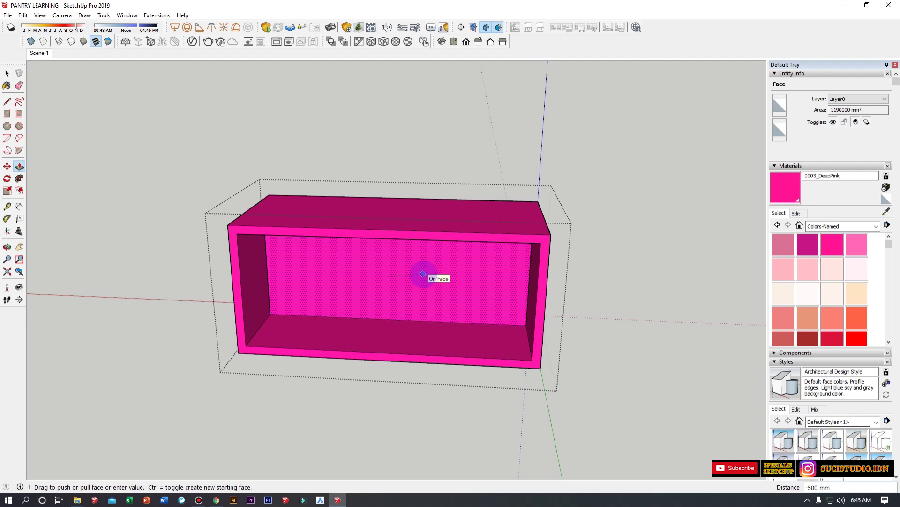
key(Return)
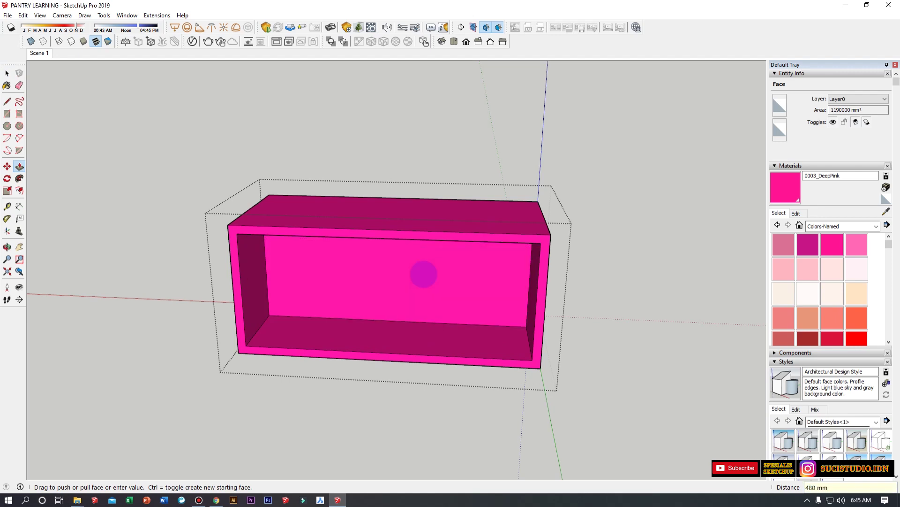
Push the island frame's bottom board through its full thickness to remove it.
click(407, 335)
drag(406, 336, 336, 424)
key(space)
middle_drag(336, 424, 351, 342)
Draw a rectangle over the island's inner back wall and pull it out flush with the pink frame's front.
key(r)
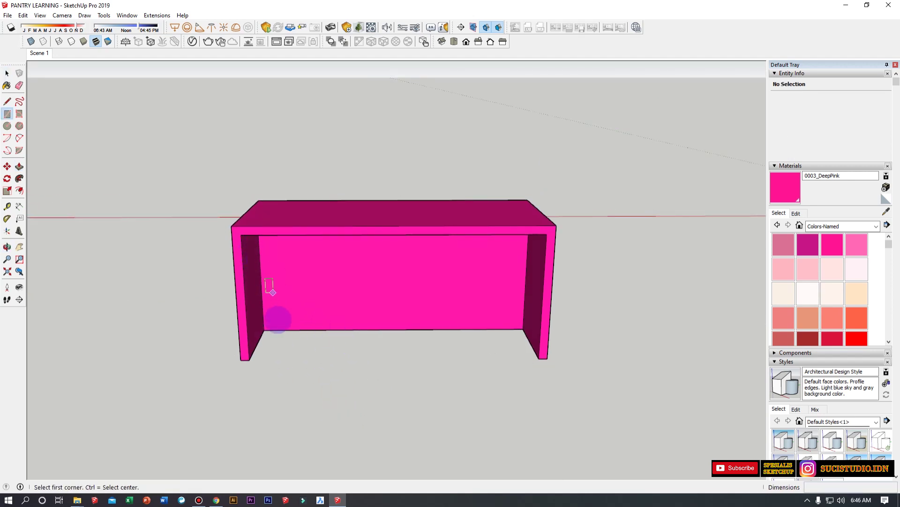
click(270, 329)
middle_drag(297, 331, 501, 235)
scroll(512, 228, up, 2)
click(522, 222)
key(space)
key(p)
click(500, 249)
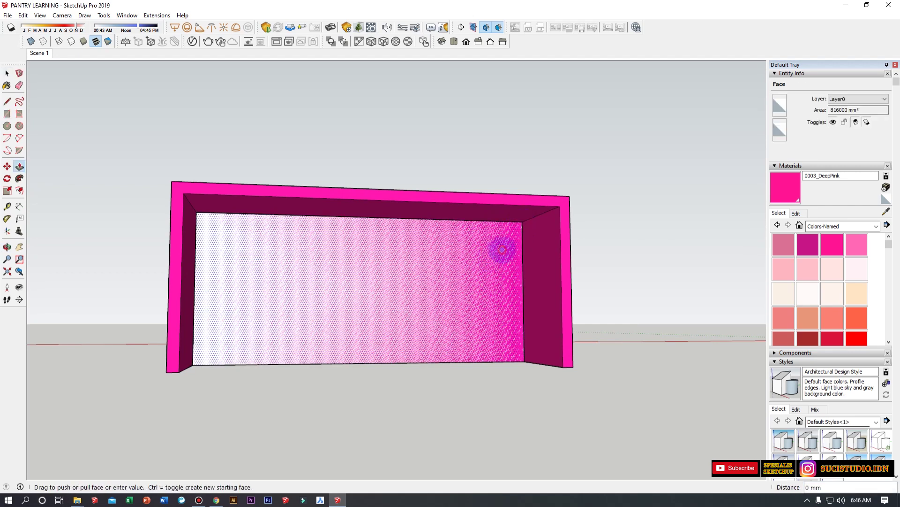
click(446, 201)
key(space)
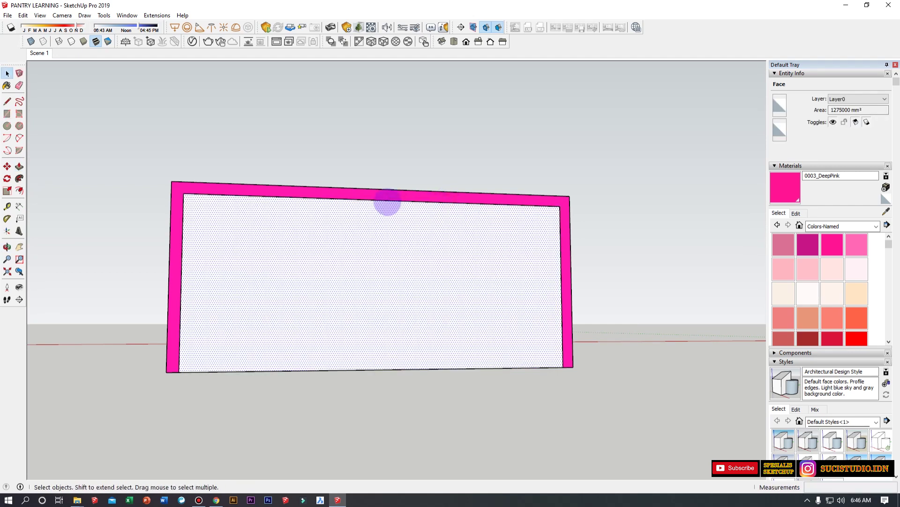
click(387, 202)
middle_drag(408, 276, 390, 297)
scroll(270, 295, up, 2)
click(174, 274)
scroll(237, 261, down, 1)
scroll(236, 261, down, 1)
key(f)
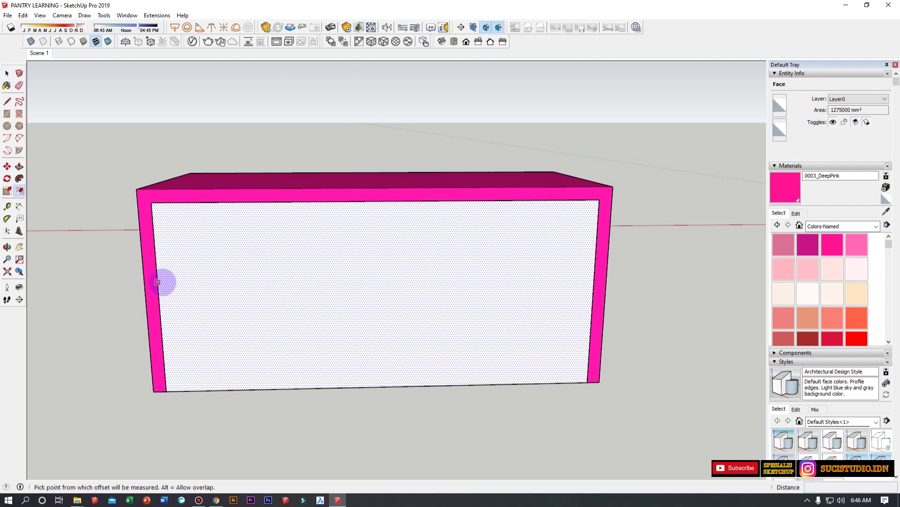
click(164, 281)
key(space)
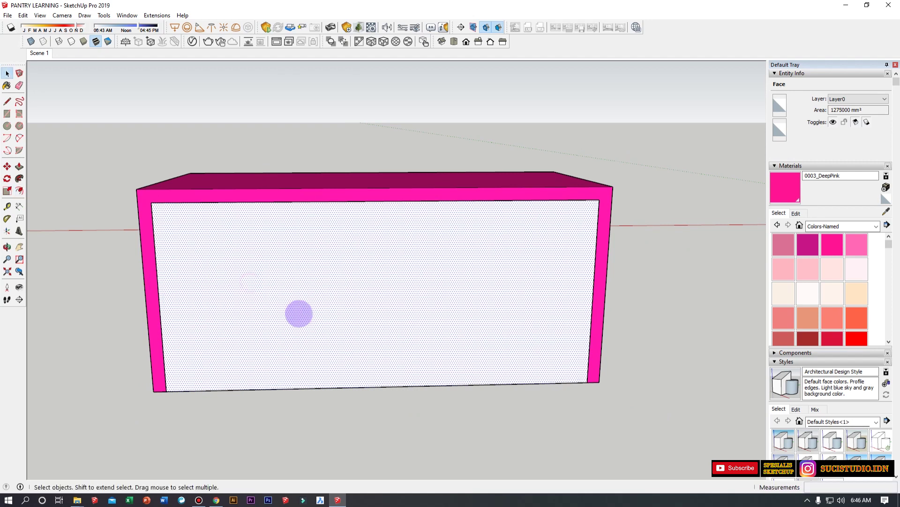
Offset the outline of the white front face 20 mm inward.
scroll(436, 318, down, 2)
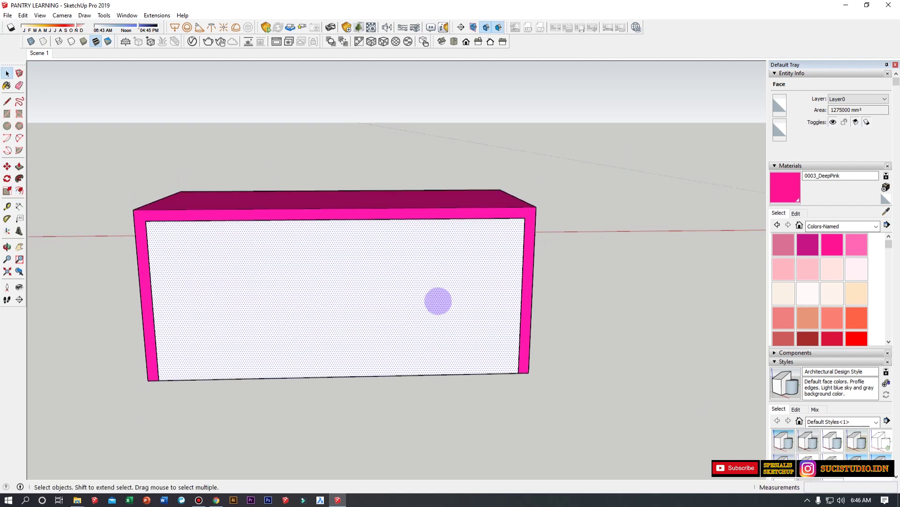
key(f)
click(443, 284)
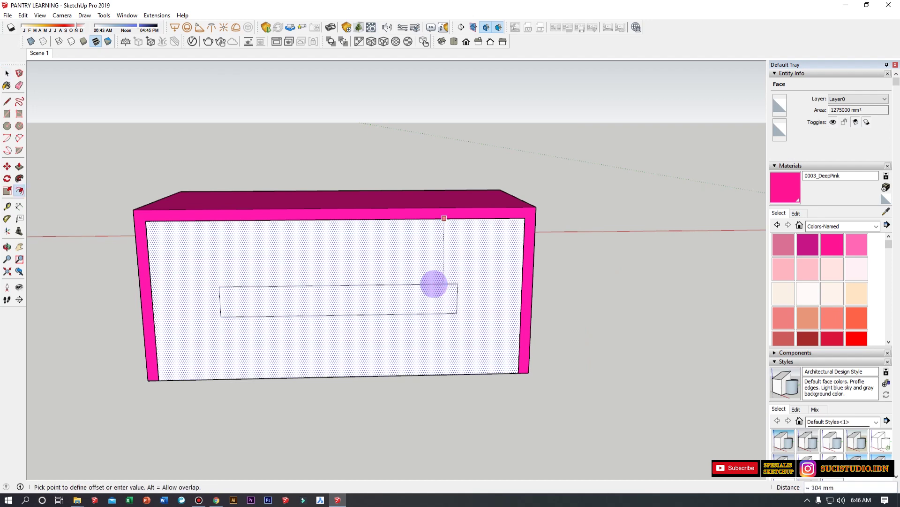
text(20)
key(Return)
key(space)
Push the inset white face 480 mm back to hollow out the inner cabinet.
key(p)
click(466, 256)
click(483, 245)
Push the white cabinet's thin front rim 20 mm back from the pink frame.
middle_drag(422, 231, 477, 206)
scroll(496, 209, up, 4)
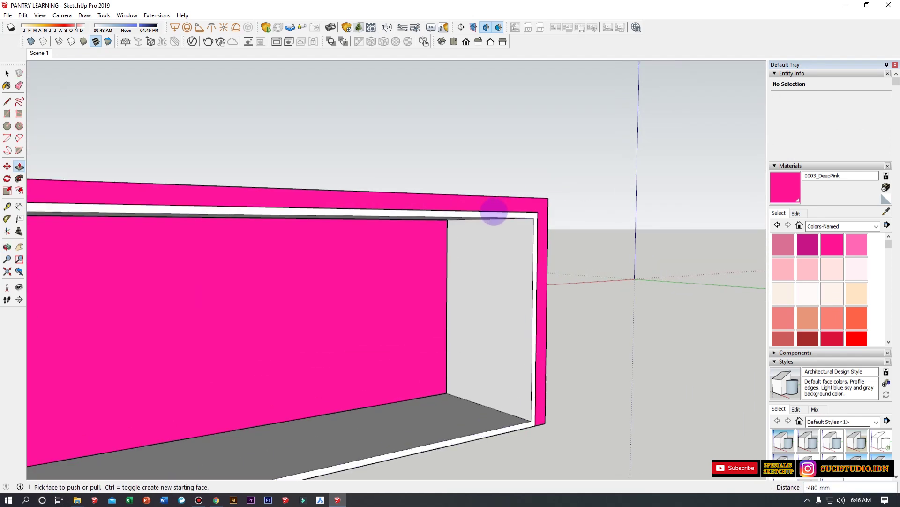
click(494, 212)
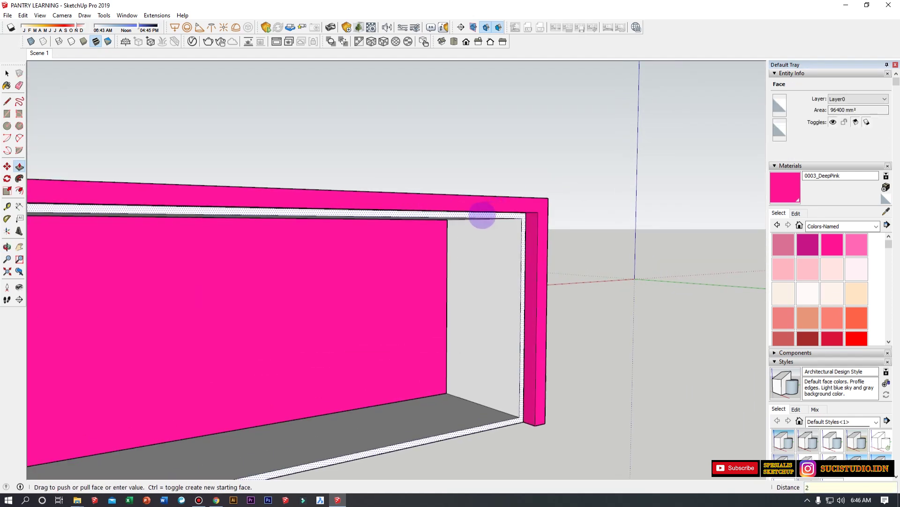
text(2)
key(Return)
key(space)
Pull the white cabinet's inner floor upward to form a thicker base.
scroll(485, 347, down, 5)
middle_drag(486, 354, 352, 402)
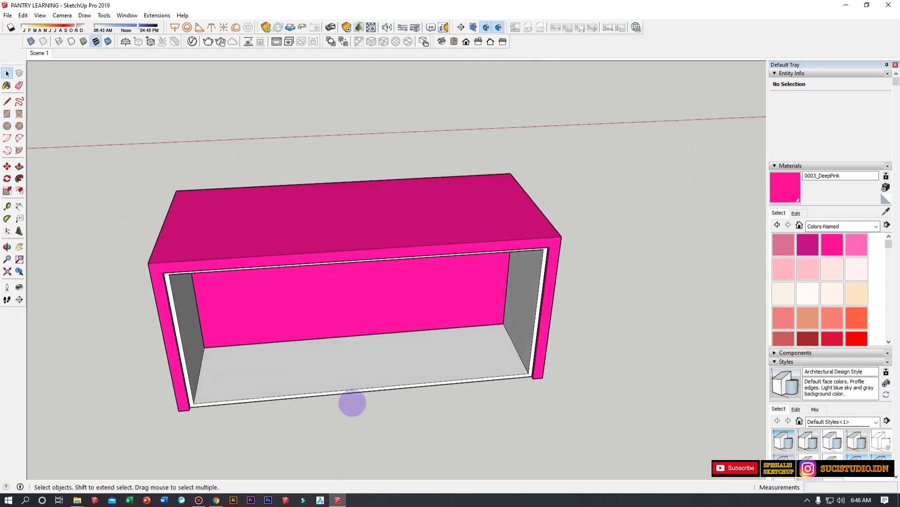
scroll(353, 402, up, 3)
key(p)
click(435, 345)
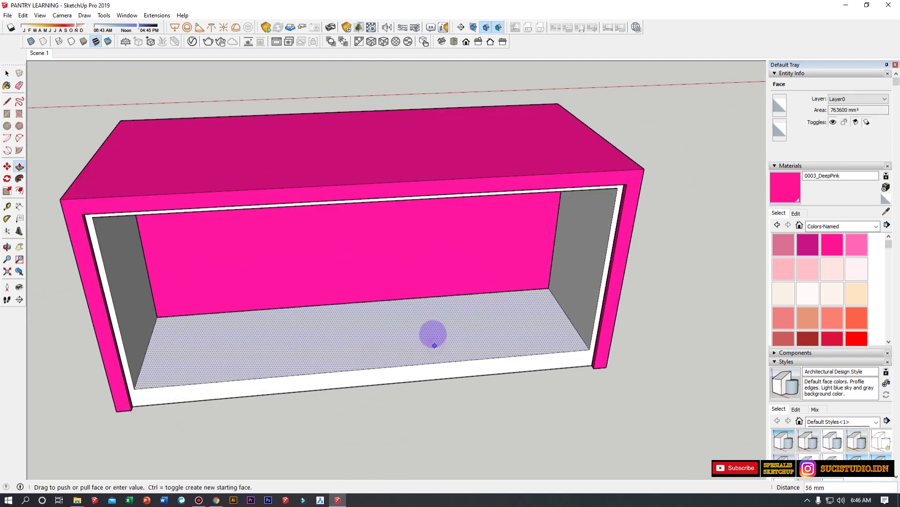
key(Return)
key(space)
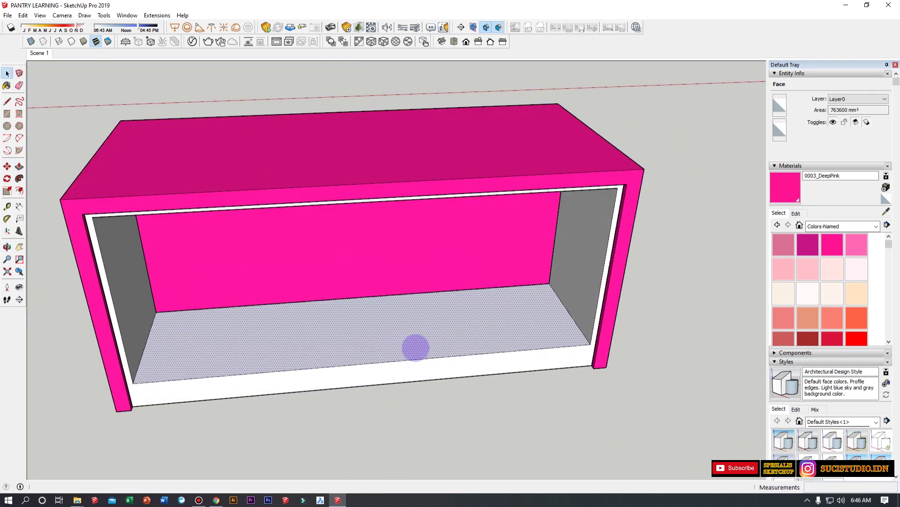
Select all connected geometry of the white inner cabinet and make it a group.
triple_click(394, 355)
key(Escape)
key(Escape)
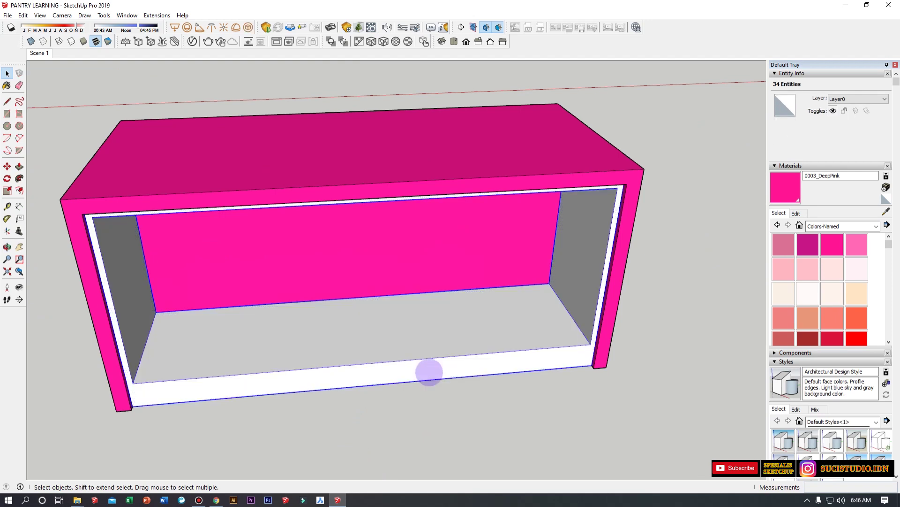
Draw a front panel rectangle of 1700 by about 725 mm across the white cabinet's opening, starting from its lower corner.
scroll(577, 316, up, 5)
scroll(578, 317, up, 2)
key(r)
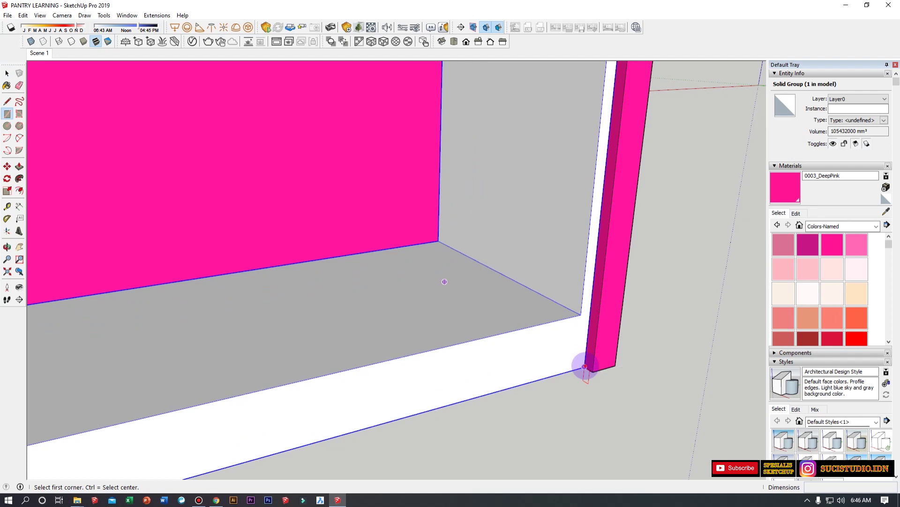
click(585, 367)
scroll(503, 392, down, 5)
middle_drag(502, 392, 507, 301)
scroll(507, 301, up, 2)
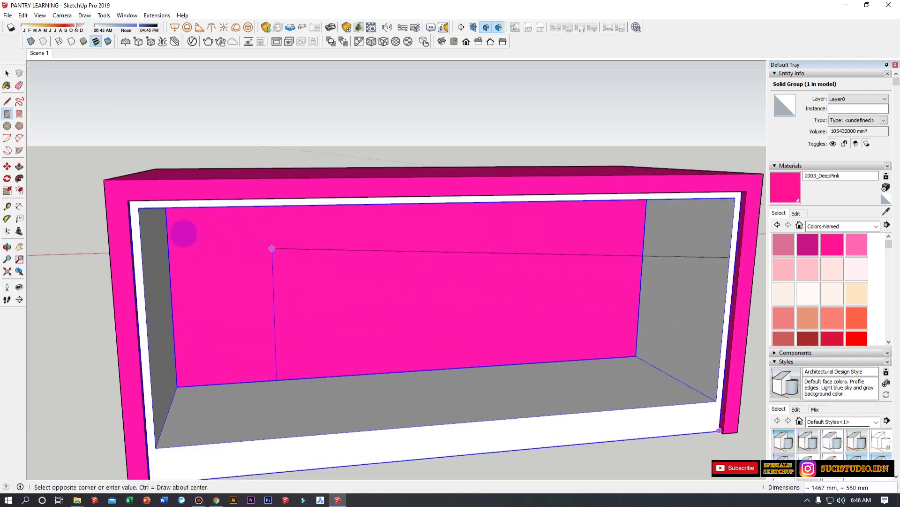
scroll(184, 233, up, 3)
click(109, 193)
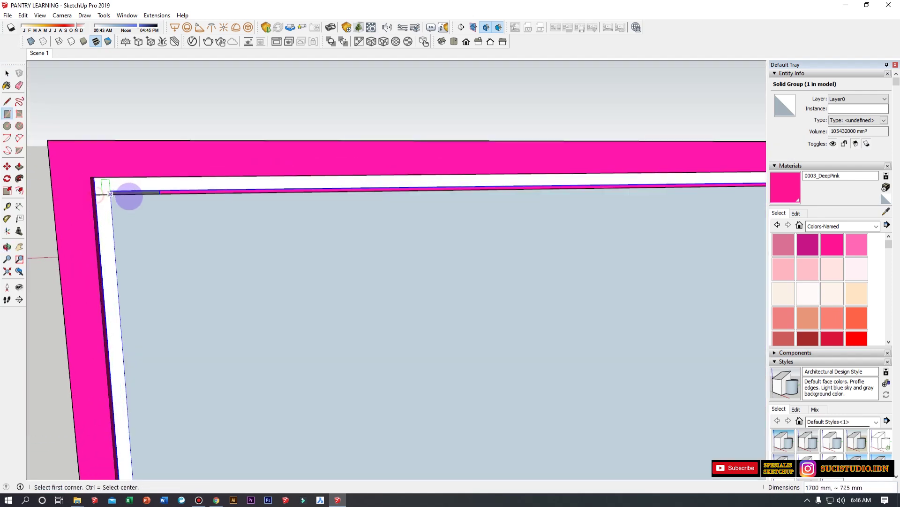
scroll(129, 196, up, 1)
Pull the front panel out 20 mm and raise its top edge by about 5 mm.
key(space)
click(149, 214)
middle_drag(182, 244, 209, 283)
key(p)
click(209, 284)
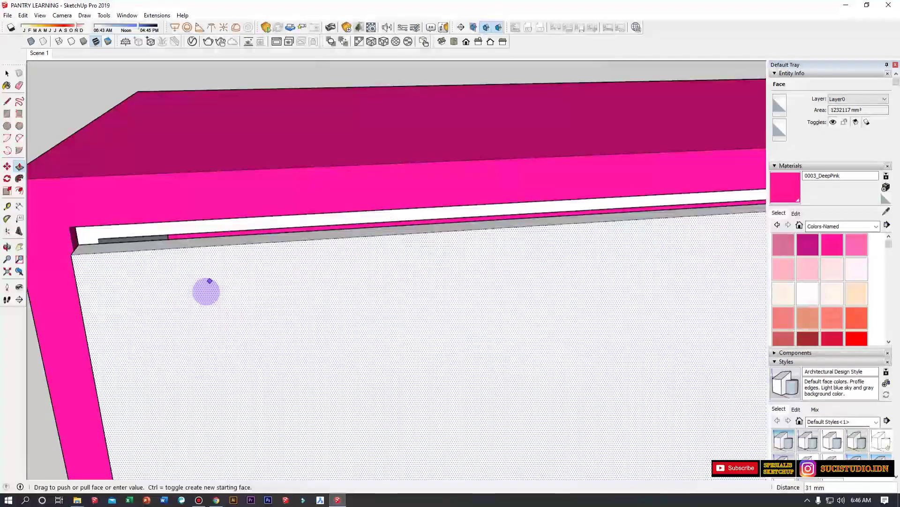
text(20)
key(Return)
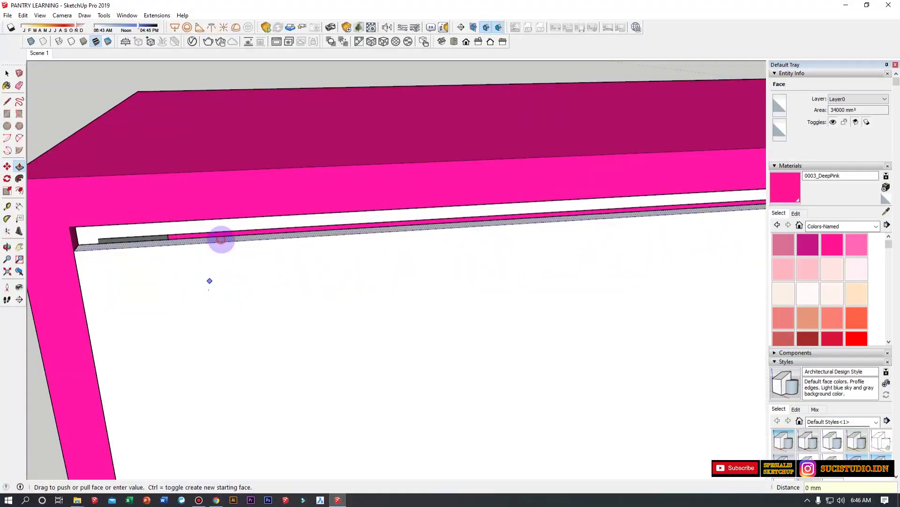
click(233, 208)
scroll(222, 248, down, 3)
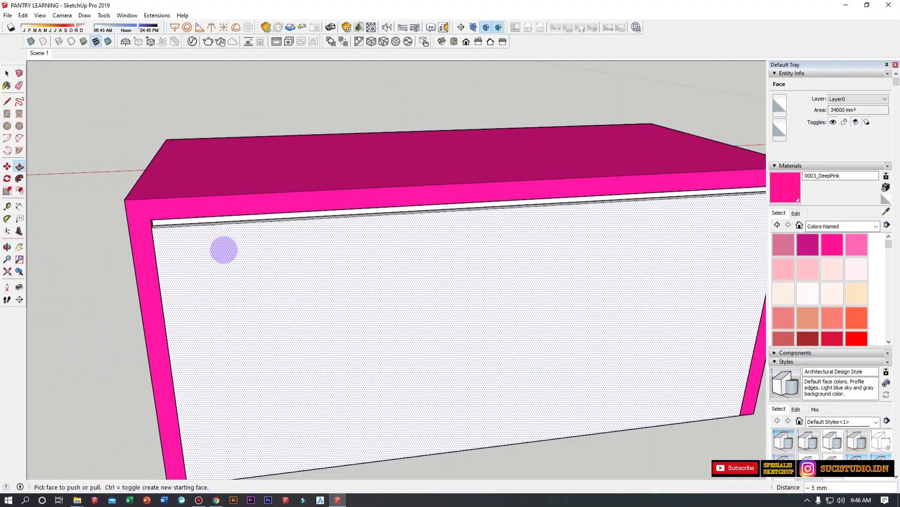
Push the front panel's bottom edge up 80 mm to leave a toe-kick gap.
scroll(222, 248, down, 2)
middle_drag(573, 358, 458, 356)
scroll(565, 368, up, 4)
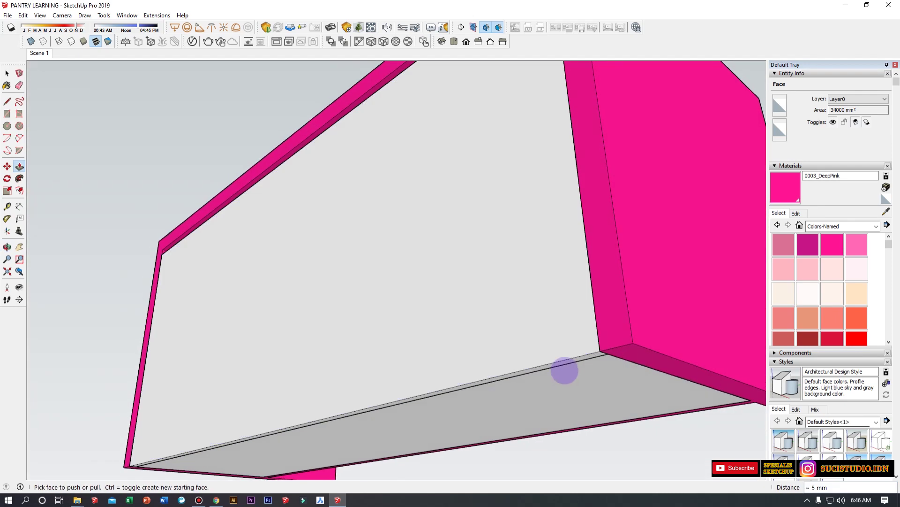
click(569, 363)
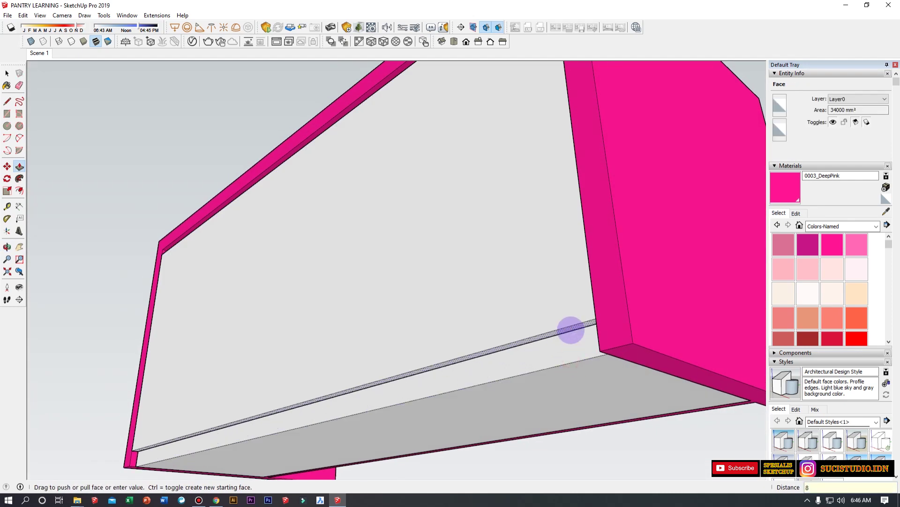
text(80)
key(Return)
scroll(257, 235, down, 3)
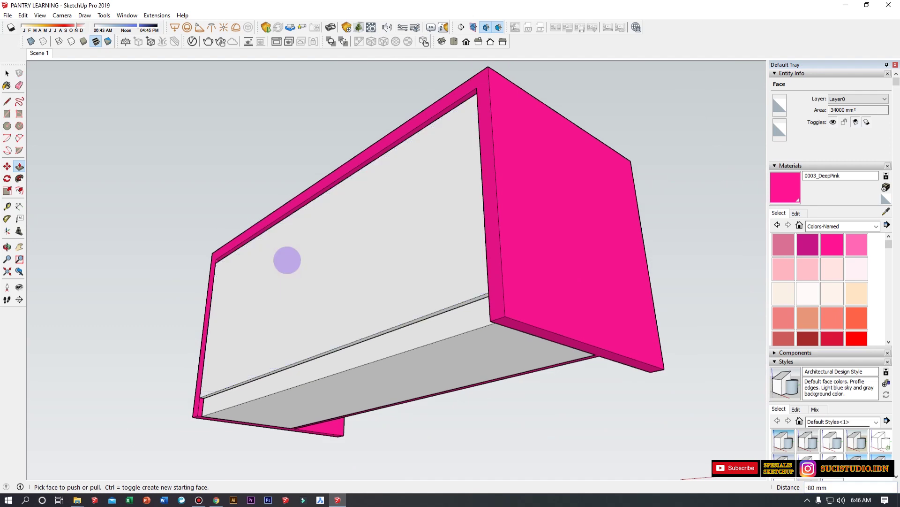
Select the whole white front panel and make it a group.
middle_drag(258, 235, 511, 421)
scroll(469, 340, down, 2)
key(space)
click(469, 341)
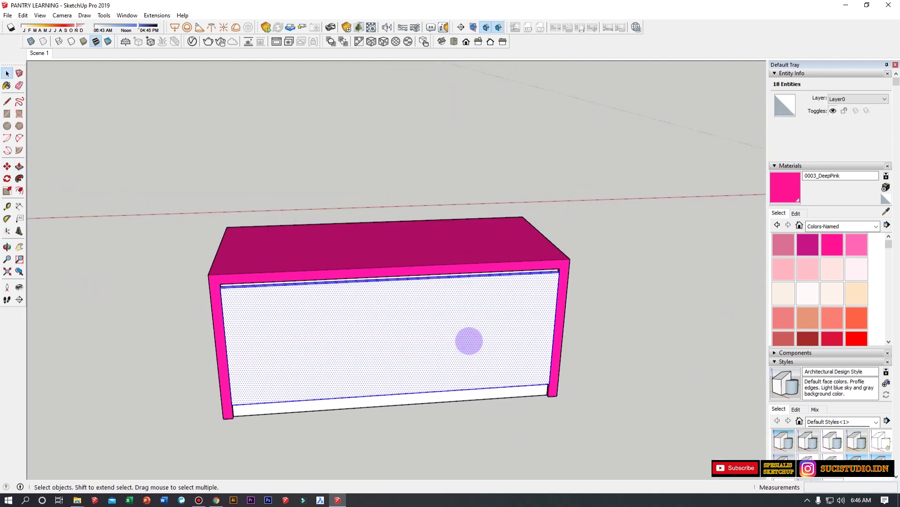
click(466, 338)
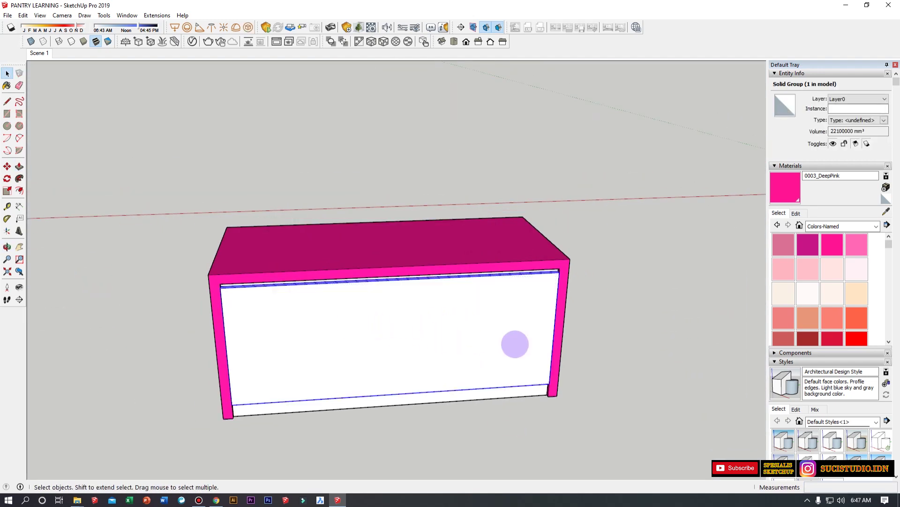
middle_drag(514, 344, 514, 358)
scroll(505, 327, up, 2)
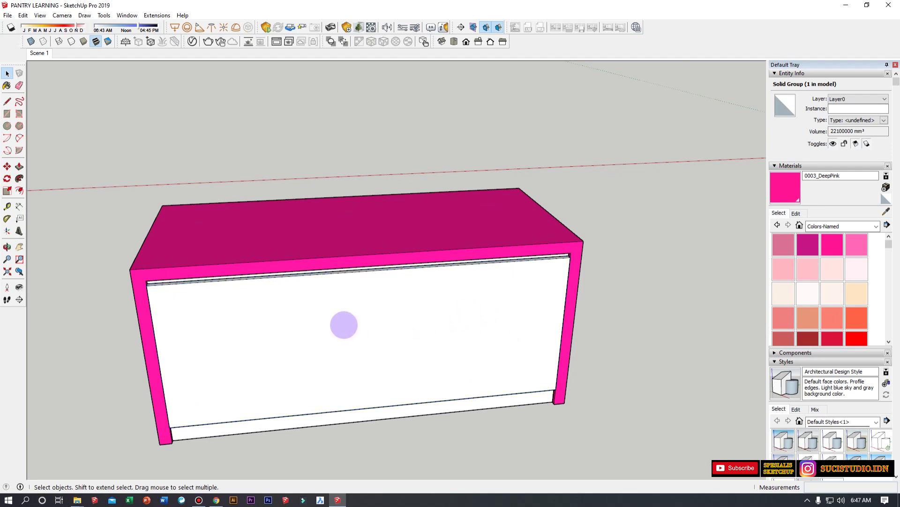
click(640, 371)
click(457, 308)
right_click(457, 310)
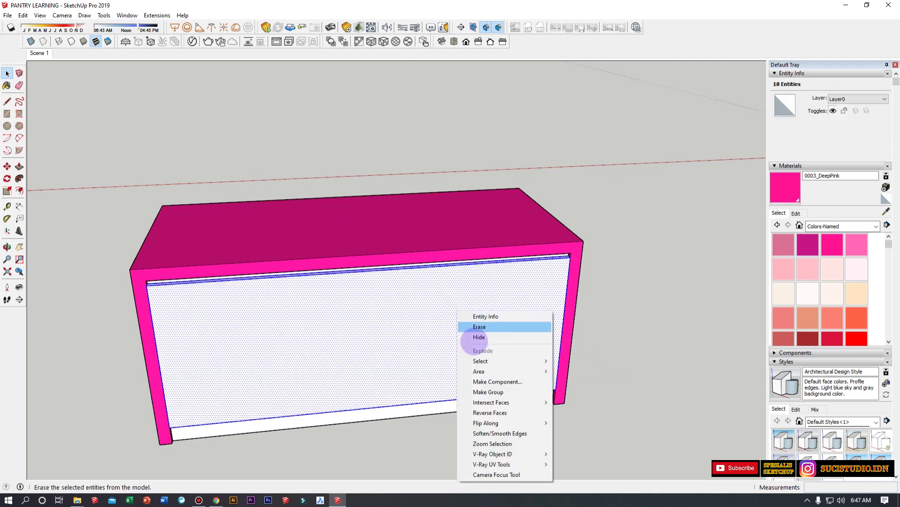
click(498, 391)
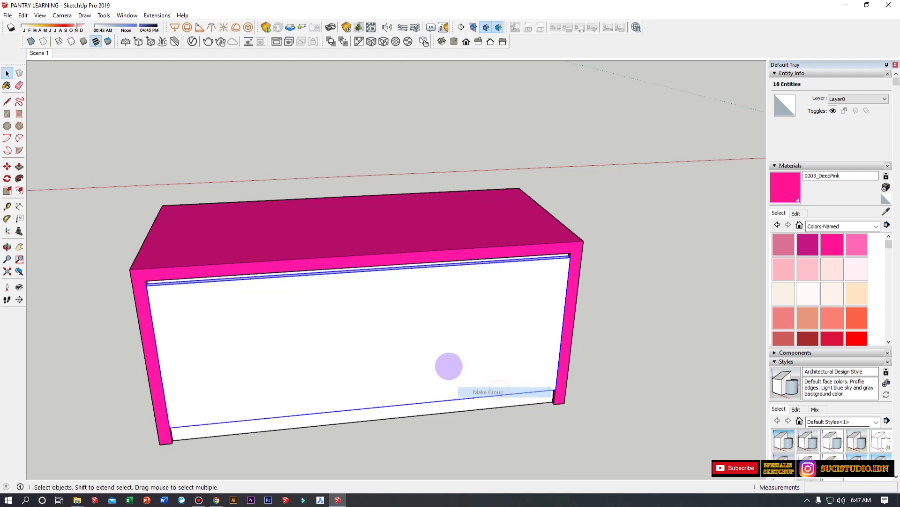
middle_drag(340, 334, 484, 364)
double_click(496, 345)
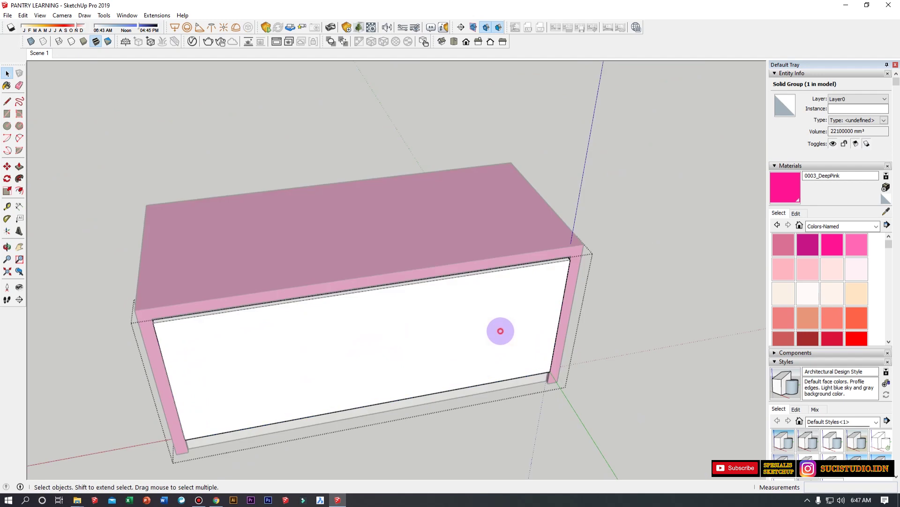
drag(496, 195, 594, 353)
key(m)
click(561, 307)
key(ctrl)
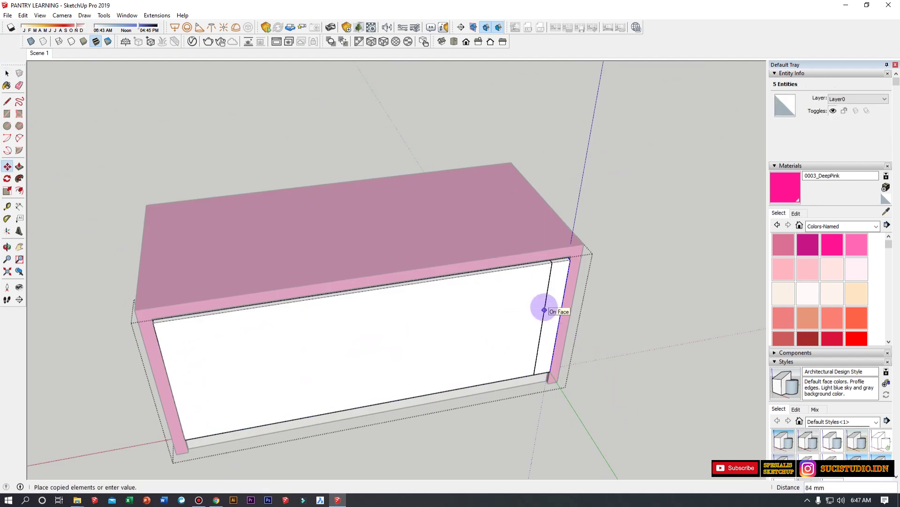
key(space)
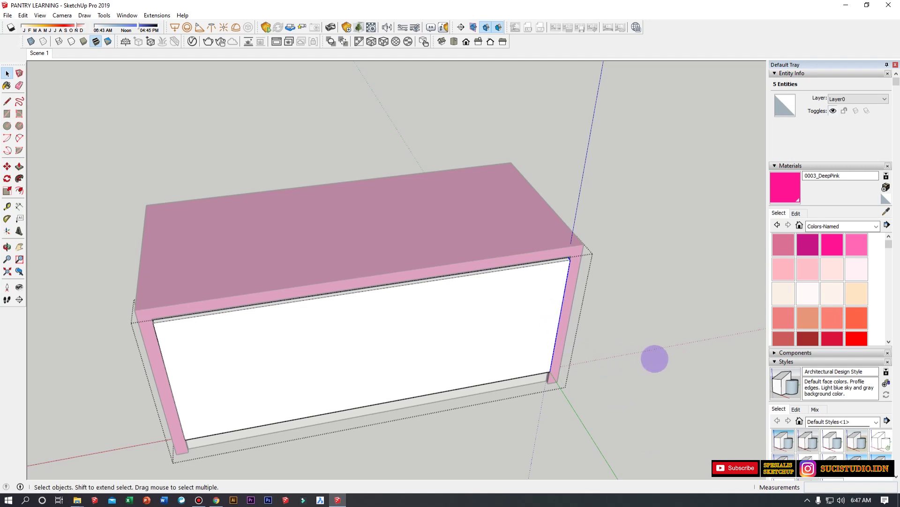
Try dividing the front panel into five equal sections by copying its end edges 1700 mm across to the opposite end.
click(653, 358)
double_click(511, 310)
drag(518, 214, 643, 461)
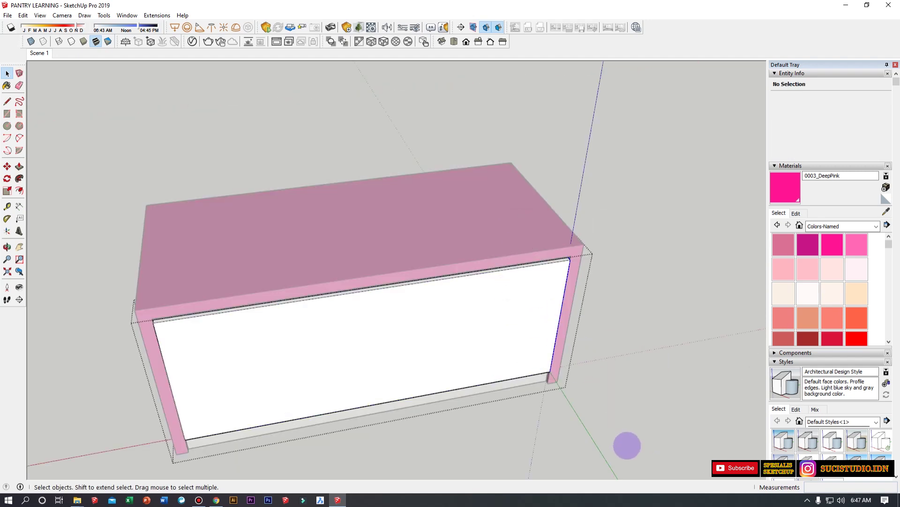
drag(573, 334, 483, 192)
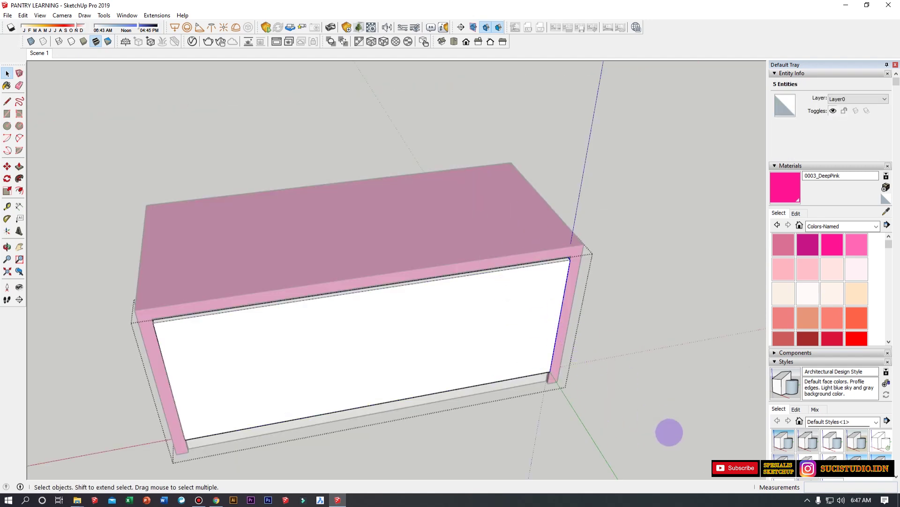
key(m)
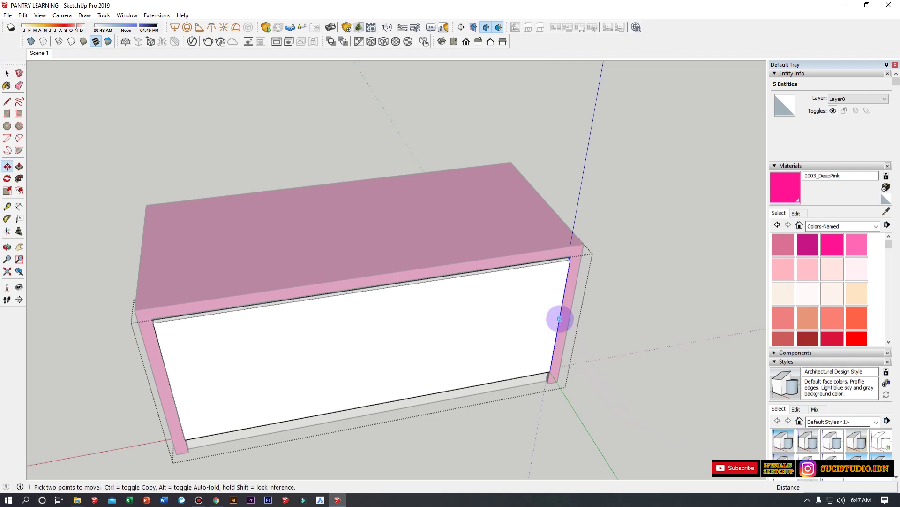
drag(559, 318, 159, 329)
key(ctrl)
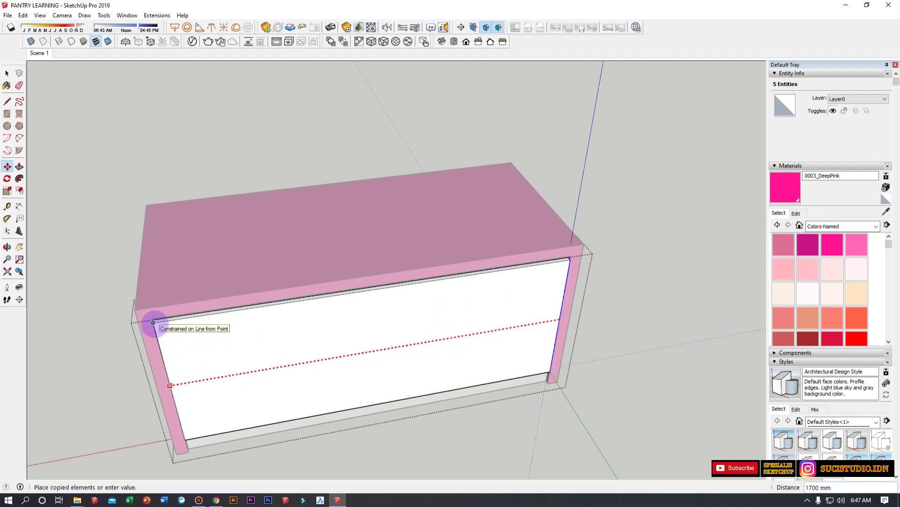
drag(154, 322, 152, 322)
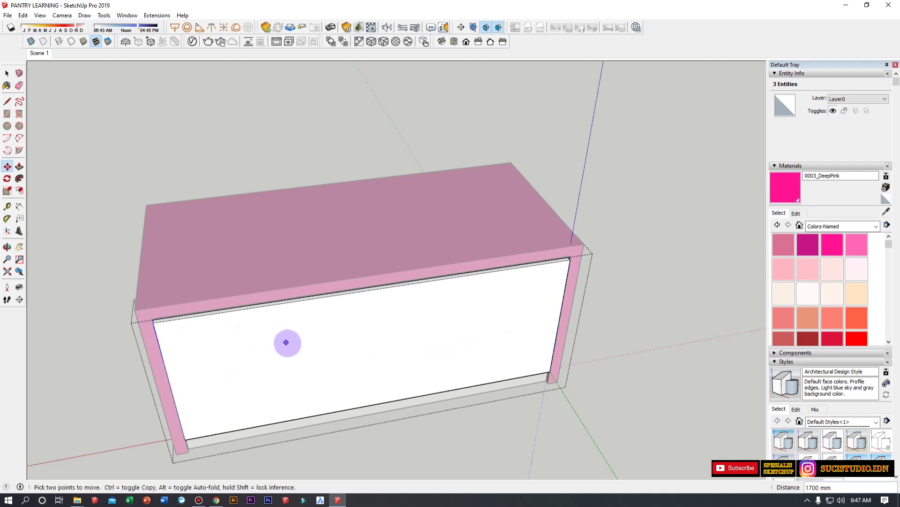
text(5/)
key(Return)
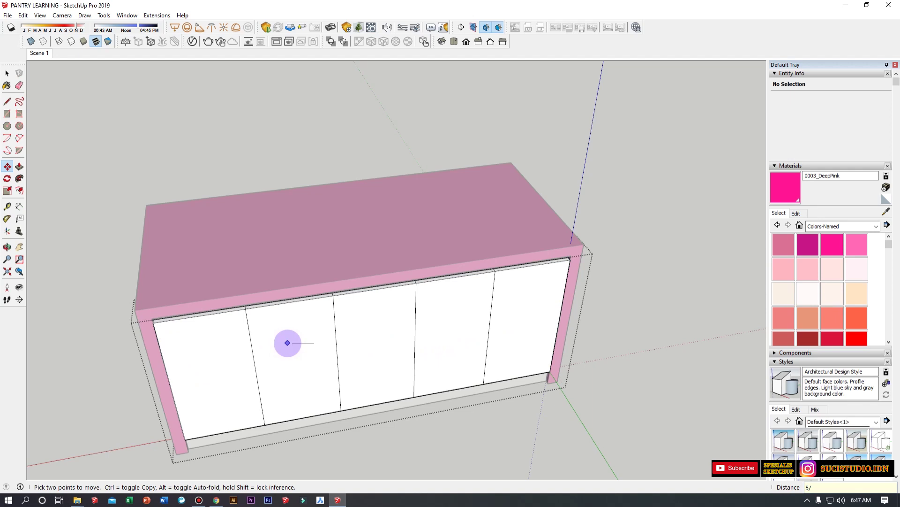
Measure the width of one of the five panel sections and undo the division.
key(space)
key(t)
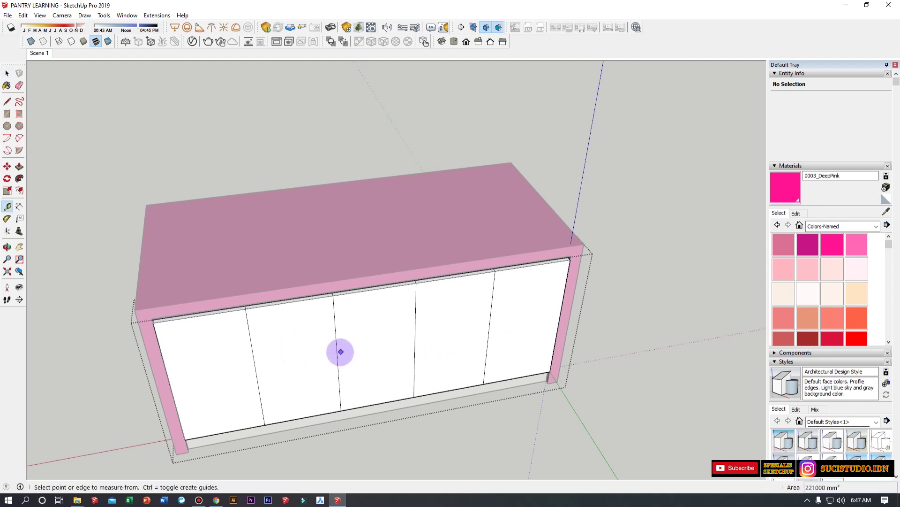
click(337, 350)
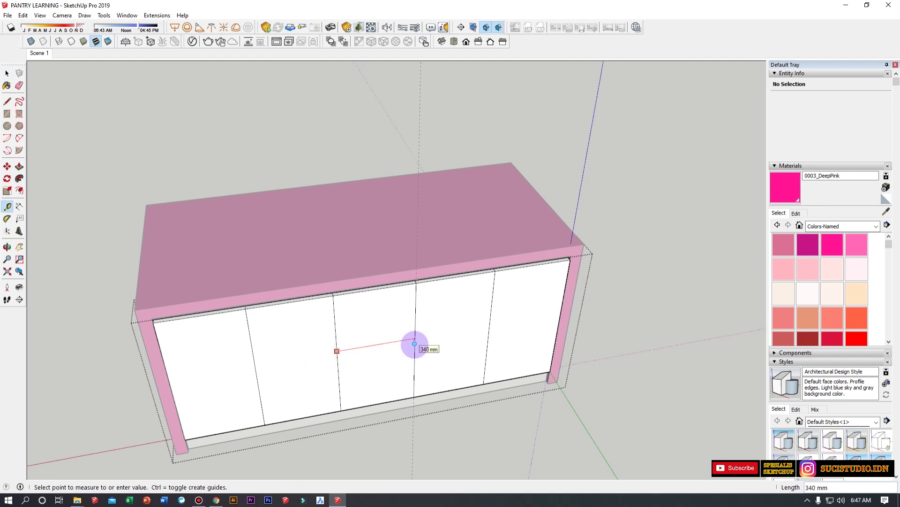
key(space)
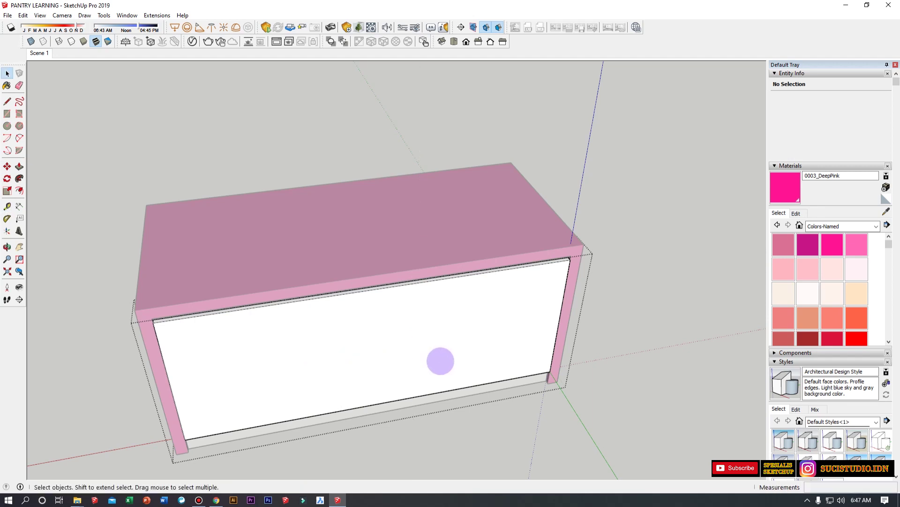
Copy the front panel's end edges 1700 mm across to the opposite end and divide the span into four equal door sections.
drag(487, 196, 603, 416)
key(m)
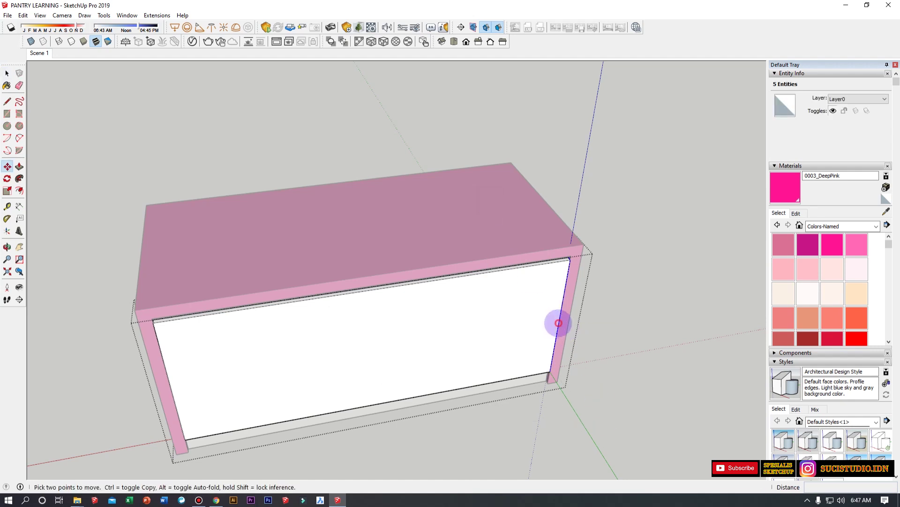
click(559, 323)
click(156, 324)
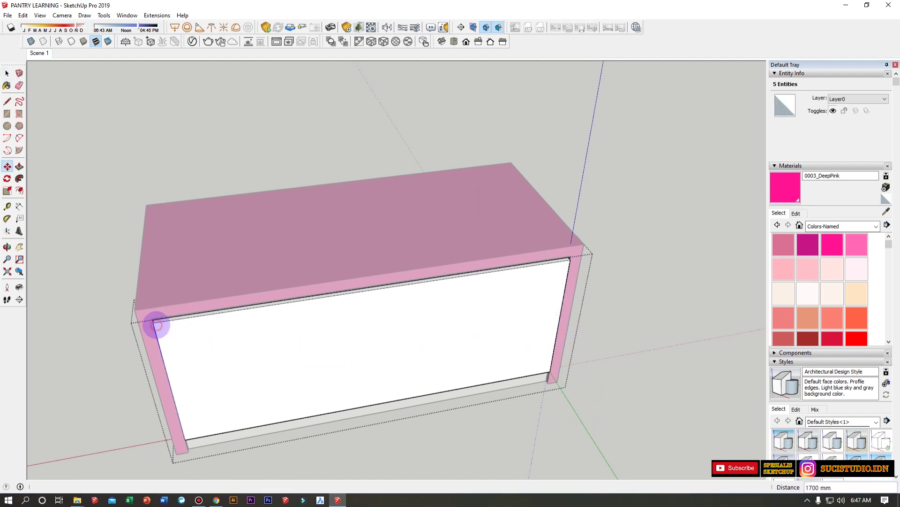
text(4/)
key(Return)
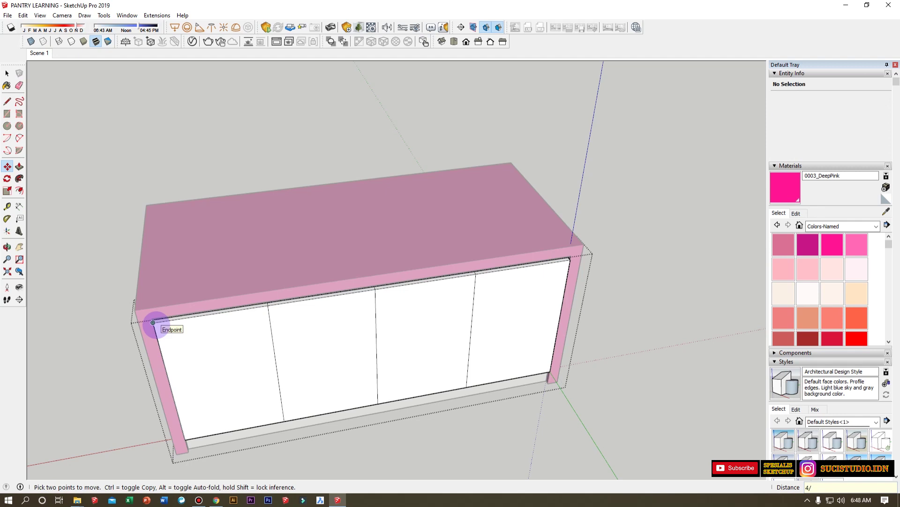
Measure the width of one of the four door sections and close the front panel group.
key(t)
click(276, 368)
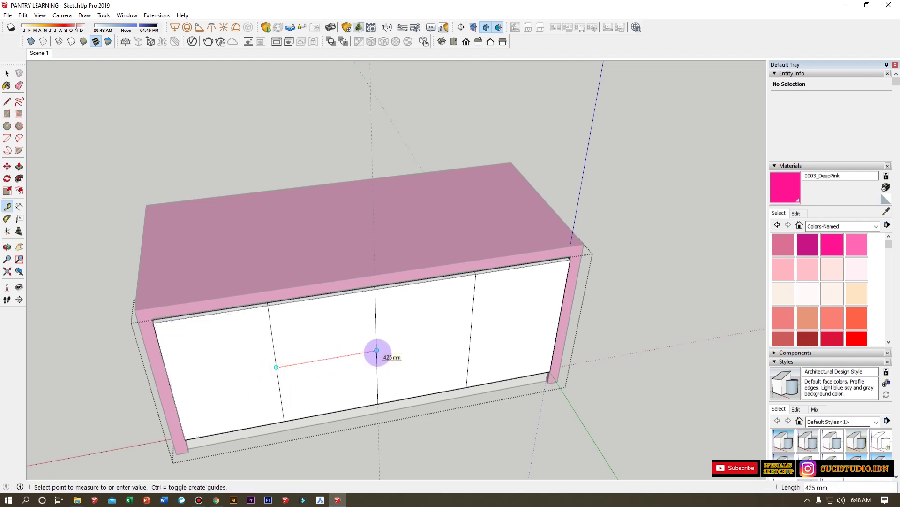
key(space)
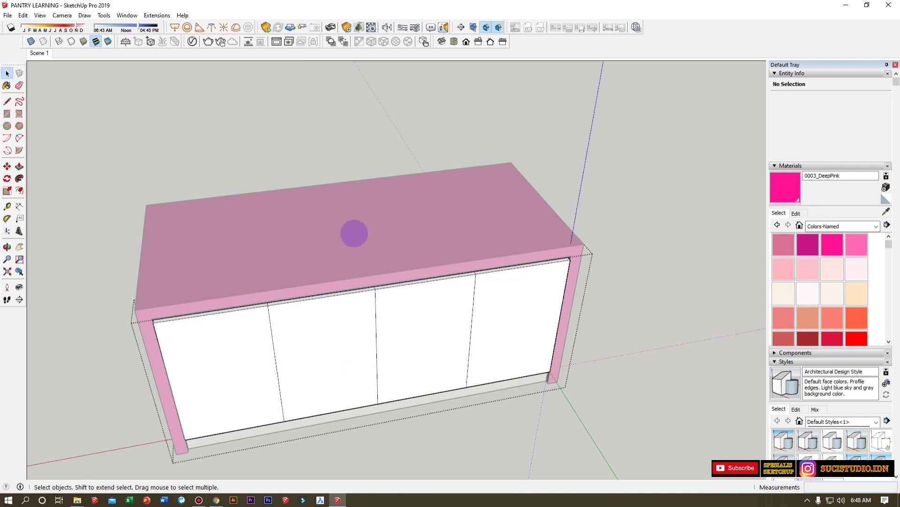
scroll(513, 311, down, 10)
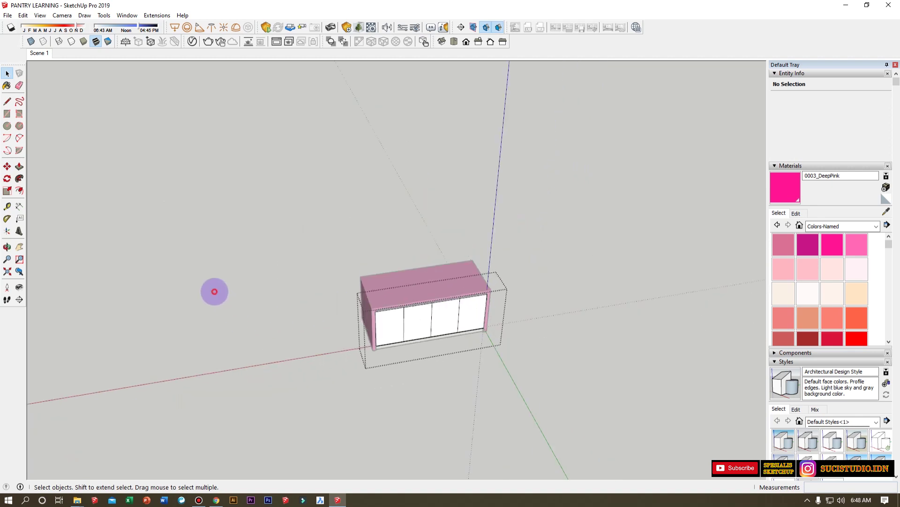
click(214, 292)
scroll(449, 277, up, 5)
middle_drag(428, 312, 356, 314)
scroll(370, 275, up, 2)
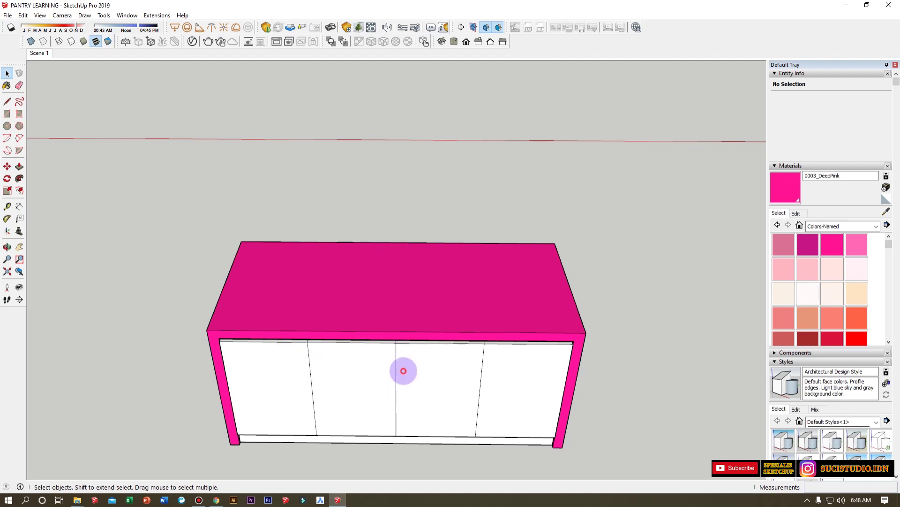
Reopen the front panel group and copy its three dividing lines 4 mm sideways to outline narrow door gaps.
click(403, 370)
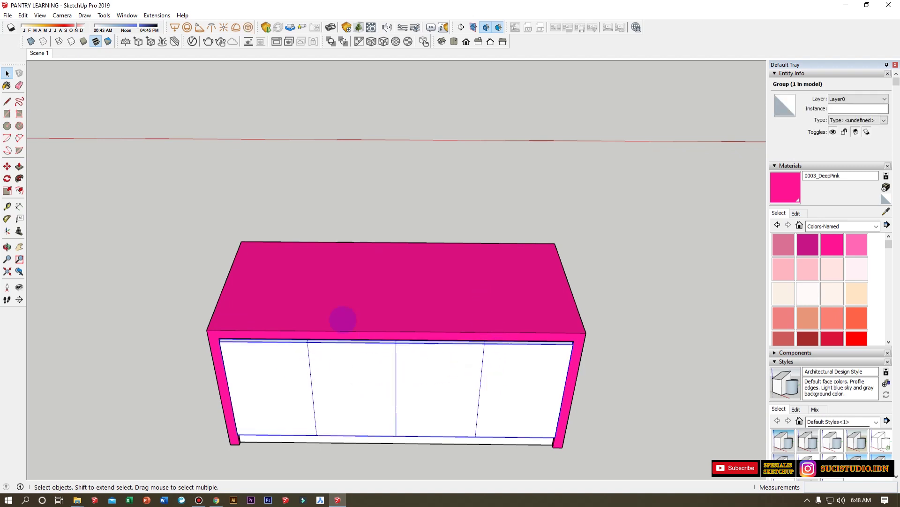
scroll(451, 377, up, 2)
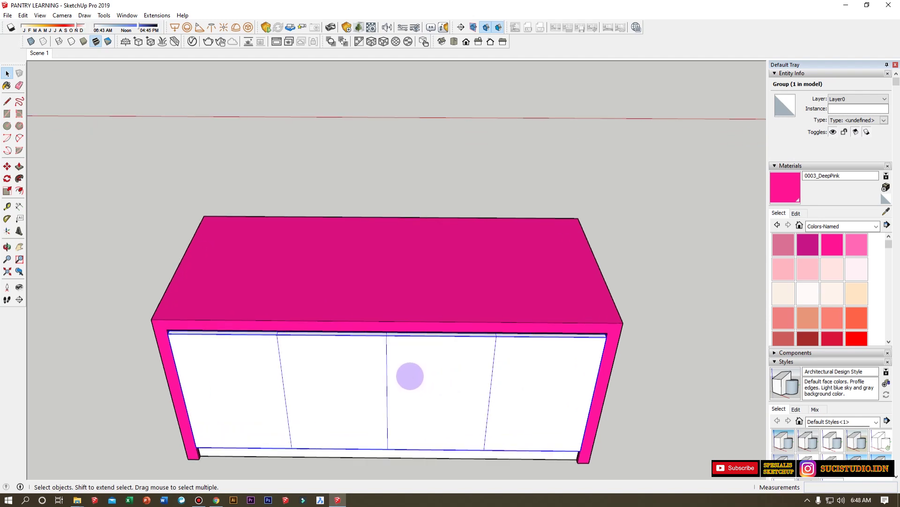
double_click(406, 377)
middle_drag(404, 376, 439, 282)
drag(441, 269, 511, 451)
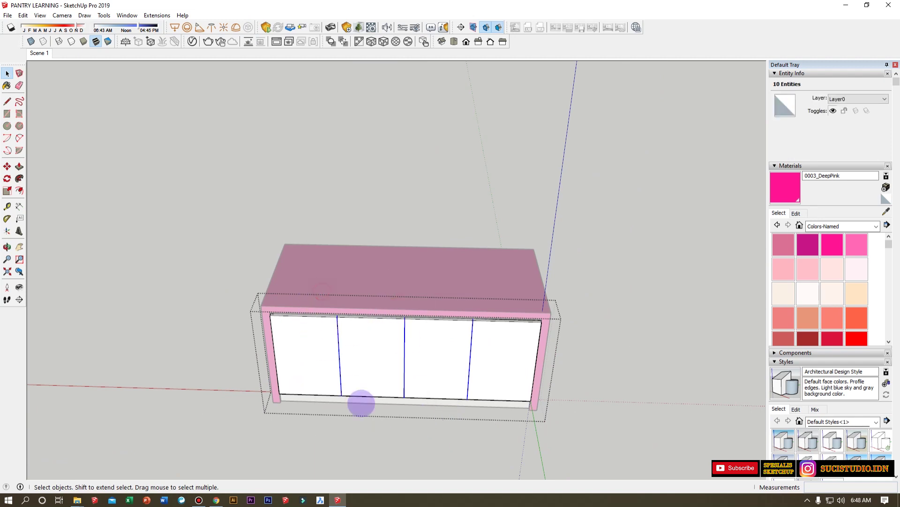
scroll(362, 402, up, 3)
scroll(350, 355, up, 2)
key(m)
key(ctrl)
click(344, 349)
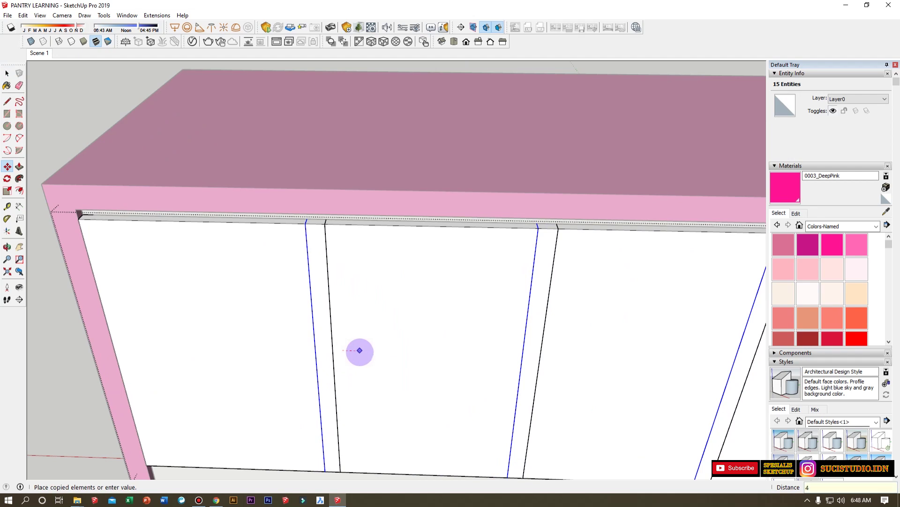
key(Return)
key(space)
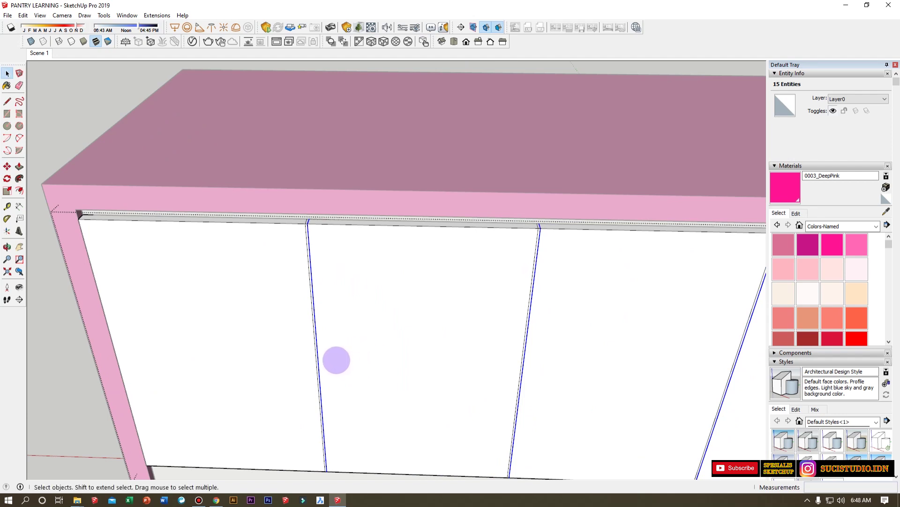
Push the three narrow gap strips between the doors 15 mm inward and leave the isolated island group.
key(p)
scroll(293, 324, up, 8)
click(297, 324)
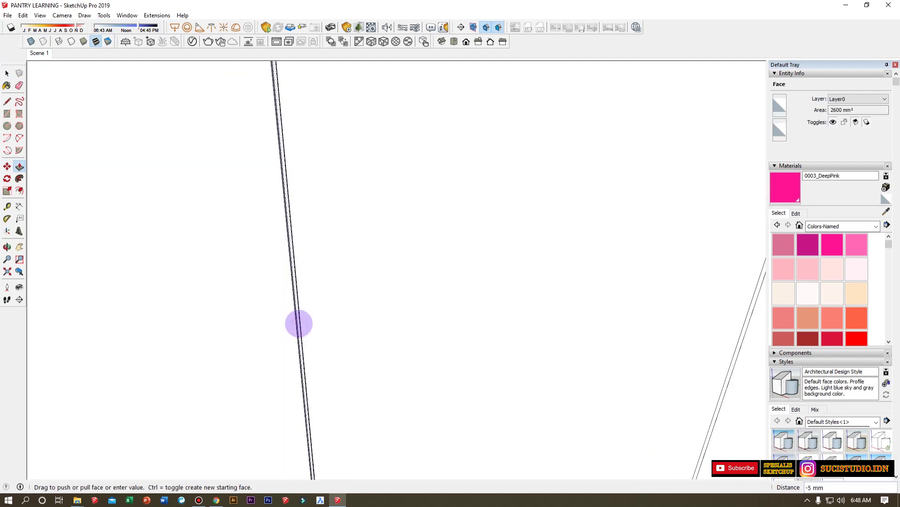
text(15)
key(Return)
scroll(299, 324, down, 5)
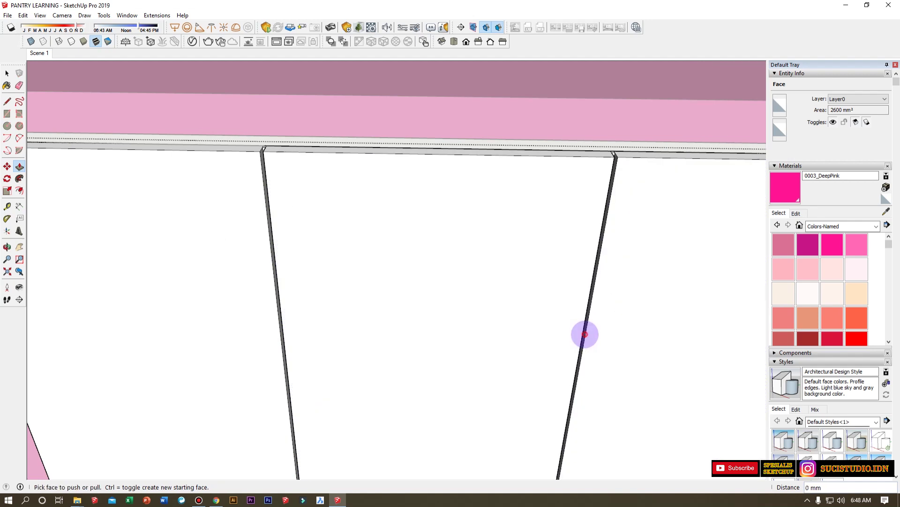
scroll(422, 323, down, 5)
scroll(567, 341, up, 4)
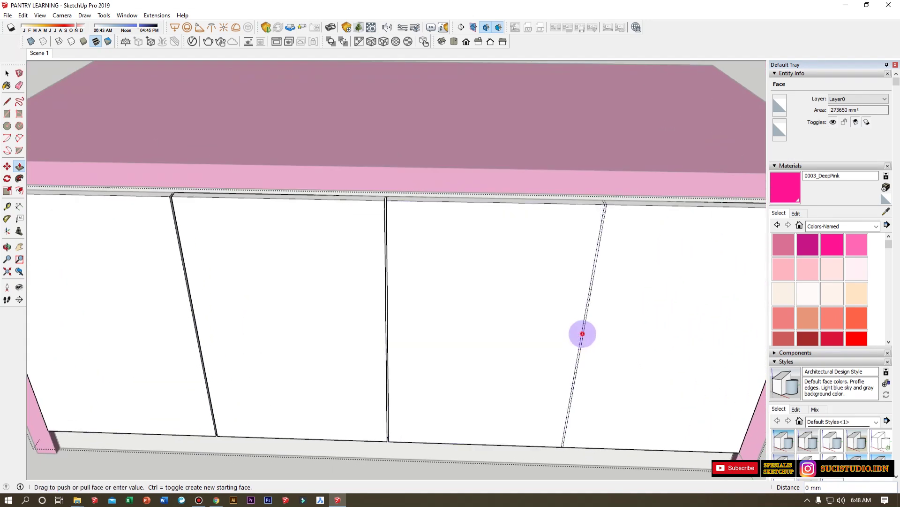
scroll(515, 336, down, 6)
key(space)
click(480, 416)
Sample the 0020_Red material from the back counter's drawer fronts.
middle_drag(300, 344, 403, 391)
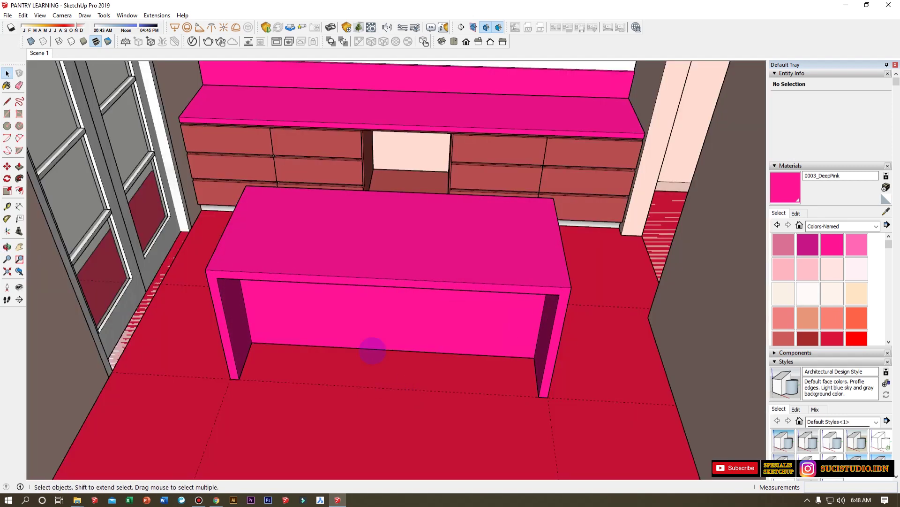
click(886, 211)
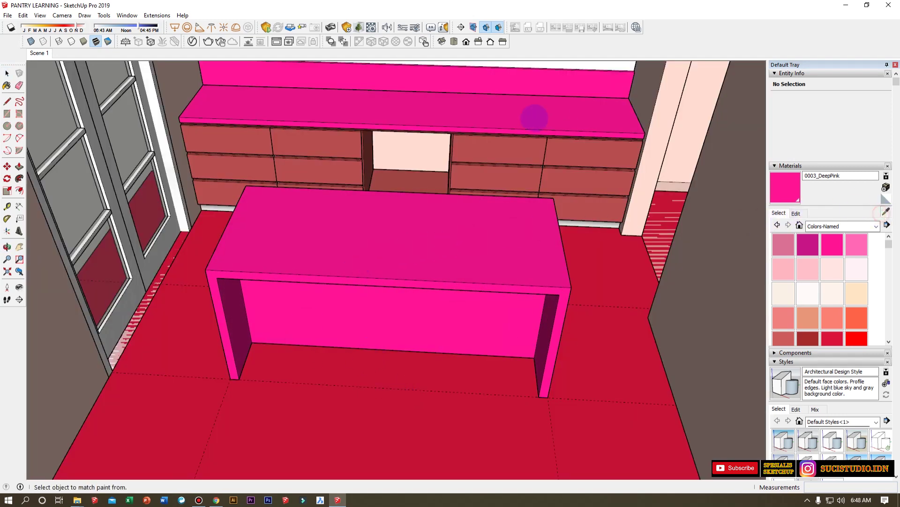
scroll(482, 152, up, 3)
click(482, 152)
middle_drag(201, 157, 541, 338)
scroll(527, 326, up, 5)
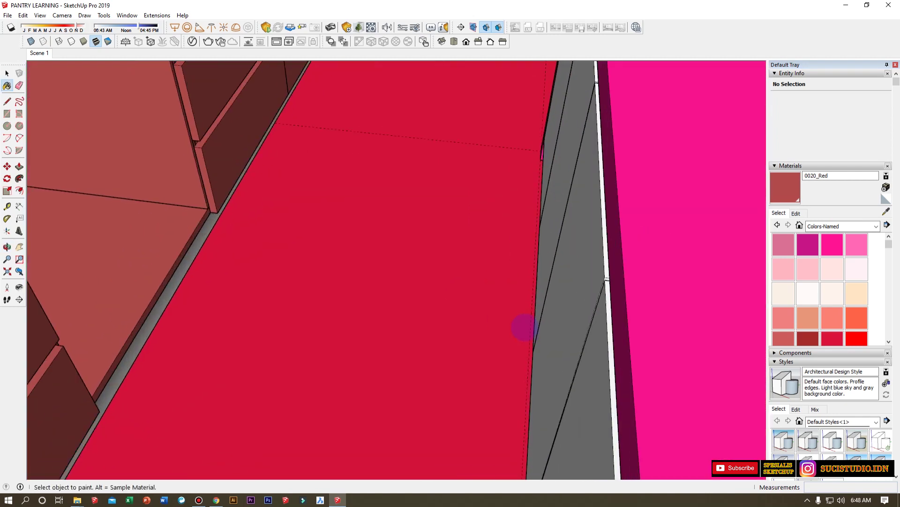
middle_drag(525, 327, 36, 44)
key(space)
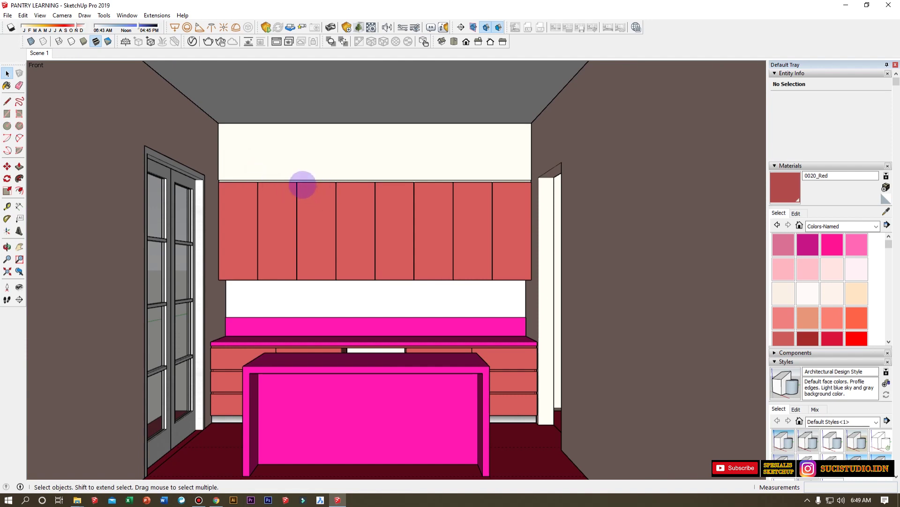
Remove the ceiling from view and turn the 0020_Red cabinet material white by setting its lightness to 100.
click(370, 100)
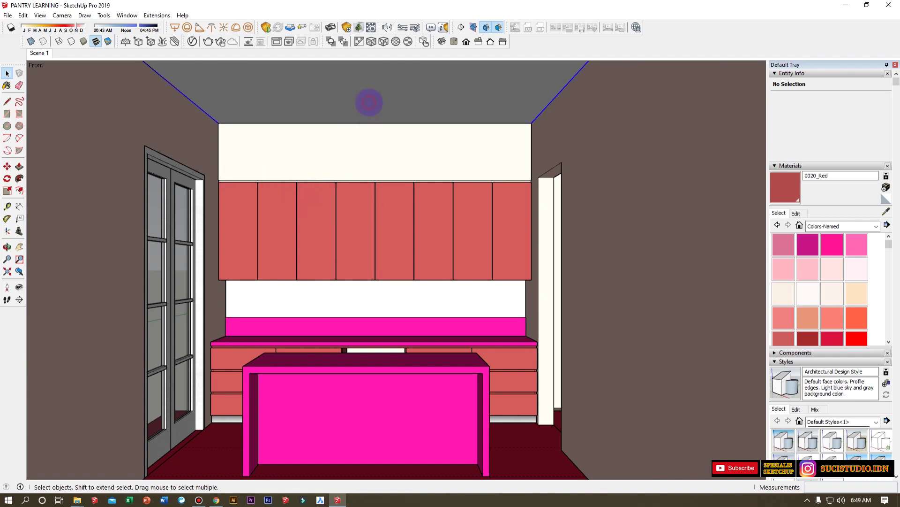
middle_drag(389, 152, 374, 286)
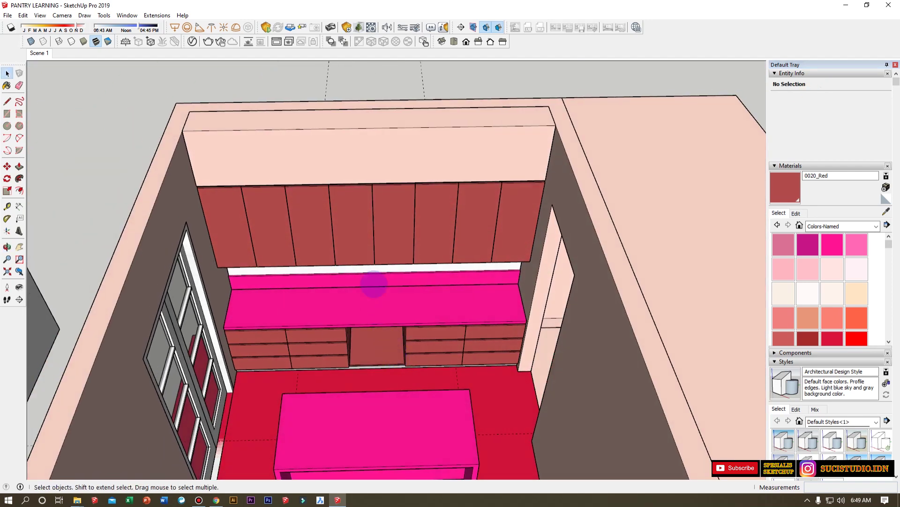
click(886, 211)
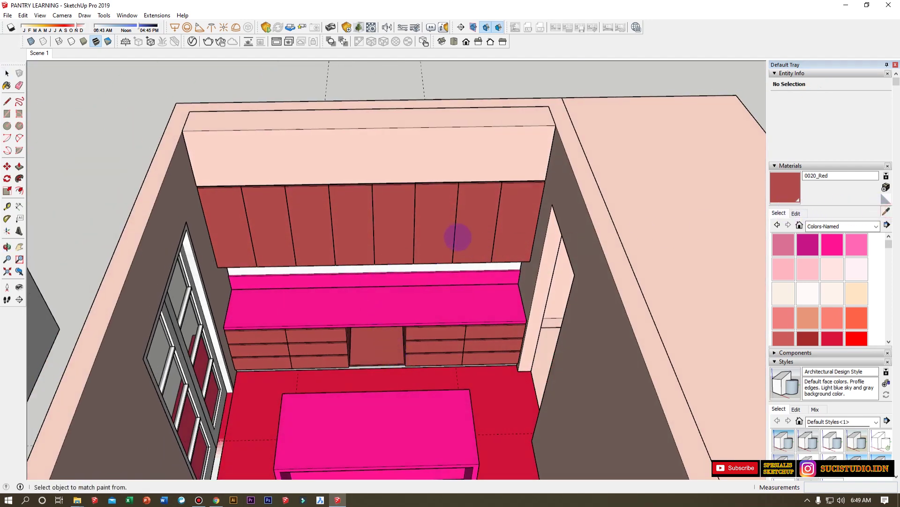
click(796, 212)
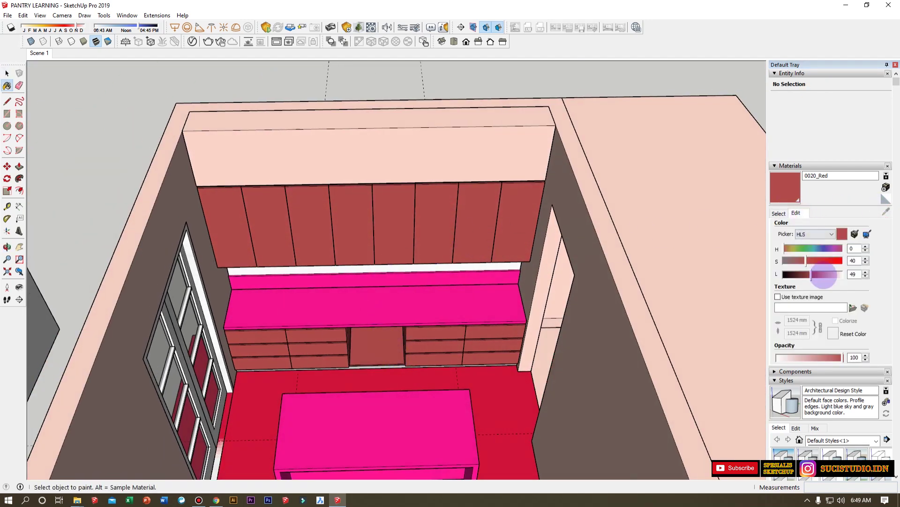
drag(823, 274, 854, 276)
scroll(337, 266, down, 5)
scroll(346, 336, up, 6)
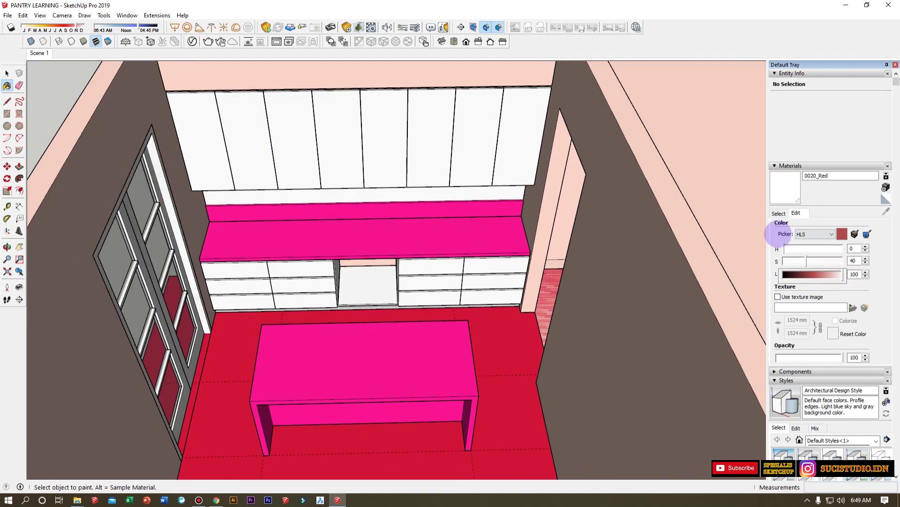
Sample the 0003_DeepPink material from the back countertop.
click(779, 213)
click(886, 210)
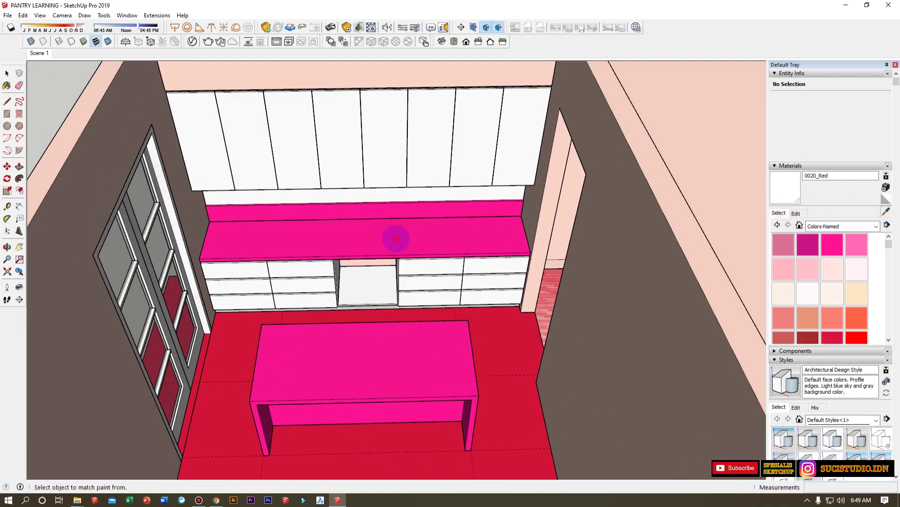
click(396, 237)
Replace the 0003_DeepPink colour with the white, grey-veined marble image 164a5379abcb9fbb2c58c2cd082e8f05 from the TEXTURELIB MARBLE folder.
click(797, 212)
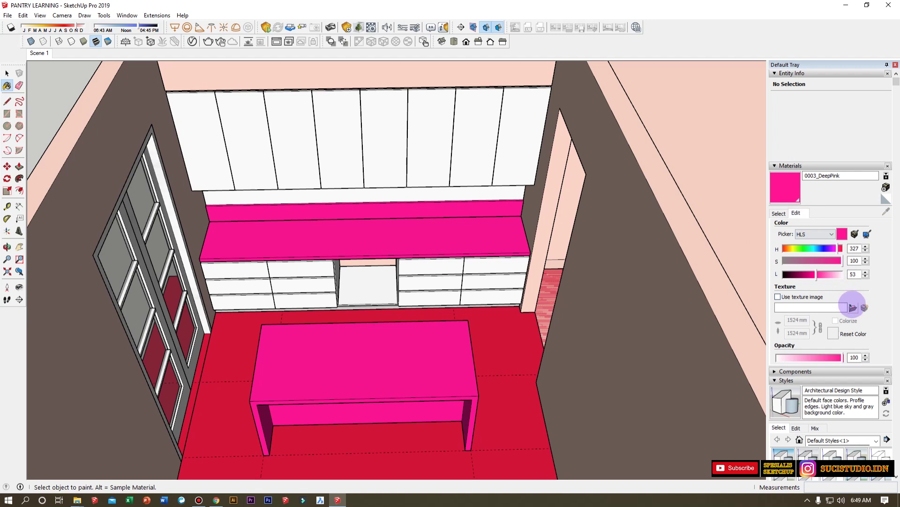
click(852, 307)
click(458, 206)
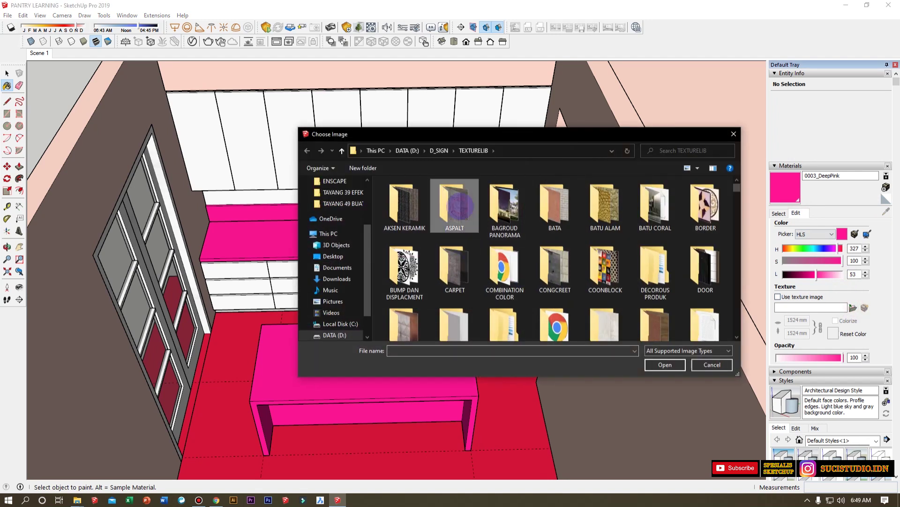
scroll(469, 211, down, 5)
double_click(548, 202)
click(611, 202)
double_click(611, 201)
mouse_move(502, 322)
middle_down()
mouse_move(454, 195)
mouse_move(435, 358)
mouse_move(438, 282)
middle_up()
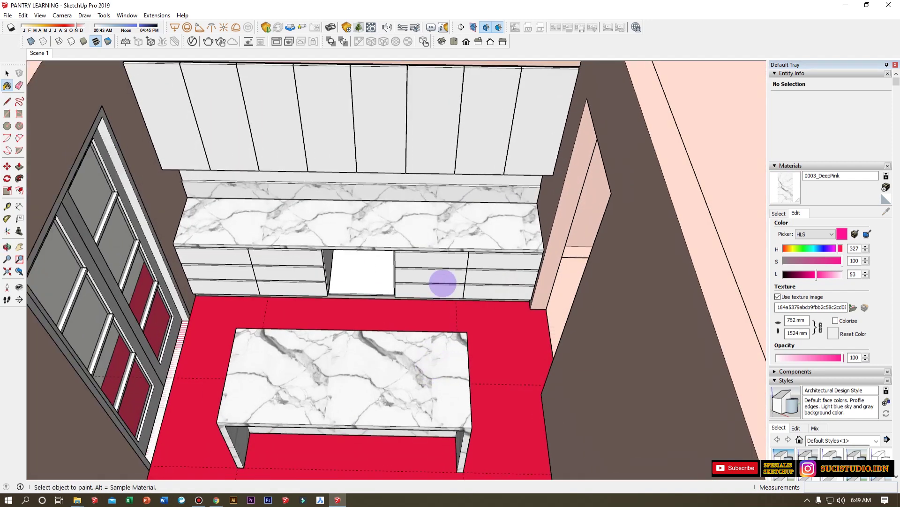
scroll(438, 281, up, 5)
Sample the wall's Color B01 material and reduce its saturation to 30.
click(779, 213)
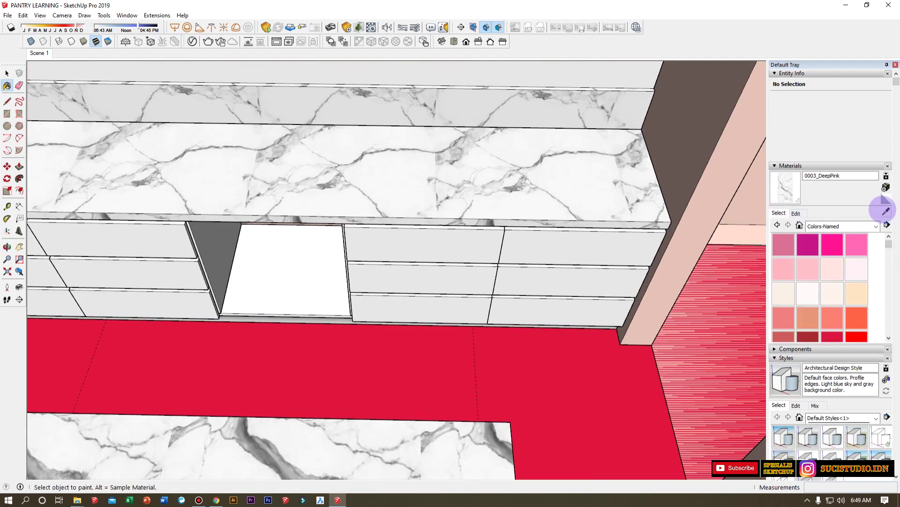
mouse_move(507, 261)
middle_down()
mouse_move(429, 316)
mouse_move(458, 132)
mouse_move(402, 289)
mouse_move(527, 209)
mouse_move(650, 236)
middle_up()
scroll(402, 289, down, 5)
scroll(711, 227, up, 4)
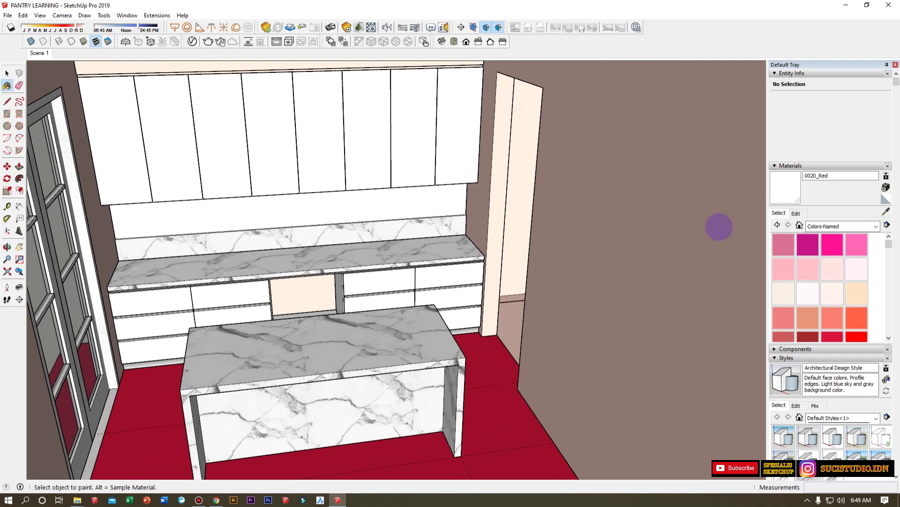
click(886, 211)
click(582, 255)
mouse_move(581, 254)
middle_down()
mouse_move(584, 187)
mouse_move(727, 202)
middle_up()
click(796, 212)
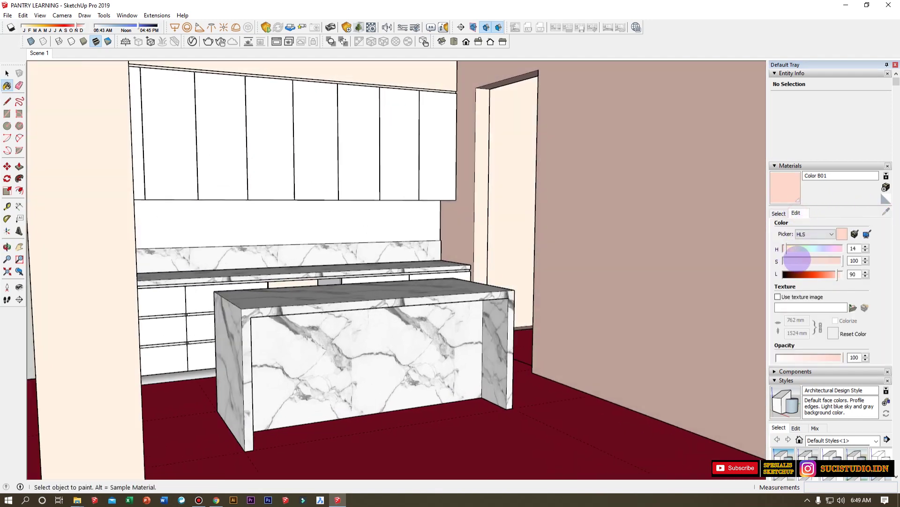
drag(794, 258, 802, 260)
mouse_move(487, 286)
middle_down()
mouse_move(462, 322)
mouse_move(322, 426)
mouse_move(381, 261)
middle_up()
scroll(281, 300, up, 4)
mouse_move(282, 300)
middle_down()
mouse_move(438, 315)
mouse_move(429, 338)
middle_up()
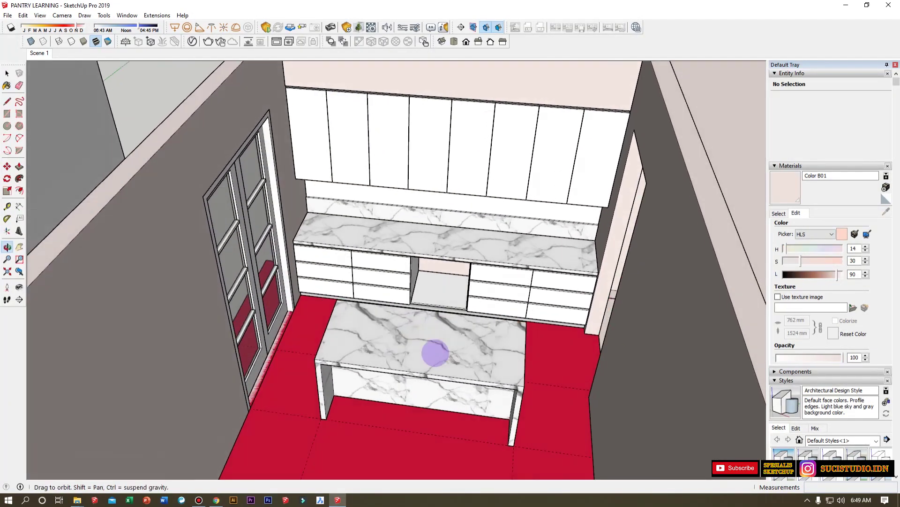
scroll(416, 396, down, 3)
scroll(453, 274, down, 2)
key(space)
scroll(453, 275, up, 3)
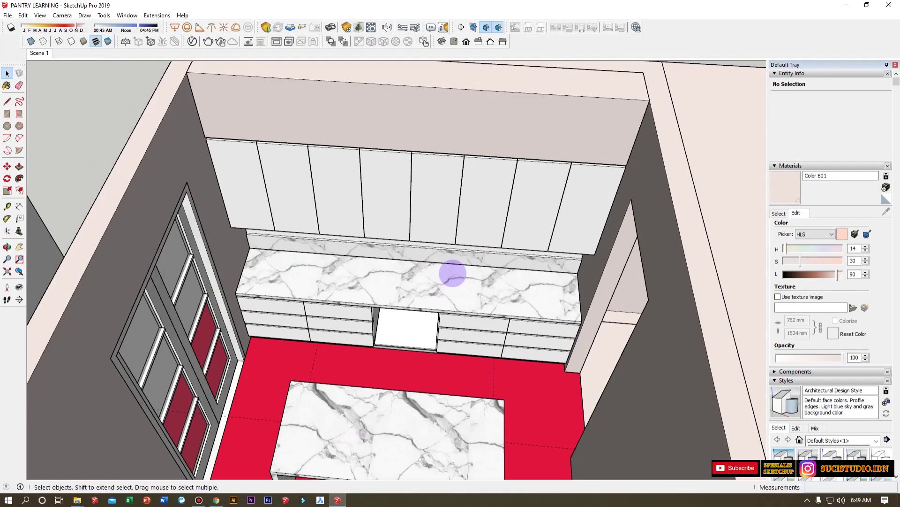
click(413, 292)
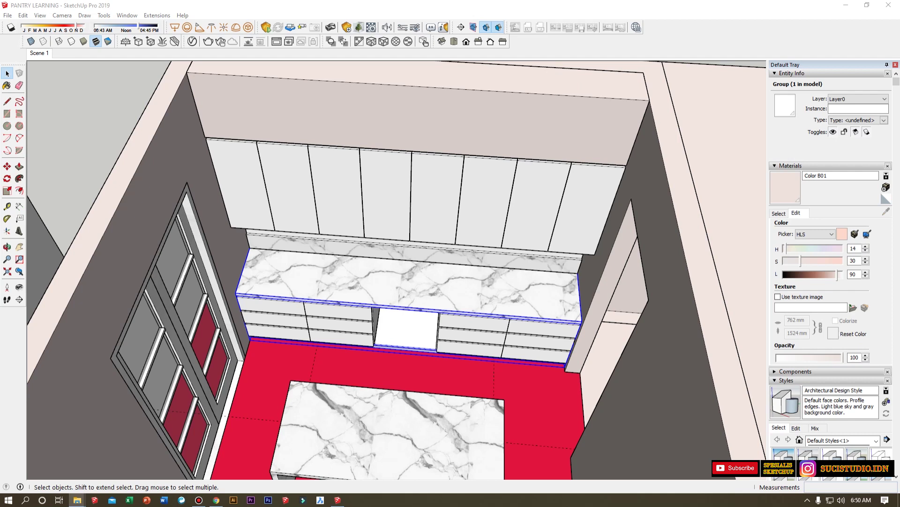
click(230, 317)
middle_drag(229, 318, 197, 311)
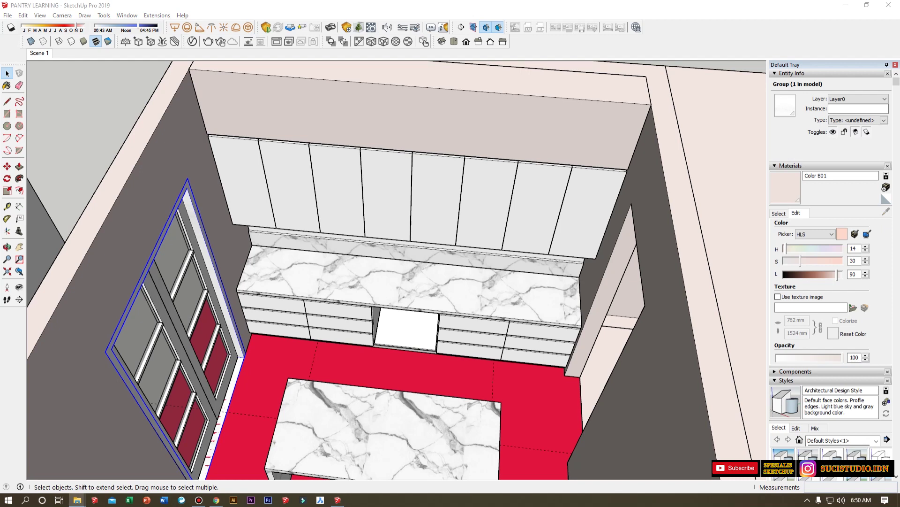
click(324, 298)
scroll(332, 275, down, 5)
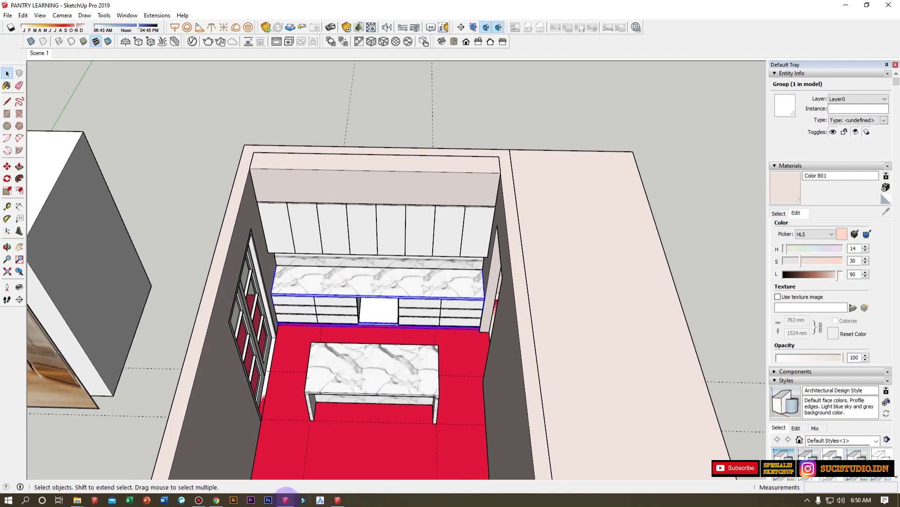
Sample the 0019_Crimson material from the floor beside the island.
click(347, 445)
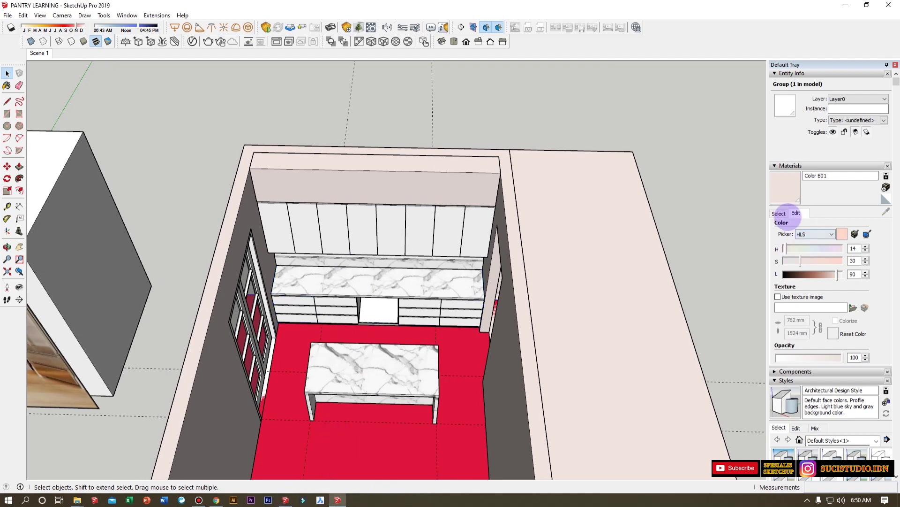
click(779, 213)
click(885, 212)
scroll(468, 408, up, 3)
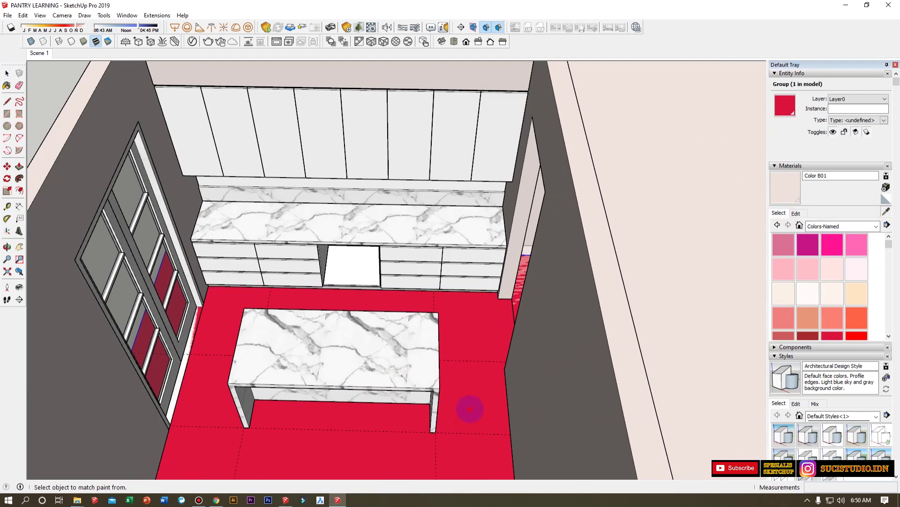
click(468, 408)
Start choosing a texture image for the 0019_Crimson material and open the PARQUET folder inside TEXTURELIB's HPL & WOOD folder.
click(796, 213)
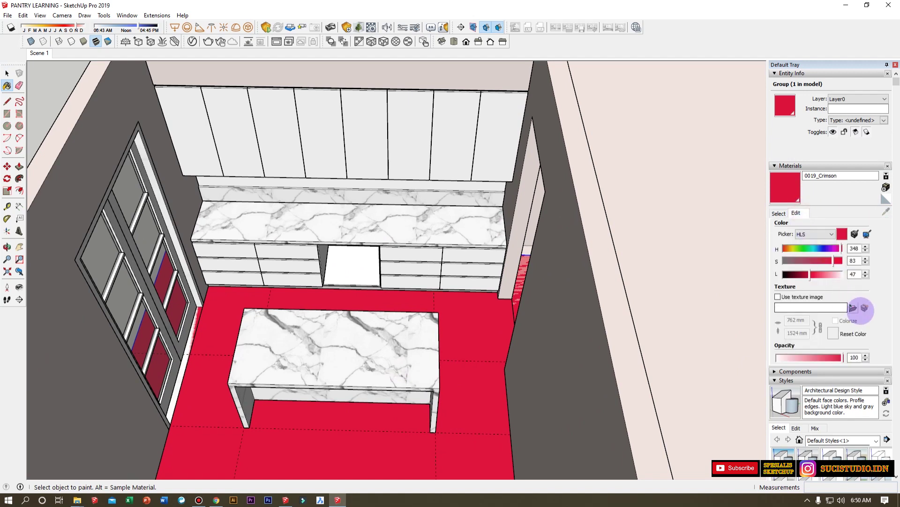
click(852, 307)
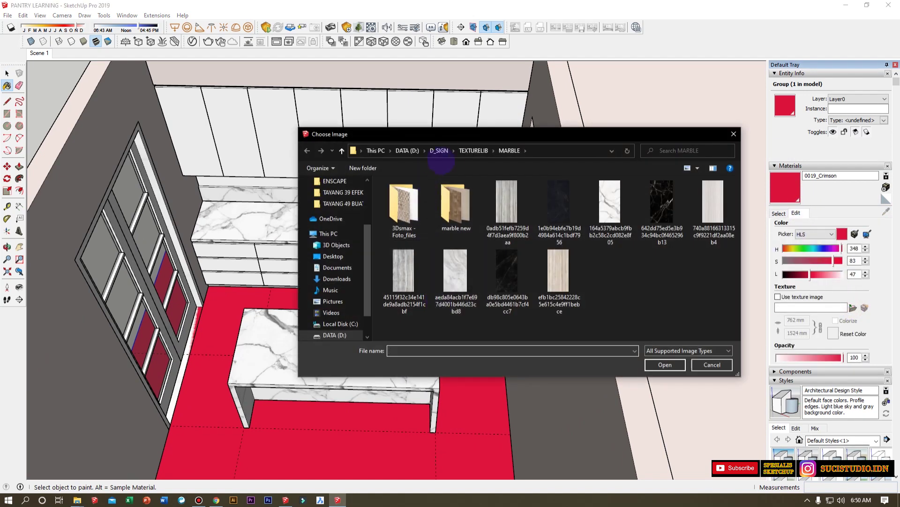
click(472, 150)
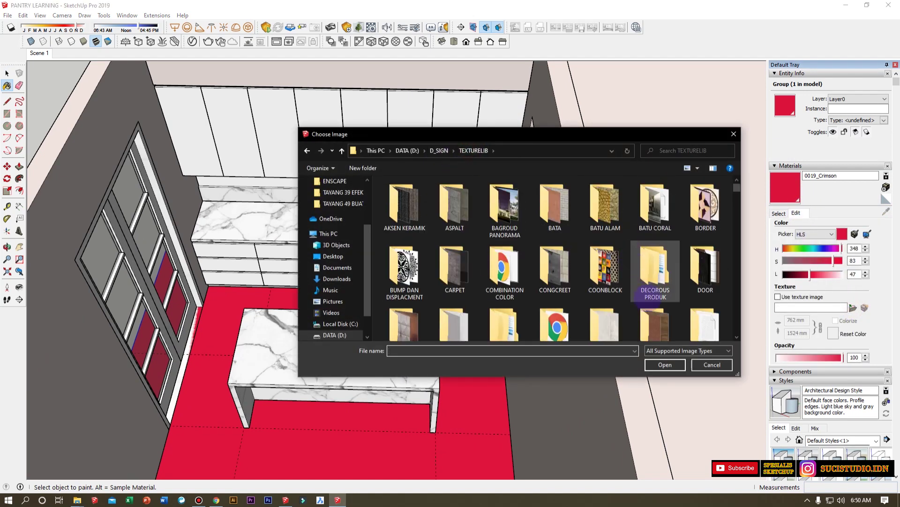
double_click(655, 323)
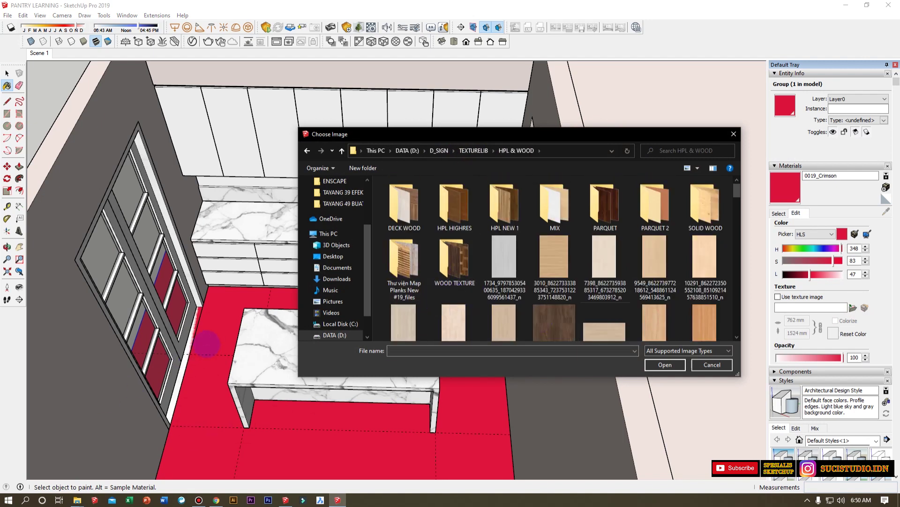
scroll(558, 267, down, 1)
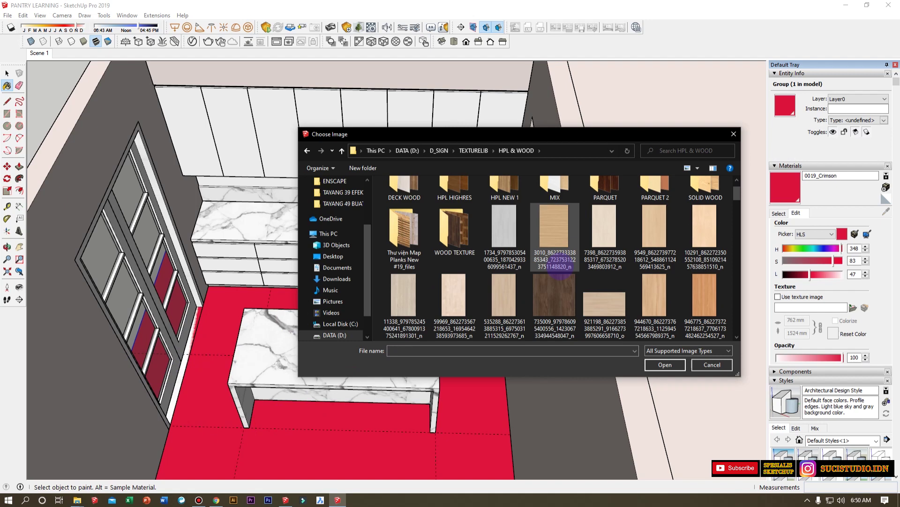
scroll(516, 225, up, 1)
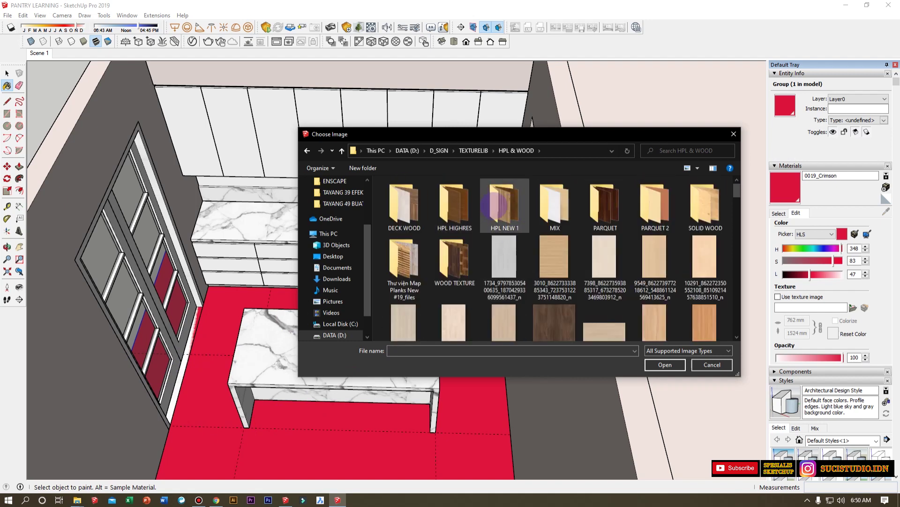
click(610, 208)
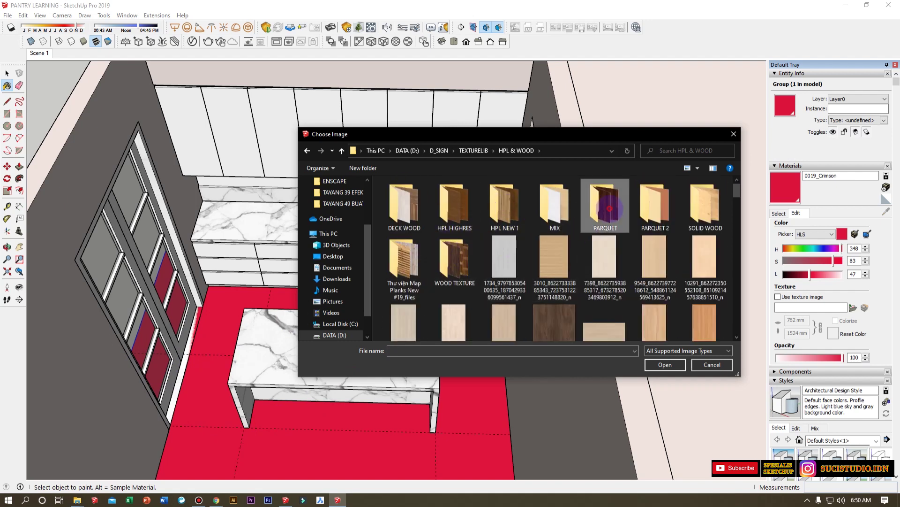
double_click(610, 208)
Find the plank image a62e5efd31da17dd430cfd6d02d4839a among the parquet textures and load it as the floor material's texture.
scroll(540, 288, down, 5)
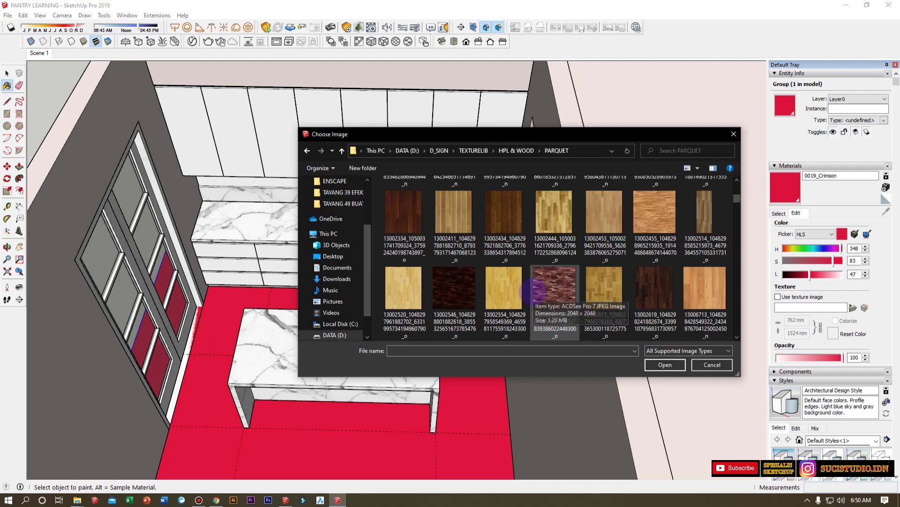
scroll(532, 292, down, 5)
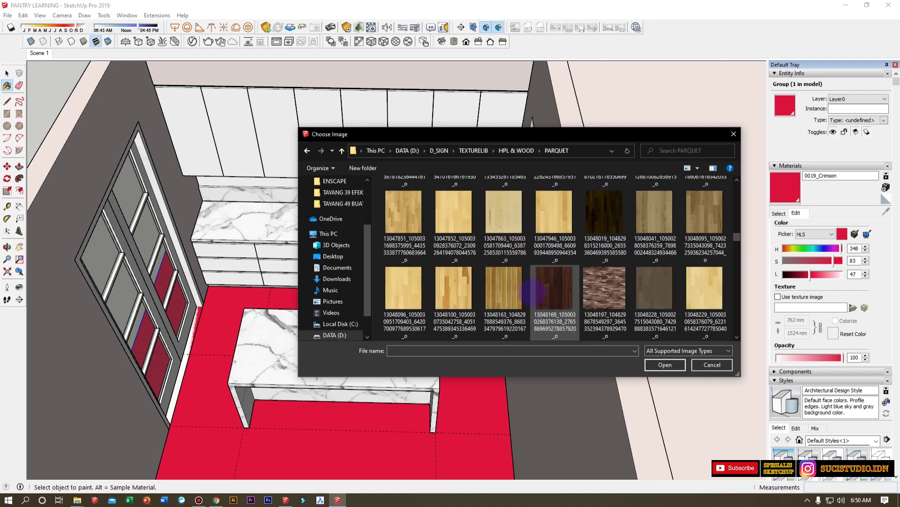
click(654, 211)
scroll(629, 236, down, 1)
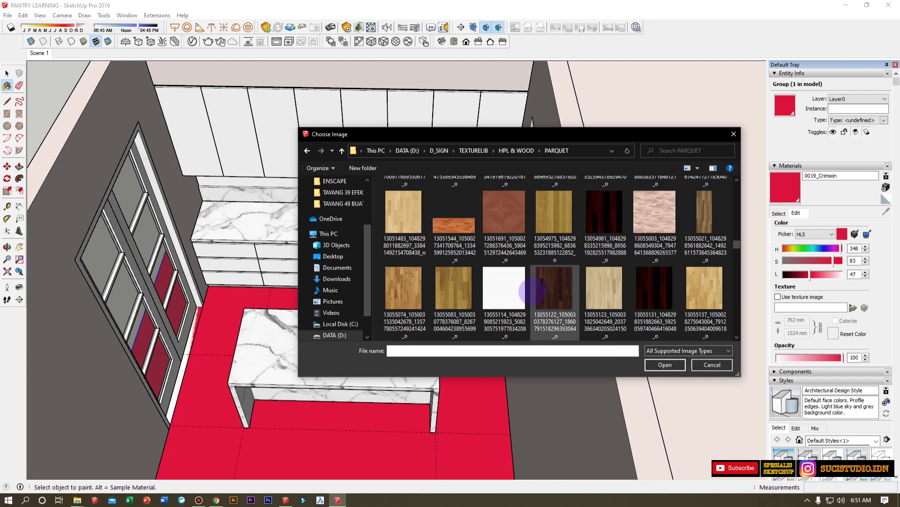
scroll(559, 284, up, 10)
drag(741, 199, 737, 328)
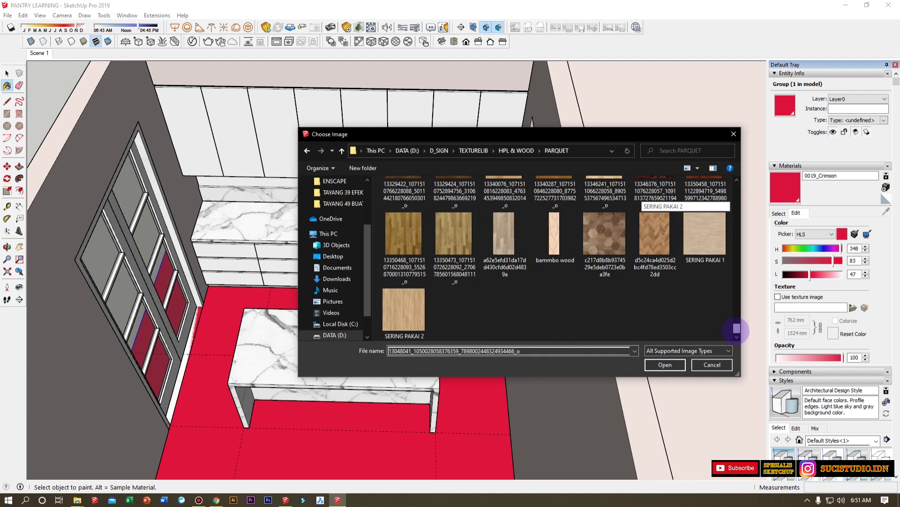
click(605, 237)
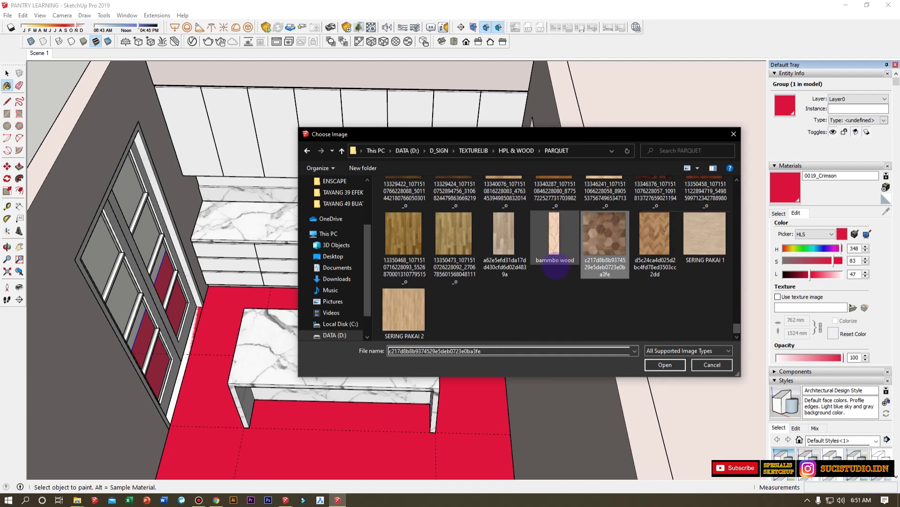
double_click(505, 244)
scroll(488, 277, down, 5)
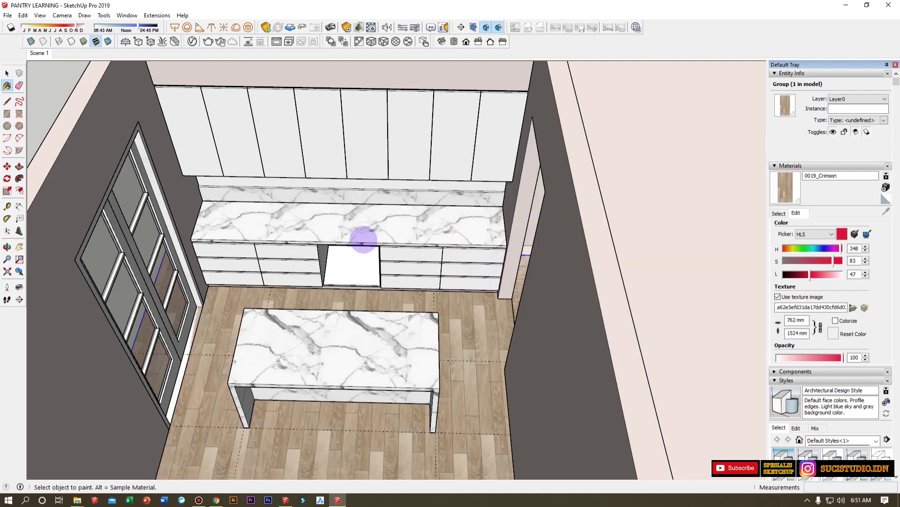
scroll(375, 263, down, 3)
scroll(322, 367, up, 5)
Measure the width of one floor plank in front of the island with the Tape Measure.
mouse_move(378, 336)
middle_down()
mouse_move(404, 227)
mouse_move(358, 402)
middle_up()
key(b)
scroll(382, 376, up, 10)
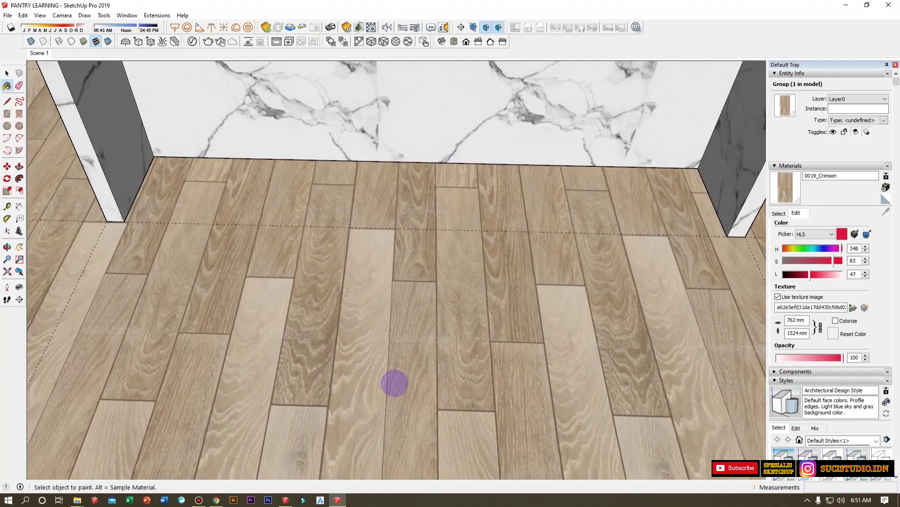
scroll(394, 435, up, 5)
key(t)
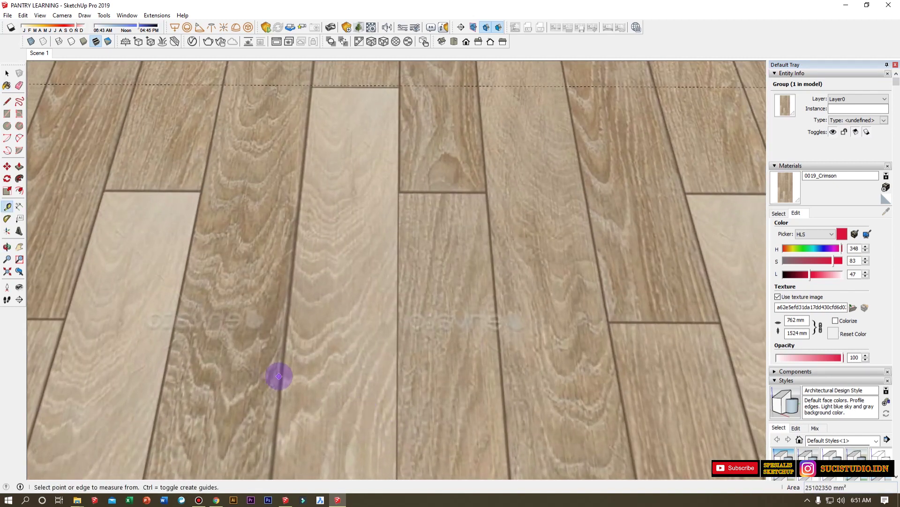
click(278, 375)
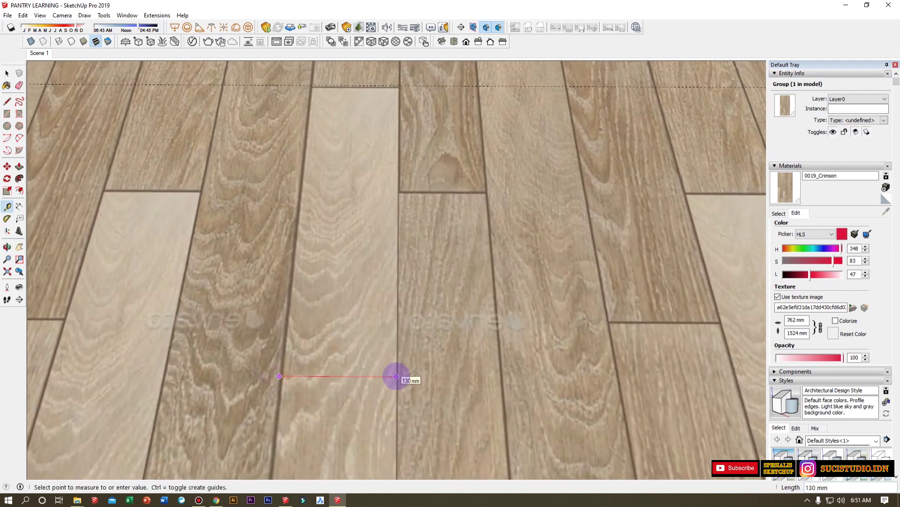
key(space)
Set the floor material's texture size to 700 mm wide, keeping its proportions.
click(779, 213)
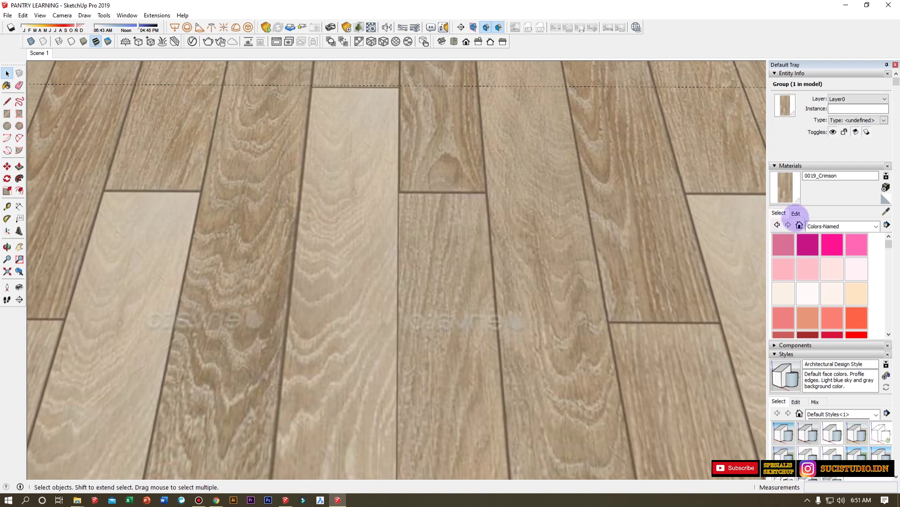
click(796, 213)
click(792, 320)
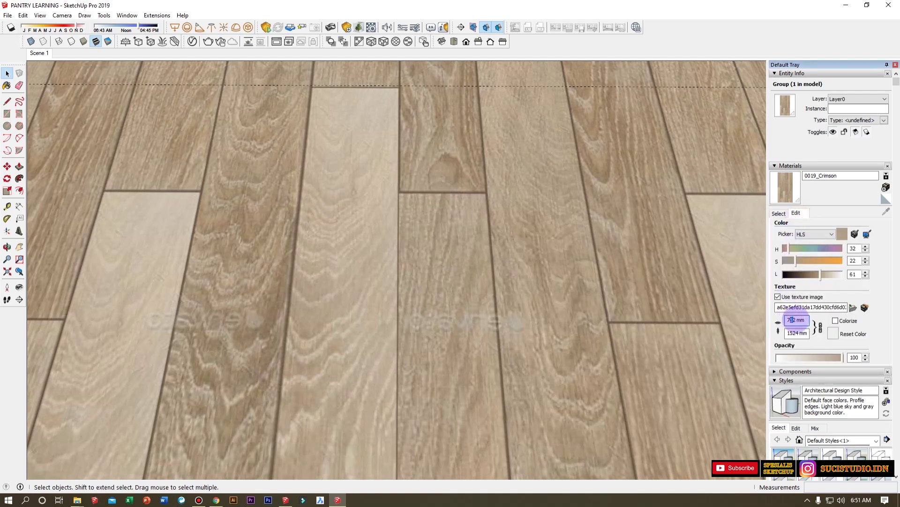
text(70)
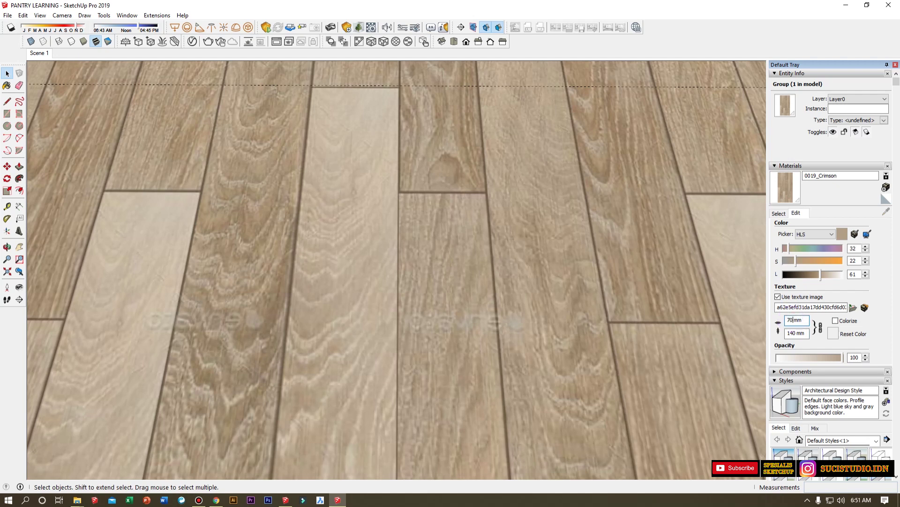
text(0)
key(Return)
Measure the width of a rescaled floor plank with the Tape Measure and return to the Scene 1 view.
key(t)
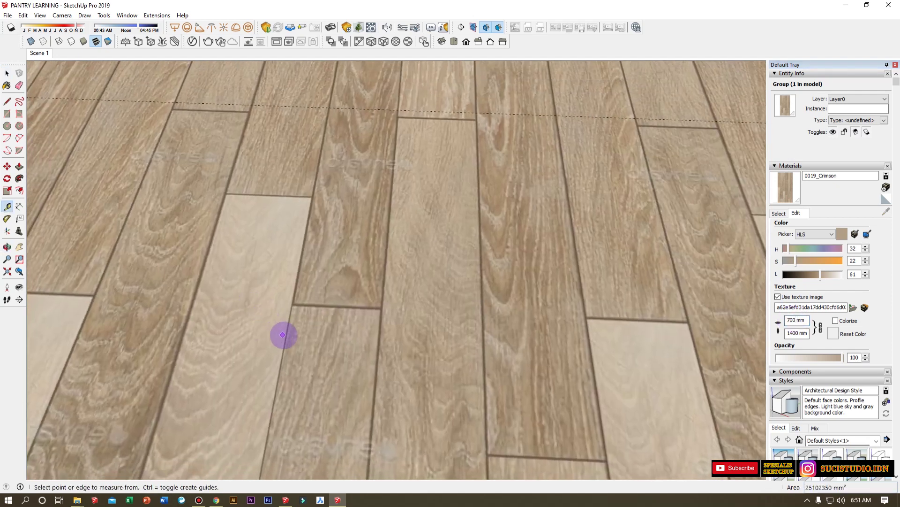
click(285, 335)
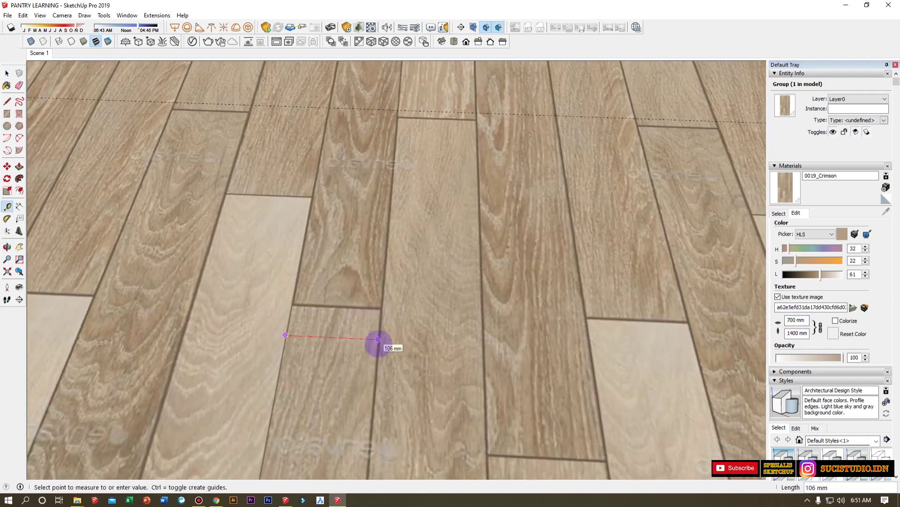
scroll(378, 339, down, 10)
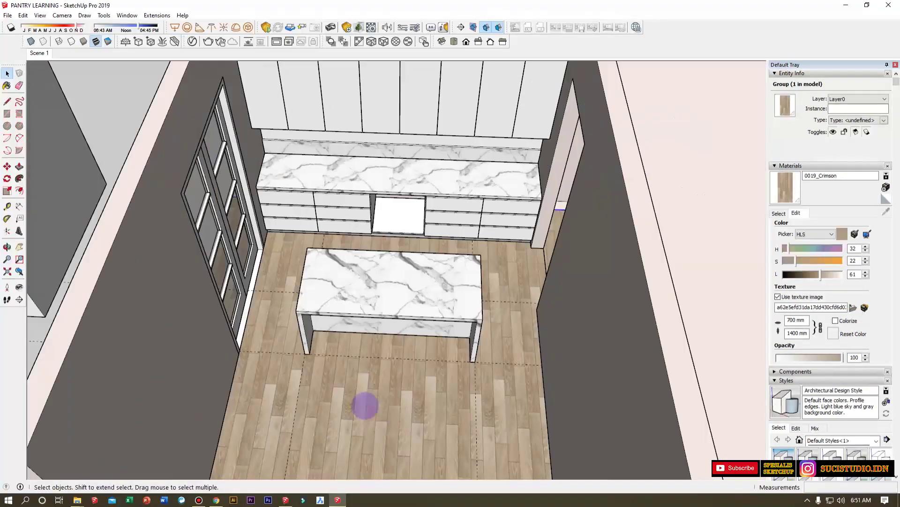
middle_drag(364, 404, 357, 305)
key(space)
click(39, 53)
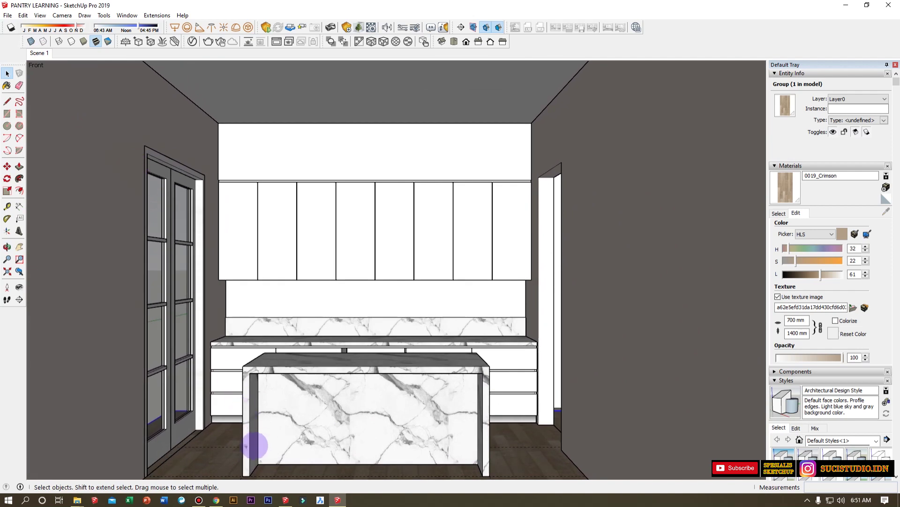
click(199, 499)
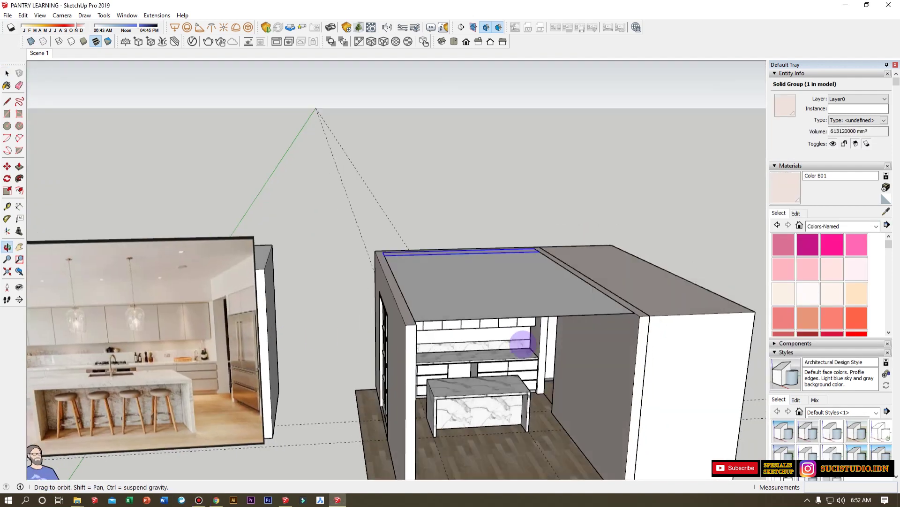
Examine the side wall beside the existing opening and compare it with the refrigerator area in the reference photo.
key(space)
middle_drag(522, 344, 360, 330)
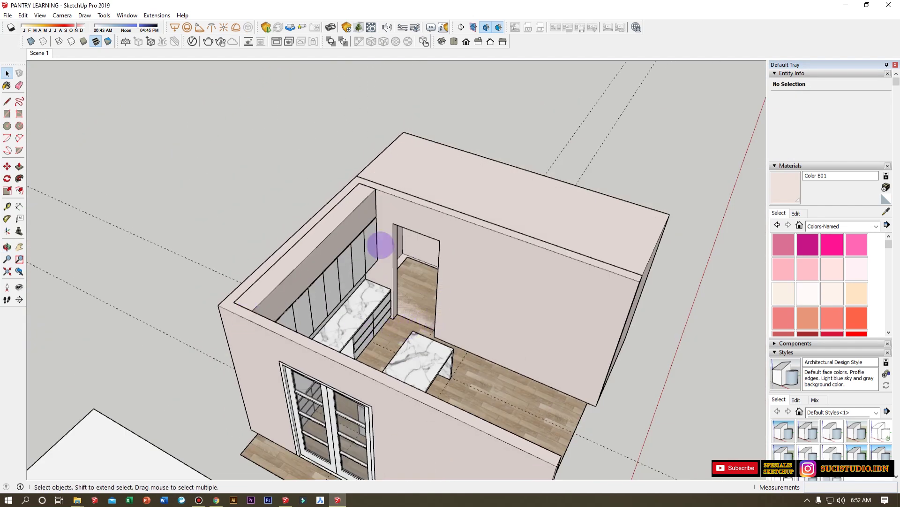
middle_drag(416, 276, 305, 352)
scroll(346, 382, up, 10)
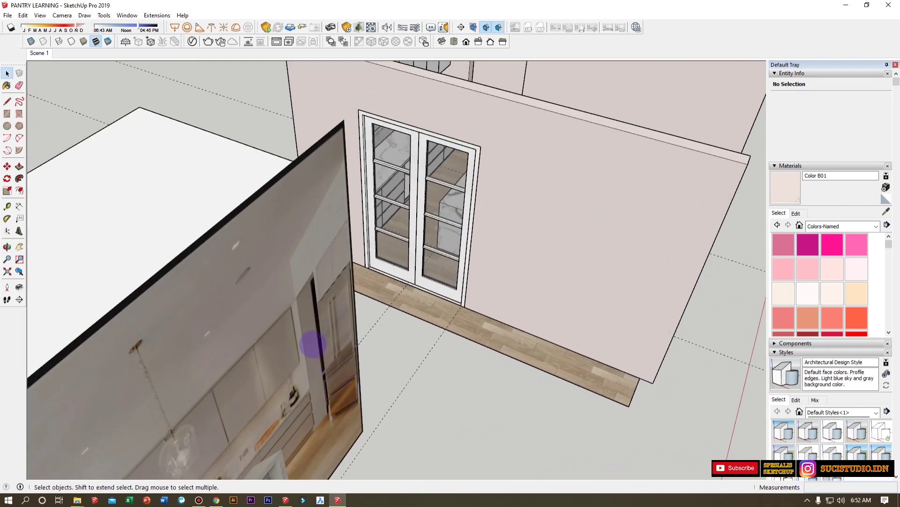
scroll(282, 352, down, 5)
scroll(509, 170, up, 8)
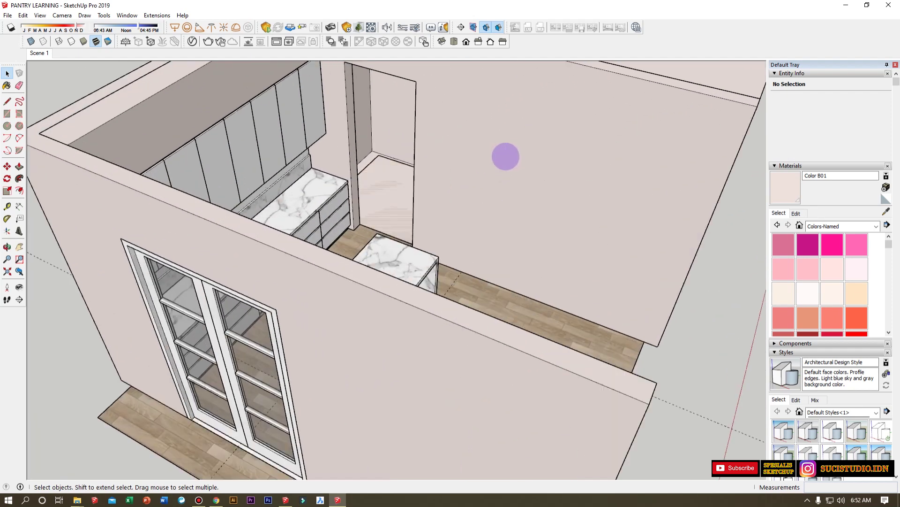
middle_drag(493, 207, 496, 232)
key(t)
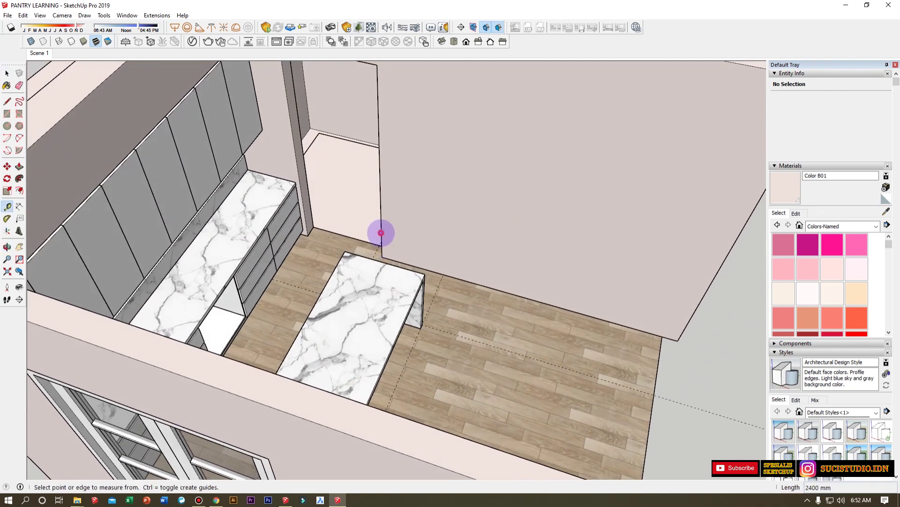
scroll(398, 235, down, 8)
key(space)
scroll(263, 380, up, 5)
scroll(236, 309, up, 5)
middle_drag(237, 308, 268, 215)
scroll(442, 185, down, 5)
middle_drag(442, 185, 402, 241)
scroll(376, 202, up, 3)
Place guides on the side wall 150 mm beyond the existing opening, 1000 mm further along, and level with the opening's top edge.
key(t)
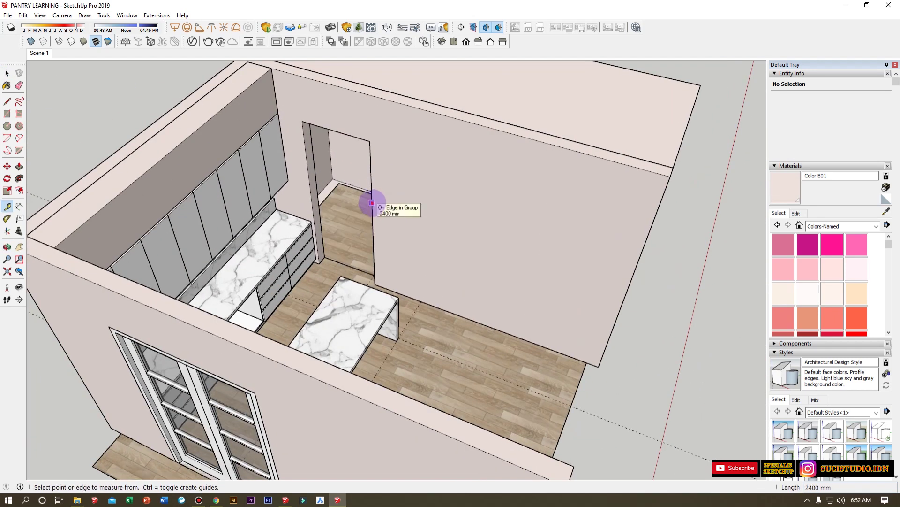
click(372, 203)
scroll(382, 203, up, 5)
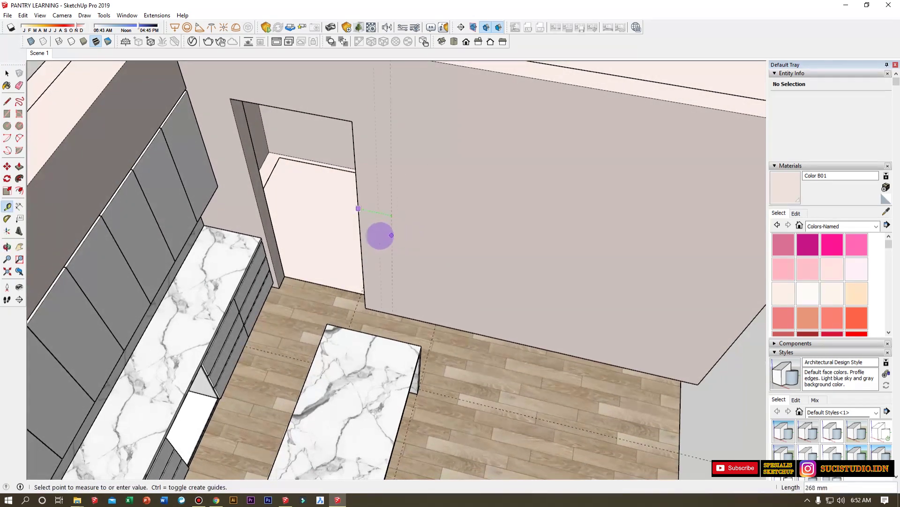
scroll(383, 235, up, 2)
mouse_move(379, 239)
middle_down()
mouse_move(477, 257)
mouse_move(382, 243)
middle_up()
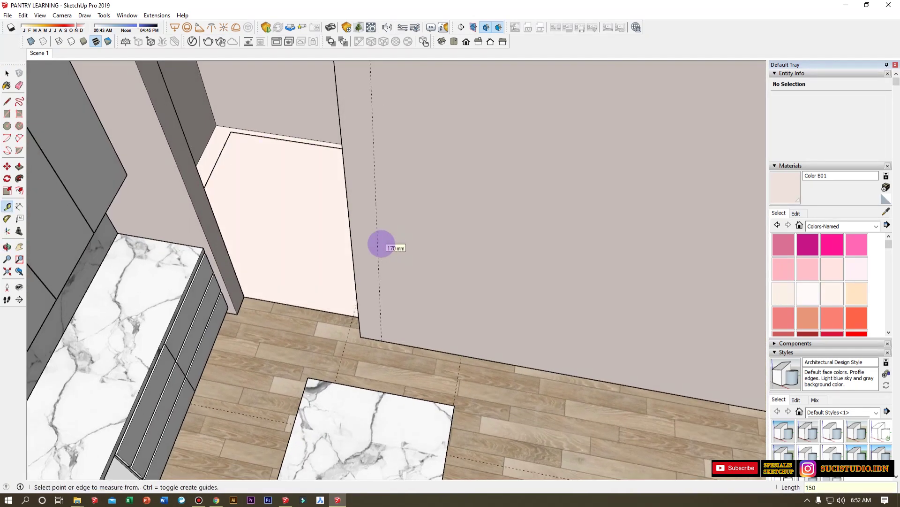
click(375, 231)
scroll(529, 256, down, 2)
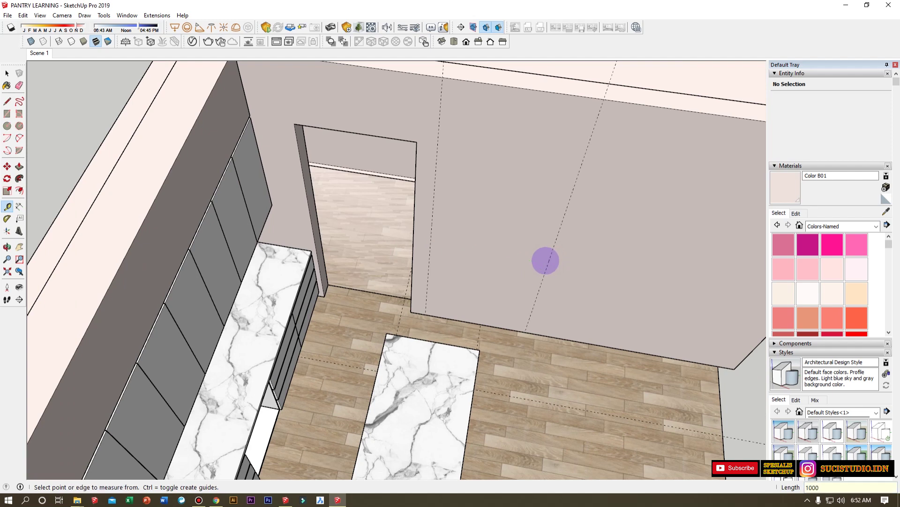
click(458, 320)
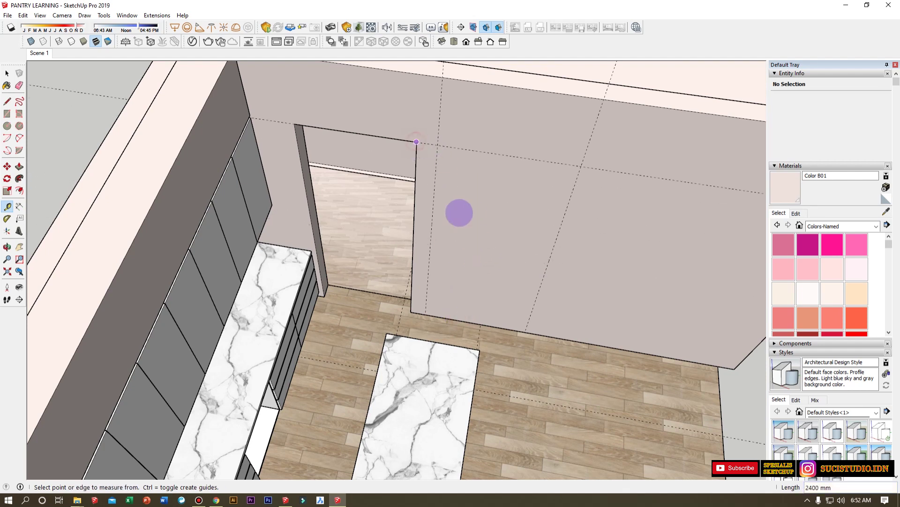
Draw a rectangle between the guides down to the floor and push it through the wall to cut a second opening.
key(r)
click(437, 145)
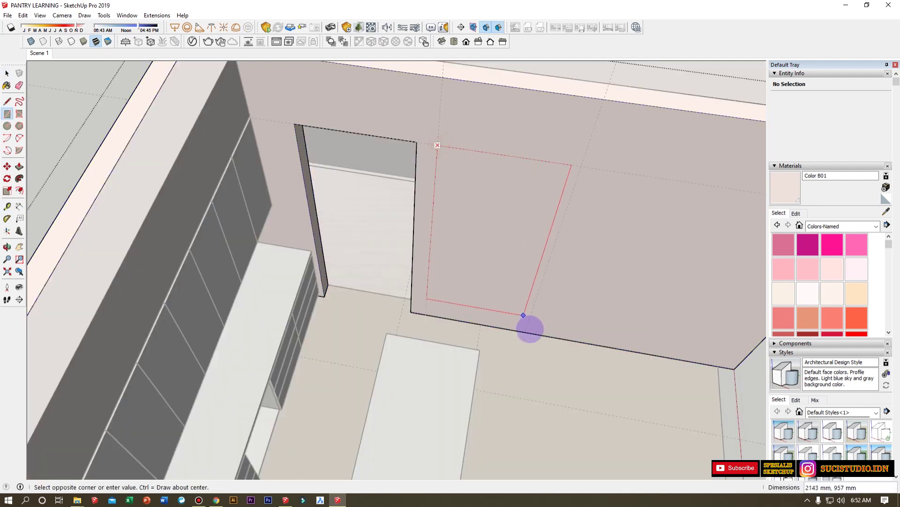
click(524, 332)
key(p)
drag(502, 288, 474, 249)
key(space)
scroll(683, 367, down, 5)
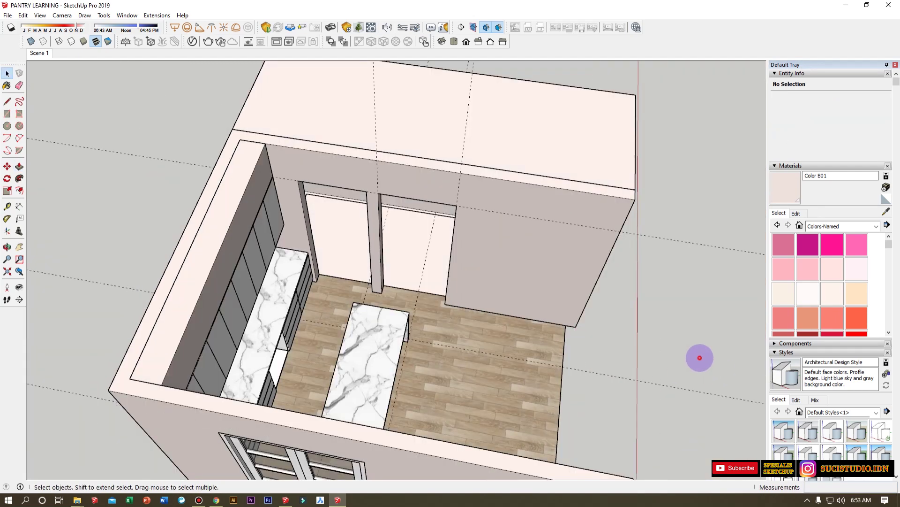
scroll(415, 209, up, 3)
middle_drag(434, 189, 362, 168)
scroll(362, 167, up, 2)
key(r)
click(342, 153)
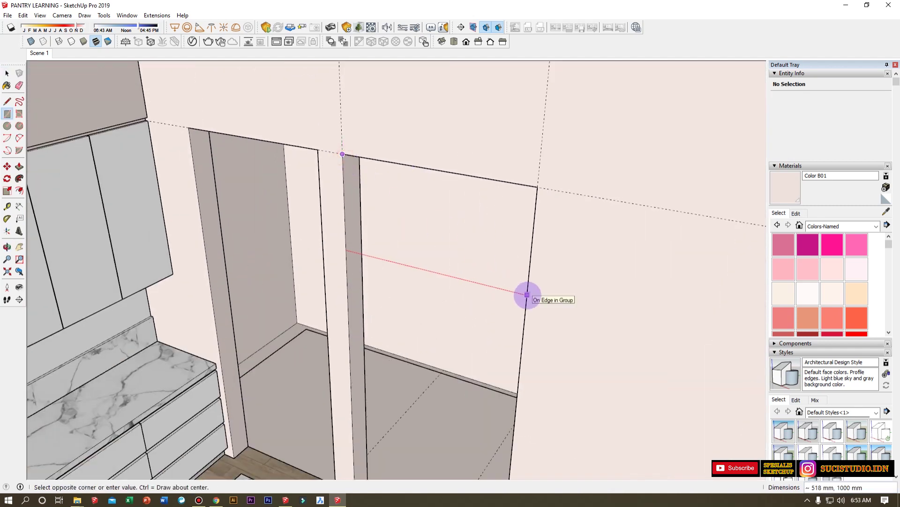
key(space)
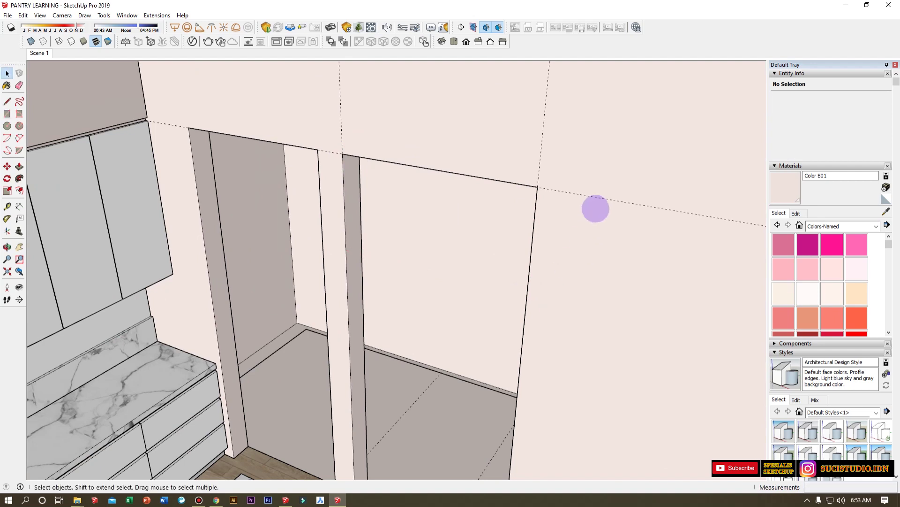
Select the wall group and place a horizontal guide on it 1500 mm above its floor edge.
click(564, 181)
key(t)
middle_drag(536, 185, 531, 245)
scroll(480, 313, down, 2)
middle_drag(480, 313, 545, 357)
scroll(507, 386, up, 3)
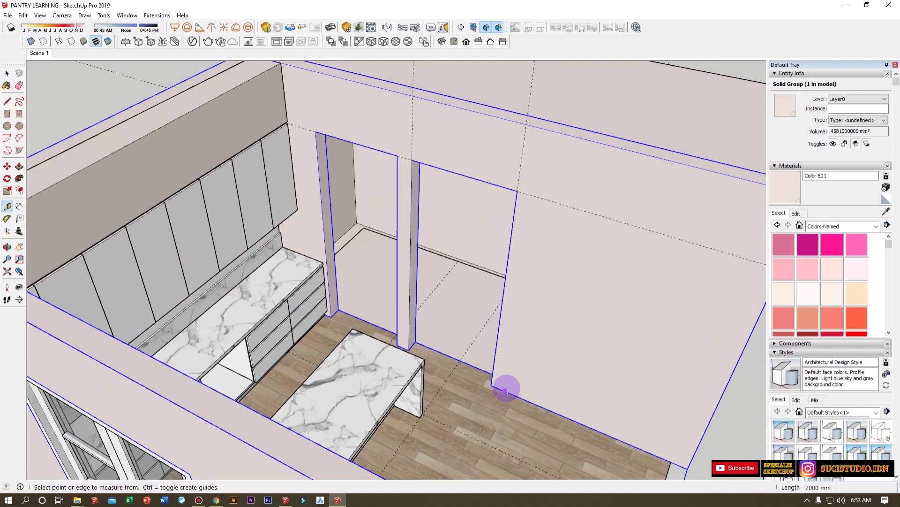
click(505, 391)
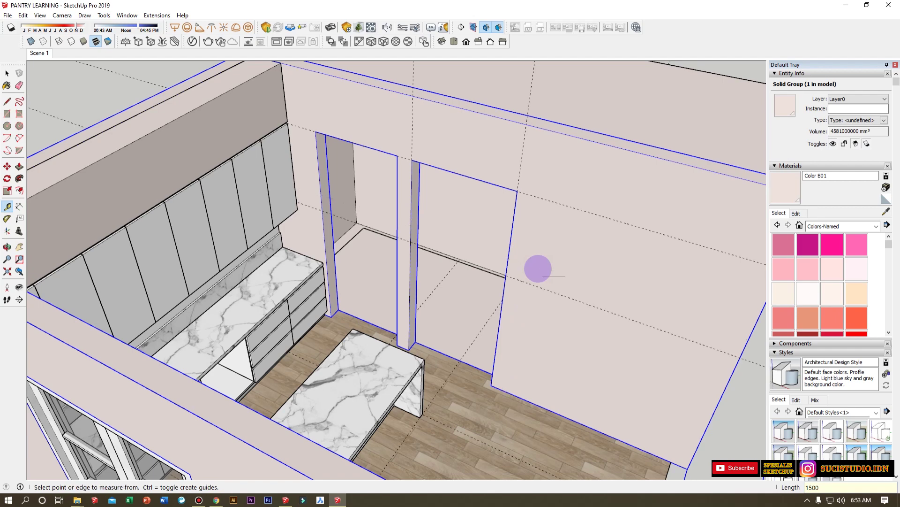
middle_drag(538, 269, 458, 337)
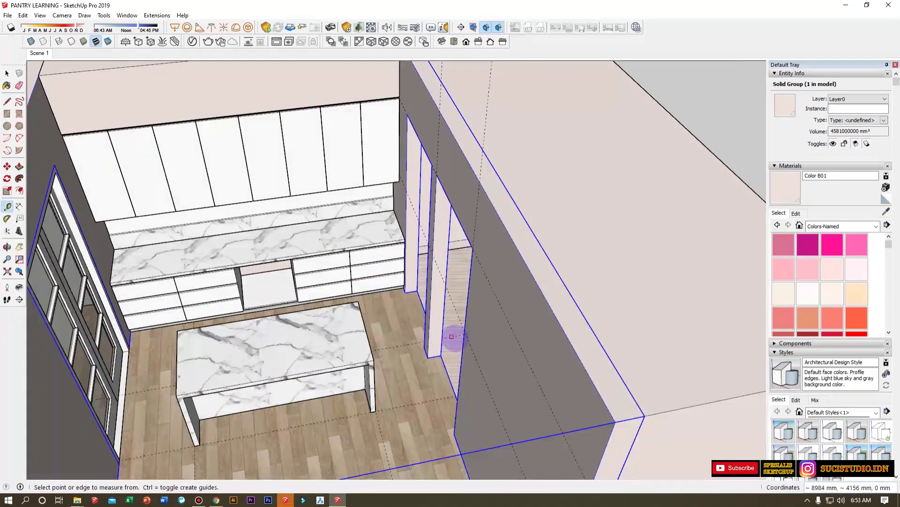
scroll(450, 342, up, 3)
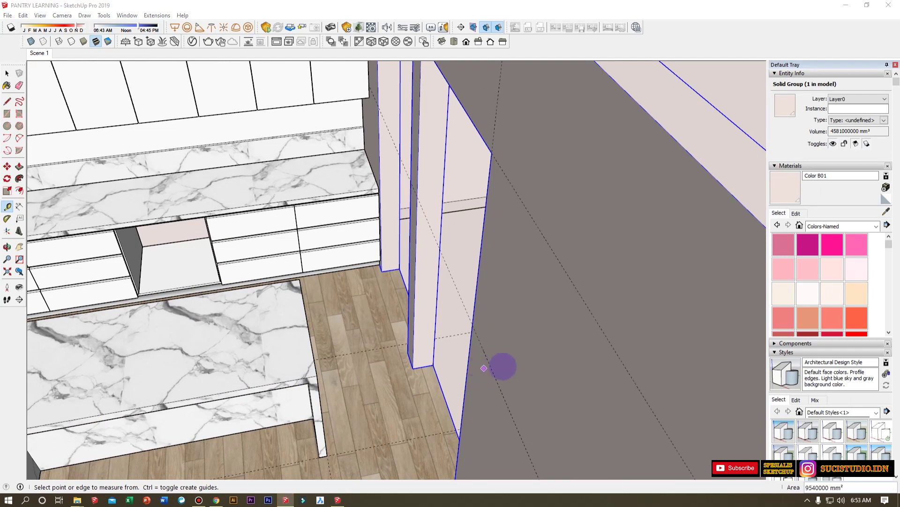
middle_drag(498, 368, 603, 317)
scroll(209, 292, up, 1)
scroll(452, 255, down, 2)
scroll(422, 288, up, 3)
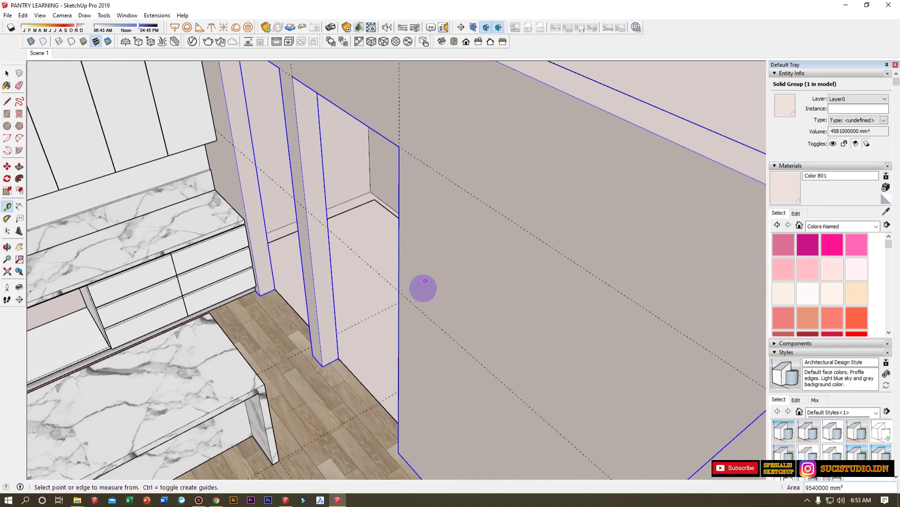
scroll(537, 233, up, 4)
click(521, 232)
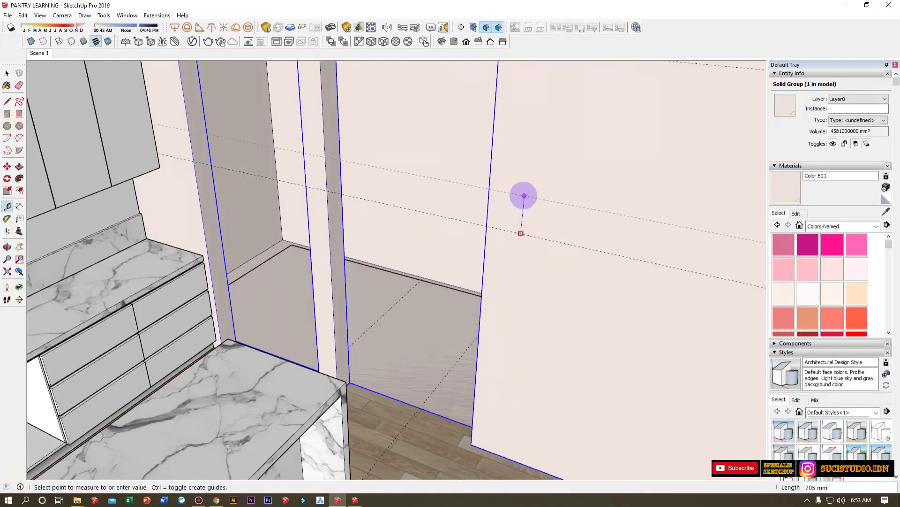
key(space)
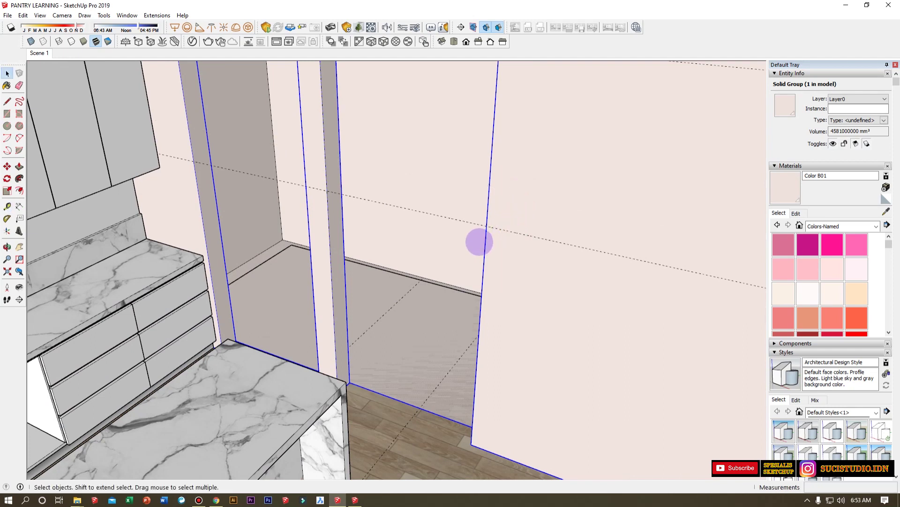
click(460, 219)
scroll(416, 277, down, 5)
middle_drag(513, 259, 402, 311)
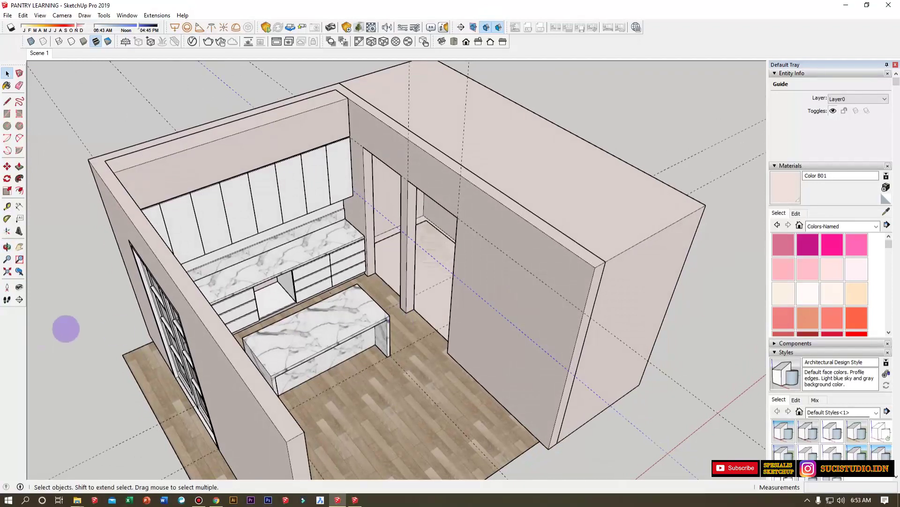
Sample the parquet material from the pantry floor and apply it to the floor of the space behind the two openings.
scroll(473, 261, up, 5)
middle_drag(448, 242, 511, 197)
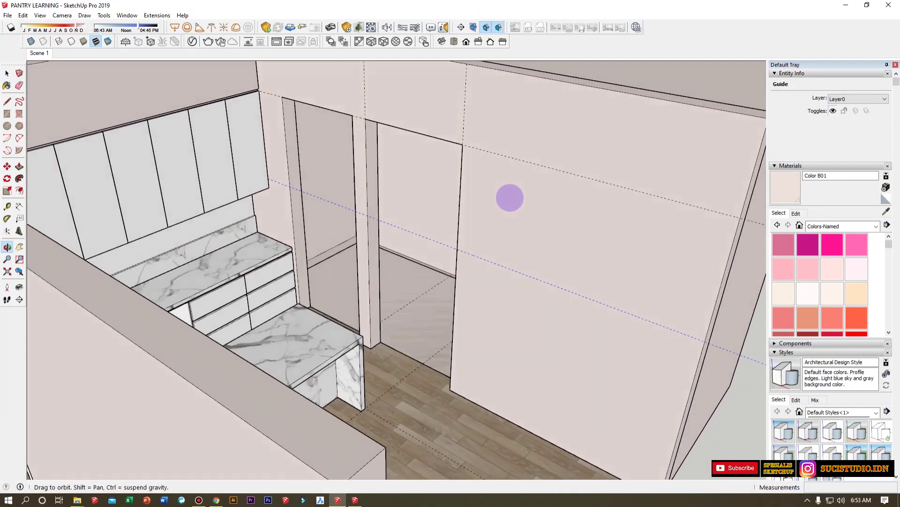
scroll(410, 157, up, 3)
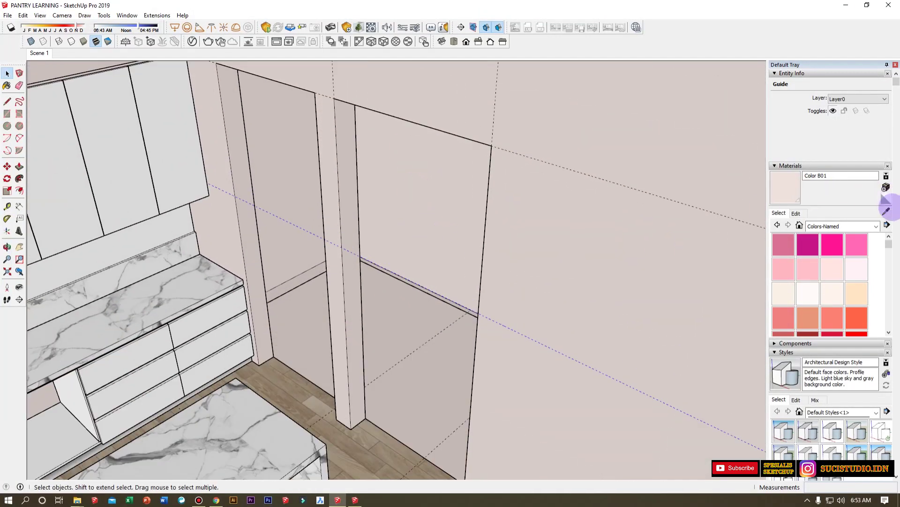
click(886, 212)
click(359, 429)
key(space)
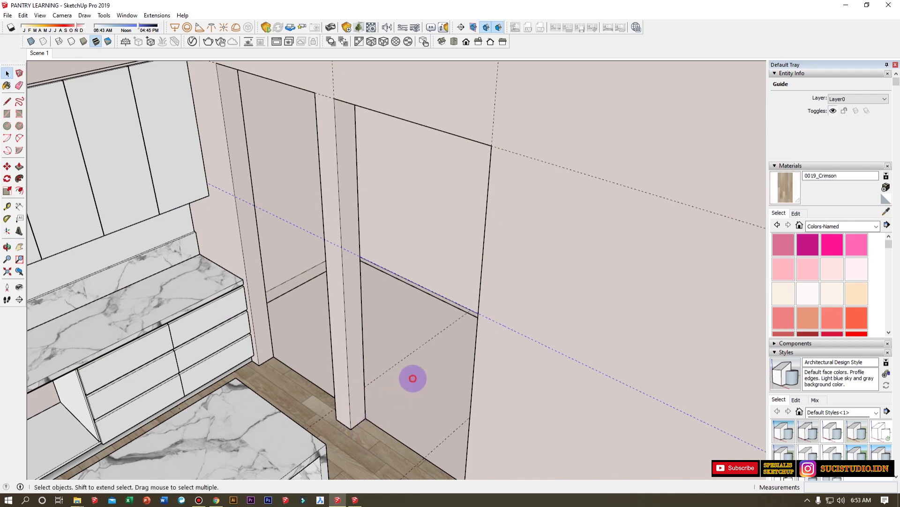
middle_drag(413, 377, 422, 369)
click(426, 366)
key(space)
scroll(425, 366, down, 6)
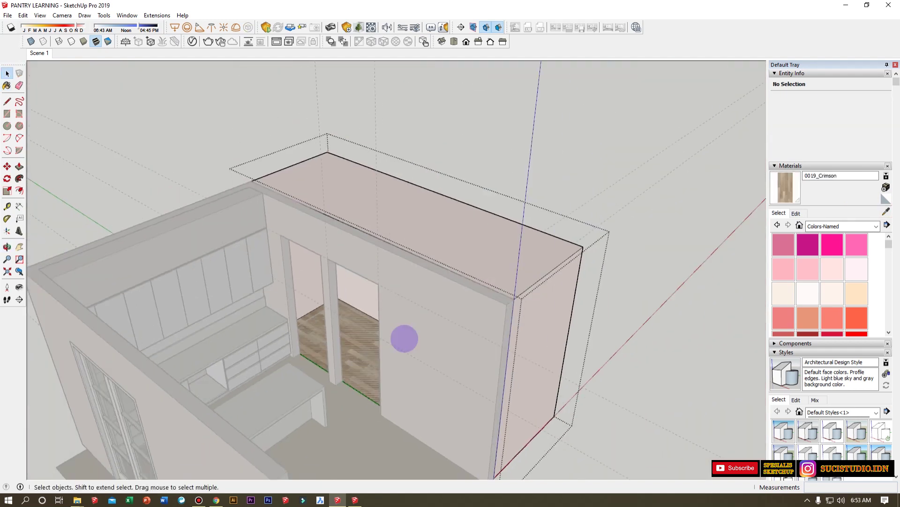
Paste the copied double-door refrigerator component onto the floor at the second wall opening.
scroll(349, 320, up, 3)
middle_drag(372, 316, 436, 321)
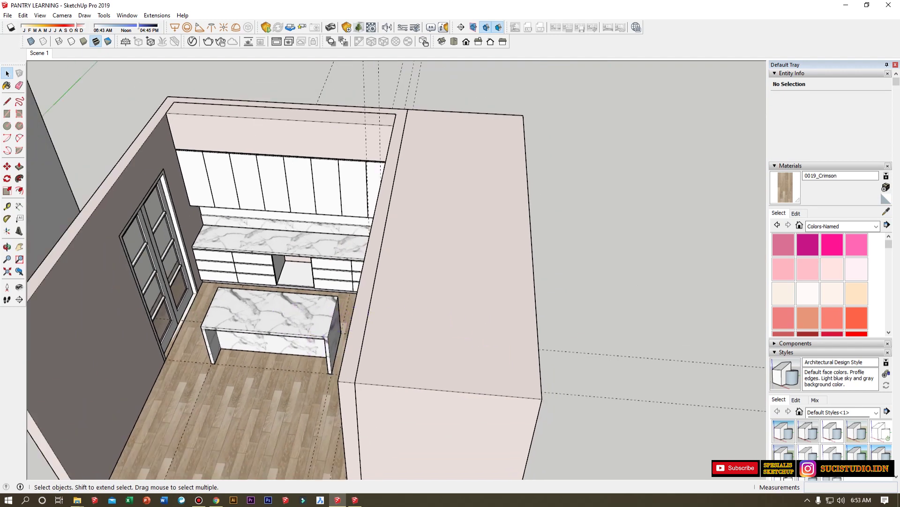
middle_drag(315, 311, 413, 310)
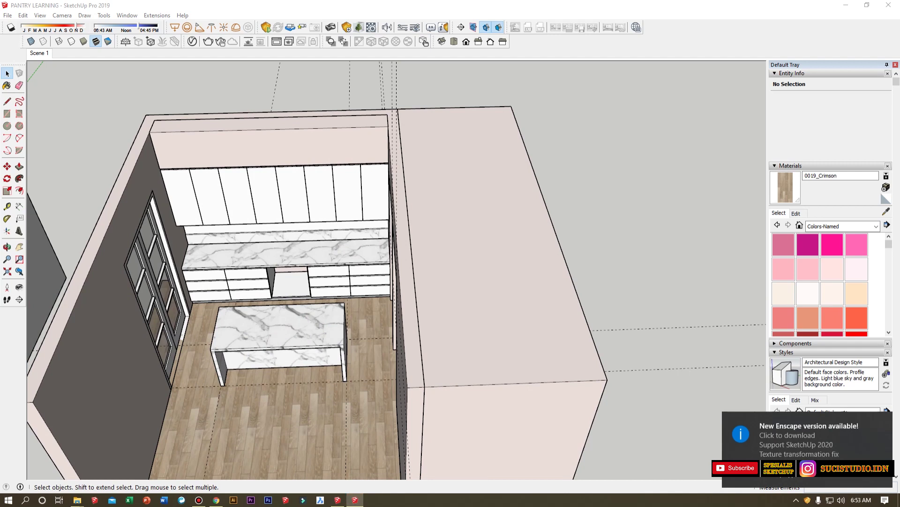
middle_drag(290, 317, 494, 357)
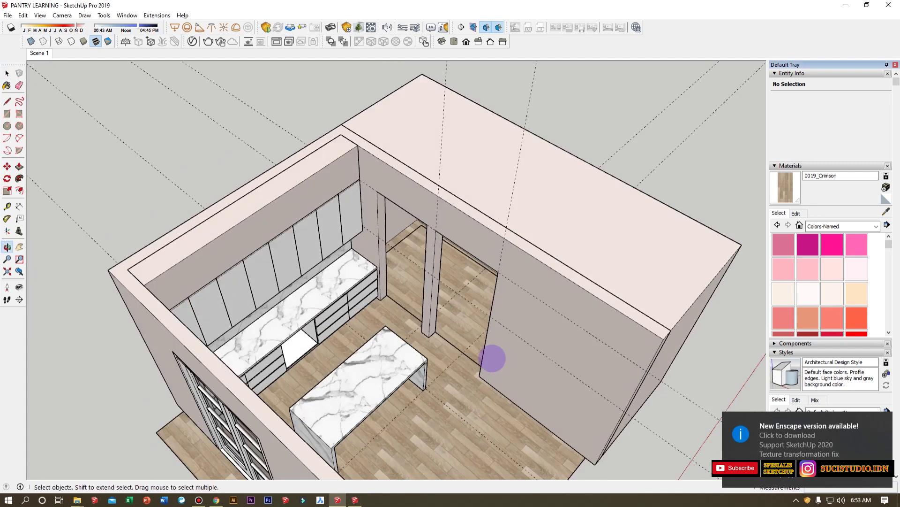
scroll(452, 389, up, 3)
scroll(446, 367, up, 3)
click(446, 368)
key(ctrl+v)
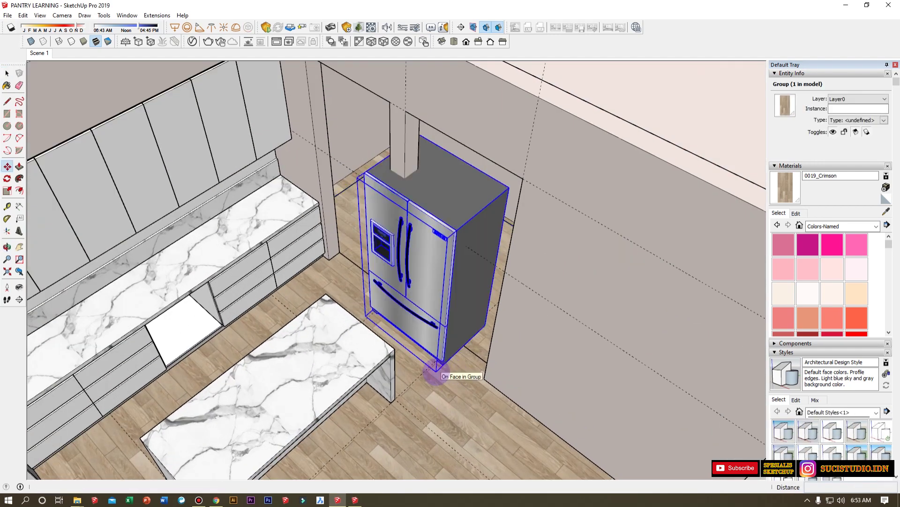
scroll(449, 374, up, 3)
click(447, 376)
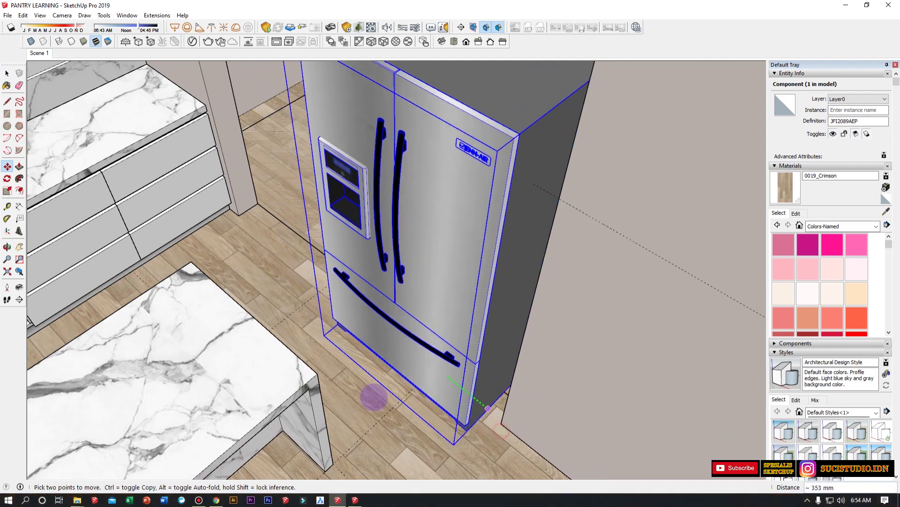
Move the refrigerator into place between the sides of the second wall opening.
scroll(387, 398, down, 3)
middle_drag(339, 380, 469, 235)
scroll(485, 221, up, 3)
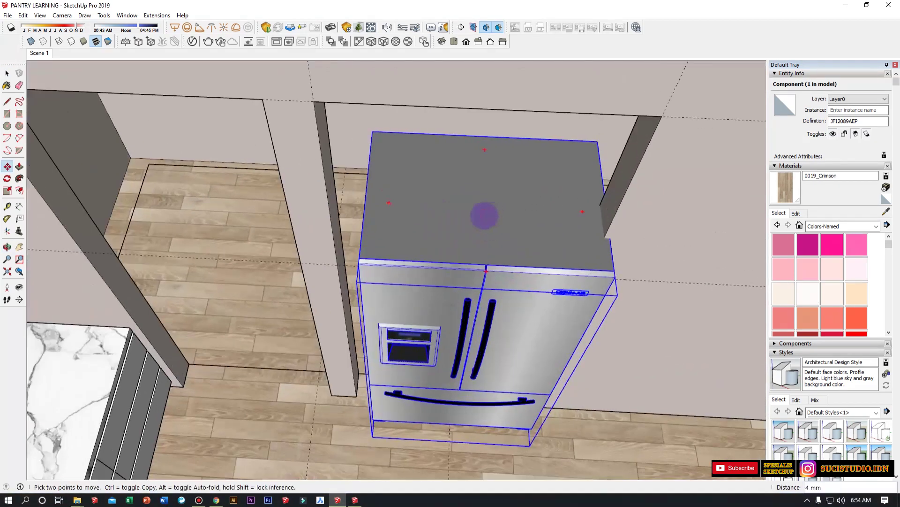
click(472, 213)
Examine the refrigerator area in the reference photo and compare it with the space above the modelled refrigerator.
middle_drag(472, 213, 539, 141)
scroll(404, 328, down, 3)
scroll(529, 107, down, 2)
scroll(510, 152, up, 3)
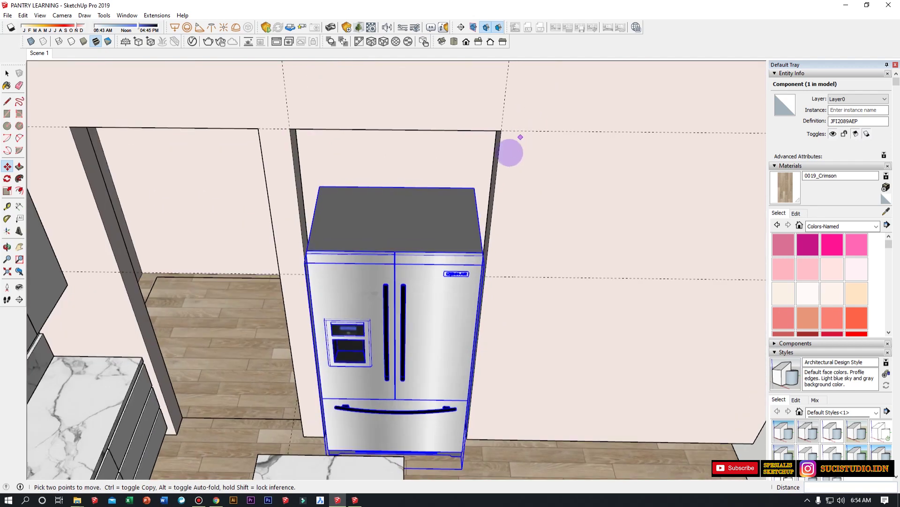
scroll(511, 152, down, 2)
middle_drag(382, 201, 458, 201)
scroll(427, 178, up, 3)
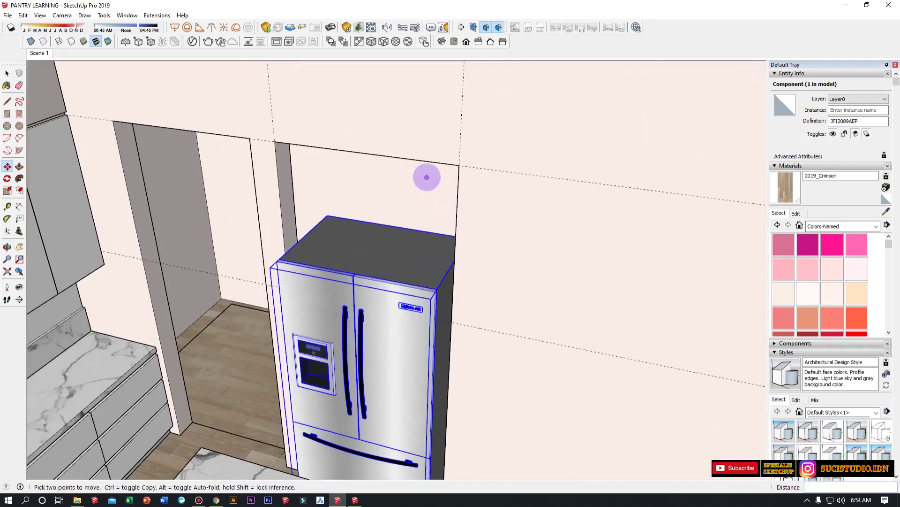
scroll(427, 178, down, 1)
scroll(543, 286, down, 4)
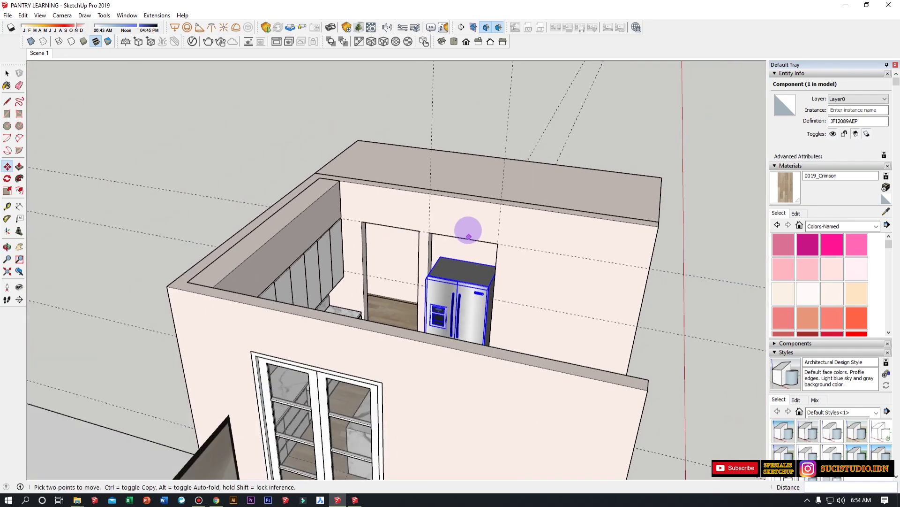
scroll(450, 291, down, 3)
middle_drag(450, 291, 376, 300)
scroll(374, 297, up, 5)
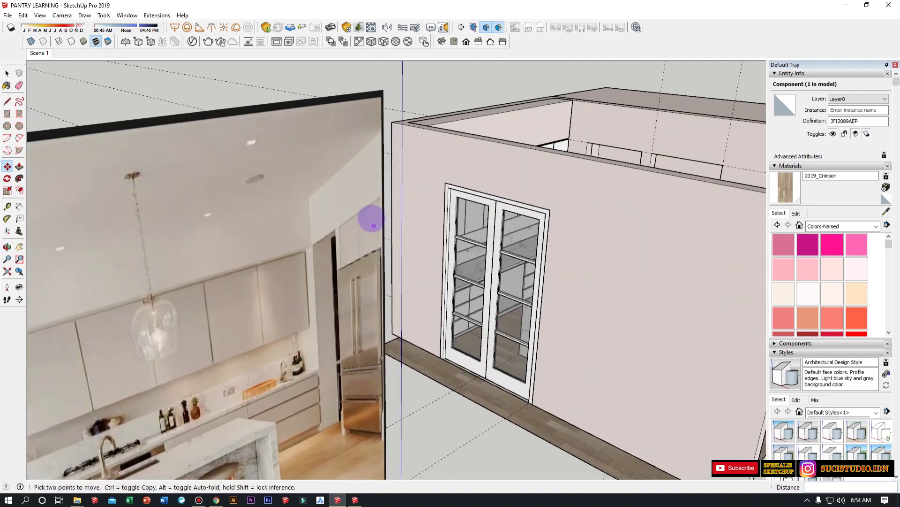
scroll(261, 358, down, 3)
scroll(571, 232, up, 6)
Place a horizontal guide level with the refrigerator's top and another one 50 mm above it.
key(t)
click(531, 207)
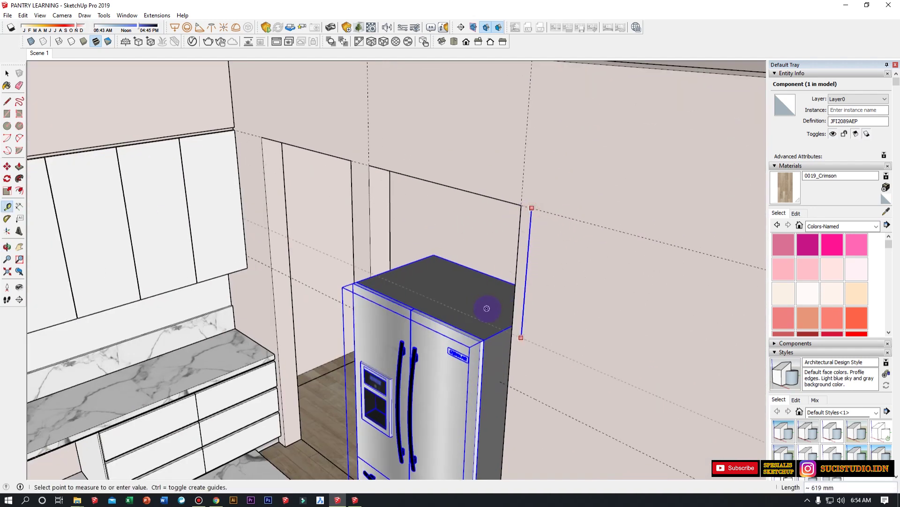
click(540, 345)
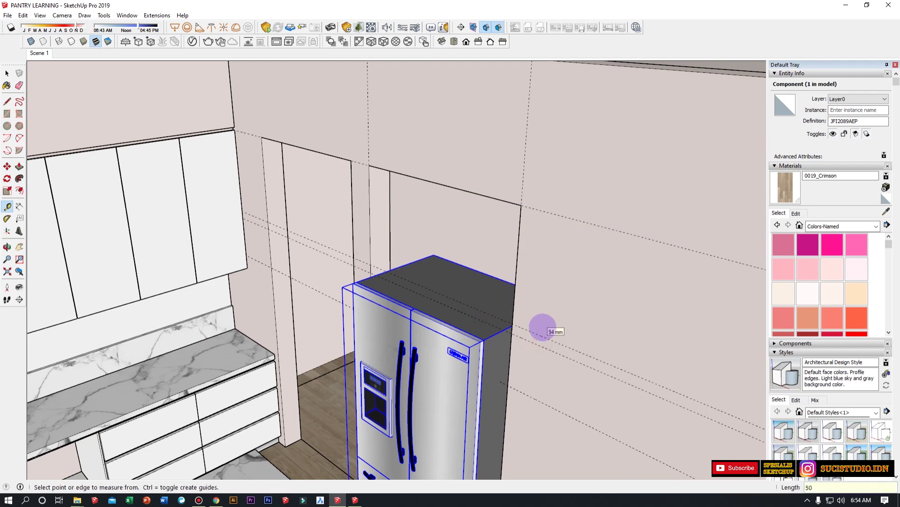
Draw a rectangle above the refrigerator from the opening's upper corner to the new guide and extrude it 300 mm into a box.
key(r)
click(368, 165)
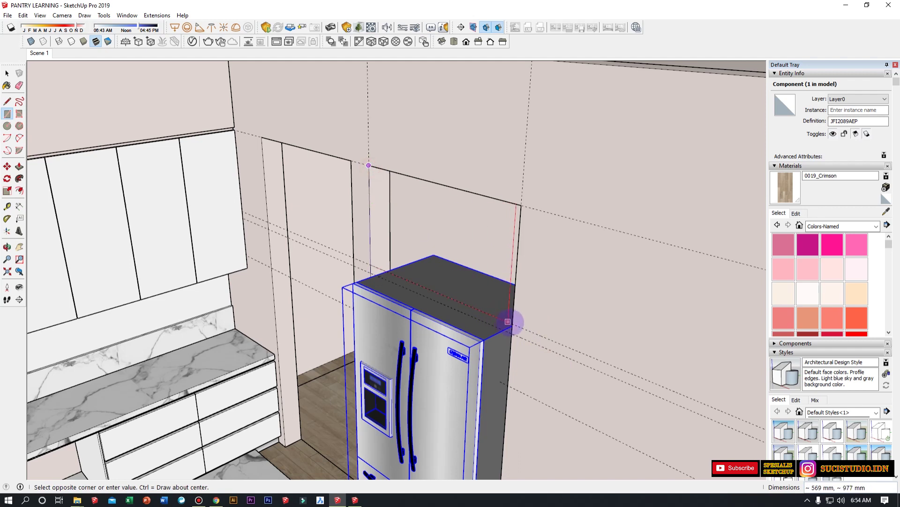
click(506, 321)
key(space)
key(p)
click(445, 254)
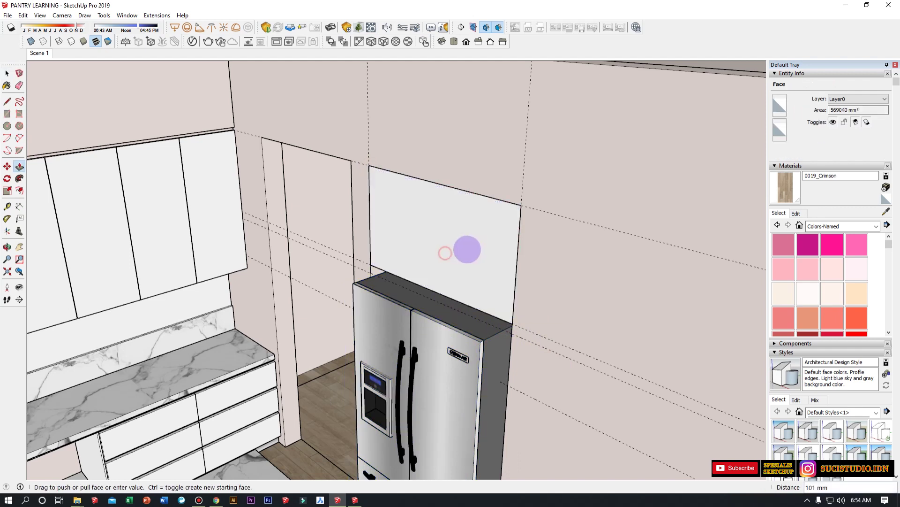
middle_drag(469, 247, 483, 284)
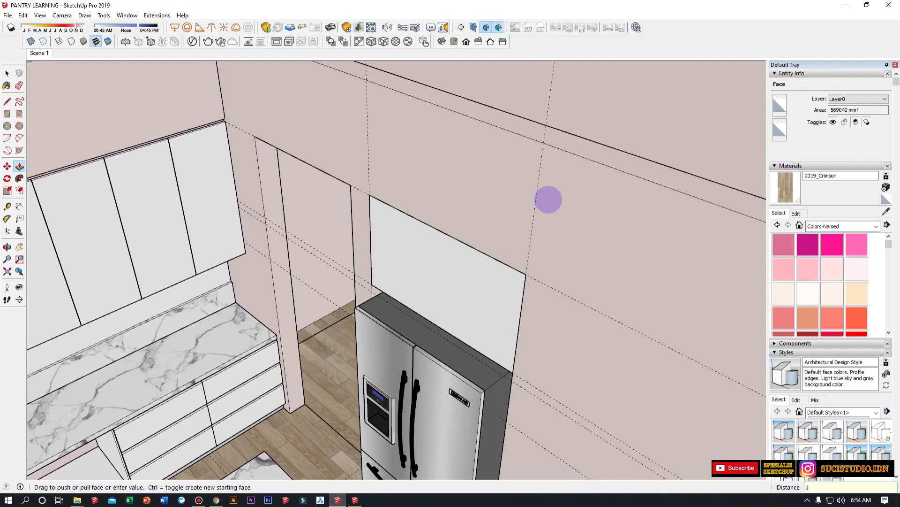
key(Return)
key(space)
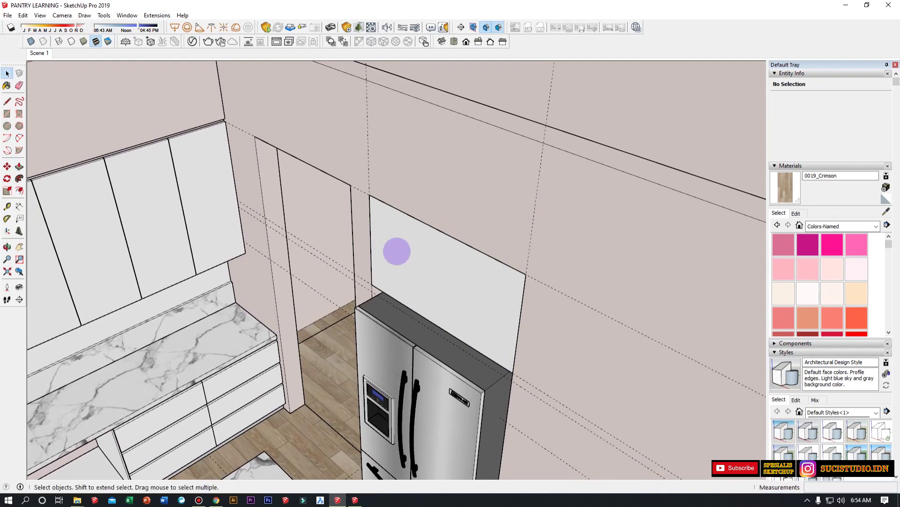
Offset the outline of the box's front face inward to form a cabinet frame.
click(396, 249)
scroll(373, 273, up, 3)
middle_drag(373, 273, 468, 223)
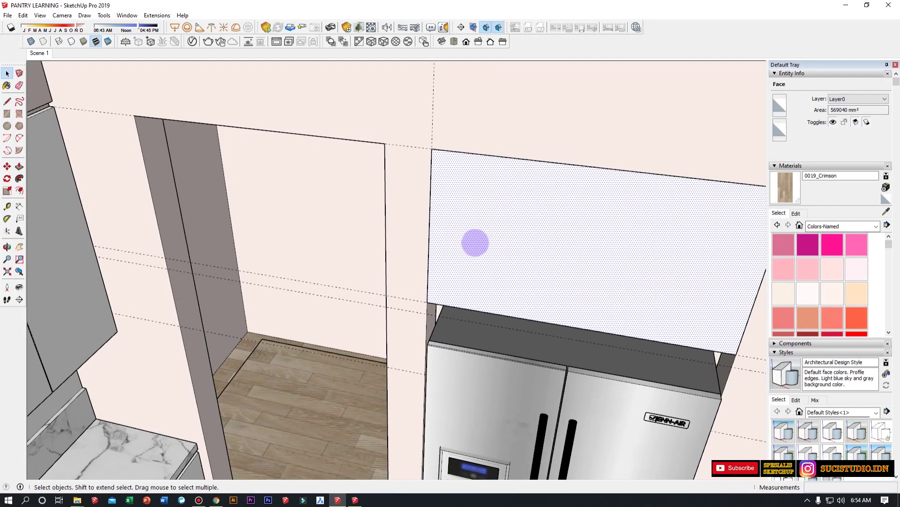
key(f)
click(457, 235)
click(459, 234)
Push the inner face back 300 mm to hollow out the cabinet box and make the box a group.
key(space)
click(460, 234)
key(p)
click(529, 271)
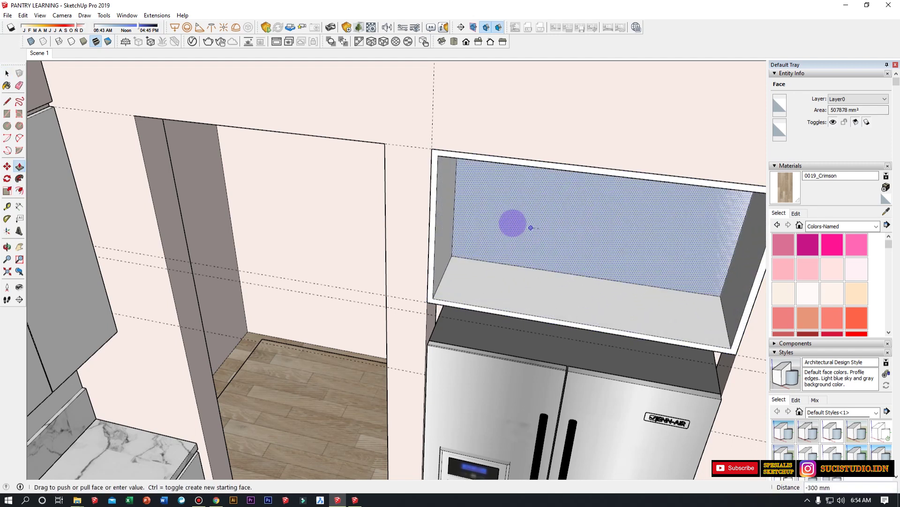
click(489, 222)
key(space)
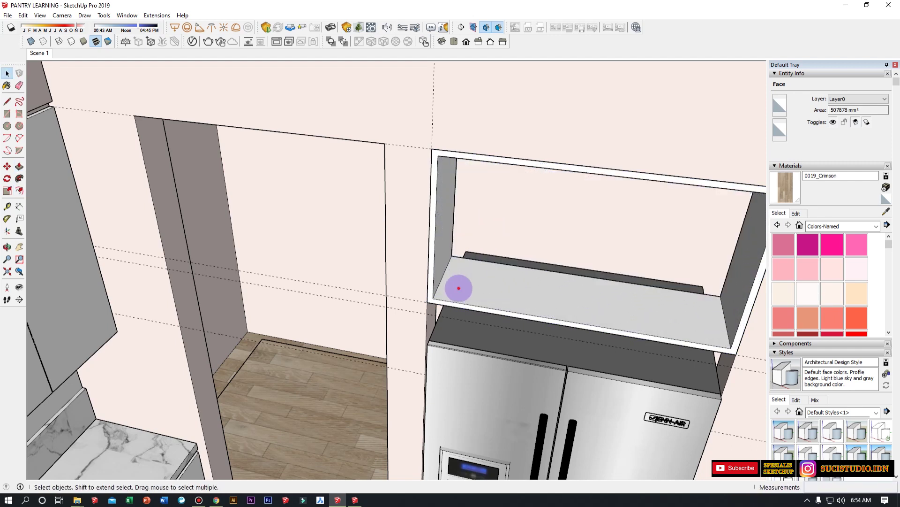
triple_click(458, 285)
key(ctrl+g)
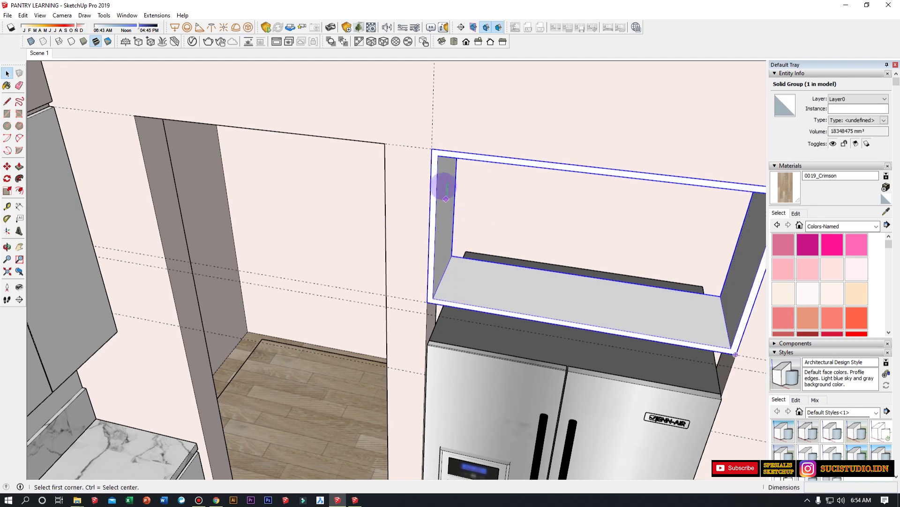
Draw a rectangle over the whole front of the cabinet box and extrude it 20 mm as a door panel.
key(r)
click(432, 149)
scroll(415, 206, down, 3)
scroll(617, 329, up, 2)
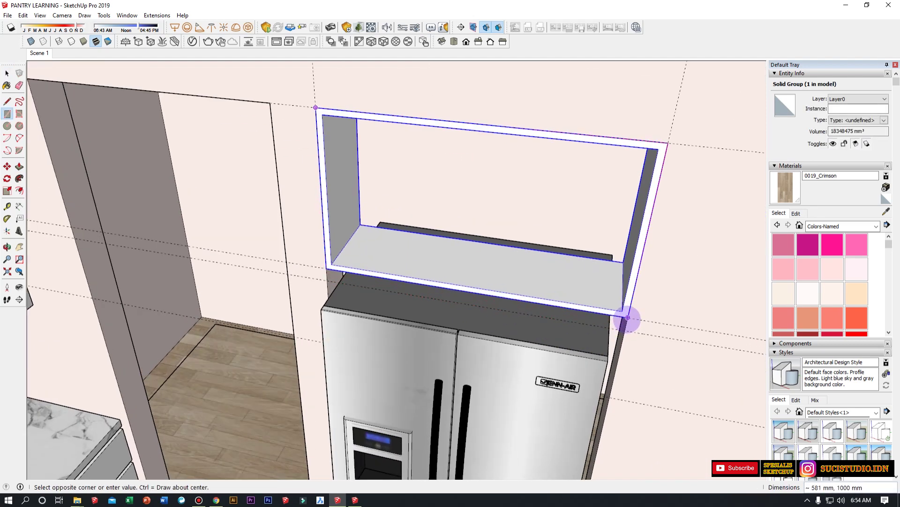
click(627, 315)
key(space)
click(484, 255)
middle_drag(502, 264, 476, 252)
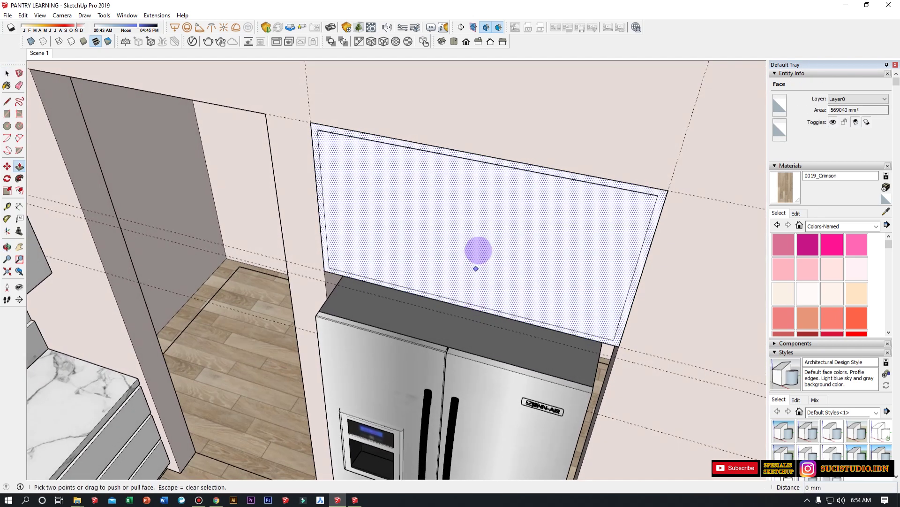
key(p)
key(Return)
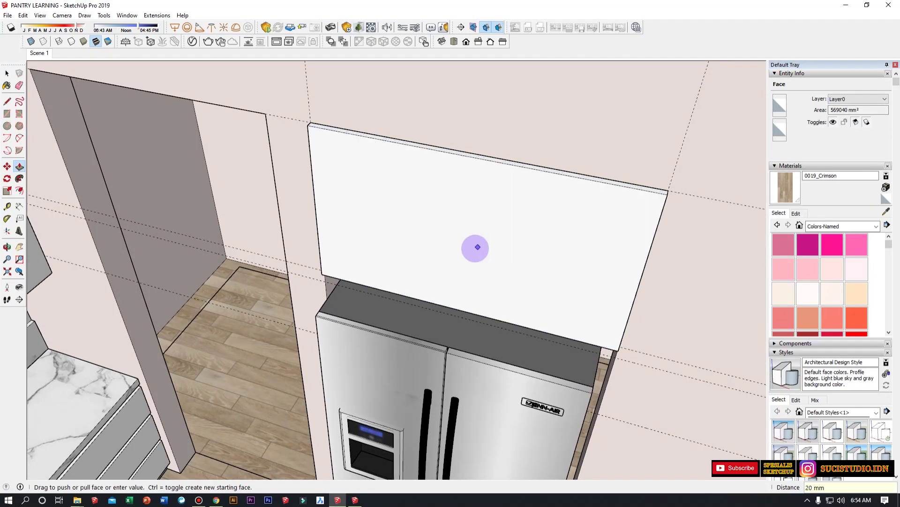
key(space)
Copy the door panel's side edge 500 mm to the panel's midpoint to split it into two doors.
middle_drag(474, 249, 339, 157)
drag(312, 117, 358, 249)
key(m)
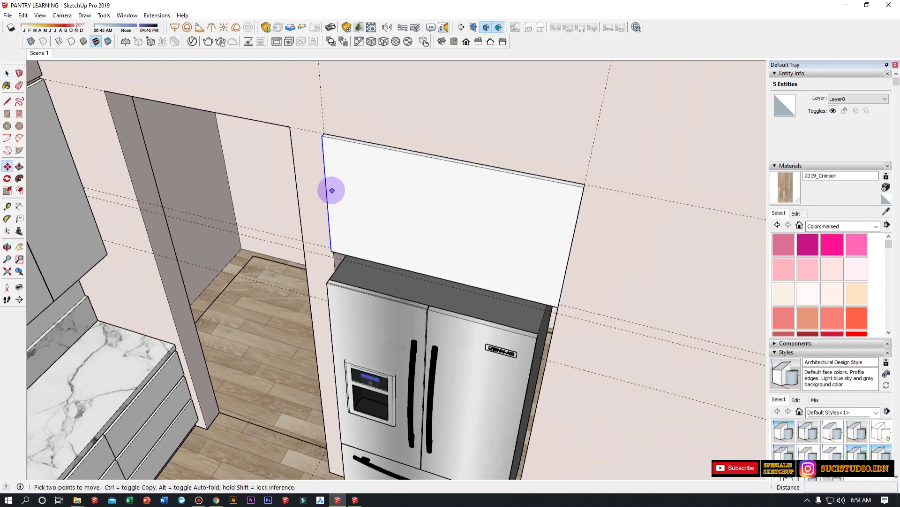
click(329, 188)
key(ctrl)
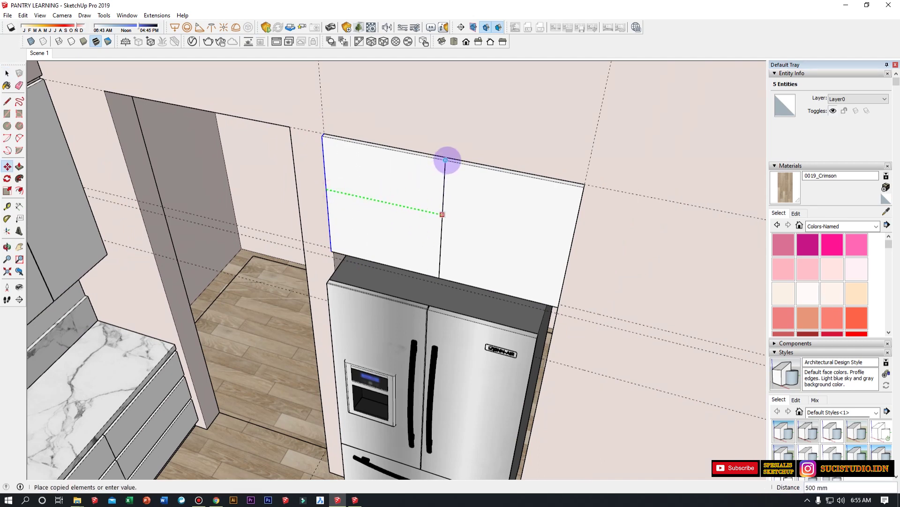
click(448, 160)
key(space)
Select the entire split door panel, make it a group and open the group for editing.
triple_click(489, 228)
middle_drag(489, 229, 484, 132)
click(470, 92)
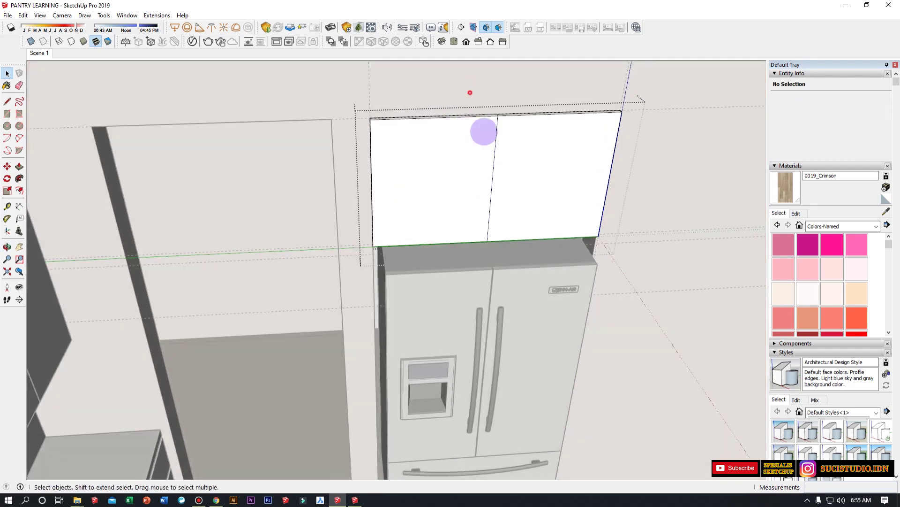
Copy the right door face of the cabinet above the refrigerator slightly sideways to outline a narrow gap between the doors.
scroll(508, 196, up, 3)
triple_click(507, 197)
key(m)
click(508, 197)
key(ctrl)
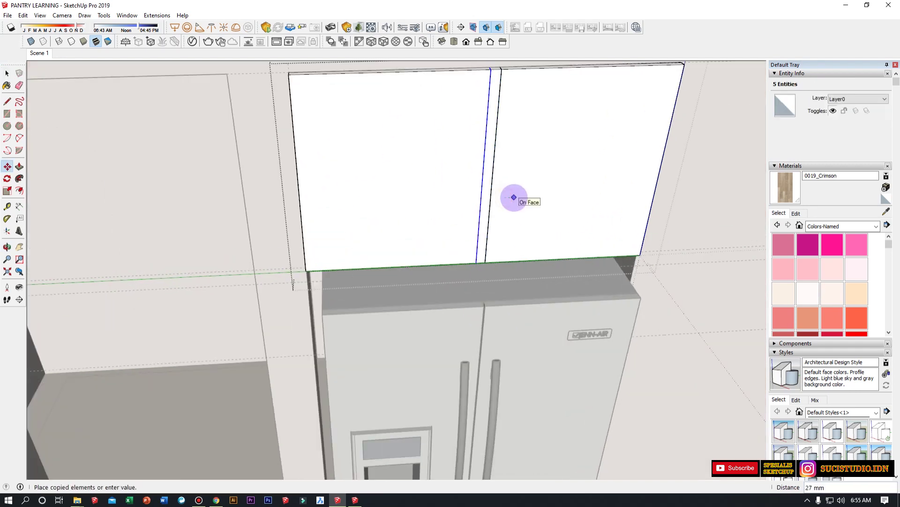
click(514, 197)
Try to extrude the narrow strip between the two doors outward by 15 mm.
scroll(476, 258, up, 5)
key(space)
key(p)
key(space)
scroll(467, 273, up, 1)
key(p)
click(464, 275)
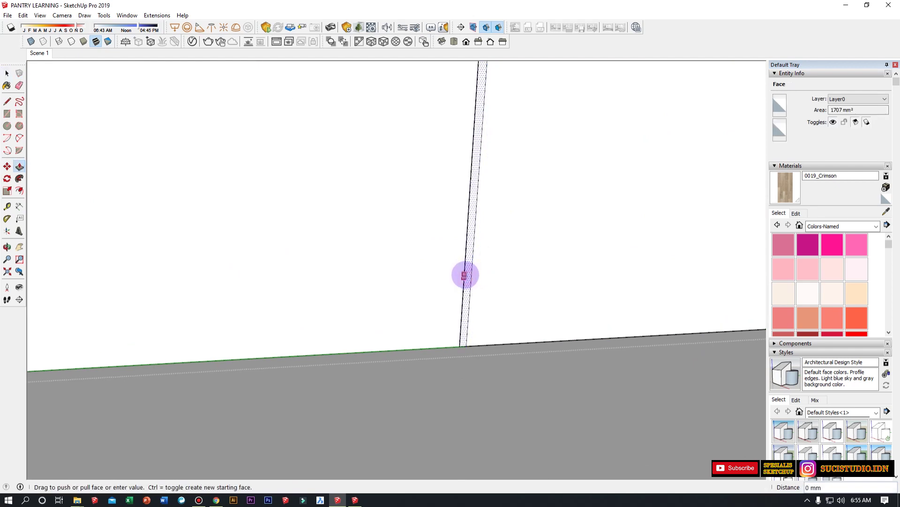
key(Return)
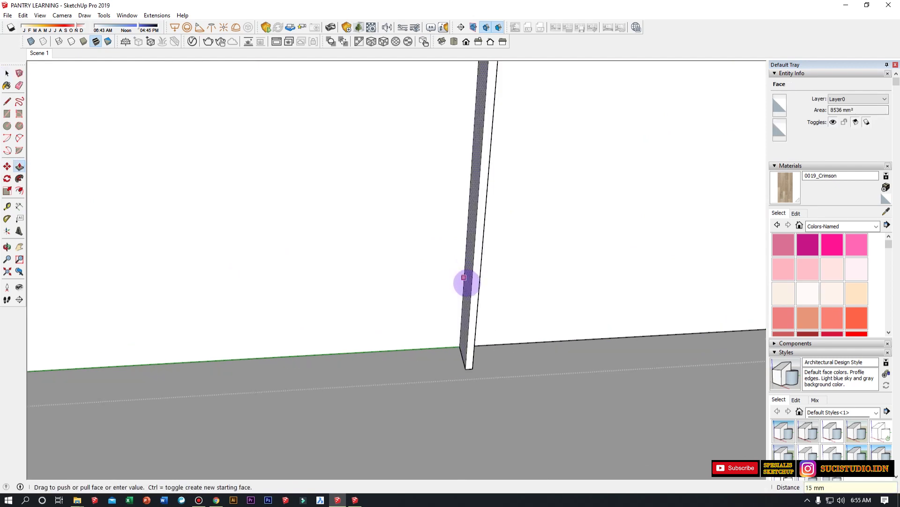
key(ctrl+z)
Push the narrow strip between the two doors inward to form a groove.
click(464, 277)
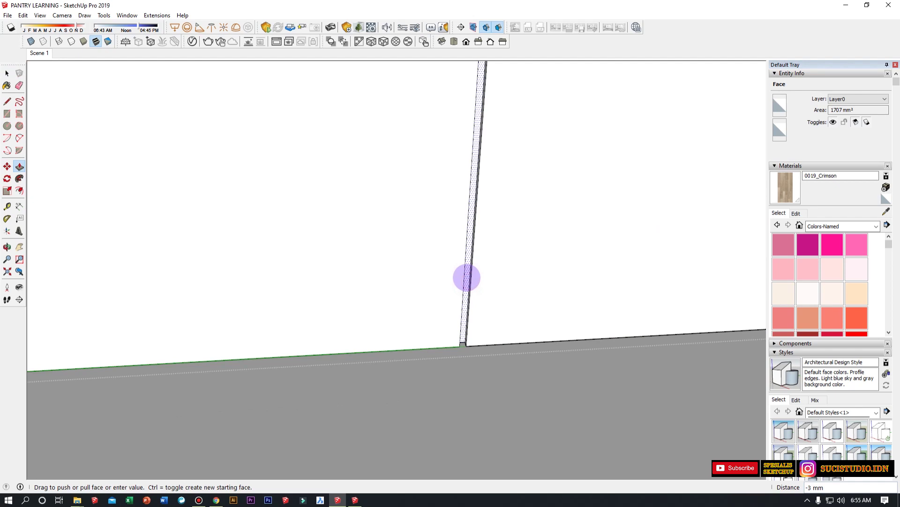
key(Return)
scroll(282, 343, down, 5)
key(space)
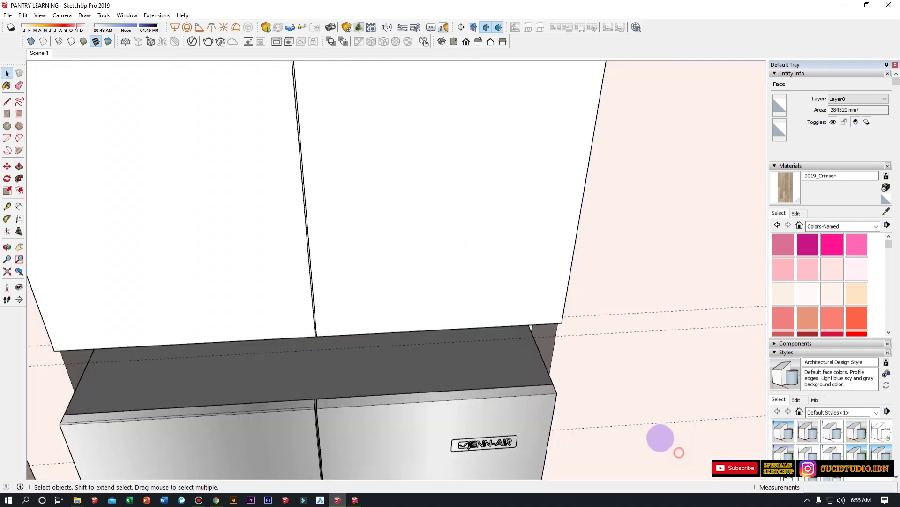
Select both groups of the cabinet above the refrigerator and shift them slightly toward the wall.
scroll(513, 329, up, 3)
middle_drag(512, 330, 416, 322)
click(436, 267)
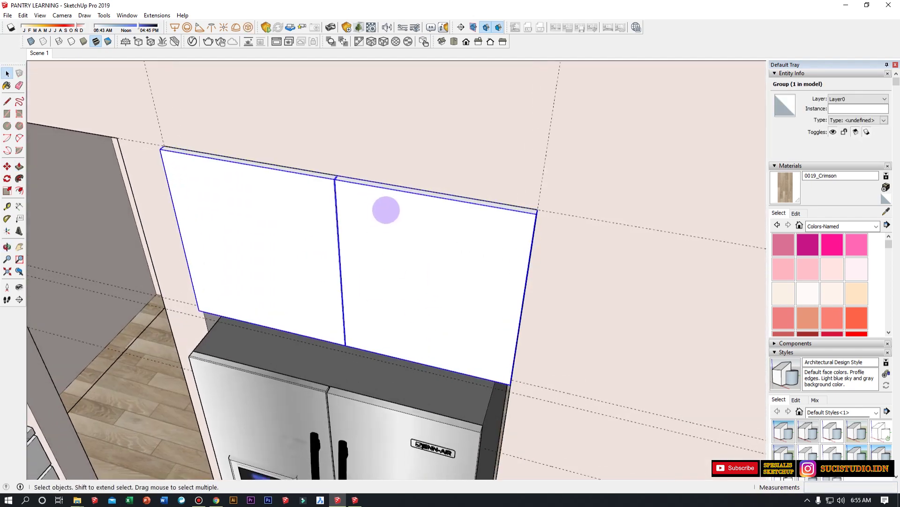
scroll(375, 282, up, 5)
scroll(367, 332, down, 5)
middle_drag(345, 101, 434, 408)
ctrl+click(553, 254)
key(m)
click(426, 413)
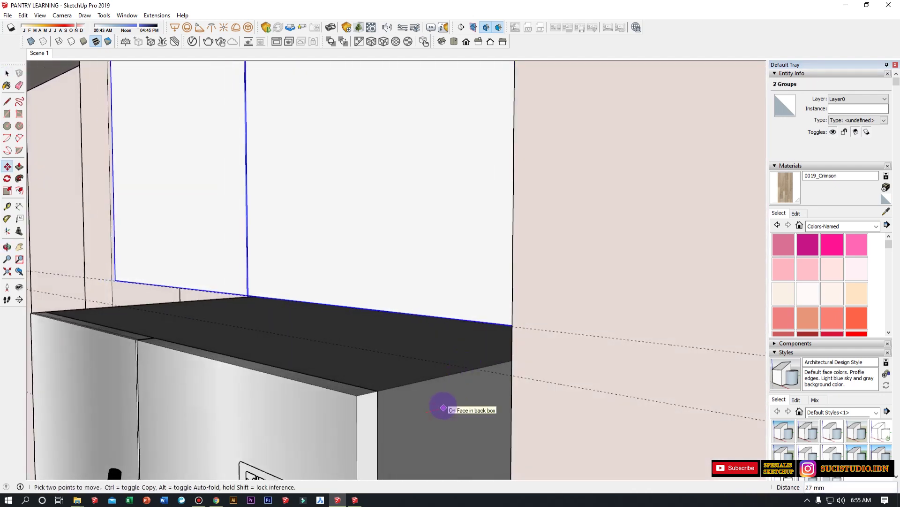
key(Escape)
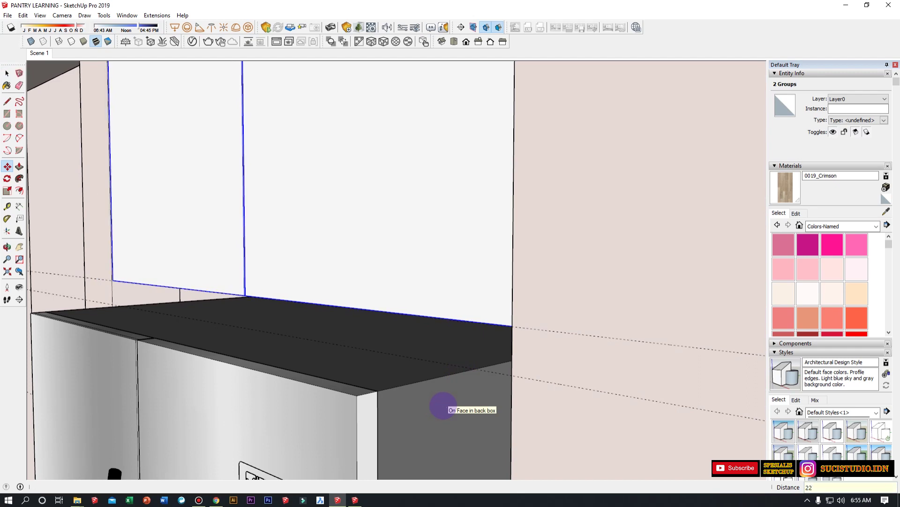
click(424, 414)
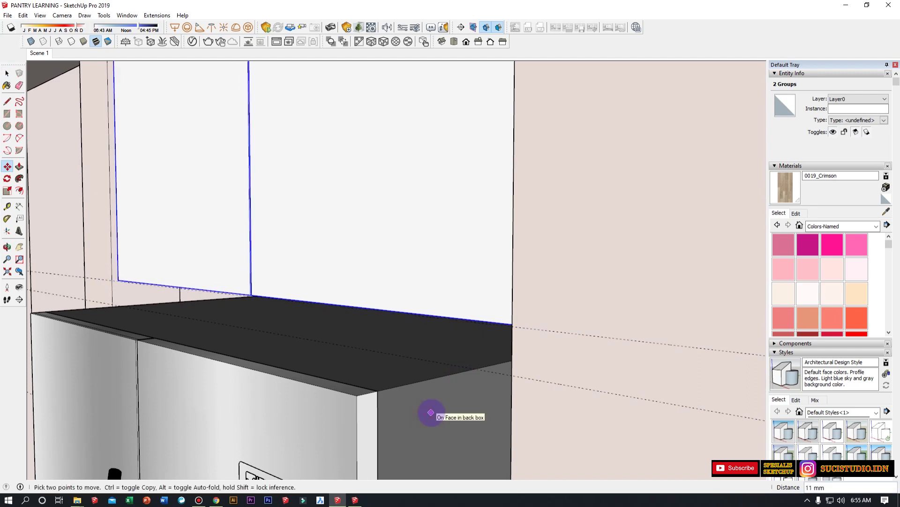
Reposition both cabinet groups above the refrigerator so their fronts stand slightly out from the wall.
middle_drag(431, 413, 227, 281)
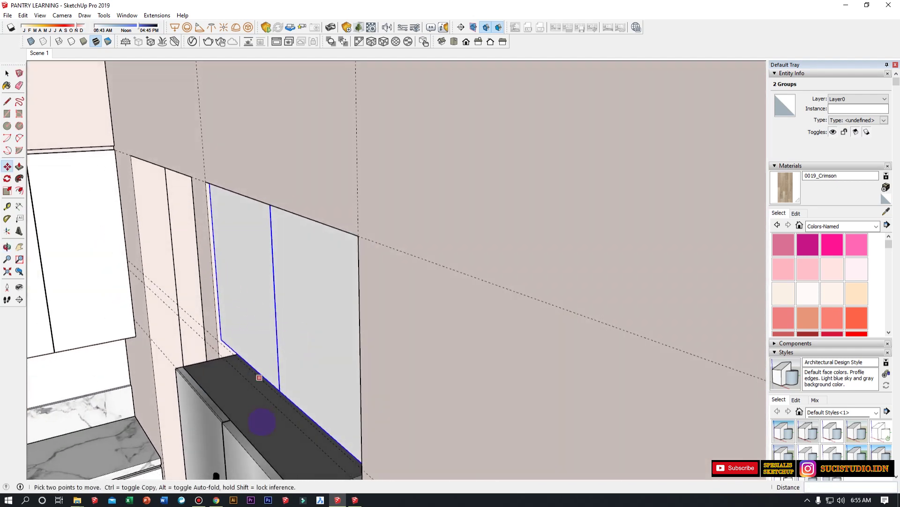
scroll(215, 316, up, 4)
click(211, 292)
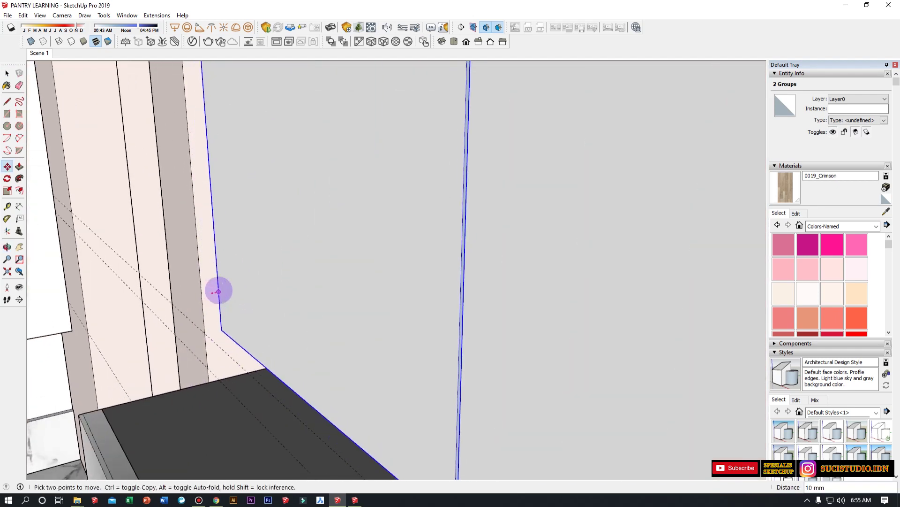
middle_drag(267, 327, 476, 310)
scroll(375, 330, down, 4)
scroll(342, 337, up, 3)
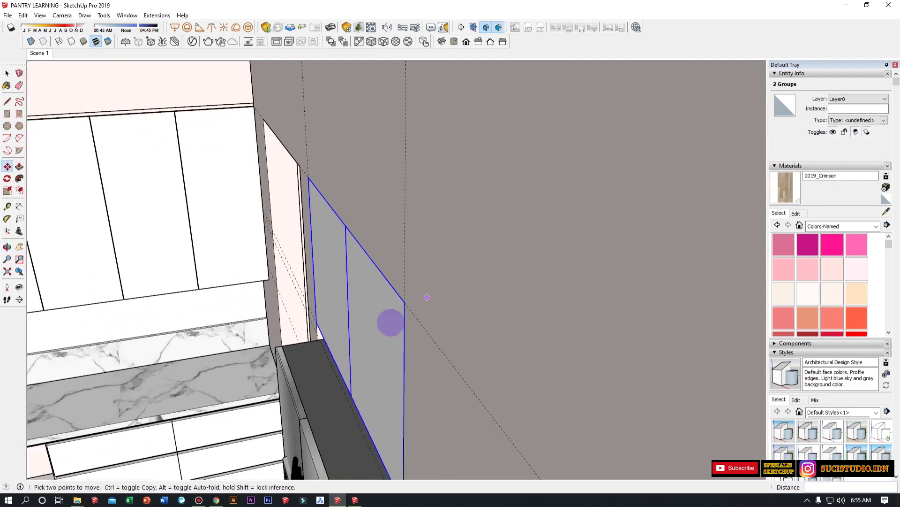
scroll(301, 372, up, 1)
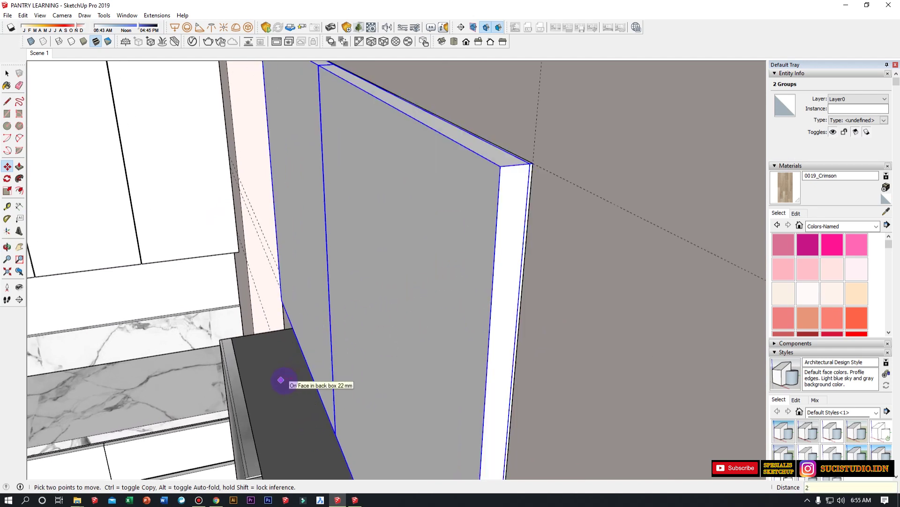
Paint the cabinet above the refrigerator with the wall cabinets' white material and rename that material 0020_Red DUCO.
scroll(507, 306, down, 8)
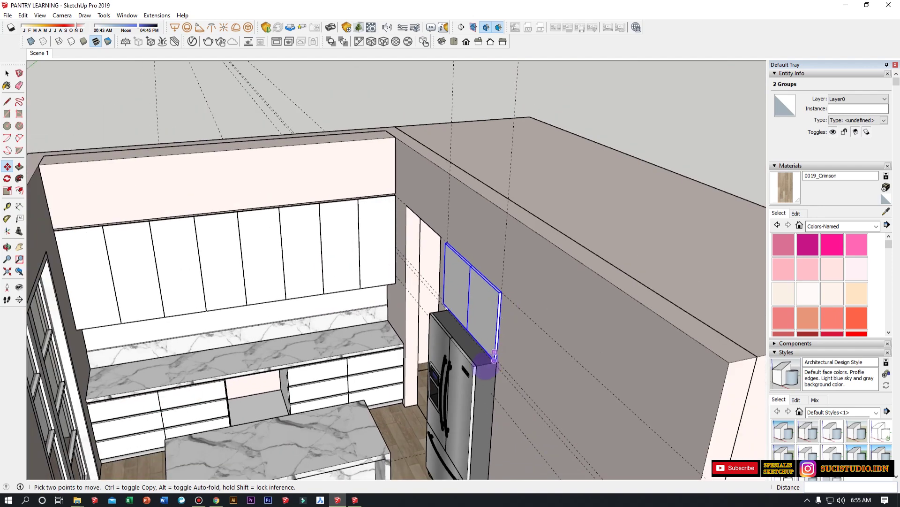
mouse_move(486, 367)
middle_down()
mouse_move(462, 311)
mouse_move(466, 276)
mouse_move(492, 324)
mouse_move(595, 325)
middle_up()
click(886, 199)
click(370, 251)
click(474, 260)
click(847, 176)
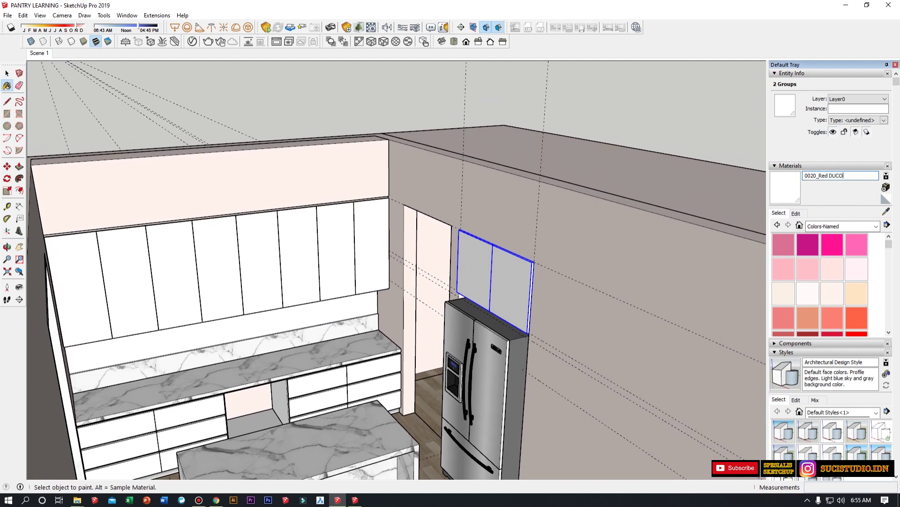
Compare the modelled kitchen with the reference photo, examining the wall cabinets, backsplash and countertop.
scroll(375, 195, down, 5)
mouse_move(375, 195)
middle_down()
mouse_move(372, 249)
mouse_move(317, 177)
middle_up()
key(space)
click(334, 131)
scroll(353, 281, up, 10)
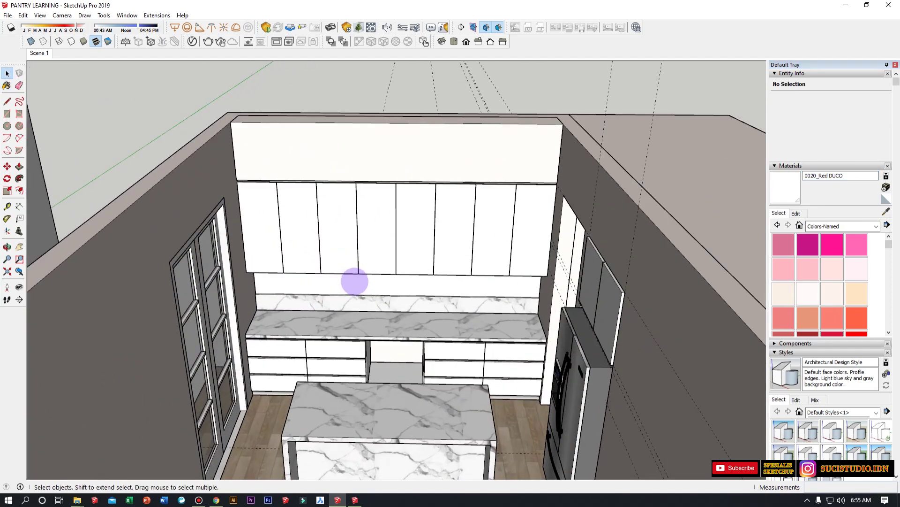
scroll(555, 243, down, 6)
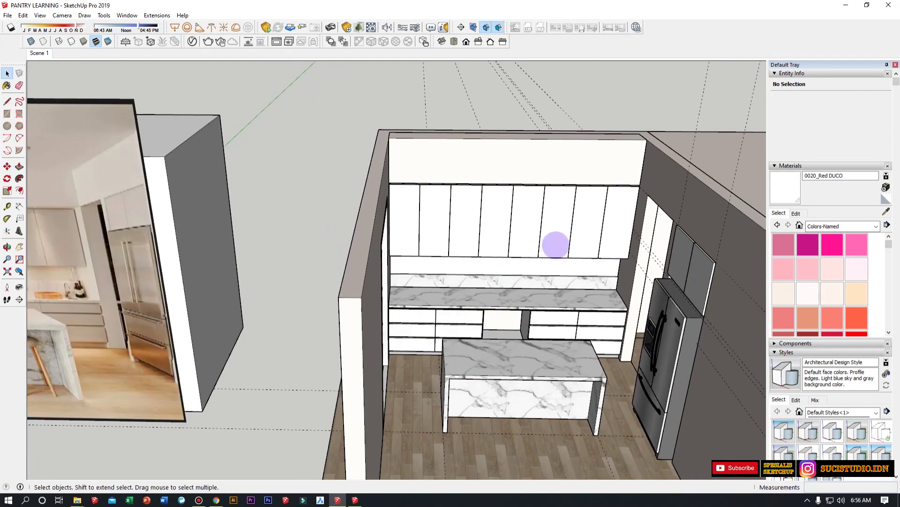
scroll(275, 269, up, 8)
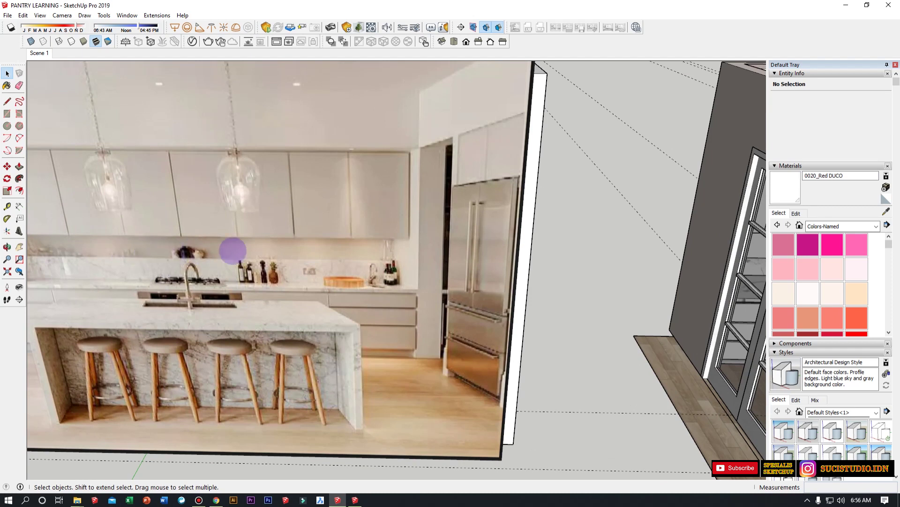
scroll(216, 239, down, 1)
scroll(216, 239, down, 2)
middle_drag(261, 221, 520, 255)
Paint the wall panel above the marble backsplash with the 0020_Red DUCO material.
scroll(632, 229, up, 6)
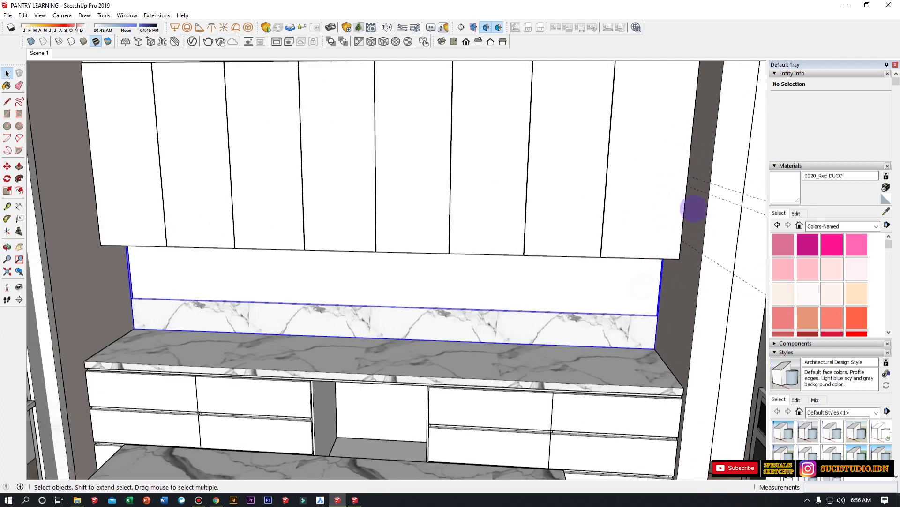
double_click(629, 282)
key(b)
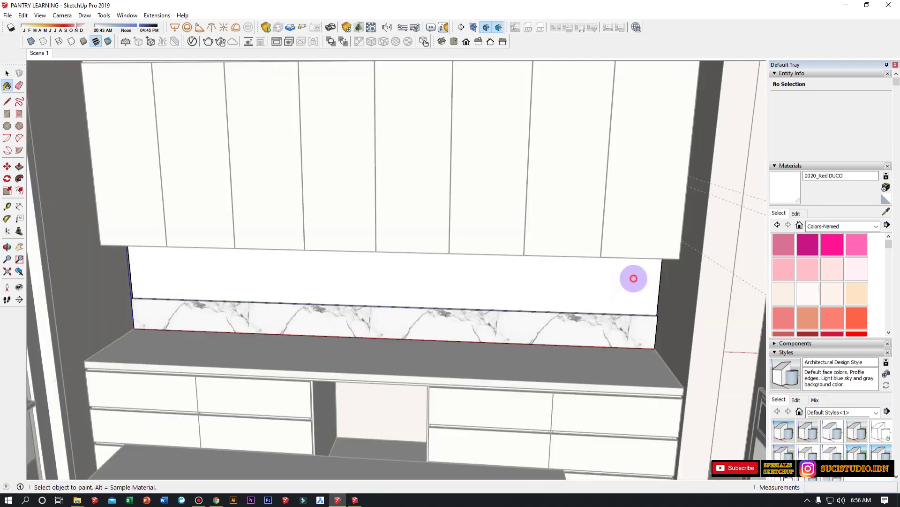
key(space)
scroll(469, 234, down, 10)
key(Escape)
Delete the leftover guide lines extending beyond the kitchen walls.
drag(532, 125, 444, 153)
key(Delete)
scroll(474, 290, down, 5)
middle_drag(476, 294, 524, 387)
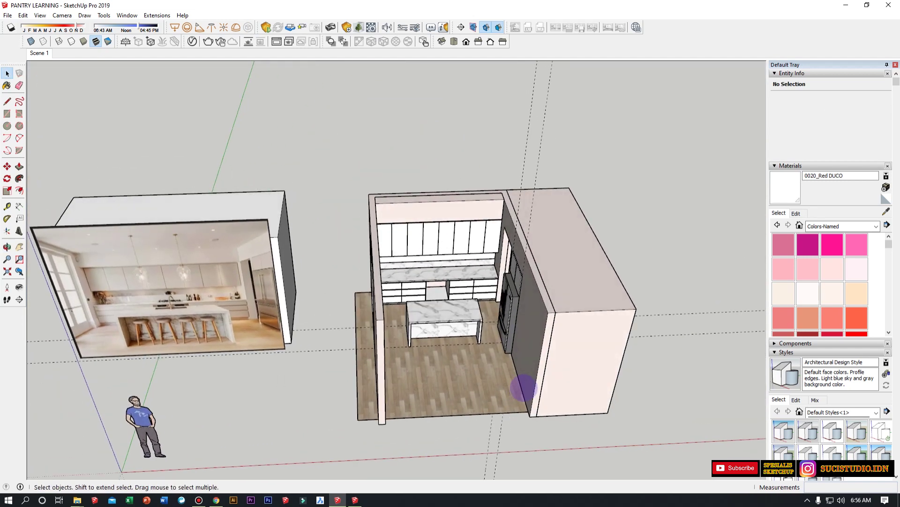
scroll(535, 304, up, 5)
drag(501, 113, 505, 134)
key(Delete)
scroll(408, 267, up, 2)
Switch to the DECOR FOR KICHEN model and move its window aside so the pantry model is accessible.
click(355, 499)
drag(282, 125, 361, 107)
double_click(361, 107)
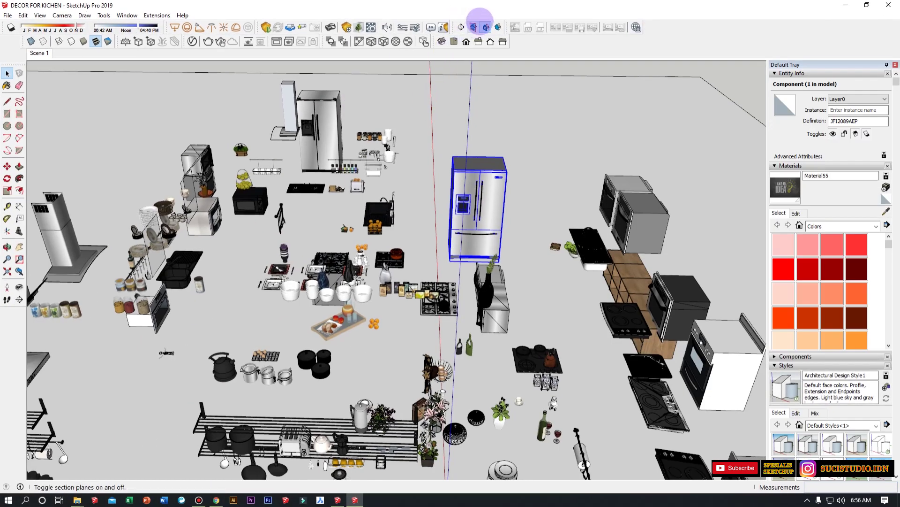
double_click(497, 6)
click(714, 33)
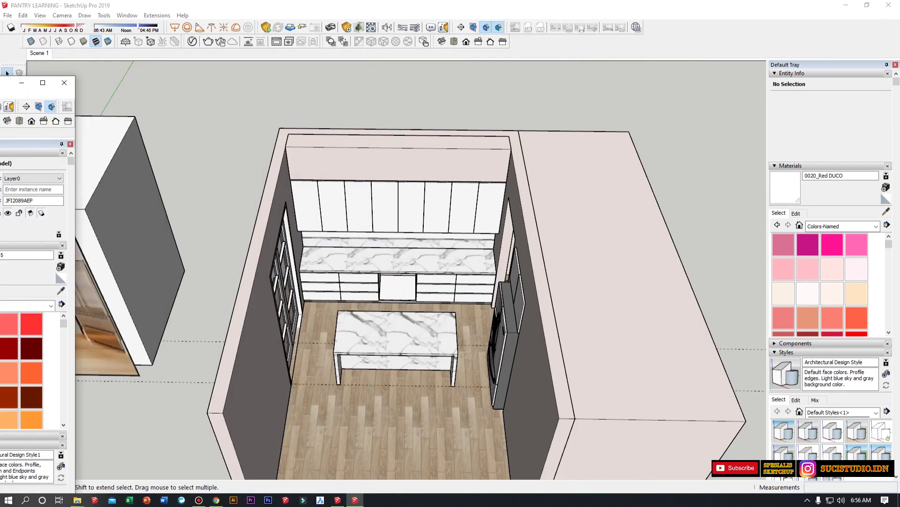
Bring the CGS990SETSS_DC#1 range from the decor model into the pantry model at the base cabinet opening.
scroll(358, 255, up, 5)
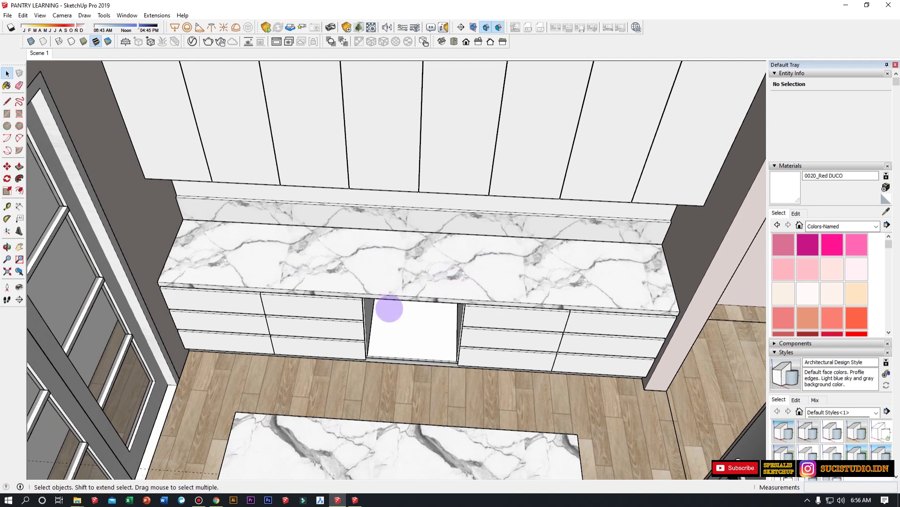
middle_drag(386, 299, 398, 240)
scroll(411, 255, up, 5)
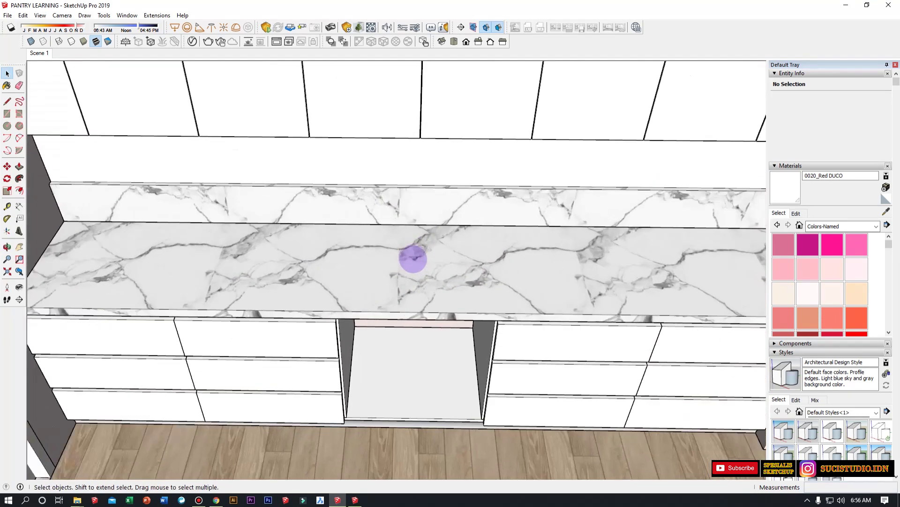
key(alt+Tab)
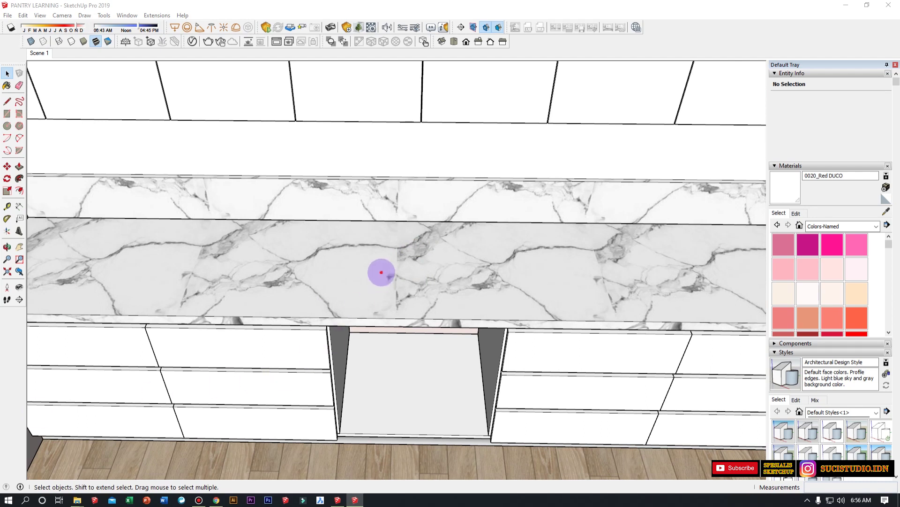
click(380, 272)
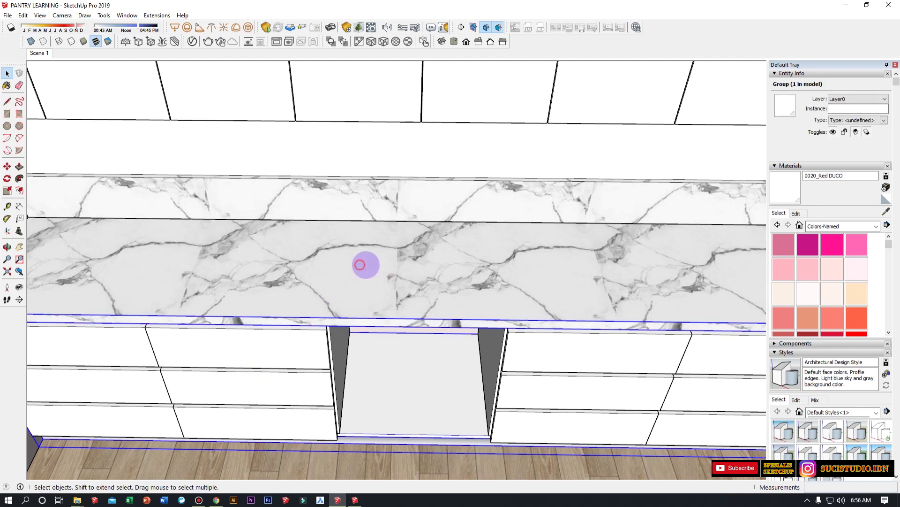
scroll(399, 279, up, 2)
scroll(385, 285, down, 4)
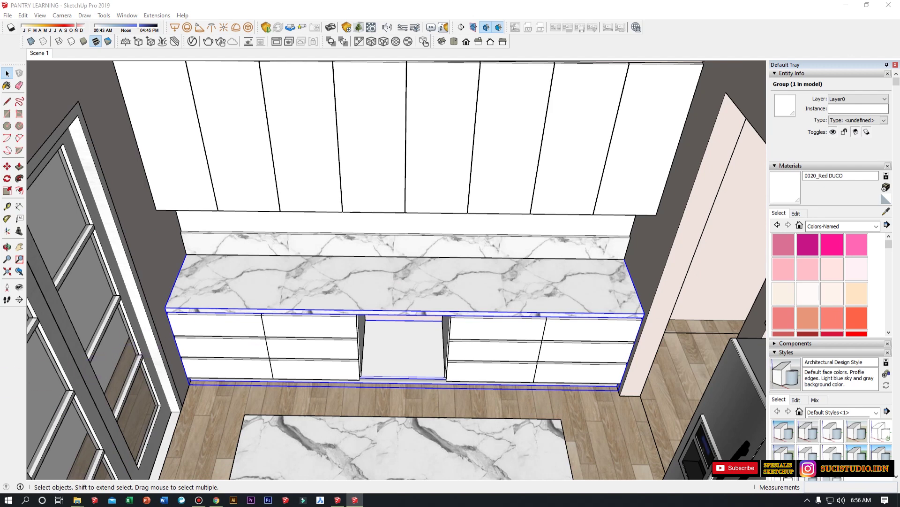
scroll(403, 331, up, 3)
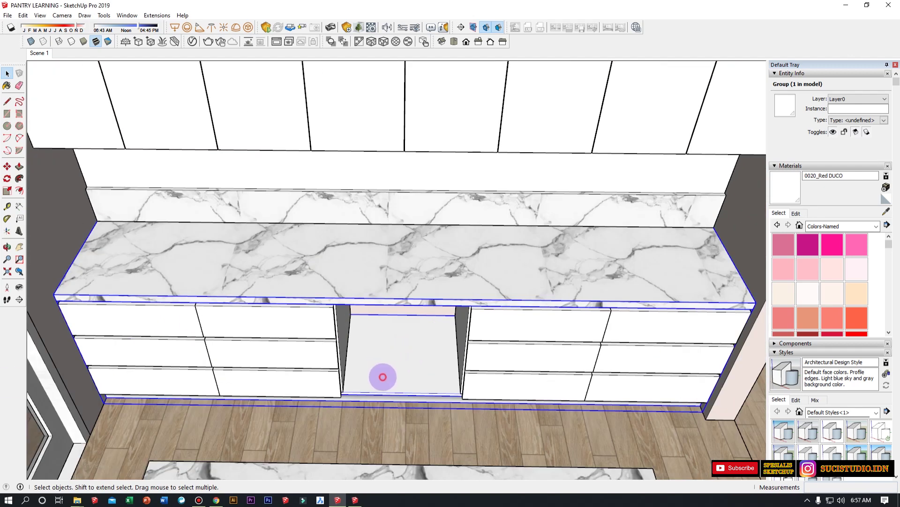
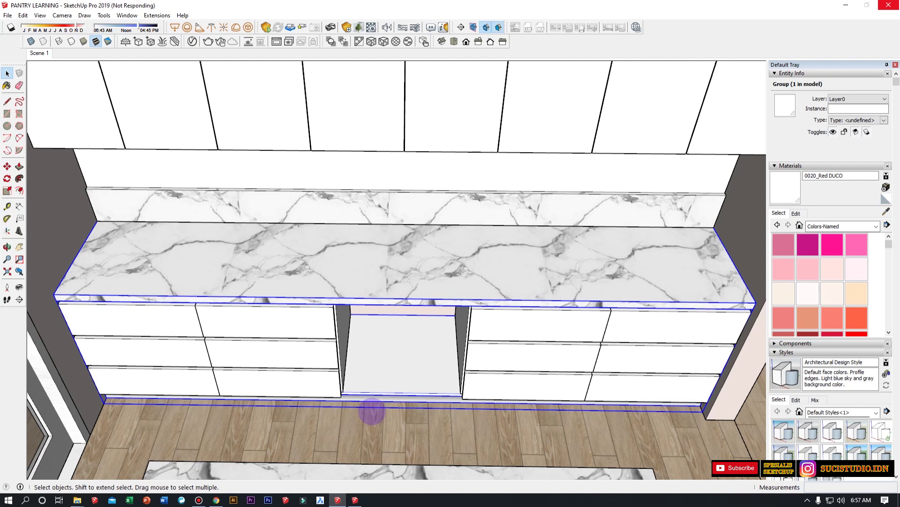
key(m)
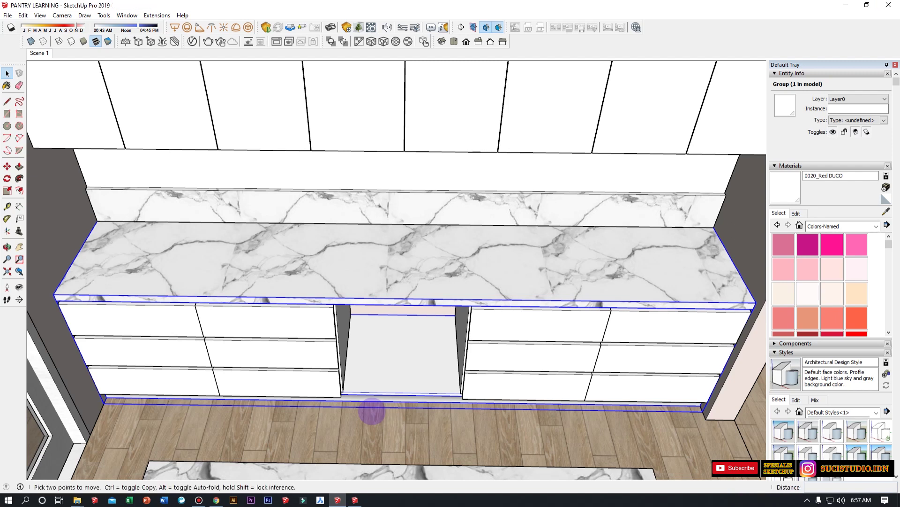
scroll(371, 411, down, 2)
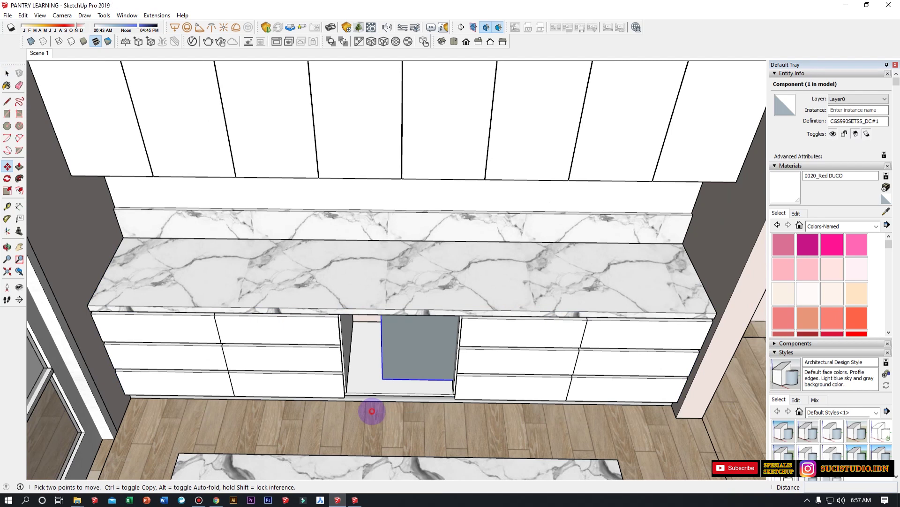
Rotate the range 180 degrees so its front faces the room.
key(space)
key(q)
click(382, 416)
click(412, 416)
text(180)
key(Return)
key(space)
Move the range into the opening between the base cabinets, aligning it with the drawer fronts.
middle_drag(394, 270, 385, 337)
scroll(398, 412, up, 5)
key(m)
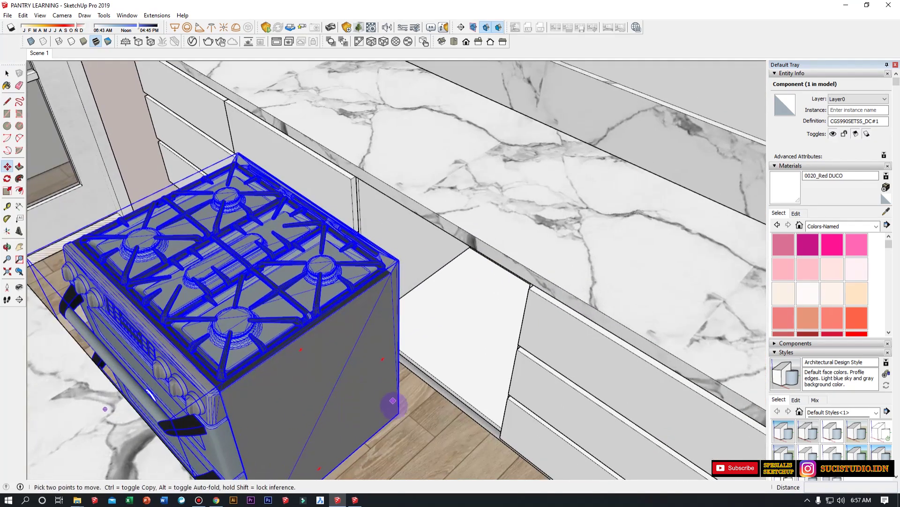
click(398, 413)
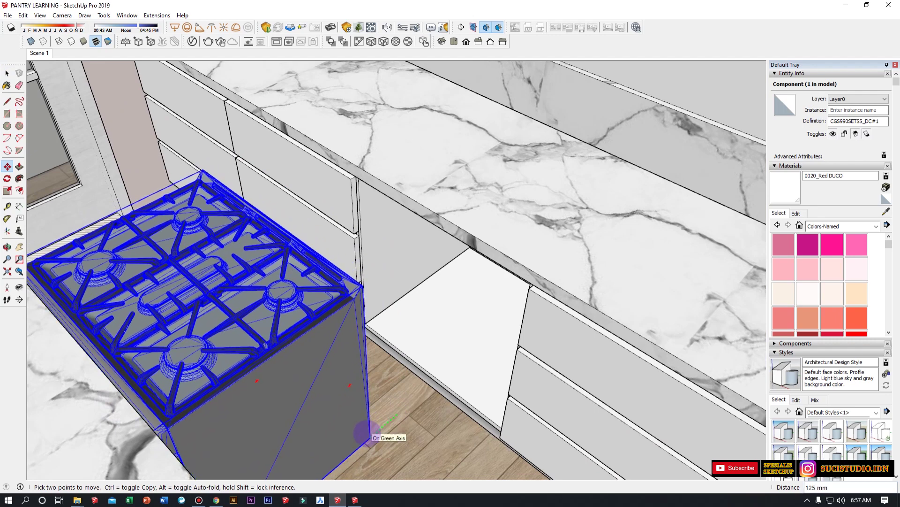
click(599, 216)
middle_drag(347, 263, 520, 322)
click(439, 381)
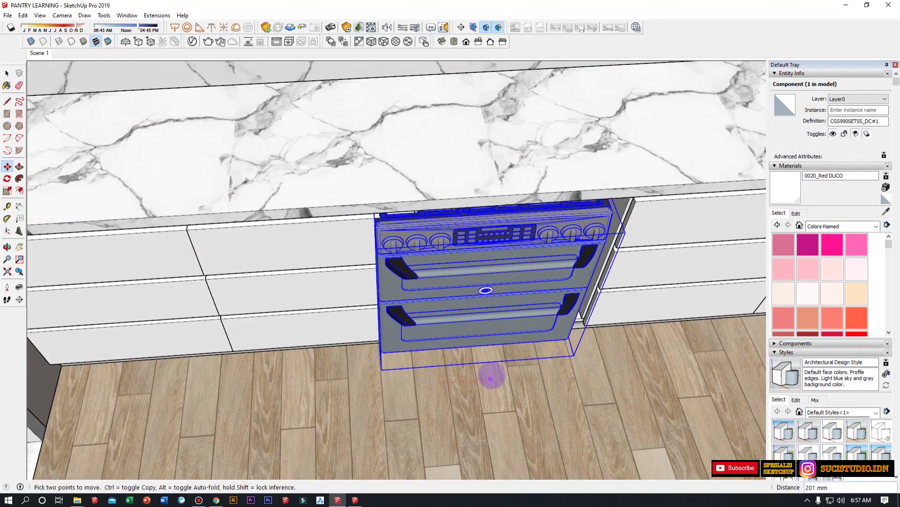
click(519, 370)
Scale the range's height by about 1.06 so its top reaches the countertop surface.
middle_drag(345, 375, 452, 321)
key(s)
drag(436, 256, 437, 247)
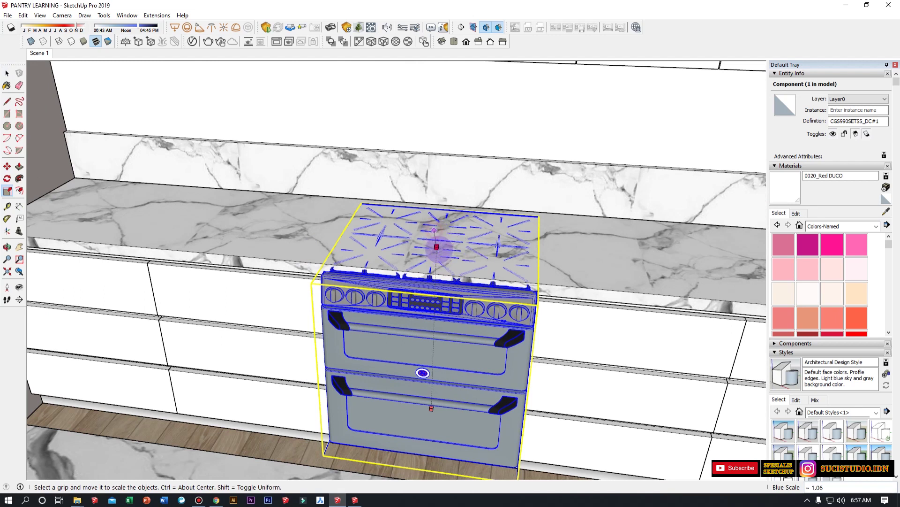
click(433, 230)
key(space)
middle_drag(433, 232, 617, 311)
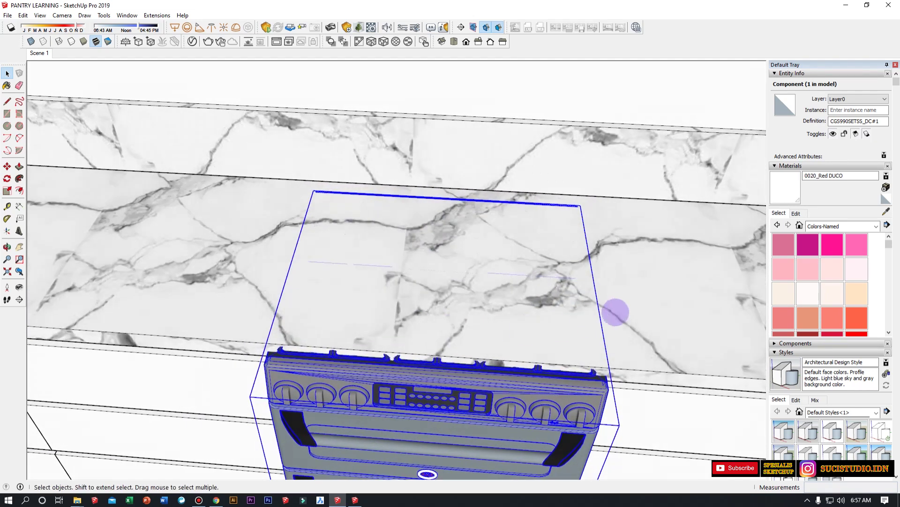
key(ctrl+z)
Draw a rectangle of about 660 by 512 mm on the countertop above the range and push it through the 40 mm slab.
key(r)
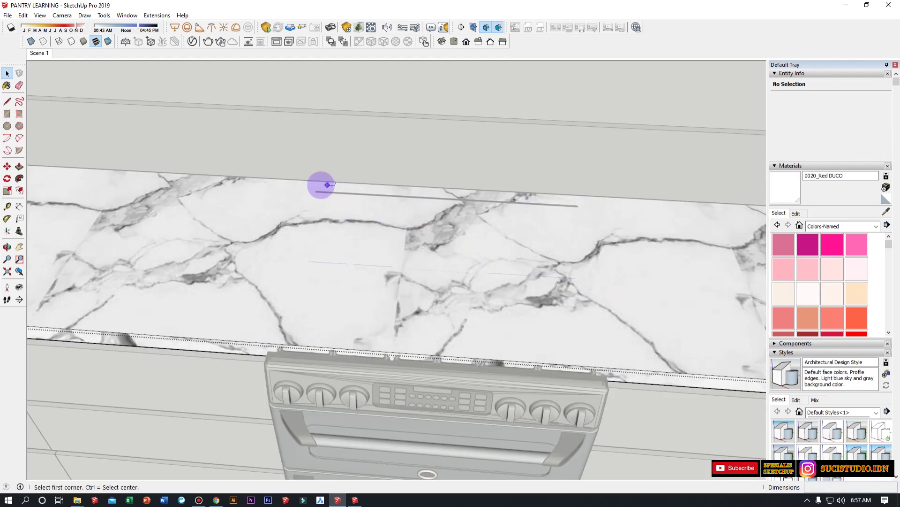
click(316, 185)
click(598, 355)
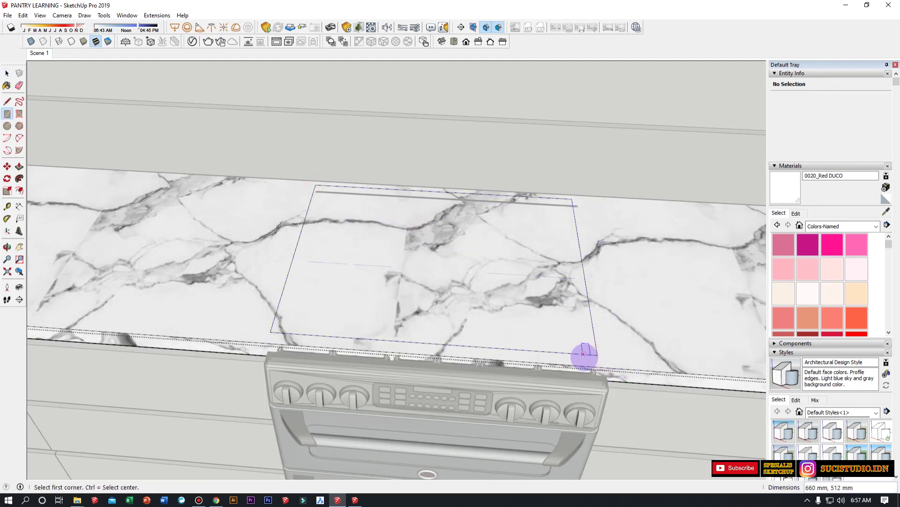
key(p)
click(516, 292)
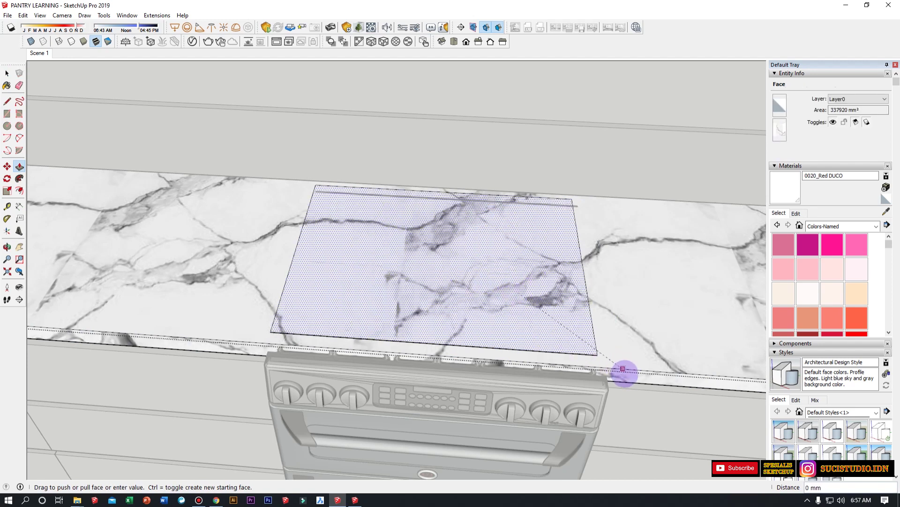
click(628, 378)
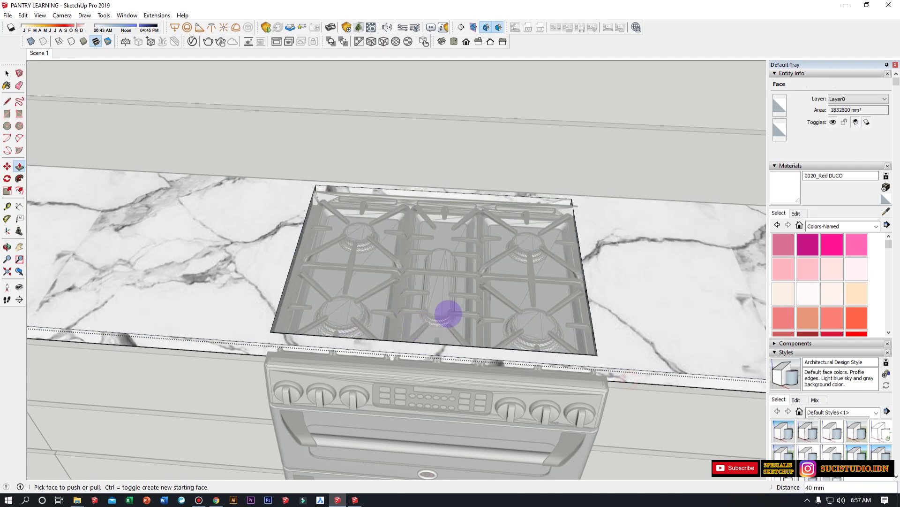
Extend the cooktop cutout through the countertop's front edge and erase the leftover edge there.
scroll(380, 316, up, 5)
middle_drag(380, 316, 656, 324)
click(656, 323)
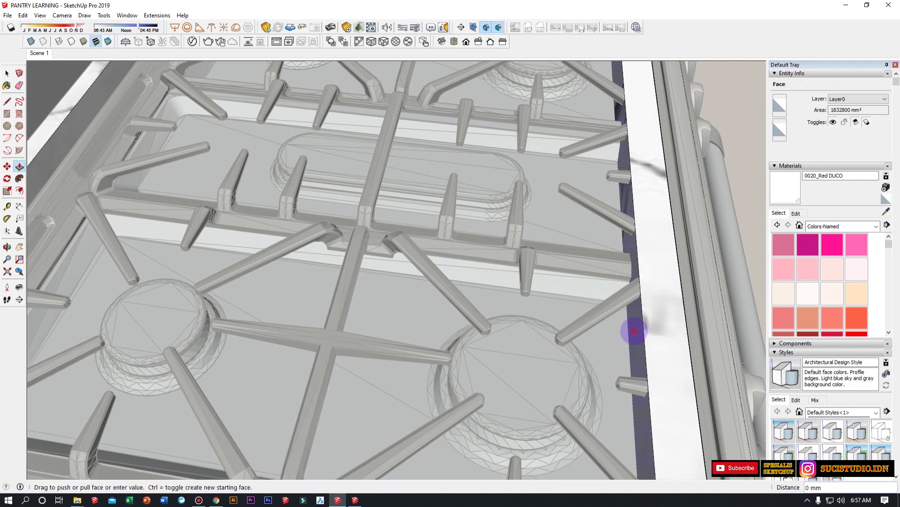
click(680, 334)
click(679, 338)
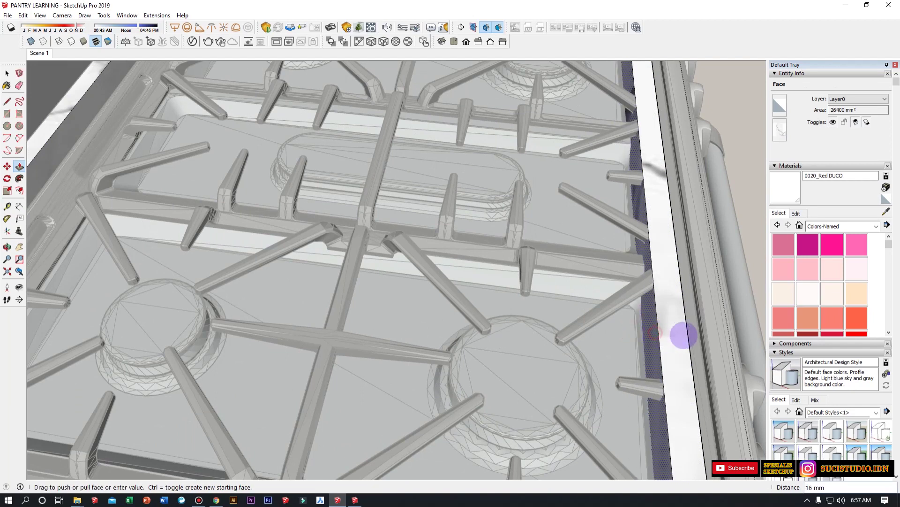
click(691, 337)
key(e)
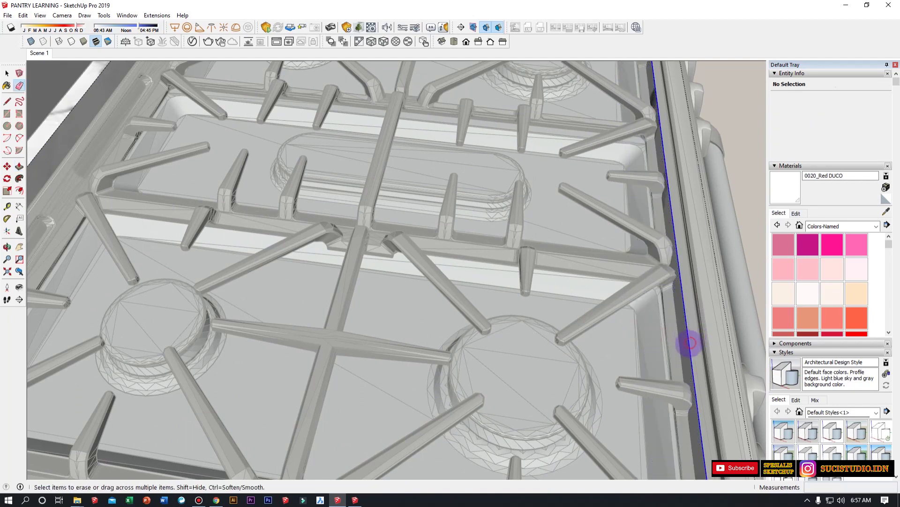
scroll(354, 272, down, 5)
mouse_move(354, 272)
middle_down()
mouse_move(287, 279)
mouse_move(359, 265)
middle_up()
scroll(359, 265, down, 3)
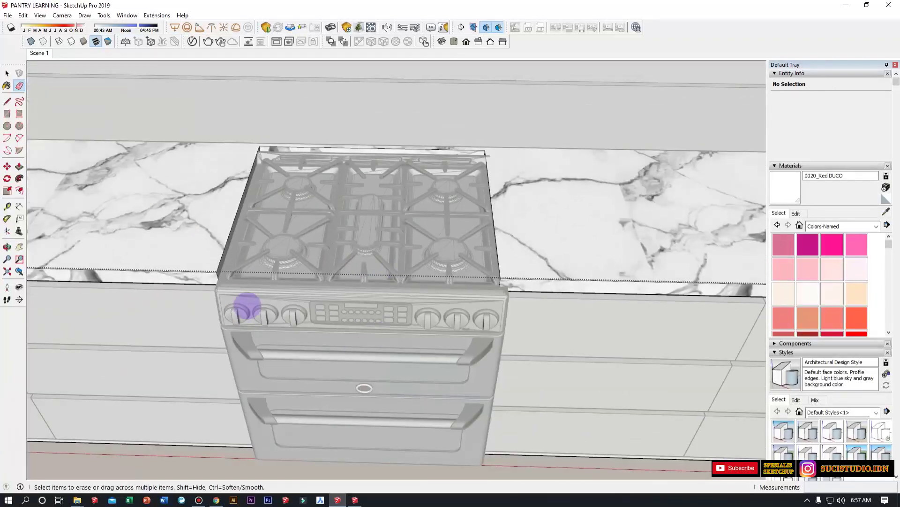
Push the side face of the countertop cutout to fit the range and close the countertop group.
middle_drag(239, 295, 569, 244)
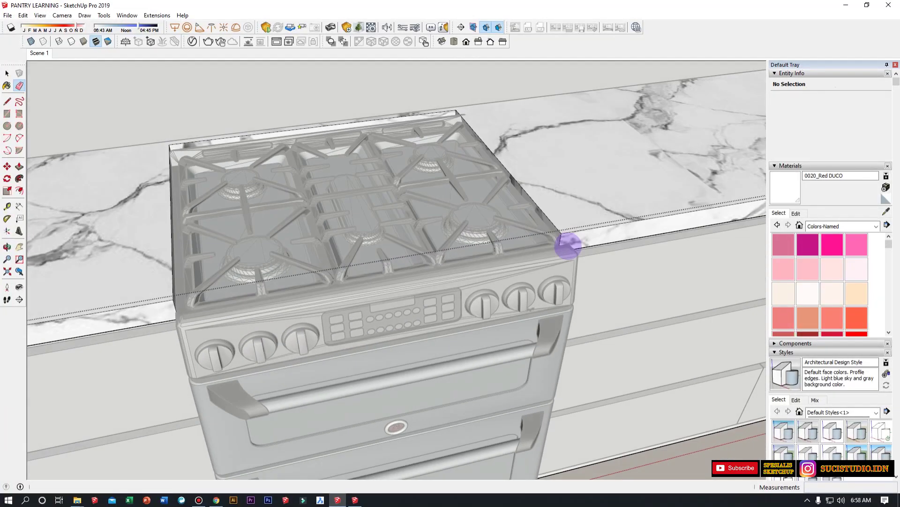
scroll(539, 221, up, 3)
key(p)
click(545, 224)
click(562, 237)
scroll(511, 238, down, 4)
middle_drag(187, 237, 145, 220)
scroll(145, 221, down, 2)
key(space)
click(619, 444)
scroll(430, 299, down, 3)
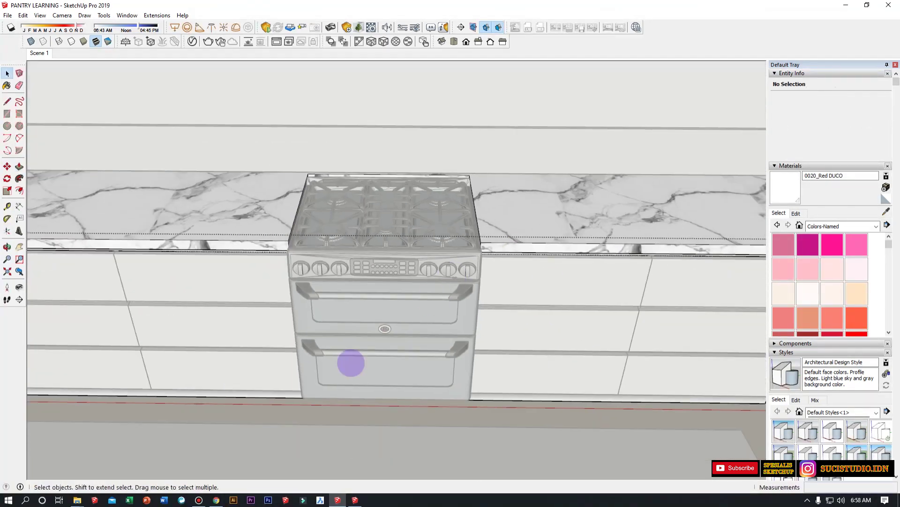
click(169, 441)
Move the range slightly so it fits neatly inside the countertop cutout.
scroll(416, 293, up, 1)
scroll(416, 300, down, 1)
middle_drag(518, 147, 352, 312)
scroll(351, 312, up, 2)
key(m)
click(434, 348)
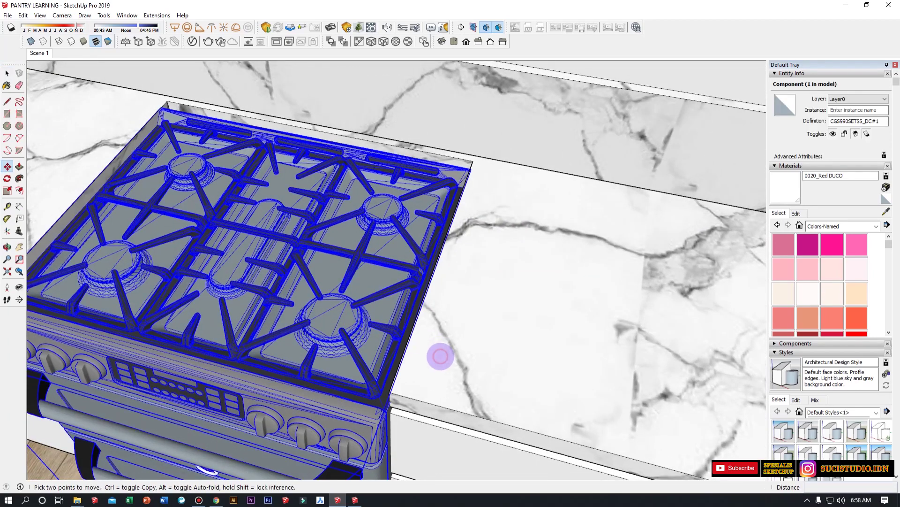
click(440, 349)
key(space)
scroll(489, 200, down, 3)
middle_drag(490, 200, 473, 154)
Bring the red enamelled pot from the decor model into the pantry model and position it on the range's front-left burner.
key(alt+Tab)
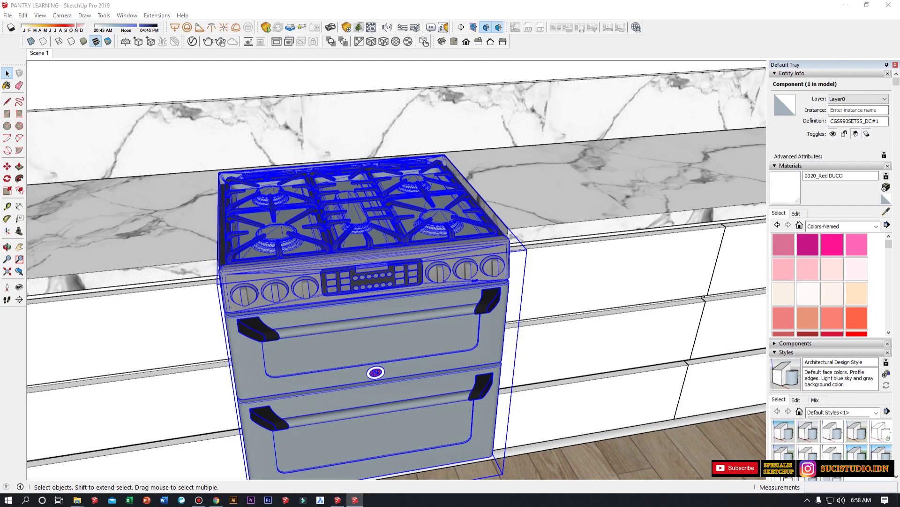
scroll(254, 282, up, 3)
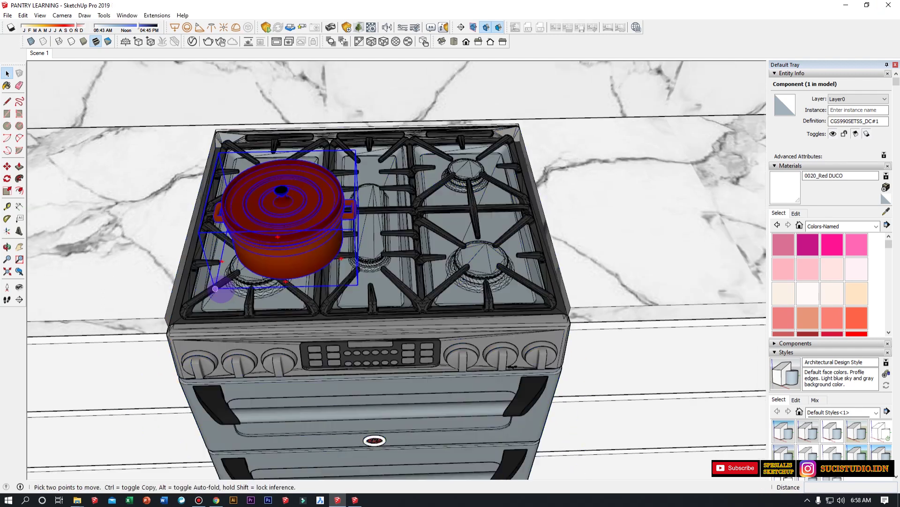
click(278, 296)
key(m)
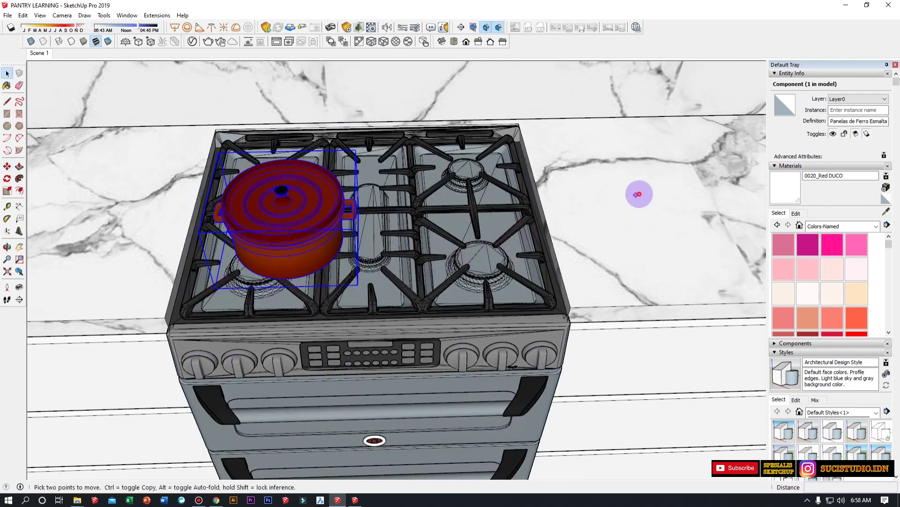
click(638, 194)
click(616, 208)
key(space)
scroll(610, 213, down, 8)
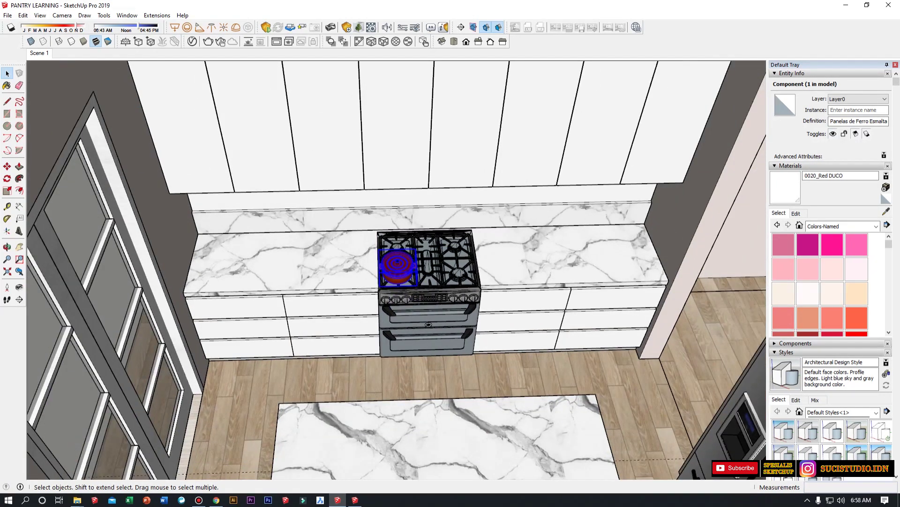
Bring the kitchen sink component from the decor model into the pantry model and place it on the island.
key(alt+Tab)
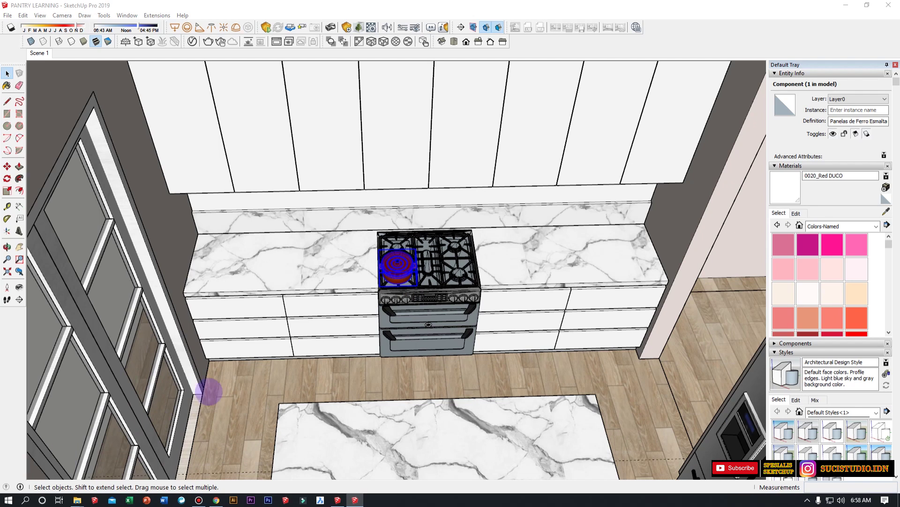
click(316, 279)
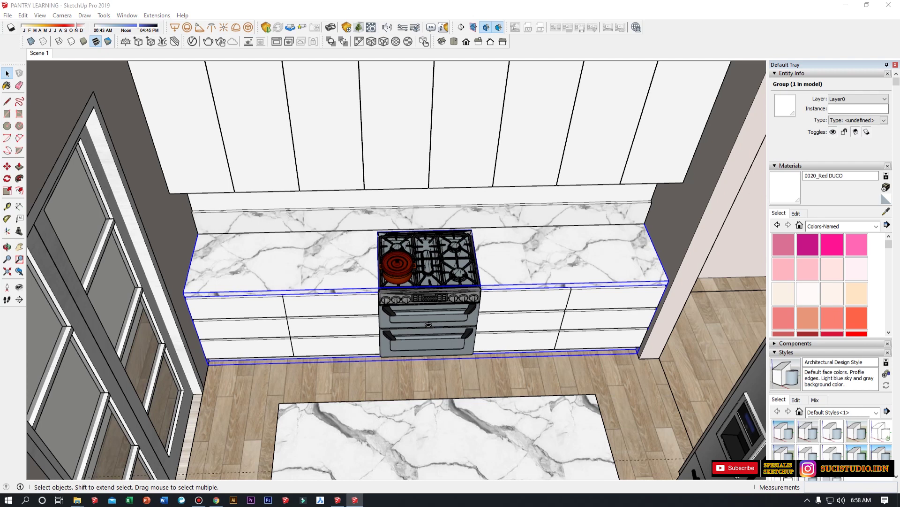
scroll(453, 340, down, 5)
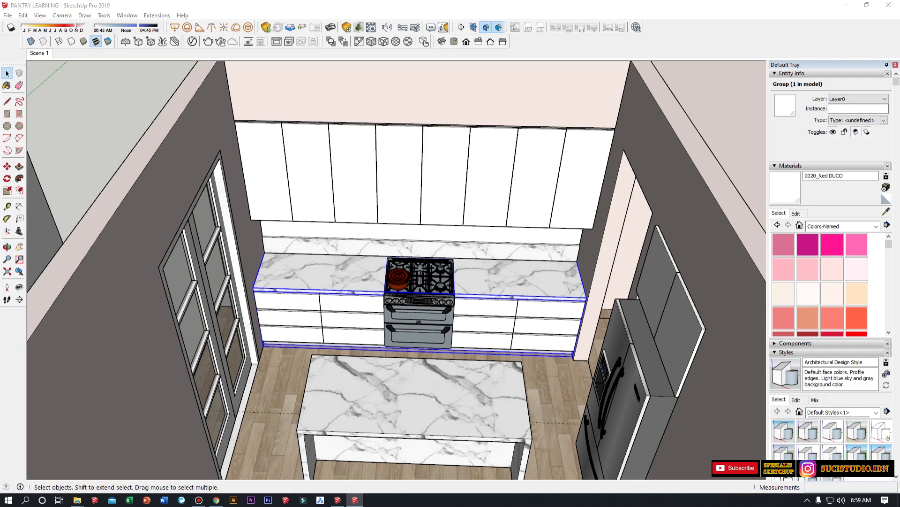
click(408, 382)
scroll(401, 412, up, 4)
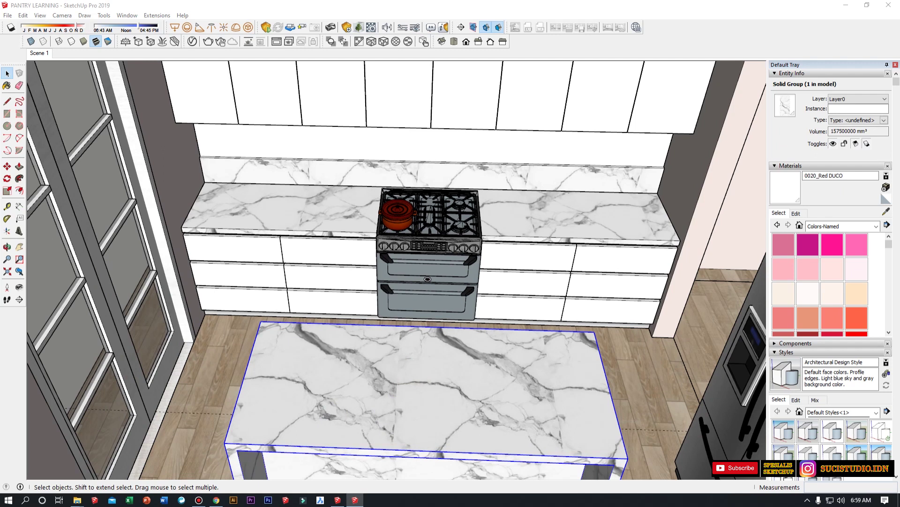
click(443, 407)
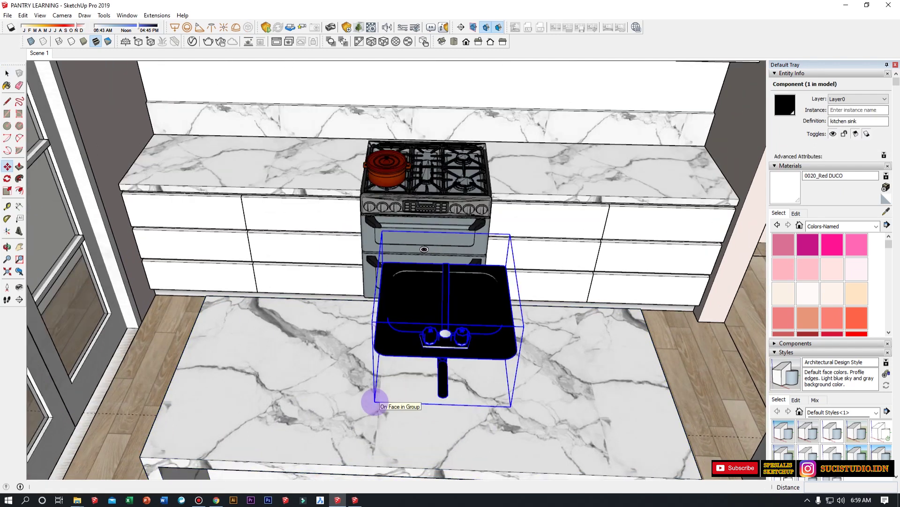
click(376, 402)
key(space)
Lower the kitchen sink about 235 mm so its rim rests on the island countertop.
scroll(375, 402, up, 2)
middle_drag(375, 402, 382, 251)
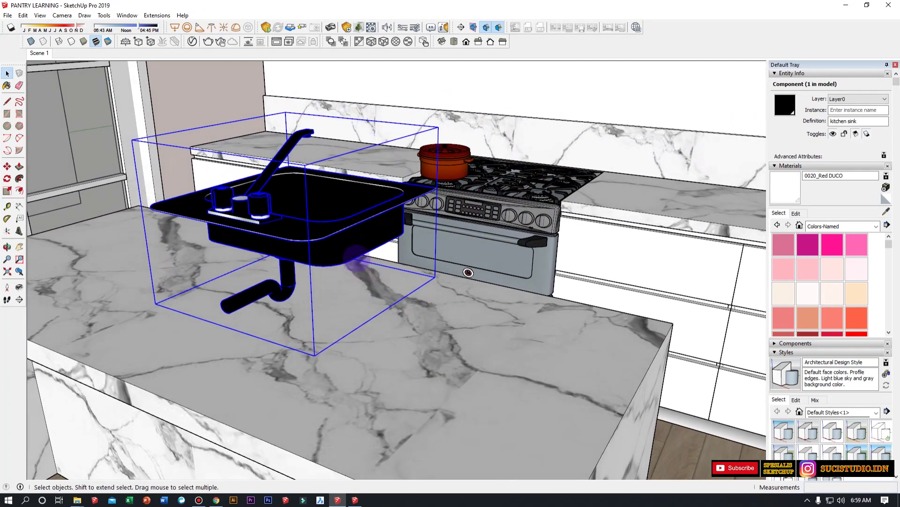
key(m)
click(355, 231)
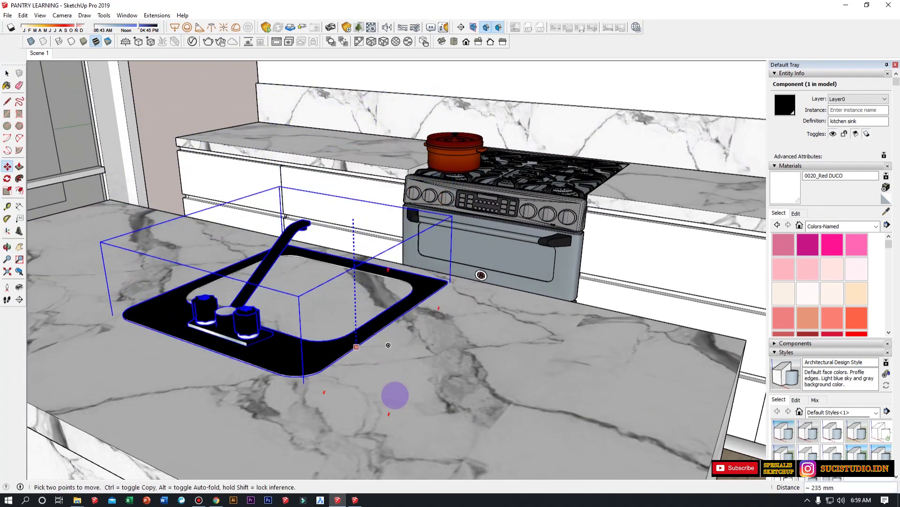
Reposition the kitchen sink on the island countertop near the edge facing the range.
middle_drag(396, 397, 426, 378)
scroll(382, 392, down, 3)
scroll(426, 377, up, 3)
click(457, 357)
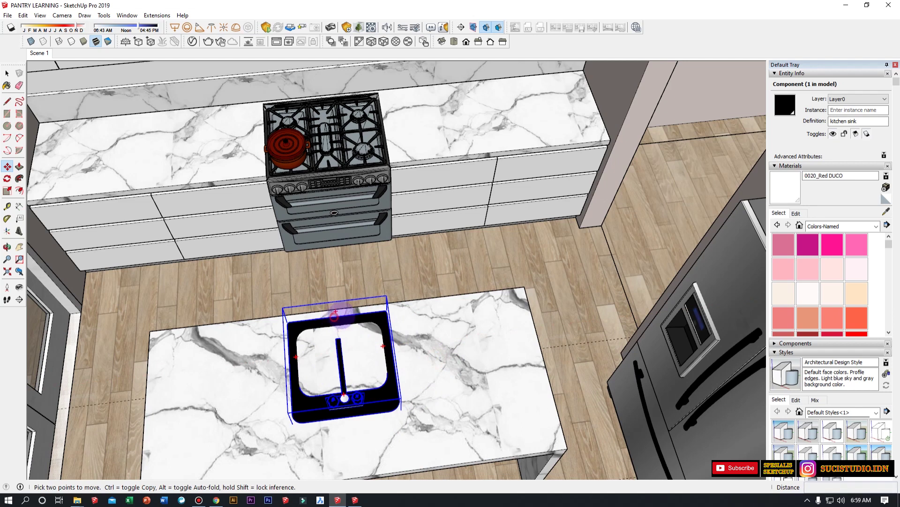
click(336, 315)
scroll(345, 316, down, 2)
middle_drag(346, 316, 352, 423)
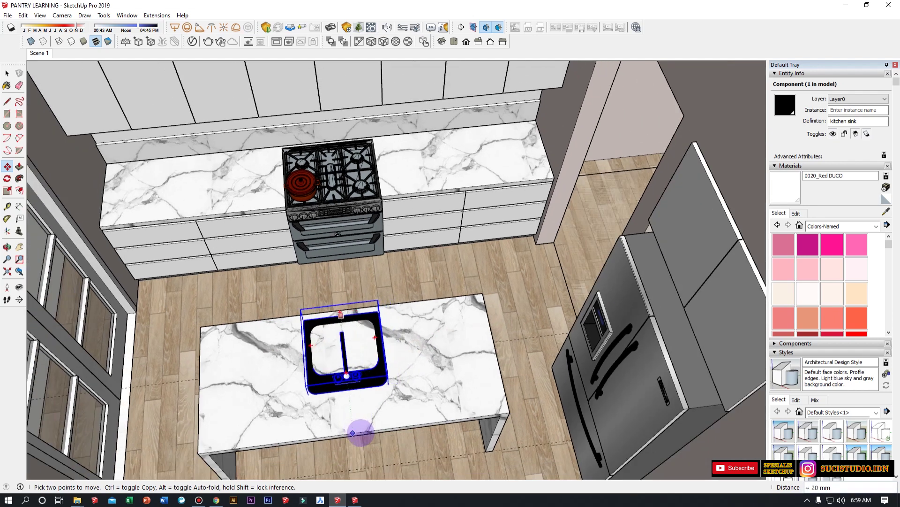
key(space)
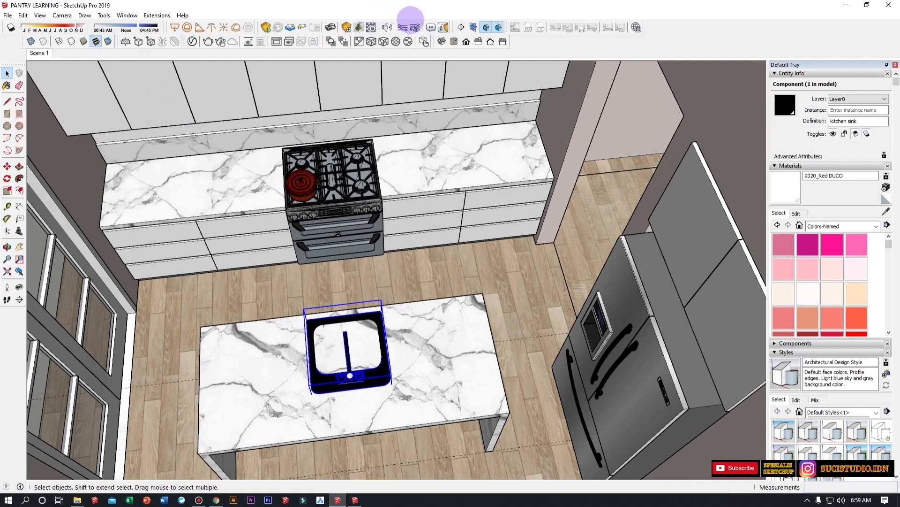
Set the view to top in parallel projection and open the island countertop group for editing.
click(452, 43)
click(62, 16)
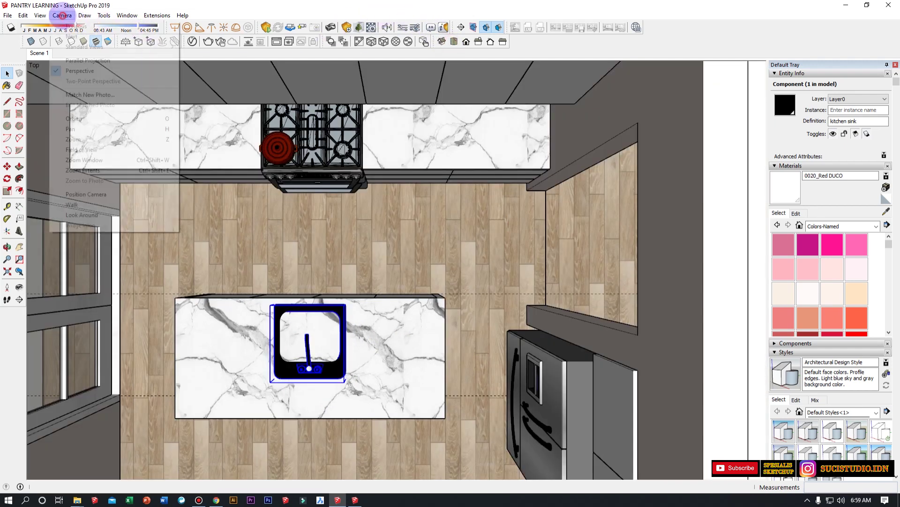
click(88, 60)
scroll(300, 279, up, 3)
scroll(303, 282, down, 2)
scroll(256, 413, up, 2)
double_click(270, 386)
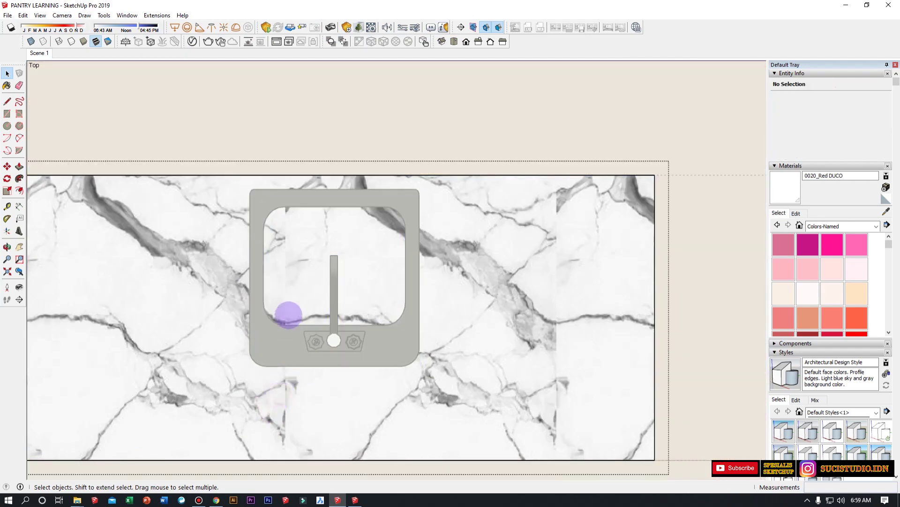
Draw a rectangle about 227 mm deep on the island countertop inside the sink opening.
scroll(273, 341, up, 1)
key(r)
click(280, 224)
click(411, 324)
key(space)
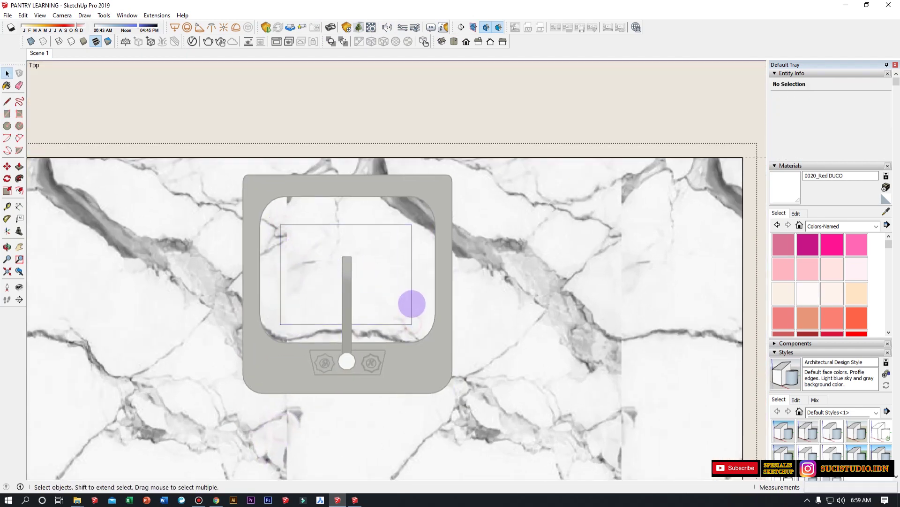
Move the rectangle's right edge 91 mm outward so it lies beneath the sink rim.
click(411, 301)
scroll(411, 300, up, 3)
key(m)
click(412, 276)
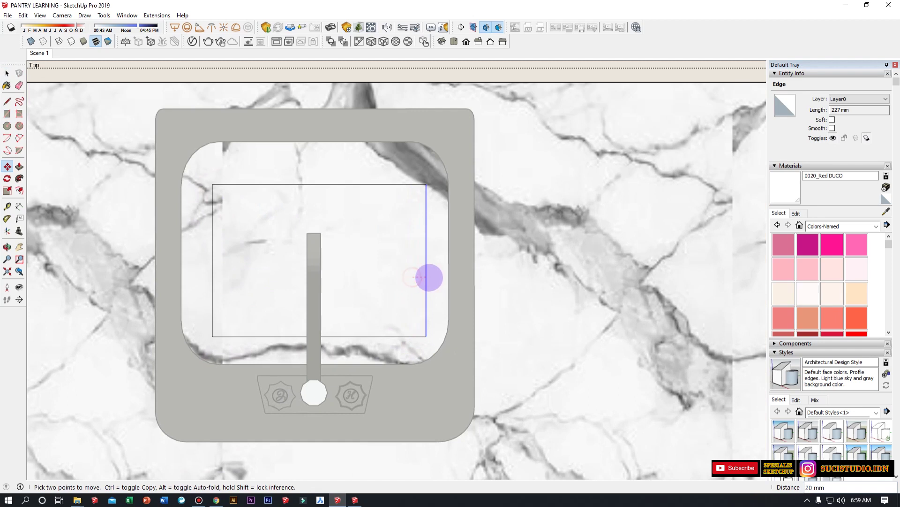
click(473, 272)
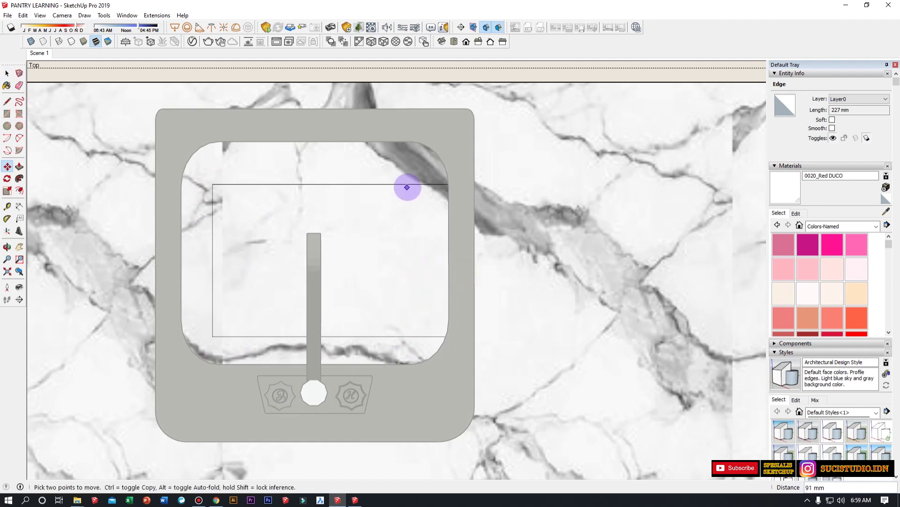
Move the rectangle's upper and left edges outward beneath the sink rim, making it about 337 mm deep and 473 mm wide.
key(space)
click(406, 185)
key(m)
click(412, 185)
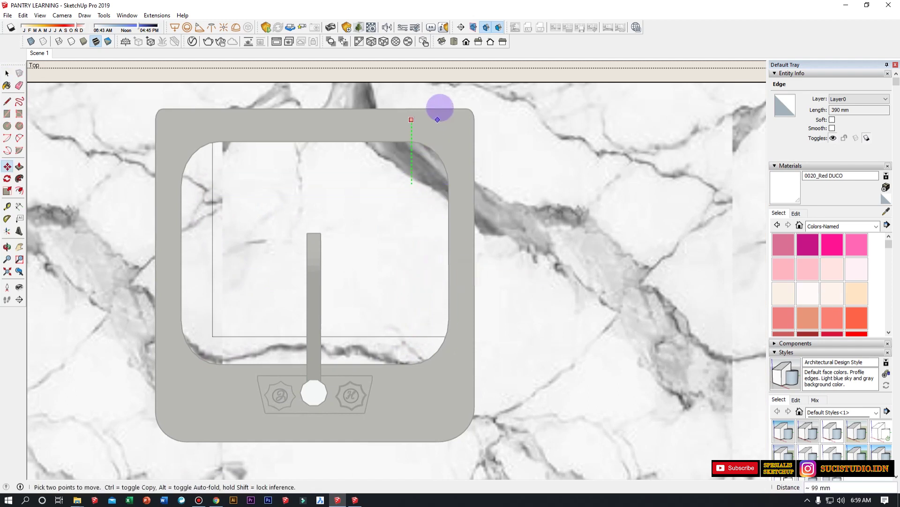
click(437, 111)
key(space)
key(m)
click(212, 193)
click(157, 206)
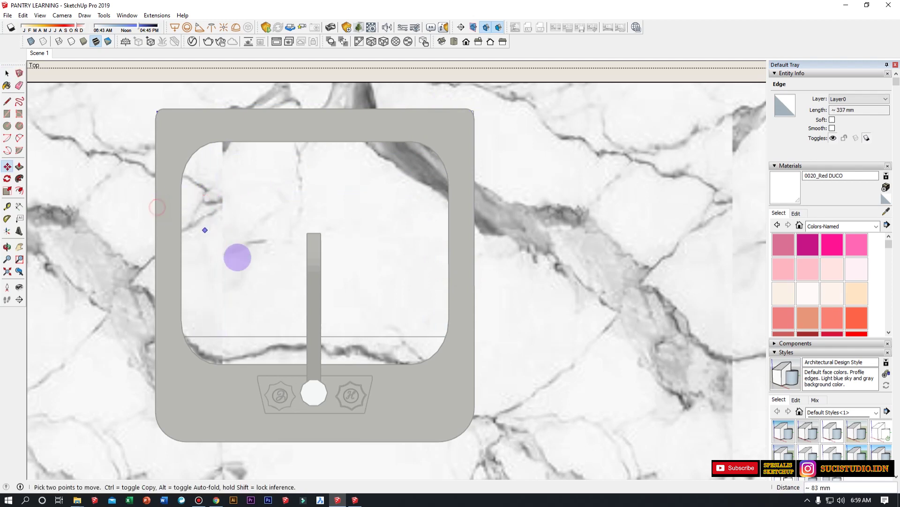
Move the rectangle's lower edge about 161 mm outward to the faucet-side edge of the sink.
key(space)
key(m)
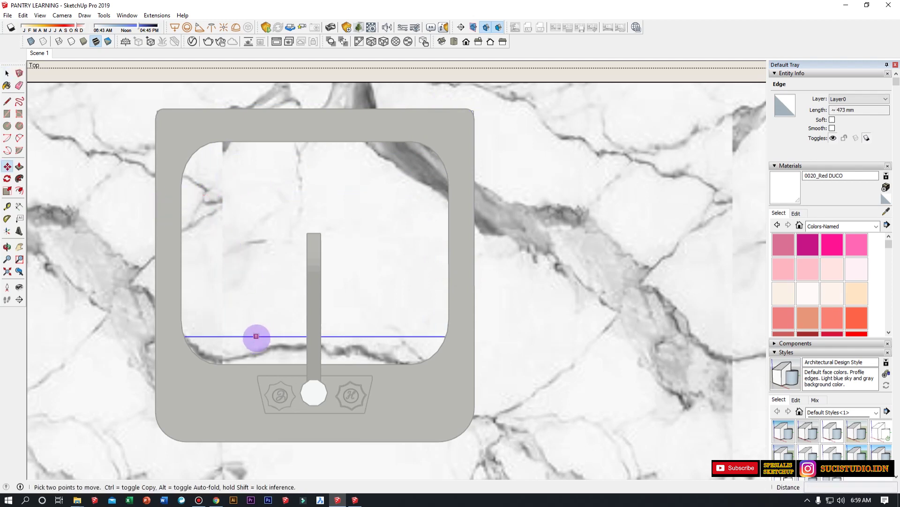
click(256, 336)
scroll(257, 314, down, 2)
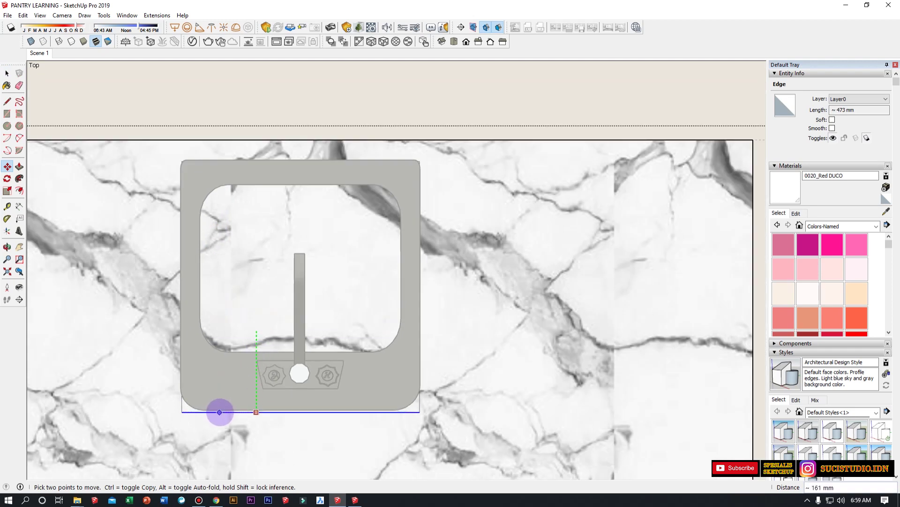
click(216, 410)
key(space)
scroll(526, 225, up, 1)
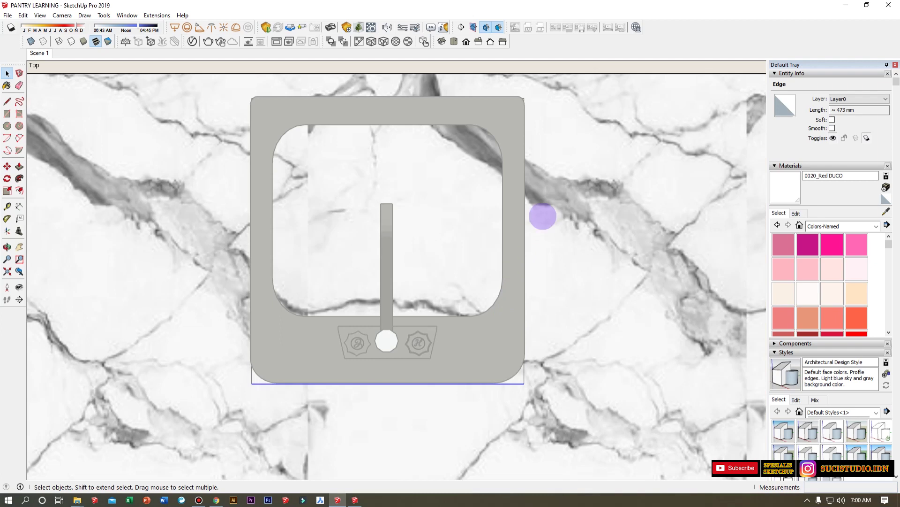
Hide the sink from view and draw a tangent arc across the rectangle's lower-left corner, matching the rounded sink corner.
scroll(483, 100, down, 3)
click(443, 250)
click(328, 334)
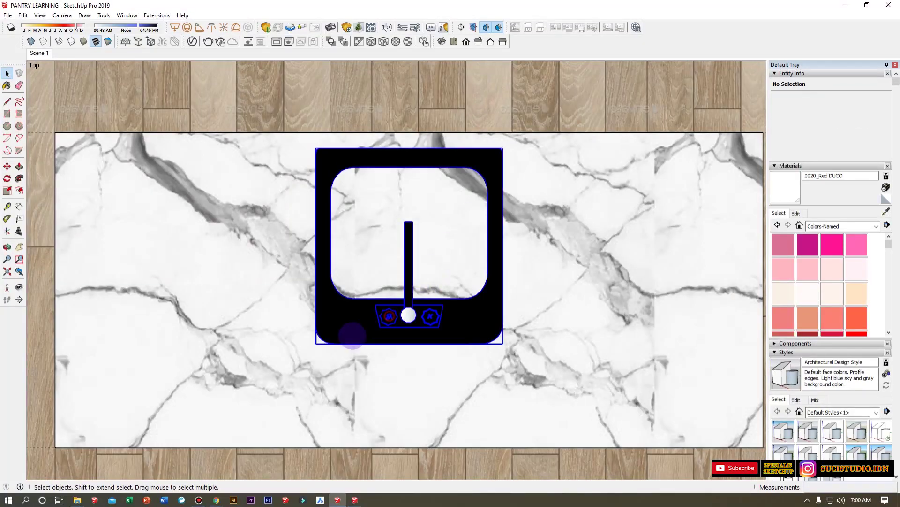
scroll(322, 356, up, 4)
key(c)
key(a)
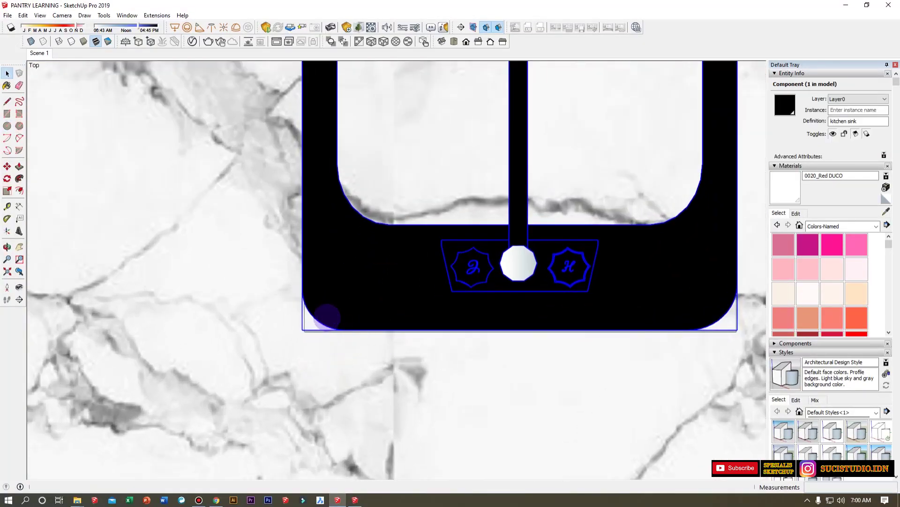
scroll(331, 310, up, 8)
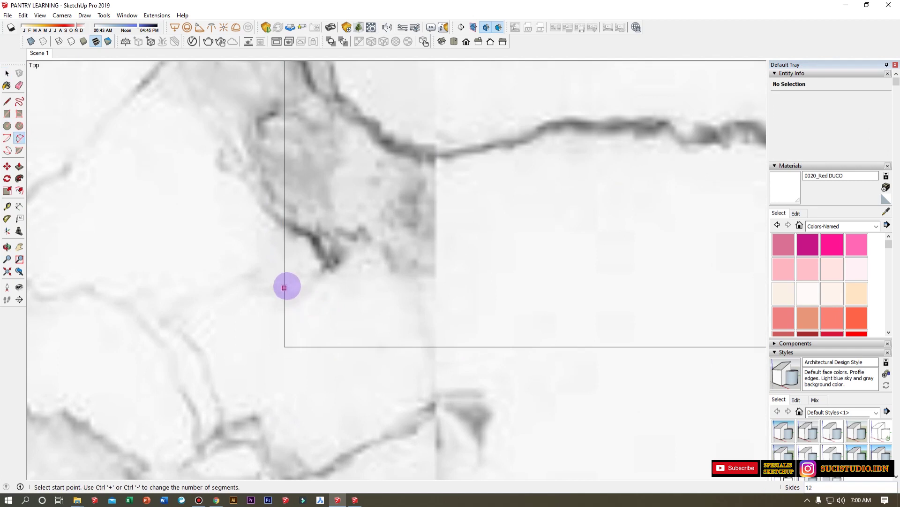
click(284, 281)
click(338, 347)
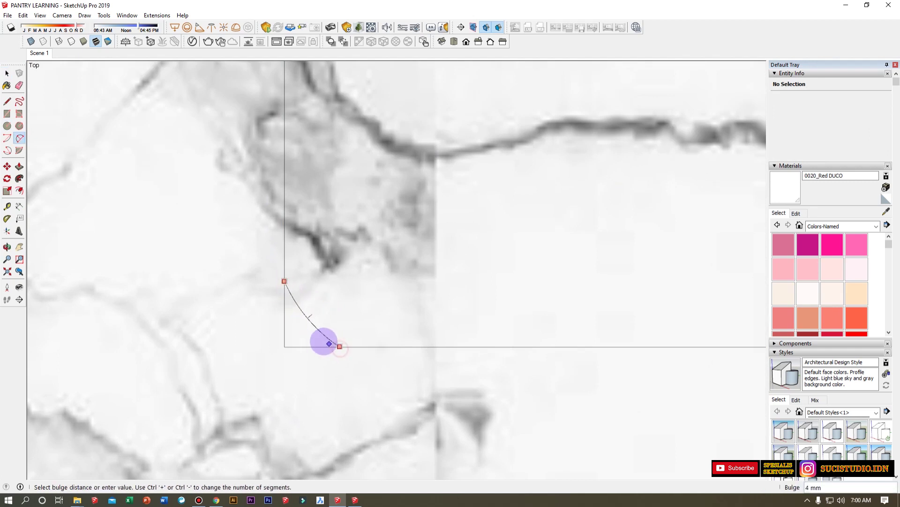
click(309, 337)
Round the rectangle's other faucet-side corner with a matching arc and erase the leftover square corner segments.
scroll(328, 342, down, 3)
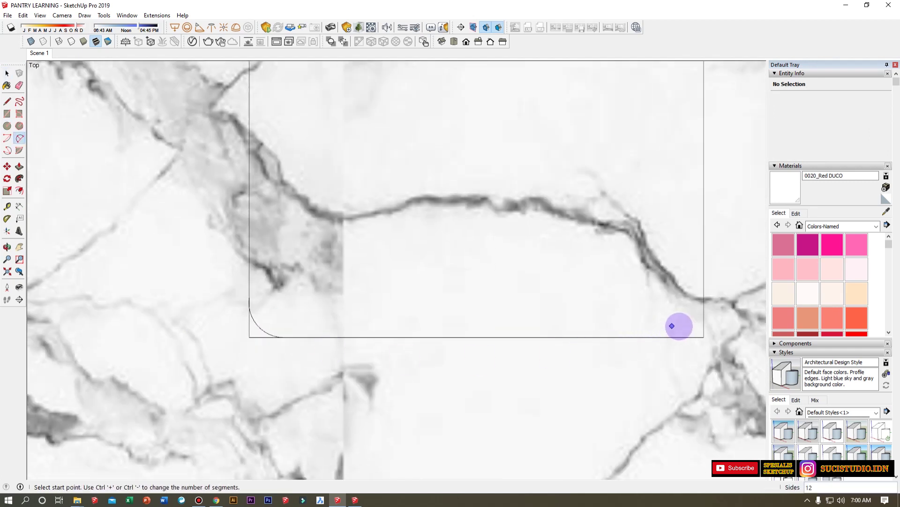
scroll(253, 340, up, 3)
key(e)
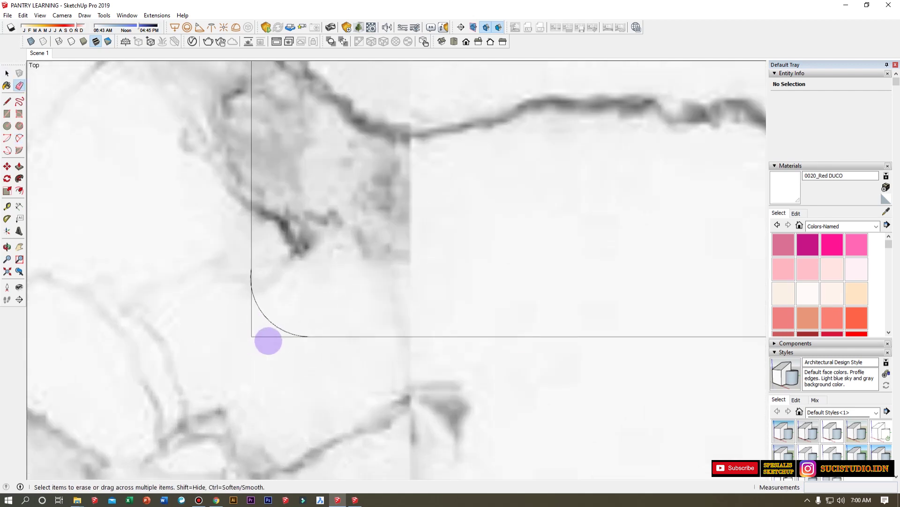
scroll(251, 278, up, 2)
scroll(252, 277, up, 2)
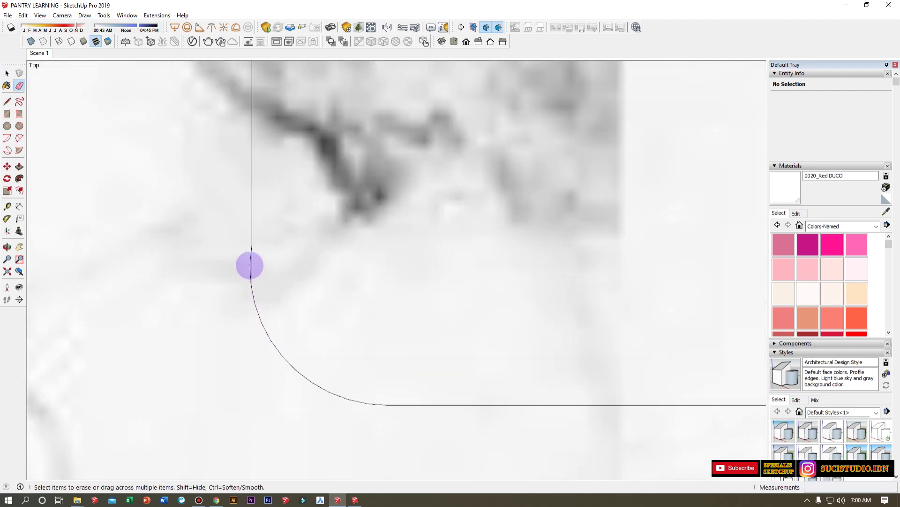
scroll(216, 287, down, 5)
key(space)
Push the rounded sink outline 50 mm down through the island countertop to cut the opening, and leave the group.
middle_drag(321, 368, 344, 273)
key(p)
click(336, 202)
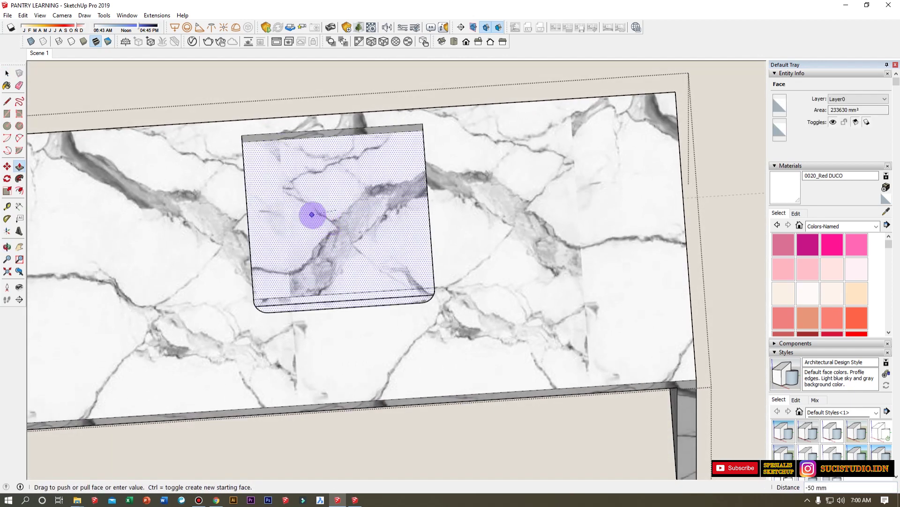
click(312, 214)
key(space)
middle_drag(356, 295, 368, 211)
click(368, 211)
key(Escape)
Examine how the sink's rim and rounded corners fit over the countertop cutout.
middle_drag(356, 242, 318, 110)
middle_drag(332, 211, 356, 243)
scroll(380, 178, up, 5)
click(296, 347)
middle_drag(296, 347, 577, 143)
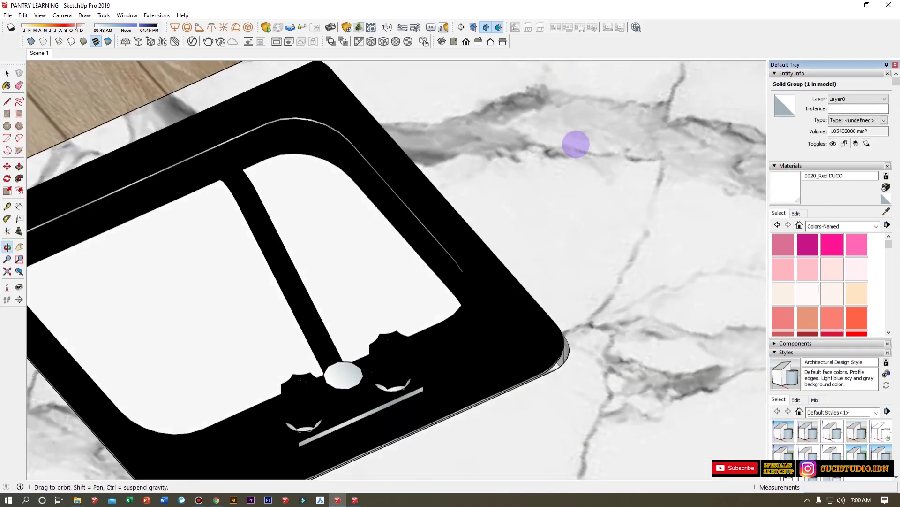
scroll(410, 226, up, 5)
scroll(267, 260, down, 5)
middle_drag(200, 318, 155, 346)
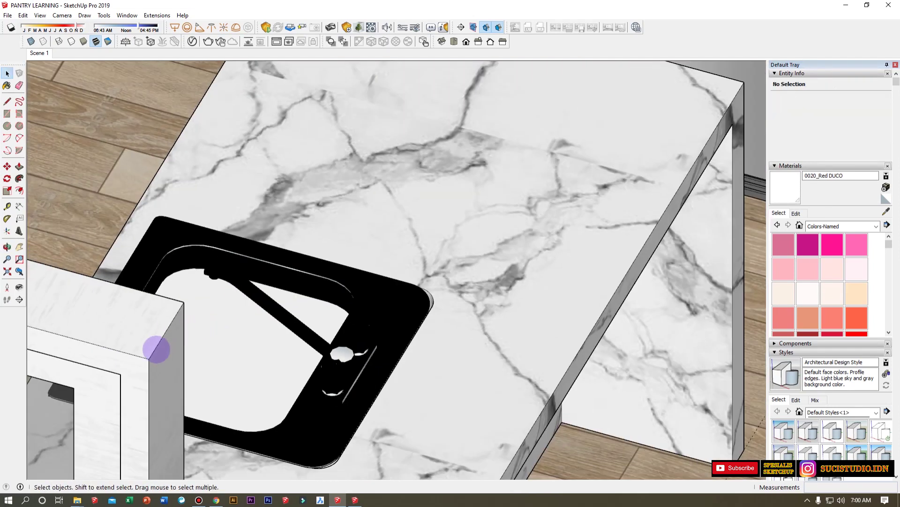
scroll(147, 354, up, 5)
Switch the camera from parallel projection to perspective.
click(62, 15)
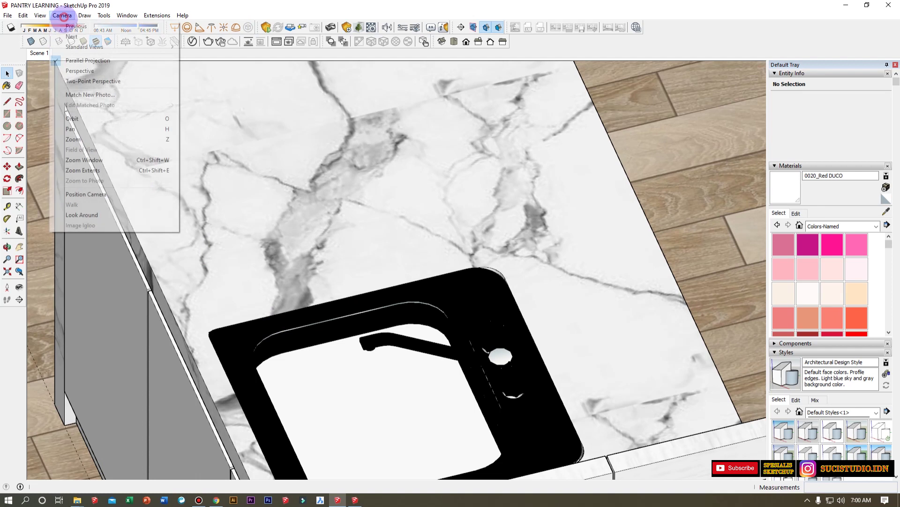
click(70, 70)
scroll(370, 336, up, 5)
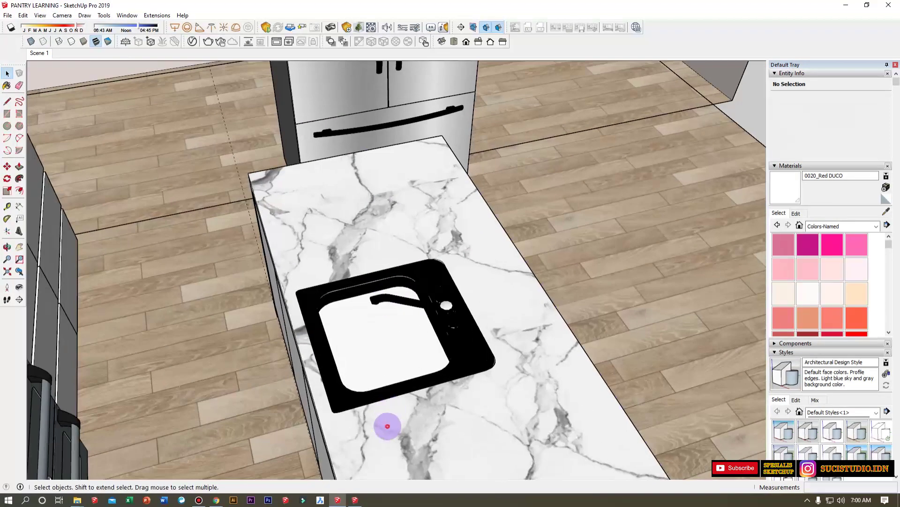
Inspect the sink and the island countertop around it from several angles in perspective.
click(388, 426)
scroll(311, 430, up, 3)
middle_drag(312, 430, 402, 407)
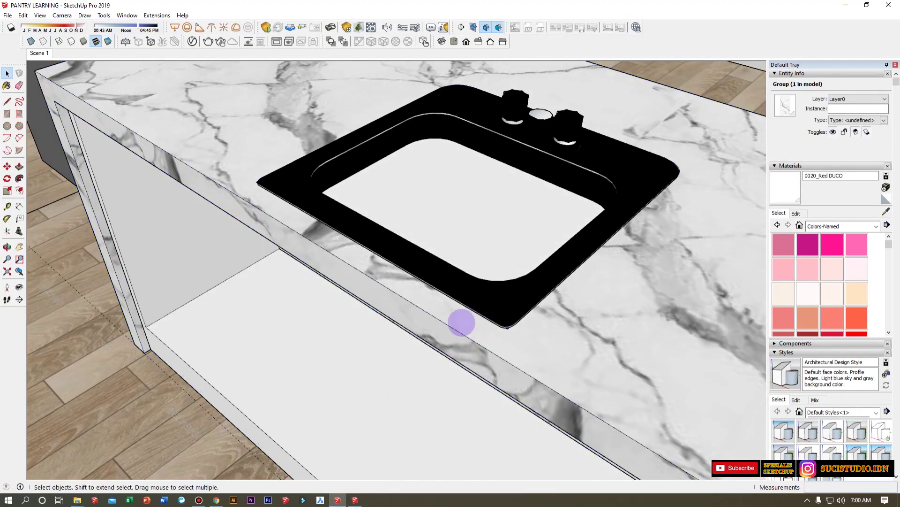
scroll(462, 322, up, 2)
middle_drag(455, 217, 495, 393)
click(209, 276)
click(495, 393)
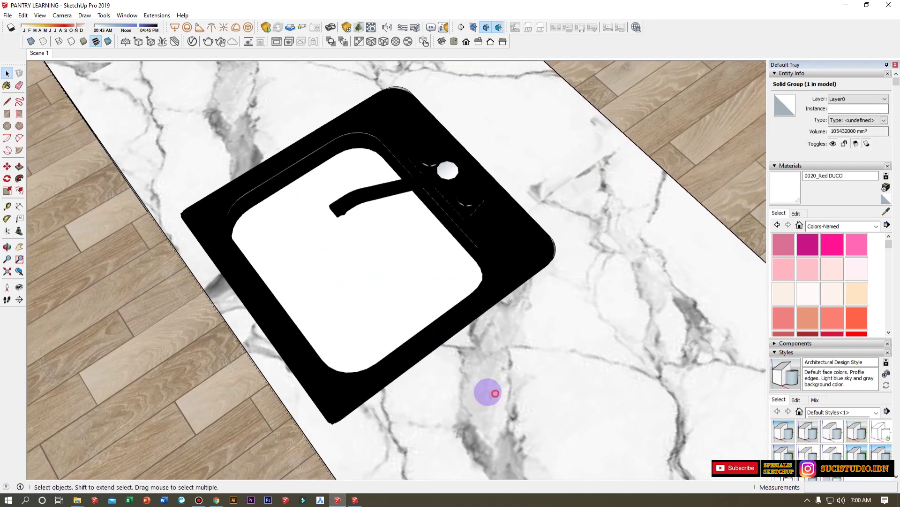
key(Escape)
middle_drag(348, 275, 15, 82)
click(352, 233)
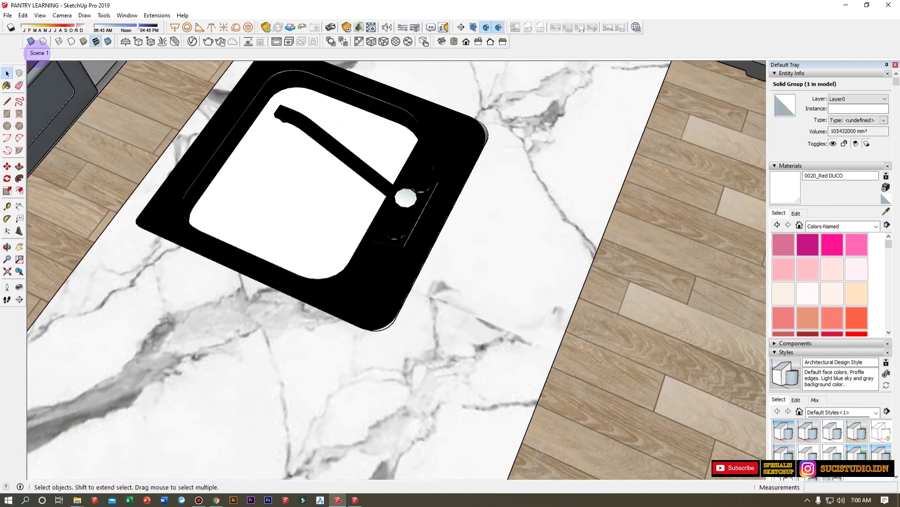
Return to Scene 1 and paste the Arranjo 01 jar set from the decor file onto the island countertop beside the sink.
click(37, 53)
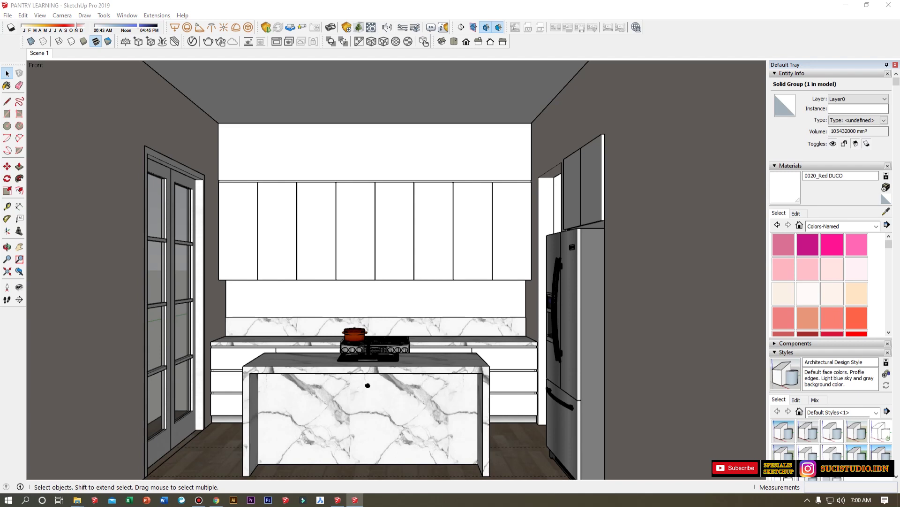
click(255, 368)
middle_drag(255, 367, 277, 488)
scroll(263, 418, up, 5)
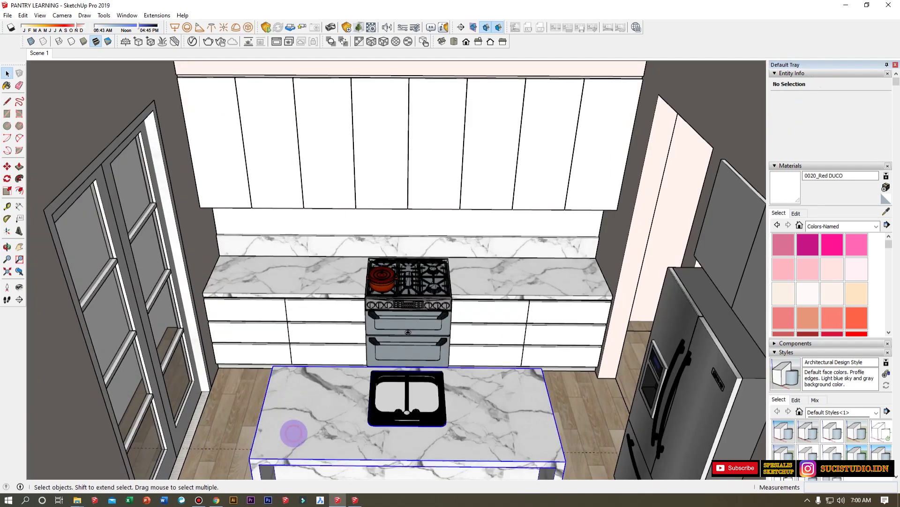
key(ctrl+v)
click(286, 430)
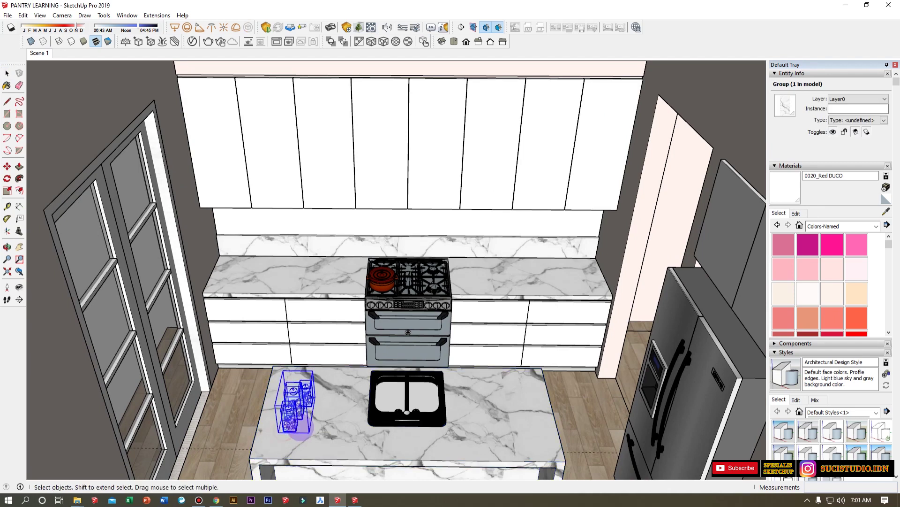
Rotate the jar set 90 degrees on the island countertop.
scroll(301, 425, up, 3)
key(q)
click(311, 419)
click(347, 406)
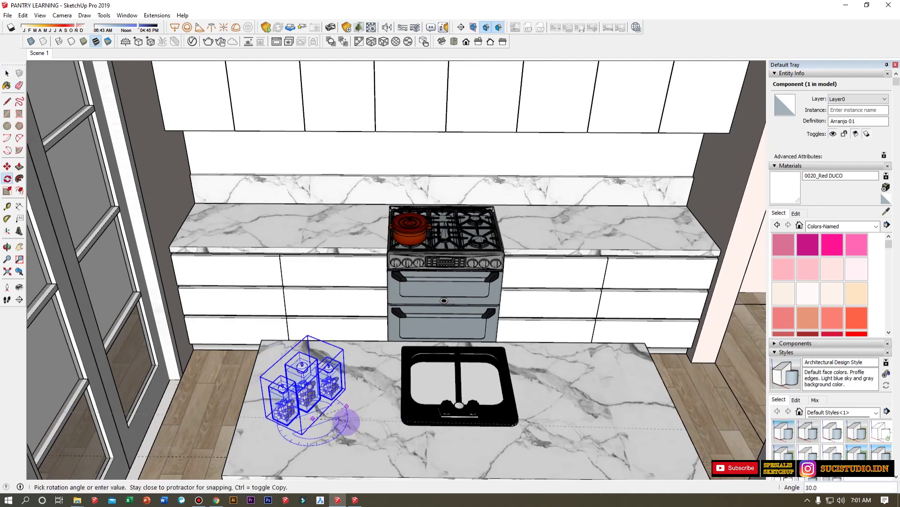
key(Return)
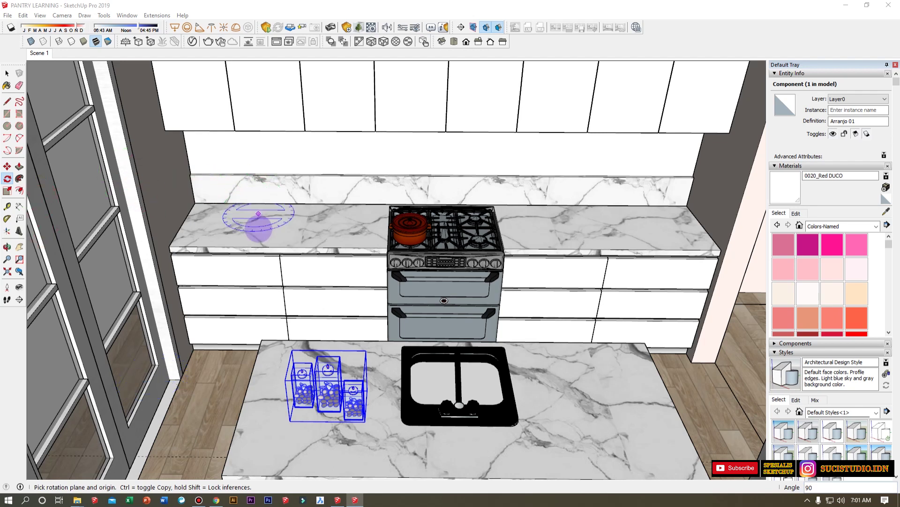
key(space)
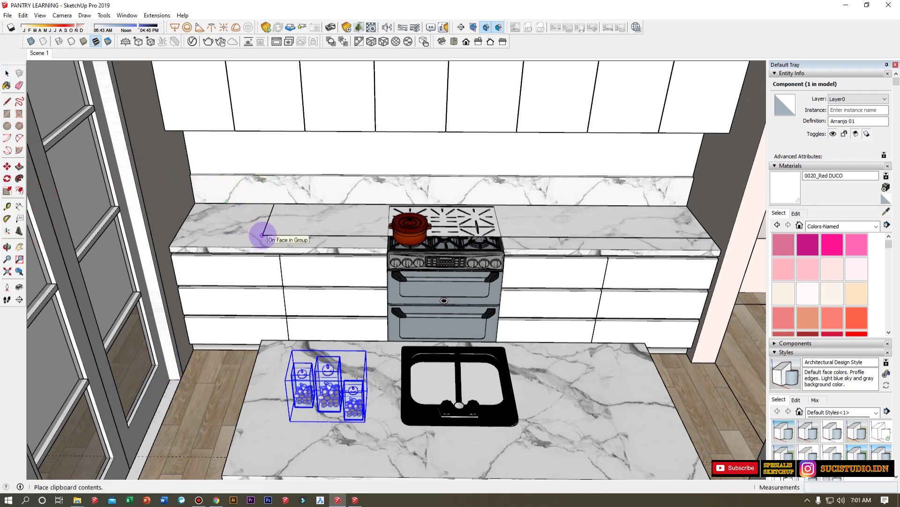
Paste the pair of bottles from the decor file onto the back countertop to the left of the range.
key(alt+Tab)
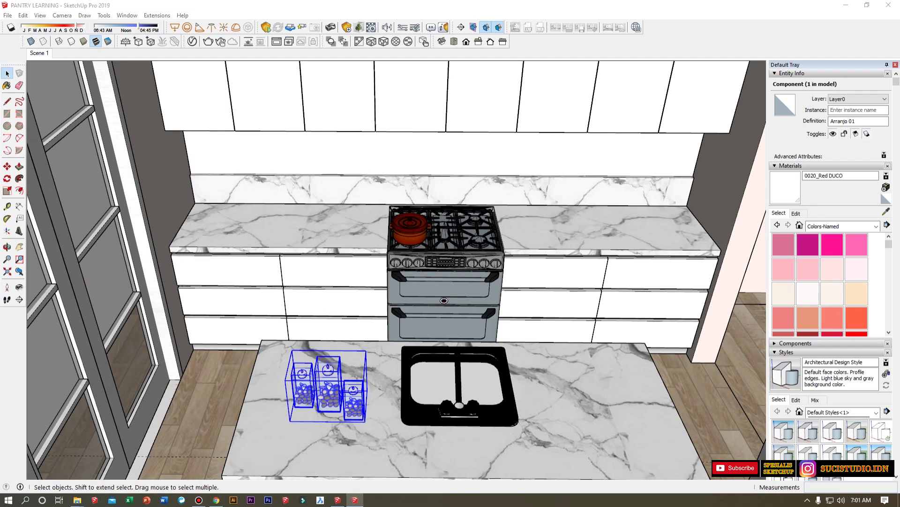
click(260, 247)
key(ctrl+v)
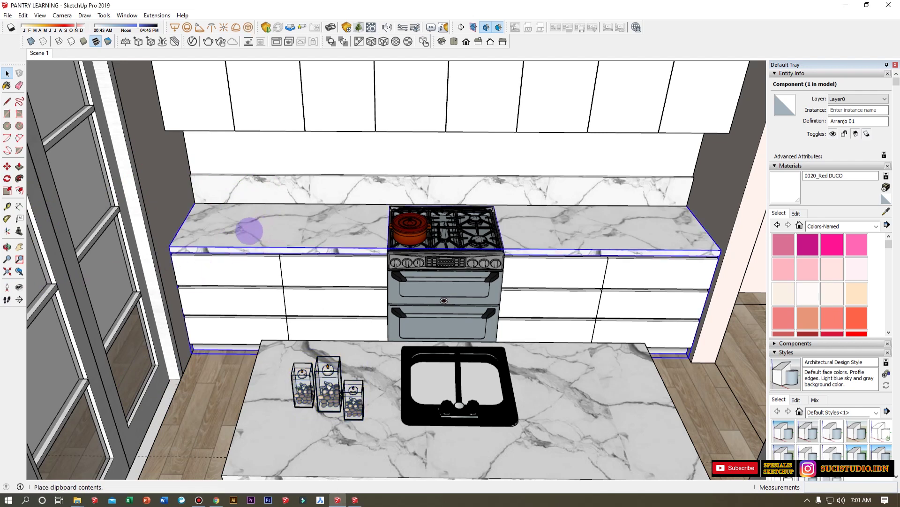
scroll(257, 211, up, 3)
mouse_move(277, 216)
middle_down()
mouse_move(274, 267)
mouse_move(289, 228)
middle_up()
click(281, 237)
Rotate the pair of bottles on the back countertop so they stand side by side along the backsplash.
key(q)
click(289, 228)
click(294, 207)
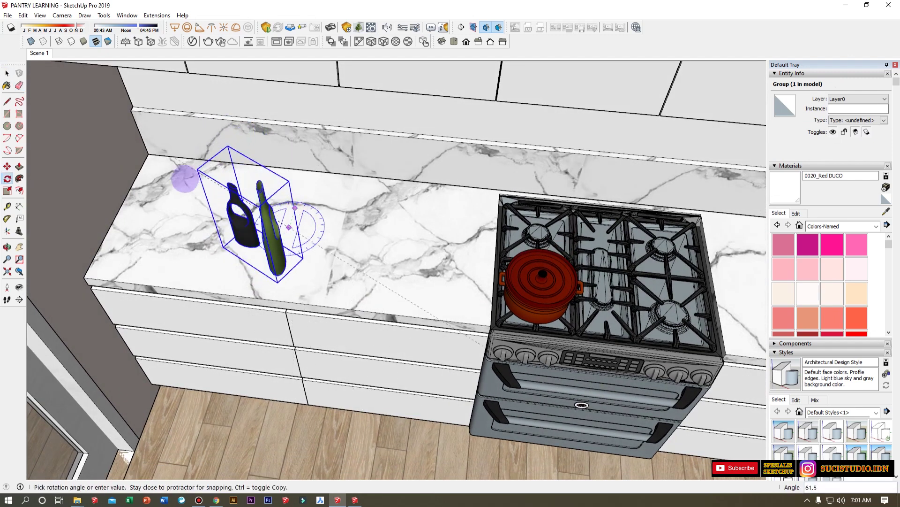
click(172, 224)
key(space)
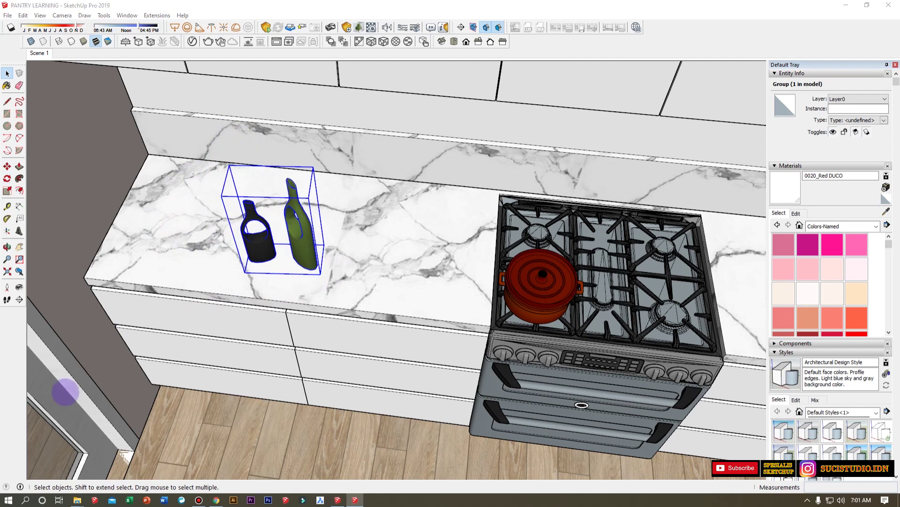
Paste the vaso plantinha detalhada potted plant and place it at the left end of the back countertop, beside the bottles.
click(157, 245)
scroll(157, 245, up, 1)
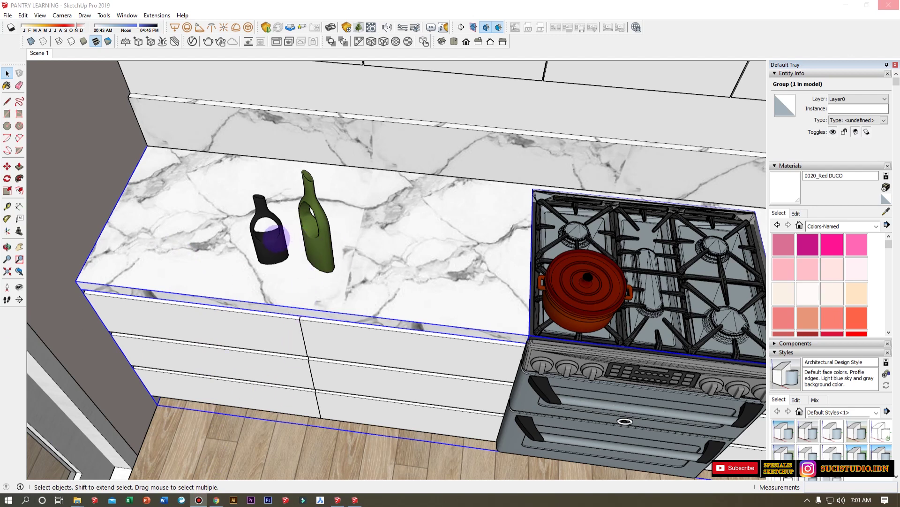
key(m)
key(ctrl+v)
scroll(321, 248, down, 5)
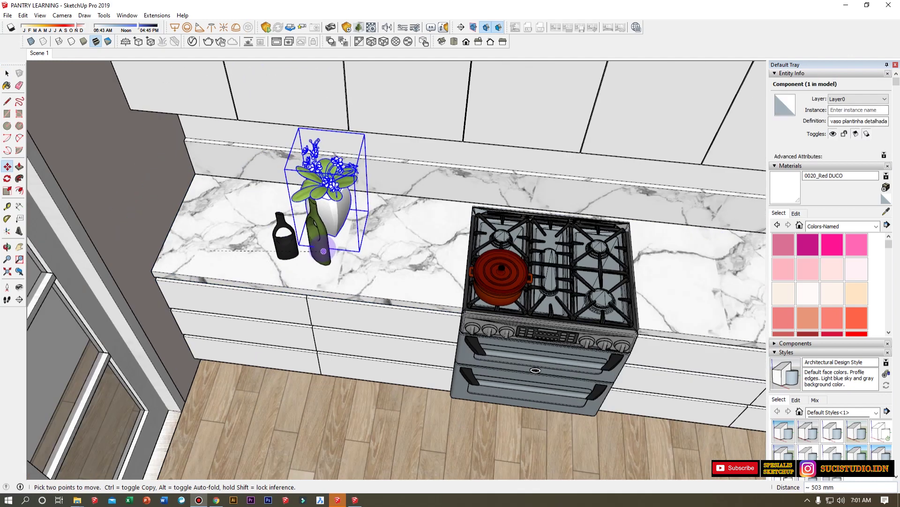
click(238, 262)
scroll(328, 338, down, 3)
middle_drag(328, 338, 345, 331)
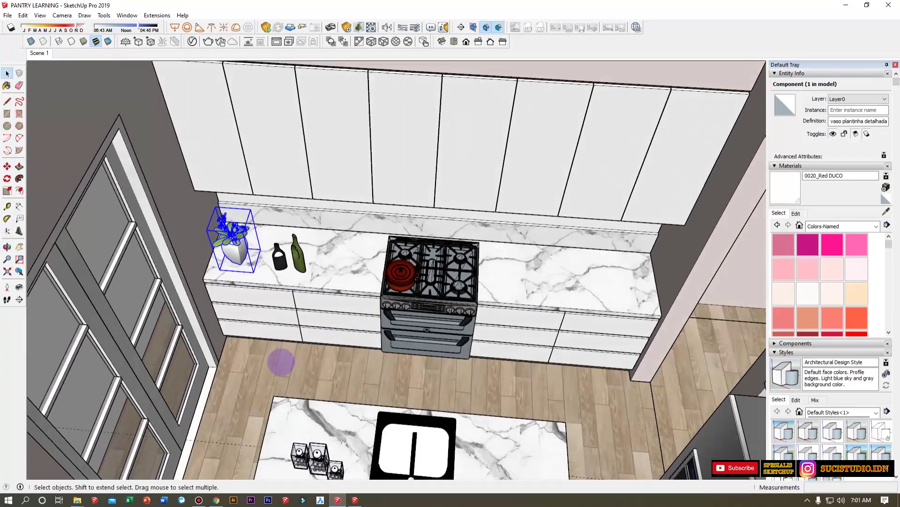
scroll(462, 257, down, 5)
scroll(387, 224, down, 6)
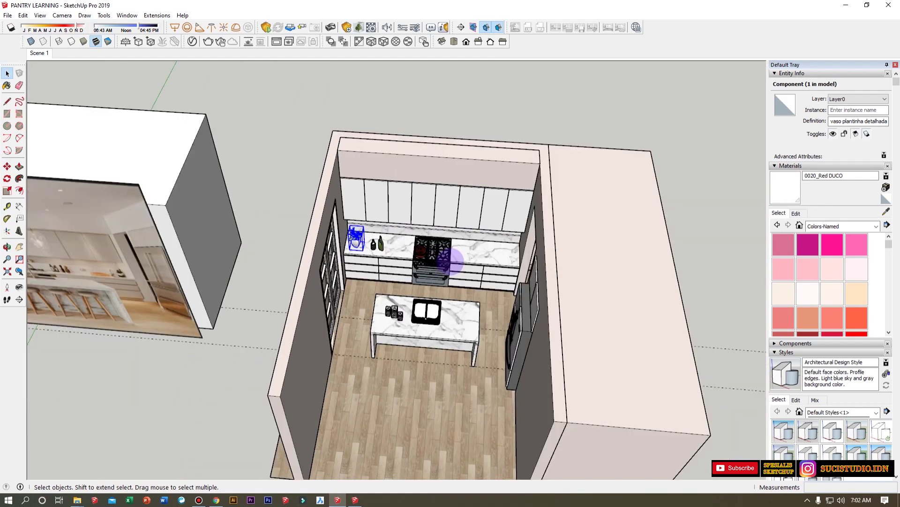
scroll(268, 227, up, 3)
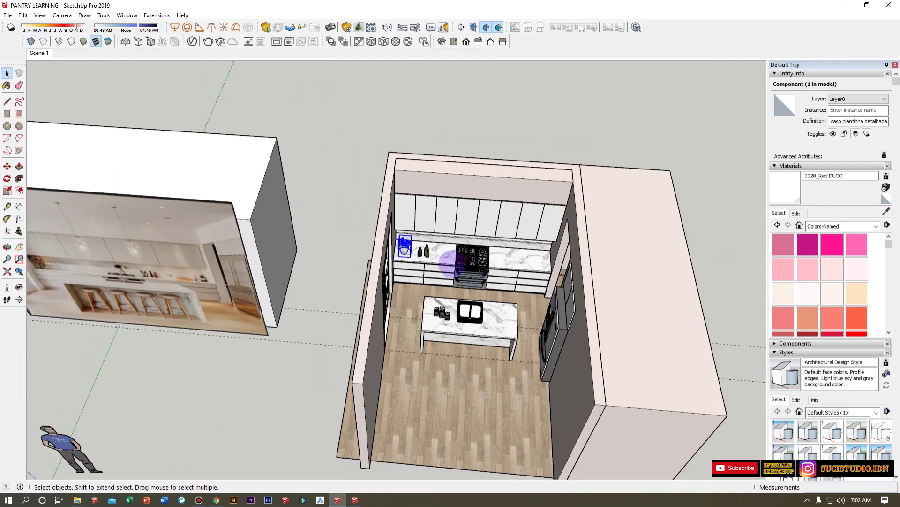
scroll(450, 323, up, 2)
scroll(198, 333, down, 2)
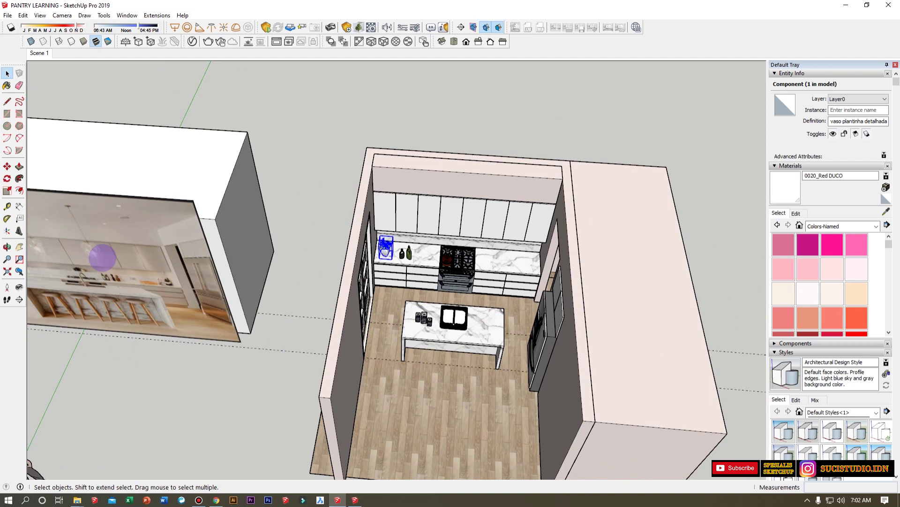
scroll(103, 257, up, 2)
scroll(464, 262, down, 3)
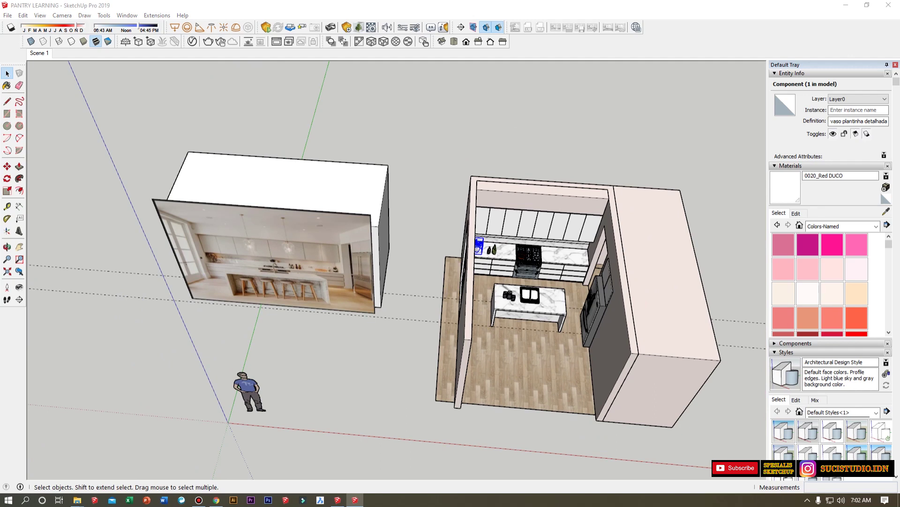
click(539, 351)
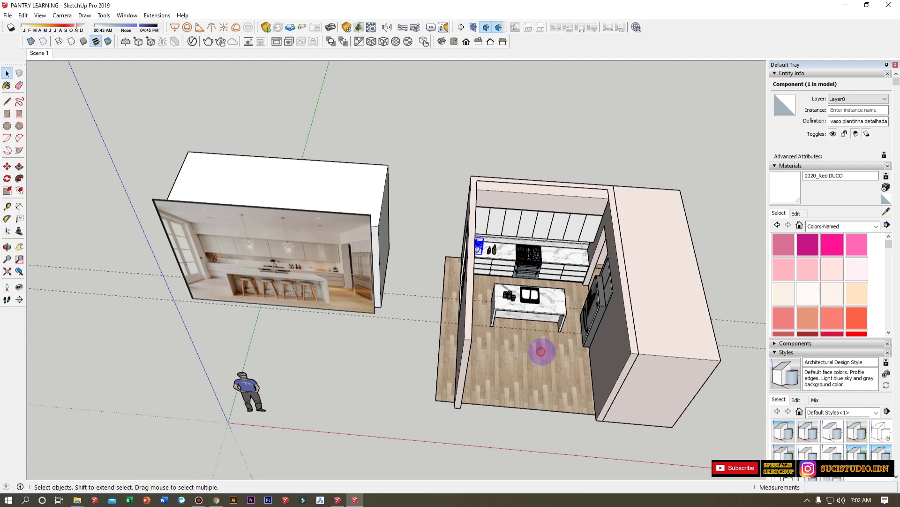
scroll(543, 337, up, 5)
scroll(485, 258, up, 4)
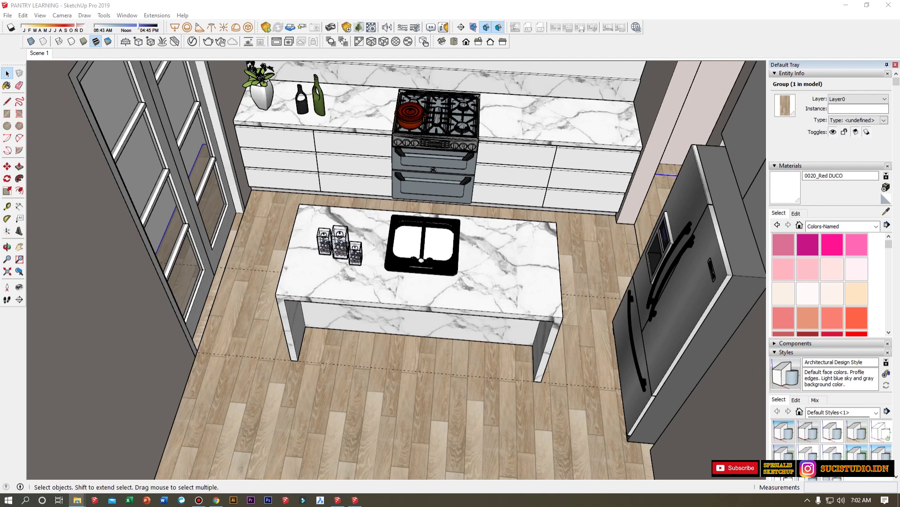
Switch to File Explorer, open the CHAIR folder inside COMPONENT 2, and show its models as thumbnails in a full-size window.
key(alt+Tab)
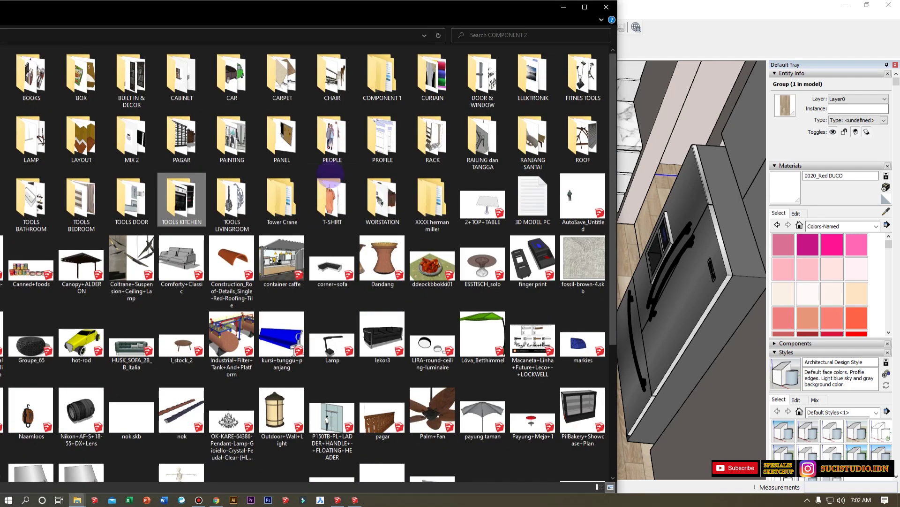
drag(380, 14, 304, 99)
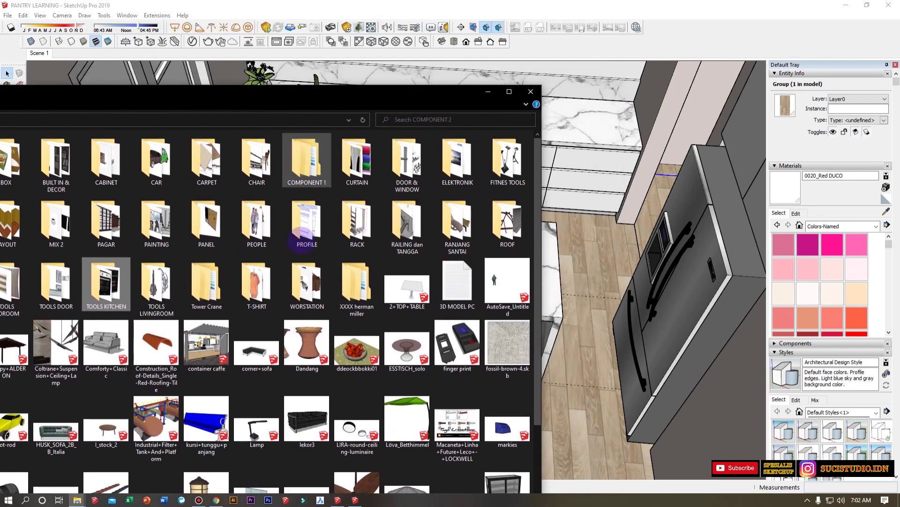
click(257, 286)
click(257, 220)
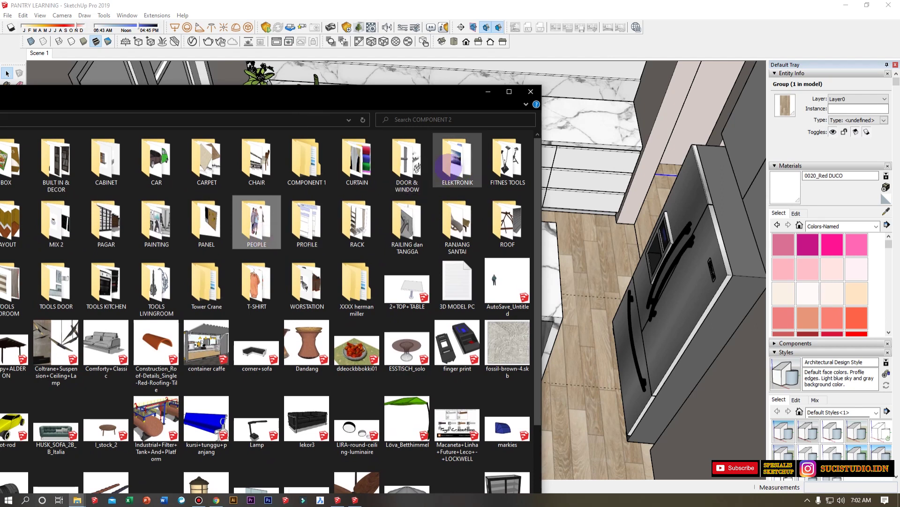
double_click(257, 160)
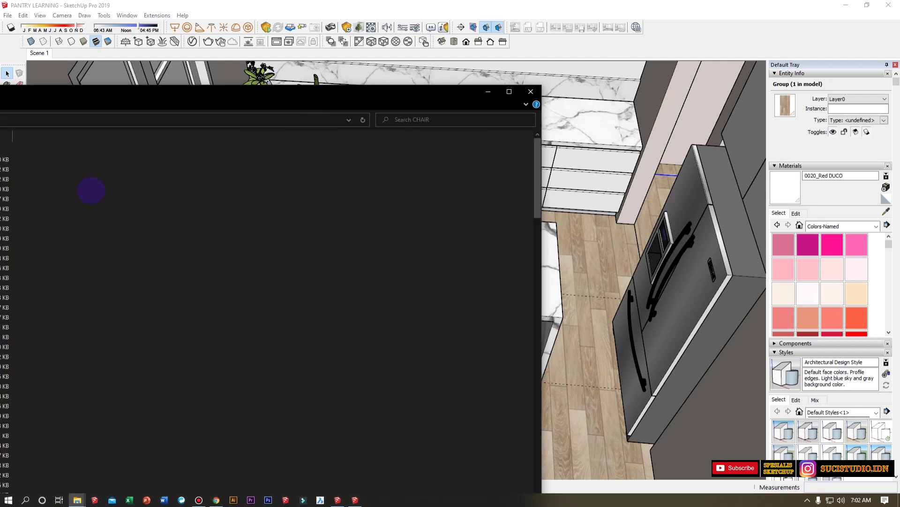
double_click(386, 128)
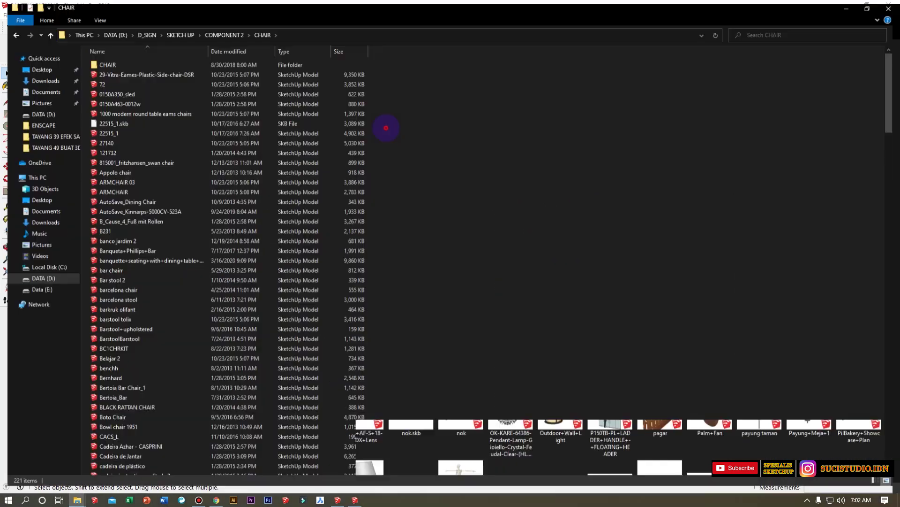
click(893, 487)
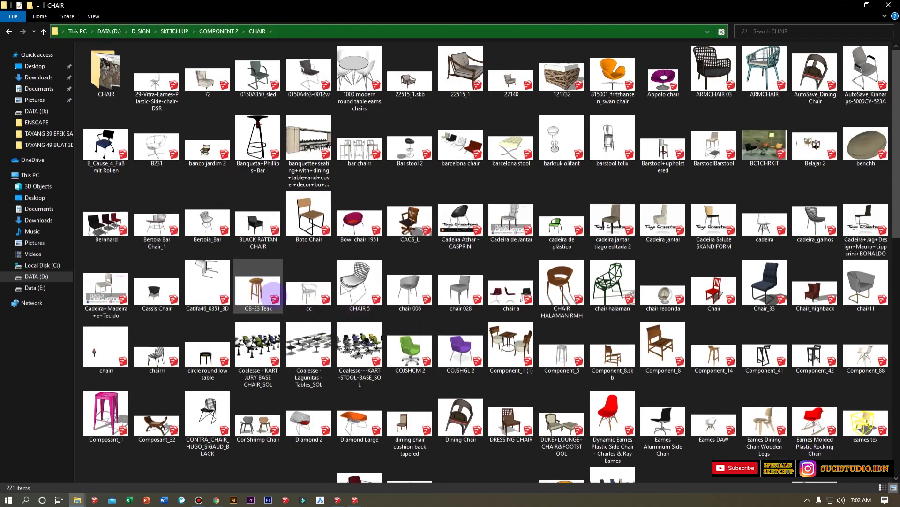
Bring the BarstoolBarstool model into the kitchen and paste it in front of the island countertop.
click(566, 352)
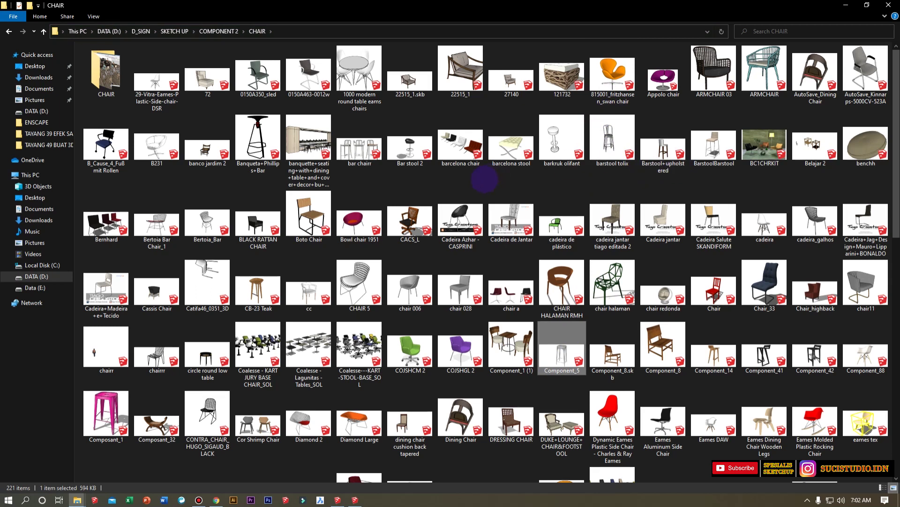
drag(511, 5, 19, 188)
click(272, 226)
scroll(498, 247, down, 5)
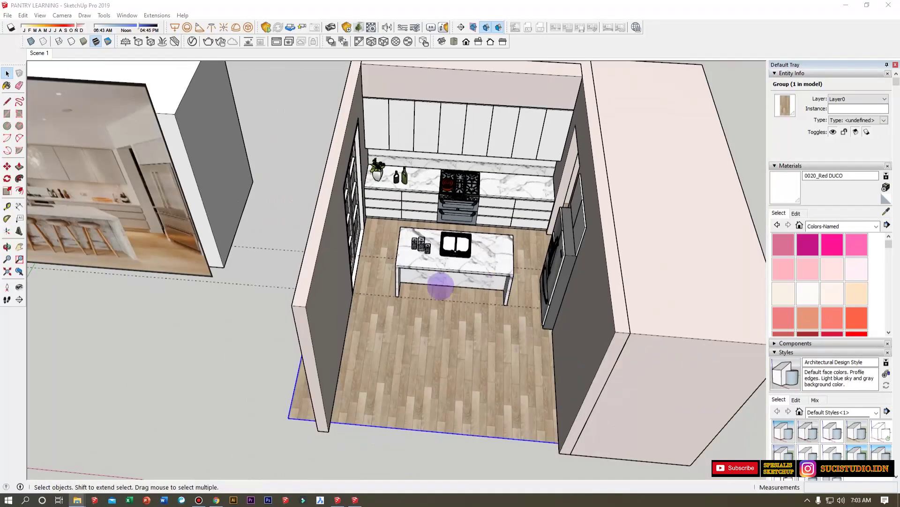
scroll(82, 253, up, 8)
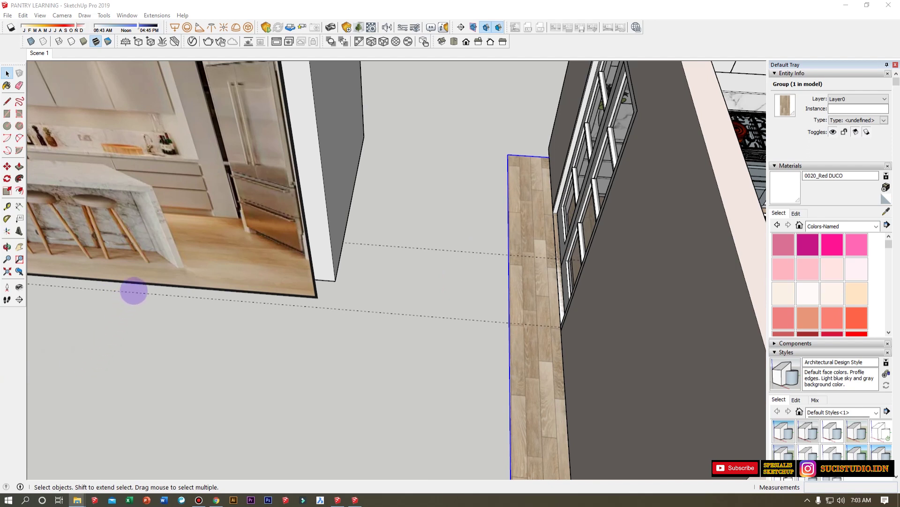
scroll(197, 253, down, 2)
scroll(170, 232, down, 2)
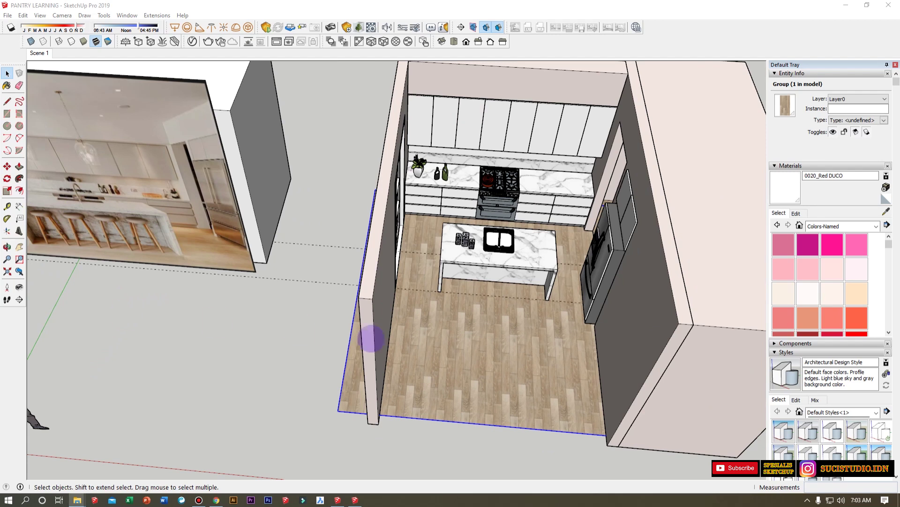
key(ctrl+v)
scroll(516, 290, up, 3)
scroll(516, 293, up, 5)
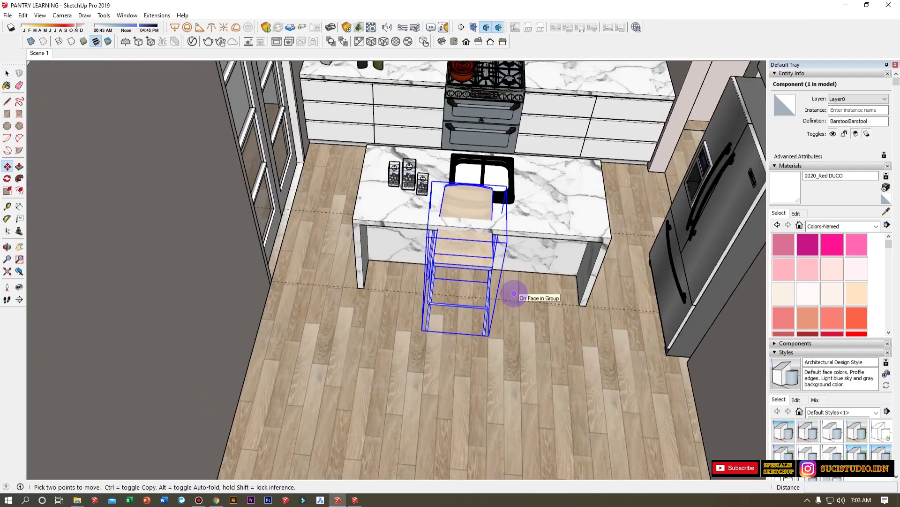
Compare the pasted barstool with the stools in the reference photo and delete it from the model.
middle_drag(477, 281, 539, 316)
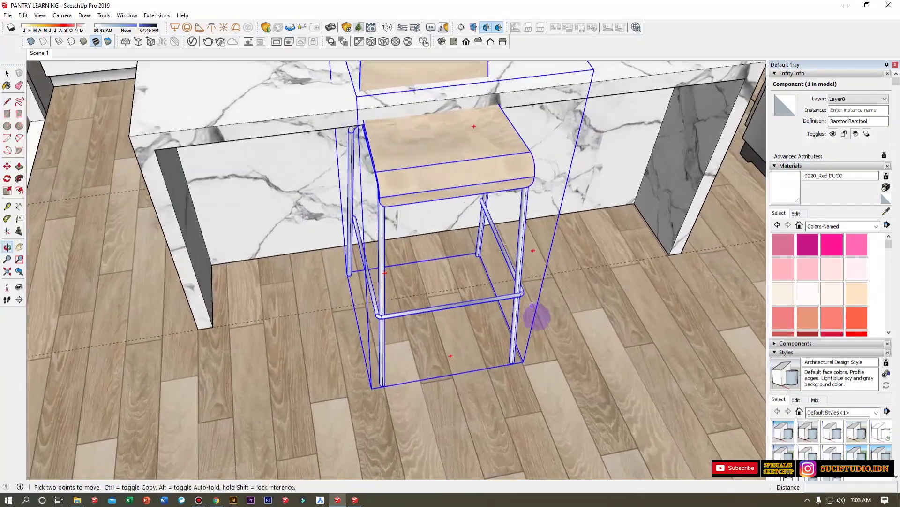
scroll(583, 317, down, 6)
scroll(608, 312, down, 1)
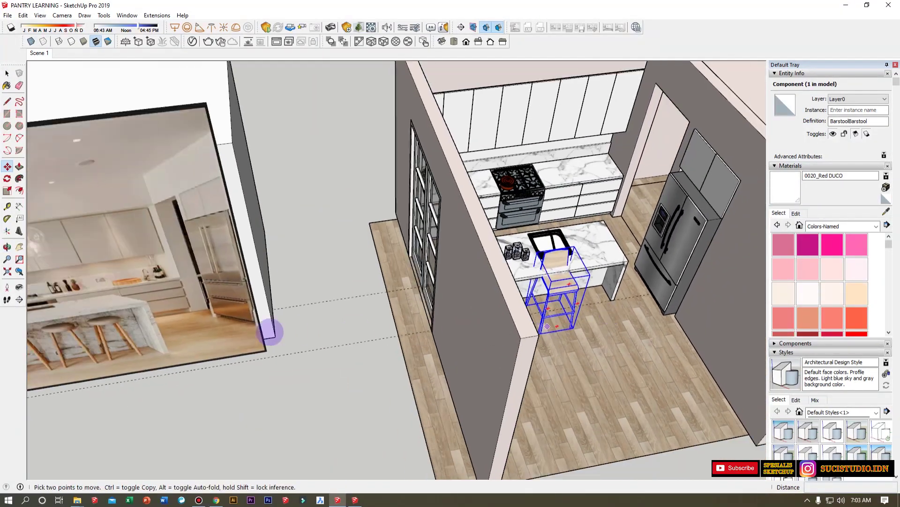
scroll(101, 323, up, 4)
scroll(392, 338, down, 3)
mouse_move(392, 337)
middle_down()
mouse_move(556, 328)
mouse_move(573, 402)
middle_up()
key(space)
scroll(581, 376, up, 3)
click(581, 377)
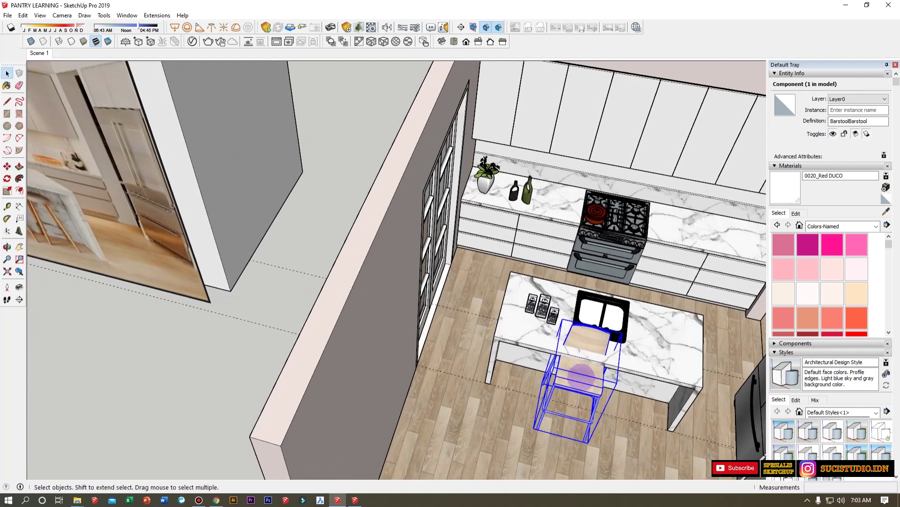
key(Delete)
Place the Cadeira de Jantar chair in front of the kitchen island.
click(68, 355)
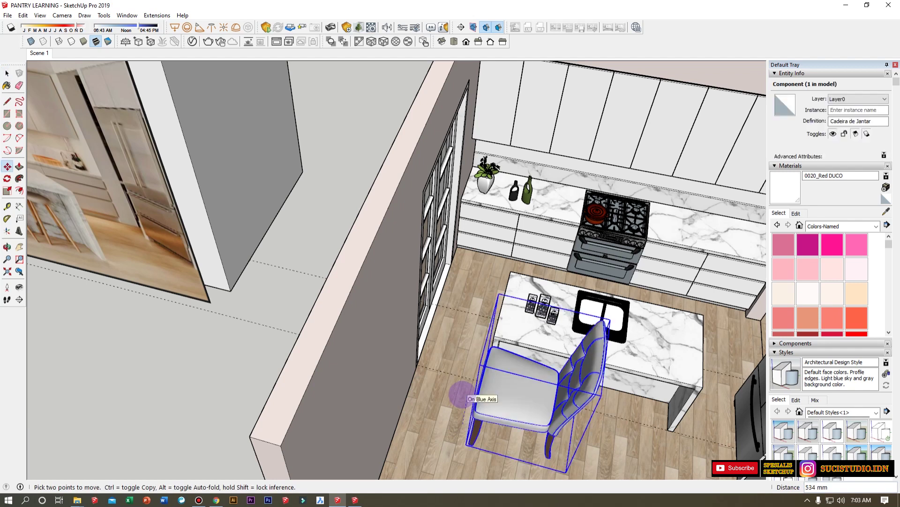
click(462, 394)
key(space)
Move the dining chair by the foot of its front leg so it stands on the floor in front of the island.
middle_drag(508, 391, 501, 336)
key(m)
scroll(476, 382, up, 5)
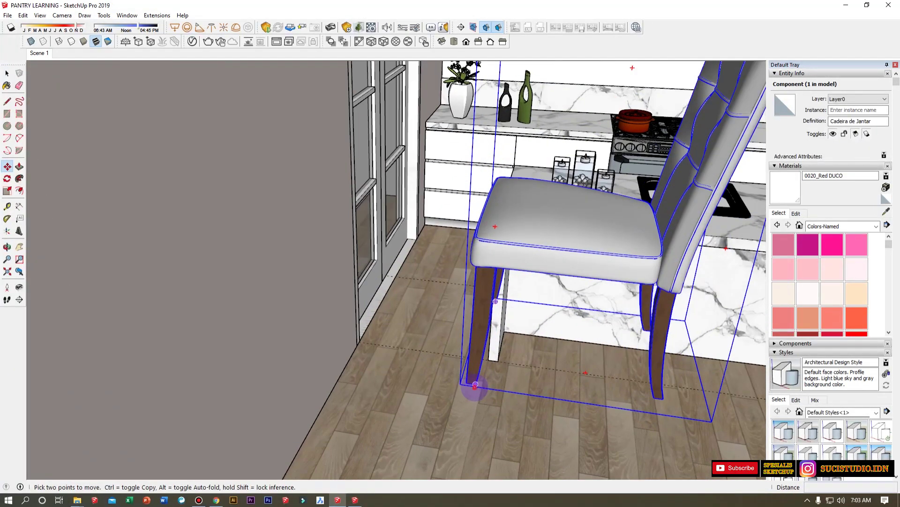
click(476, 387)
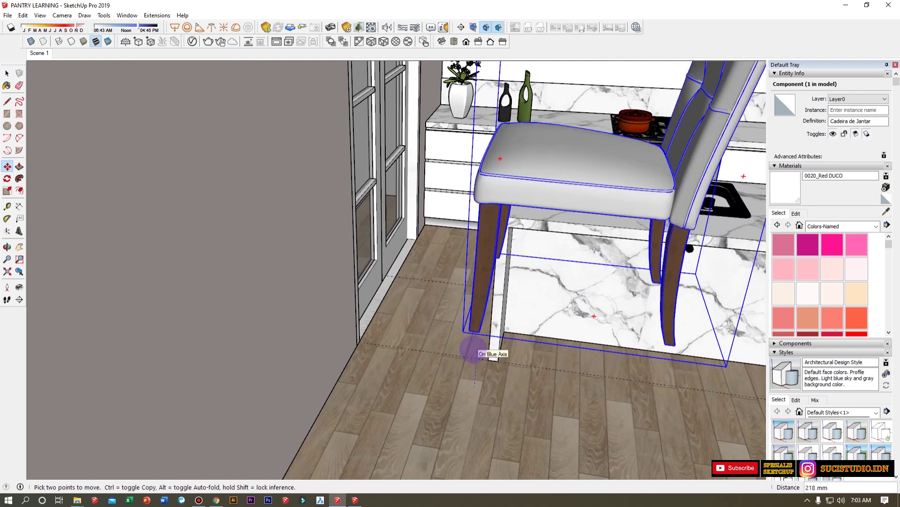
key(Escape)
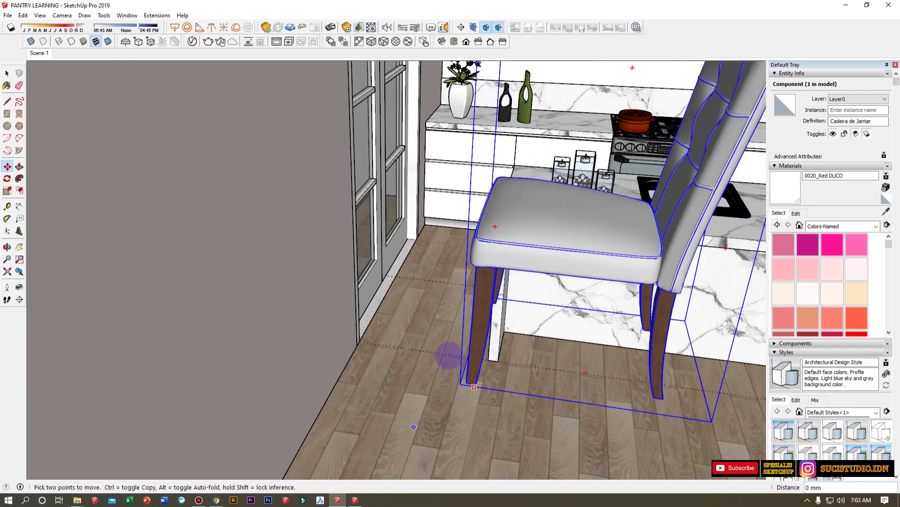
scroll(432, 371, down, 4)
click(464, 374)
middle_drag(474, 375, 483, 292)
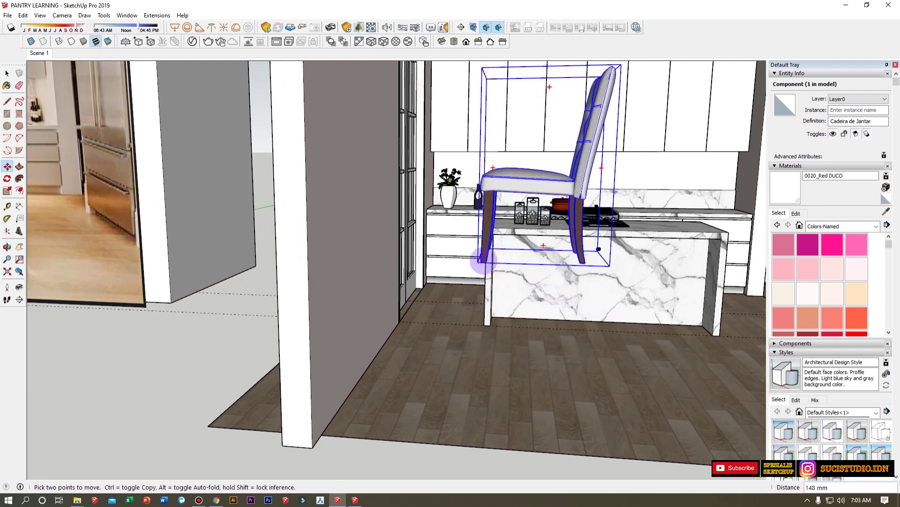
click(470, 374)
middle_drag(471, 374, 531, 429)
Measure across the chair's seat from one side edge to the other with the Line tool.
key(e)
scroll(446, 329, up, 8)
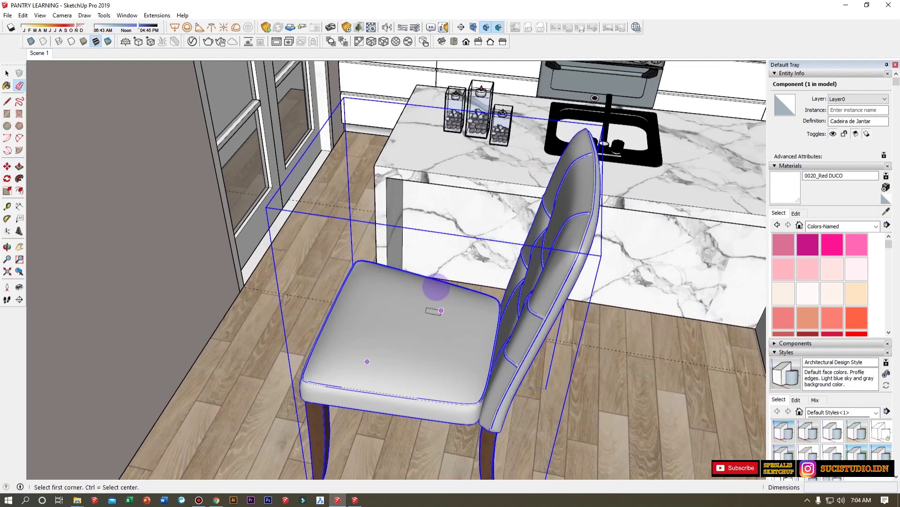
key(l)
click(427, 275)
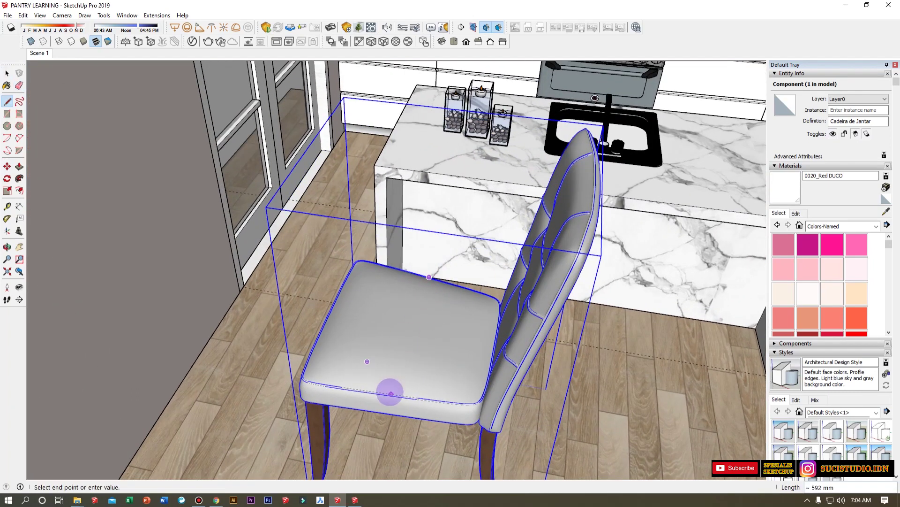
click(392, 394)
scroll(454, 246, down, 5)
key(space)
Rotate the chair 90 degrees on the floor so its seat faces the island.
key(q)
click(422, 365)
click(534, 367)
text(90)
key(Return)
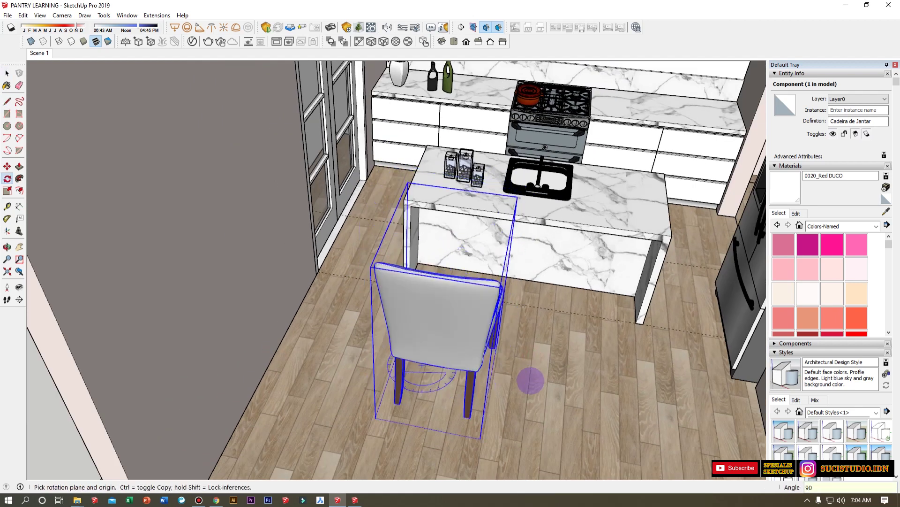
Measure the length of the island countertop with the Tape Measure tool.
middle_drag(473, 297, 467, 318)
key(t)
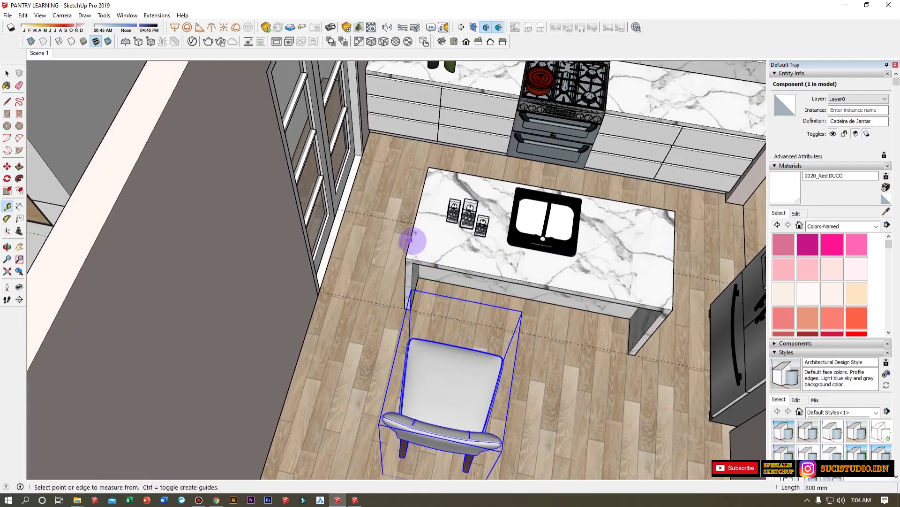
click(410, 240)
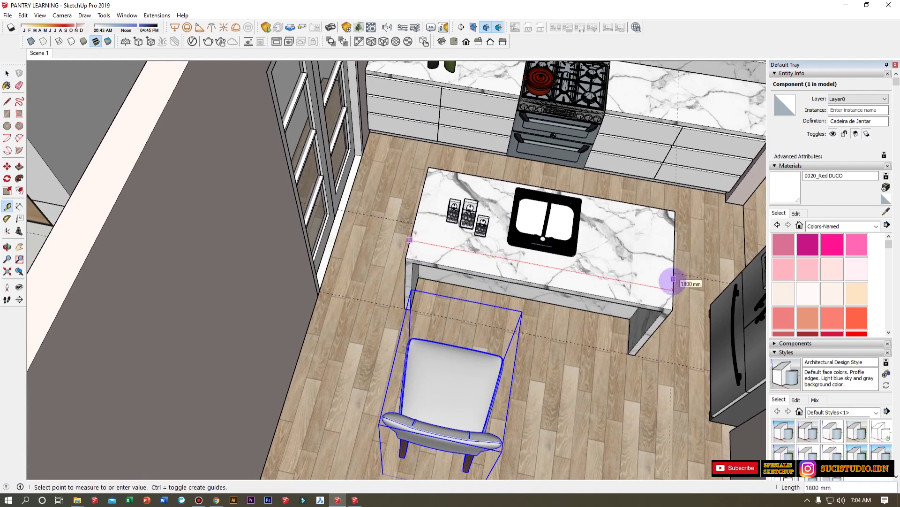
key(space)
Move the chair parallel to the island towards the refrigerator end.
scroll(404, 329, down, 2)
scroll(430, 362, up, 2)
key(m)
click(488, 368)
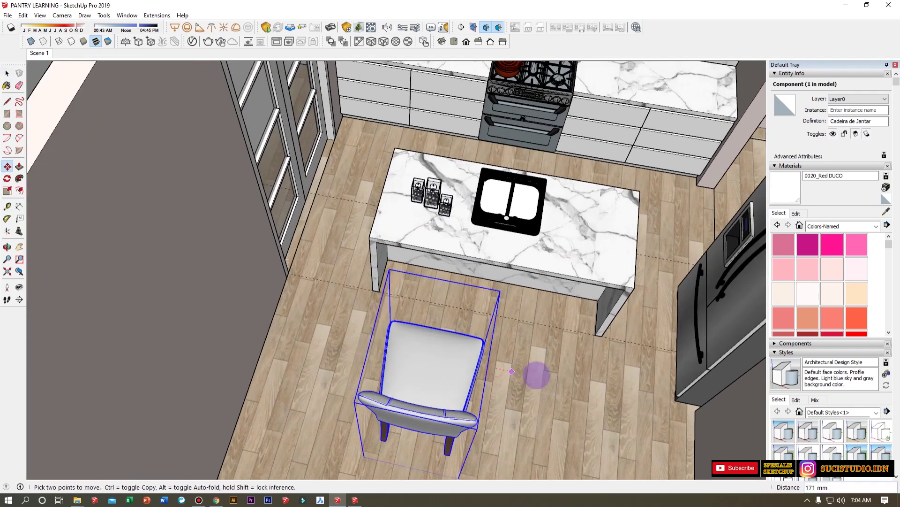
click(526, 362)
key(space)
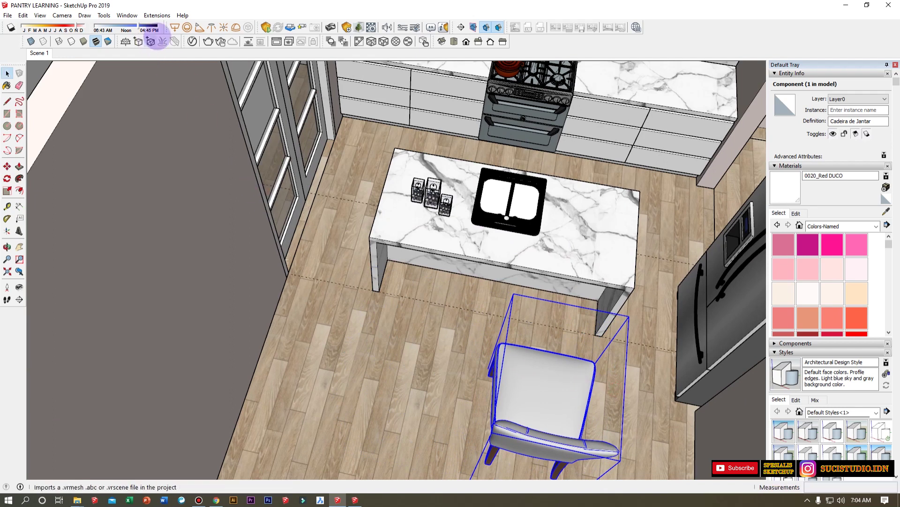
Show the kitchen in a top view with parallel projection.
click(454, 41)
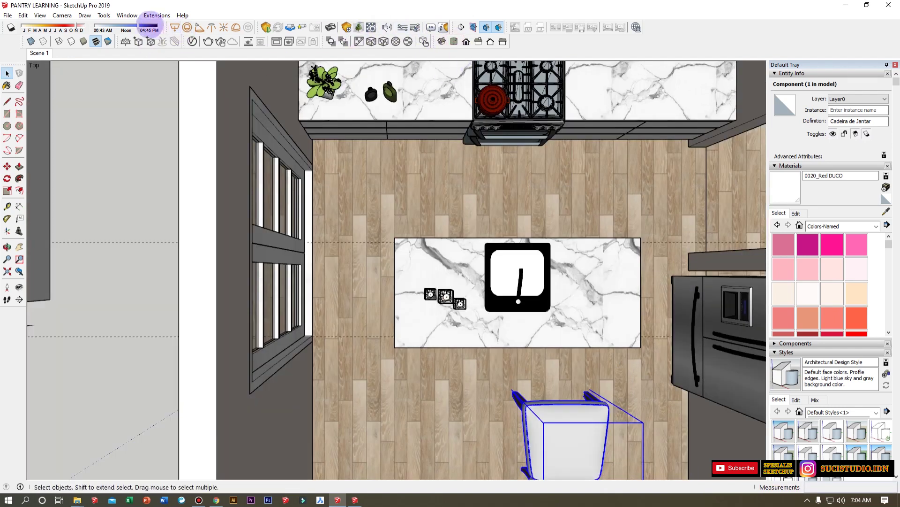
click(62, 15)
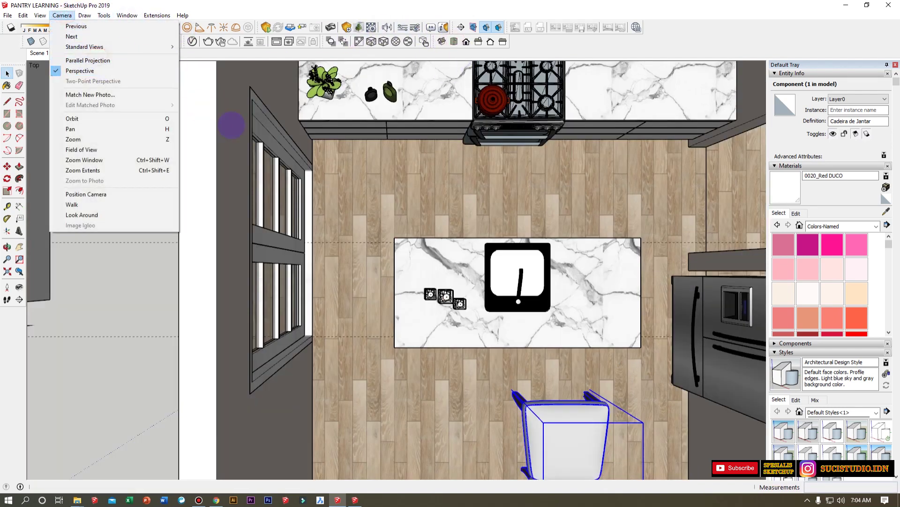
click(88, 60)
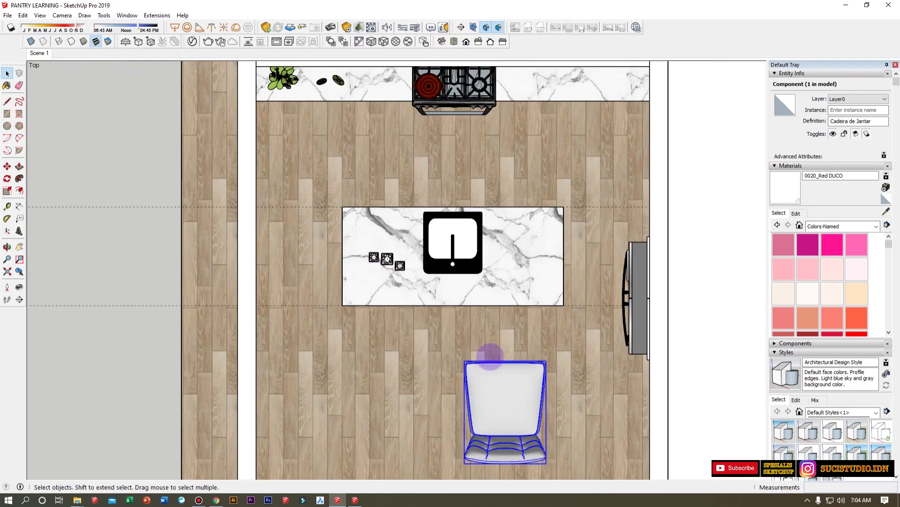
Move the chair straight towards the island so the front of its seat tucks under the countertop.
scroll(490, 355, up, 4)
key(m)
click(527, 394)
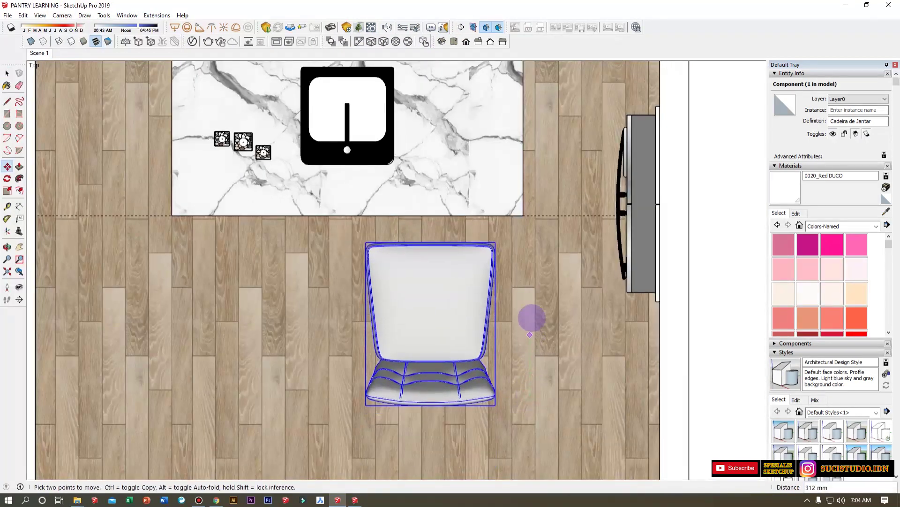
click(526, 266)
Copy the chair 846 mm along the island's front edge towards the glass door end.
key(ctrl)
click(445, 380)
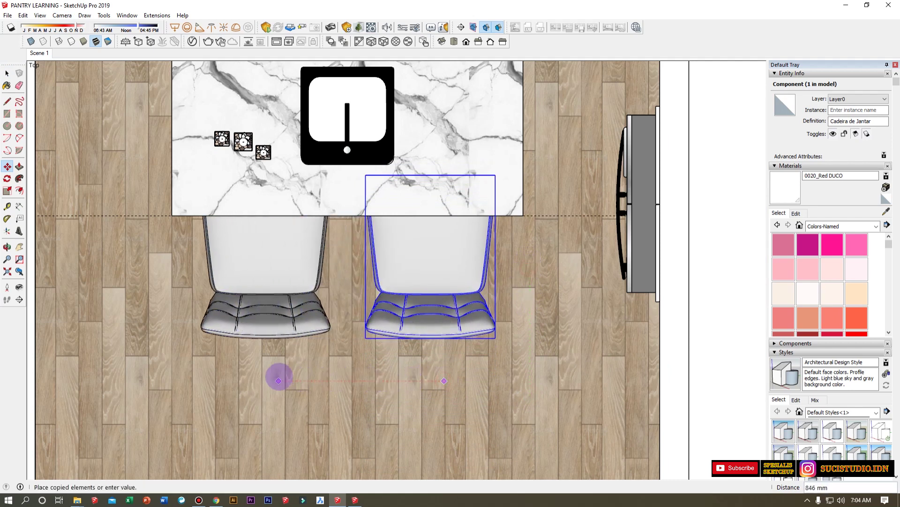
click(278, 380)
key(space)
Move the set of three decorative jars on the island countertop straight back, away from the seating edge.
click(263, 151)
key(m)
click(282, 190)
click(281, 162)
key(space)
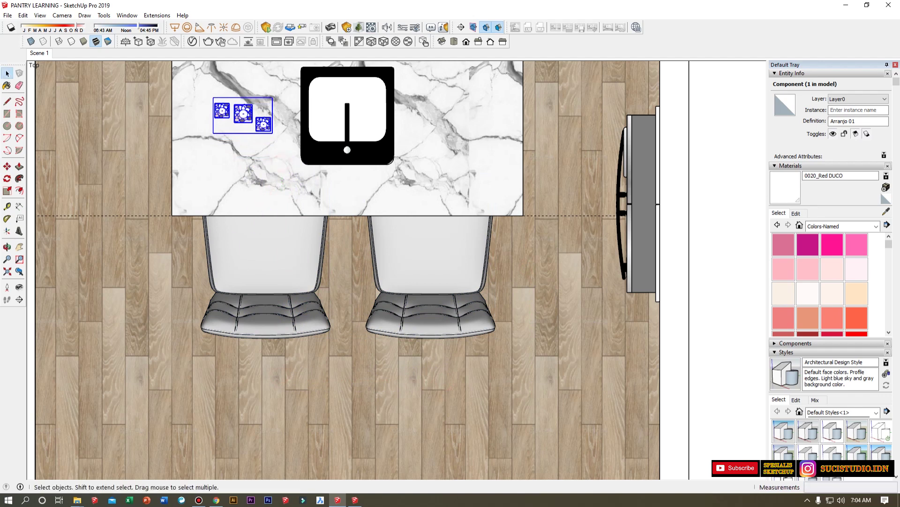
Return to the saved Scene 1 view and delete both upholstered chairs in front of the island.
key(super+e)
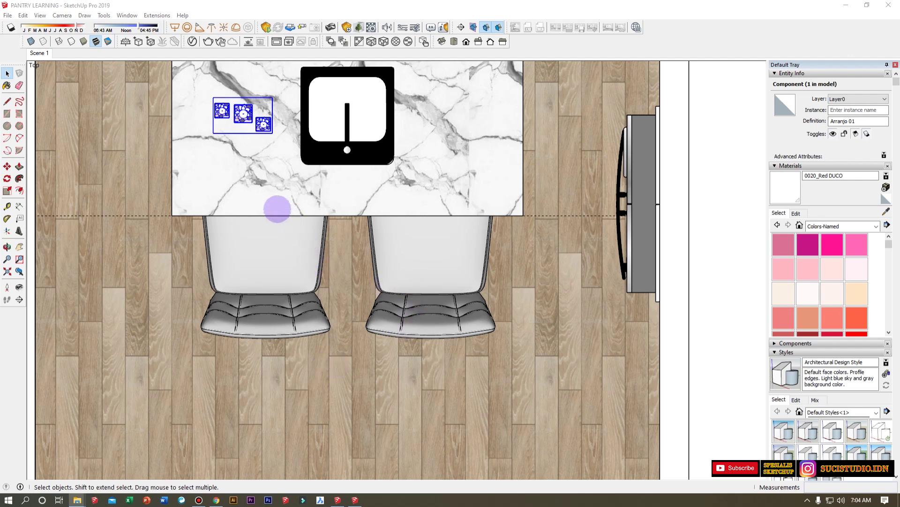
click(276, 205)
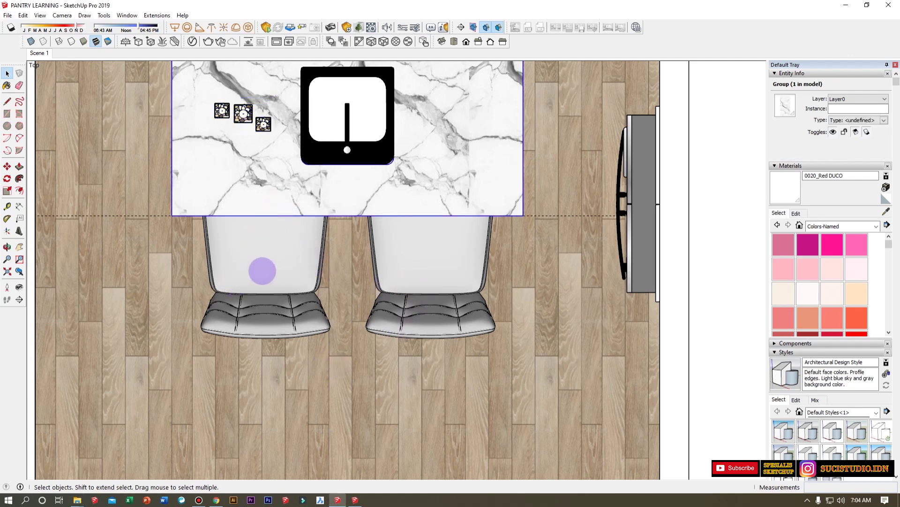
scroll(436, 282, down, 2)
scroll(488, 248, down, 3)
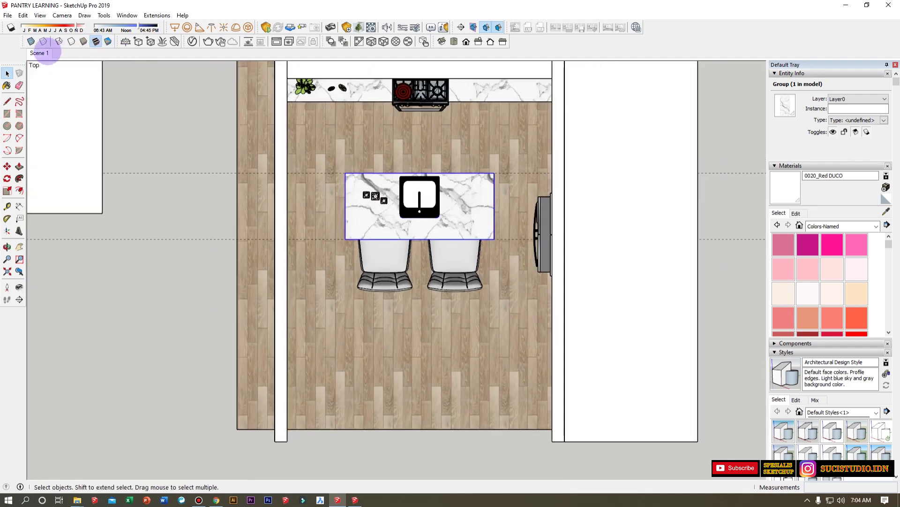
click(37, 53)
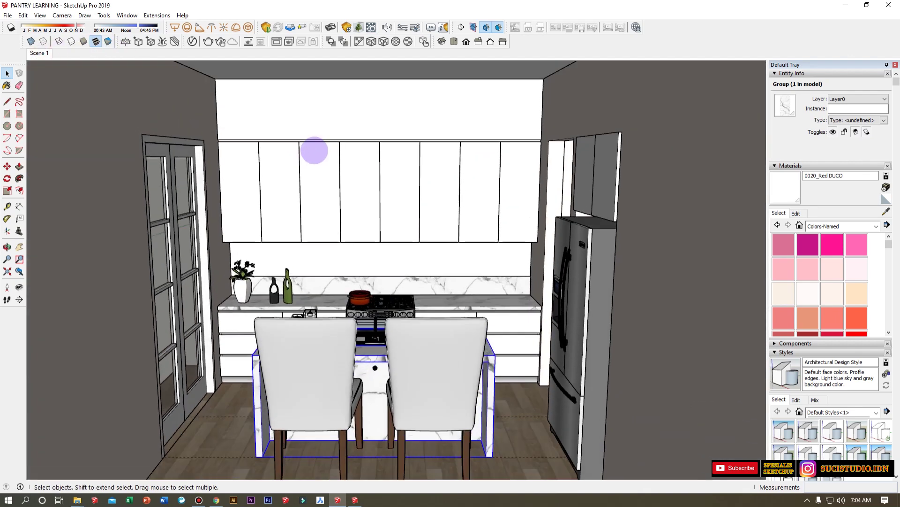
click(424, 374)
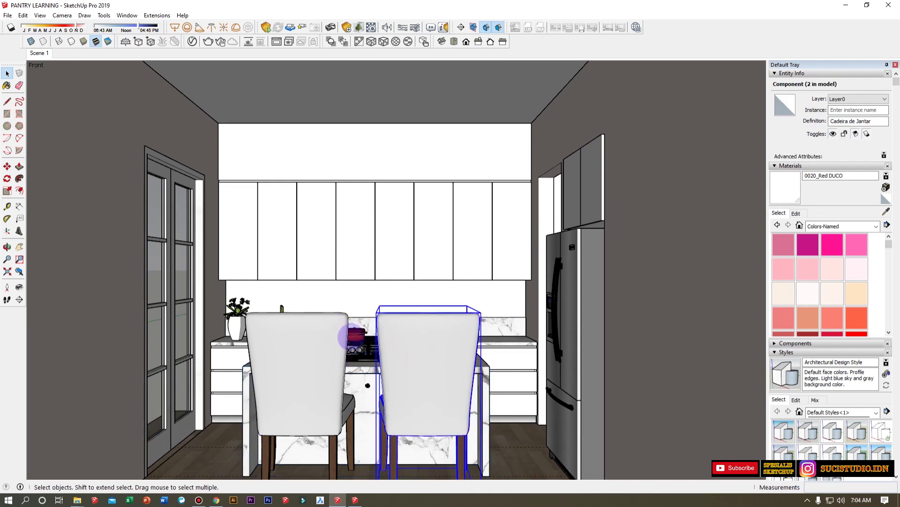
key(Delete)
click(322, 371)
key(Delete)
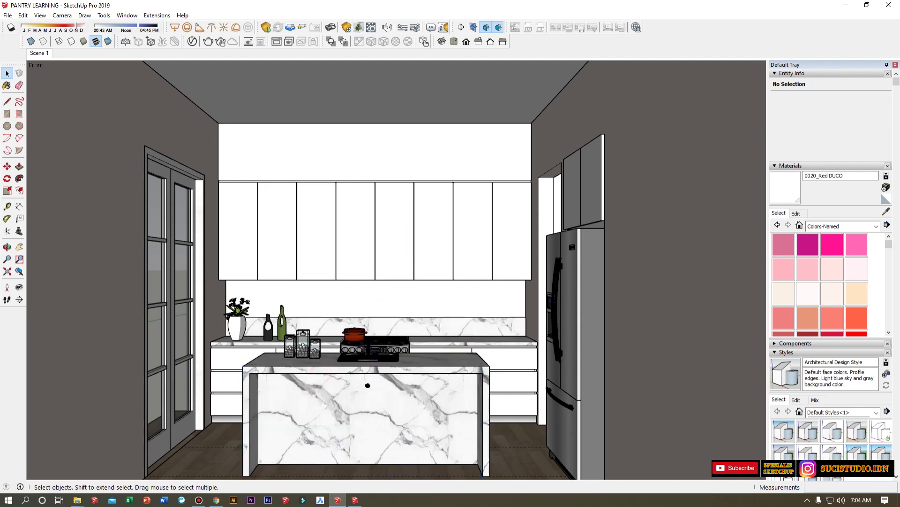
Hide the ceiling face so the kitchen interior can be accessed from above.
key(super+e)
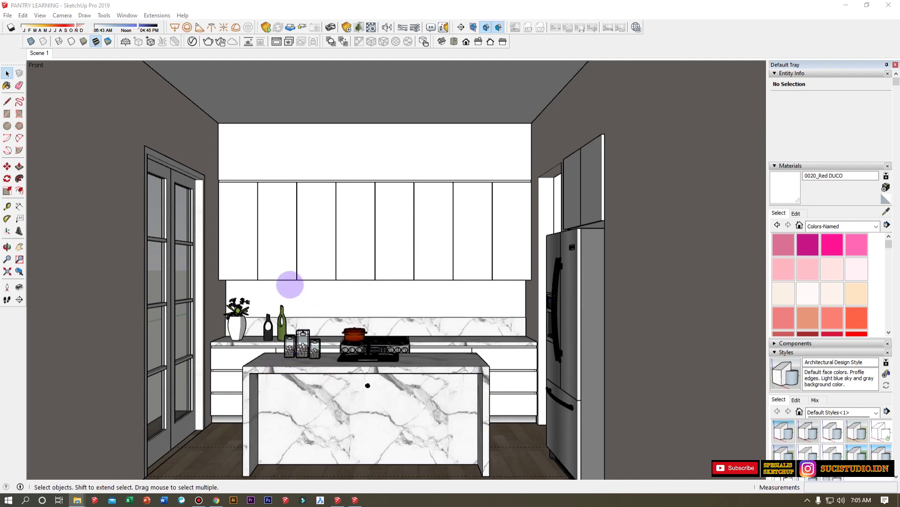
scroll(346, 202, down, 3)
scroll(345, 197, down, 3)
middle_drag(342, 201, 297, 362)
click(316, 216)
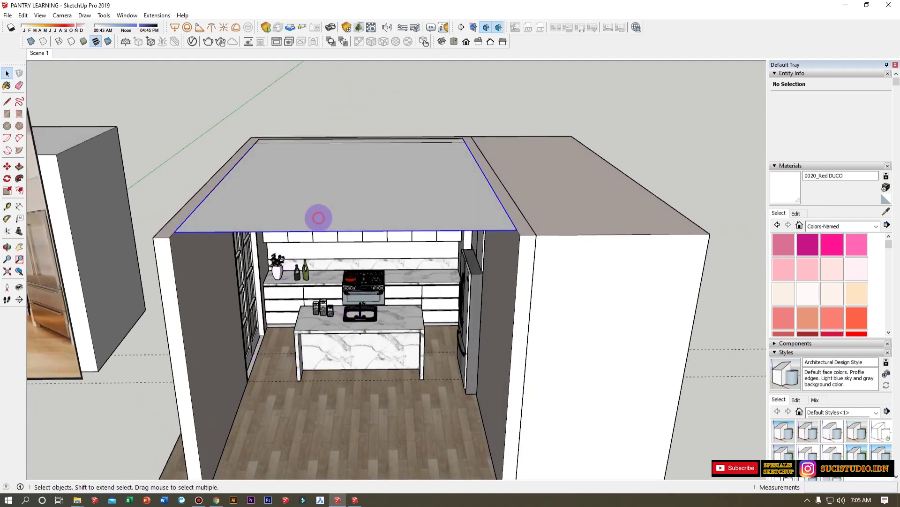
key(Delete)
Bring in the High Stool component and place it on the floor in front of the island.
middle_drag(350, 348, 322, 444)
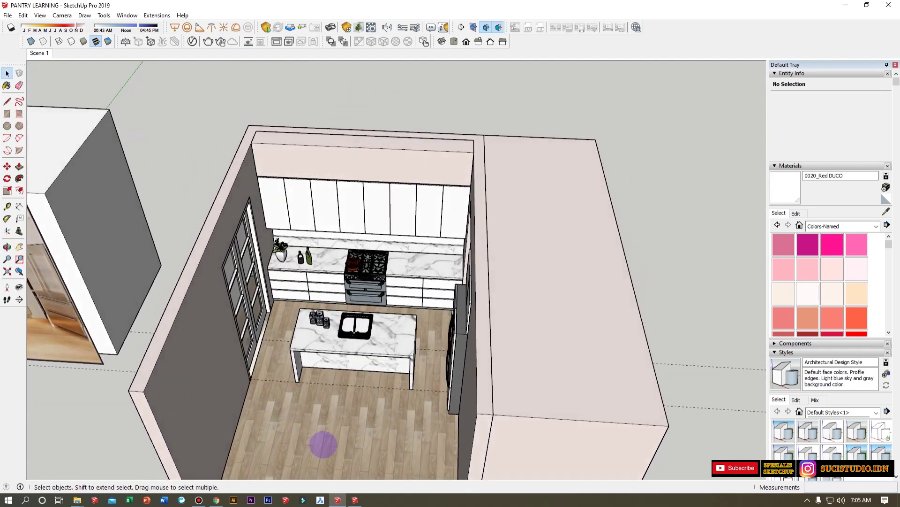
scroll(321, 444, up, 5)
scroll(359, 402, up, 3)
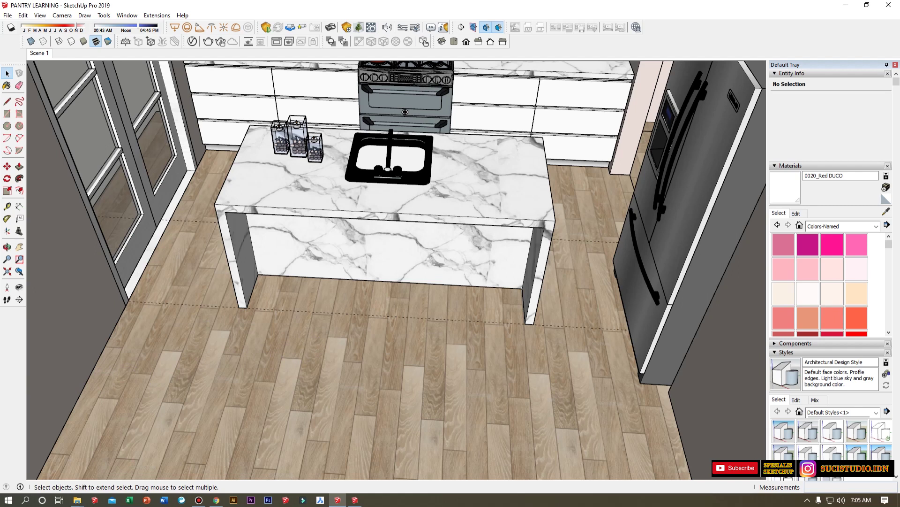
key(super+e)
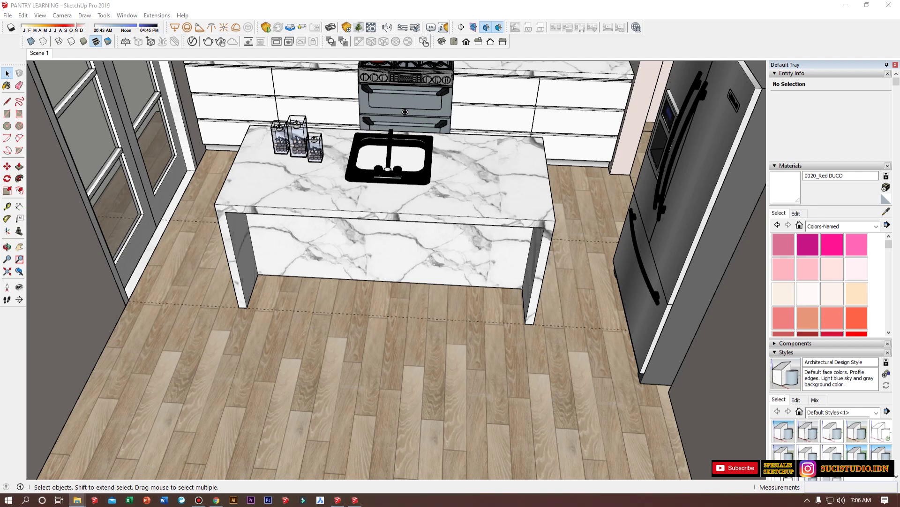
key(ctrl+v)
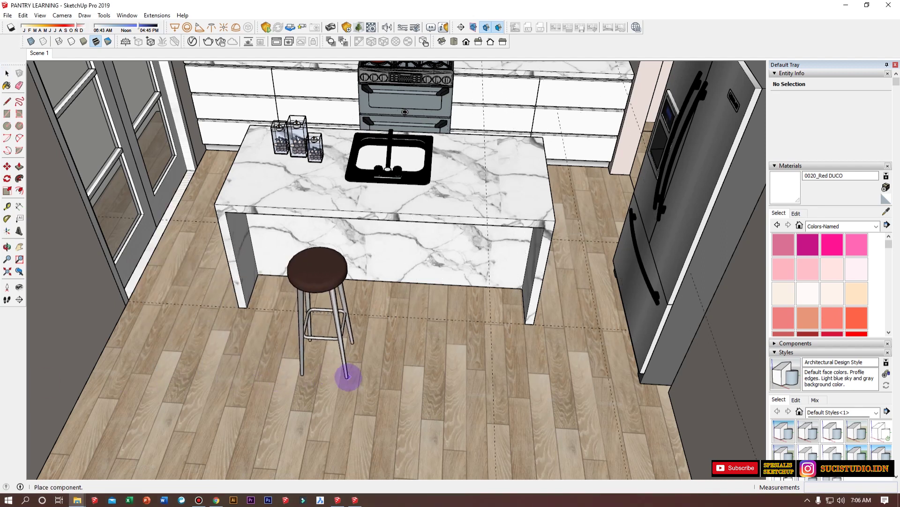
click(348, 376)
Scale the bar stool inside the High Stool component to 0.79 of its height along the blue axis.
scroll(349, 321, up, 3)
middle_drag(323, 291, 355, 229)
key(space)
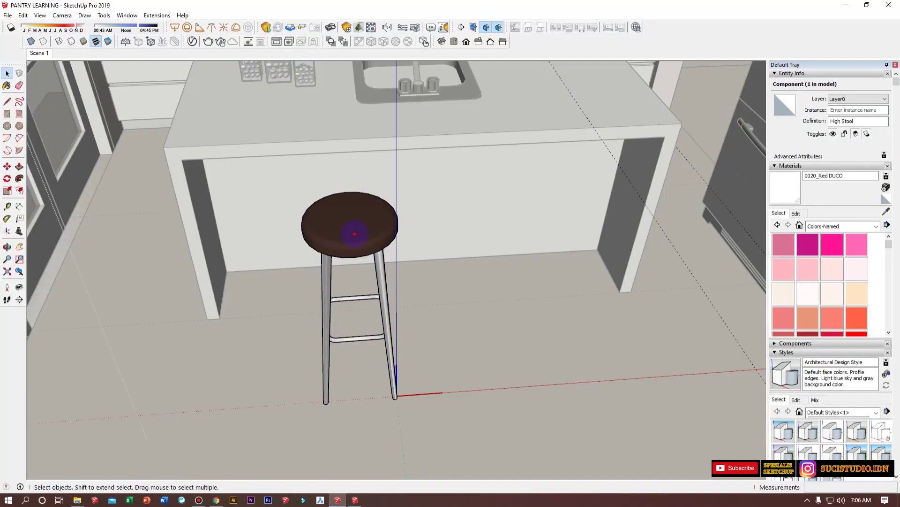
key(s)
drag(351, 215, 353, 255)
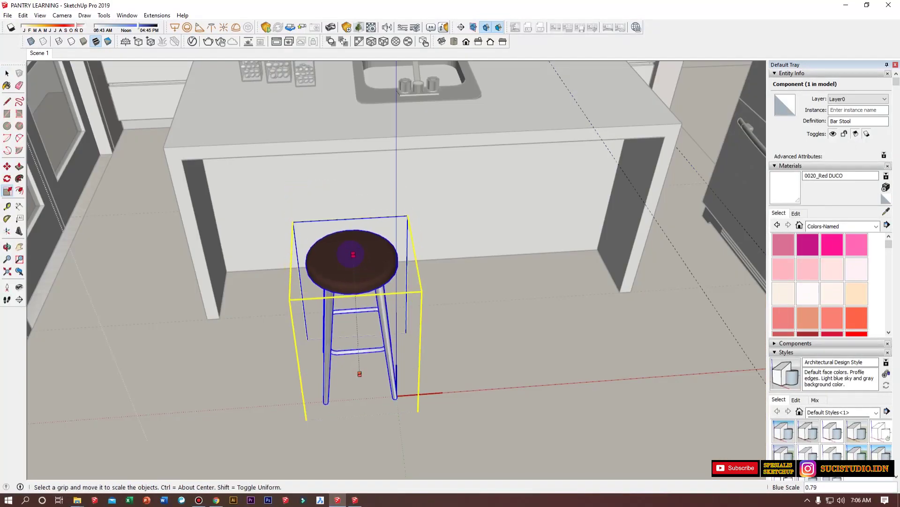
key(space)
Check the stool's height by drawing a line from the seat down towards the floor.
click(356, 256)
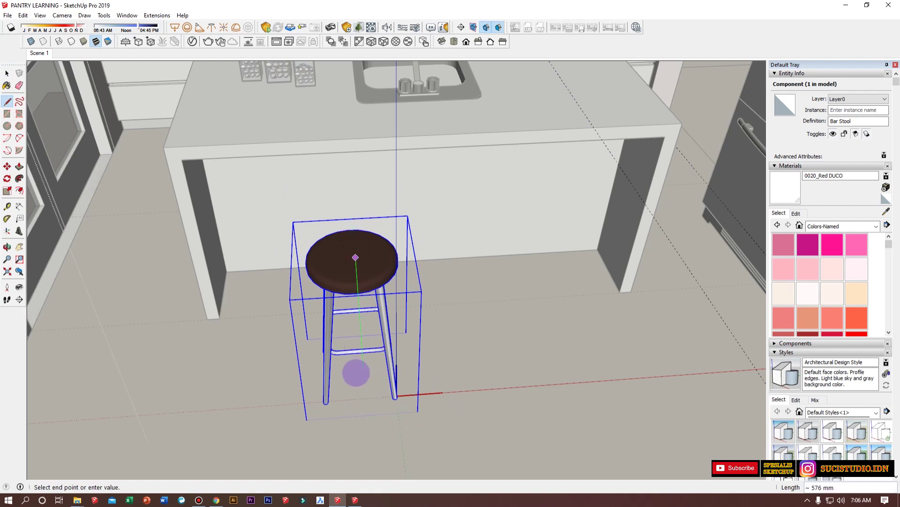
scroll(355, 372, up, 3)
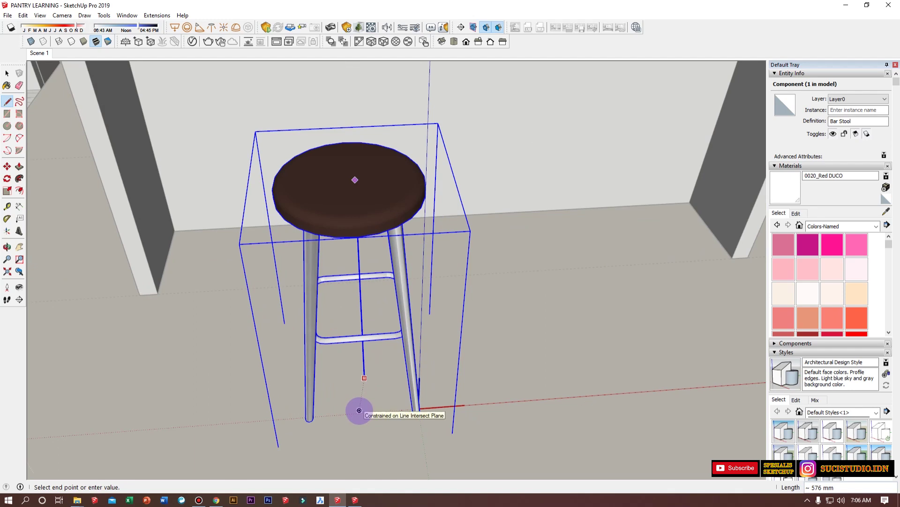
key(space)
Scale the bar stool's height down further and close the component.
scroll(279, 382, down, 3)
key(s)
drag(327, 255, 325, 275)
key(space)
click(516, 382)
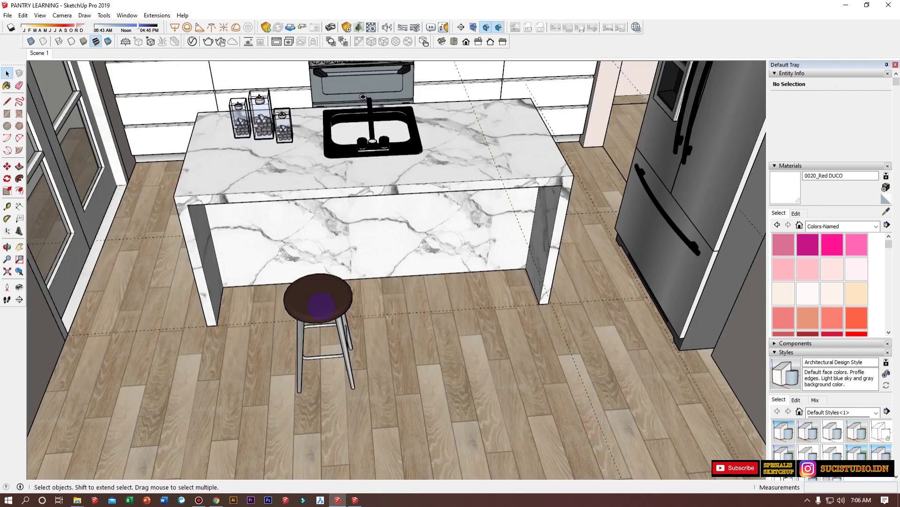
Isolate the High Stool component by locking it and hiding everything else, and unlock it again.
click(321, 306)
middle_drag(382, 322, 382, 408)
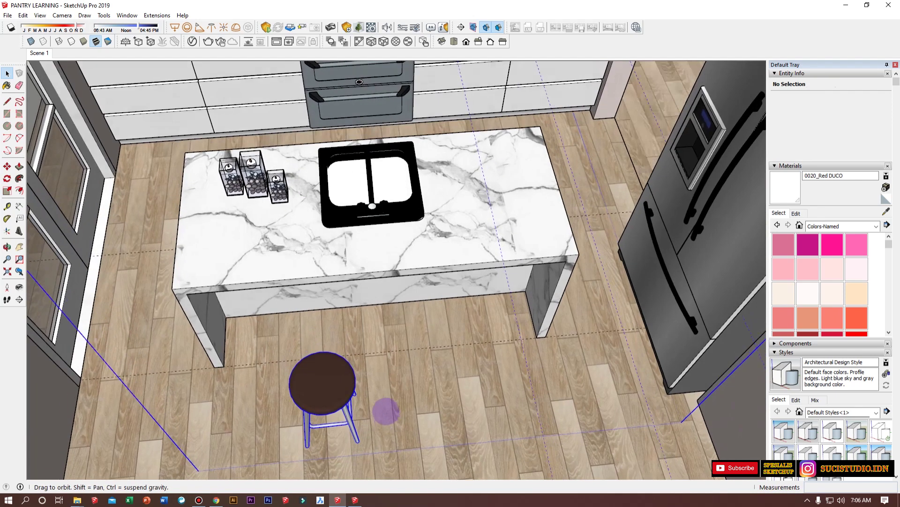
scroll(271, 362, down, 5)
key(ctrl+l)
key(ctrl+a)
key(Delete)
click(283, 366)
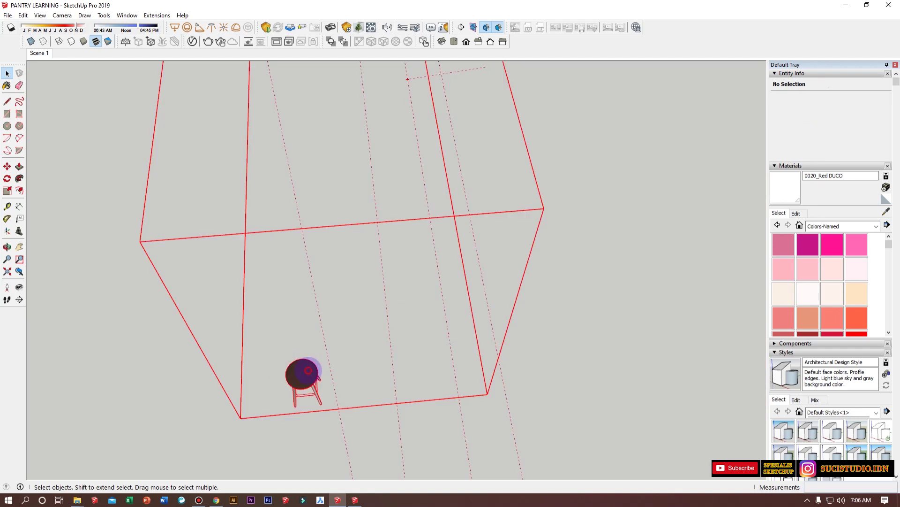
right_click(307, 371)
click(350, 148)
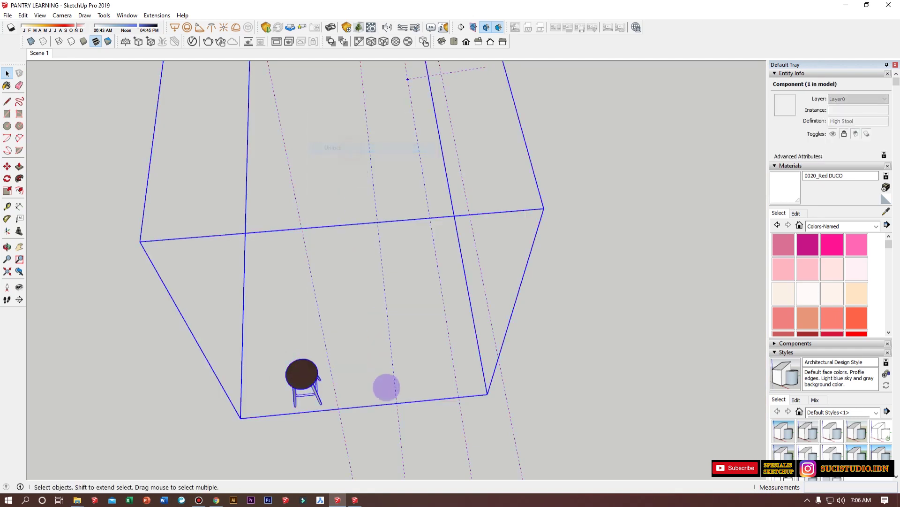
Delete the stray guide lines inside the High Stool component and close it.
double_click(300, 371)
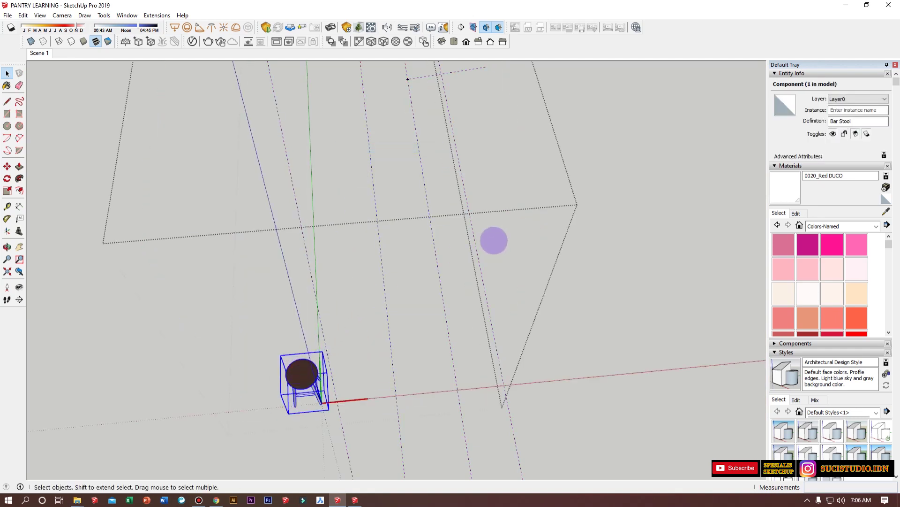
drag(493, 239, 253, 291)
key(Delete)
click(223, 328)
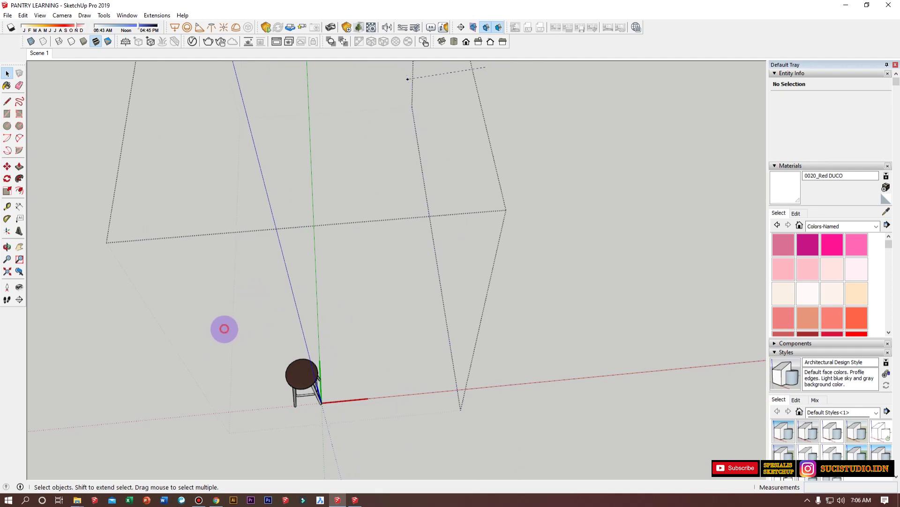
Explode the outer High Stool component to free the Bar Stool component inside it.
click(302, 375)
scroll(302, 373, up, 2)
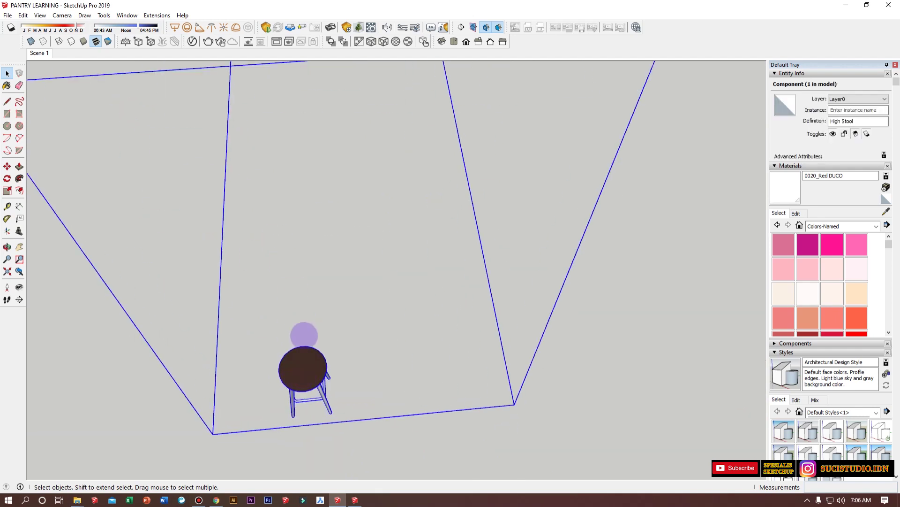
right_click(306, 356)
click(344, 172)
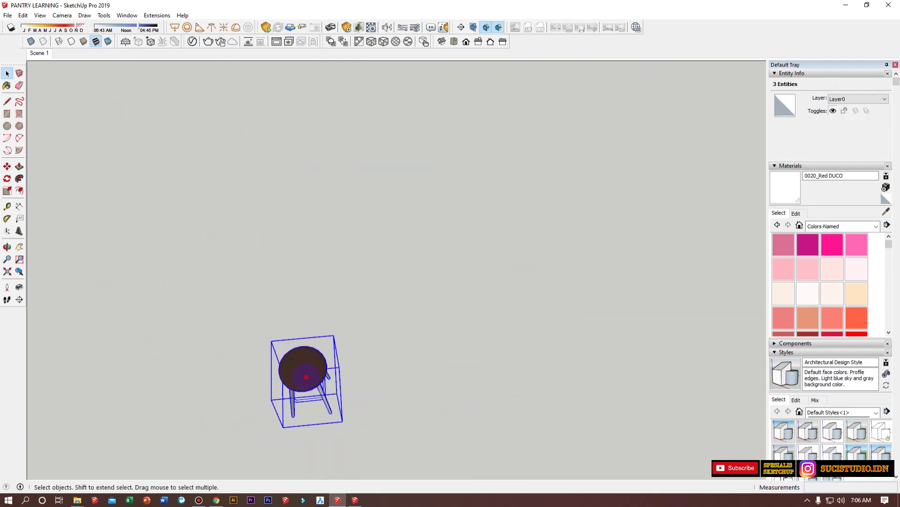
Bring the hidden kitchen back with Scene 1 and hide the ceiling again.
click(40, 52)
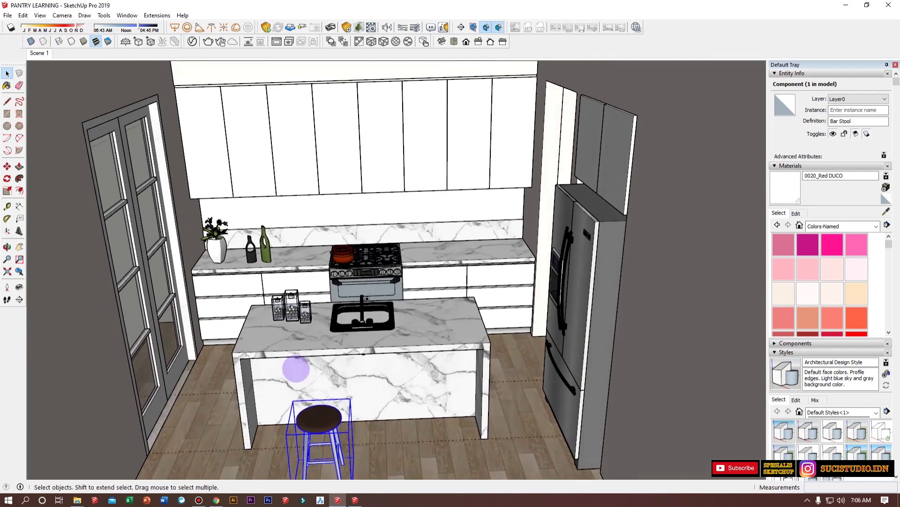
scroll(399, 302, down, 6)
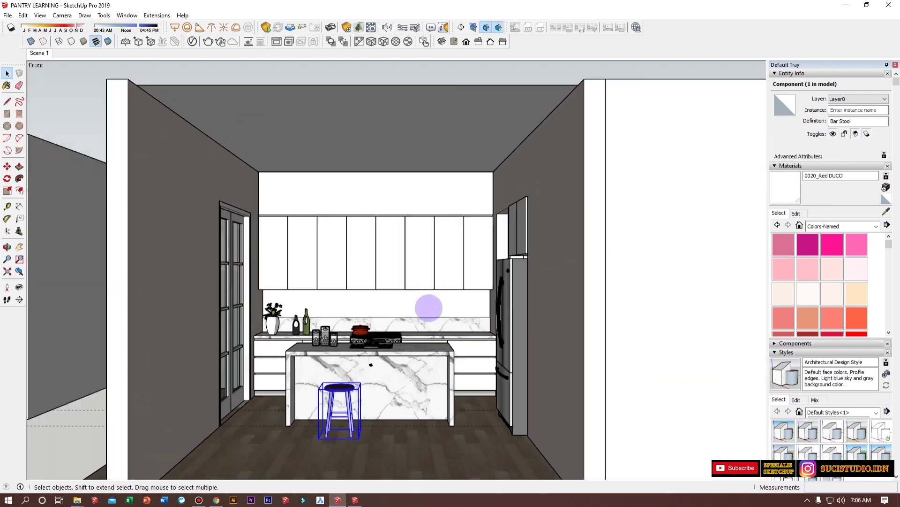
middle_drag(436, 345, 380, 455)
scroll(398, 431, up, 8)
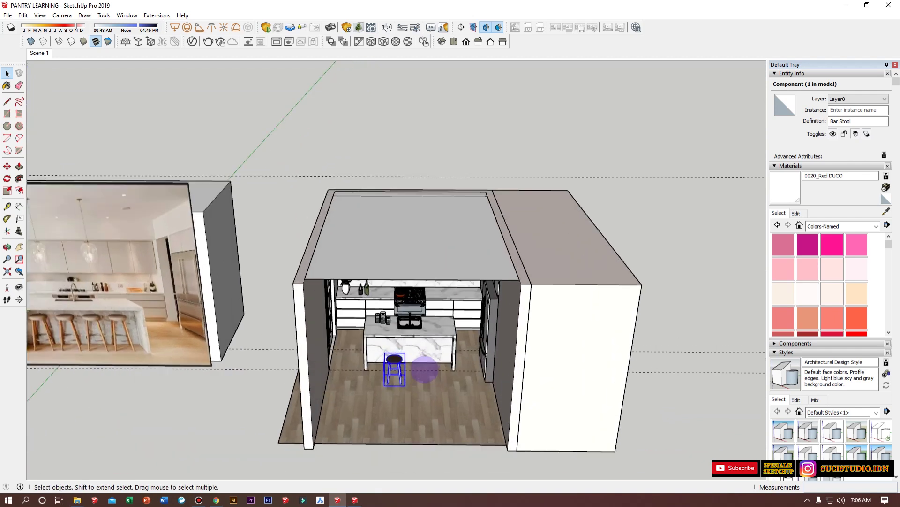
key(space)
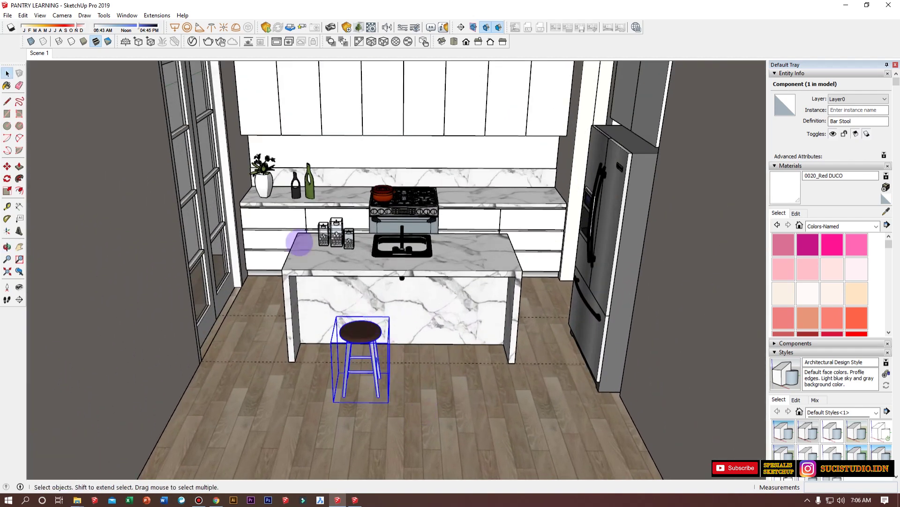
scroll(332, 288, down, 3)
scroll(324, 244, up, 8)
scroll(317, 307, down, 8)
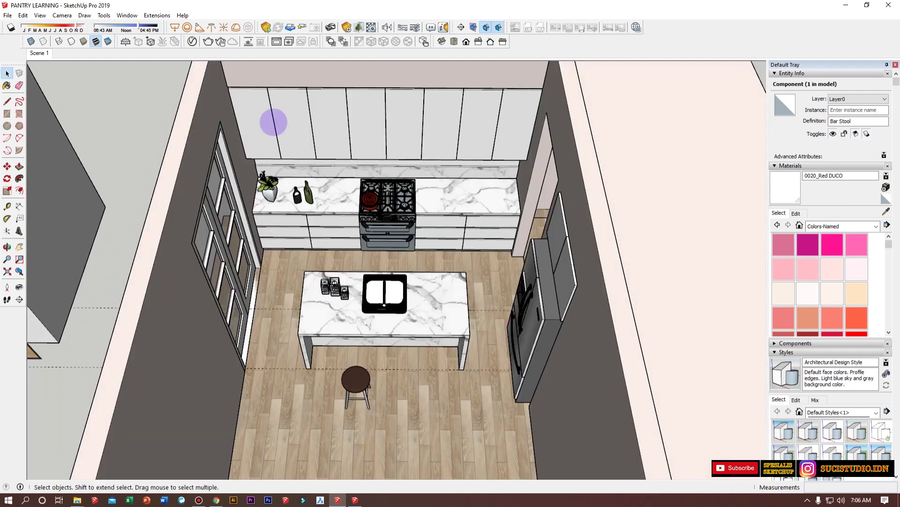
Show the kitchen from the top in parallel projection, framed on the island and bar stool.
click(452, 41)
click(62, 15)
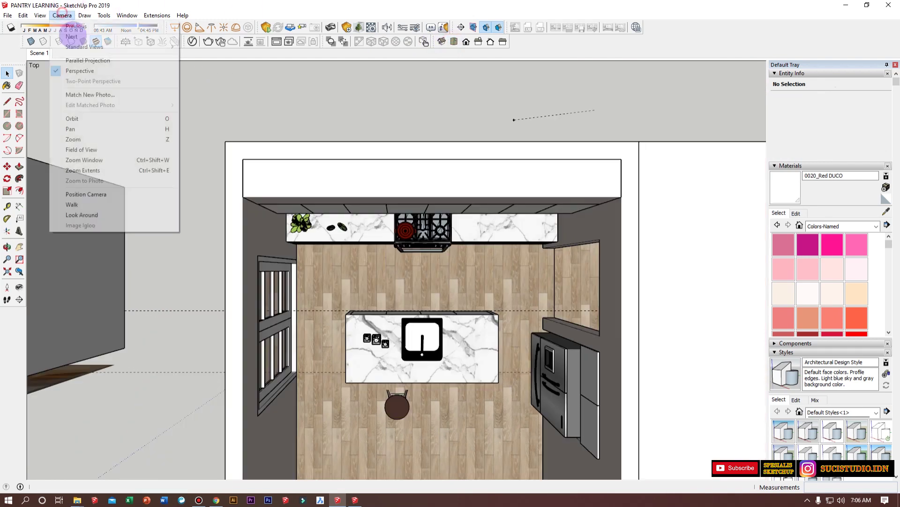
click(70, 58)
scroll(389, 380, up, 3)
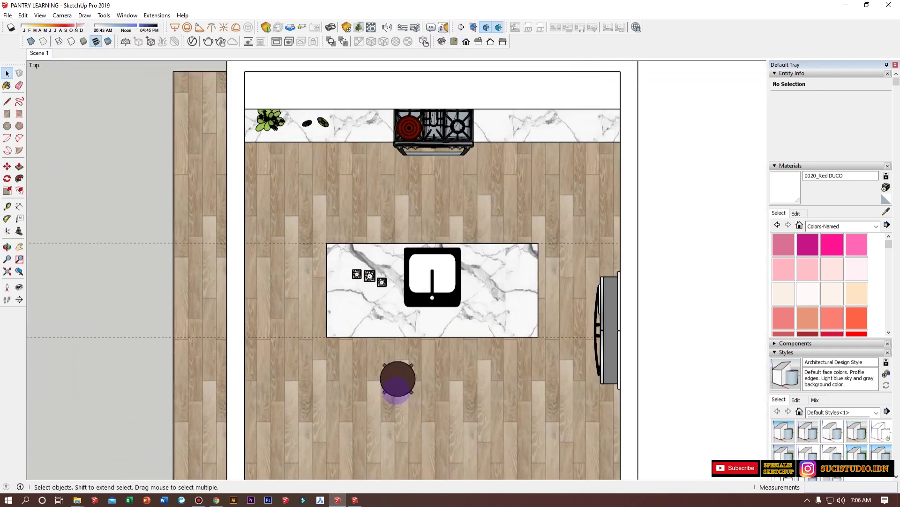
Move the bar stool to the front edge of the island near its left end, partly under the countertop.
click(400, 382)
scroll(422, 384, up, 5)
key(o)
key(m)
click(457, 364)
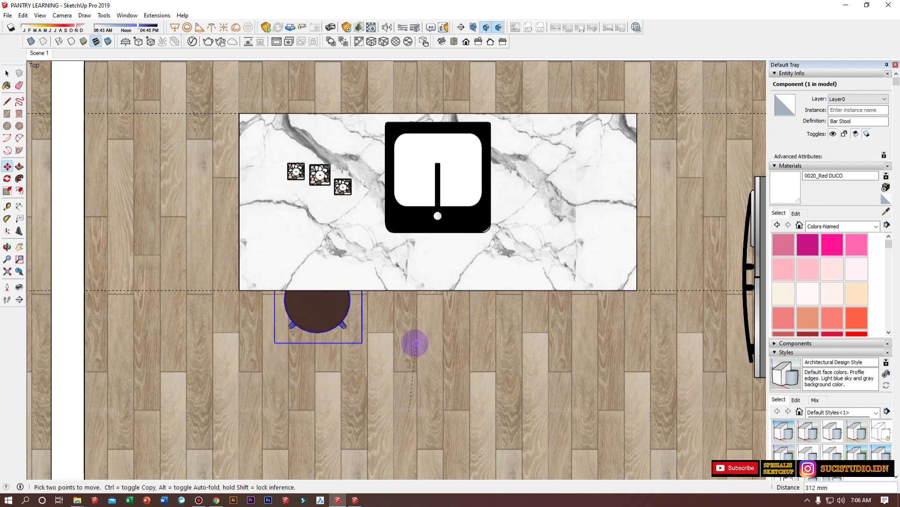
Copy the bar stool about 1184 mm along the island's front and divide the distance by 3 to make four evenly spaced stools.
key(ctrl)
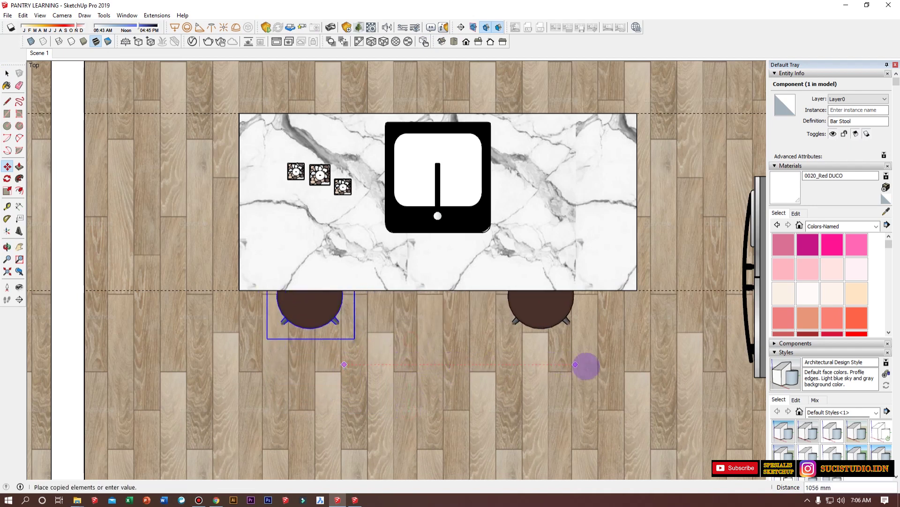
click(606, 365)
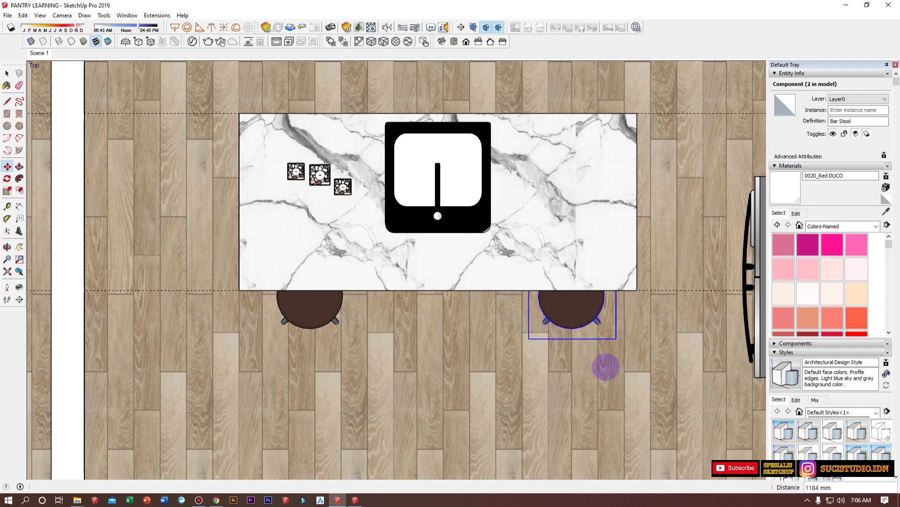
text(3/)
key(Return)
key(Escape)
key(space)
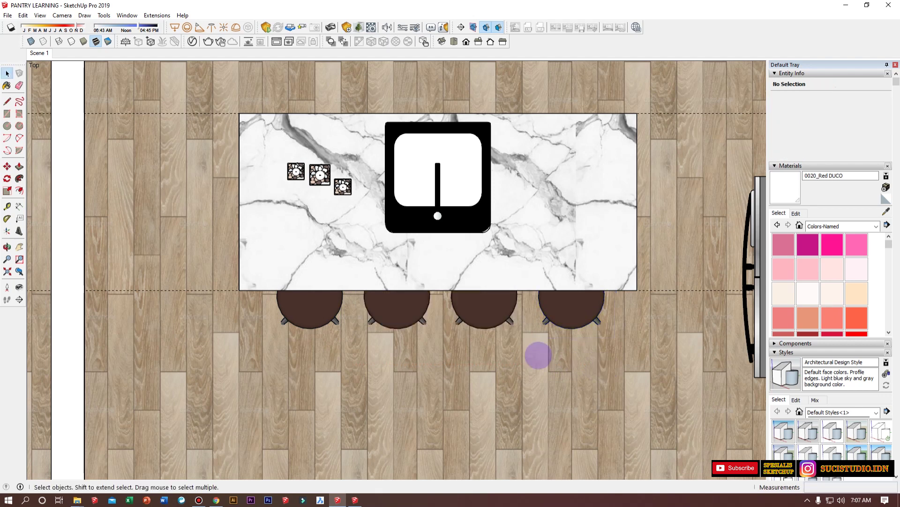
Sample the dark brown seat material of a bar stool and open it for editing.
scroll(537, 356, down, 1)
scroll(499, 330, up, 2)
click(886, 211)
scroll(508, 312, up, 3)
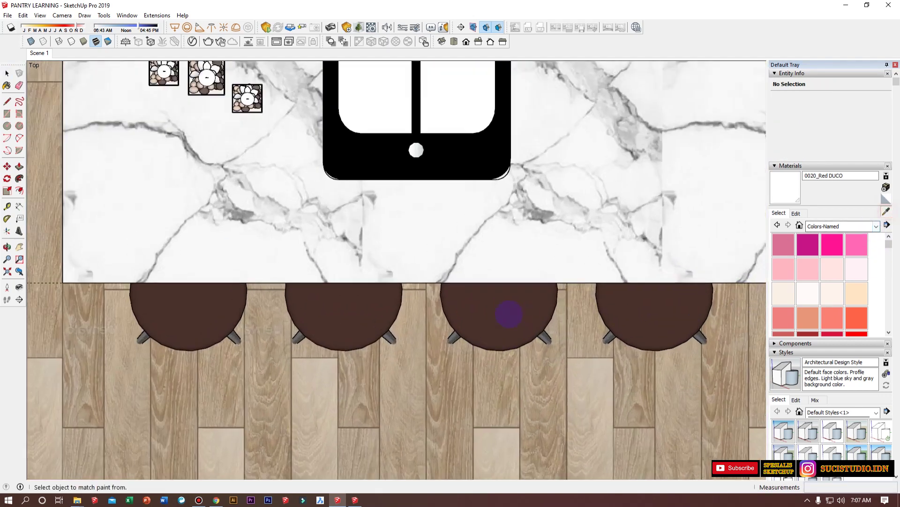
click(508, 312)
click(796, 213)
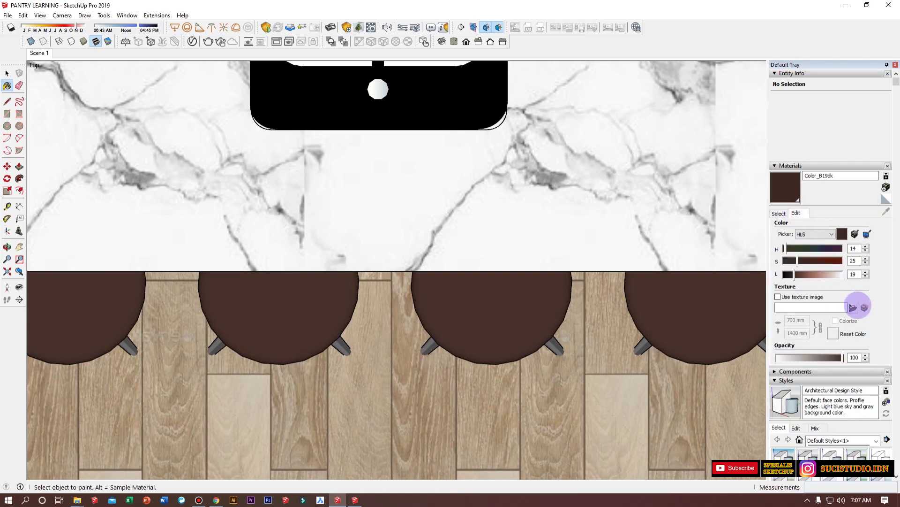
click(852, 308)
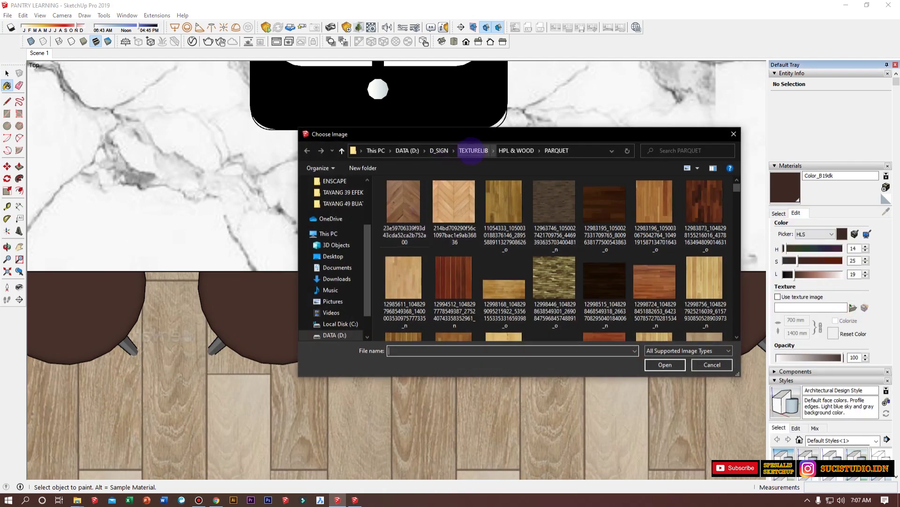
click(472, 151)
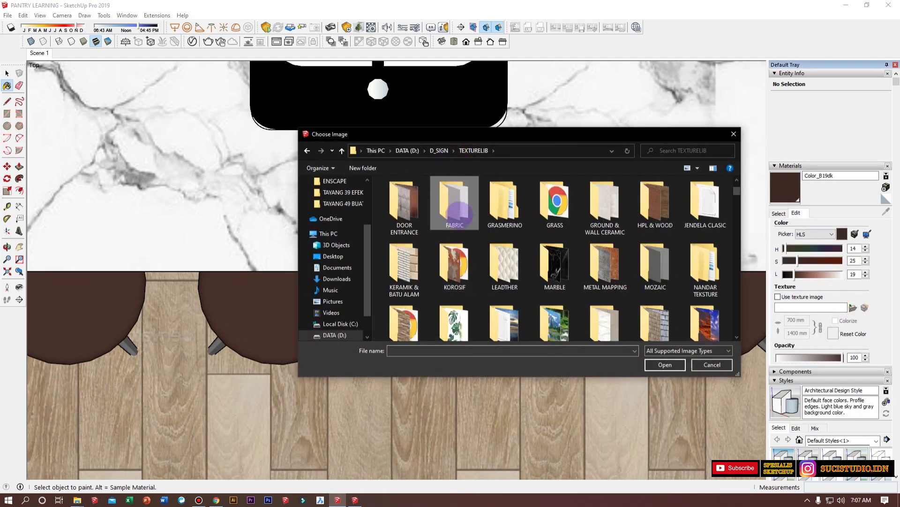
double_click(458, 213)
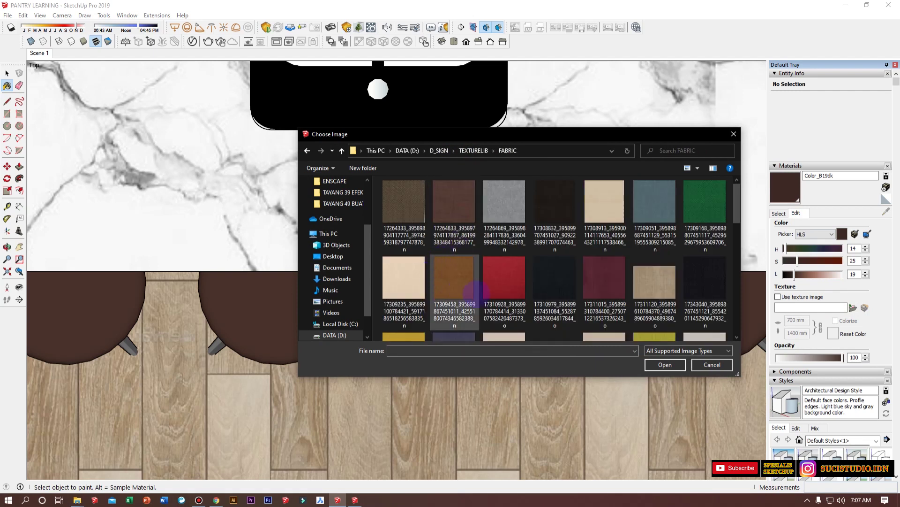
scroll(578, 281, down, 3)
double_click(704, 219)
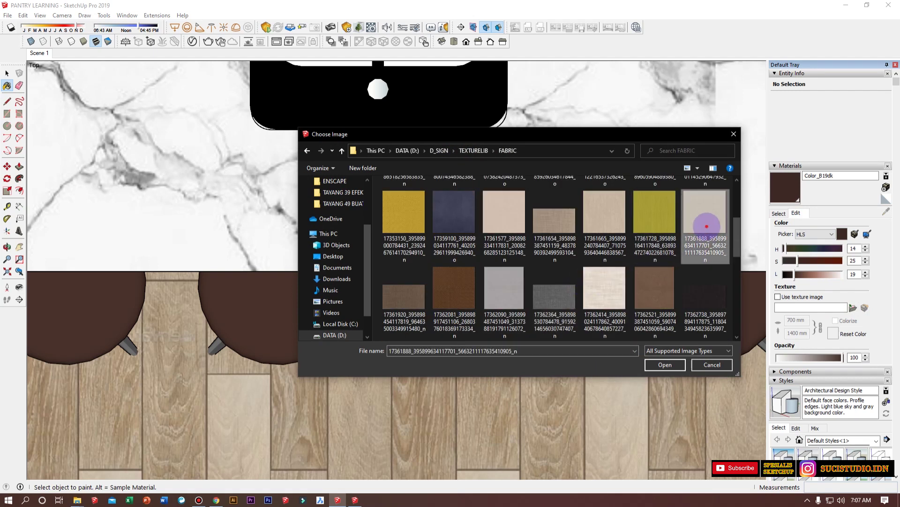
scroll(469, 321, down, 3)
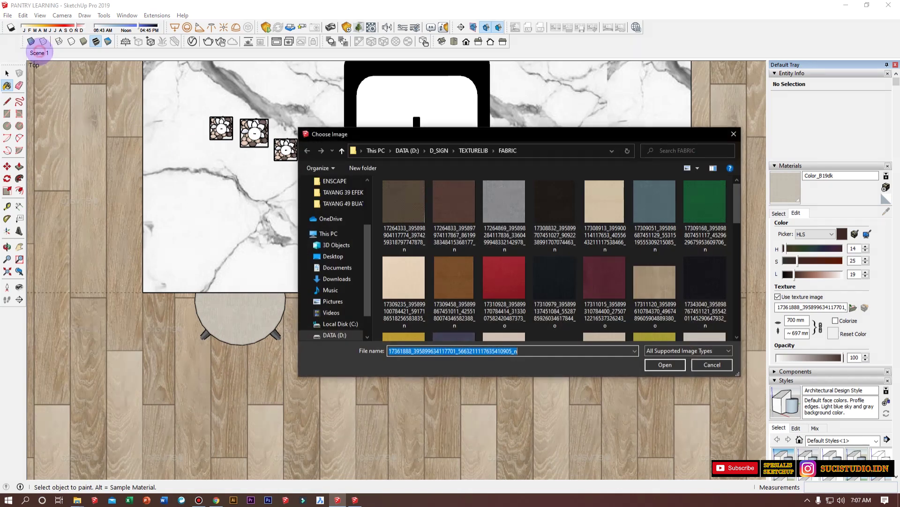
key(Escape)
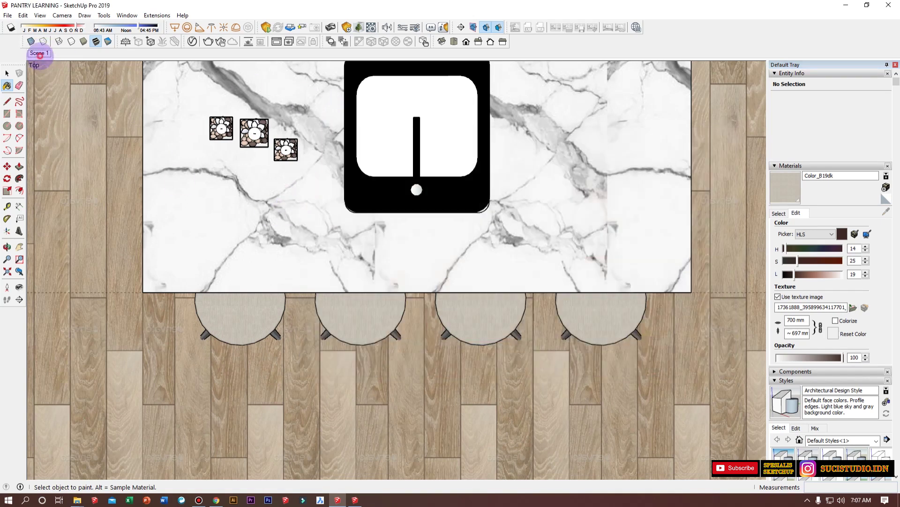
Return to Scene 1 and examine the row of stools in front of the island, leaving nothing selected.
click(40, 53)
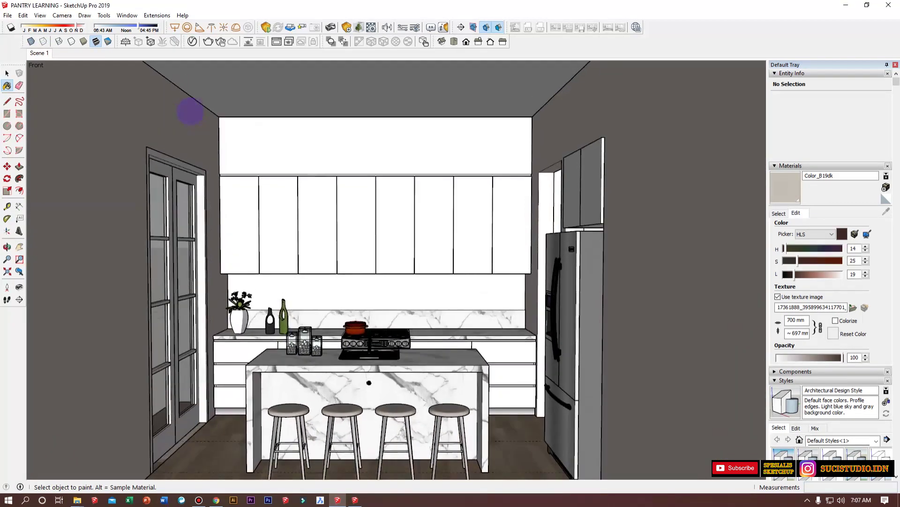
scroll(215, 374, down, 4)
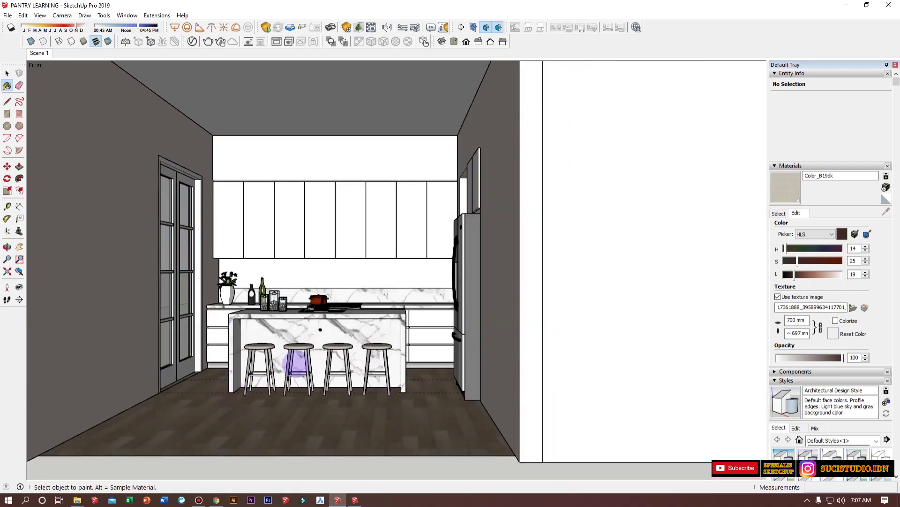
mouse_move(295, 364)
middle_down()
mouse_move(412, 345)
mouse_move(308, 392)
mouse_move(478, 311)
middle_up()
key(space)
drag(633, 382, 629, 457)
middle_drag(388, 392, 439, 400)
key(ctrl+t)
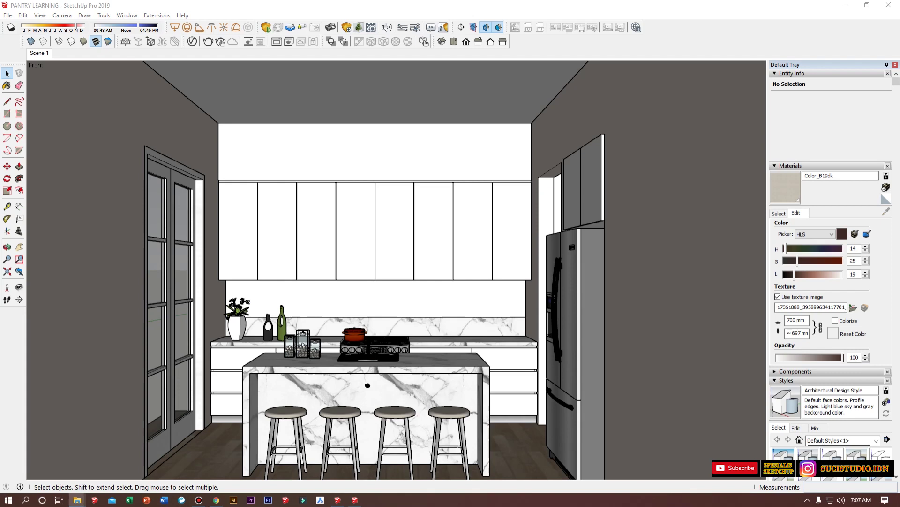
Switch to File Explorer and bring the Agnes+Chandelier model from the LAMP folder into the kitchen model.
key(alt+Tab)
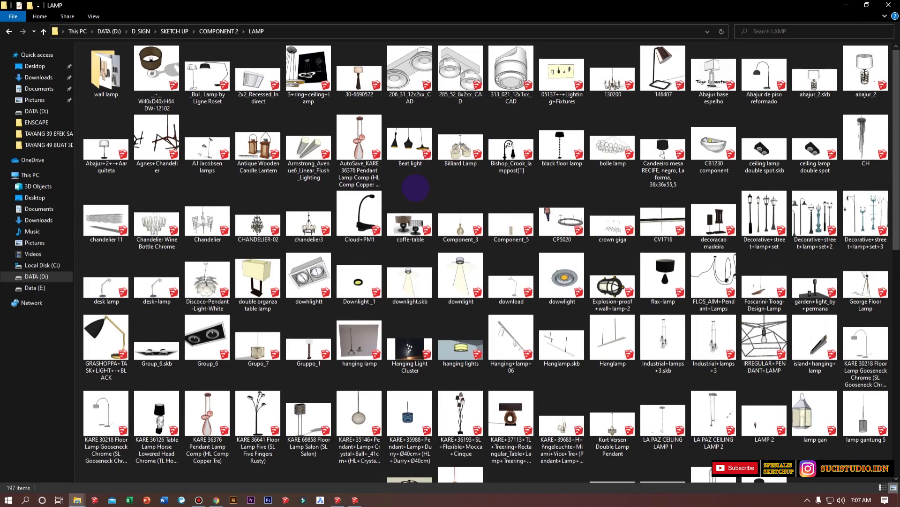
click(157, 129)
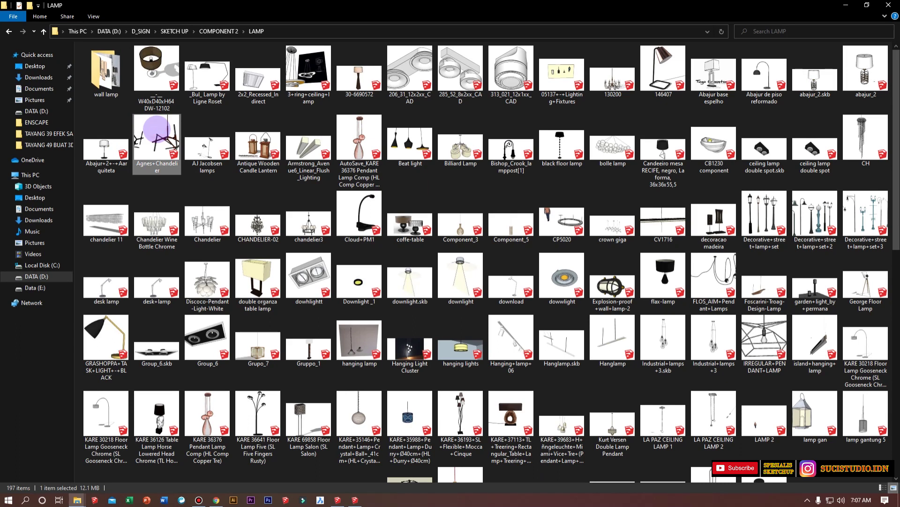
mouse_move(535, 6)
mouse_down()
mouse_move(154, 75)
mouse_move(36, 74)
mouse_up()
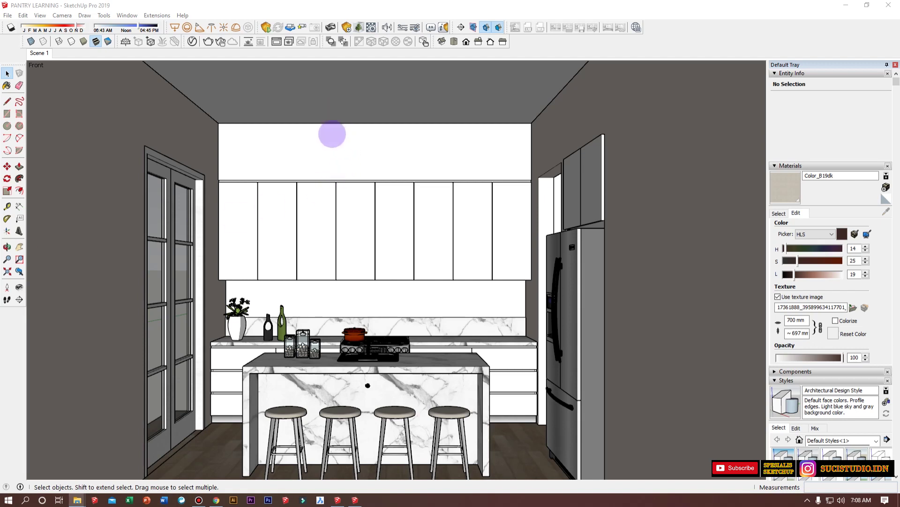
click(329, 146)
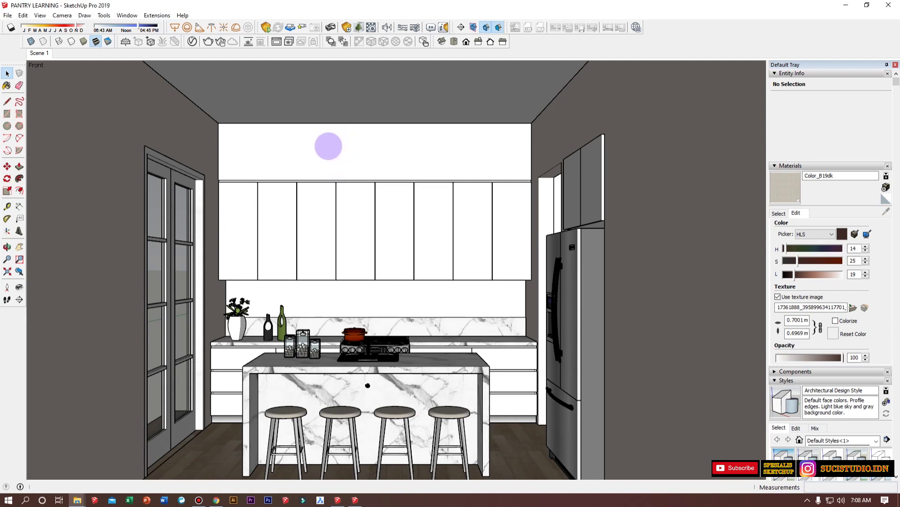
Move the chandelier down from above the building so its canopies meet the kitchen ceiling.
key(m)
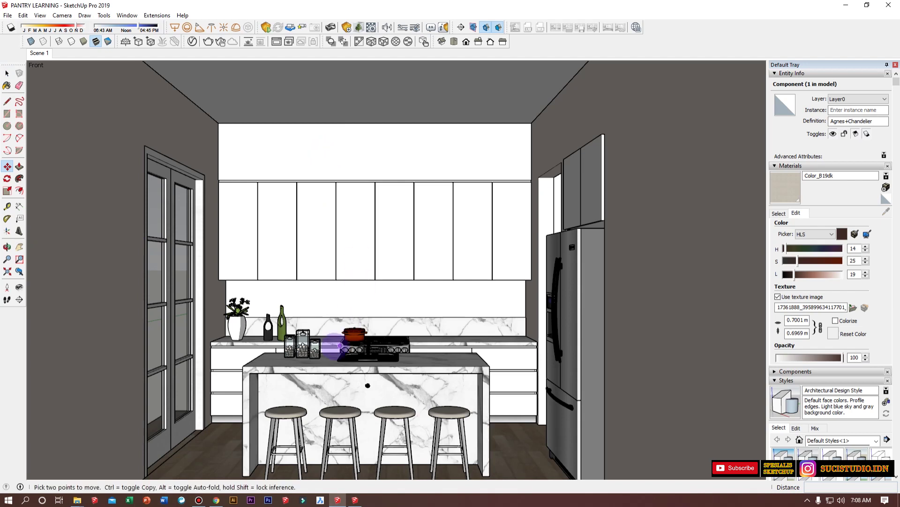
scroll(436, 316, down, 6)
scroll(426, 328, down, 1)
scroll(137, 241, up, 5)
middle_drag(241, 185, 408, 208)
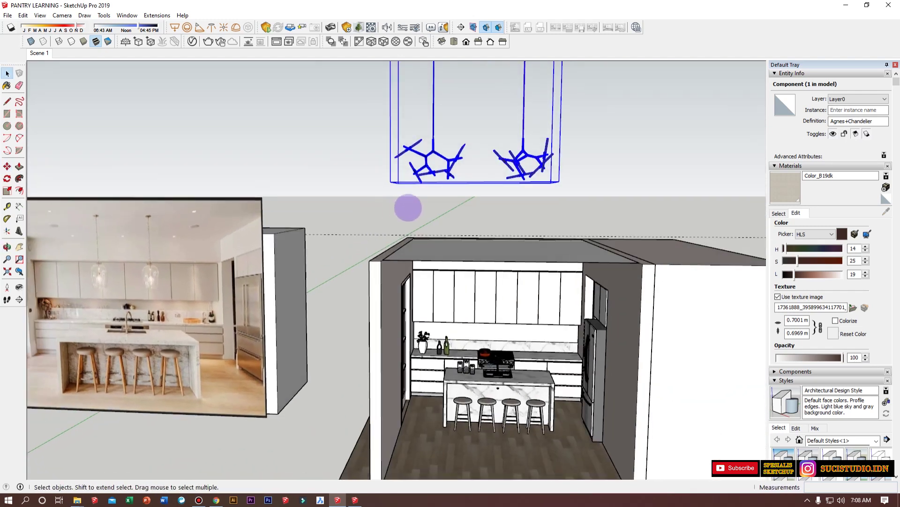
scroll(408, 208, down, 2)
key(m)
drag(429, 64, 437, 252)
scroll(446, 227, up, 2)
click(429, 253)
key(space)
scroll(513, 316, up, 2)
middle_drag(513, 316, 452, 359)
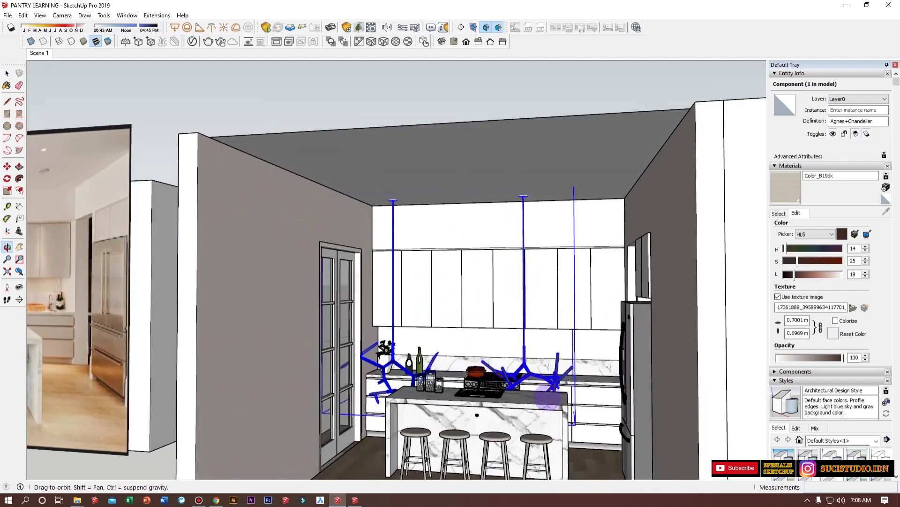
Scale the chandelier down uniformly from its lower corner so it hangs well above the island.
key(s)
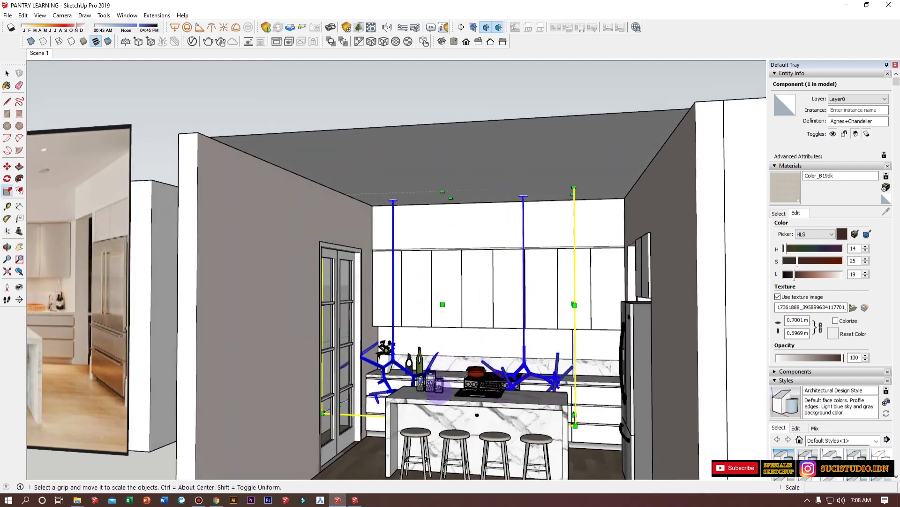
drag(575, 425, 511, 283)
key(space)
scroll(587, 307, down, 3)
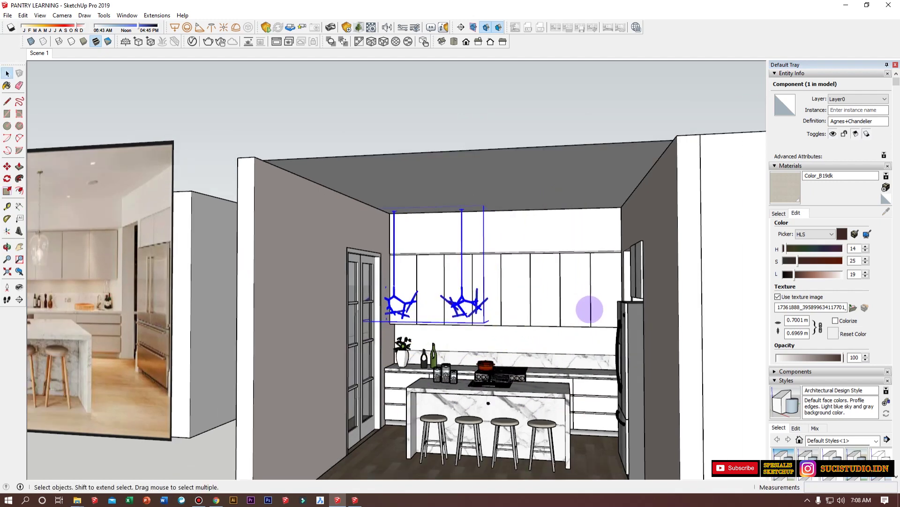
From the front view, move the chandelier about 933 mm sideways along the red axis toward the middle of the kitchen.
scroll(511, 281, up, 1)
key(F2)
key(m)
click(521, 236)
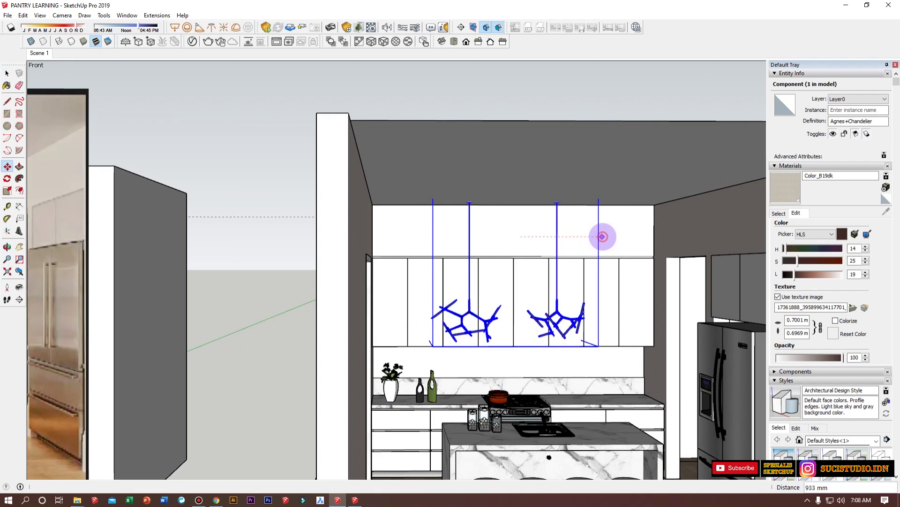
click(598, 237)
middle_drag(527, 251, 481, 400)
key(space)
Hide the ceiling and show the kitchen from the top in parallel projection.
key(c)
scroll(422, 253, down, 5)
key(space)
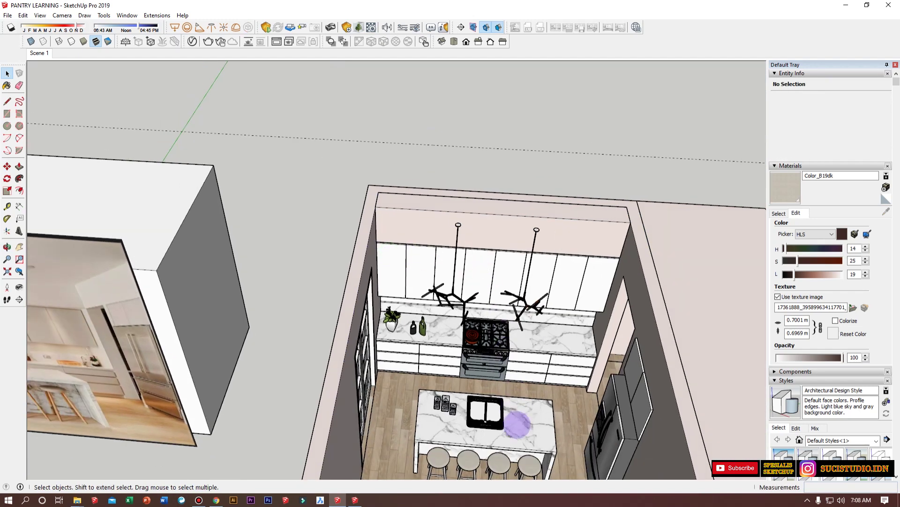
scroll(458, 297, up, 1)
click(454, 41)
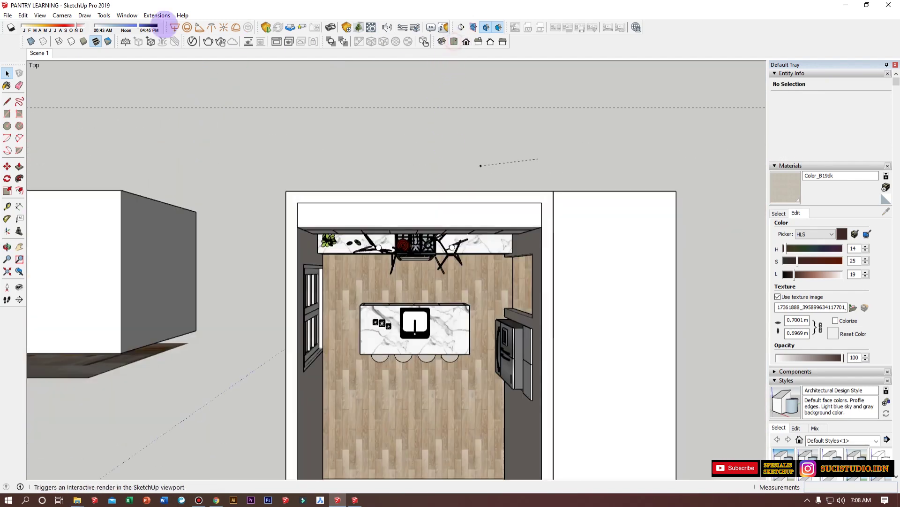
click(61, 15)
click(88, 60)
scroll(429, 238, up, 3)
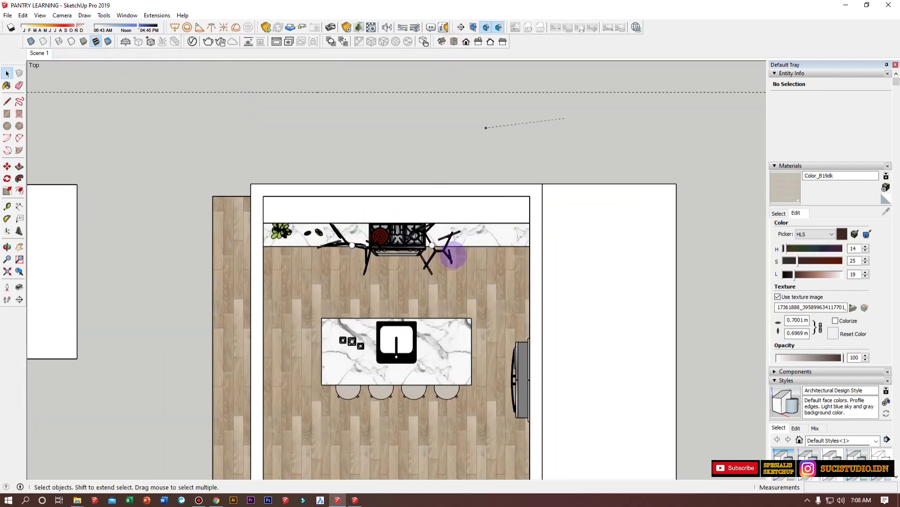
Move the chandelier forward over the island, center it on the countertop, and return to Scene 1.
key(m)
click(483, 276)
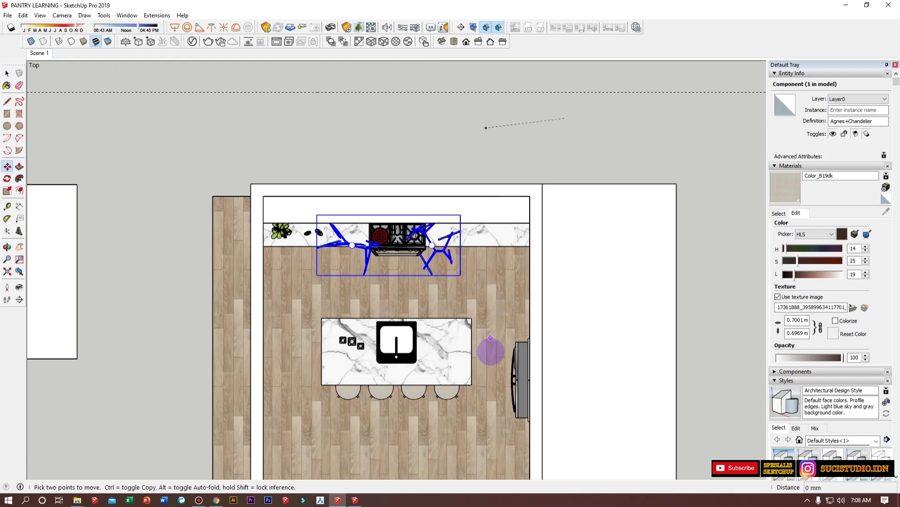
scroll(498, 293, up, 1)
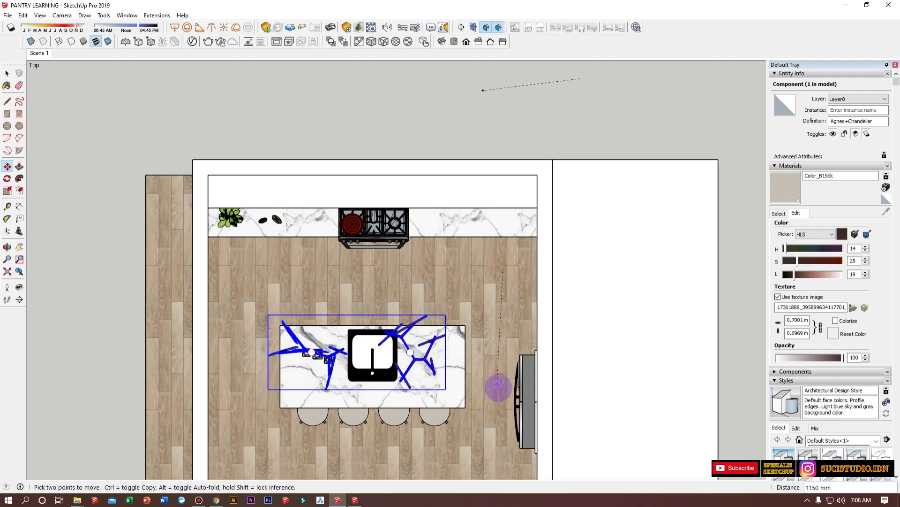
click(501, 395)
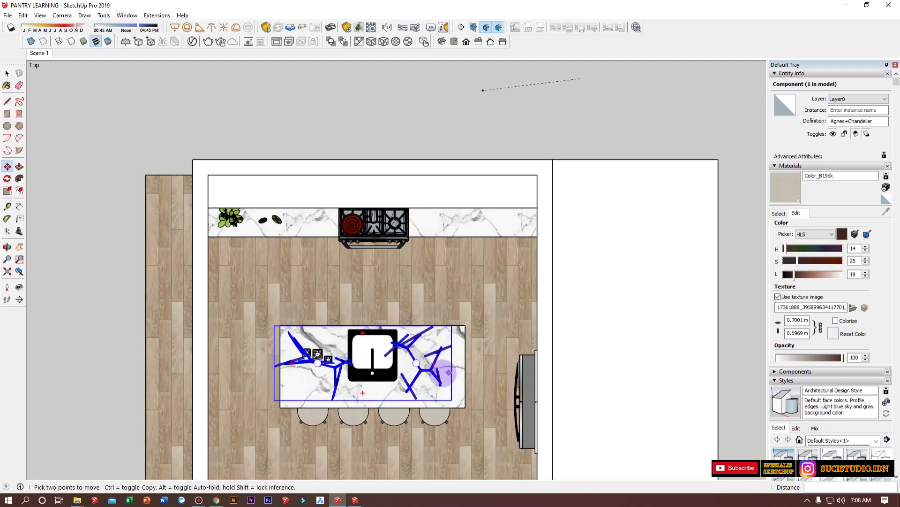
scroll(455, 376, up, 2)
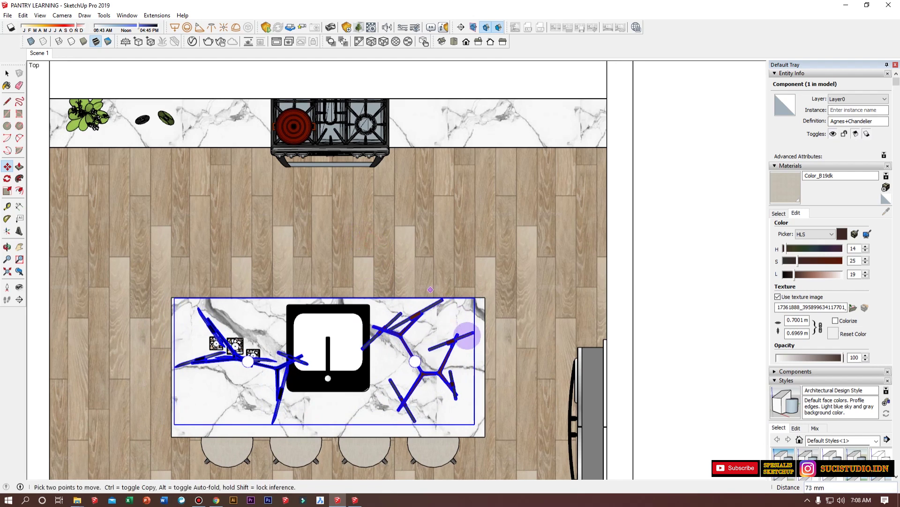
scroll(502, 373, up, 1)
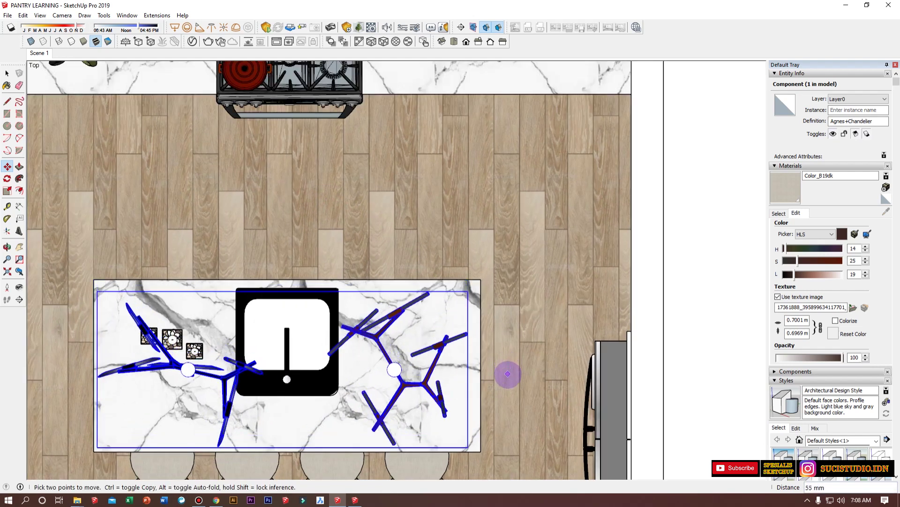
click(507, 374)
key(space)
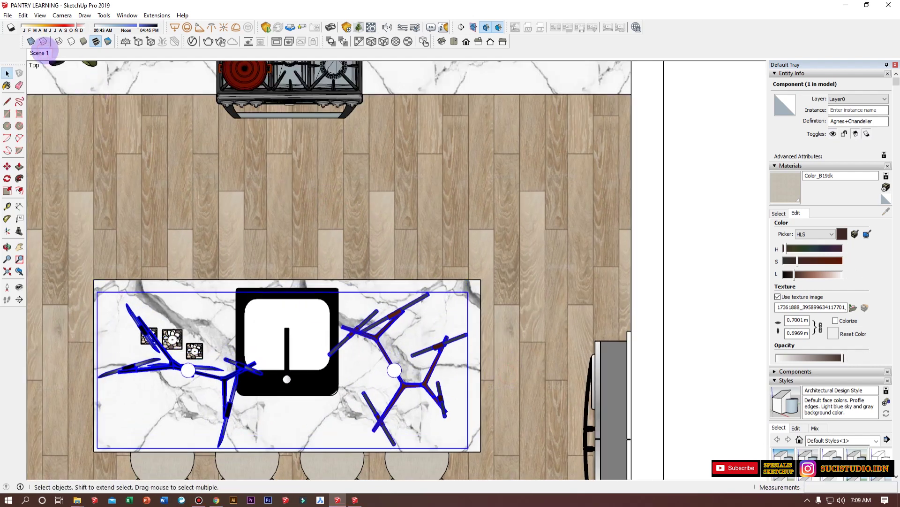
click(46, 53)
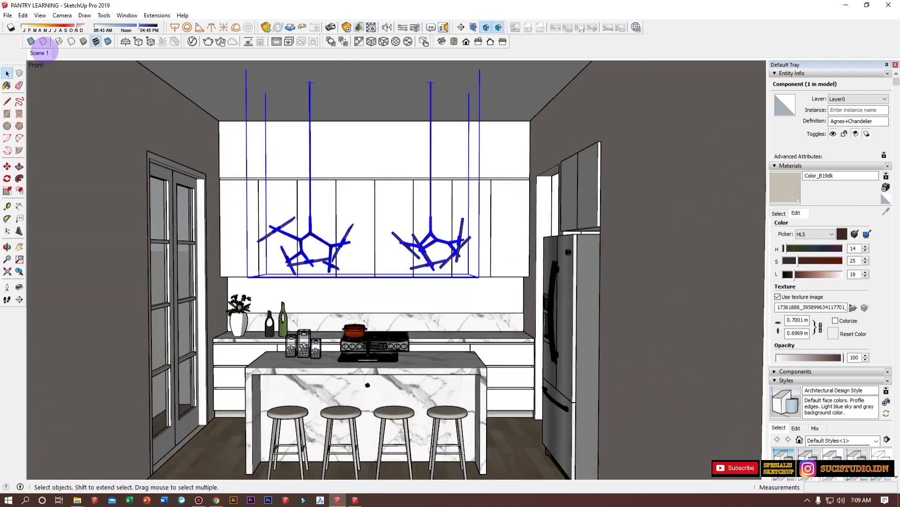
Sample the brown frame material of the chandelier nearer the fridge and recolor it white with saturation 0 and lightness 100, then return to Scene 1.
click(140, 97)
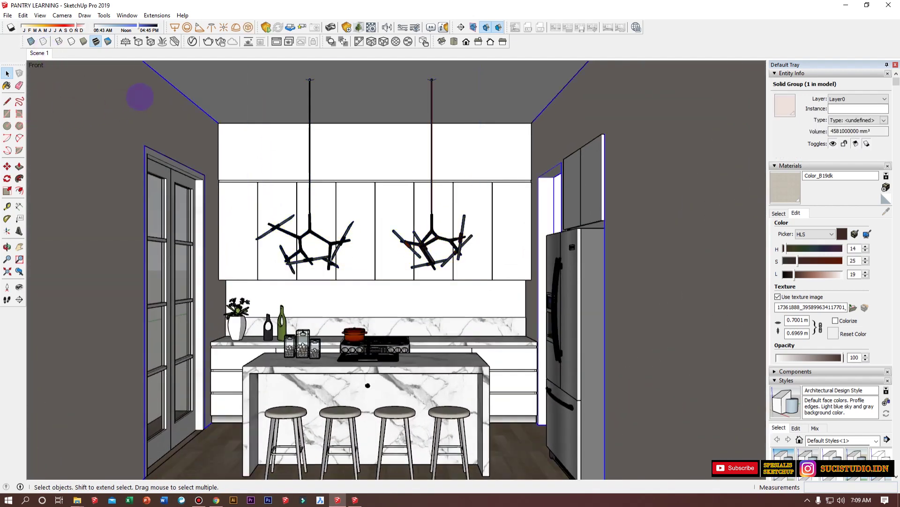
scroll(390, 225, up, 8)
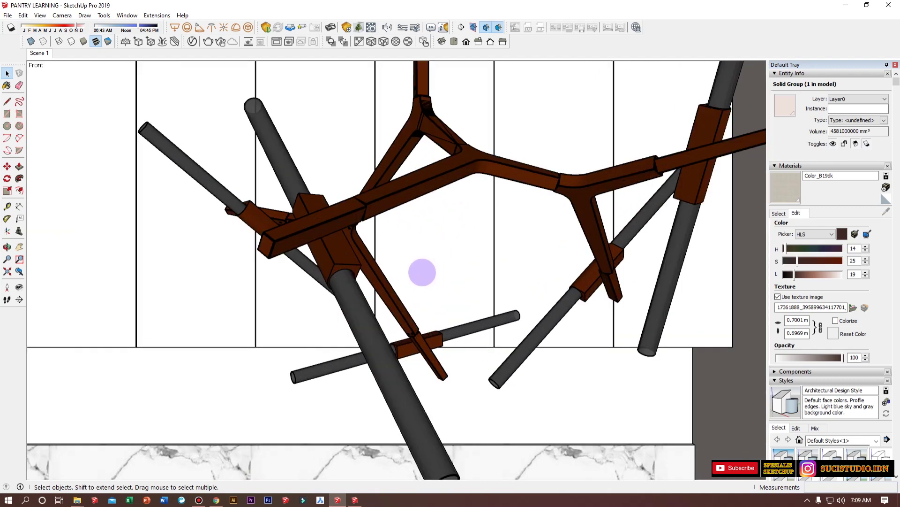
scroll(422, 272, down, 5)
middle_drag(422, 272, 504, 312)
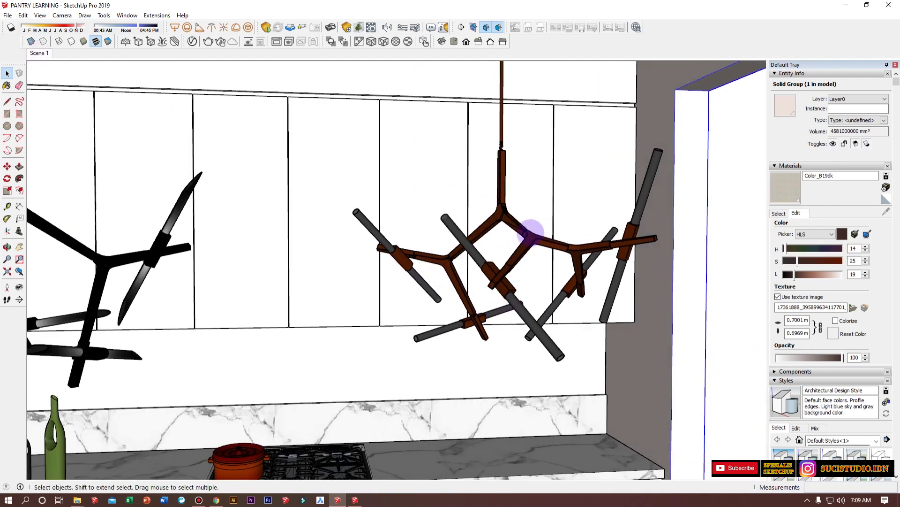
scroll(531, 232, up, 2)
click(778, 212)
click(887, 210)
click(518, 252)
click(796, 213)
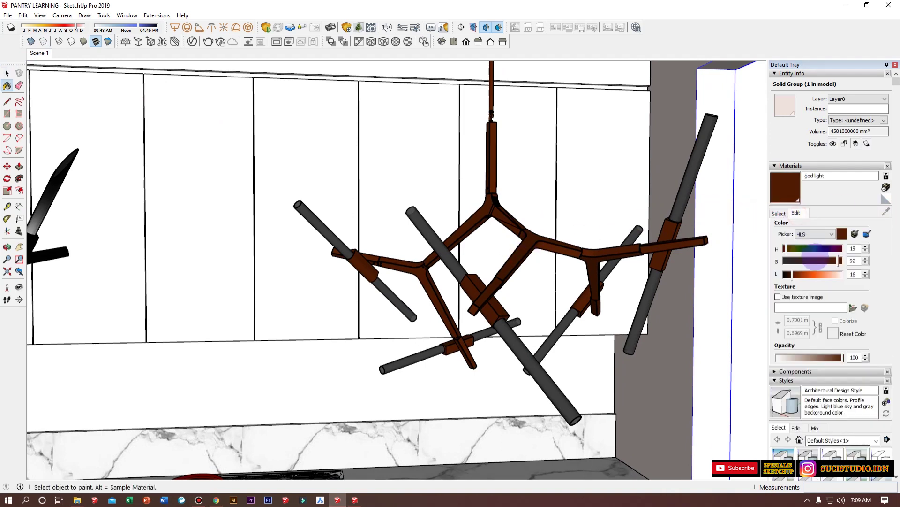
drag(792, 259, 842, 274)
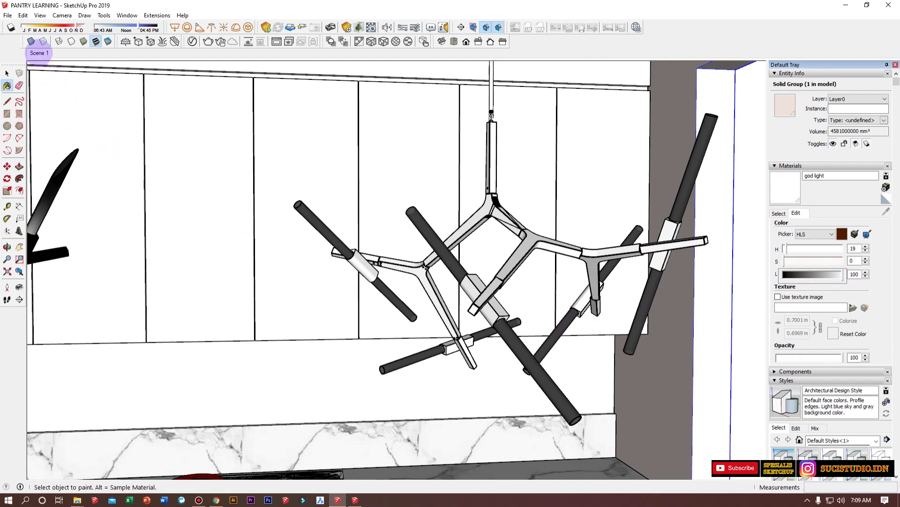
click(37, 53)
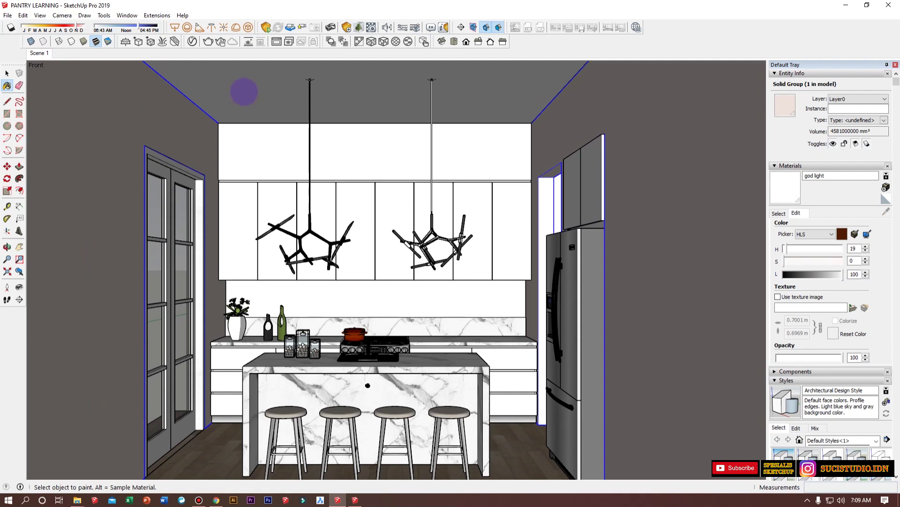
Paste the recessed downlight onto the ceiling near the back wall and move it upward until only its rim protrudes.
key(space)
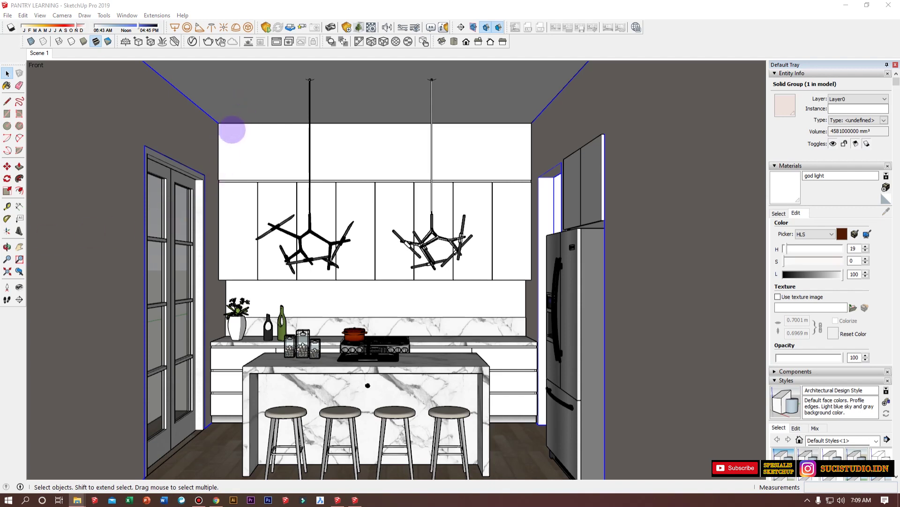
click(243, 104)
key(m)
scroll(249, 99, up, 2)
click(251, 96)
scroll(251, 95, up, 3)
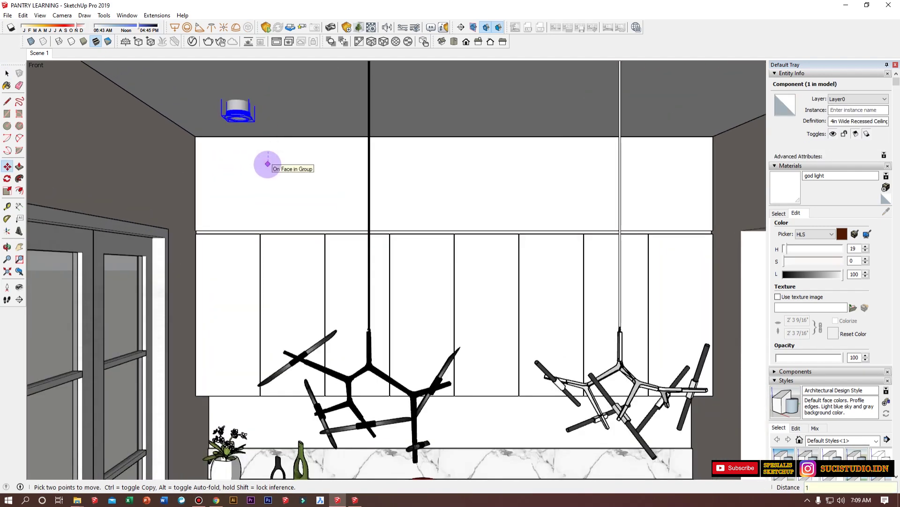
key(Return)
key(space)
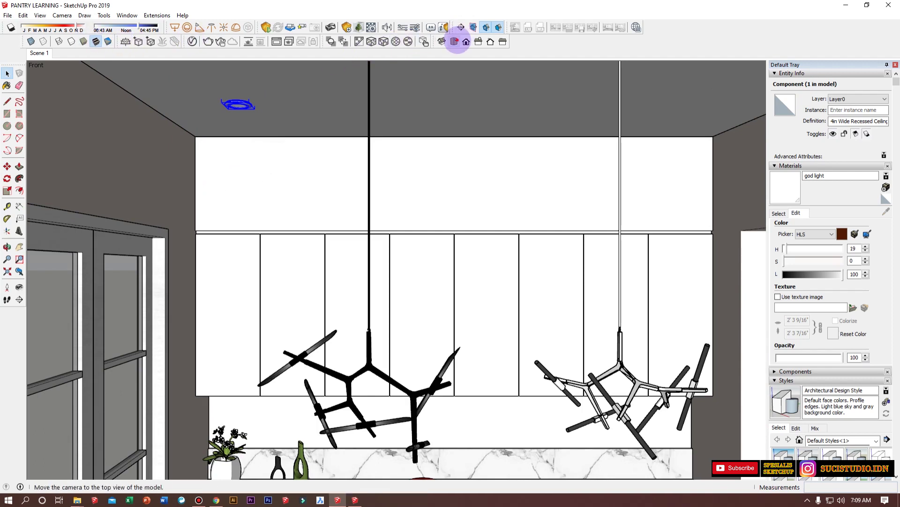
Show the model from the top in parallel projection with back edges displayed.
click(454, 41)
click(63, 15)
click(89, 58)
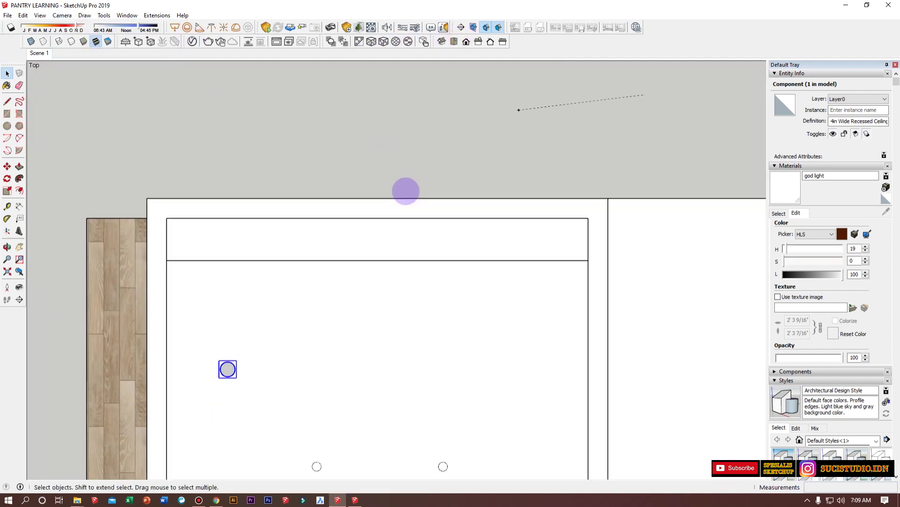
scroll(406, 191, down, 2)
click(44, 41)
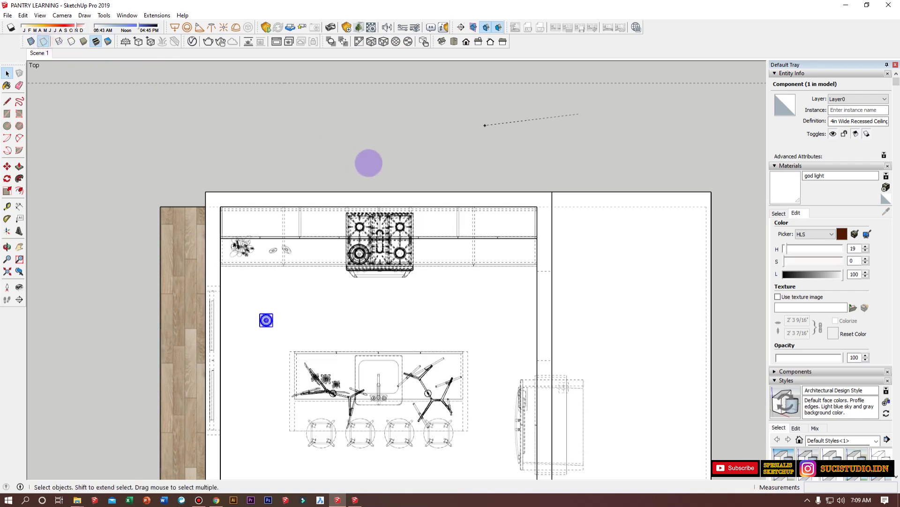
Copy the downlight across the room along the red axis to the far end of the island and group the two lights.
scroll(322, 298, up, 3)
key(m)
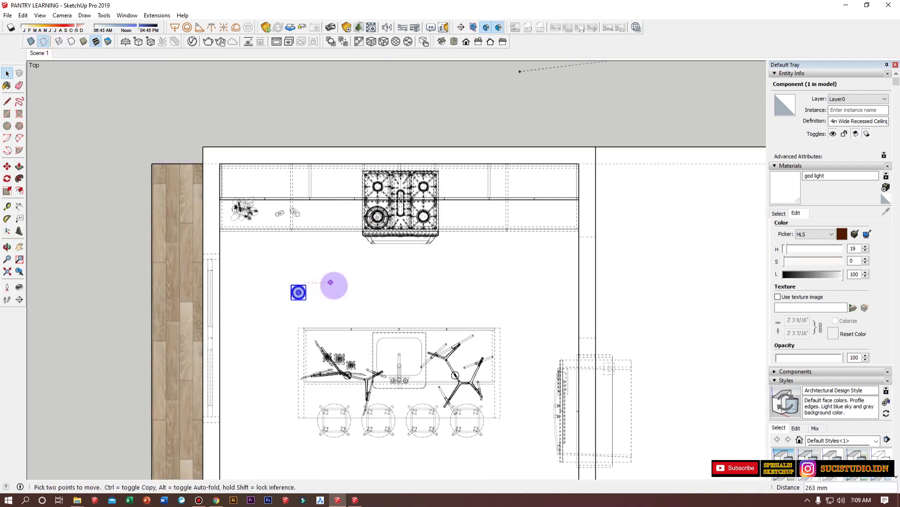
click(306, 269)
key(ctrl)
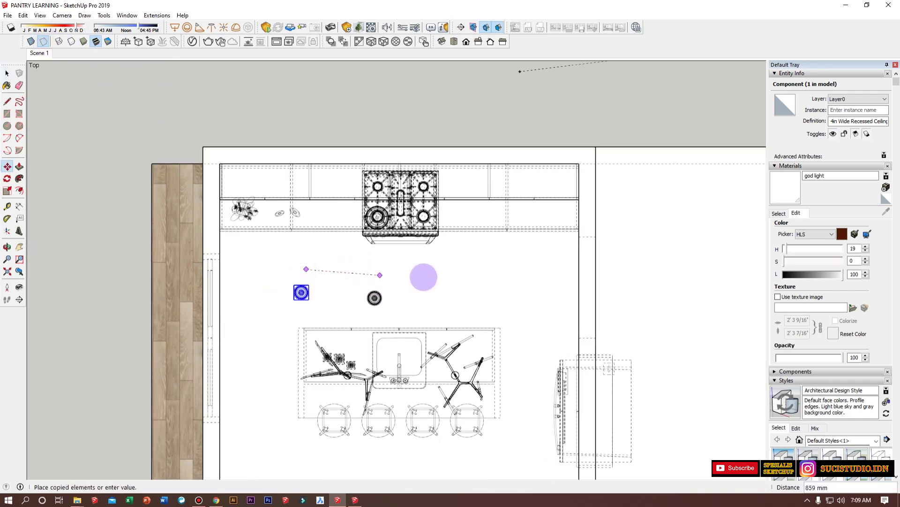
click(506, 269)
key(space)
drag(253, 268, 520, 310)
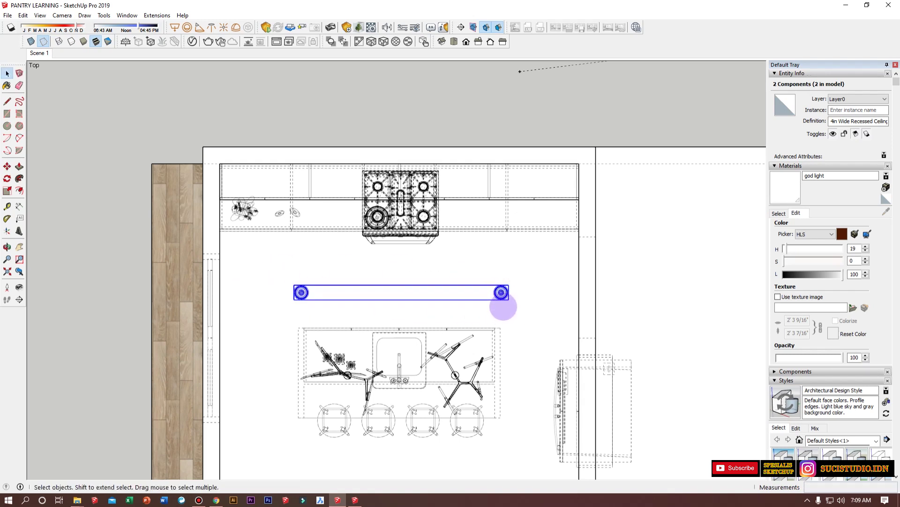
key(ctrl+g)
Inside the downlight group, copy both lights toward the front of the room as a 2x array, making three rows, and exit the group.
double_click(504, 293)
drag(266, 268, 521, 319)
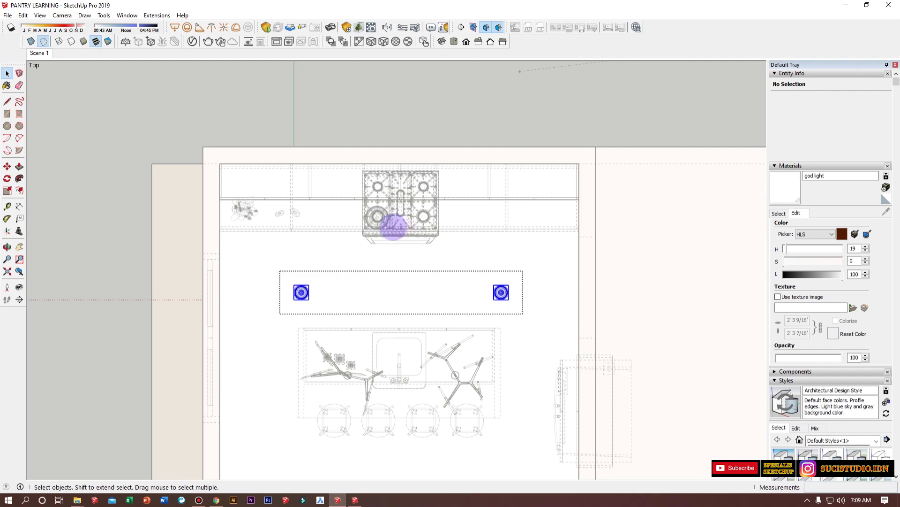
scroll(399, 206, down, 5)
key(m)
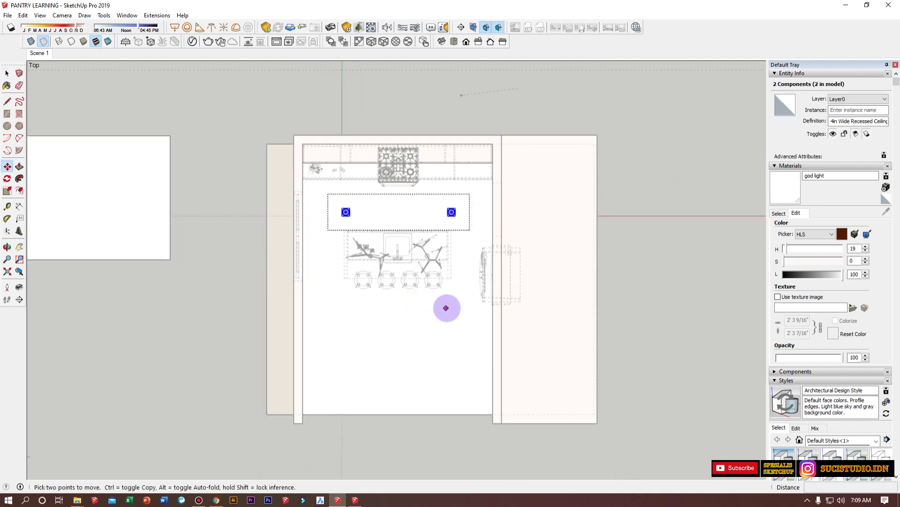
click(435, 304)
key(ctrl)
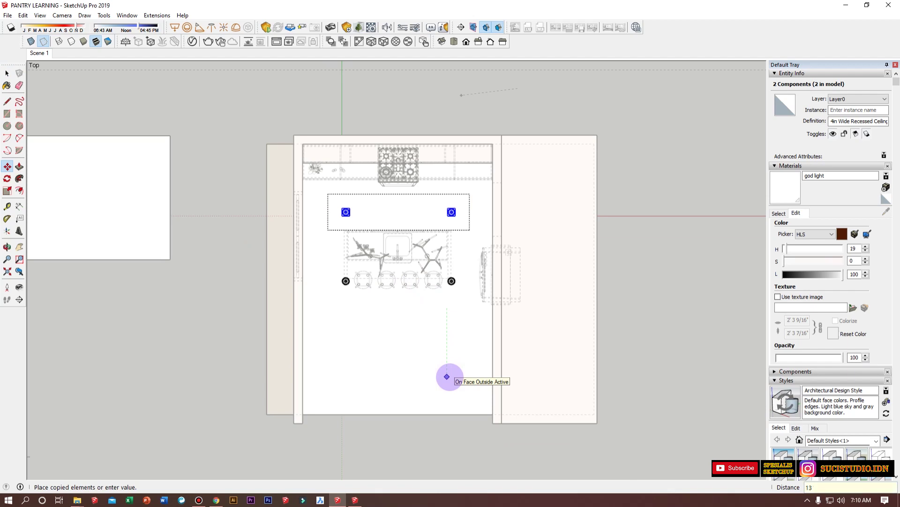
key(Return)
text(2)
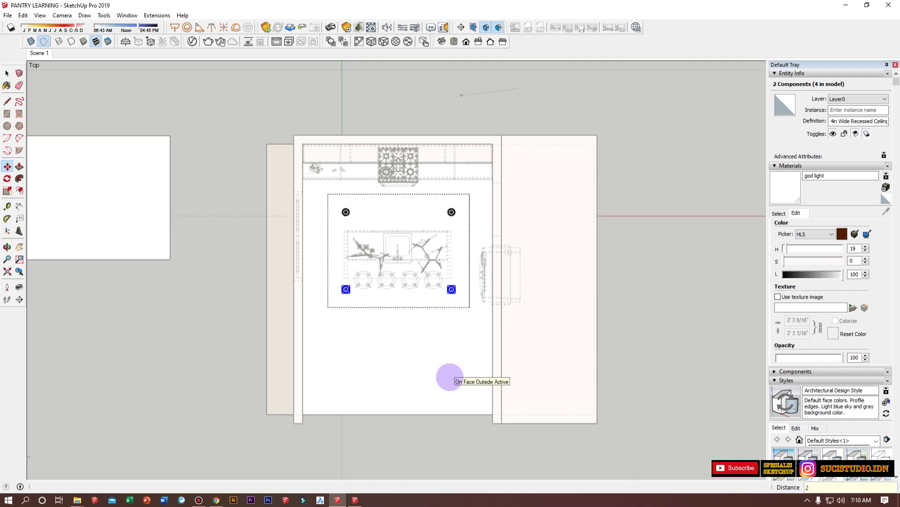
text(x)
key(Return)
key(ctrl+t)
key(space)
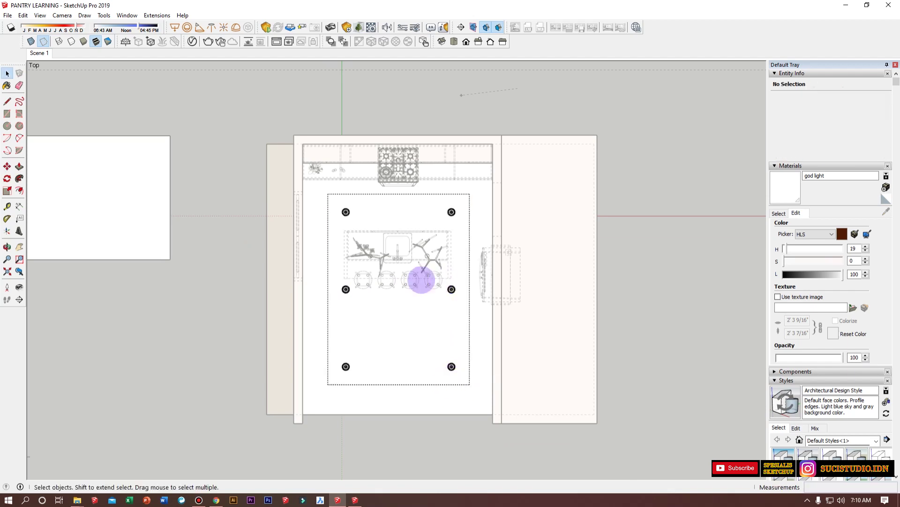
click(229, 139)
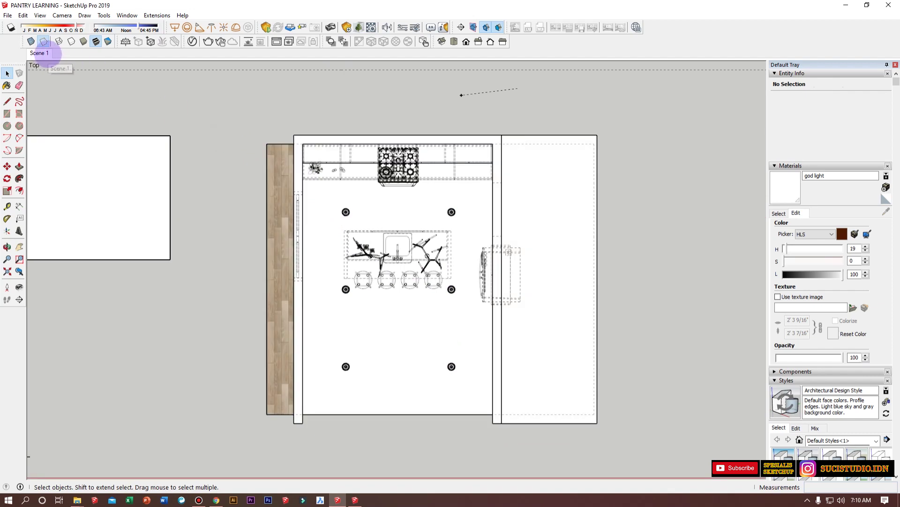
Return to Scene 1 and turn off the back edges display.
click(39, 53)
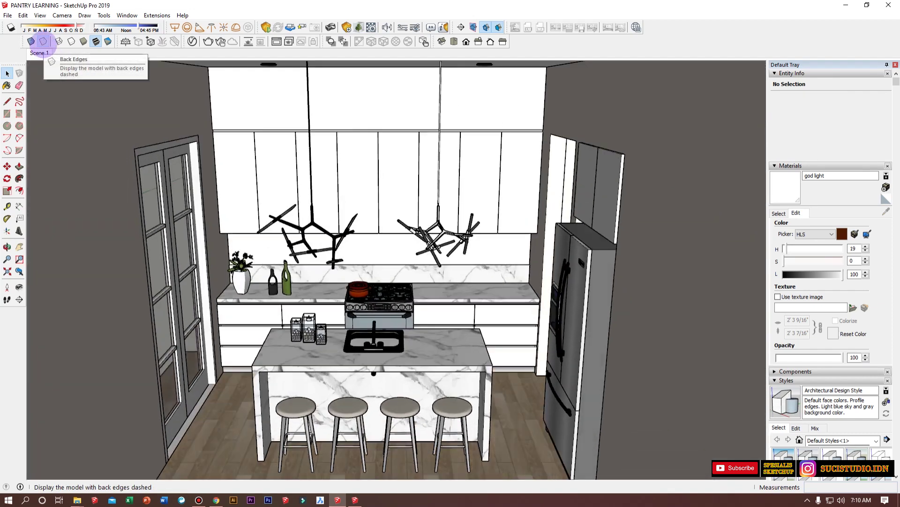
click(43, 42)
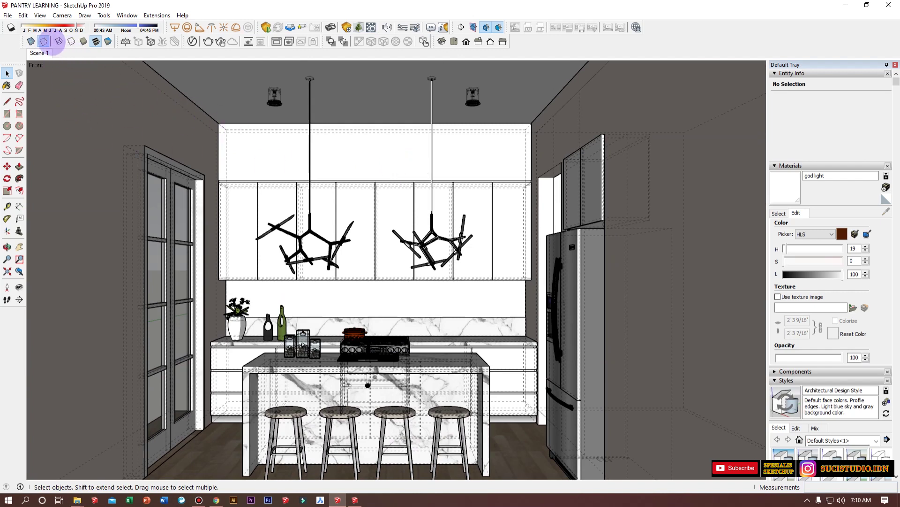
click(43, 41)
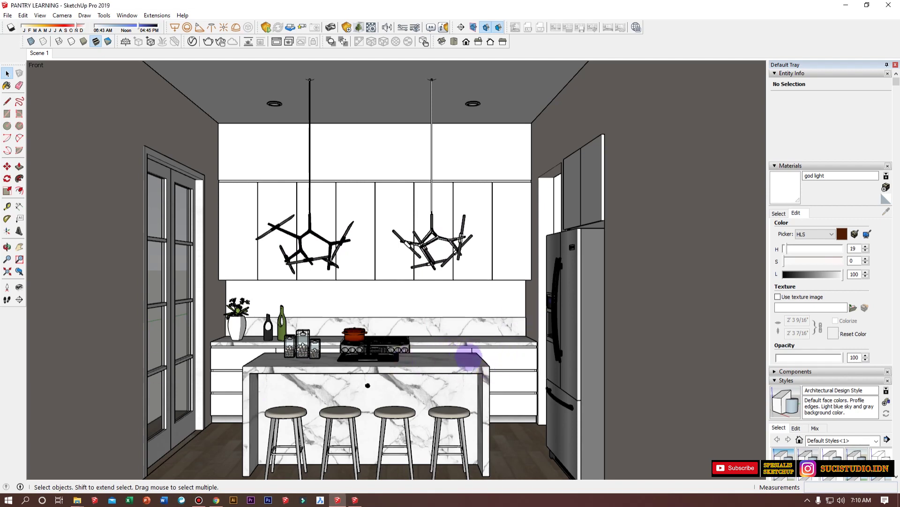
Delete the chandelier component hanging above the island.
middle_drag(466, 358, 483, 388)
scroll(488, 342, up, 2)
scroll(399, 183, up, 4)
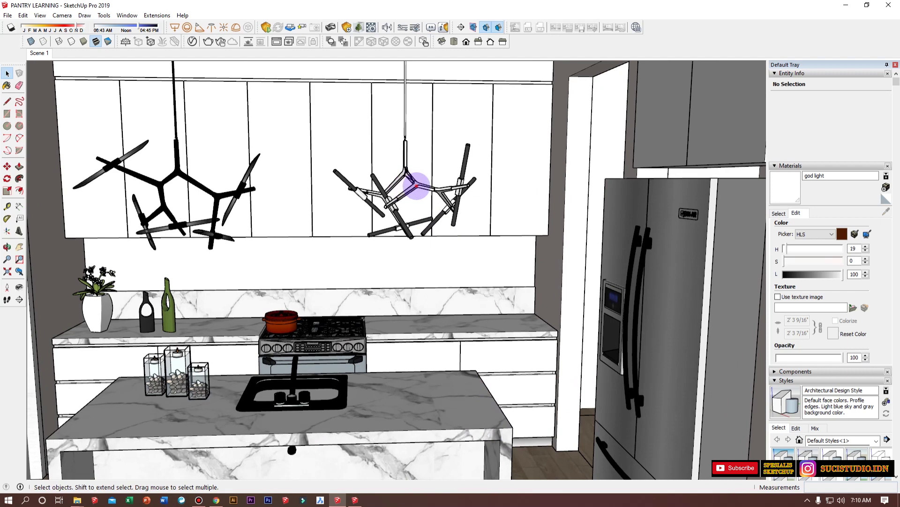
click(416, 185)
key(Delete)
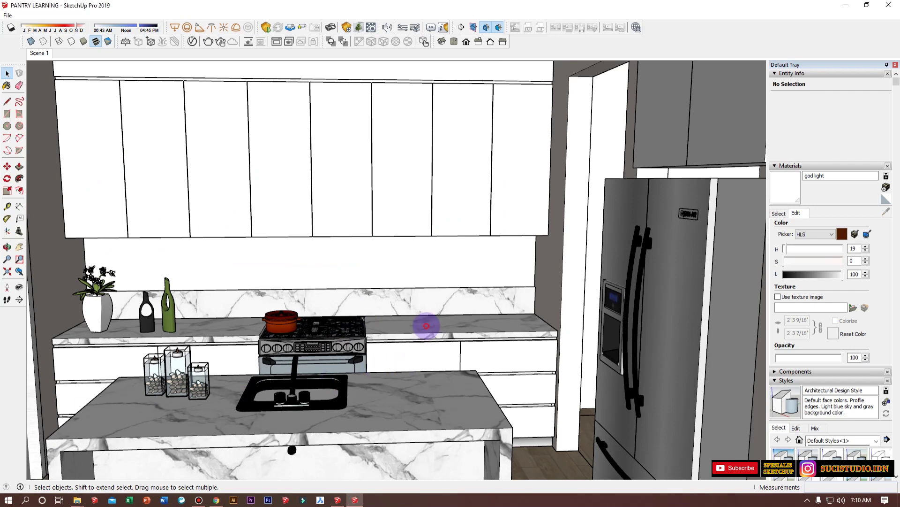
Paste the set of three clamp-lid canisters on the back countertop beside the stove and rotate it parallel to the counter.
click(426, 322)
scroll(410, 338, up, 6)
scroll(440, 331, up, 3)
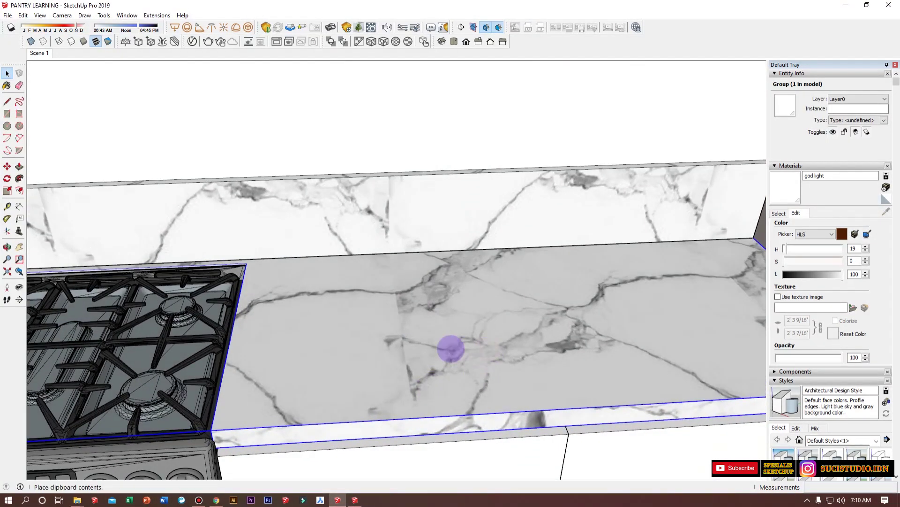
click(444, 349)
key(q)
click(427, 348)
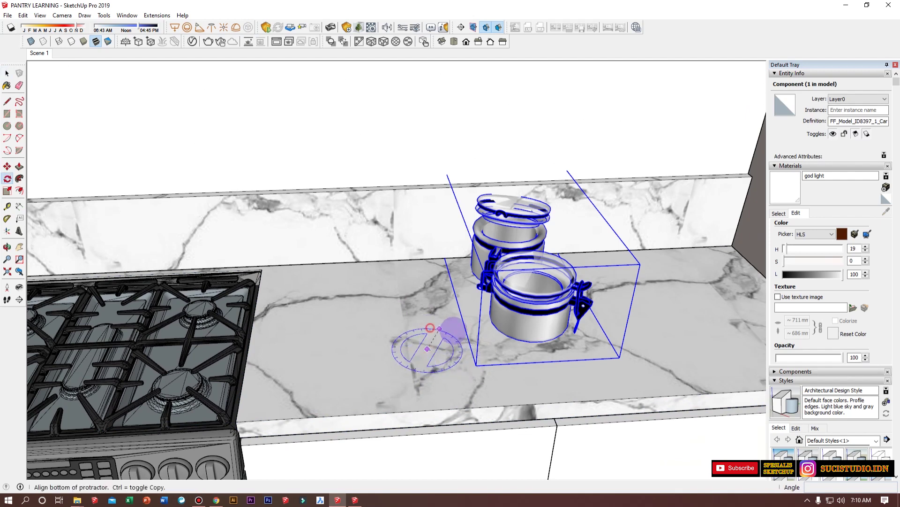
click(430, 328)
click(455, 331)
Move the canister set across the back countertop so it stands between the stove and the side wall.
middle_drag(456, 332, 446, 388)
key(m)
click(446, 388)
click(398, 300)
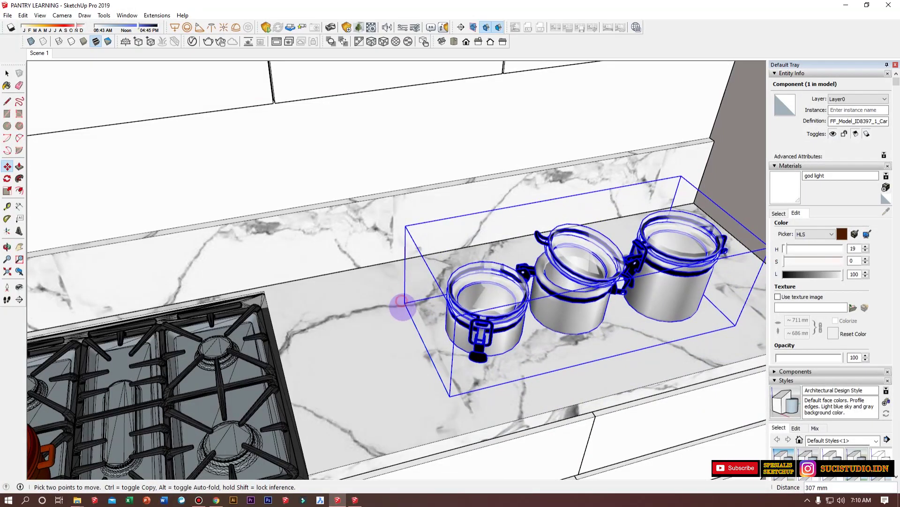
click(428, 361)
key(space)
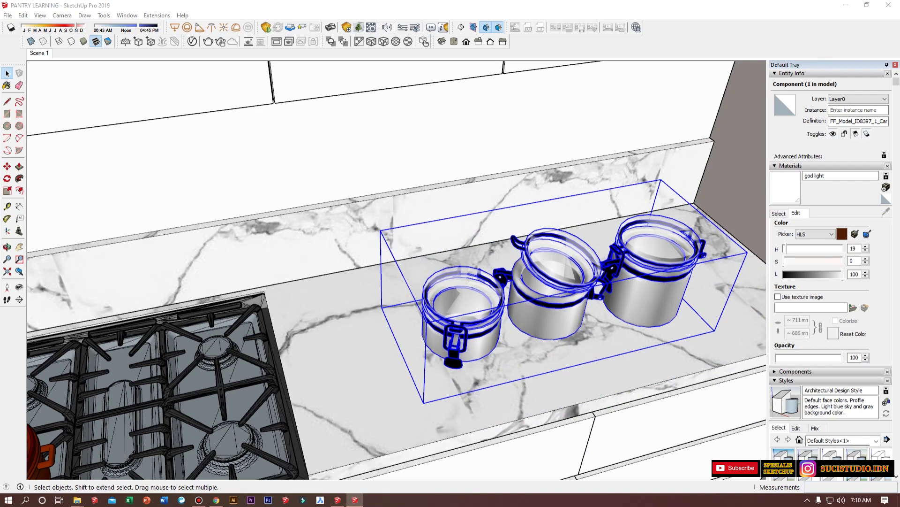
scroll(328, 255, down, 3)
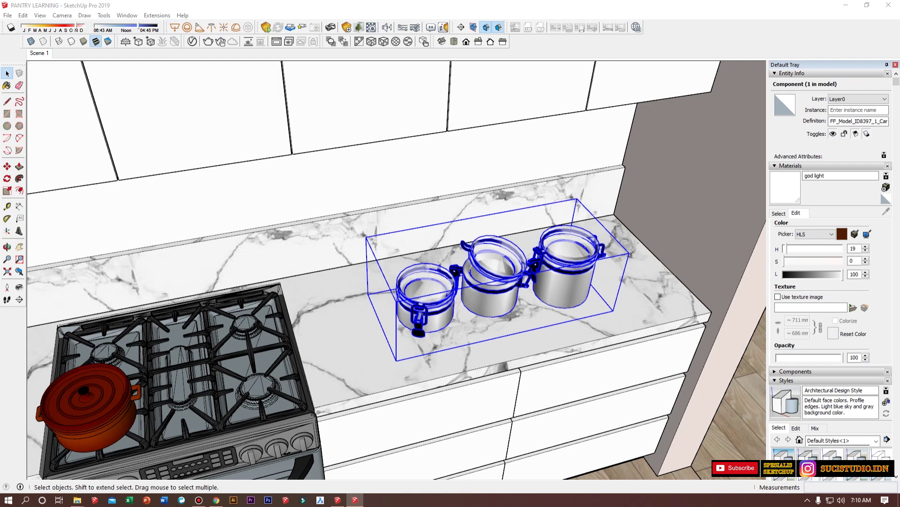
click(298, 308)
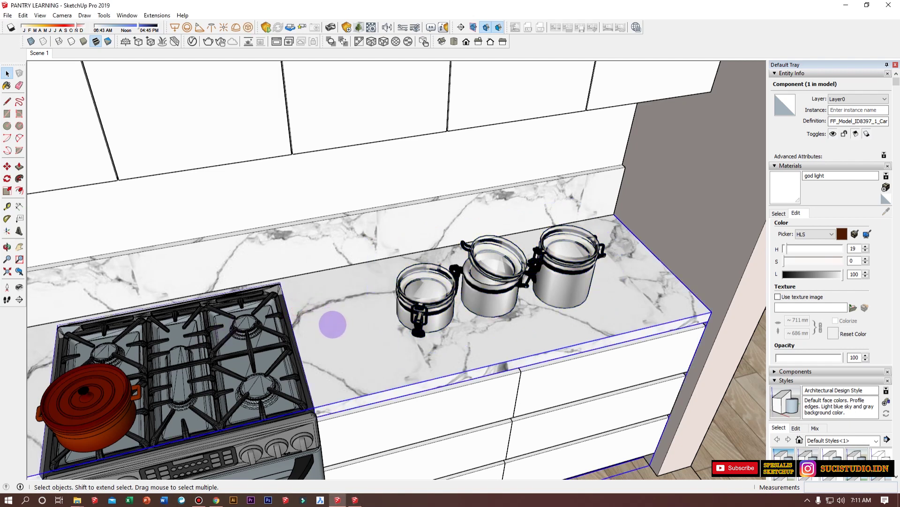
key(m)
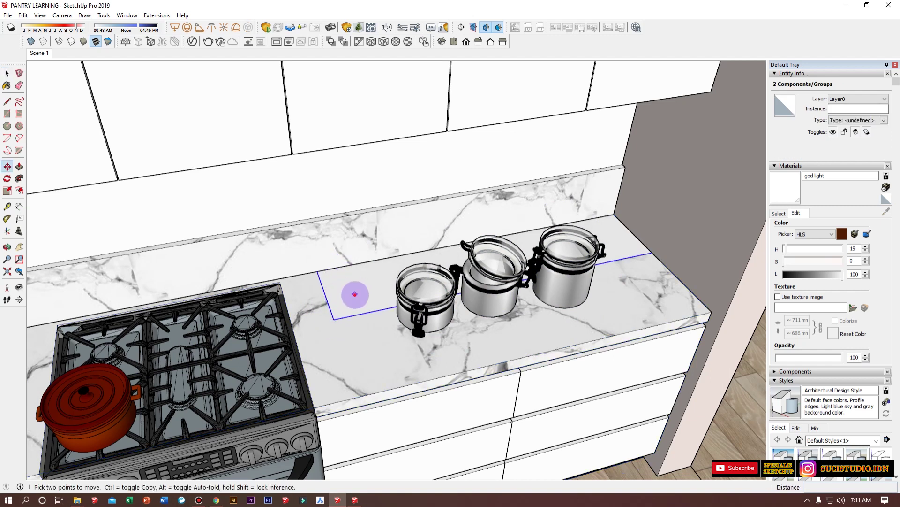
click(354, 296)
scroll(328, 397, up, 10)
scroll(344, 386, down, 5)
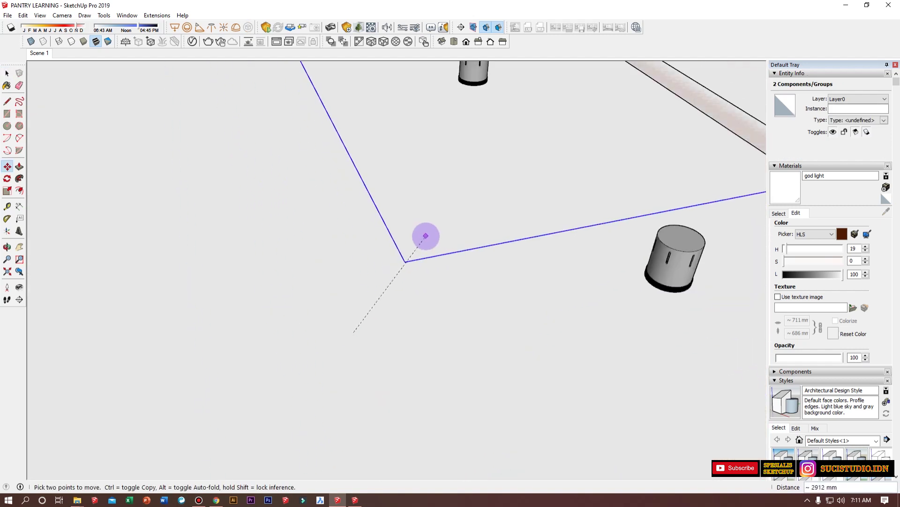
scroll(312, 314, down, 5)
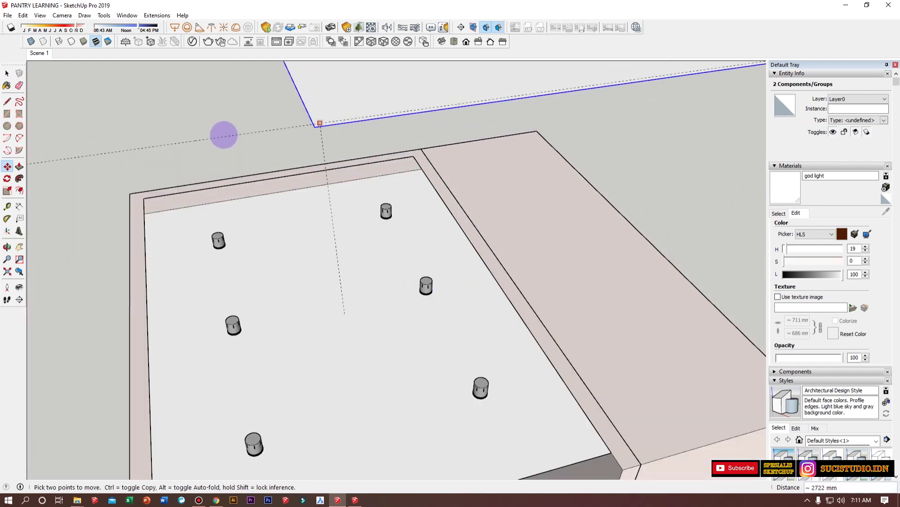
key(space)
scroll(214, 143, down, 10)
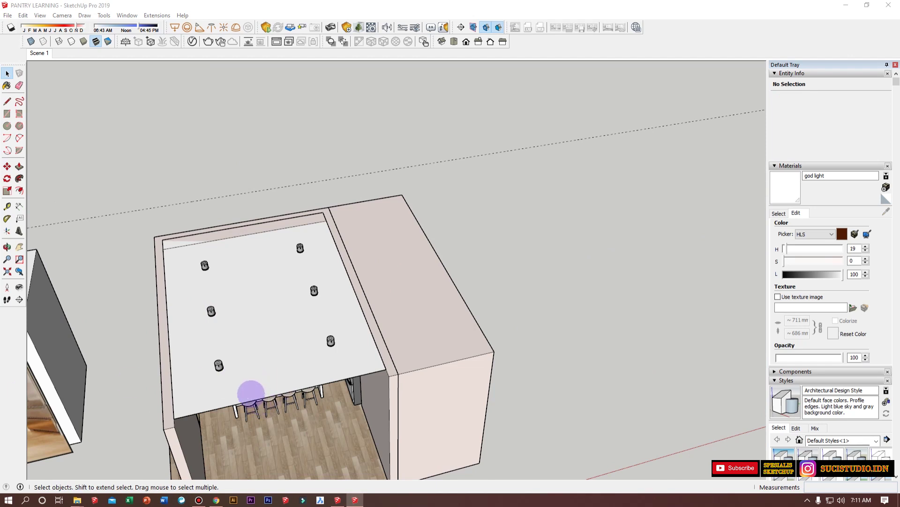
Paste the hanging utensil rail onto the back countertop beside the stove.
scroll(258, 338, up, 10)
scroll(178, 325, up, 3)
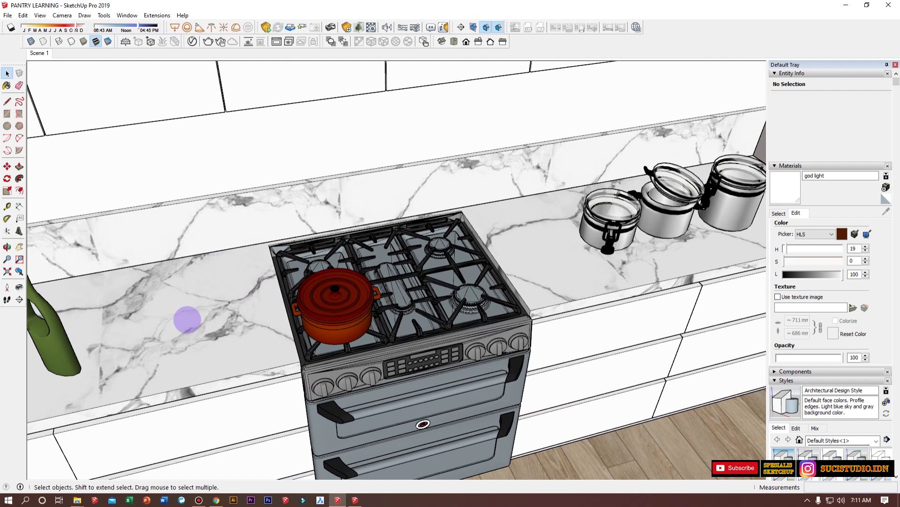
key(ctrl+v)
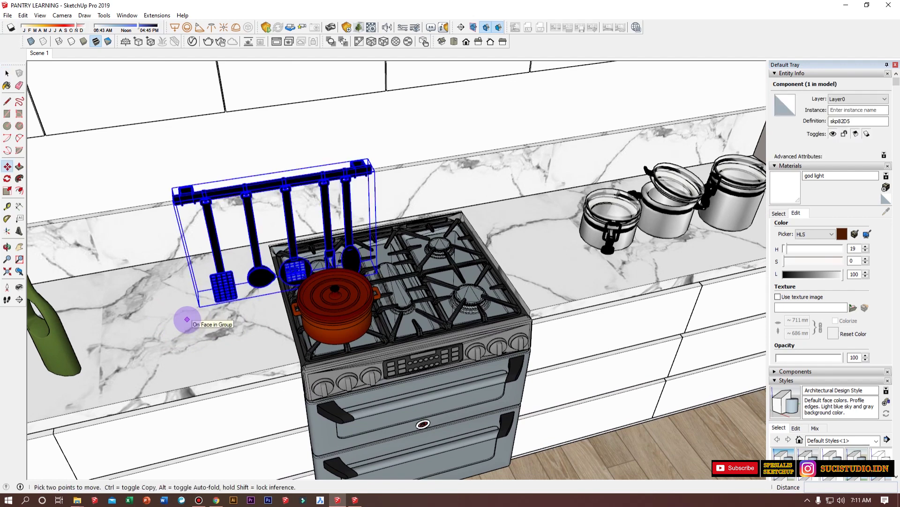
click(188, 320)
scroll(209, 190, up, 3)
scroll(209, 188, up, 3)
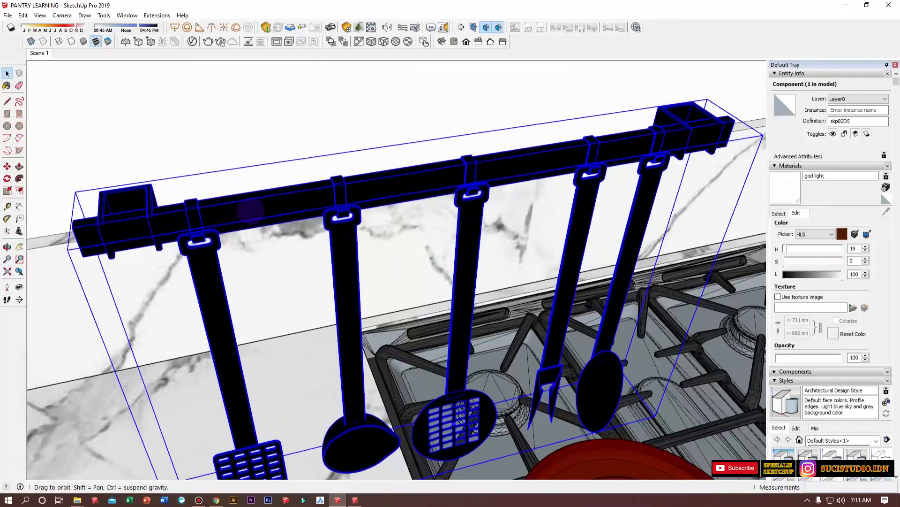
Move the utensil rail against the back wall and place it above the stove, just under the upper cabinets.
scroll(253, 202, down, 3)
key(m)
click(271, 201)
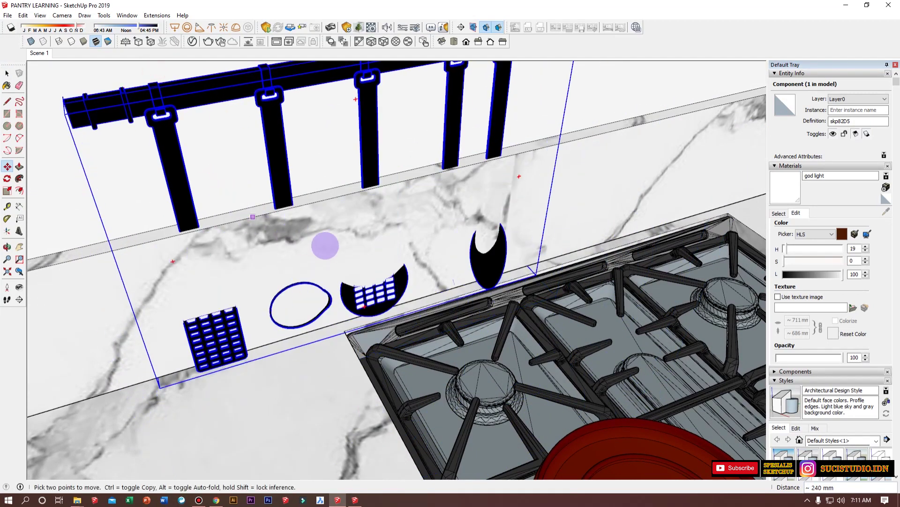
scroll(309, 241, down, 4)
middle_drag(274, 354, 294, 237)
scroll(207, 225, down, 3)
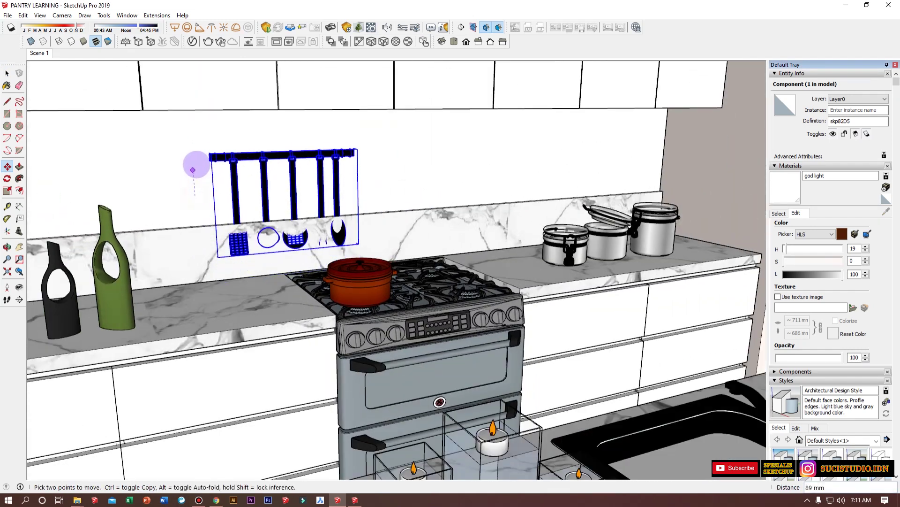
middle_drag(191, 133, 382, 175)
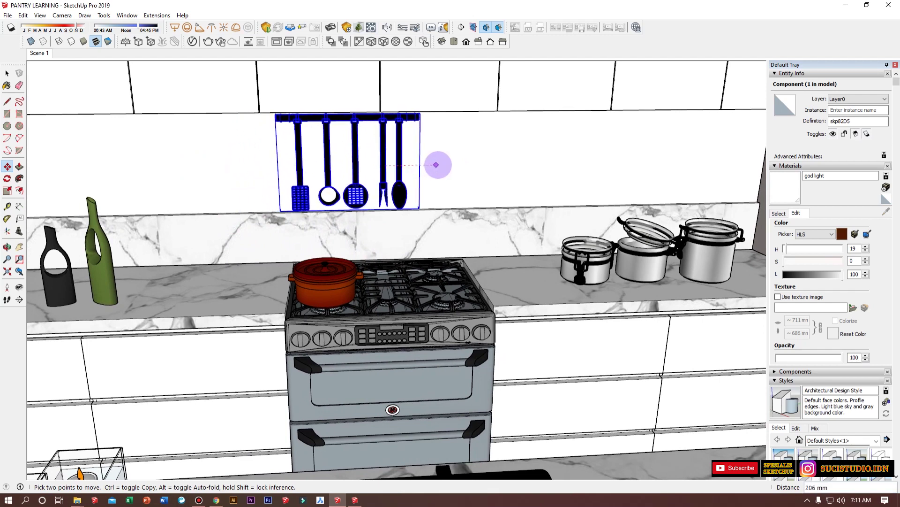
click(454, 163)
key(space)
middle_drag(454, 163, 455, 216)
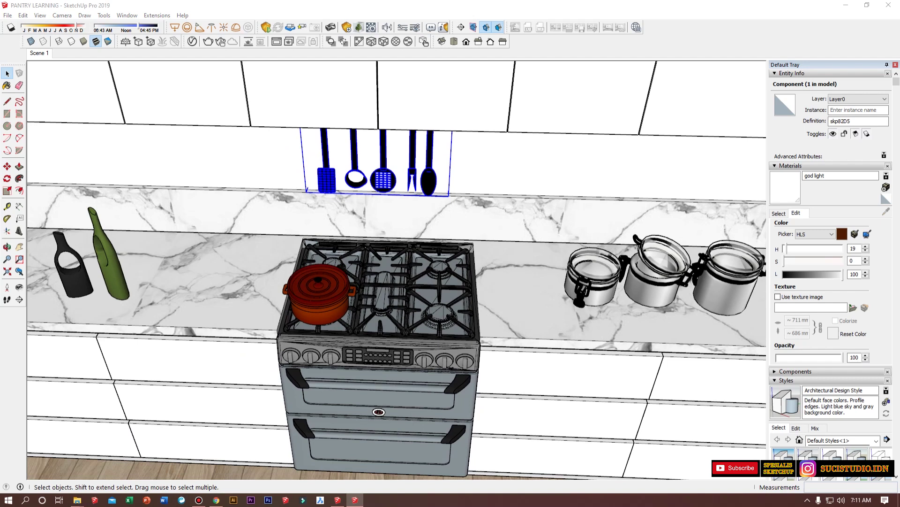
Paste the coffee cup and five oranges onto the island top beside the sink and return to Scene 1.
click(485, 354)
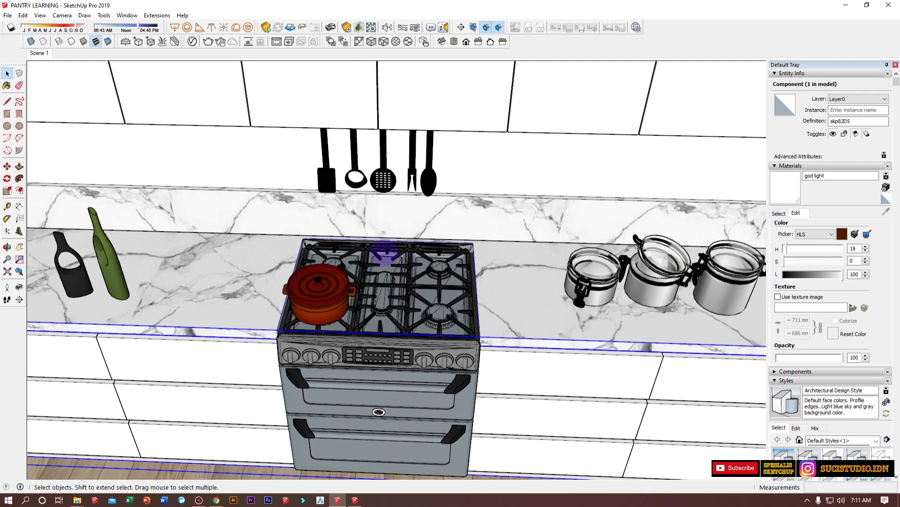
scroll(486, 355, down, 5)
middle_drag(486, 354, 441, 394)
scroll(443, 353, up, 6)
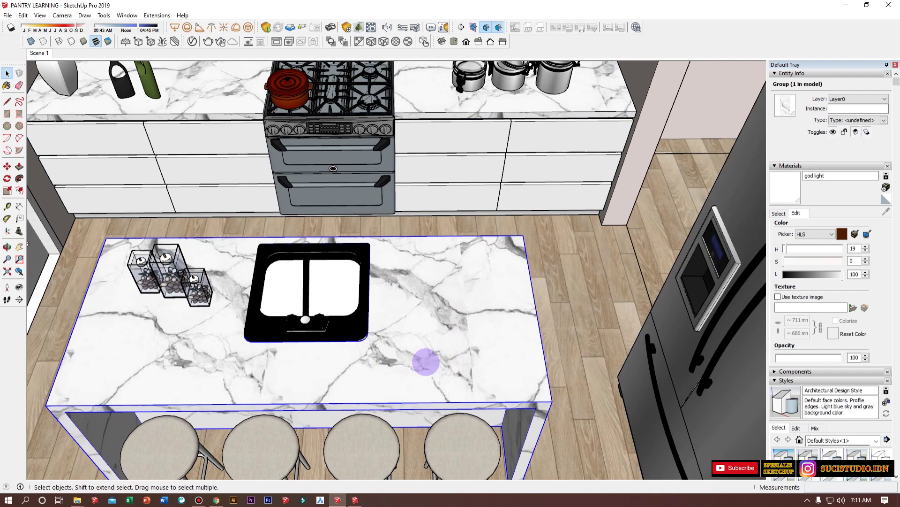
key(ctrl+v)
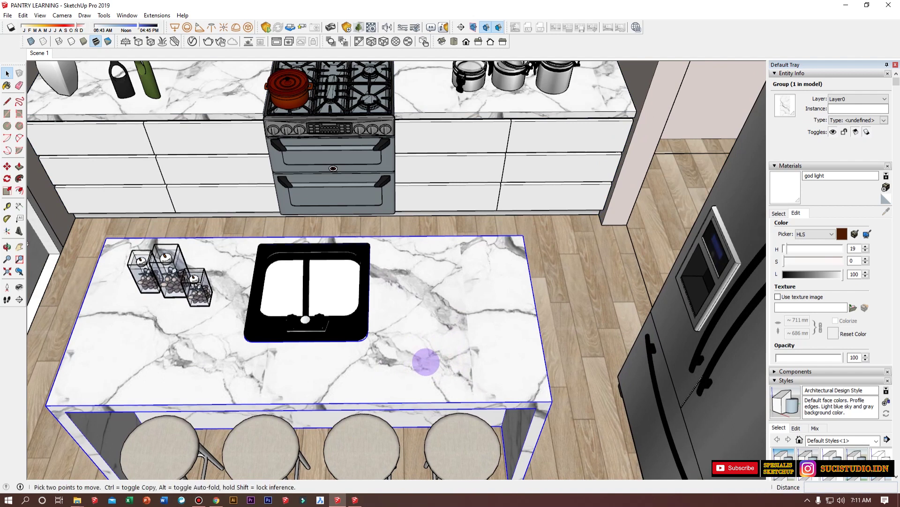
scroll(462, 328, up, 3)
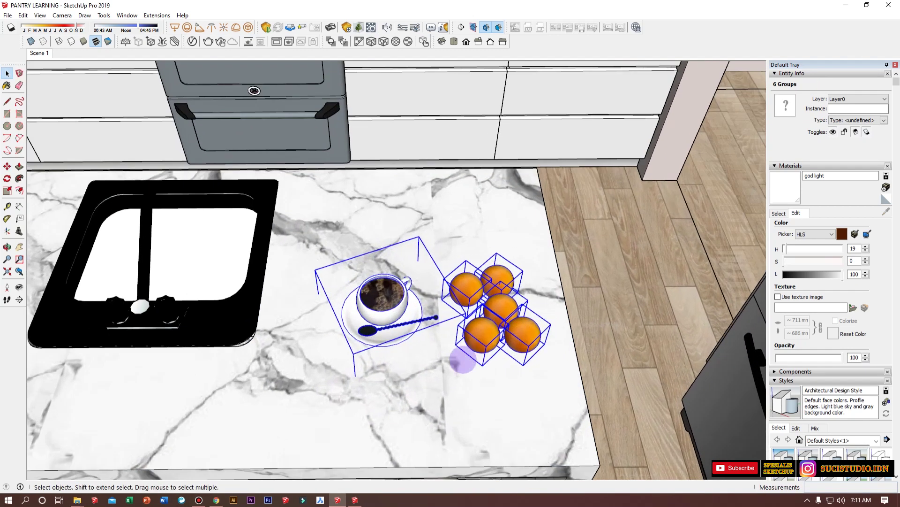
click(400, 406)
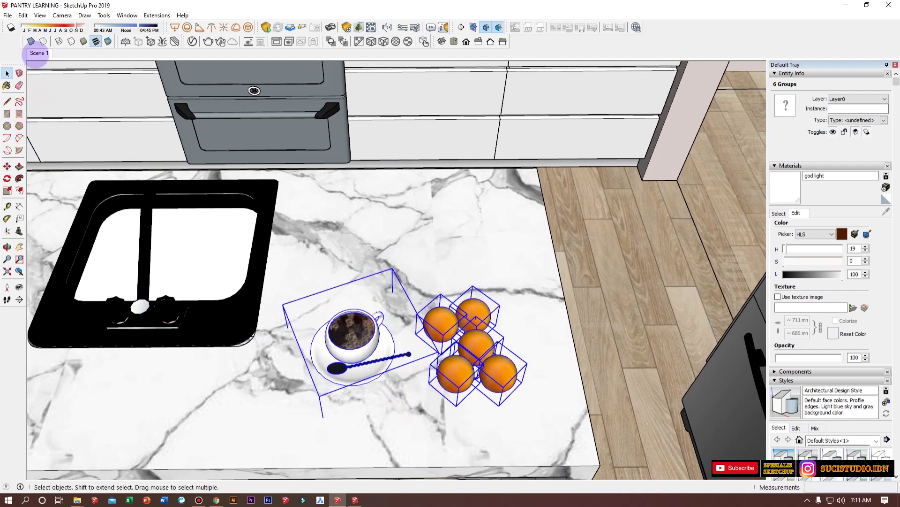
click(37, 53)
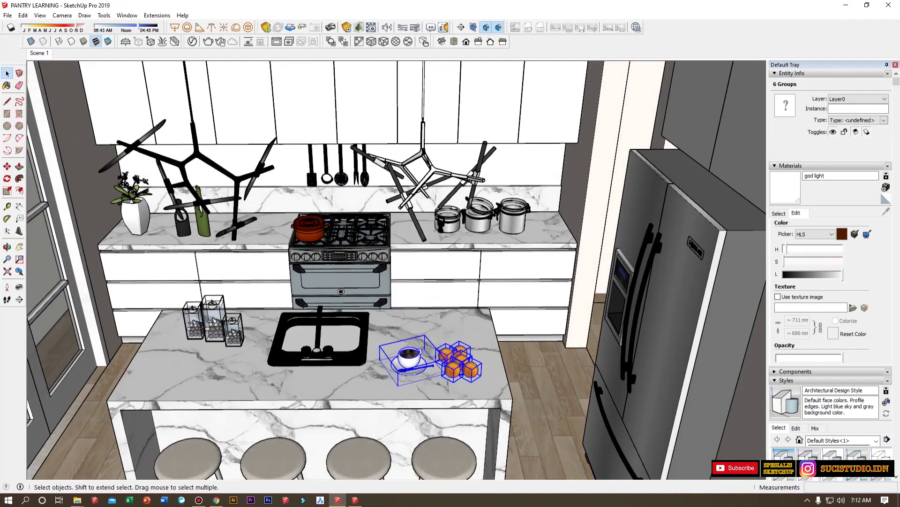
key(F4)
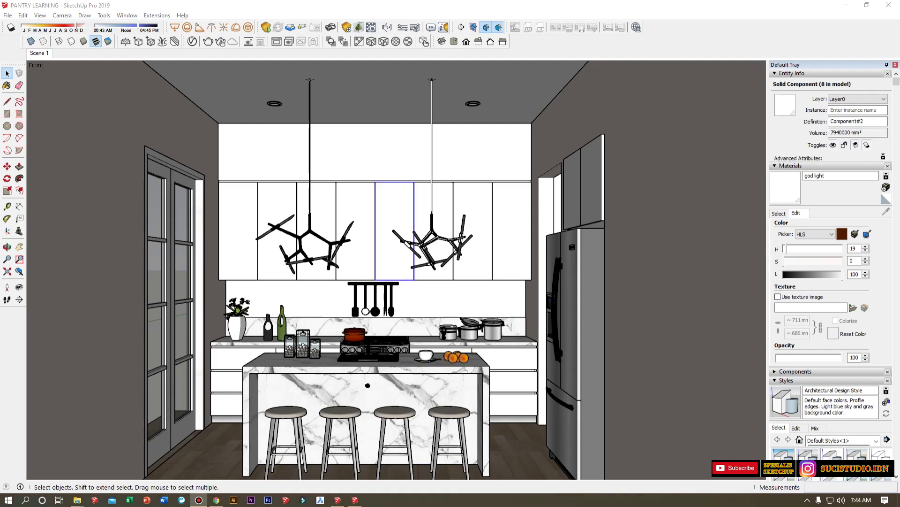
Remove the ceiling to expose the interior from above and select the wood floor group.
scroll(348, 306, up, 5)
middle_drag(348, 306, 249, 348)
click(373, 277)
scroll(373, 278, down, 5)
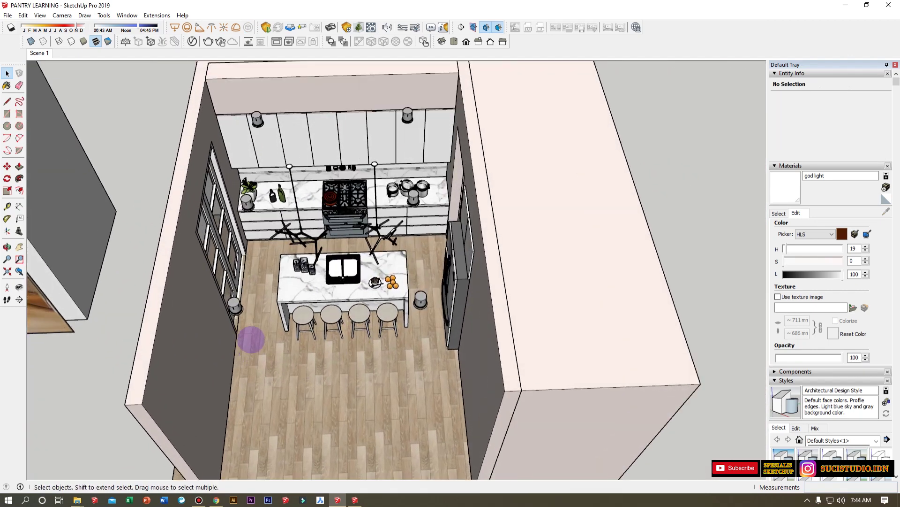
scroll(225, 293, up, 3)
scroll(300, 362, up, 2)
click(297, 365)
middle_drag(310, 347, 298, 348)
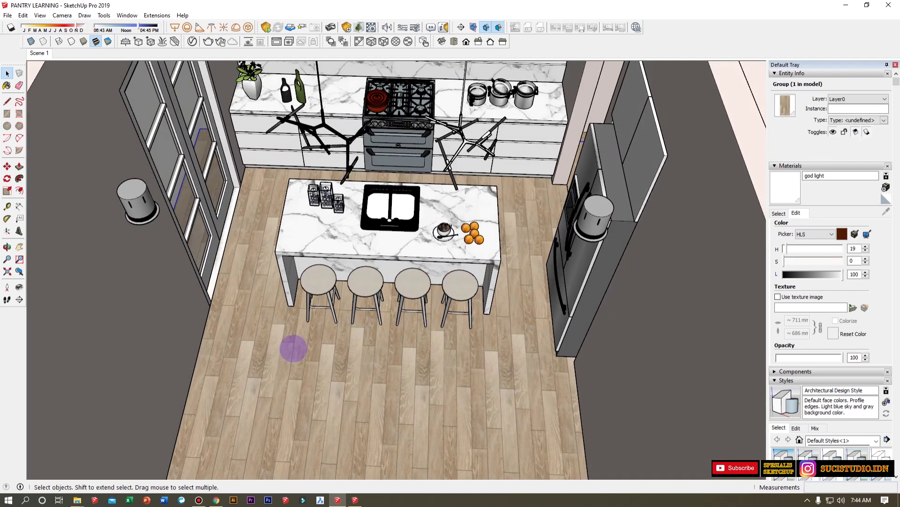
Sample the wood floor's material to identify it and return to Scene 1.
key(b)
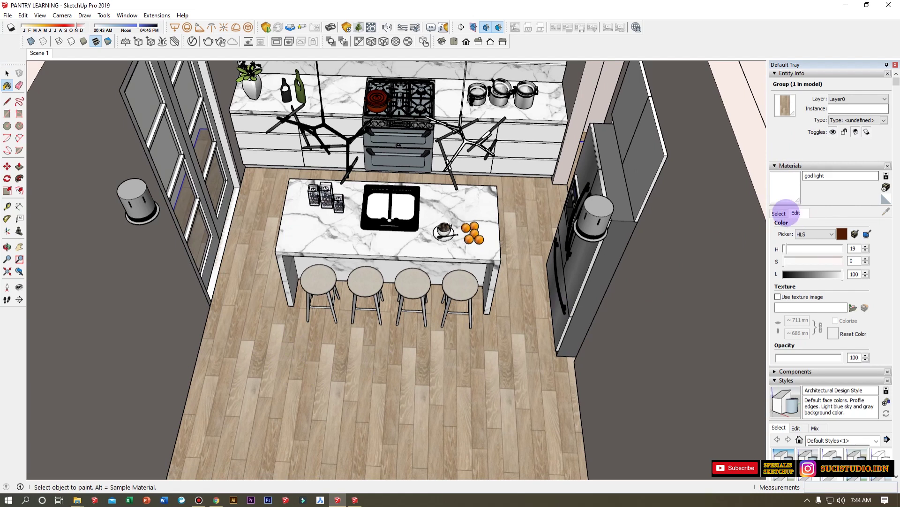
click(779, 213)
click(886, 211)
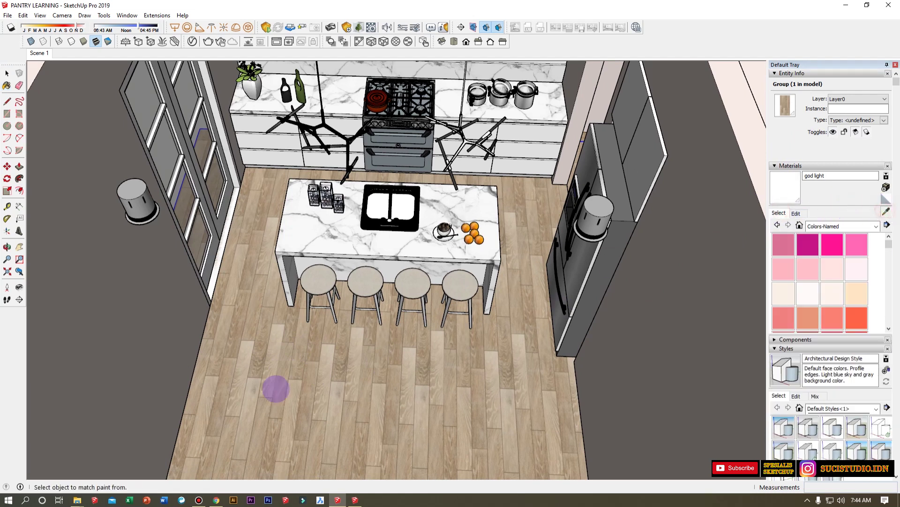
click(278, 387)
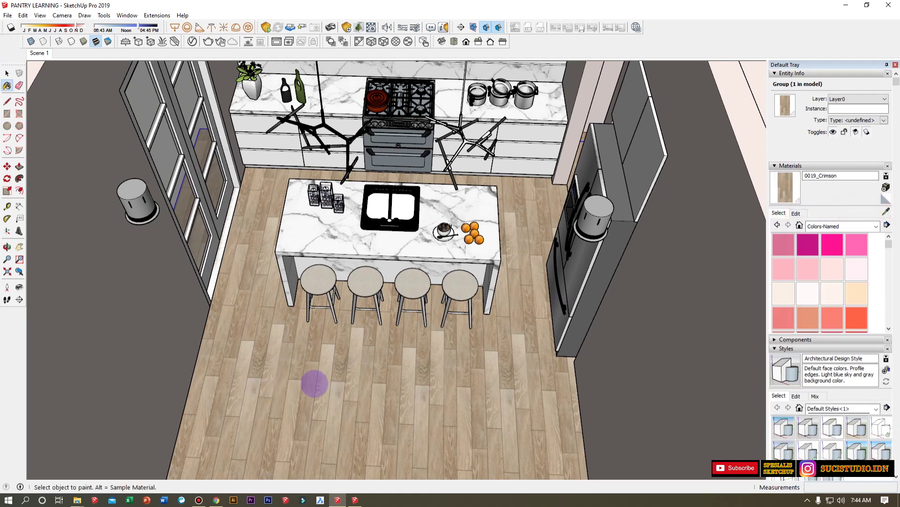
middle_drag(302, 260, 46, 70)
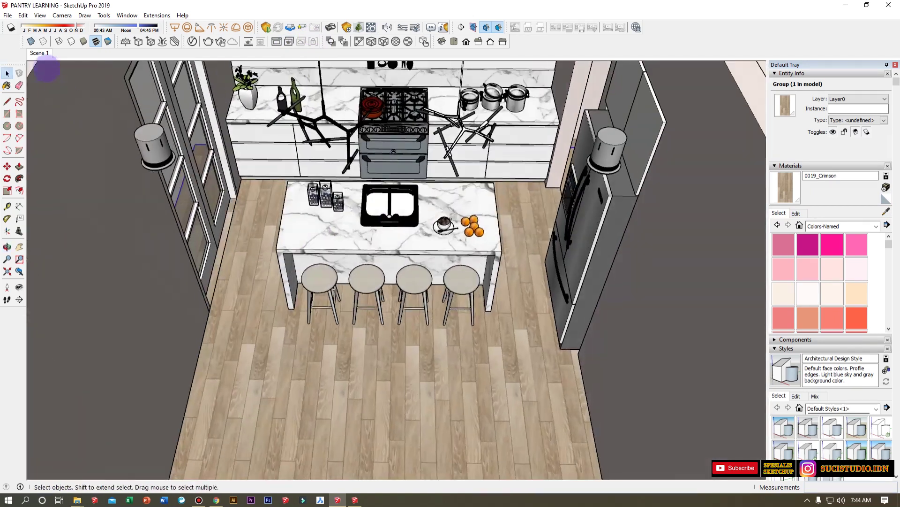
click(39, 52)
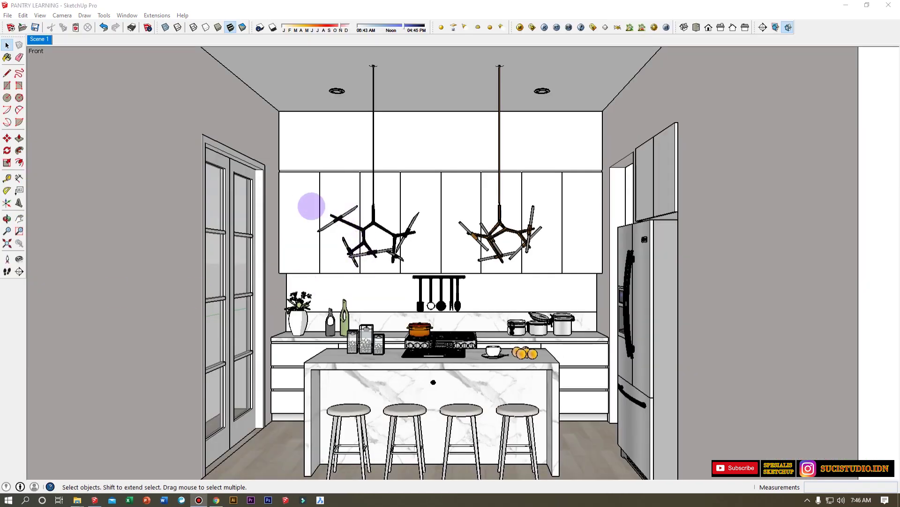
Delete the ceiling face so the pantry interior is open from above.
middle_drag(451, 206, 394, 332)
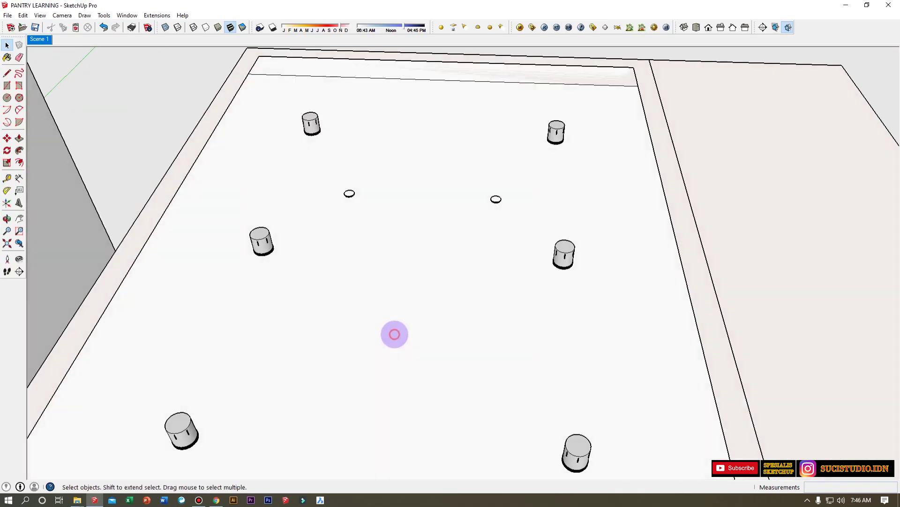
click(385, 325)
key(Delete)
scroll(441, 164, down, 6)
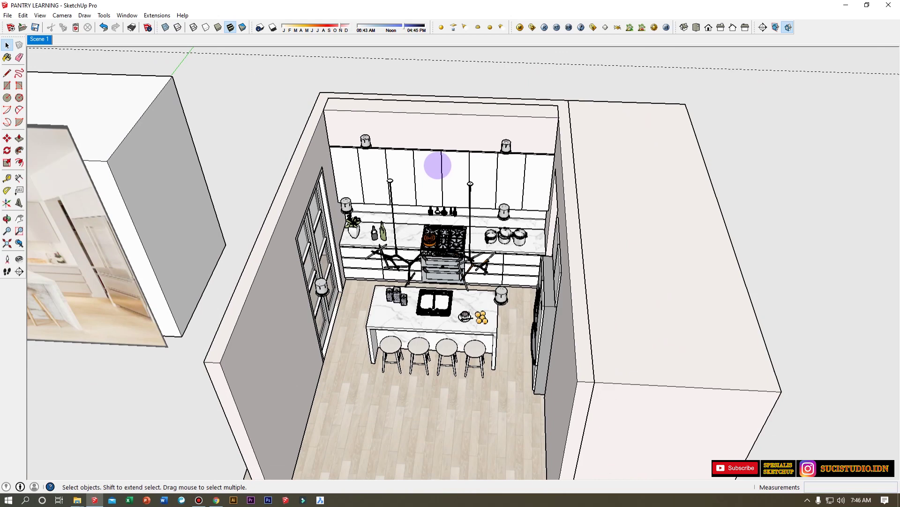
Sample the wood floor's material and open the V-Ray material editor for it.
scroll(431, 376, up, 2)
scroll(430, 376, up, 5)
key(b)
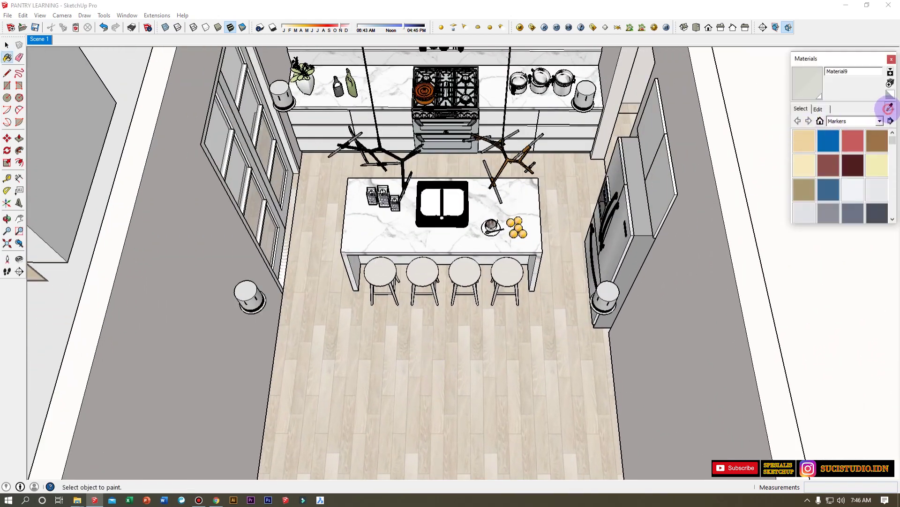
click(887, 109)
click(469, 347)
click(520, 27)
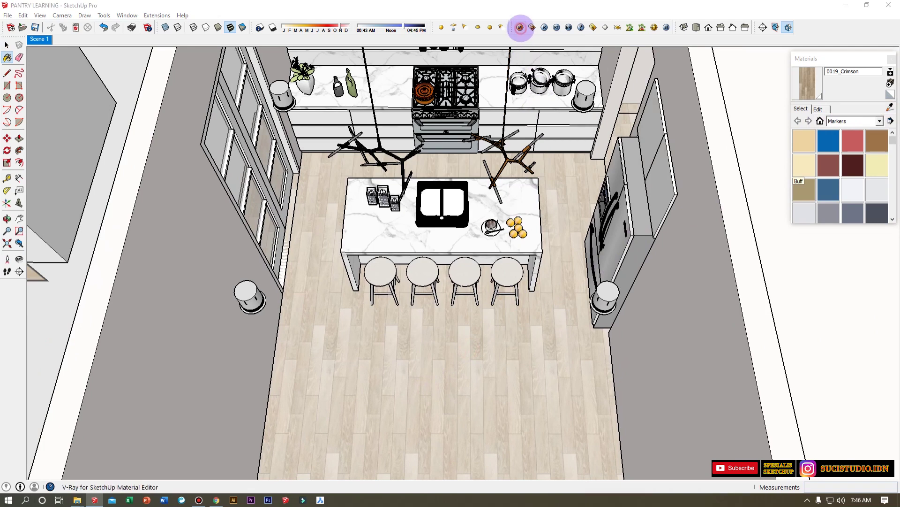
drag(237, 11, 545, 100)
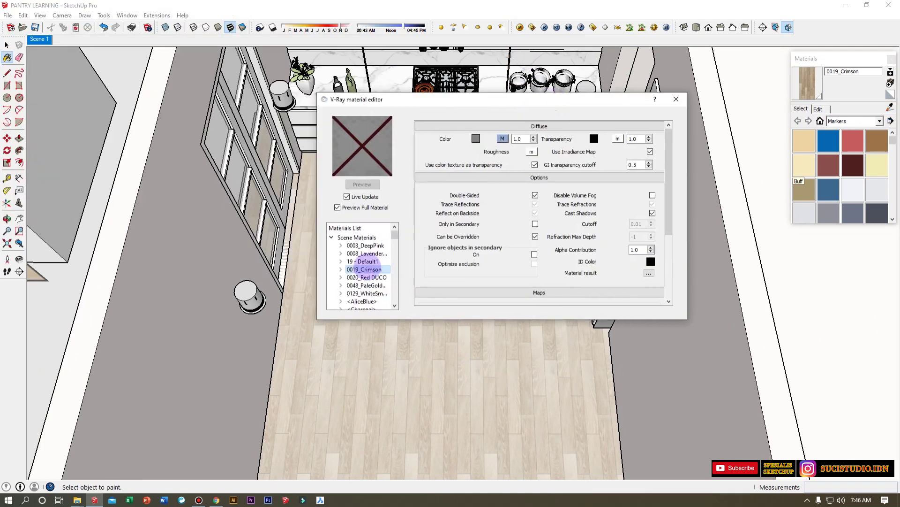
Create a Reflection layer on the floor material 0019_Crimson.
right_click(379, 270)
mouse_move(474, 276)
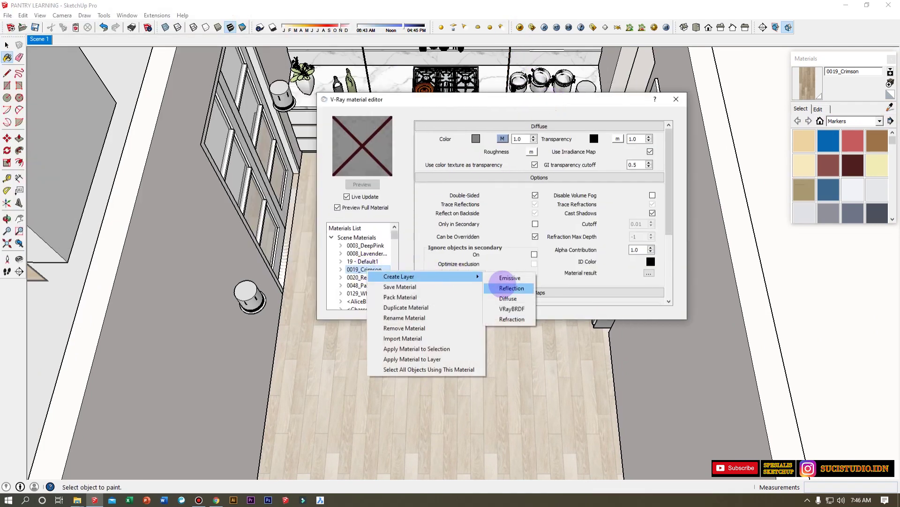
click(506, 287)
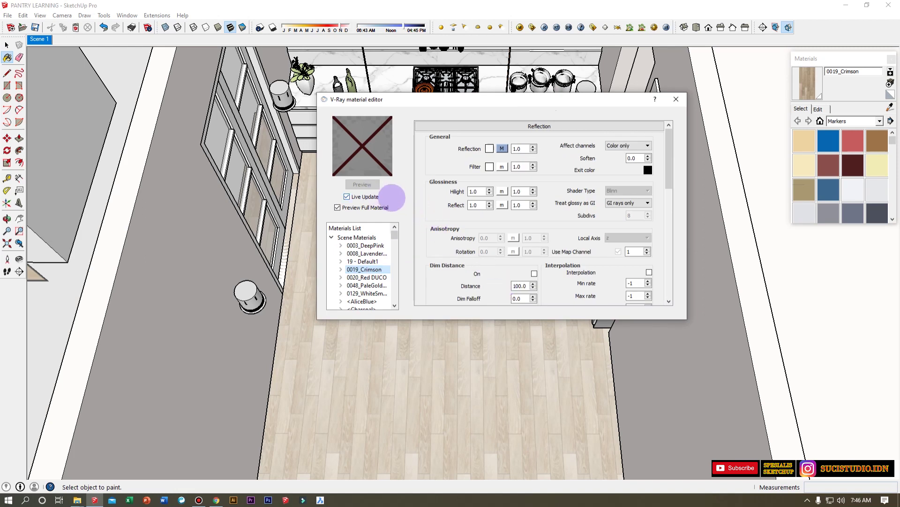
Set the floor material's hilight glossiness to 0.7, reflect glossiness to 0.85, subdivs to 24 and reflection multiplier to 0.6.
drag(479, 192, 450, 192)
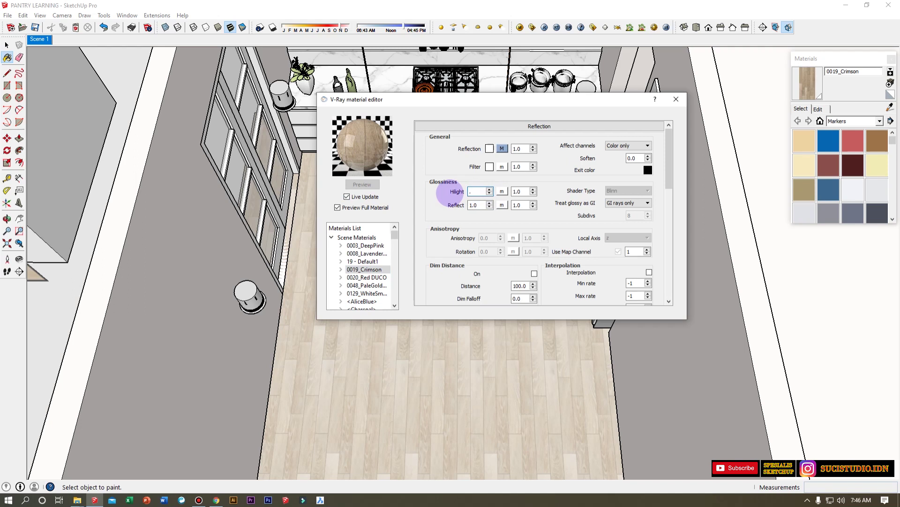
click(475, 205)
text(.85)
click(635, 215)
text(24)
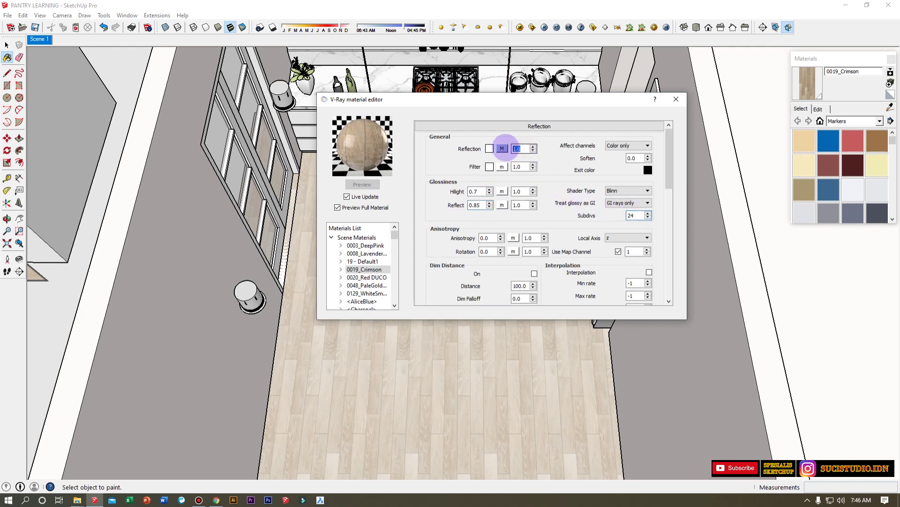
text(0.6)
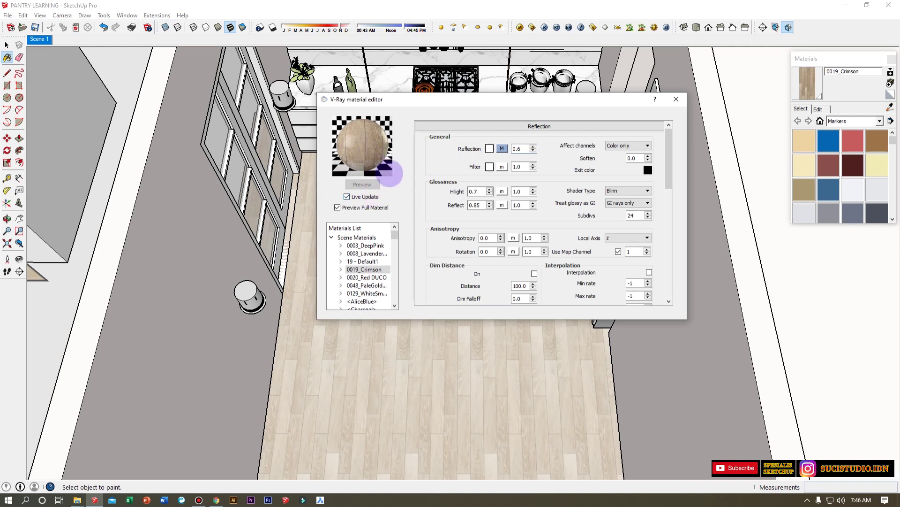
Place the Materials window beside the V-Ray material editor and sample the glazed door frame's material.
drag(832, 59, 732, 112)
click(790, 161)
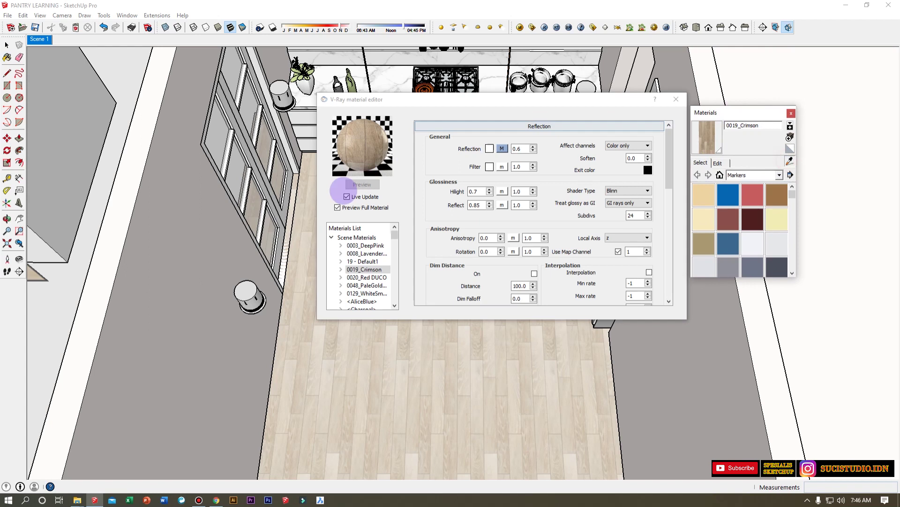
scroll(271, 189, up, 1)
scroll(255, 175, up, 3)
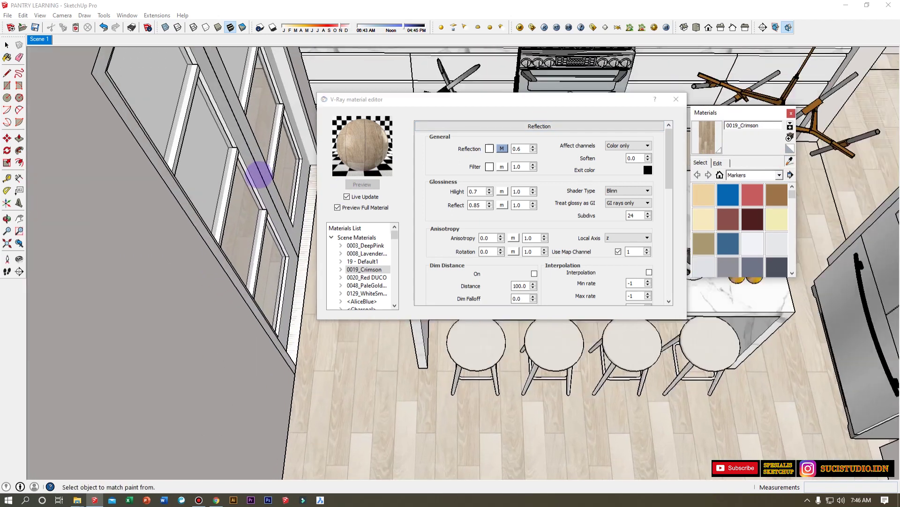
click(255, 175)
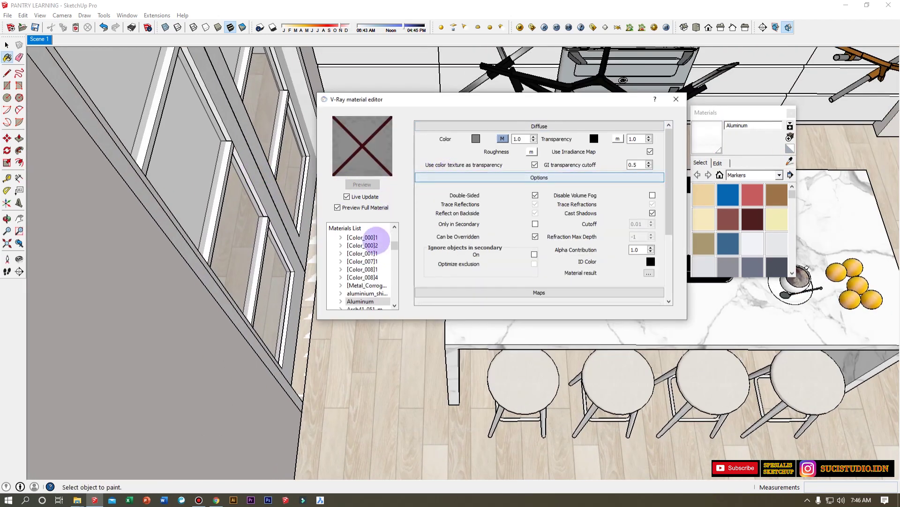
Create a Reflection layer on the door frame material Aluminum.
click(377, 303)
right_click(377, 301)
mouse_move(468, 306)
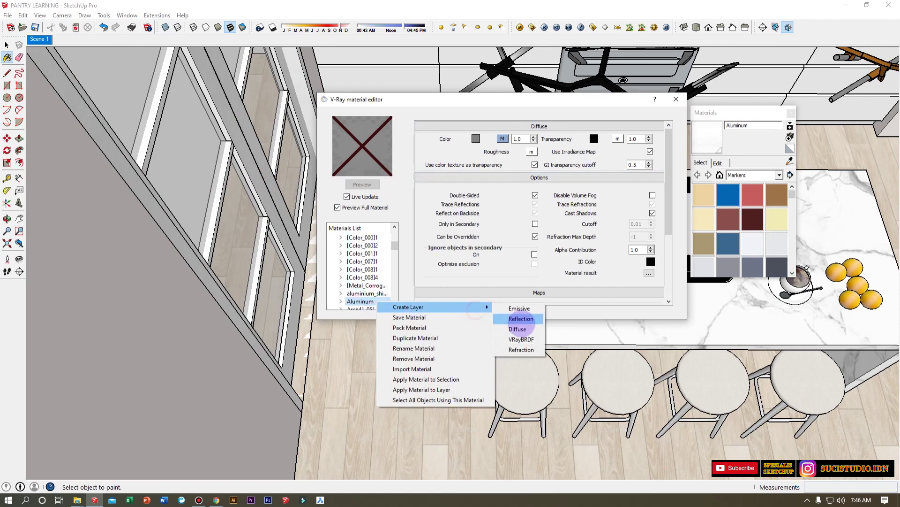
click(522, 319)
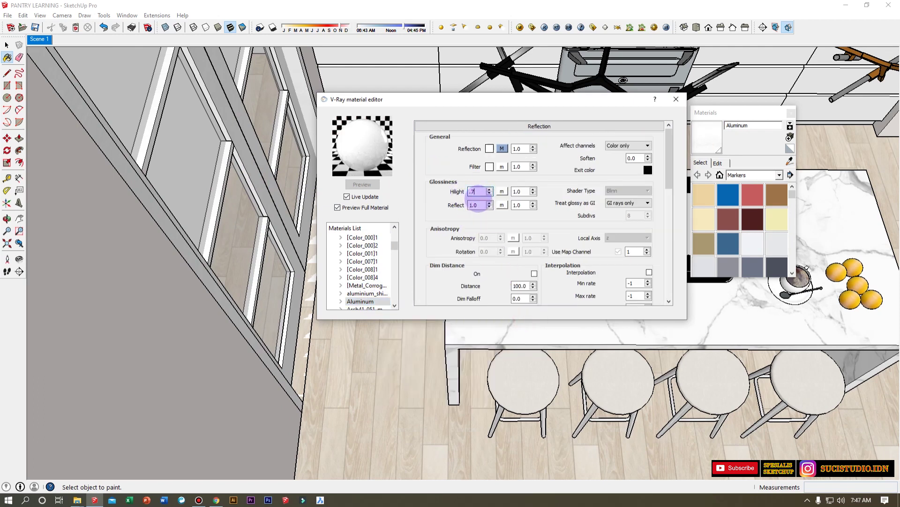
Set the Aluminum material's hilight glossiness to 0.7, reflect glossiness to 0.8 and subdivs to 24.
click(477, 205)
text(.8)
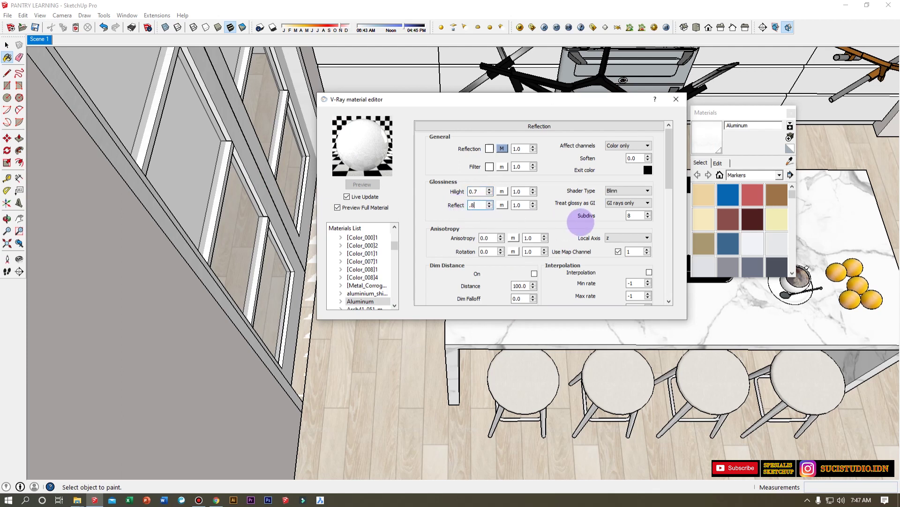
key(Return)
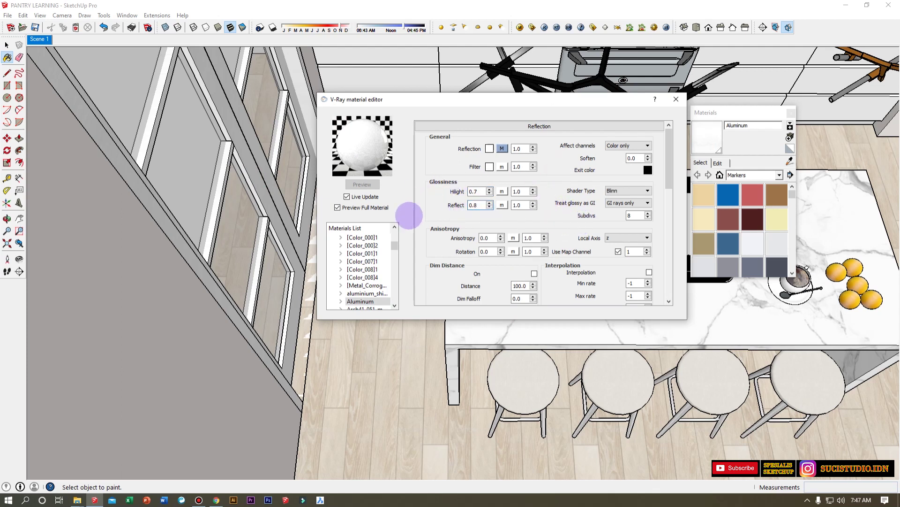
double_click(634, 215)
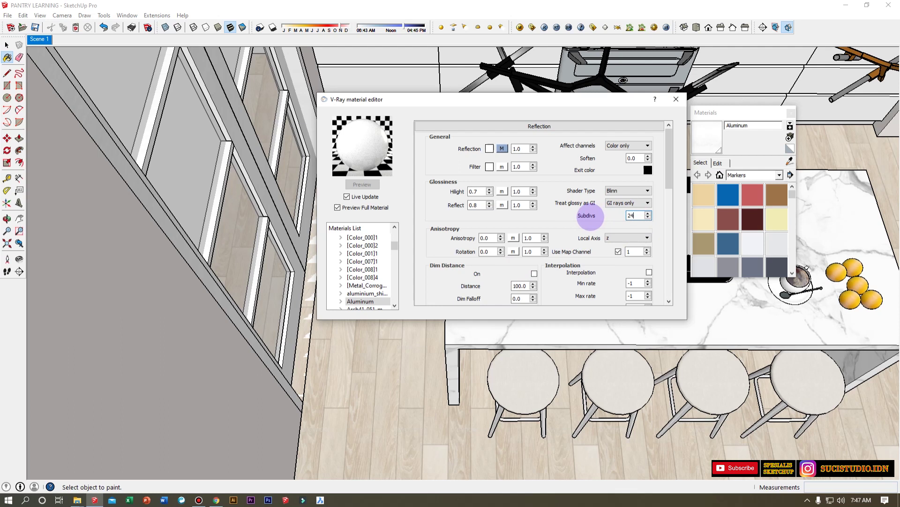
Sample the island countertop's marble material and create a Reflection layer on it, 0003_DeepPink.
click(790, 160)
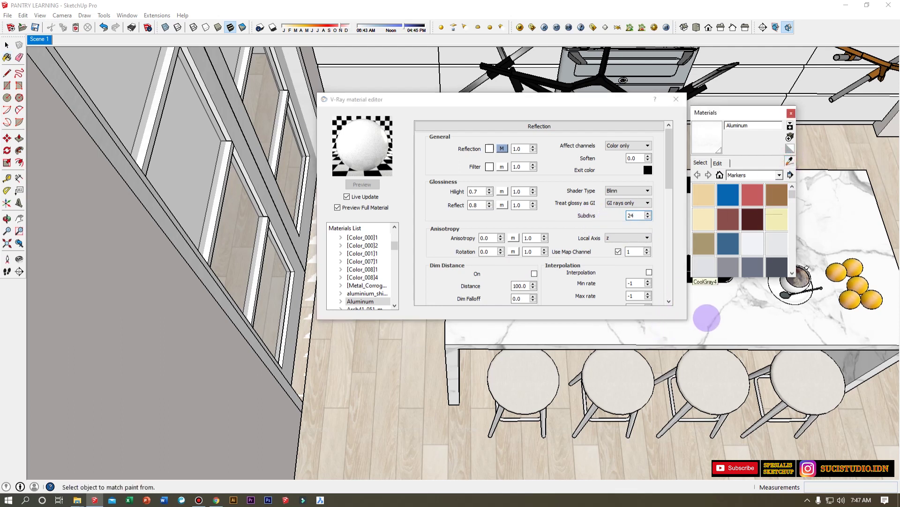
click(707, 317)
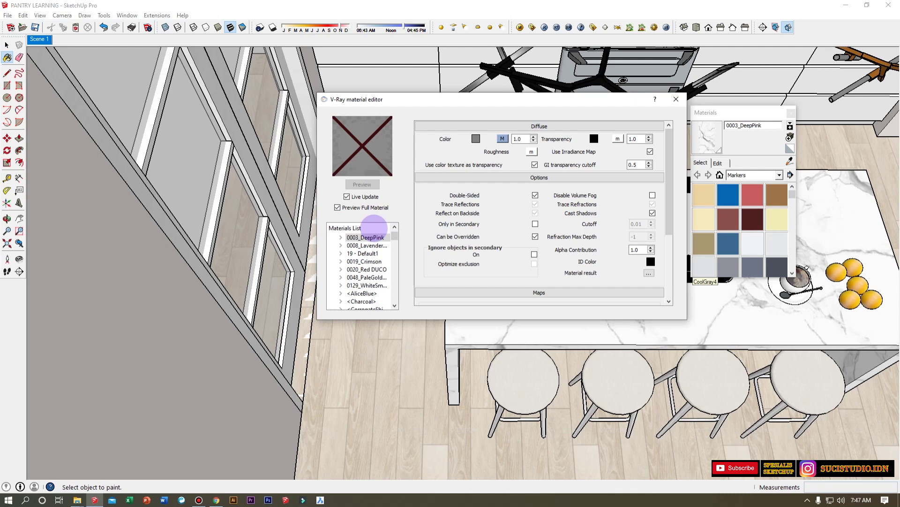
right_click(371, 233)
mouse_move(467, 250)
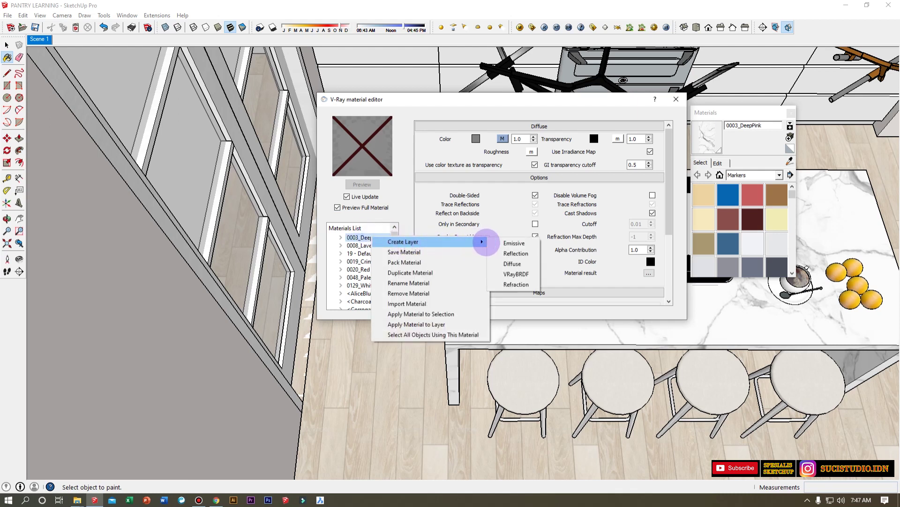
click(516, 264)
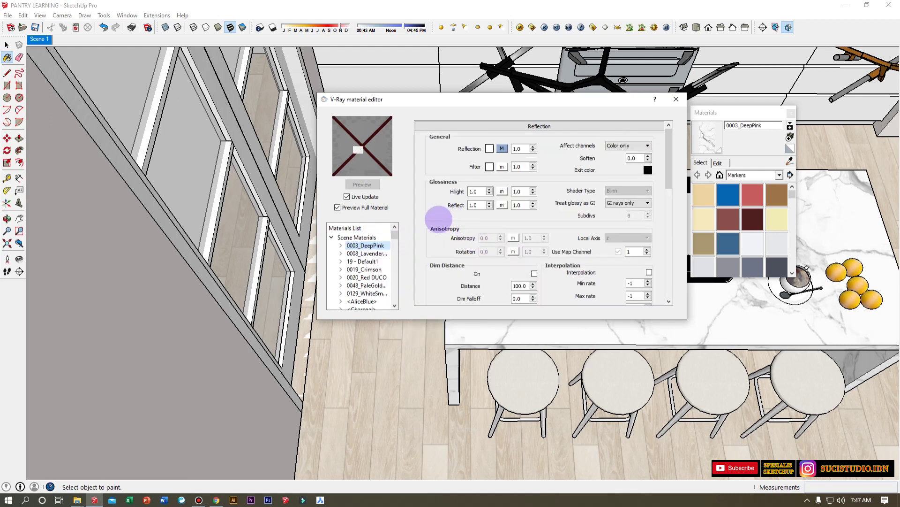
Set the marble material's hilight glossiness to 0.7, reflect glossiness to 0.85, reflection multiplier to 0.8 and subdivs to 24.
double_click(476, 192)
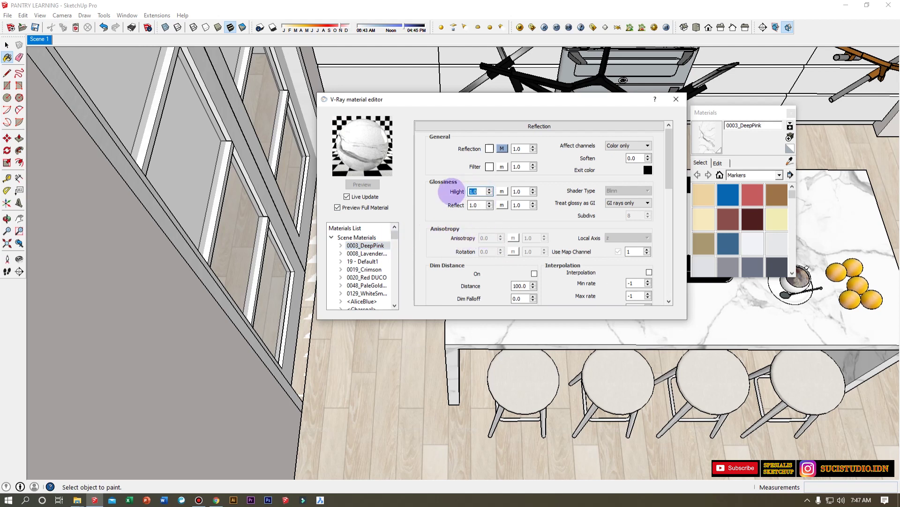
text(.5)
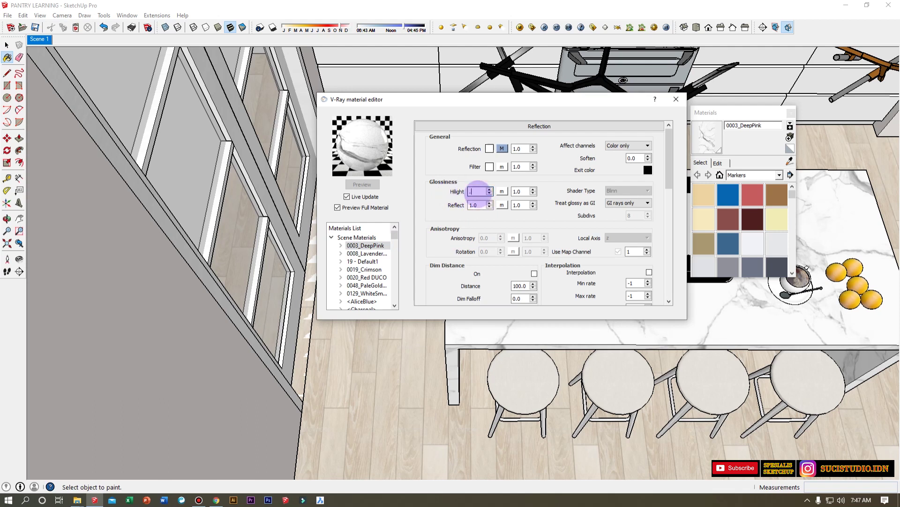
double_click(477, 206)
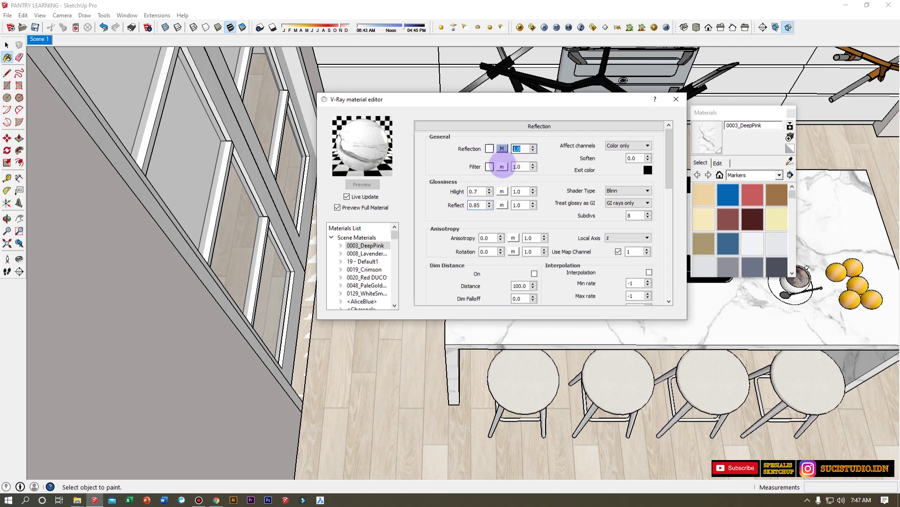
text(.85)
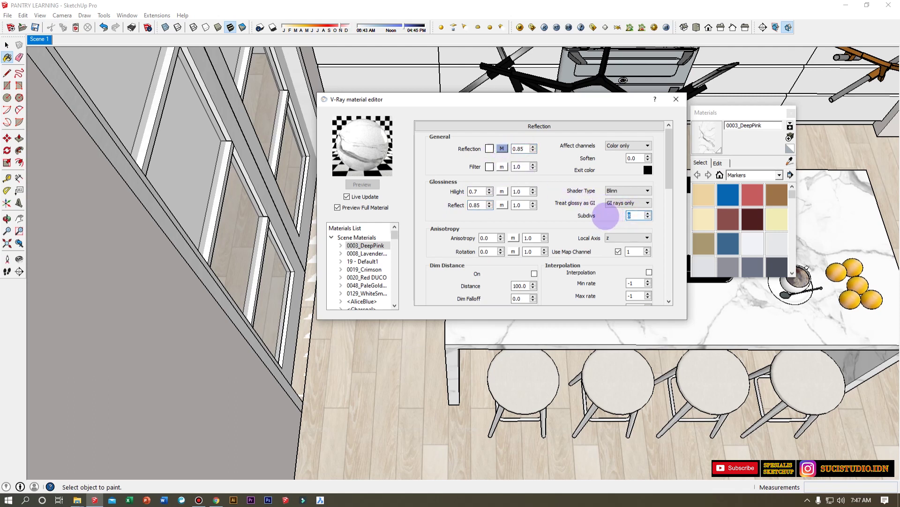
text(24)
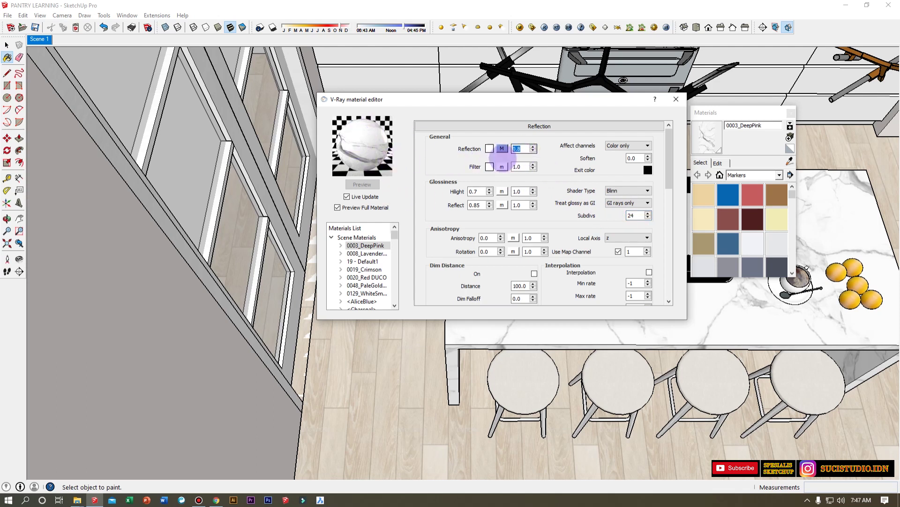
Move the V-Ray material editor aside and sample the material of a bar stool leg.
drag(628, 102, 561, 143)
middle_drag(571, 398, 713, 418)
scroll(718, 394, up, 6)
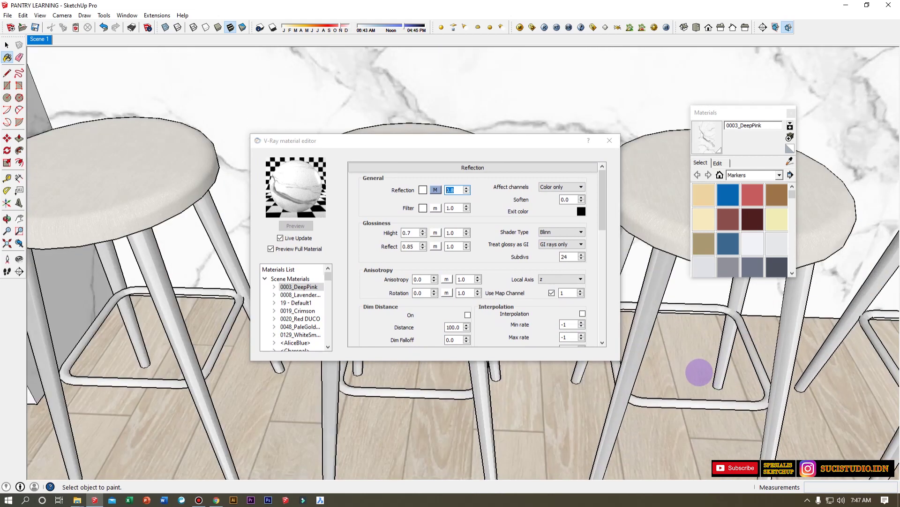
scroll(691, 357, up, 3)
middle_drag(685, 307, 684, 275)
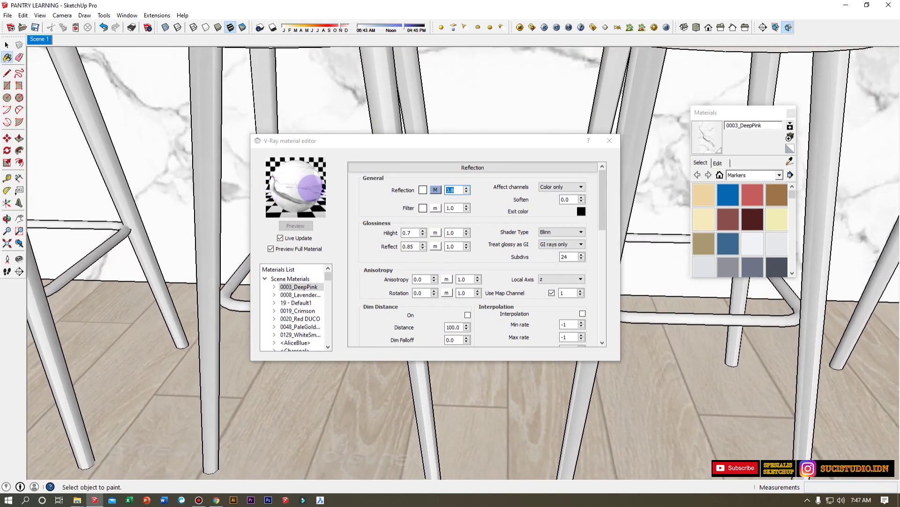
click(790, 161)
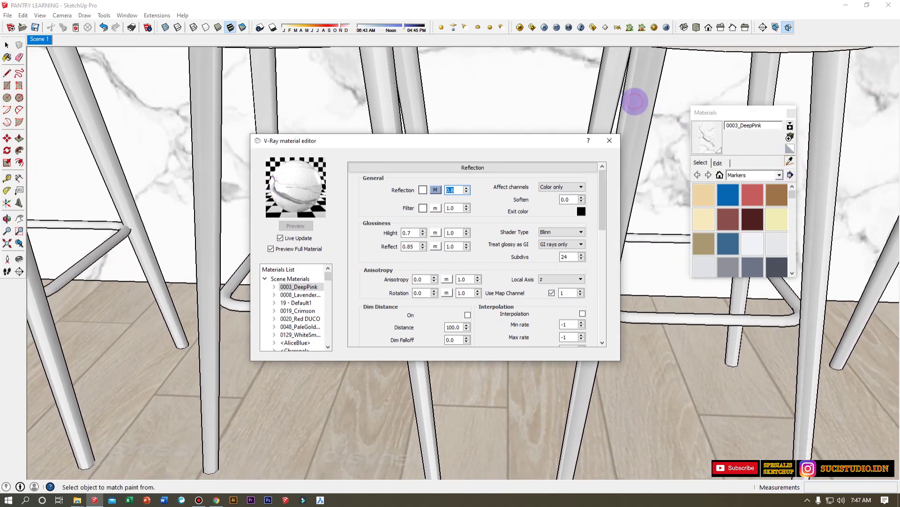
click(635, 101)
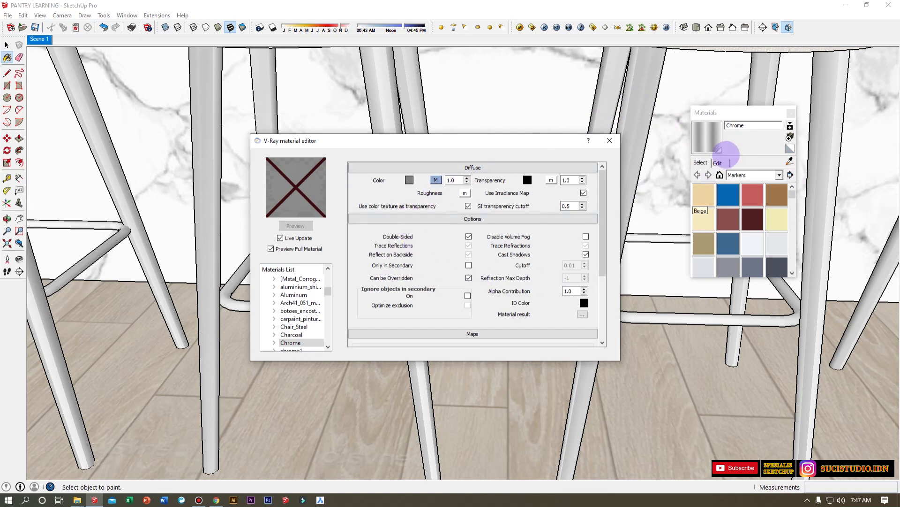
Open the texture image chooser for the stool leg material Chrome and browse to the TEXTURELIB folder on drive D.
click(721, 163)
click(773, 257)
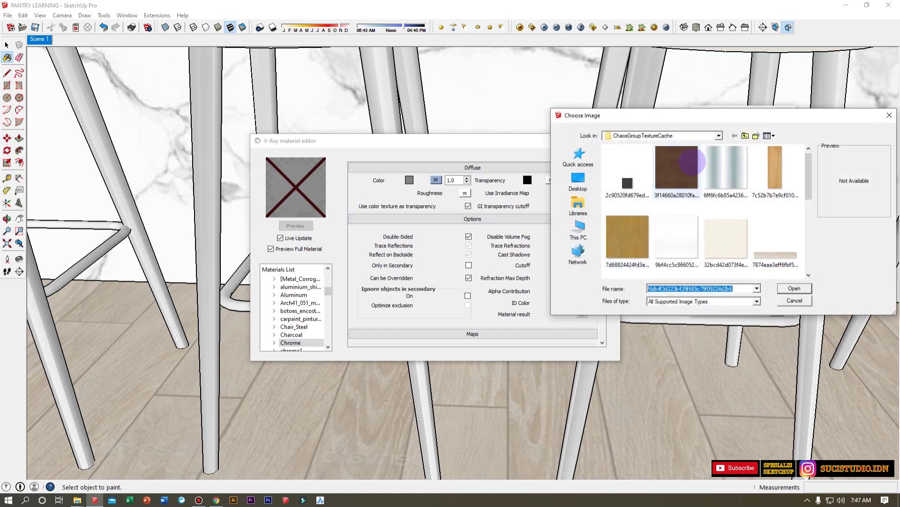
click(685, 165)
click(578, 230)
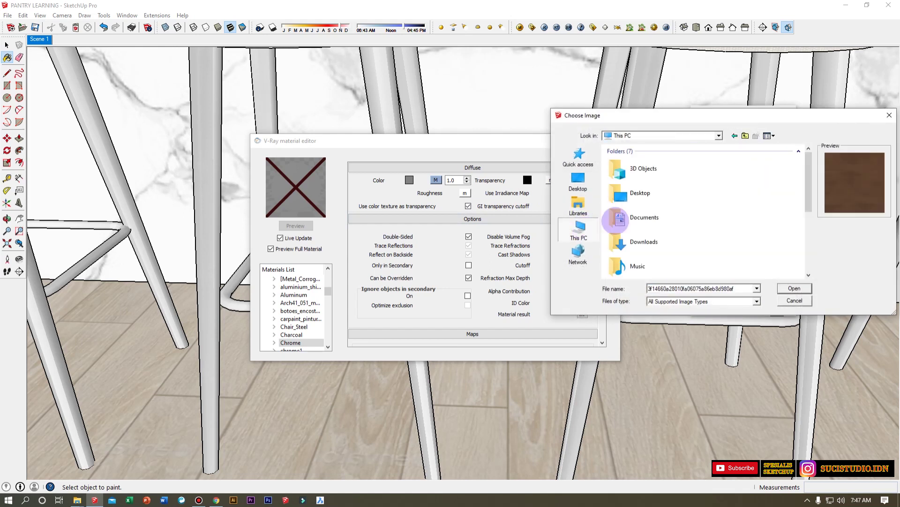
click(659, 212)
scroll(657, 214, down, 3)
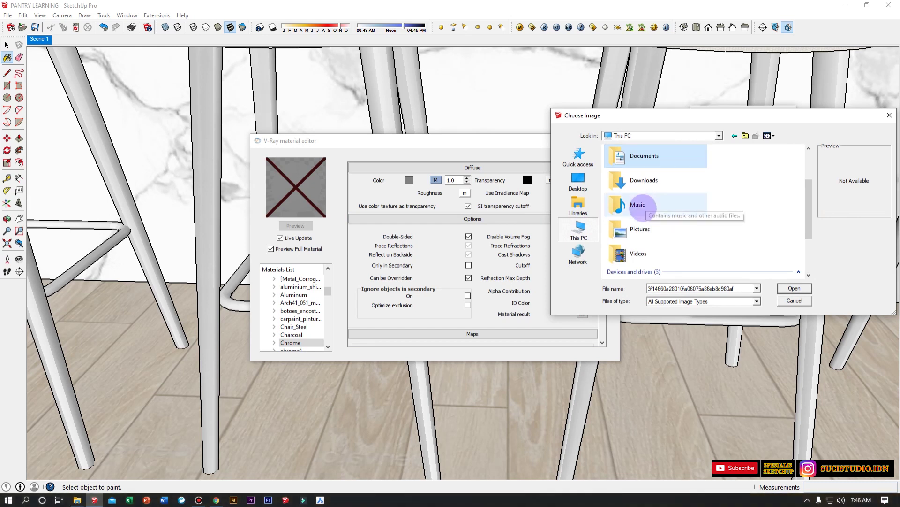
double_click(650, 239)
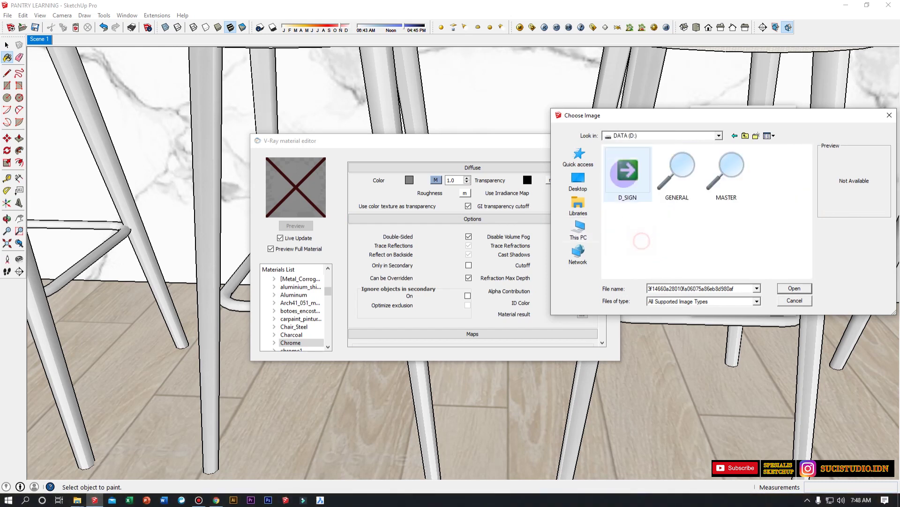
double_click(626, 174)
scroll(634, 201, down, 3)
double_click(641, 177)
scroll(734, 181, down, 2)
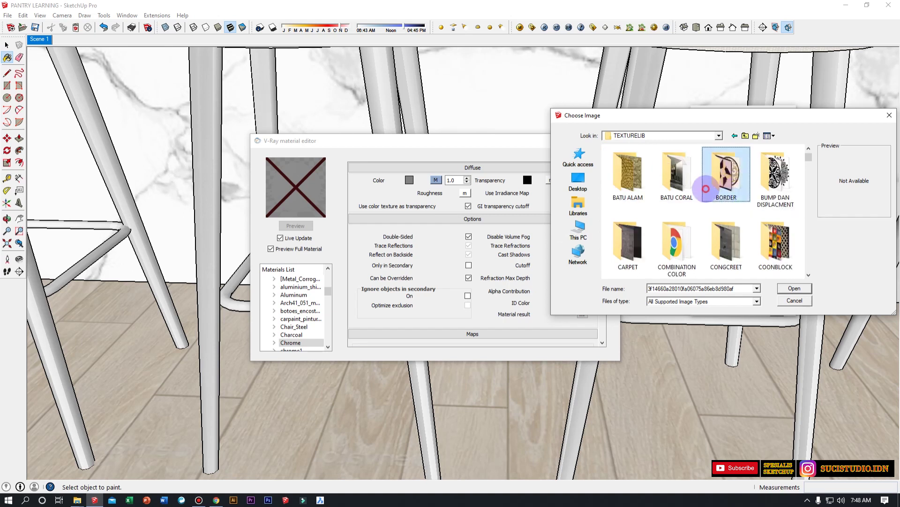
scroll(751, 178, down, 3)
click(771, 177)
double_click(770, 178)
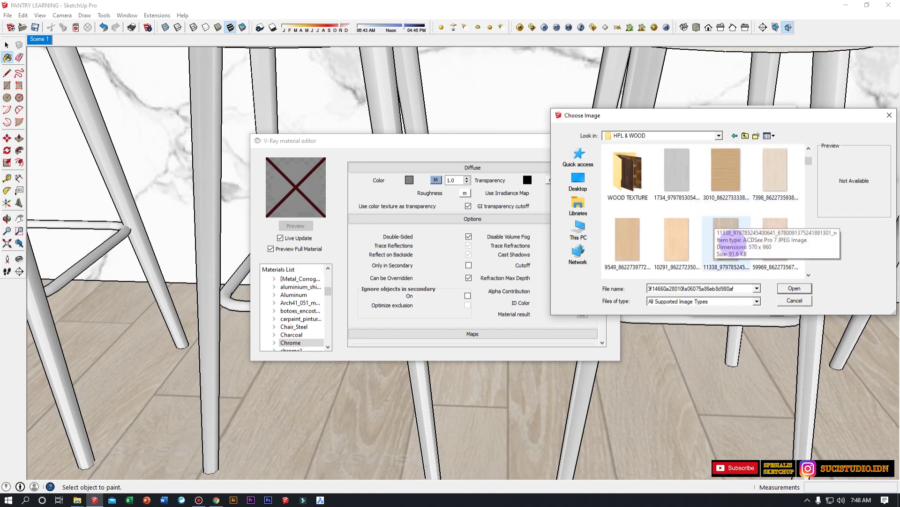
double_click(775, 171)
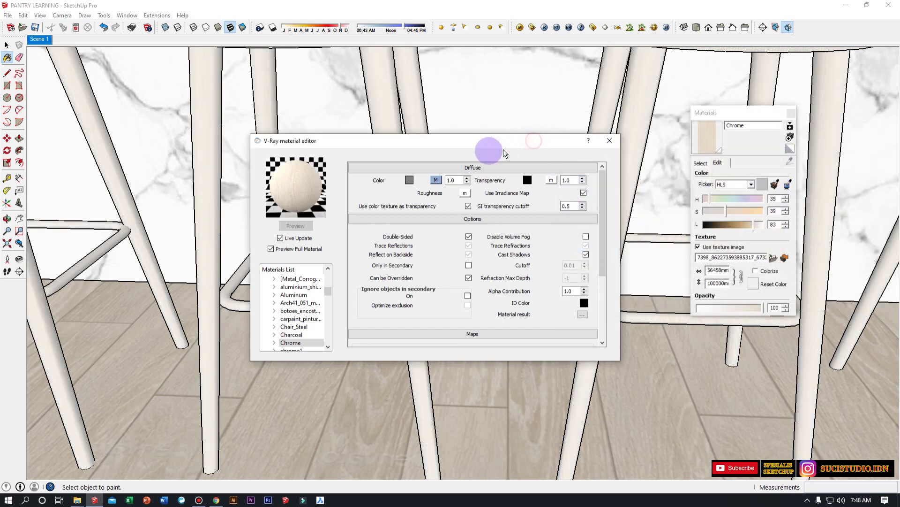
Create a Reflection layer on the stool leg material Chrome.
drag(533, 141, 482, 151)
right_click(256, 352)
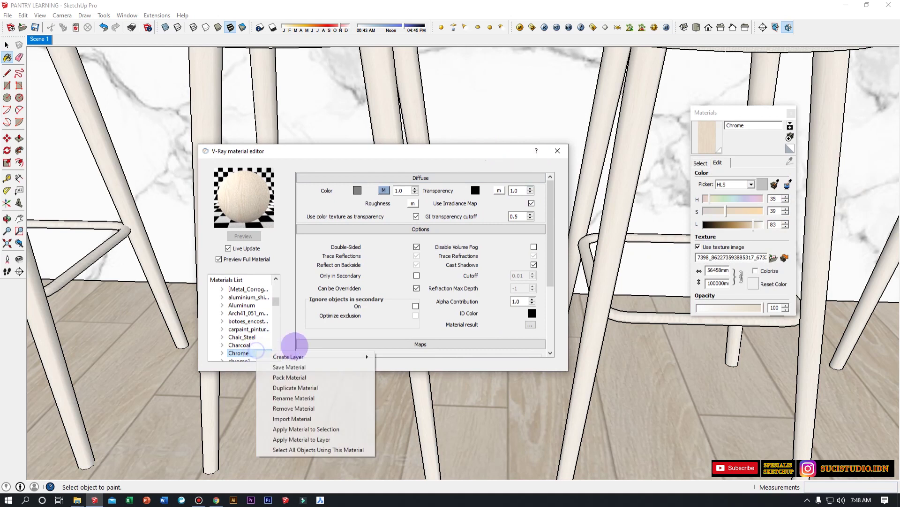
click(397, 368)
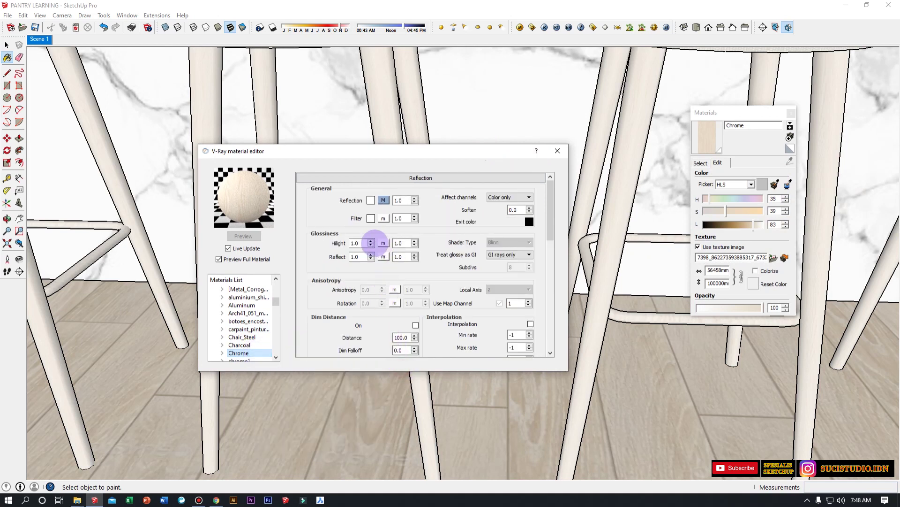
Set the Chrome material's hilight glossiness to 0.75, reflect glossiness to 0.9 and reflection multiplier to 0.7.
drag(363, 243, 355, 243)
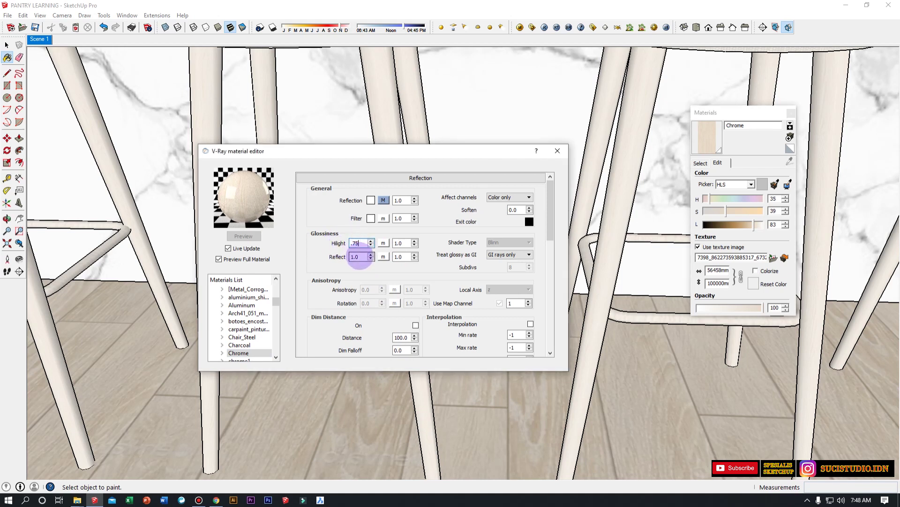
drag(360, 257, 341, 257)
text(.)
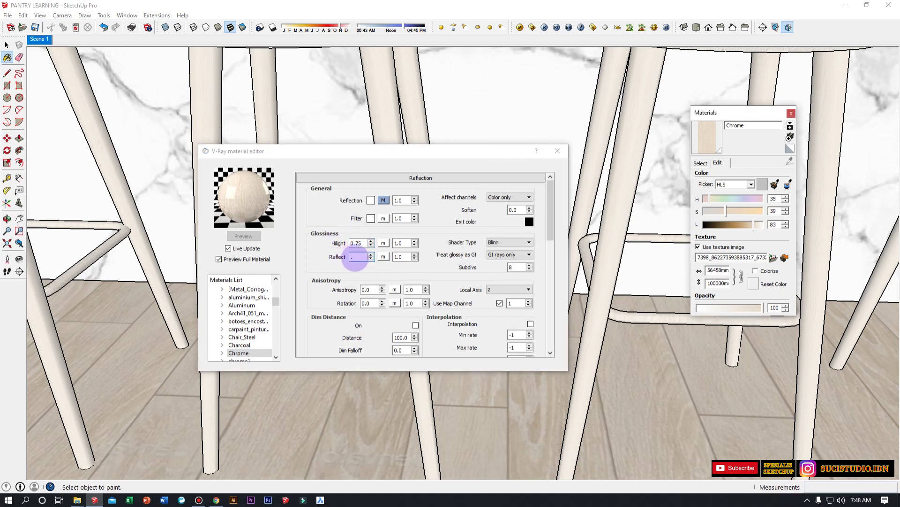
click(360, 257)
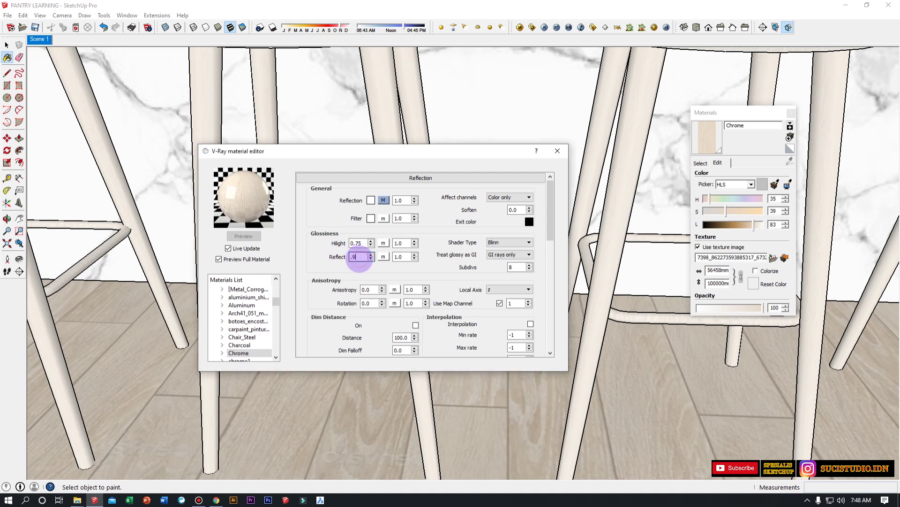
text(9)
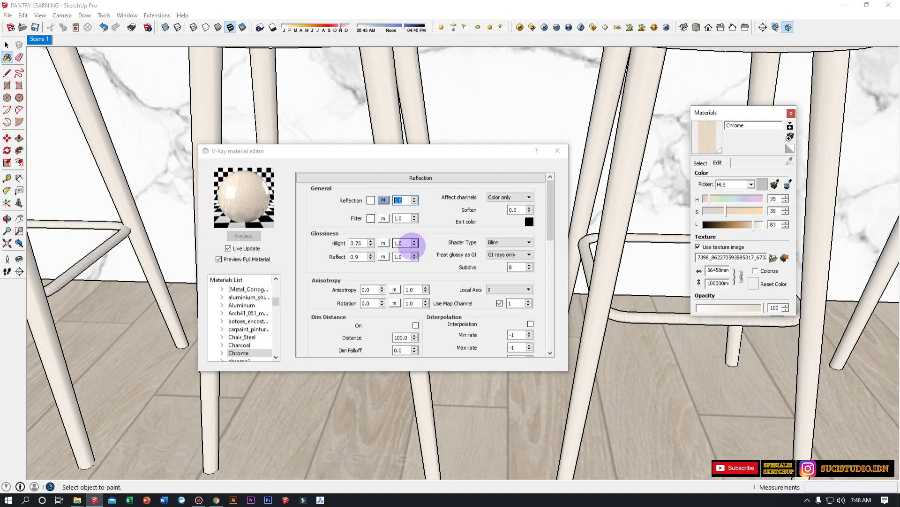
click(403, 197)
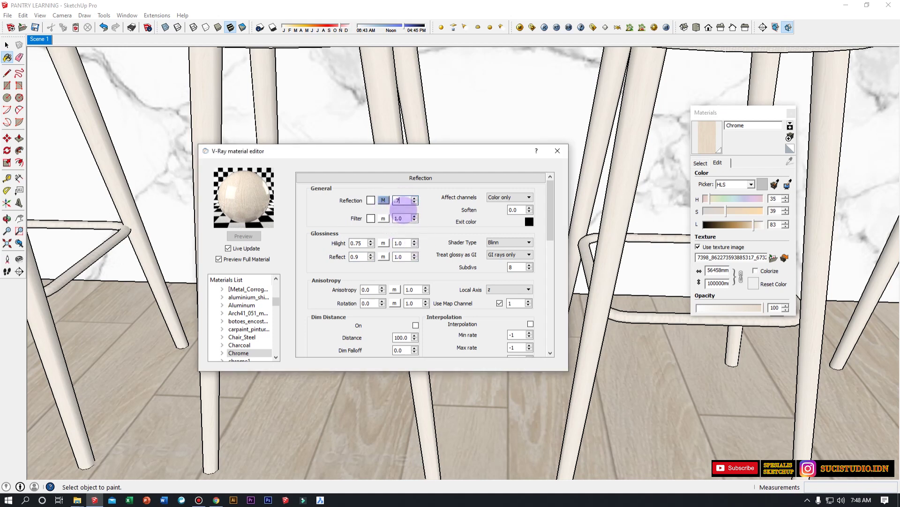
Change the Chrome texture width to 24458 mm and set the material's reflection subdivs to 24.
drag(714, 271, 688, 271)
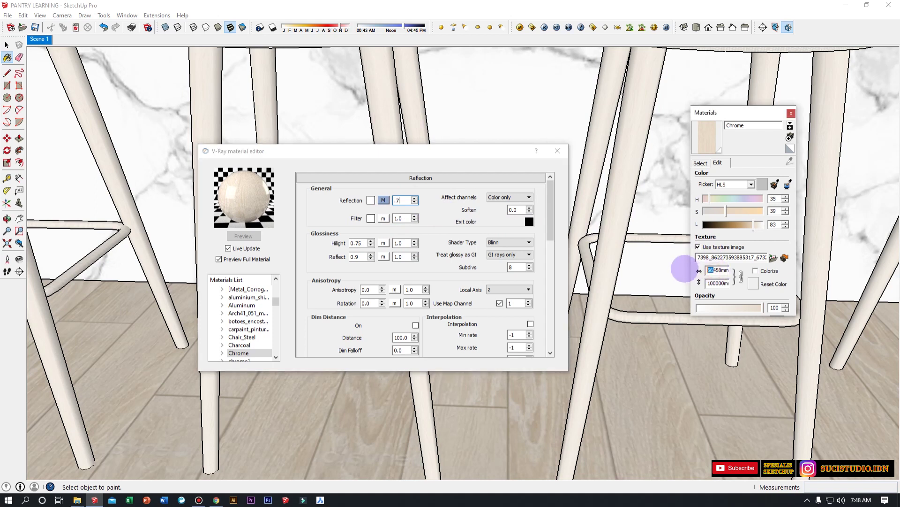
click(460, 184)
double_click(518, 267)
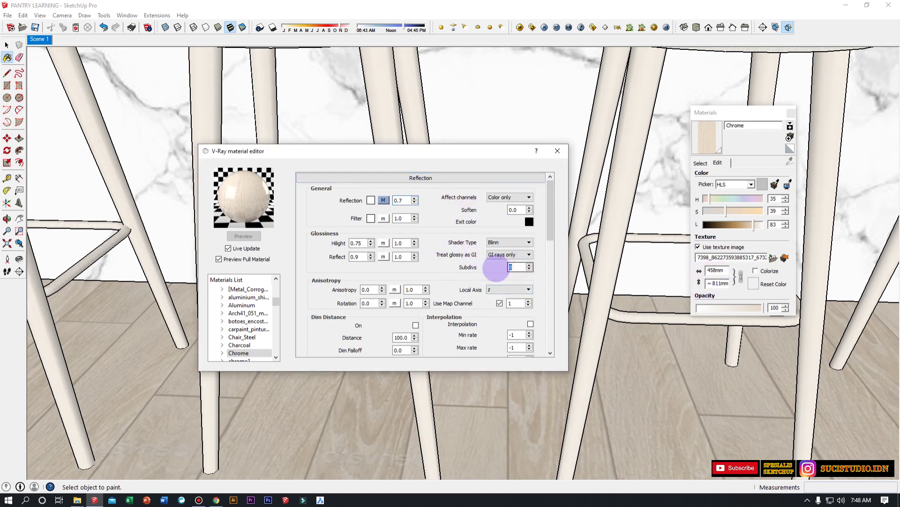
text(24)
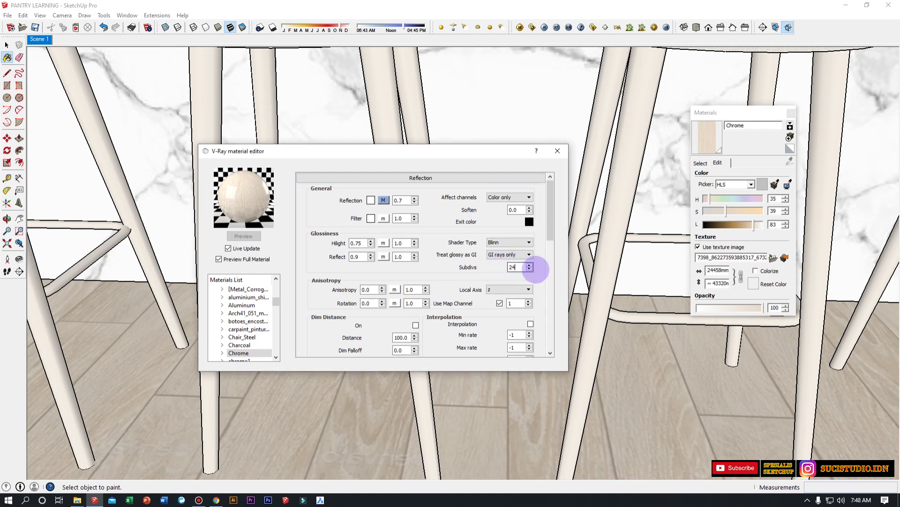
Finish editing the stool legs' Chrome material and close both material windows.
drag(712, 270, 689, 272)
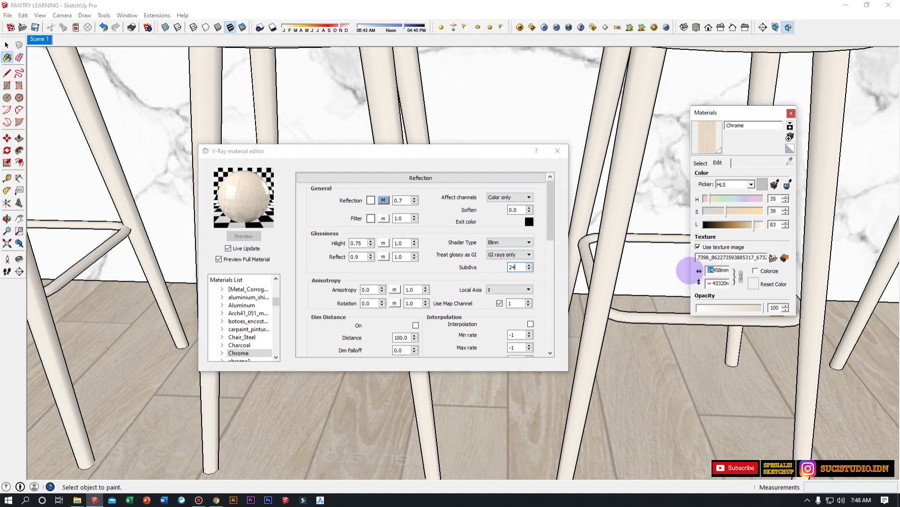
click(791, 113)
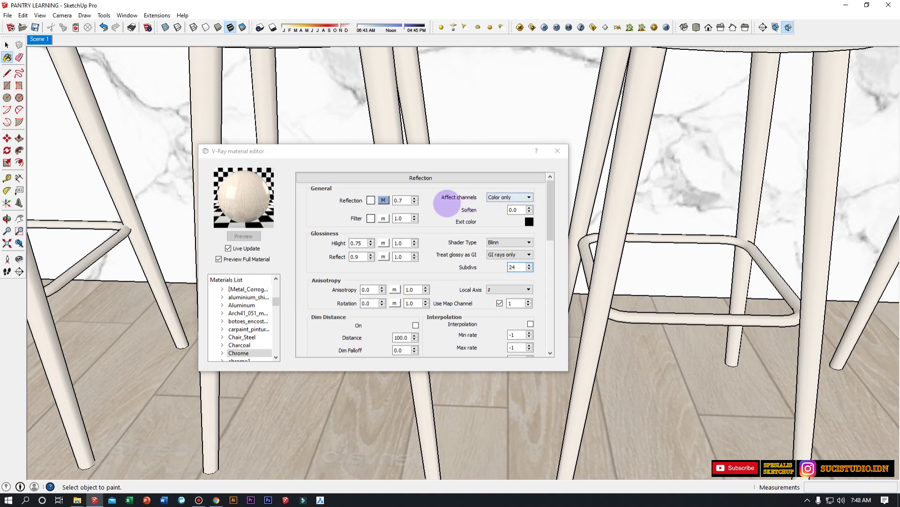
click(557, 150)
scroll(475, 280, down, 10)
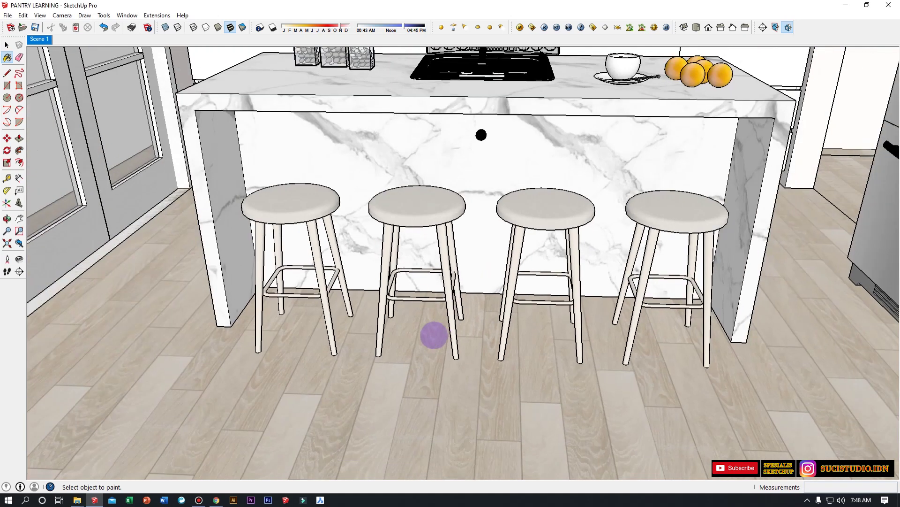
Open the sink's group for editing down to the black drain pipe poking through the island's marble front.
scroll(469, 184, up, 10)
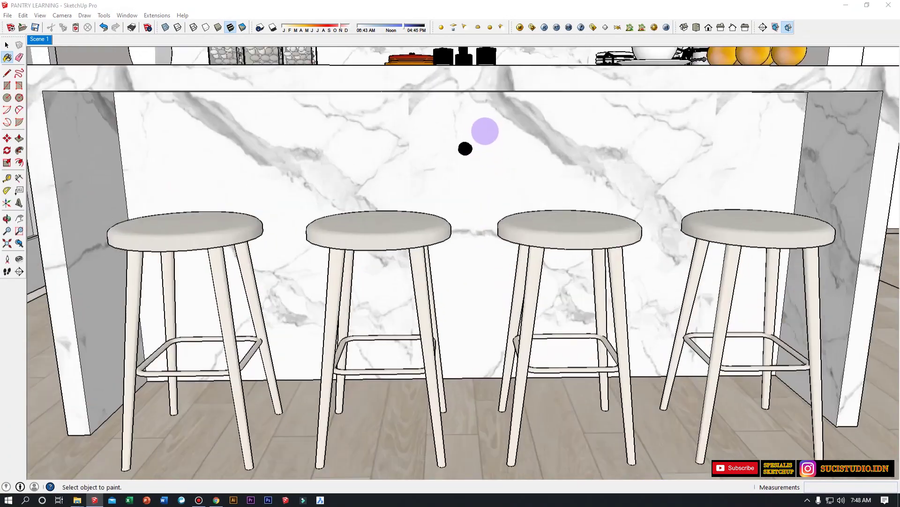
key(space)
scroll(436, 173, up, 3)
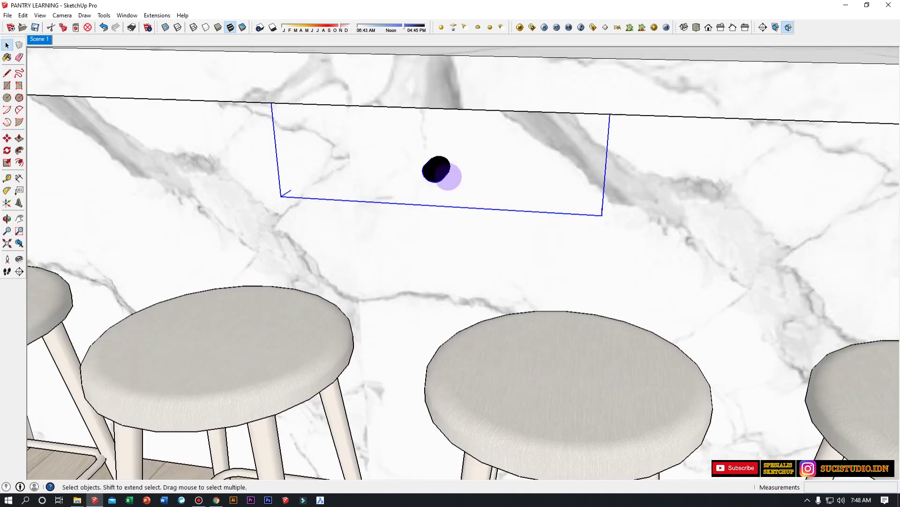
scroll(429, 161, up, 5)
middle_drag(424, 154, 408, 149)
middle_drag(327, 165, 466, 163)
click(480, 201)
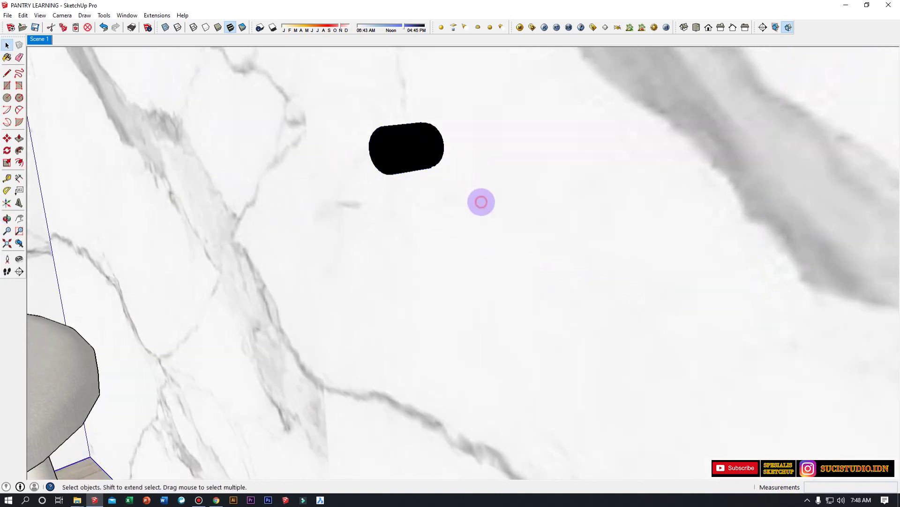
scroll(420, 175, down, 5)
click(377, 156)
double_click(377, 155)
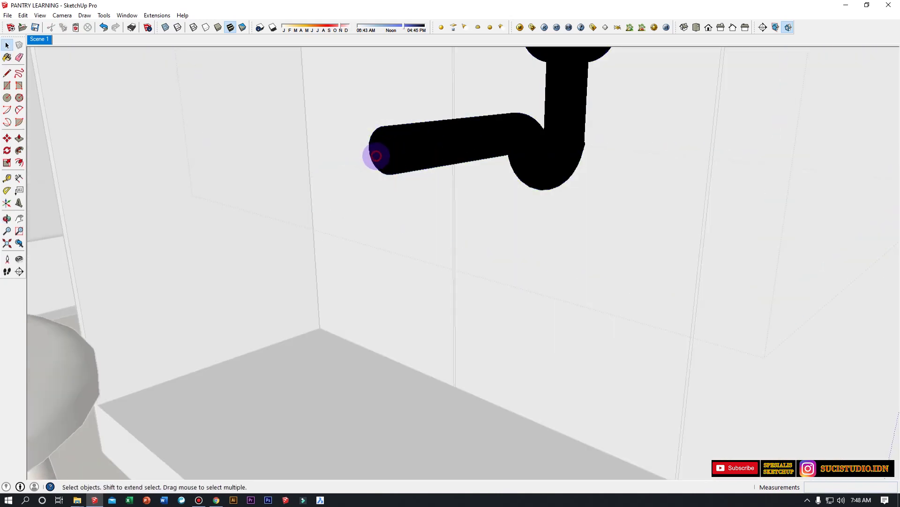
Delete the horizontal drain pipe and its curved trap beneath the sink, and leave the group.
click(376, 156)
middle_drag(377, 156, 124, 139)
drag(124, 139, 161, 241)
key(m)
key(space)
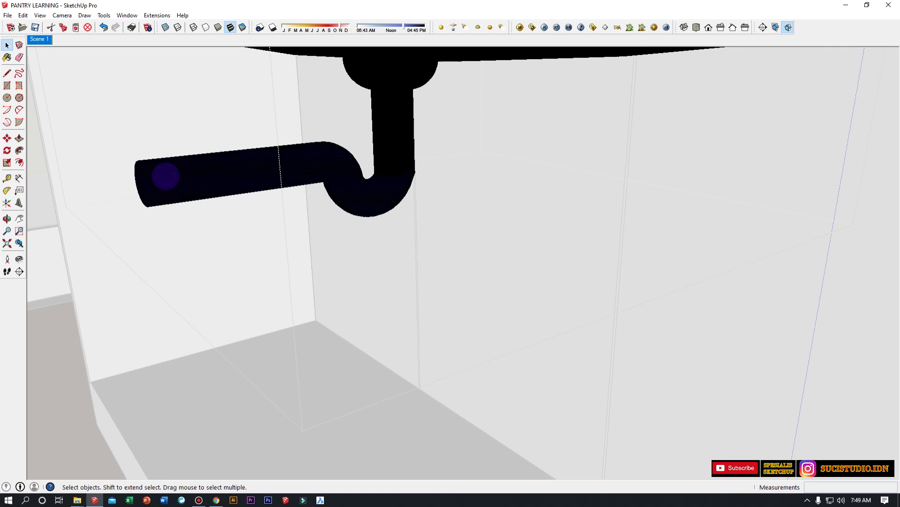
right_click(166, 176)
mouse_move(219, 288)
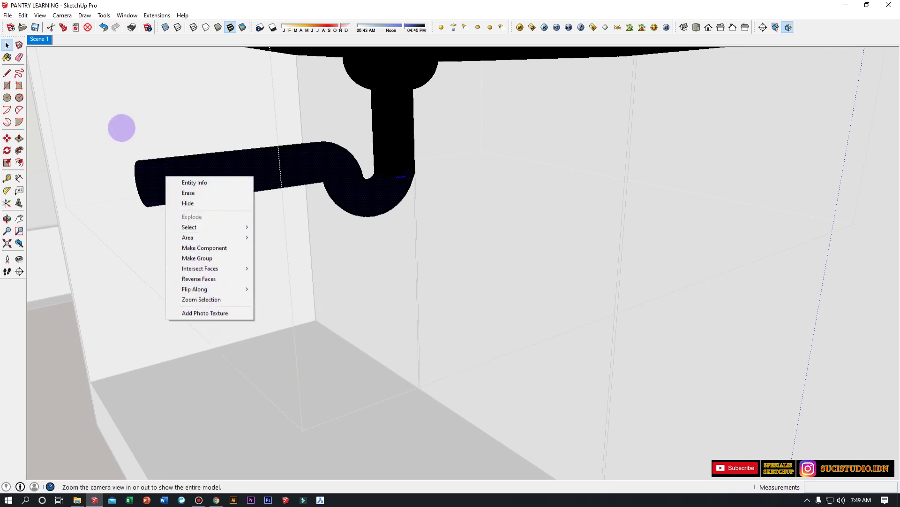
click(155, 132)
drag(155, 131, 128, 226)
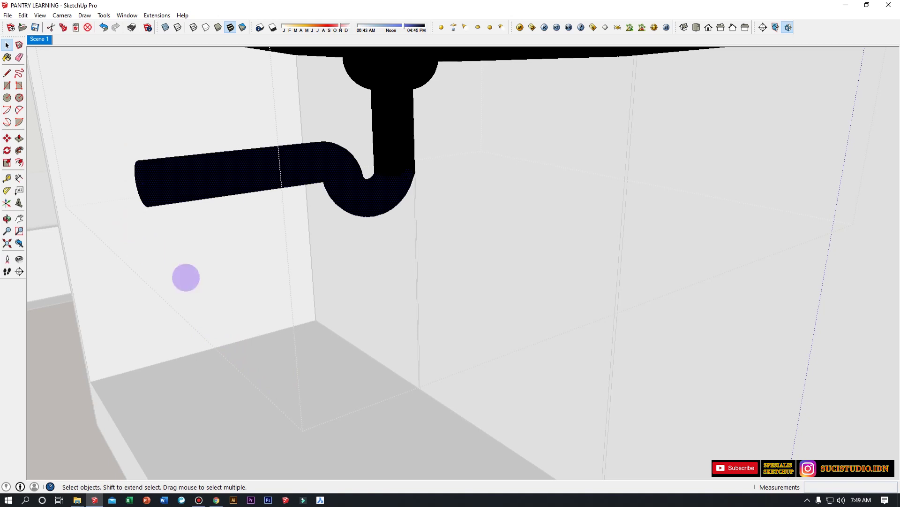
key(Delete)
mouse_move(203, 352)
middle_down()
mouse_move(345, 346)
mouse_move(173, 259)
middle_up()
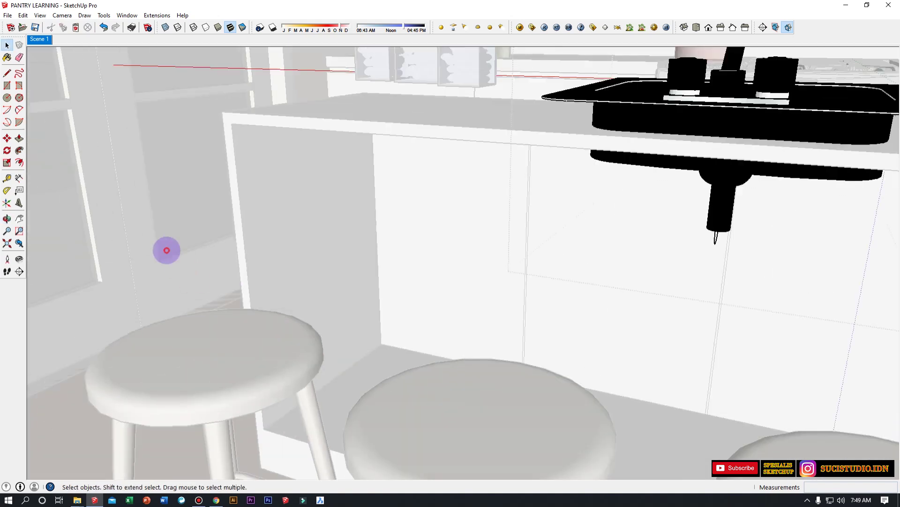
scroll(132, 254, down, 10)
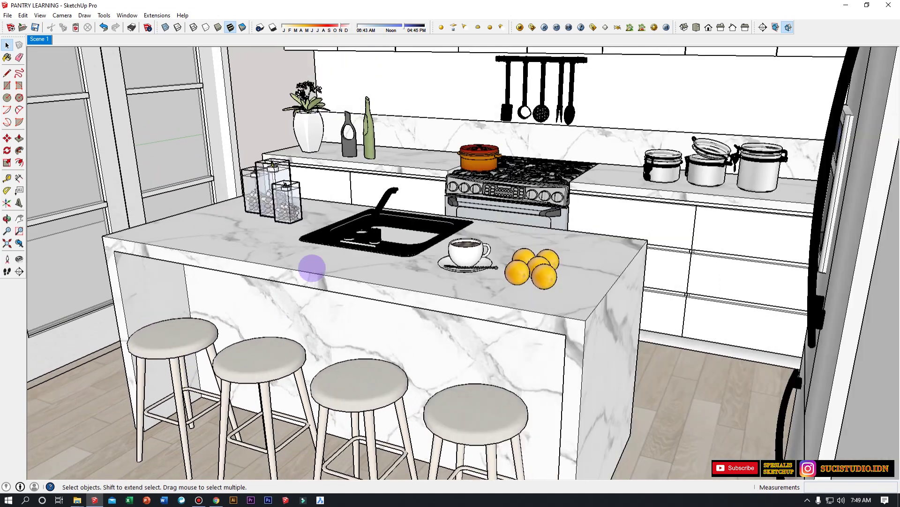
Sample the Translucent_Glass_Gray material from the glass candle holders on the island countertop.
middle_drag(311, 268, 328, 202)
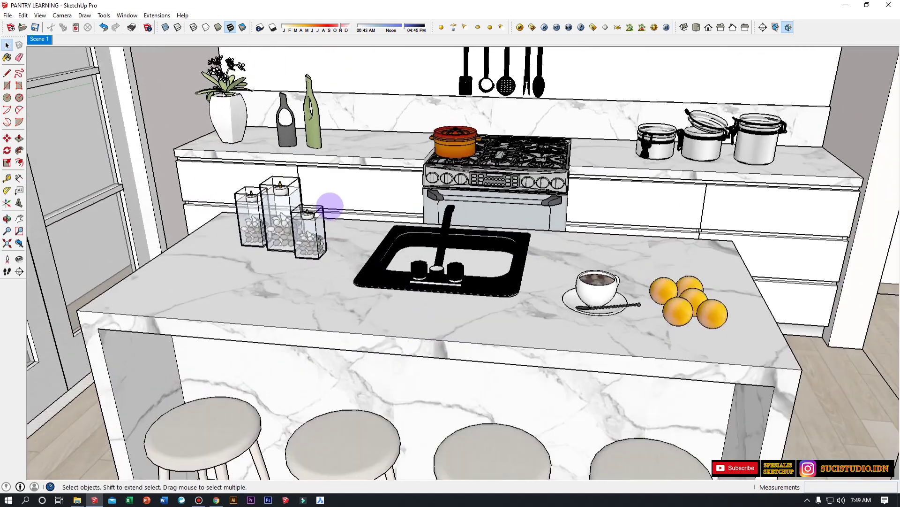
scroll(241, 221, up, 10)
scroll(281, 242, up, 3)
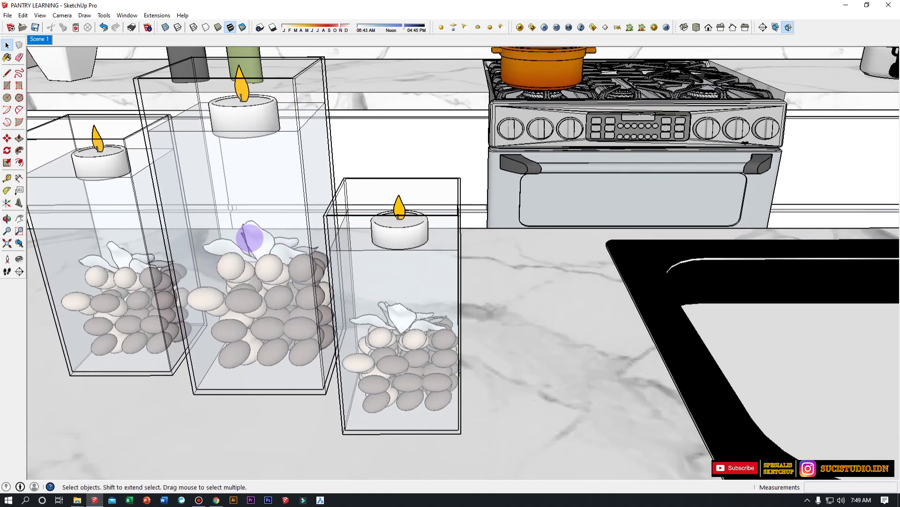
key(b)
click(700, 162)
click(789, 161)
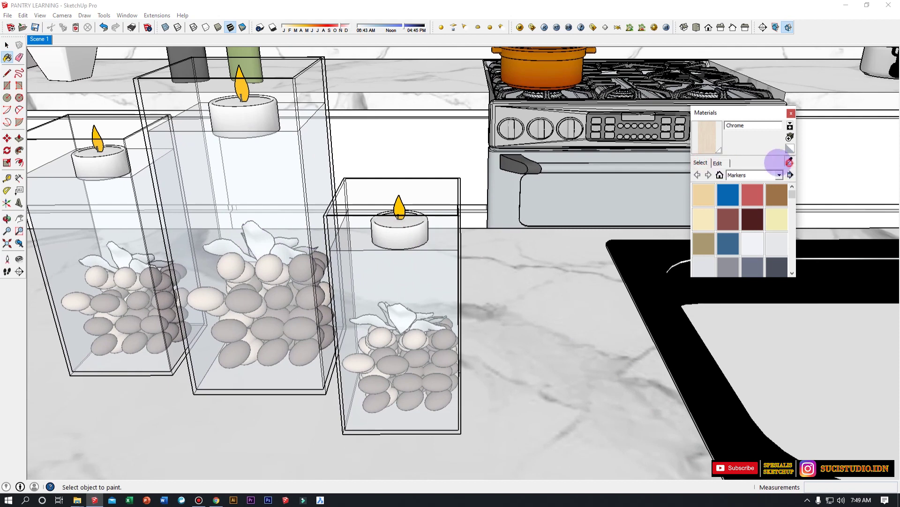
click(440, 229)
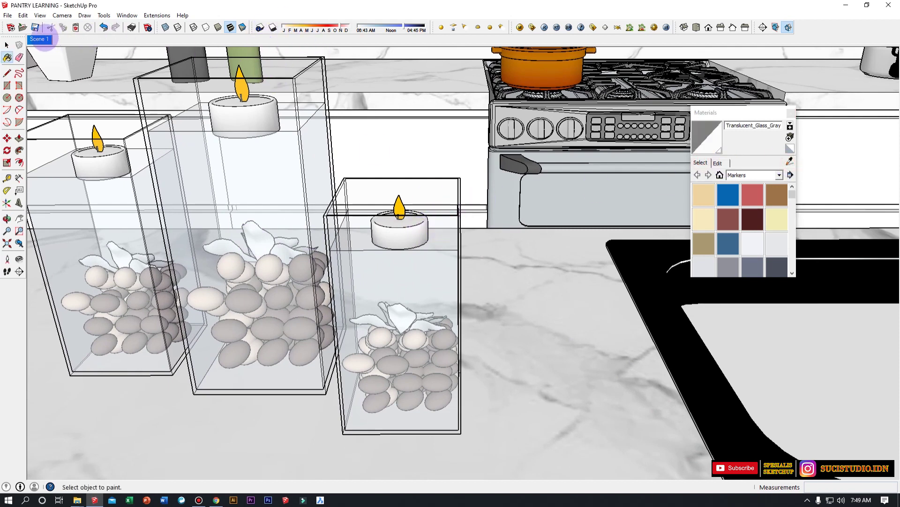
Open the V-Ray material editor for Translucent_Glass_Gray and bring up that material's commands.
click(519, 26)
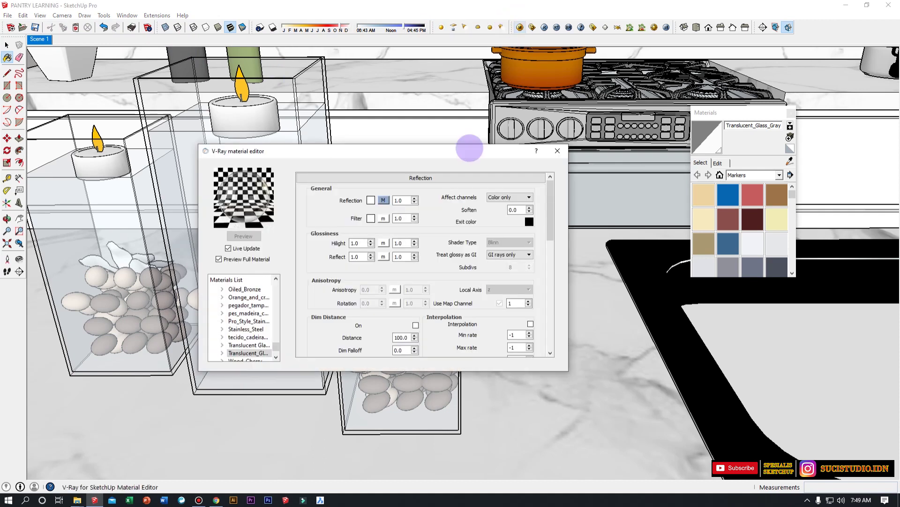
right_click(260, 353)
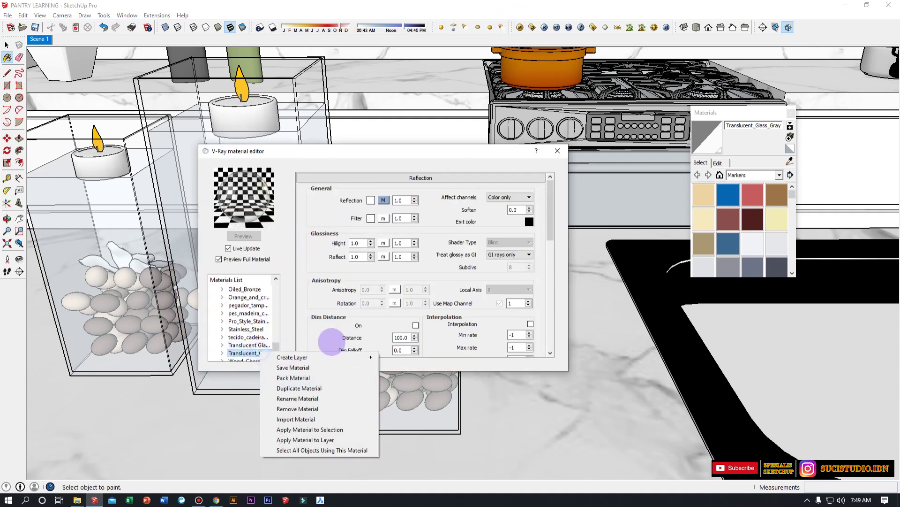
Add a reflection layer and a refraction layer to the Translucent_Glass_Gray material of the candle holders.
mouse_move(355, 355)
click(401, 368)
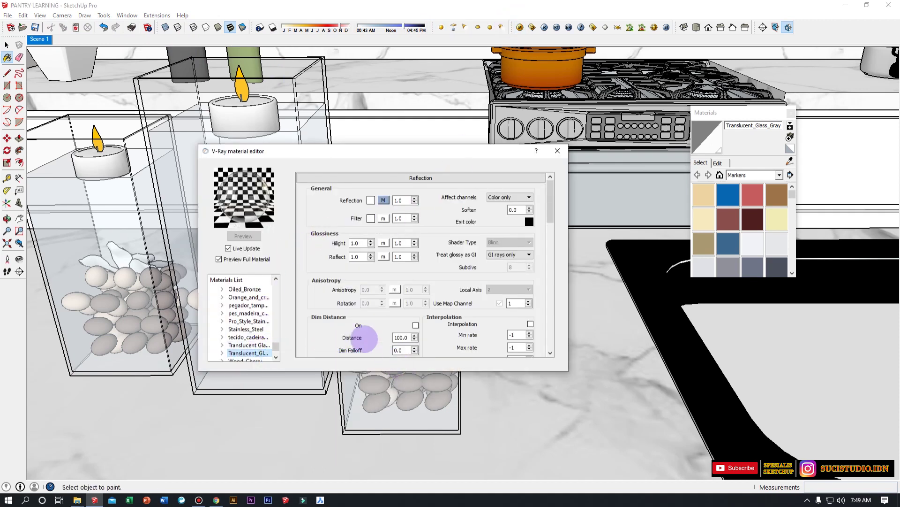
right_click(253, 353)
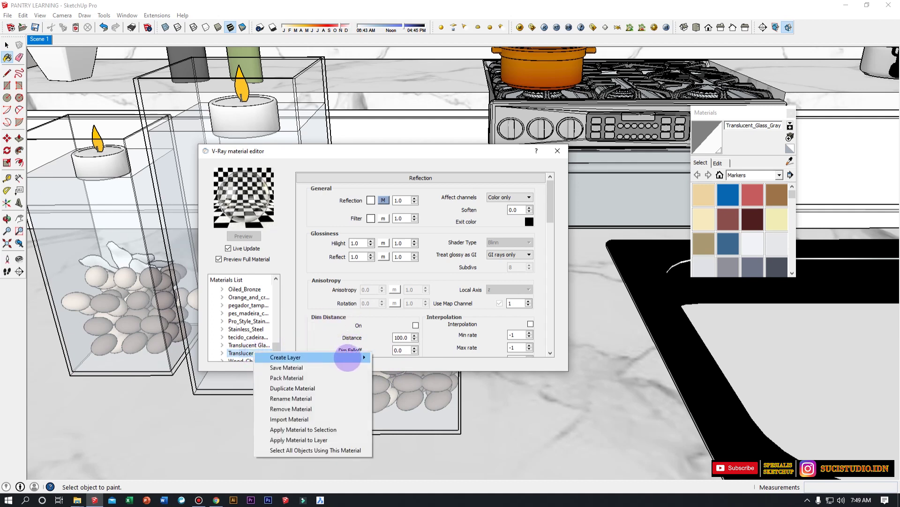
mouse_move(366, 356)
click(402, 393)
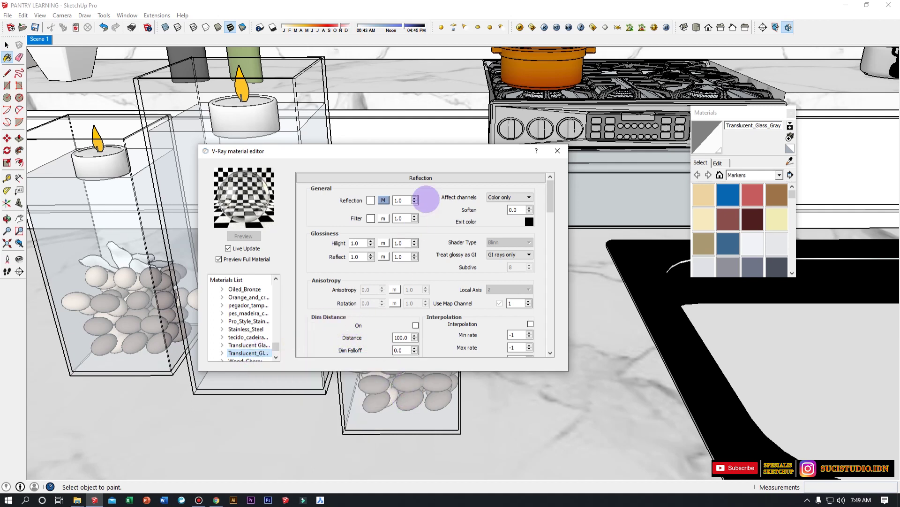
Review the reflection, diffuse and refraction settings of Translucent_Glass_Gray, and close the material editor.
click(436, 188)
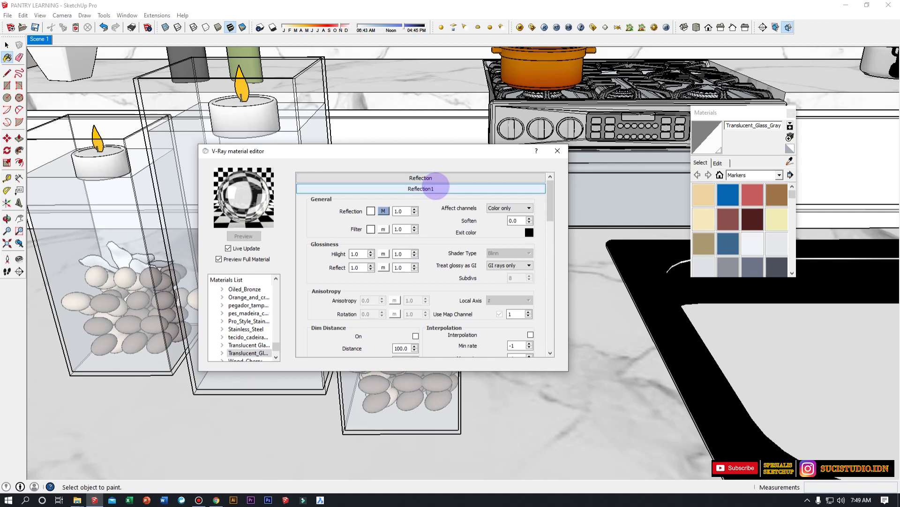
click(452, 195)
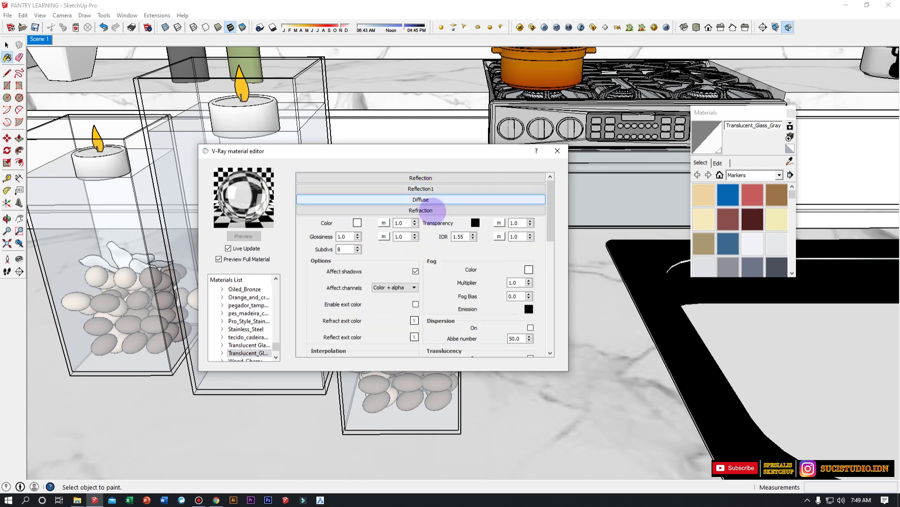
click(459, 210)
click(469, 221)
click(441, 189)
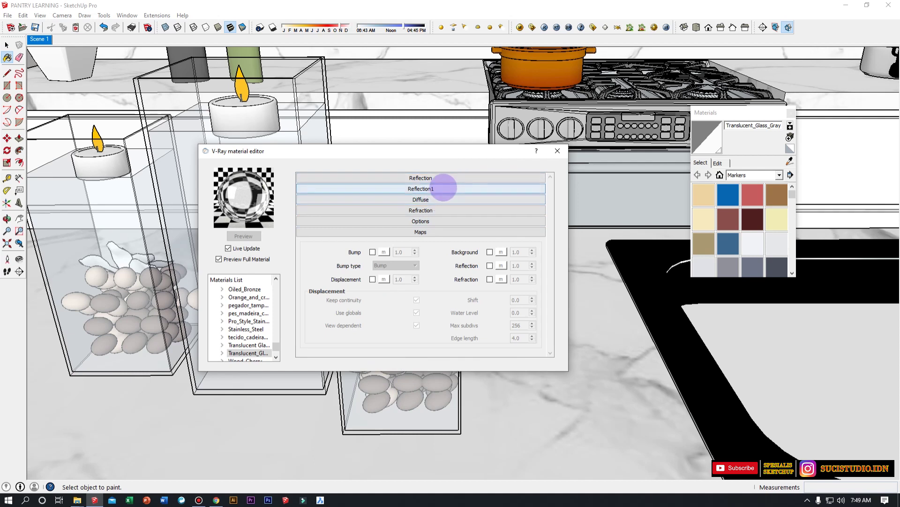
click(443, 188)
click(443, 188)
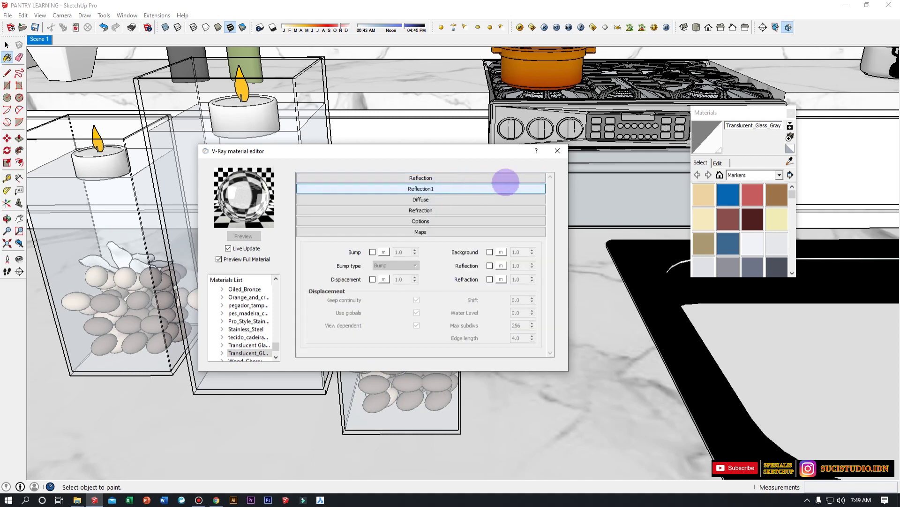
click(558, 151)
Sample the glass material from the door pane and open it in the V-Ray material editor.
scroll(487, 326, down, 5)
scroll(481, 343, down, 5)
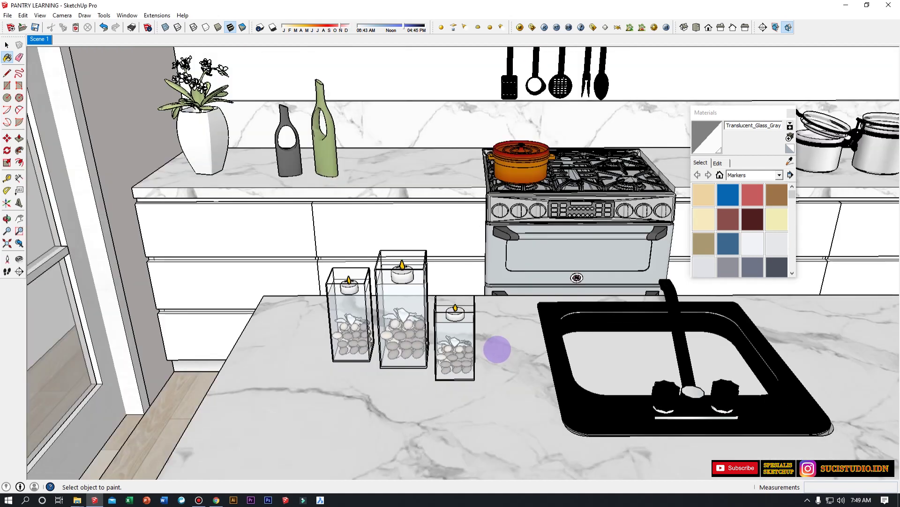
middle_drag(408, 331, 361, 330)
scroll(370, 323, up, 2)
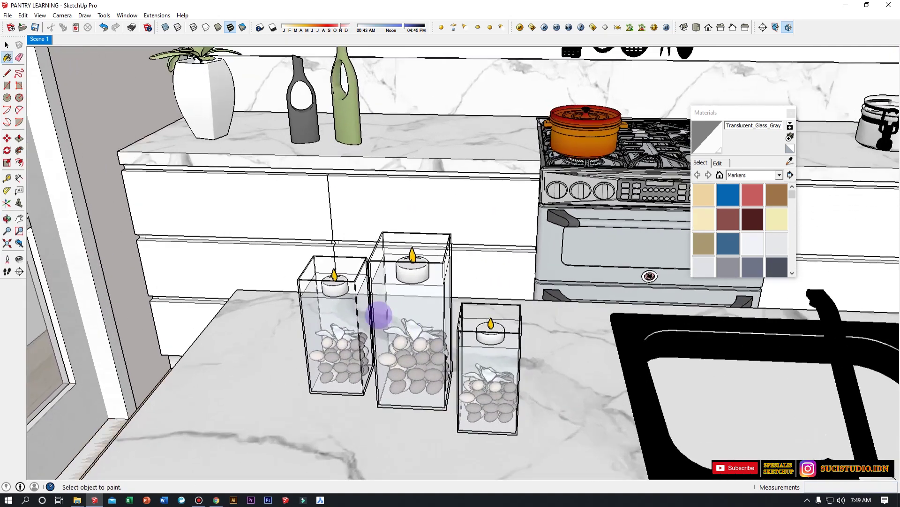
scroll(491, 338, down, 2)
scroll(564, 346, down, 3)
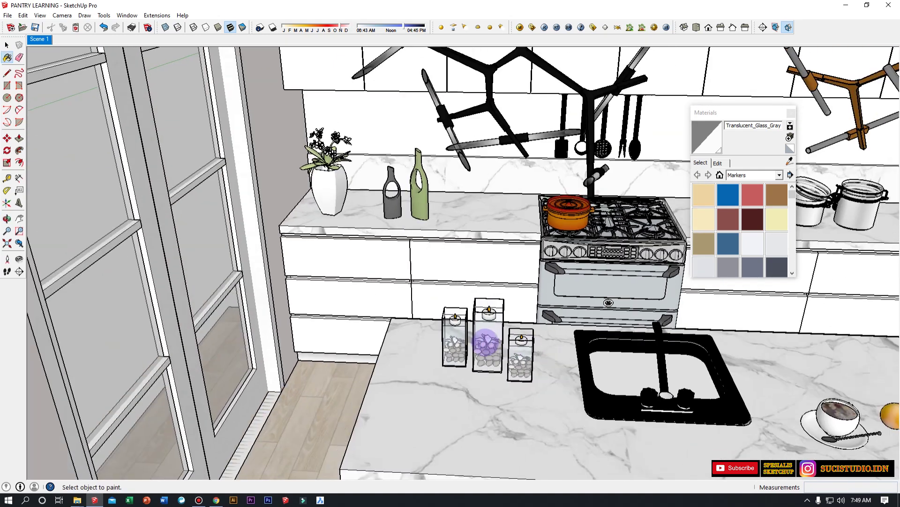
click(790, 161)
click(193, 146)
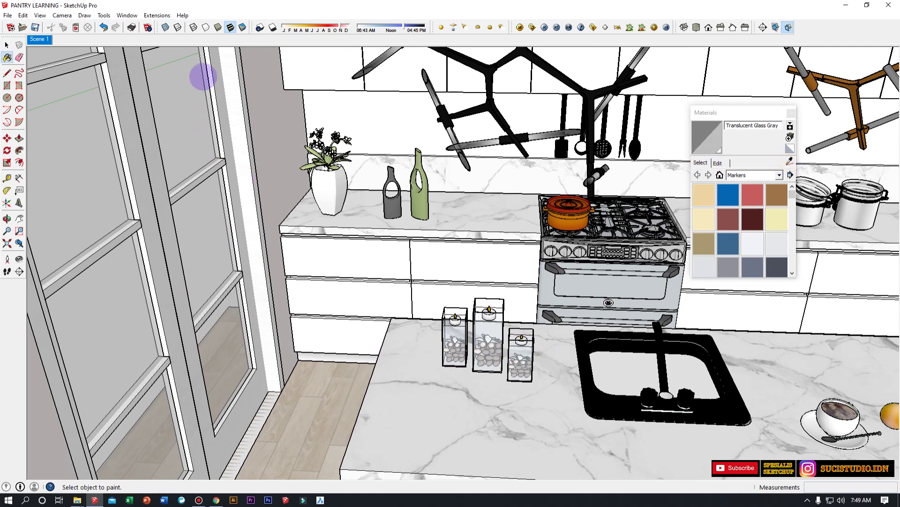
click(520, 26)
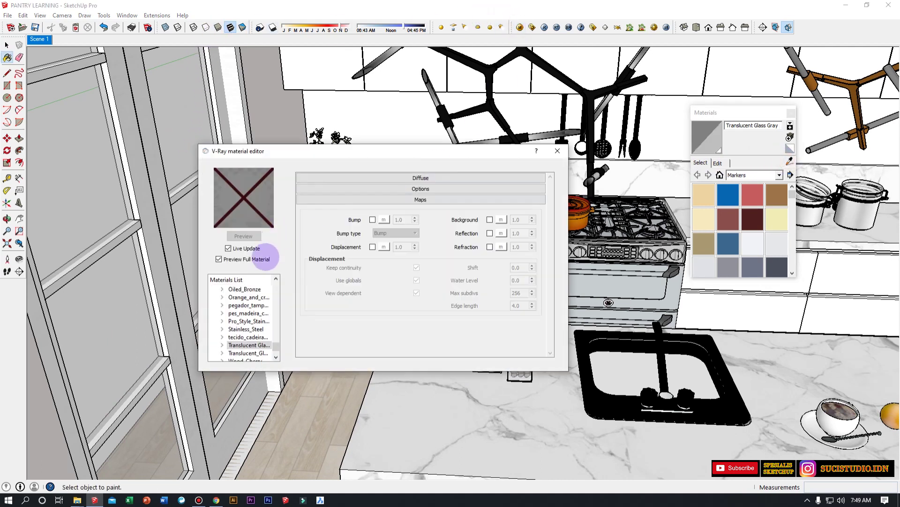
Add a reflection layer and a refraction layer to the door's Translucent Glass Gray material.
right_click(255, 346)
mouse_move(354, 351)
click(389, 361)
right_click(260, 352)
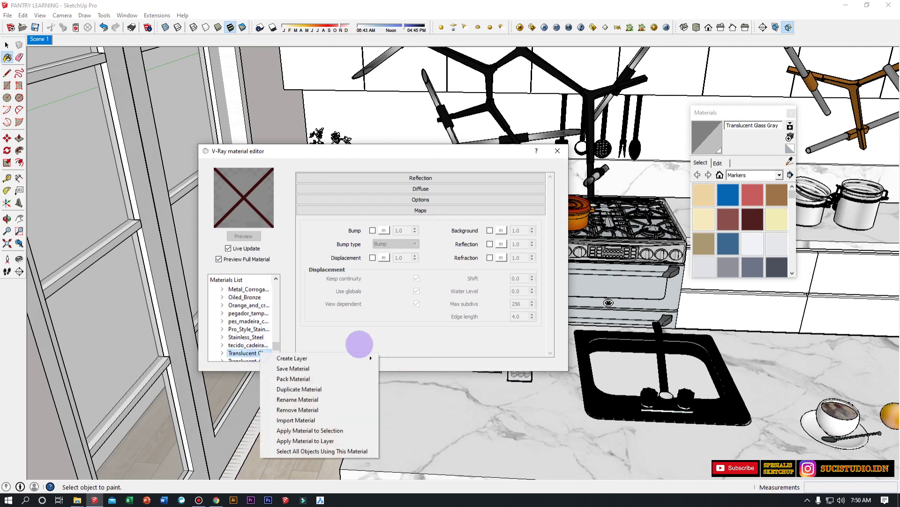
mouse_move(369, 357)
click(403, 400)
Set the door glass material's diffuse color to black and its diffuse transparency to white, and close the material editor.
click(414, 189)
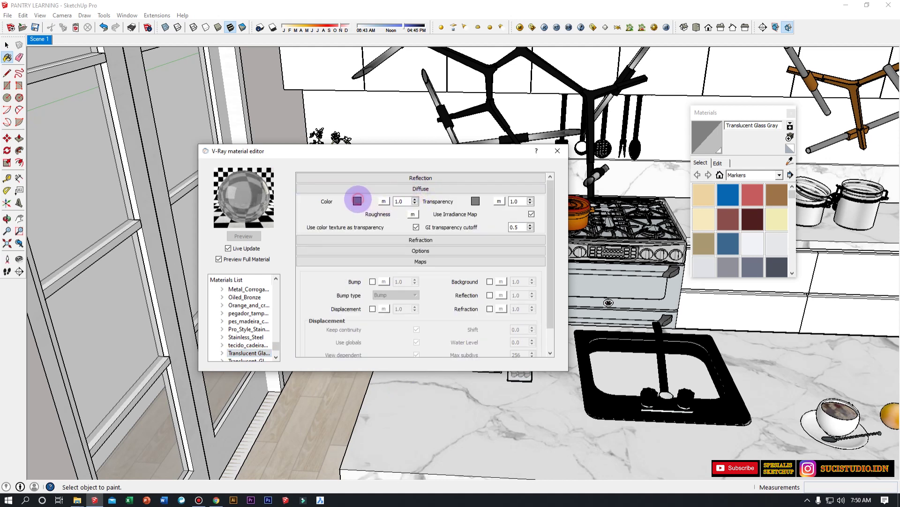
click(357, 200)
click(275, 198)
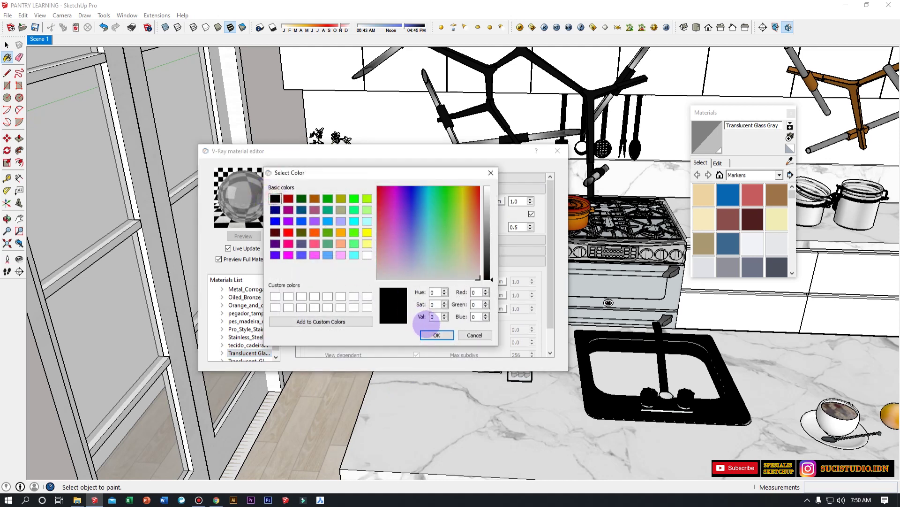
click(434, 334)
click(475, 201)
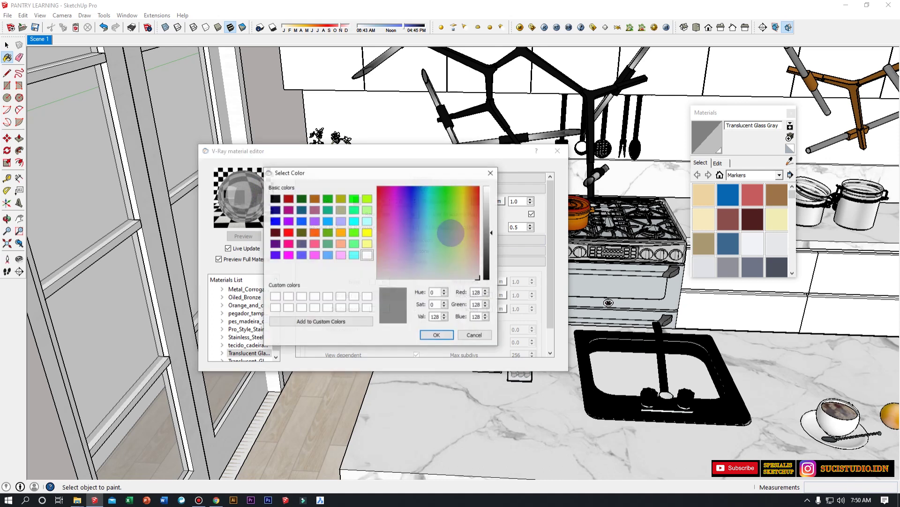
click(366, 255)
click(435, 334)
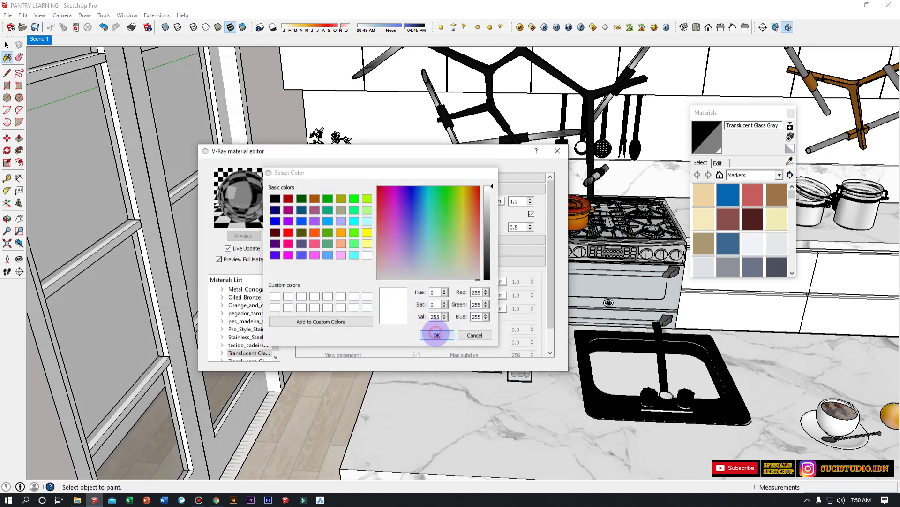
click(430, 239)
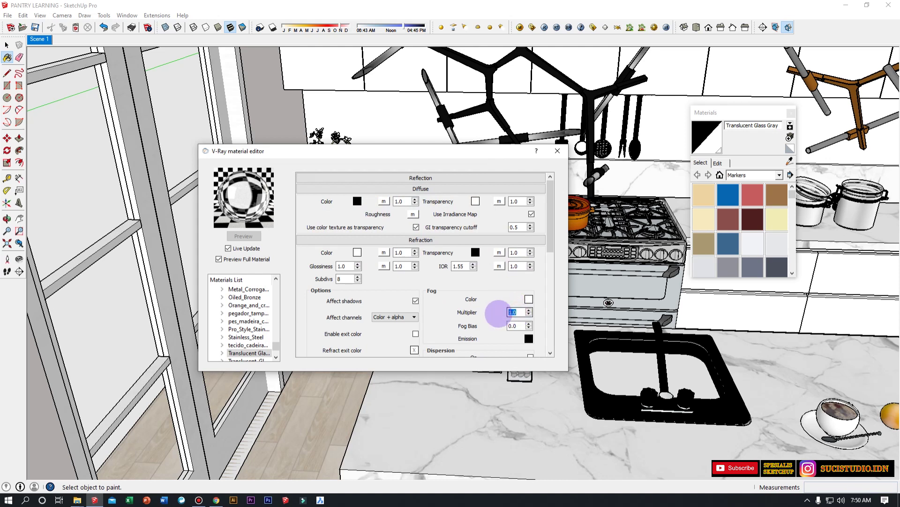
click(446, 240)
click(467, 189)
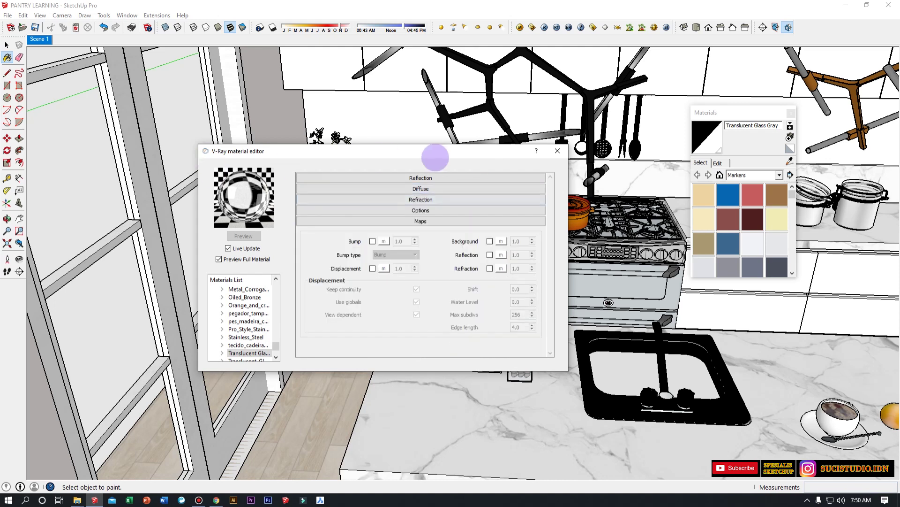
click(557, 151)
Open the door leaf nearest the cabinets for editing and Push/Pull its glass face by 6 mm.
mouse_move(241, 187)
middle_down()
mouse_move(217, 313)
mouse_move(308, 292)
mouse_move(336, 235)
middle_up()
scroll(223, 258, up, 5)
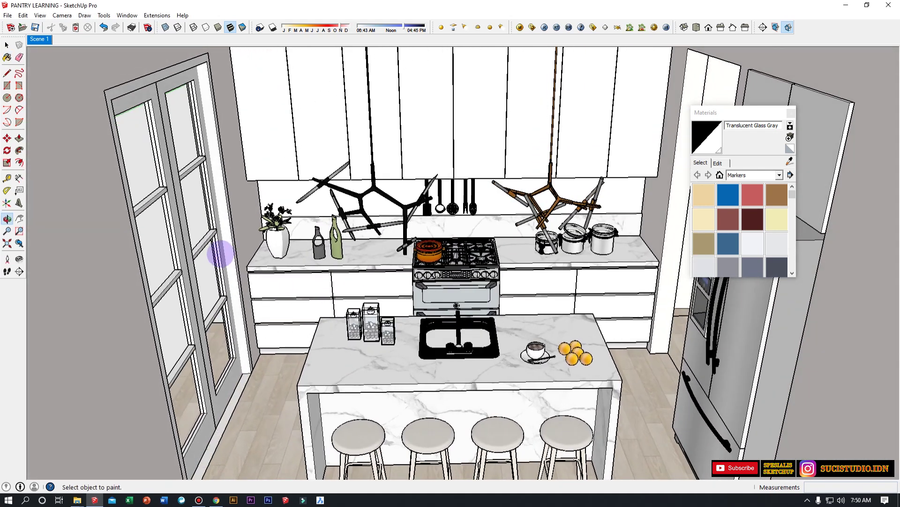
scroll(202, 206, up, 6)
key(space)
click(177, 205)
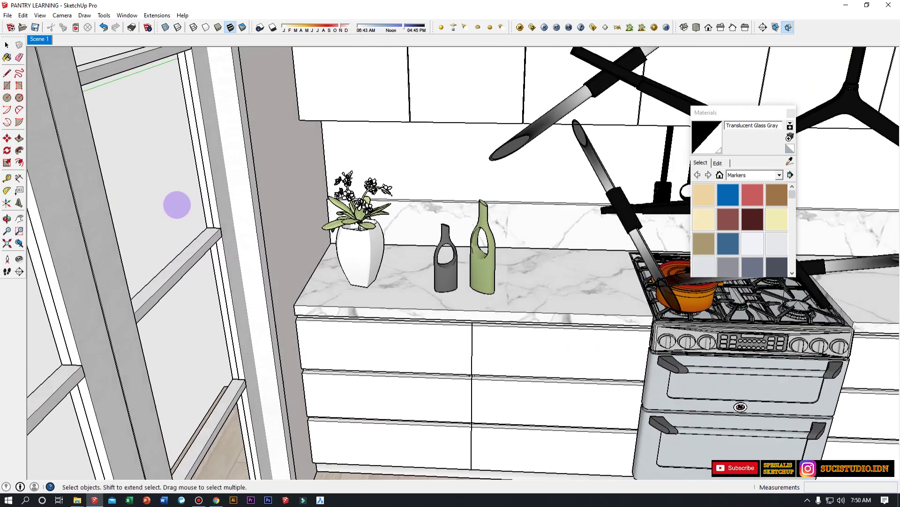
double_click(177, 205)
click(165, 190)
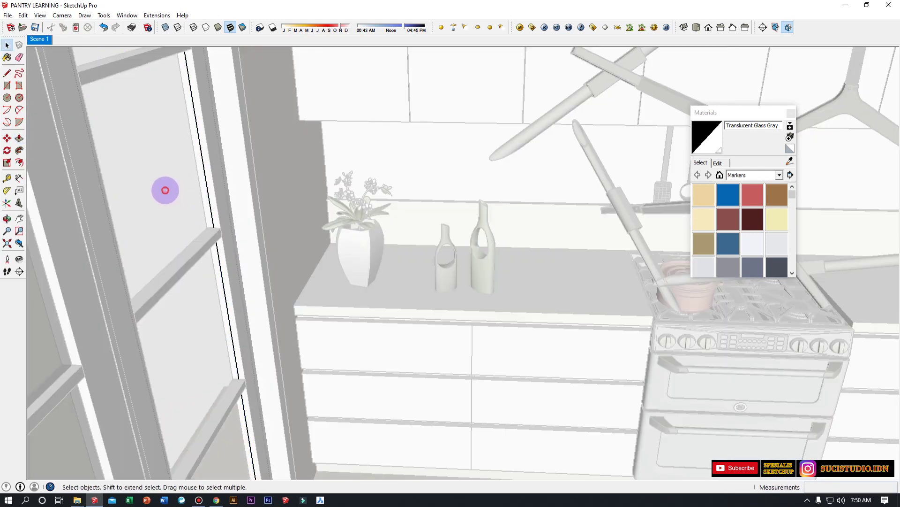
key(p)
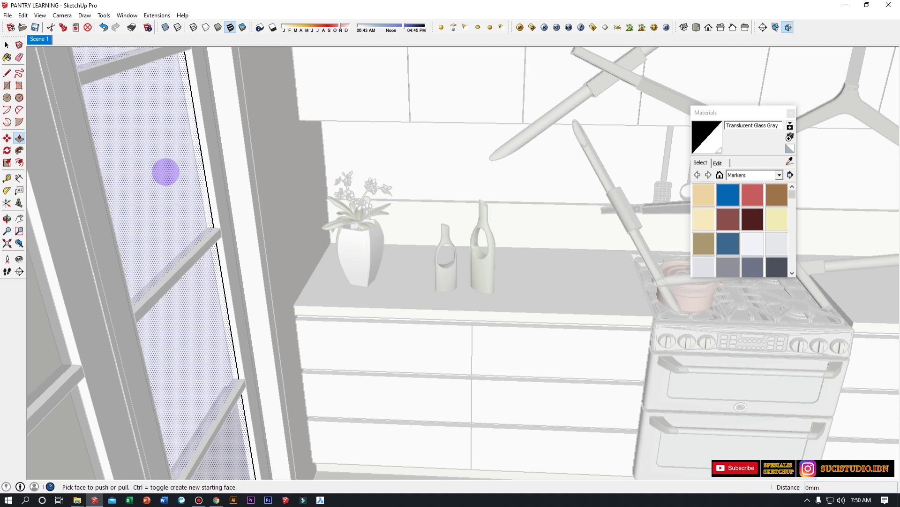
click(166, 172)
text(6)
key(Return)
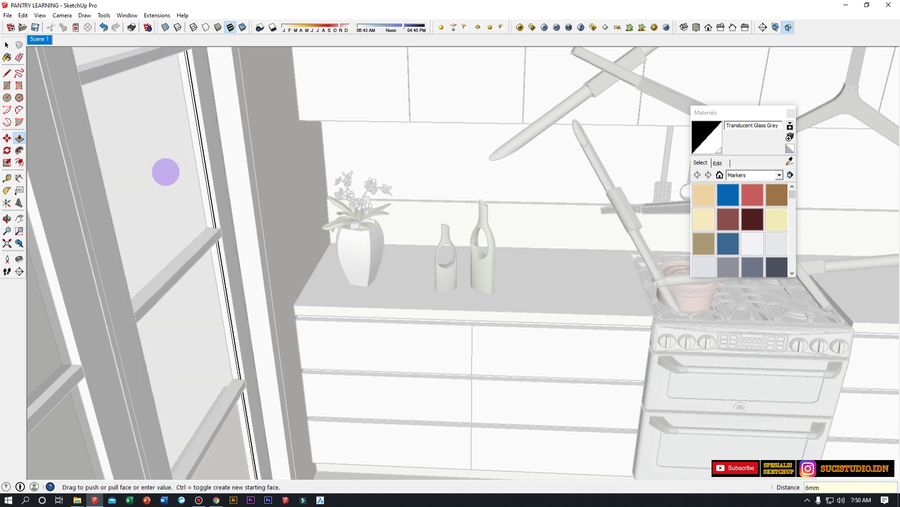
Push/Pull the other door leaf's glass face by the same distance and leave the group.
middle_drag(245, 209, 233, 283)
click(232, 282)
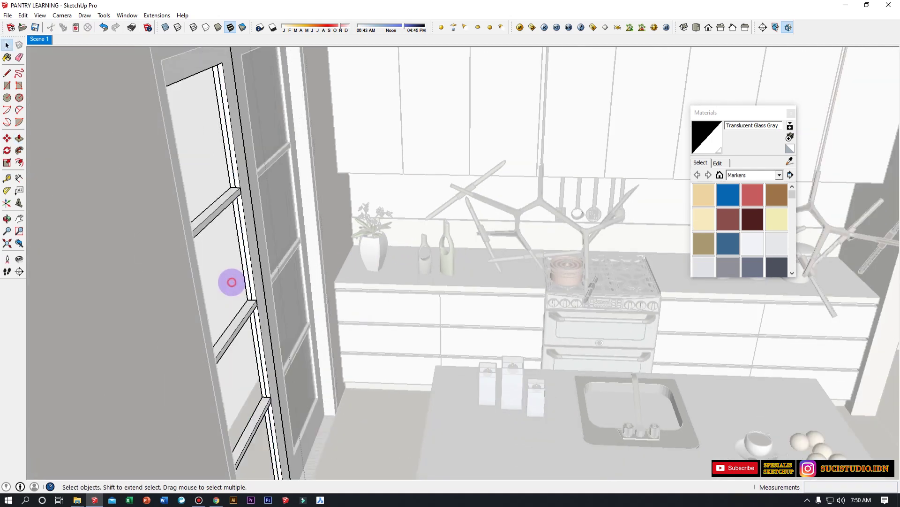
click(232, 282)
key(p)
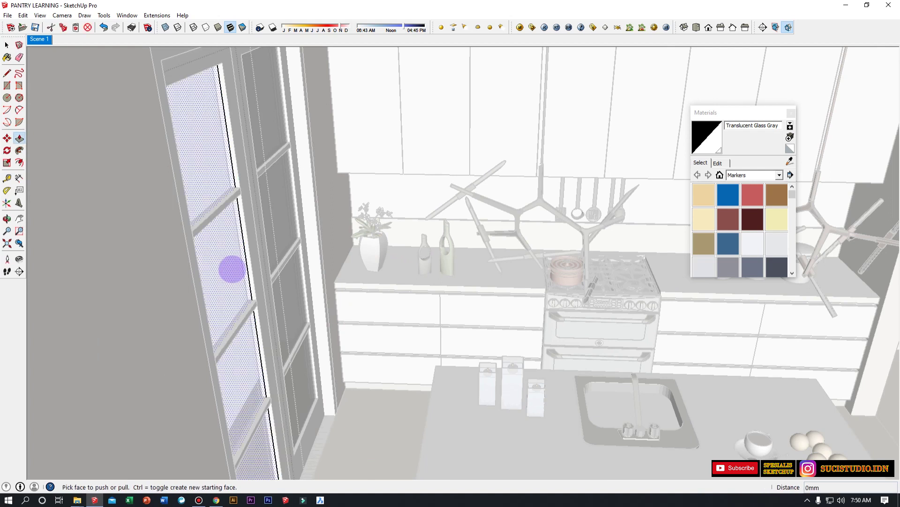
double_click(233, 269)
key(space)
click(377, 389)
scroll(471, 315, down, 5)
middle_drag(471, 316, 447, 181)
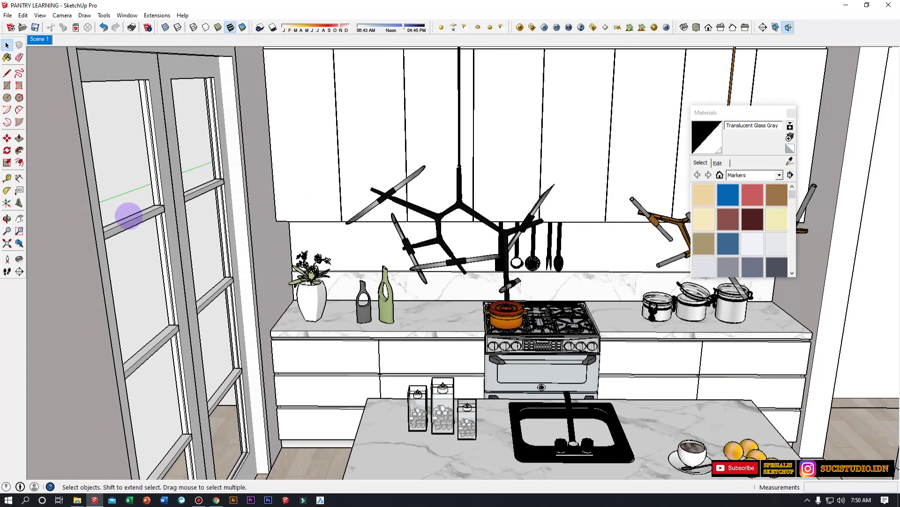
Sample the brown frame material of the pendant lamp and turn it black by setting its HLS lightness to 0.
scroll(593, 237, up, 5)
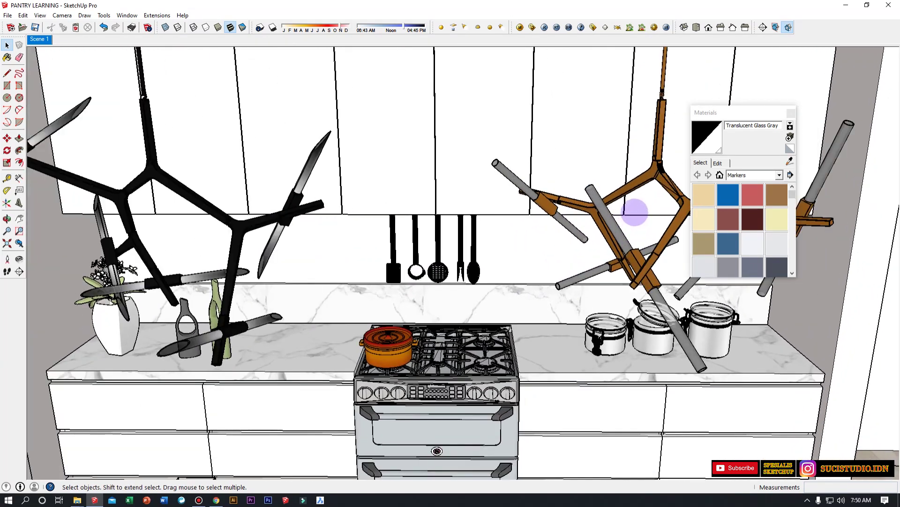
scroll(636, 212, up, 2)
click(701, 162)
click(790, 161)
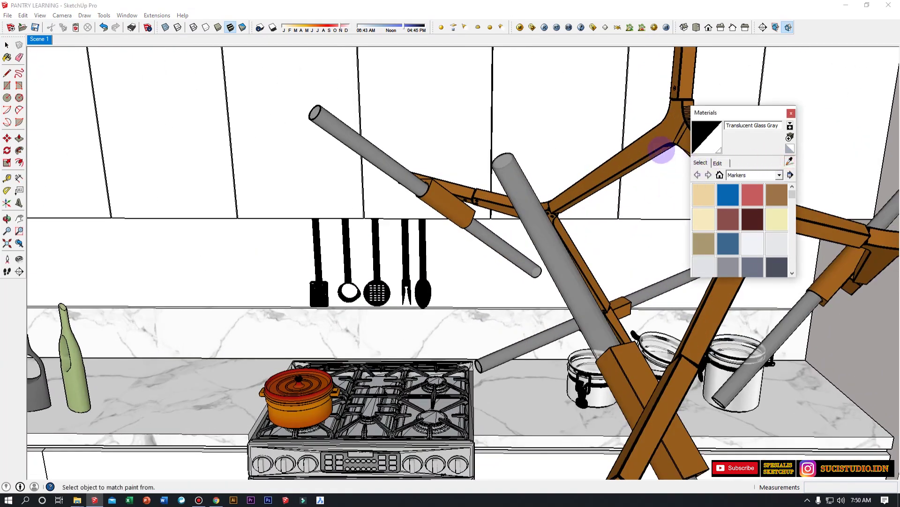
click(656, 147)
click(716, 163)
drag(712, 224, 694, 227)
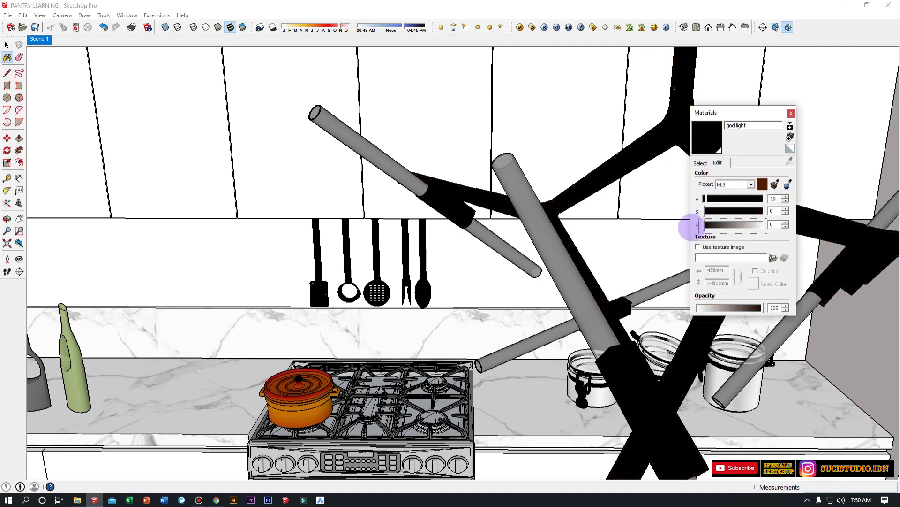
Open the V-Ray material editor and add a reflection layer to the god light material.
scroll(405, 280, down, 6)
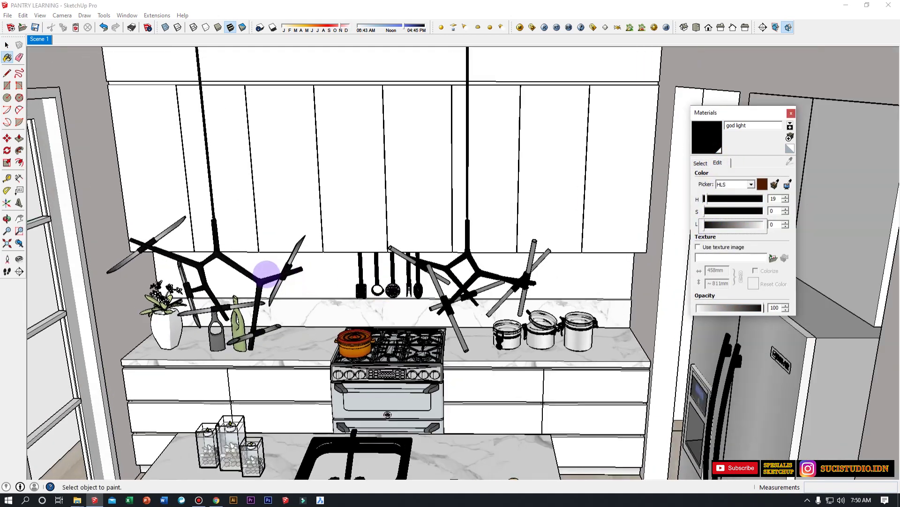
mouse_move(266, 273)
middle_down()
mouse_move(298, 242)
mouse_move(302, 211)
mouse_move(376, 445)
middle_up()
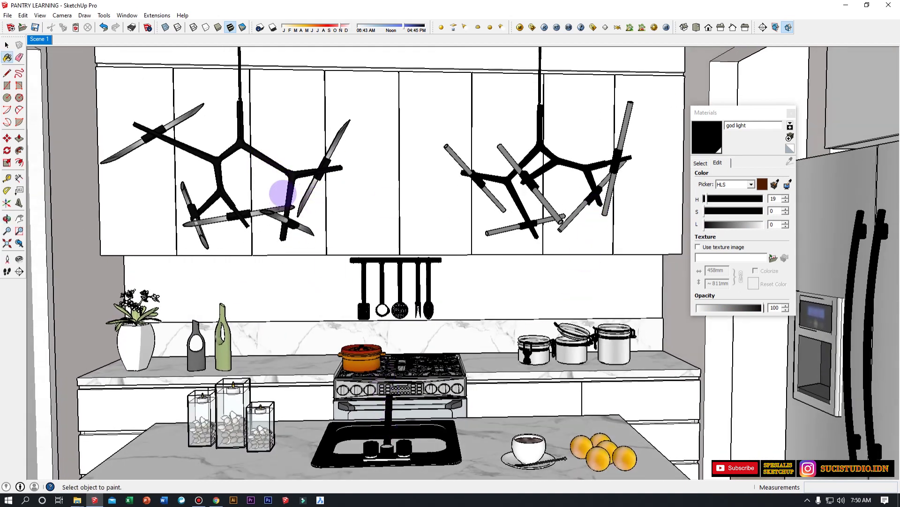
scroll(244, 155, up, 4)
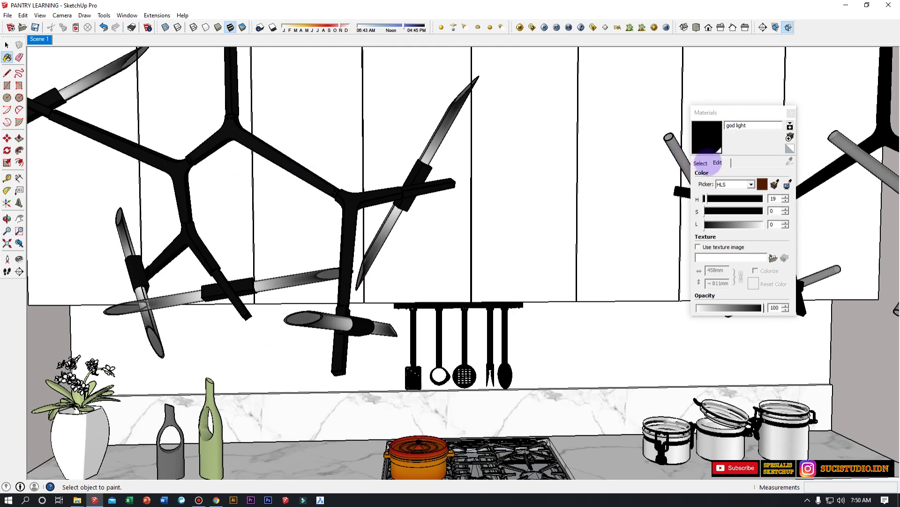
mouse_move(473, 217)
middle_down()
mouse_move(444, 231)
mouse_move(388, 234)
mouse_move(363, 261)
middle_up()
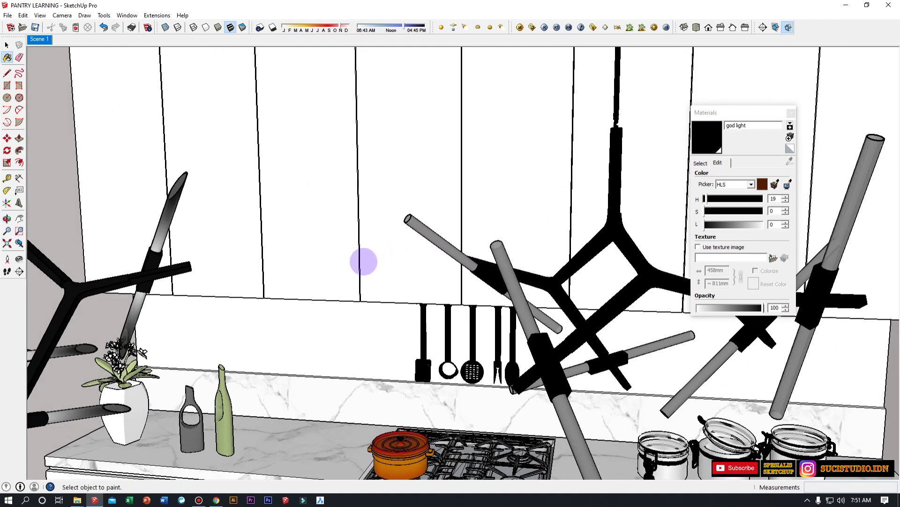
click(520, 27)
right_click(240, 289)
mouse_move(310, 297)
click(393, 308)
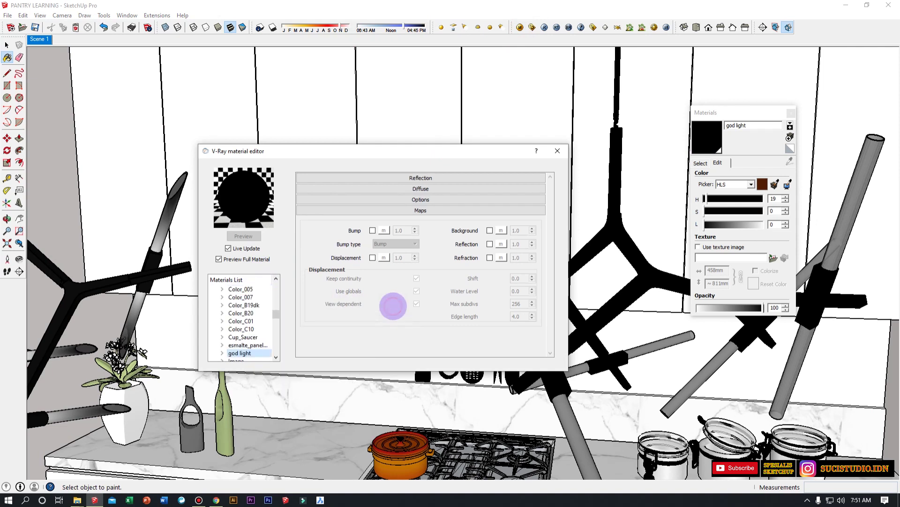
Set the god light reflection's highlight glossiness to 0.7 and reflect glossiness to 0.8, and close the material editor.
click(365, 177)
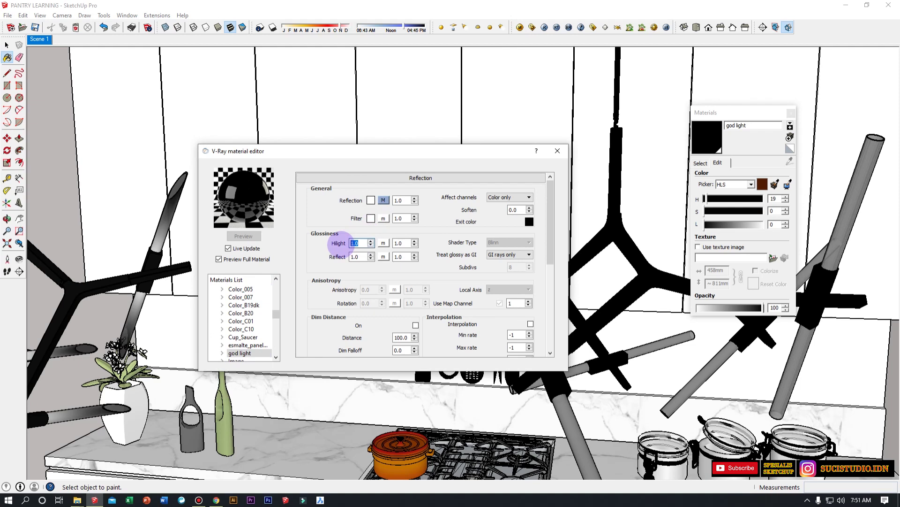
click(345, 257)
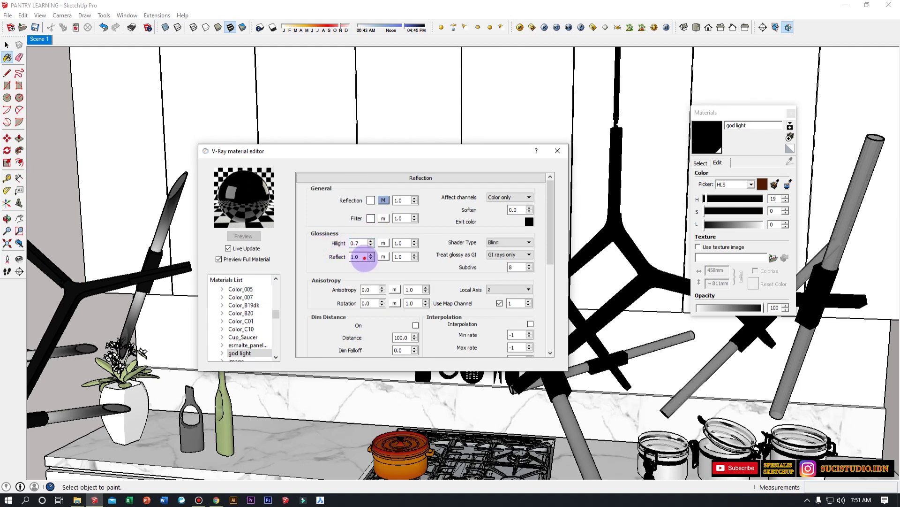
double_click(353, 257)
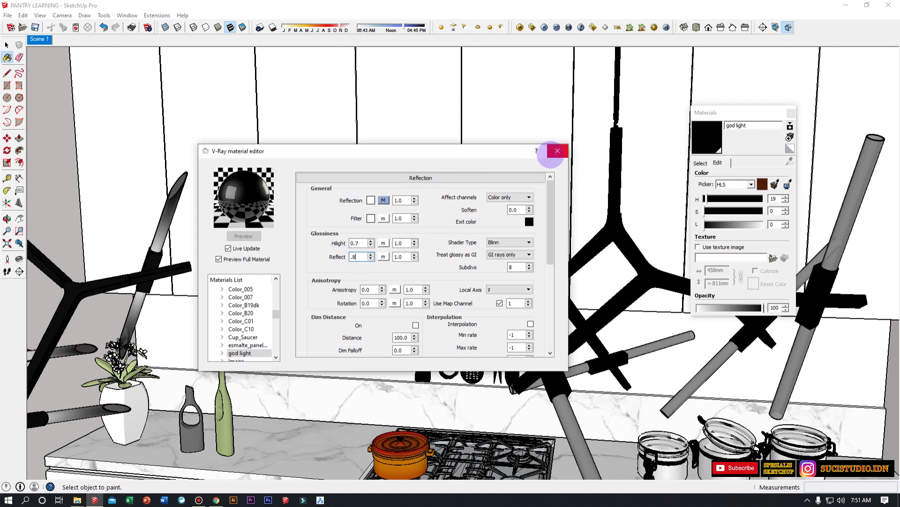
click(551, 155)
Sample the white upper cabinet material and add a V-Ray reflection layer to 0020_Red DUCO.
scroll(305, 283, down, 6)
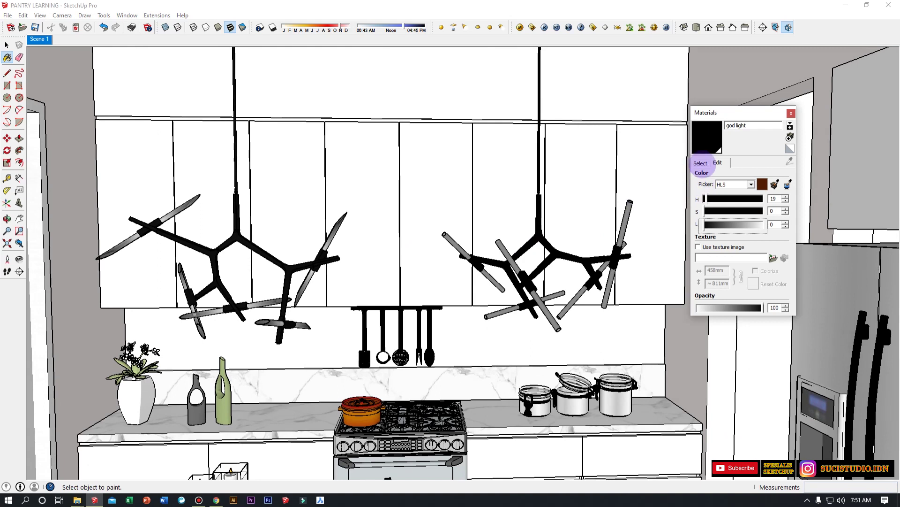
click(700, 163)
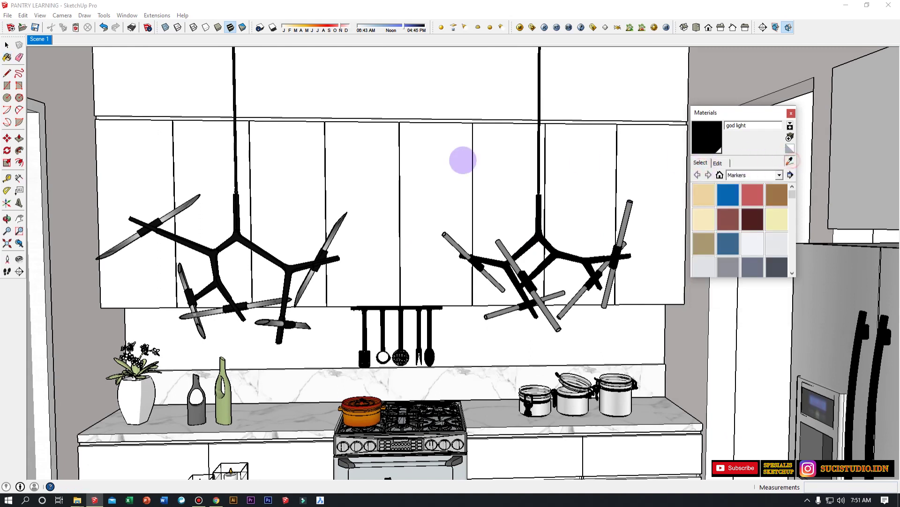
alt+click(443, 160)
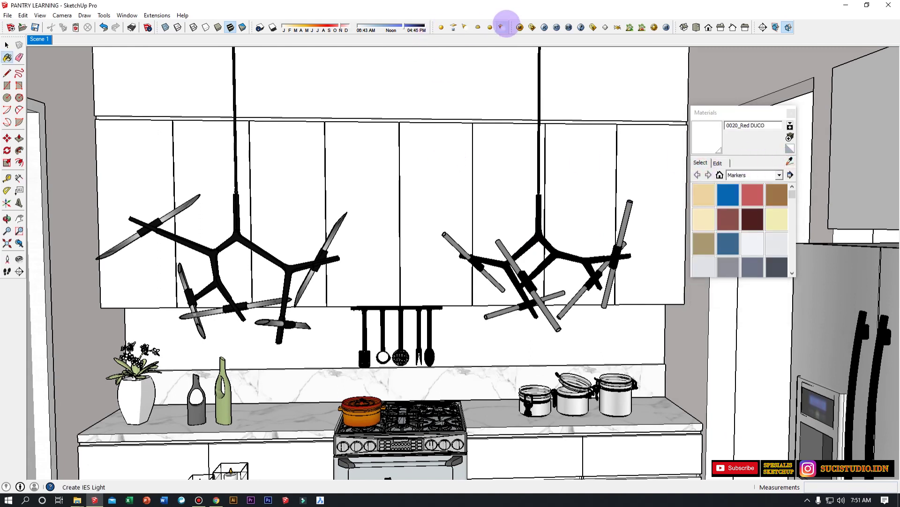
click(520, 28)
drag(402, 155, 402, 96)
right_click(274, 228)
mouse_move(358, 235)
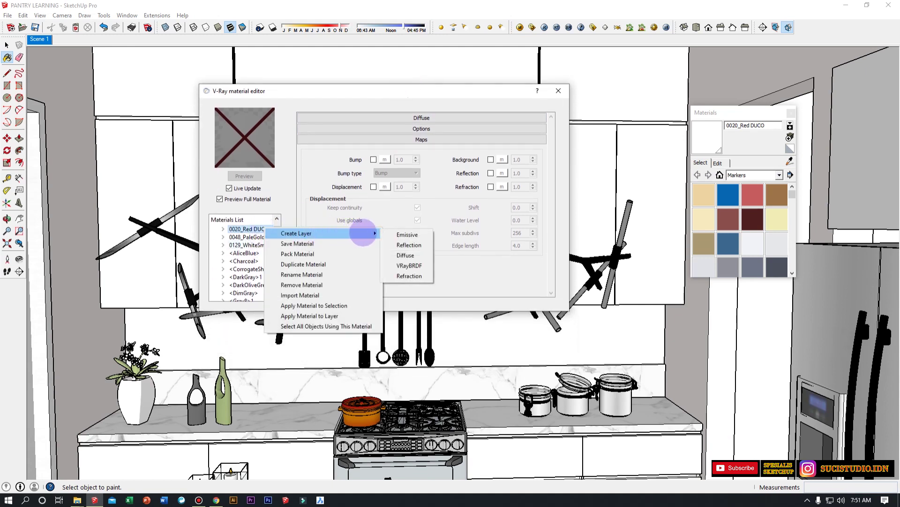
click(402, 243)
Set the cabinet material's highlight glossiness to 0.75, reflect glossiness to 0.85 and subdivs to 24, and close the editor.
click(397, 116)
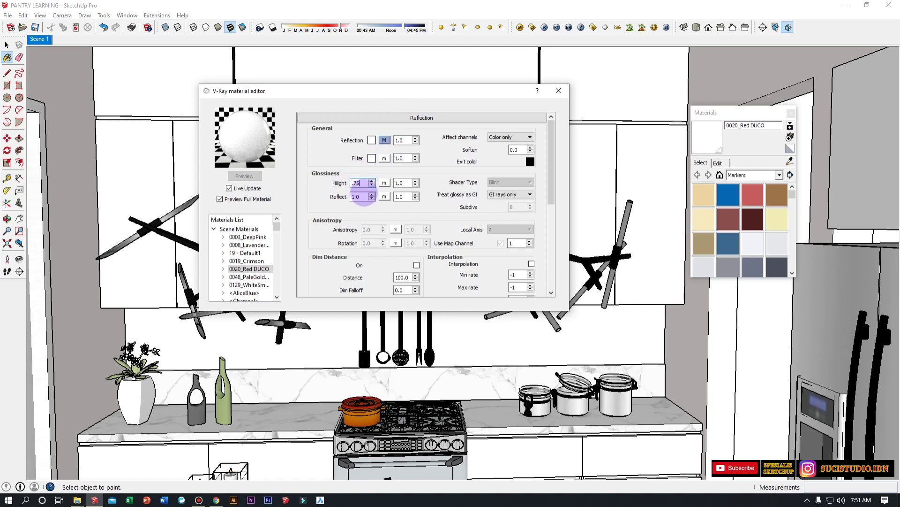
click(361, 197)
text(.85)
double_click(518, 207)
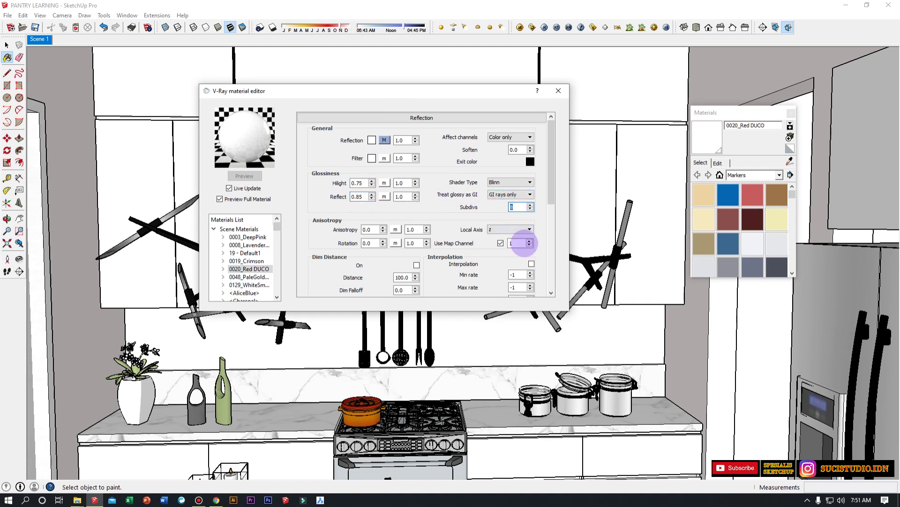
key(Tab)
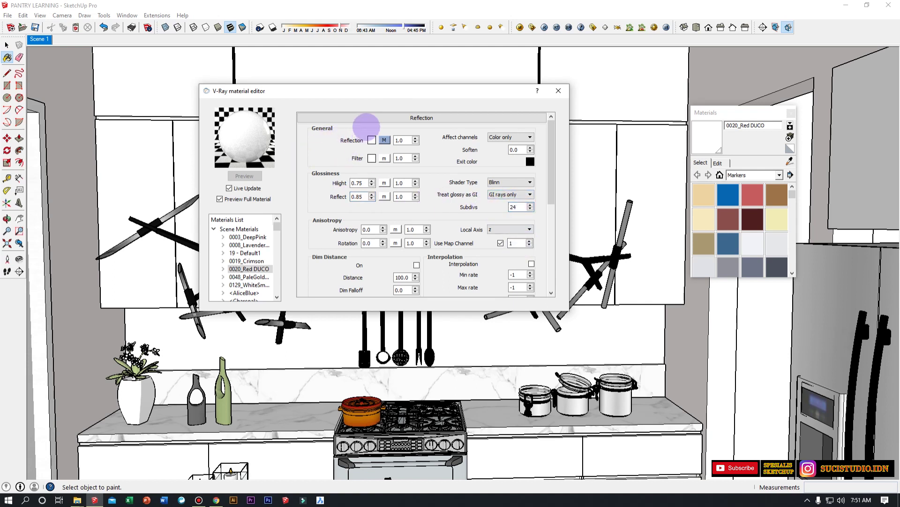
click(369, 117)
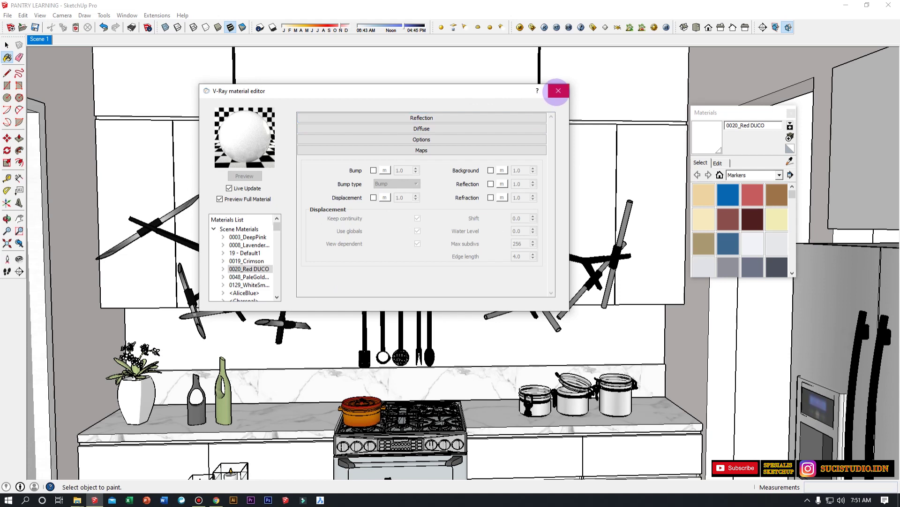
click(558, 90)
Return to Scene 1, sample the refrigerator's grey side and add a V-Ray reflection layer to its DimGray material.
scroll(299, 164, down, 5)
click(38, 39)
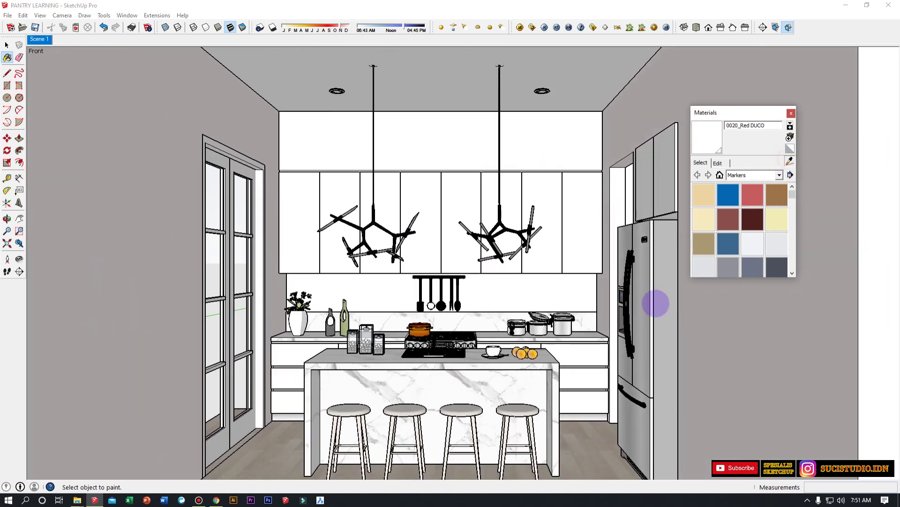
alt+click(666, 308)
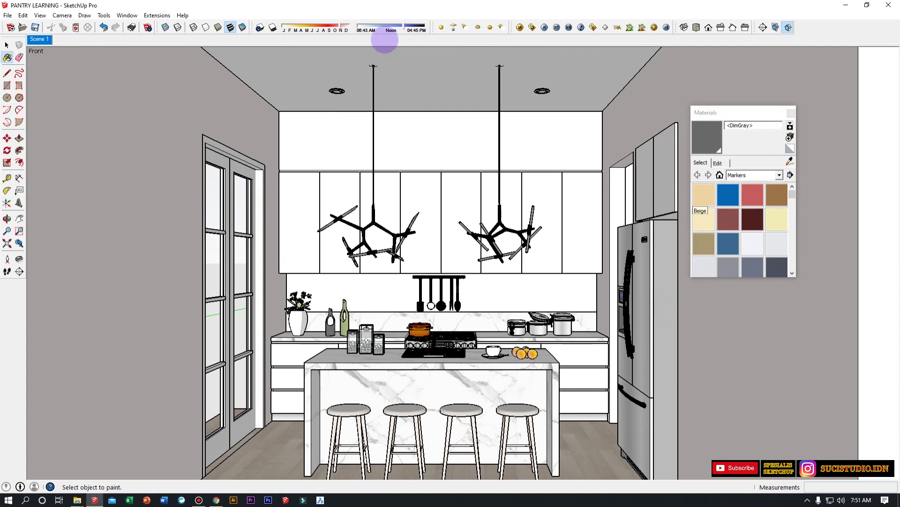
click(517, 27)
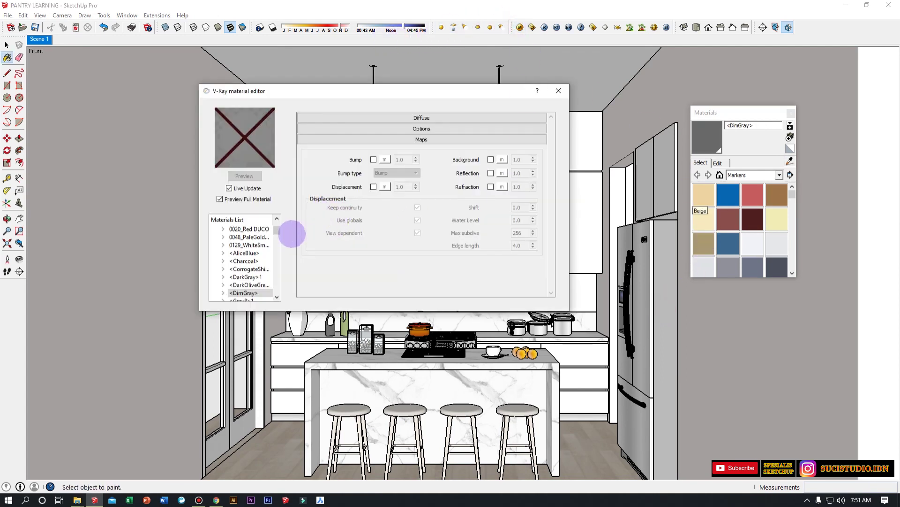
right_click(262, 291)
mouse_move(352, 297)
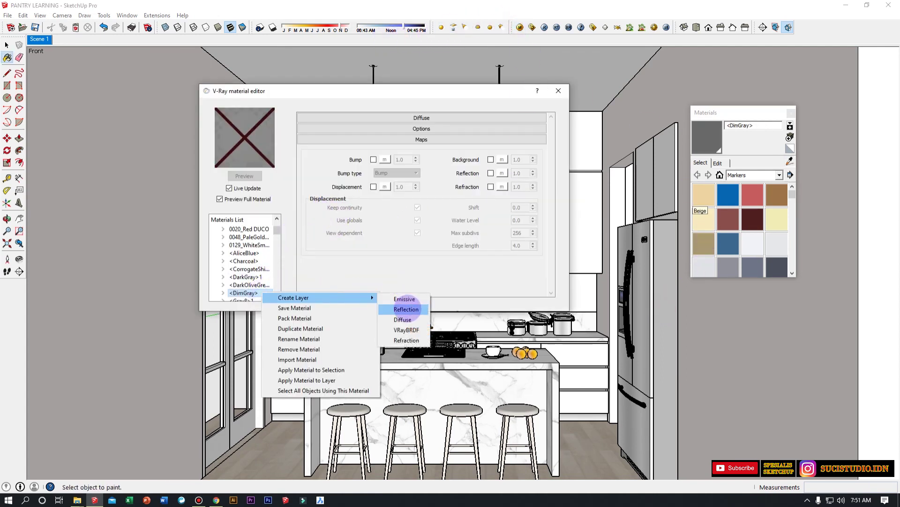
click(403, 303)
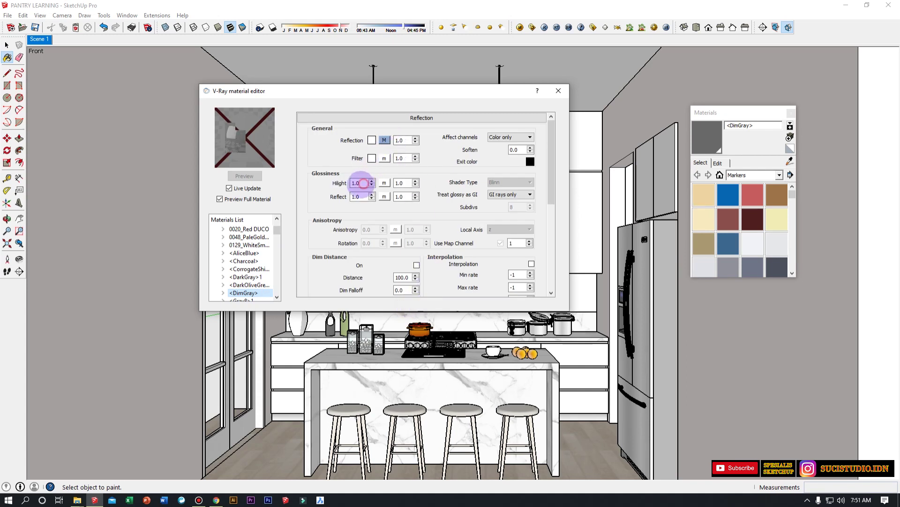
Set the DimGray reflection to highlight glossiness 0.7, reflect glossiness 0.9, subdivs 24 and reflection multiplier 0.8.
drag(363, 183, 349, 182)
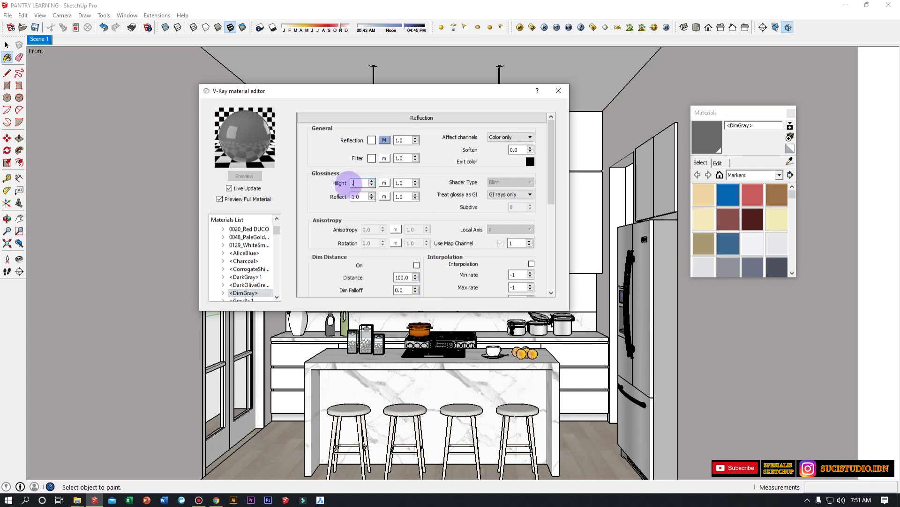
drag(359, 197, 346, 199)
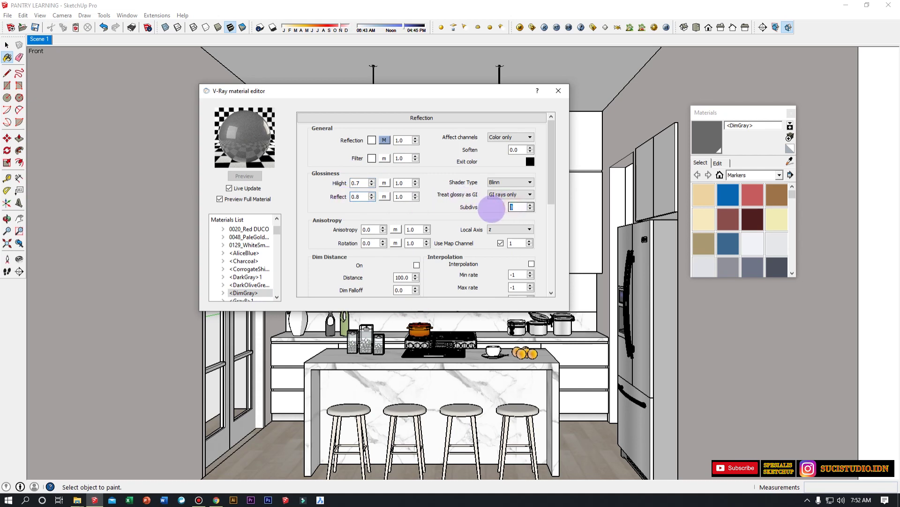
text(24)
key(Return)
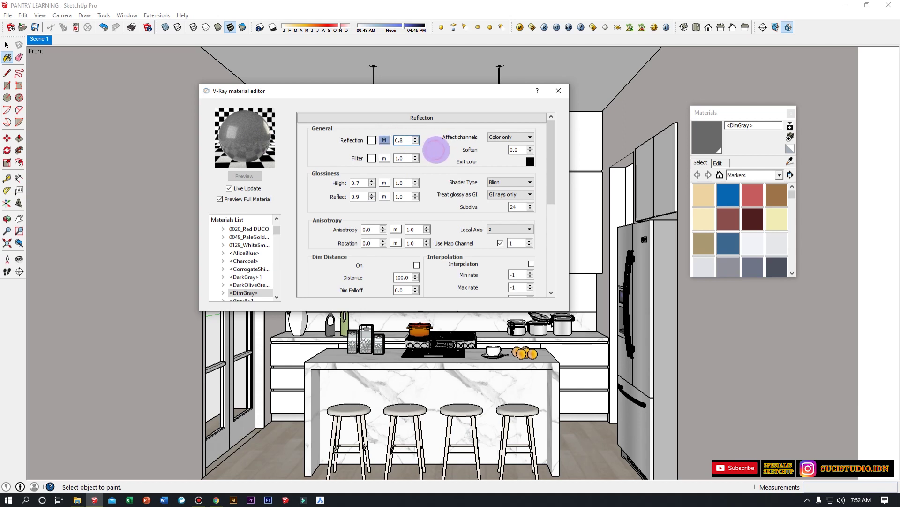
Sample the refrigerator door's Stainless_Steel material, add a reflection layer to it and close the material editor.
click(789, 160)
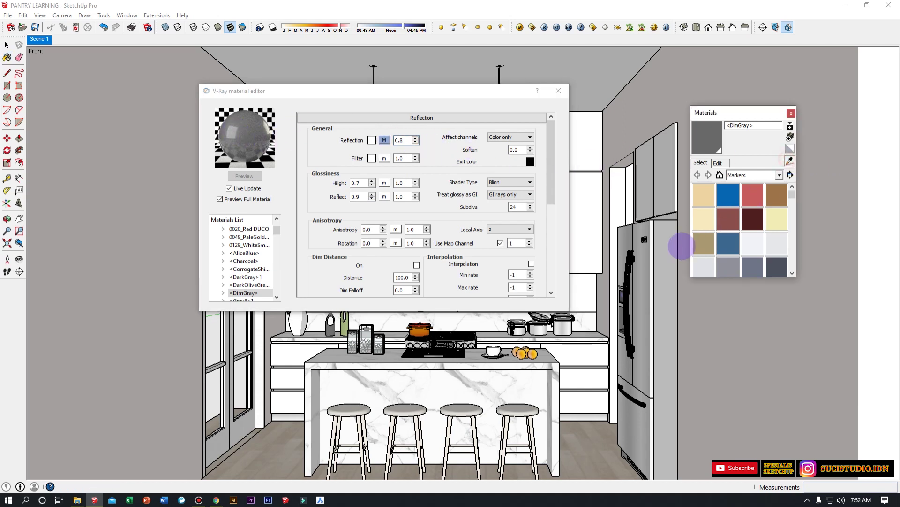
click(647, 291)
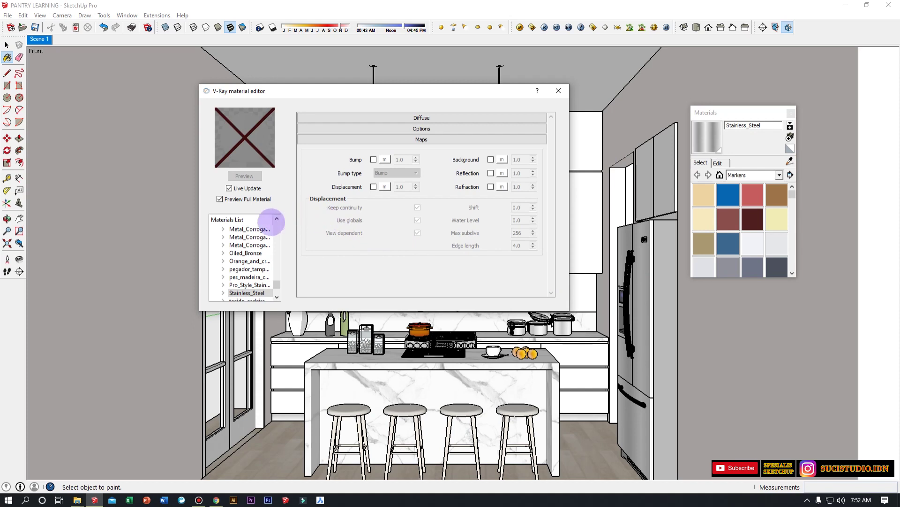
right_click(258, 294)
mouse_move(368, 301)
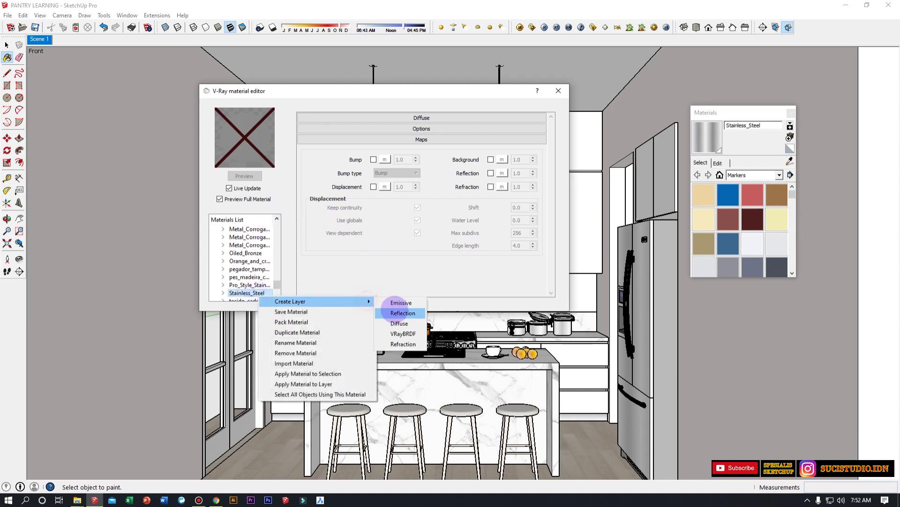
click(403, 313)
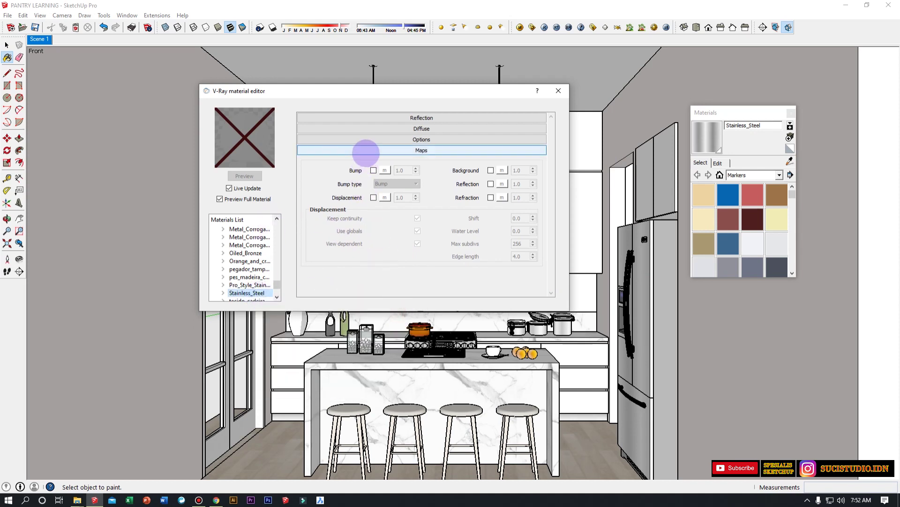
click(372, 149)
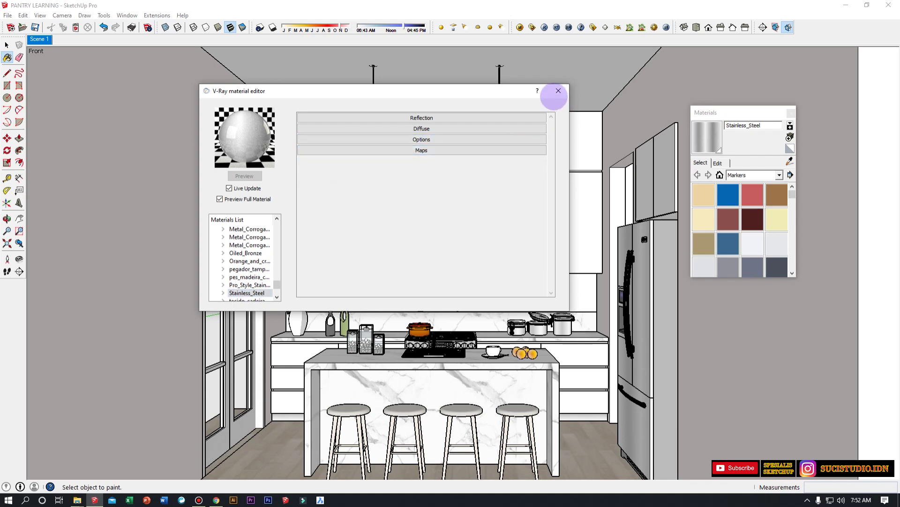
click(554, 94)
Sample the coffee cup's material on the island and examine its reflection settings in the V-Ray material editor.
click(7, 44)
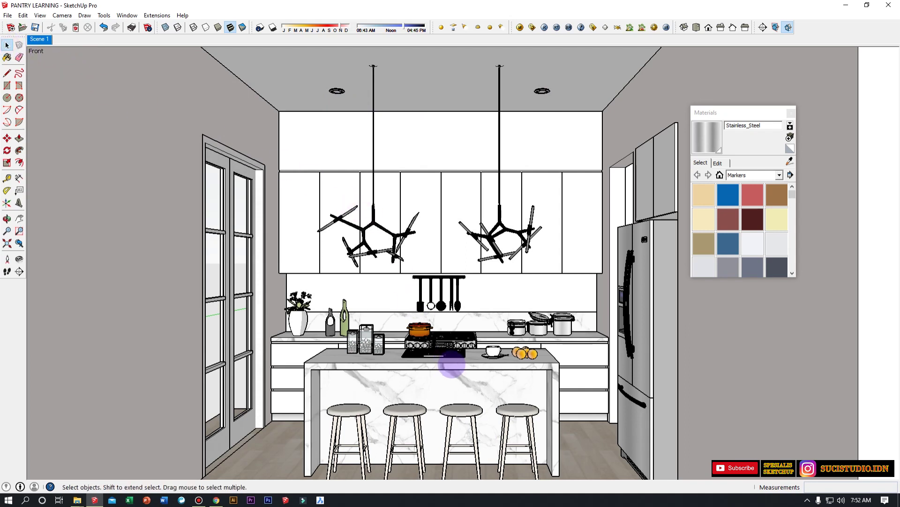
scroll(455, 349, up, 6)
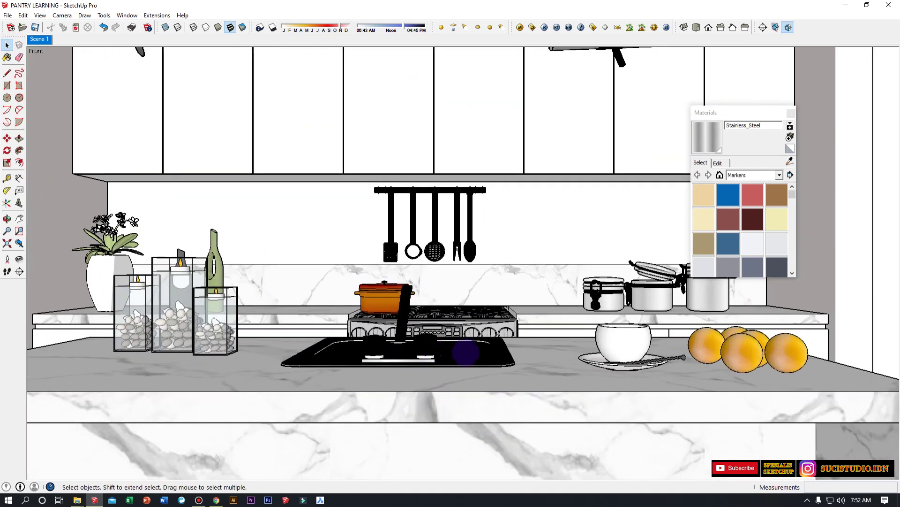
mouse_move(465, 353)
middle_down()
mouse_move(432, 358)
mouse_move(317, 333)
mouse_move(647, 397)
mouse_move(536, 390)
middle_up()
scroll(536, 389, up, 2)
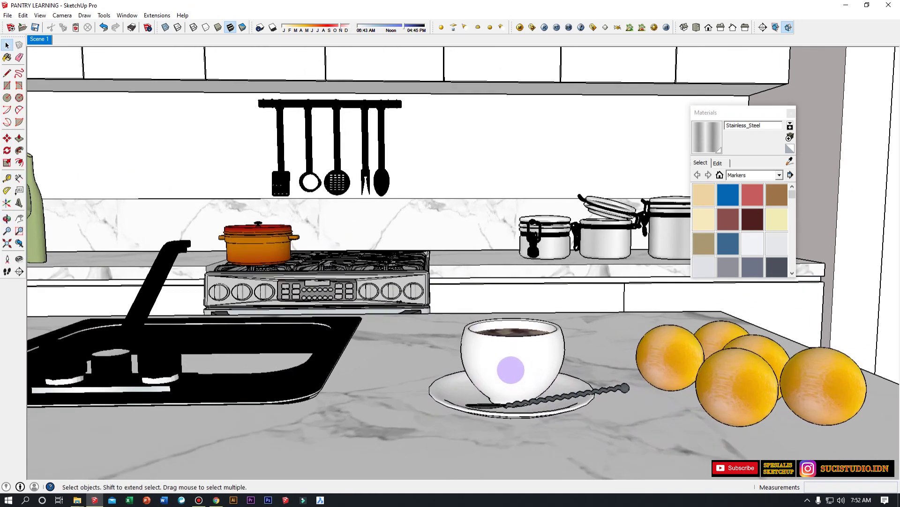
click(790, 160)
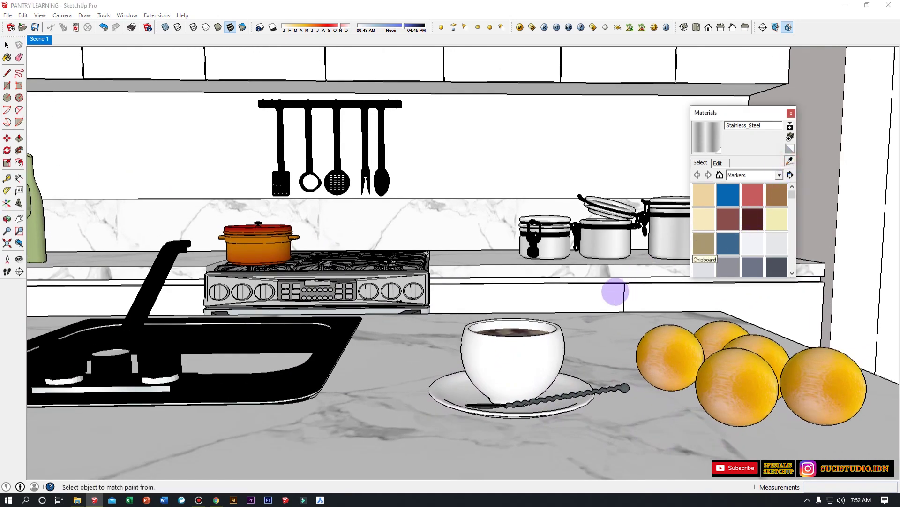
click(518, 351)
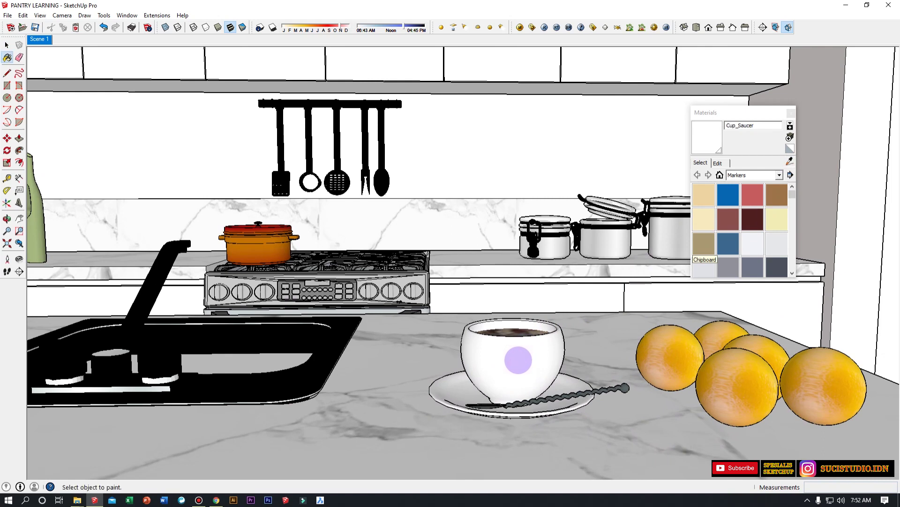
click(519, 27)
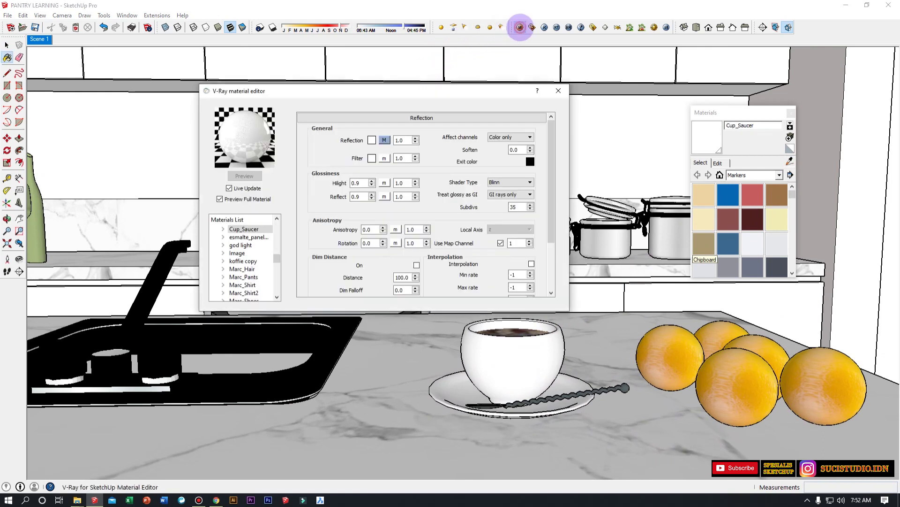
Sample the black sink's chrome1 material and add a V-Ray reflection layer to it.
click(790, 161)
click(299, 378)
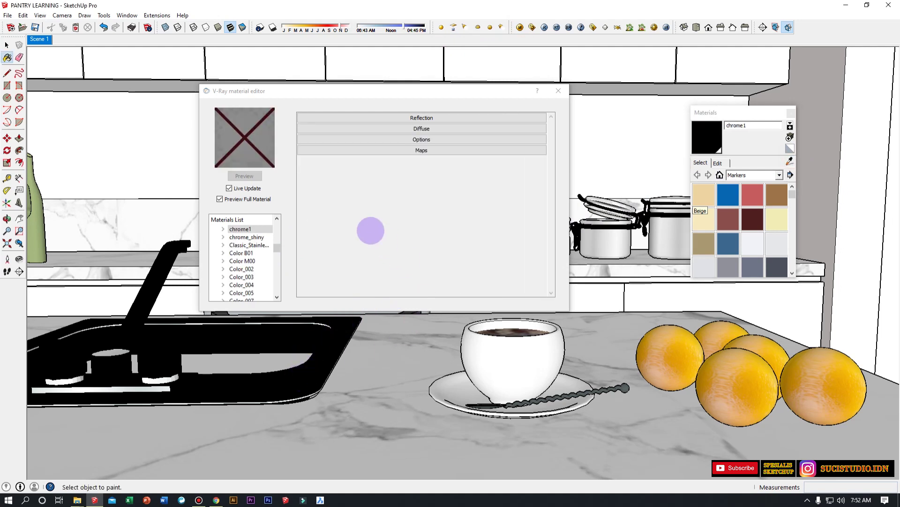
click(258, 228)
right_click(258, 228)
mouse_move(352, 235)
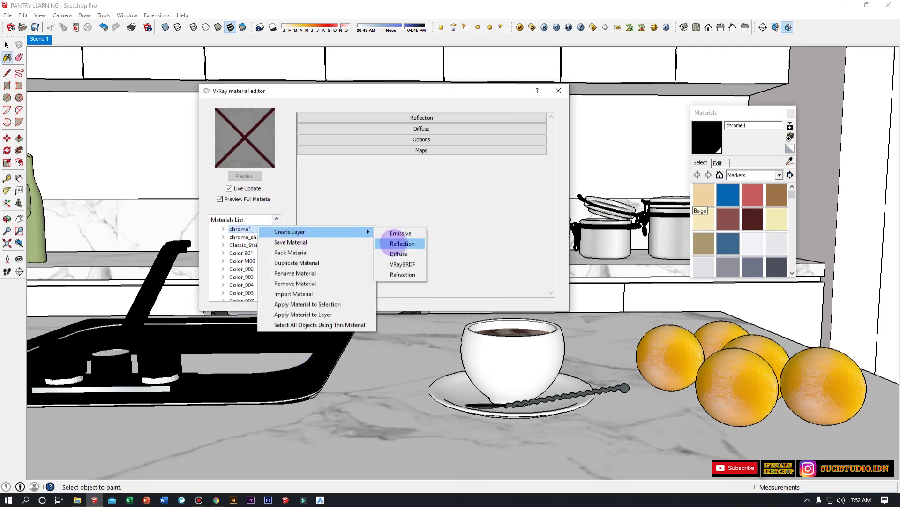
click(401, 242)
Sample the metal canister on the back counter and add a reflection layer to its CorrogateShiny material.
click(790, 161)
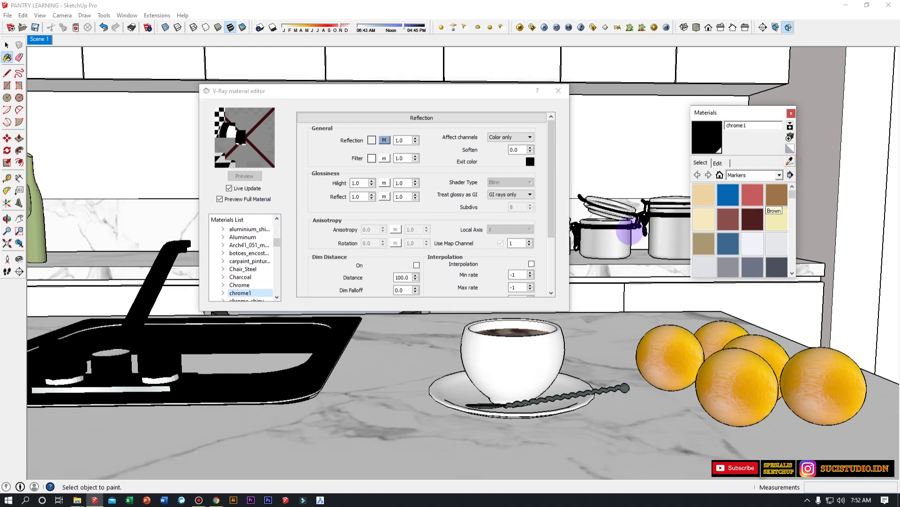
click(607, 242)
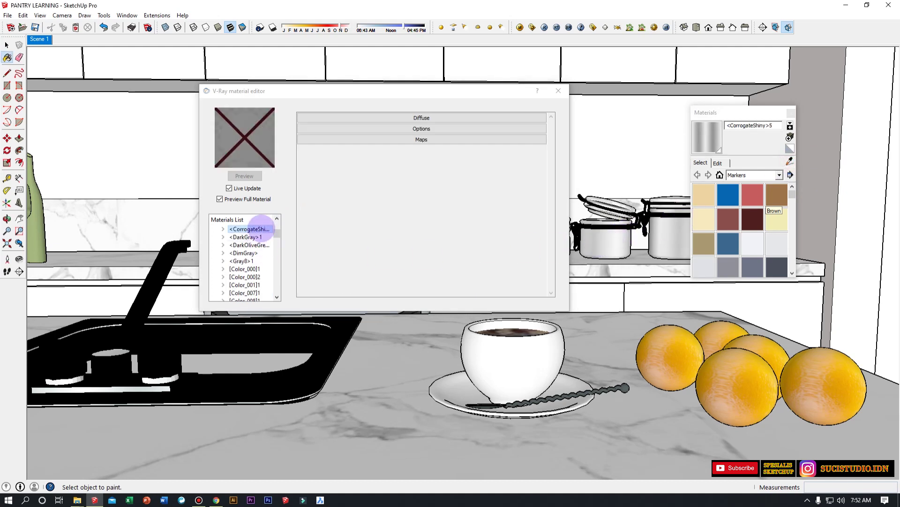
right_click(261, 228)
mouse_move(331, 235)
click(402, 238)
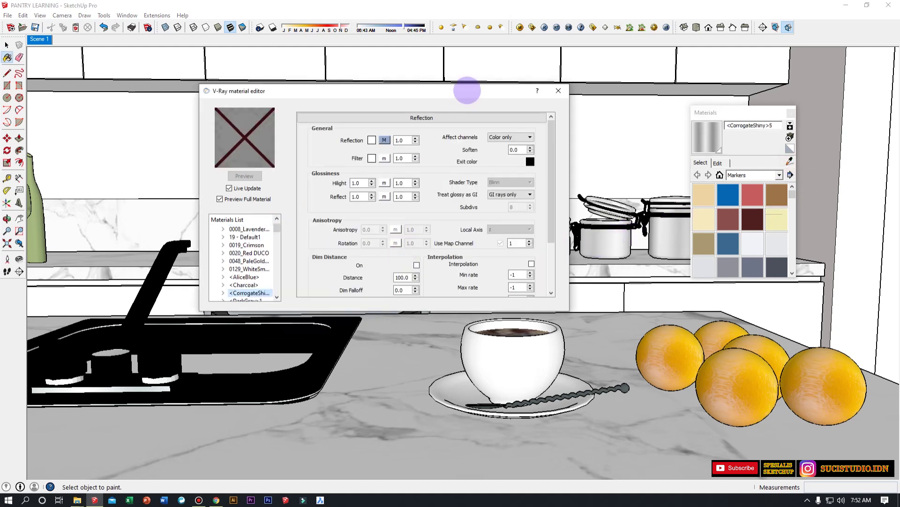
Sample the hanging utensils' metal1 material and add a V-Ray reflection layer to it.
drag(469, 92, 341, 236)
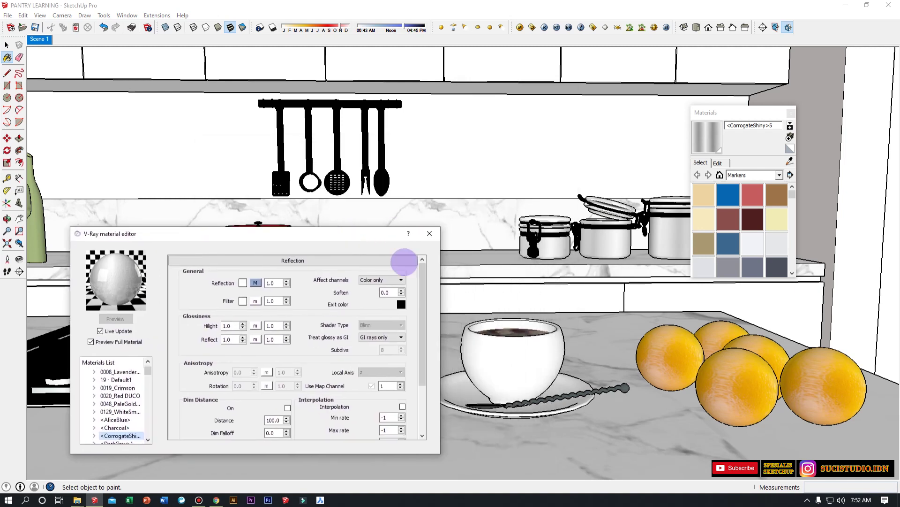
click(790, 161)
scroll(398, 182, up, 2)
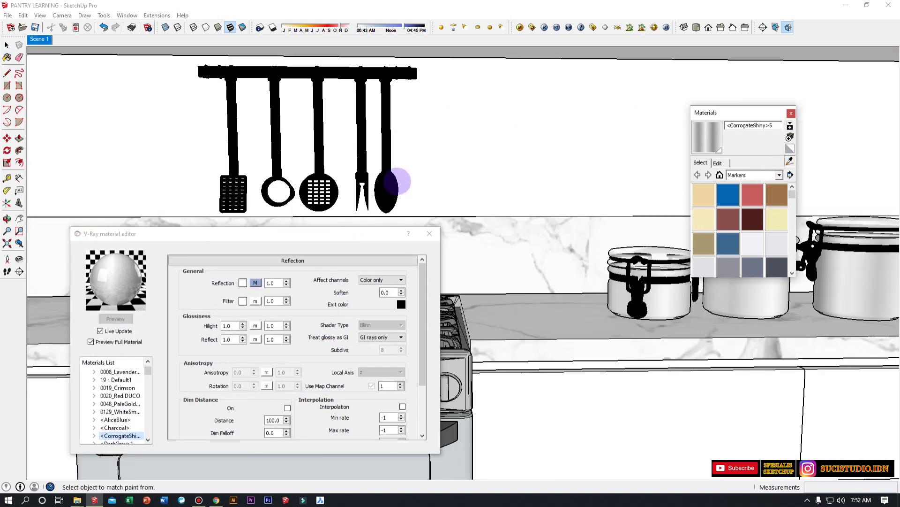
scroll(396, 183, up, 1)
click(376, 209)
drag(369, 231, 431, 155)
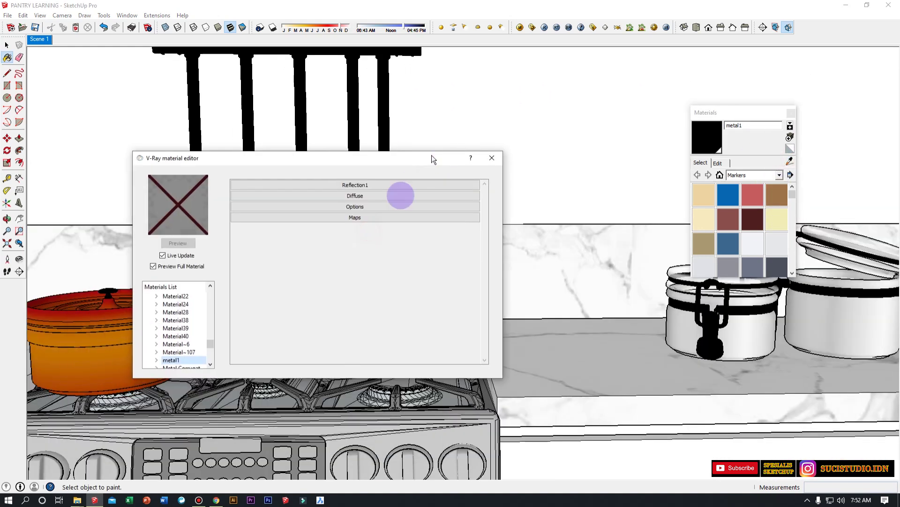
right_click(192, 361)
mouse_move(302, 368)
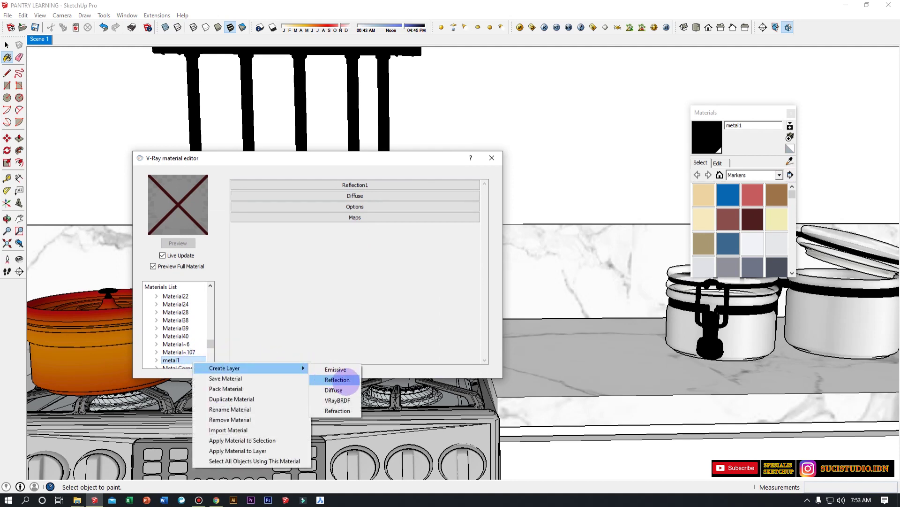
click(337, 380)
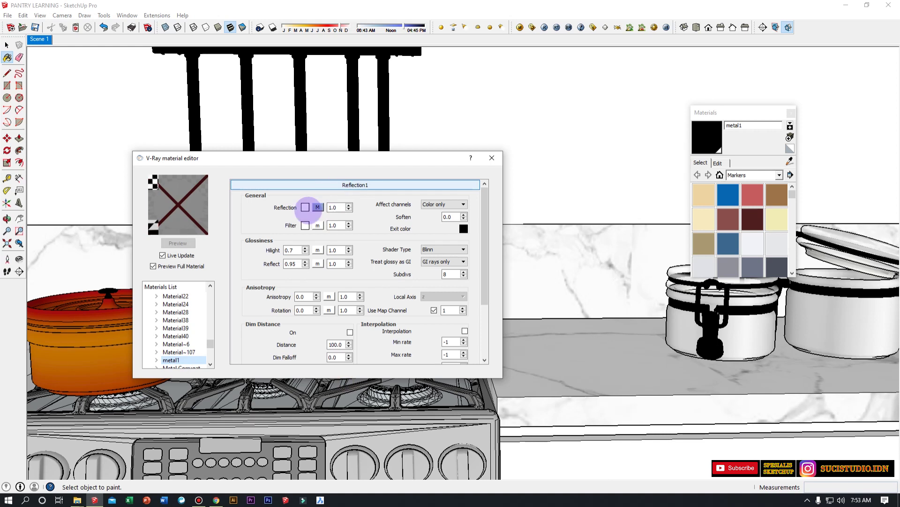
Set the reflection map texture in metal1's Reflection1 layer to None and close the material editor.
click(317, 207)
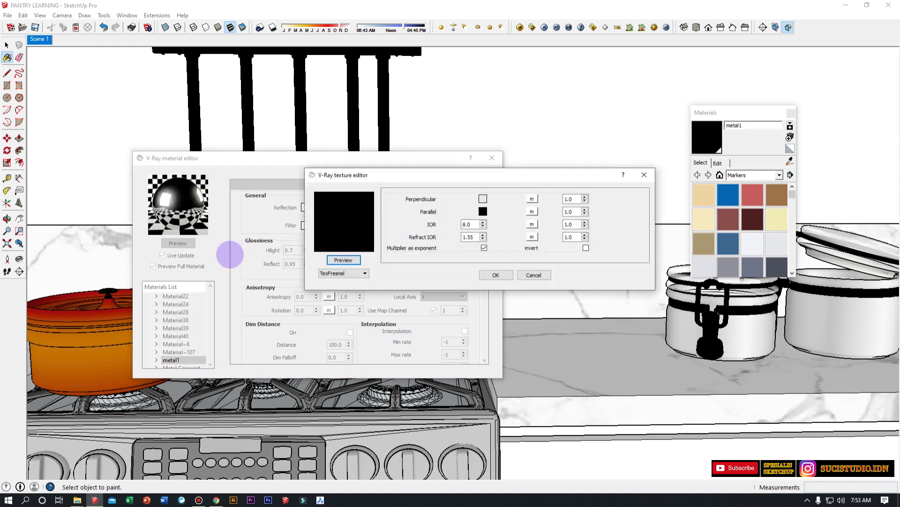
click(349, 272)
click(339, 281)
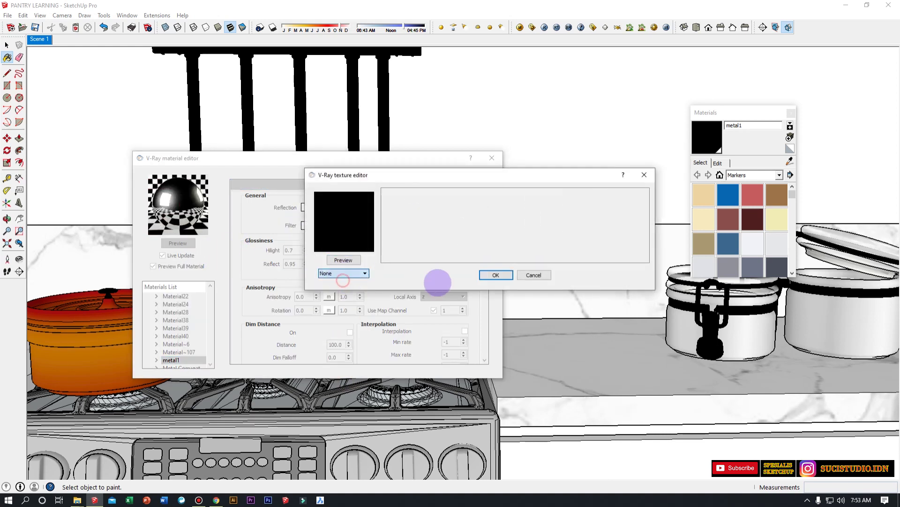
click(494, 275)
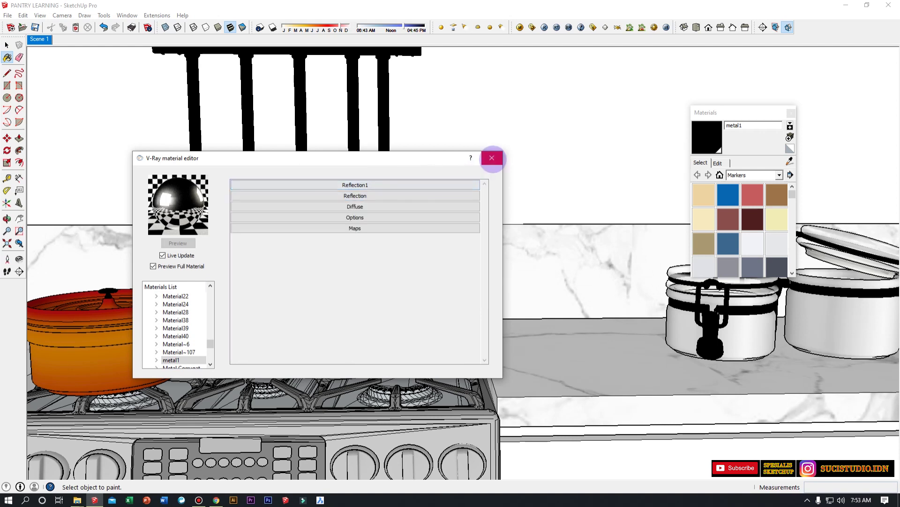
click(493, 159)
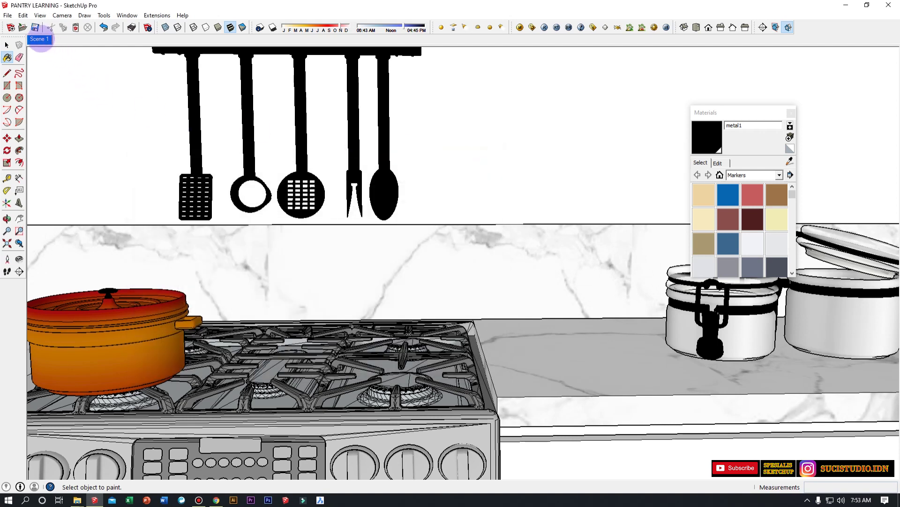
Return to the Scene 1 view and close the Materials window.
click(40, 39)
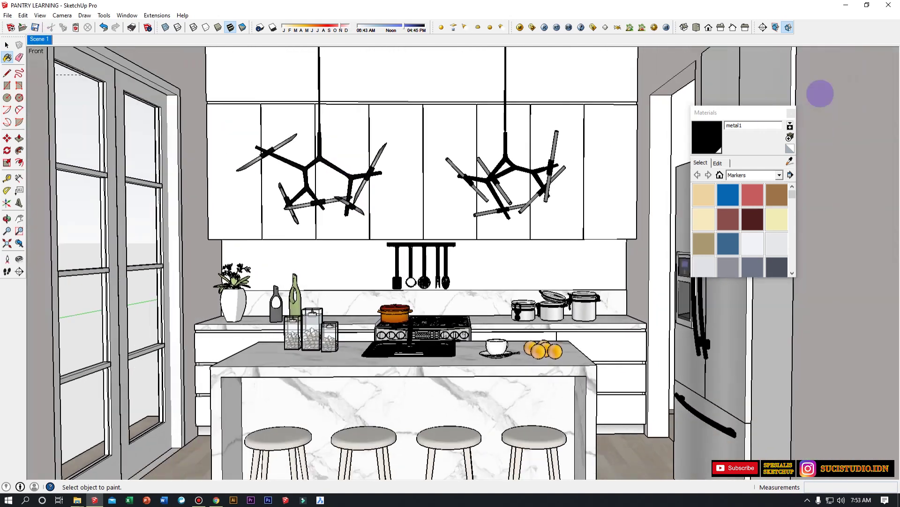
click(791, 113)
key(space)
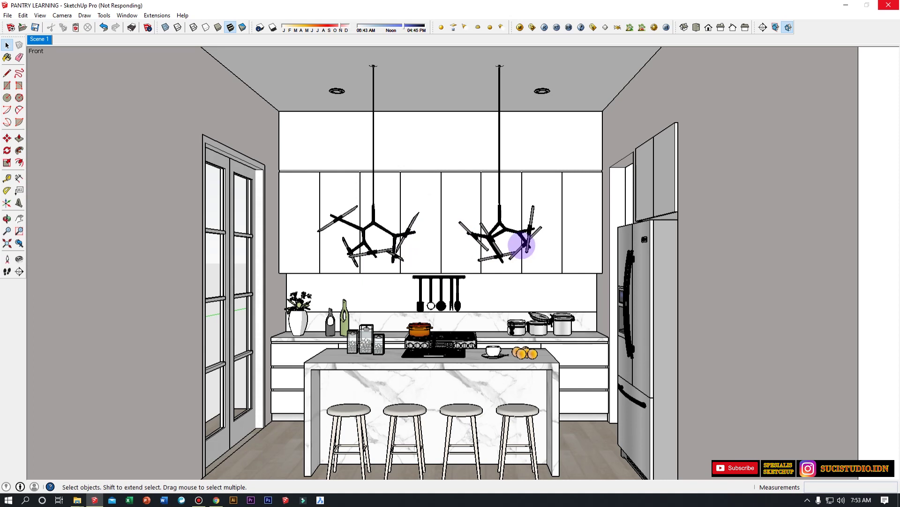
Create a small V-Ray rectangle light under the upper cabinets, starting from their rear corner beside the refrigerator wall.
scroll(452, 238, up, 10)
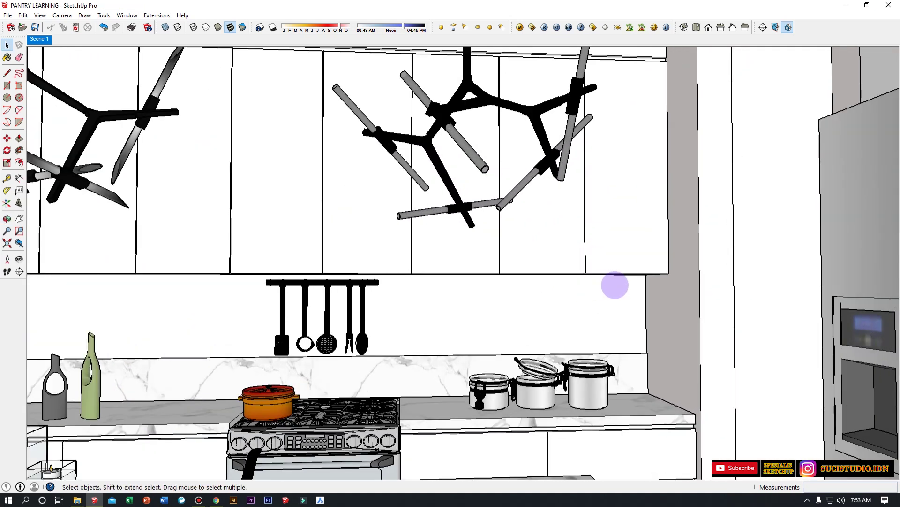
scroll(615, 284, up, 5)
middle_drag(639, 277, 639, 211)
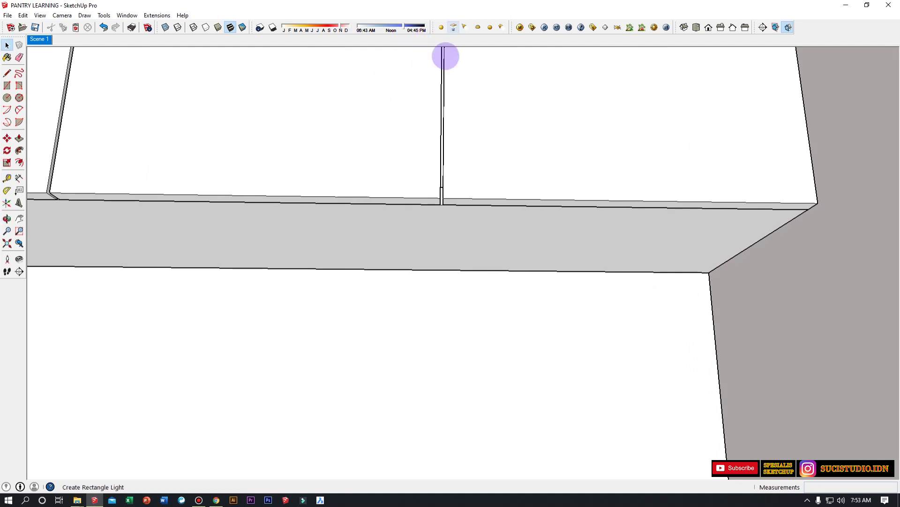
click(453, 26)
click(709, 273)
click(623, 259)
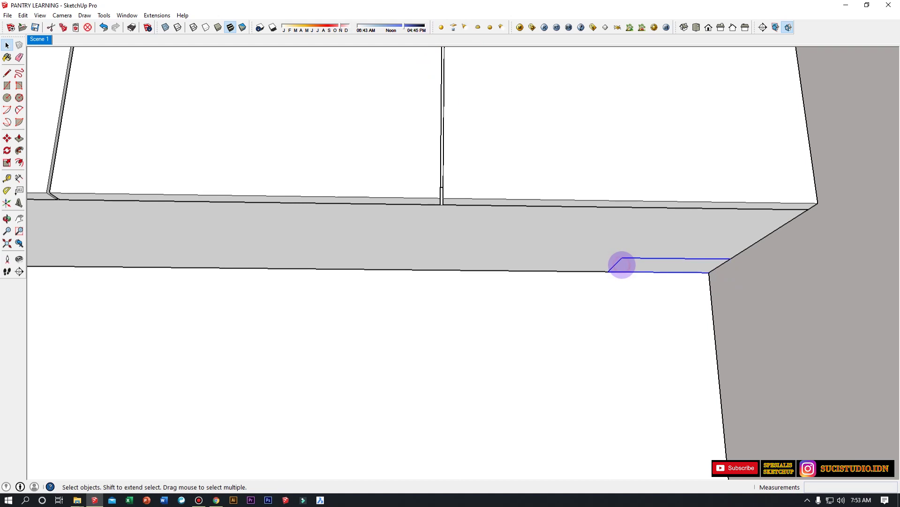
Scale the rectangle light along the red axis by about 21.26 so it spans the full width beneath the upper cabinets.
key(s)
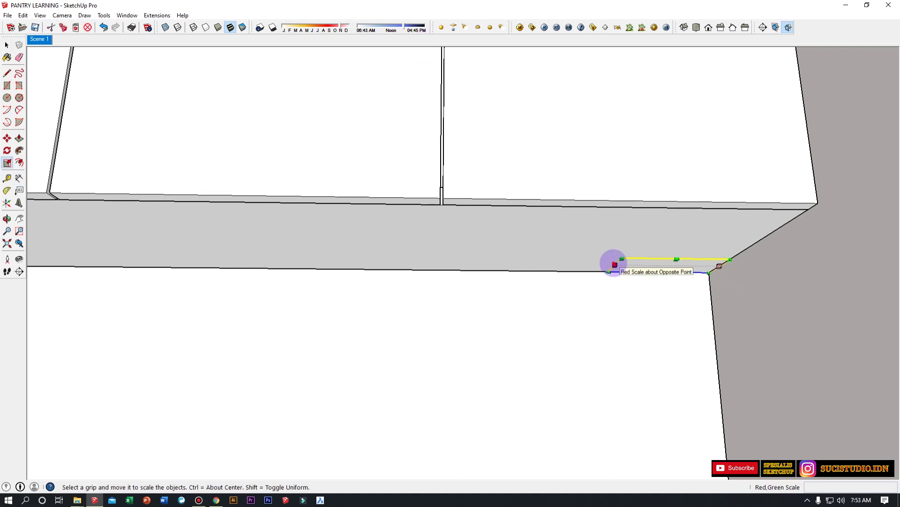
scroll(599, 264, down, 3)
drag(599, 263, 295, 262)
middle_drag(295, 261, 97, 141)
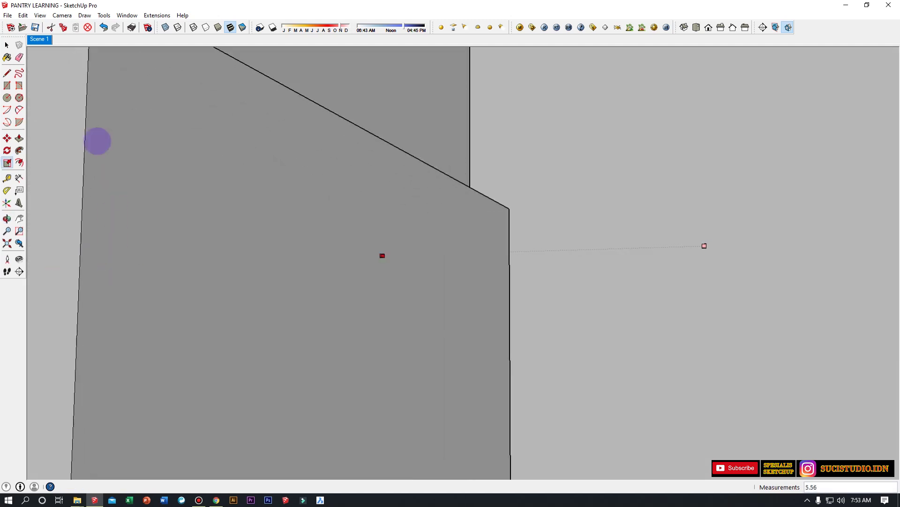
click(39, 39)
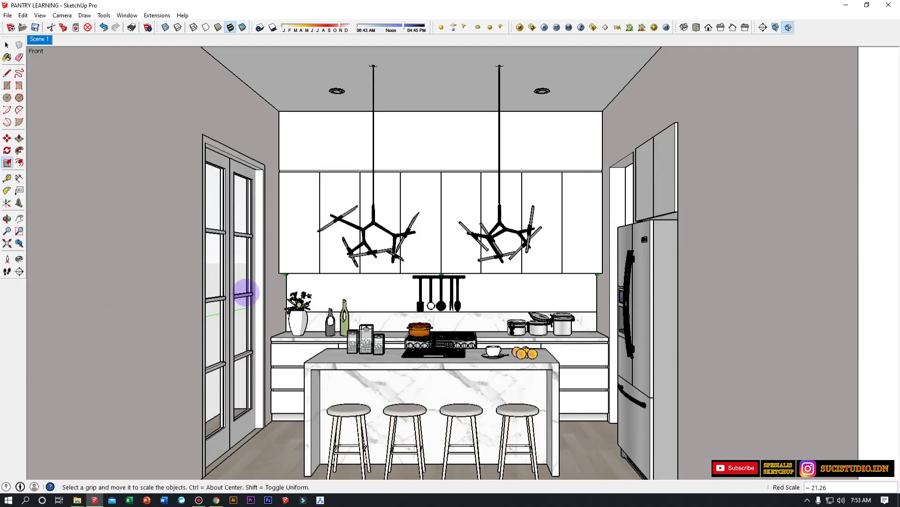
scroll(241, 288, up, 6)
scroll(332, 223, up, 10)
key(space)
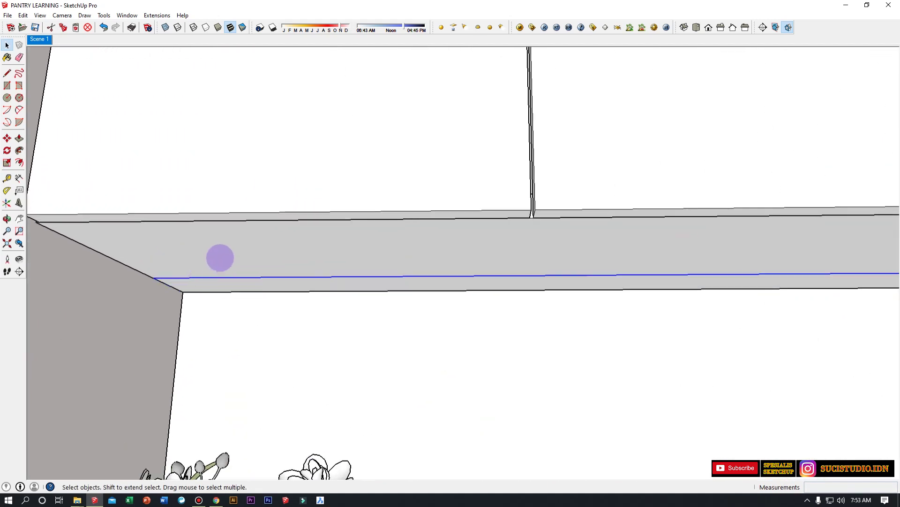
Hide the objects covering the rectangle light and flip the light along its group's blue axis.
click(222, 237)
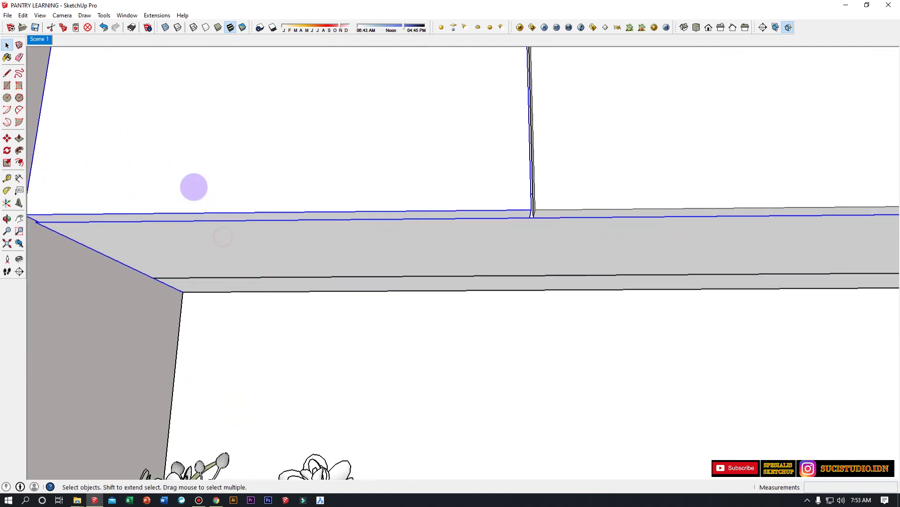
middle_drag(214, 194, 280, 174)
right_click(319, 171)
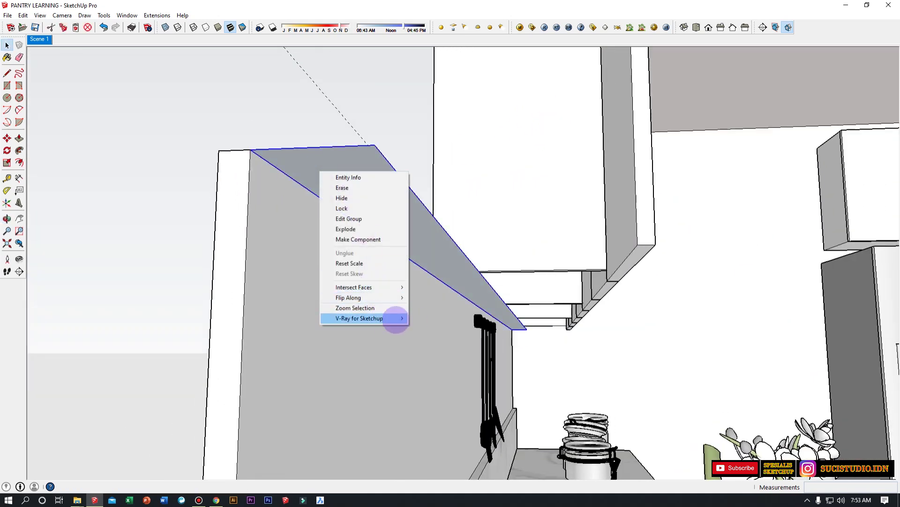
mouse_move(396, 297)
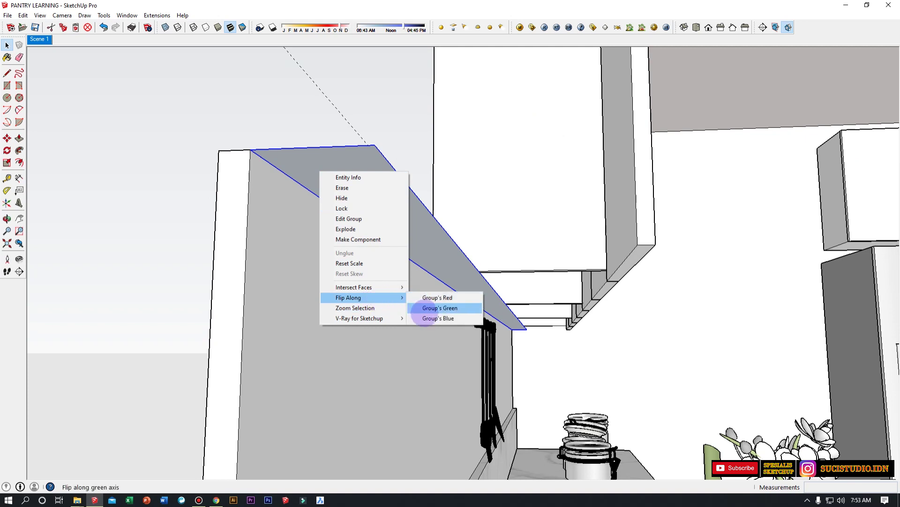
click(426, 316)
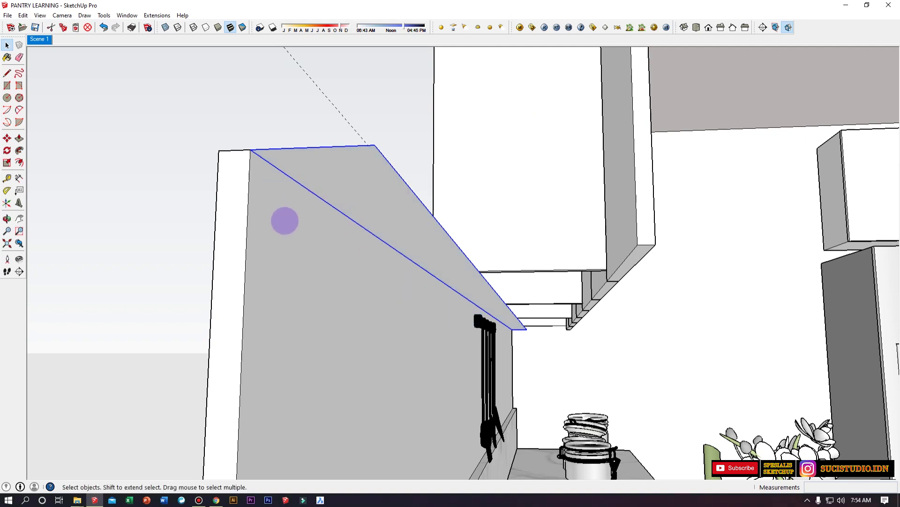
key(m)
click(302, 165)
click(290, 198)
key(space)
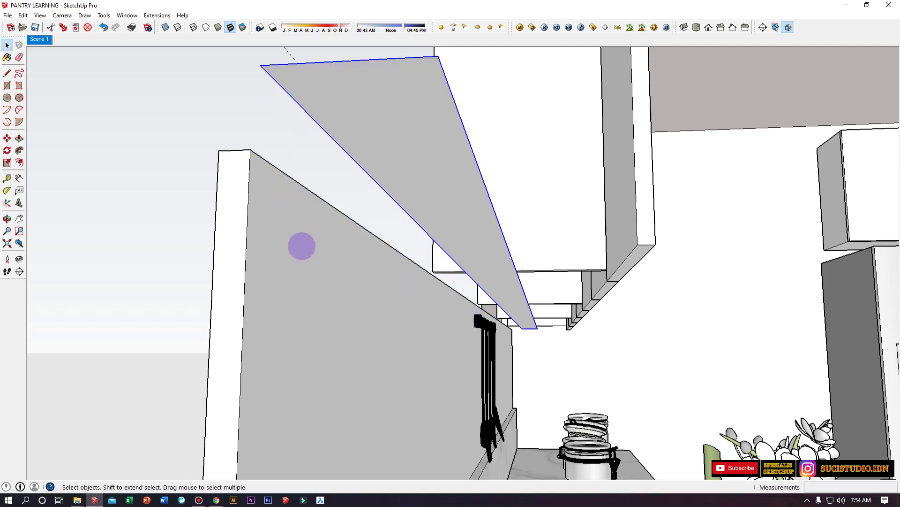
key(ctrl+z)
Lower the rectangle light a few millimetres beneath the upper cabinets.
key(m)
click(286, 237)
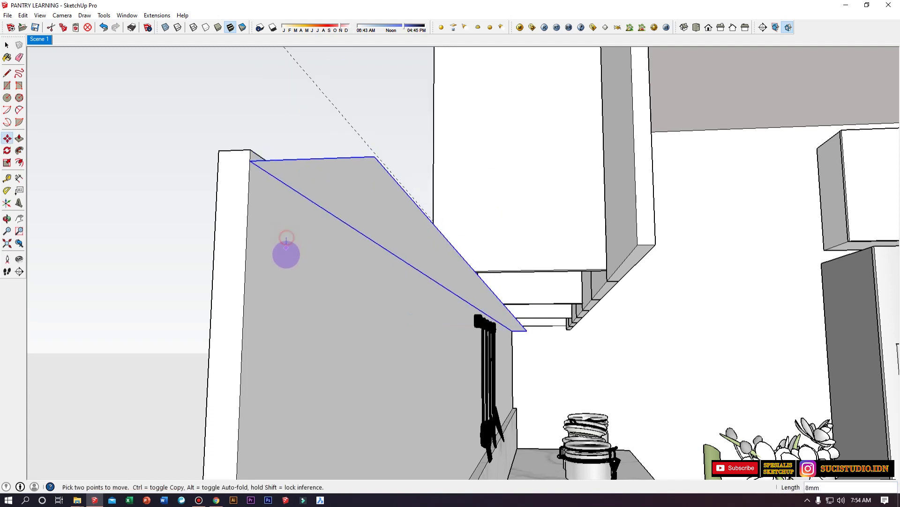
key(Escape)
key(space)
Set the rectangle light's intensity to 120, make it invisible and give it an orange colour in the V-Ray light editor.
right_click(336, 196)
mouse_move(413, 342)
click(448, 342)
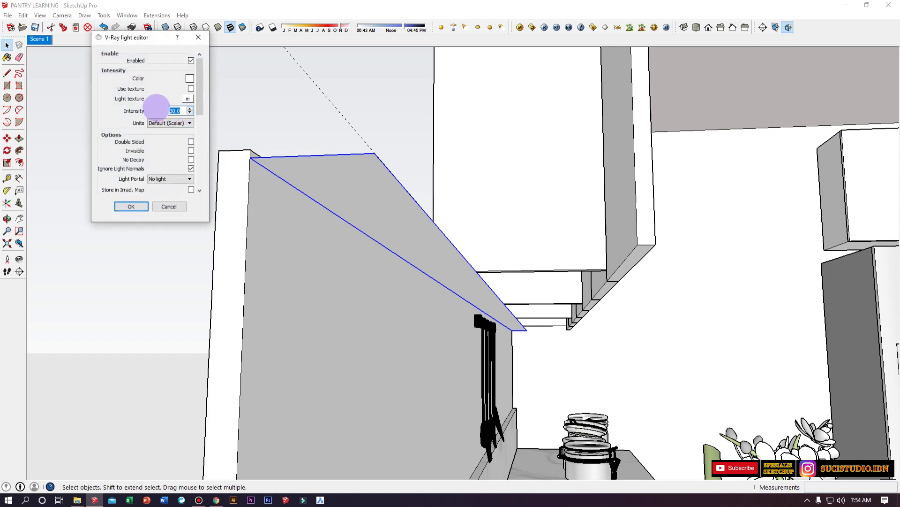
click(191, 150)
click(190, 79)
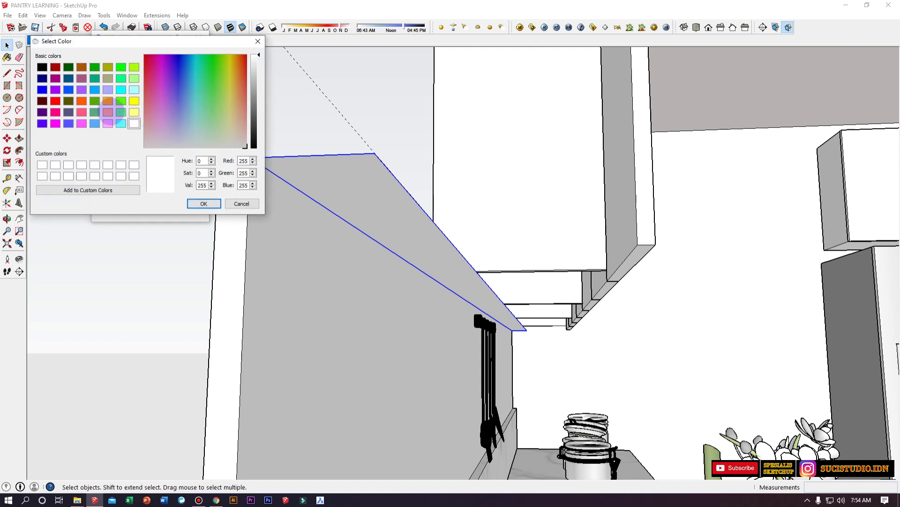
click(108, 111)
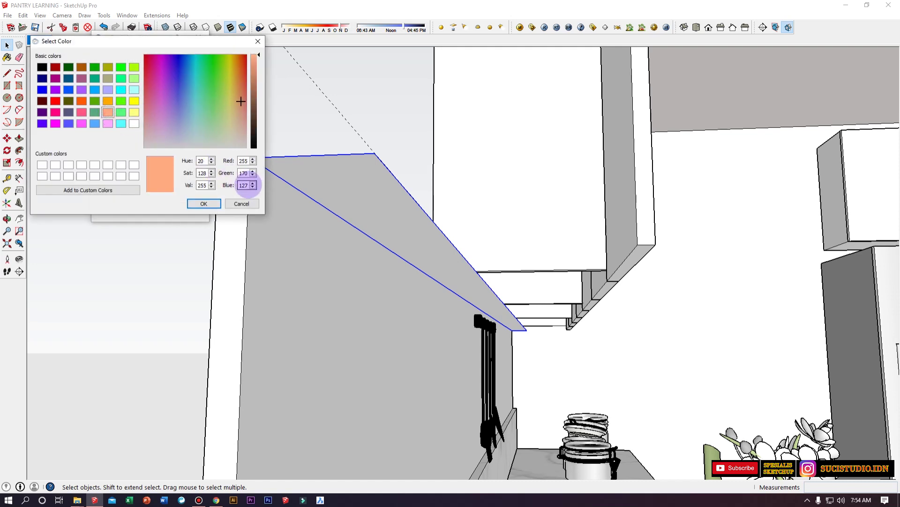
text(0)
key(Return)
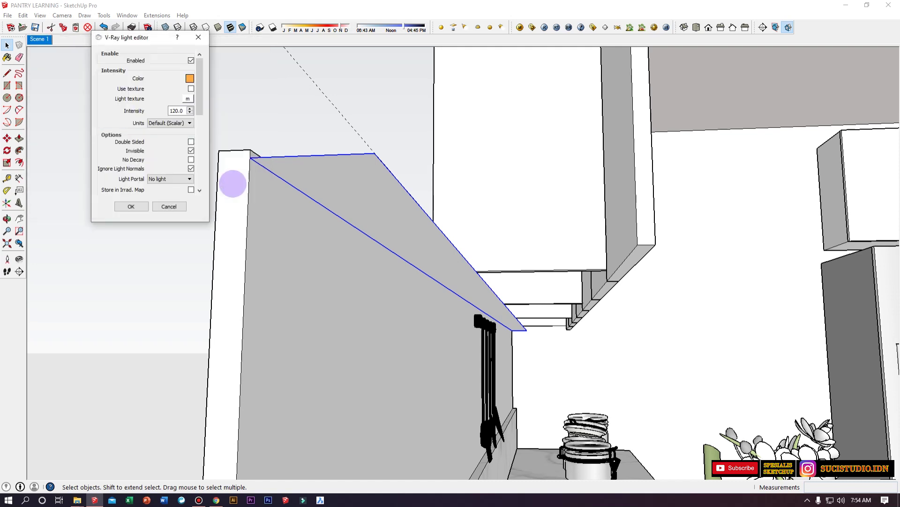
Turn off Affect Reflections for the rectangle light and apply the light settings.
drag(202, 104, 192, 145)
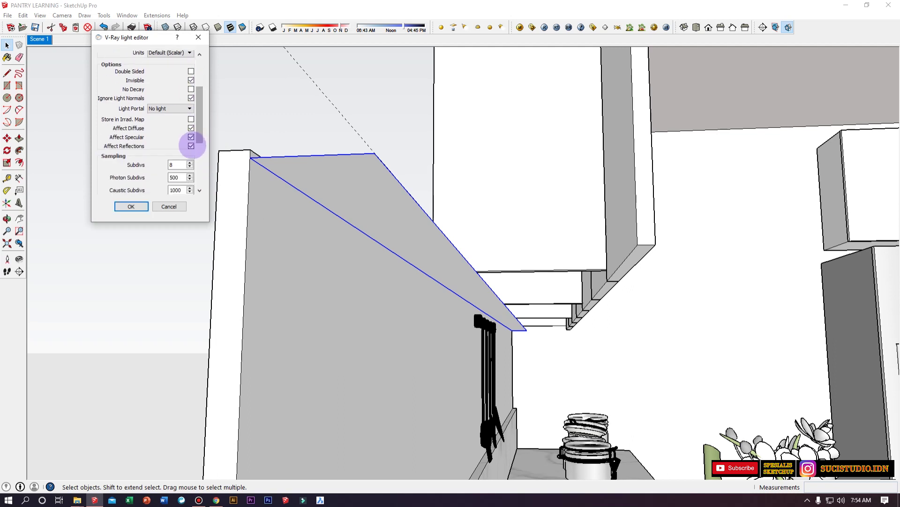
click(190, 145)
click(132, 207)
Return to Scene 1, hide the ceiling and open the ceiling downlight nearest the glass doors for editing.
middle_drag(288, 221, 426, 220)
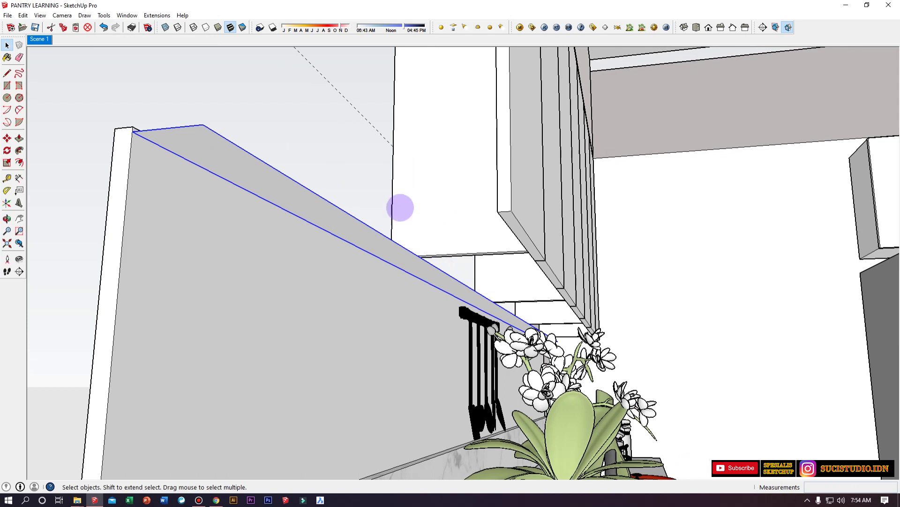
click(47, 39)
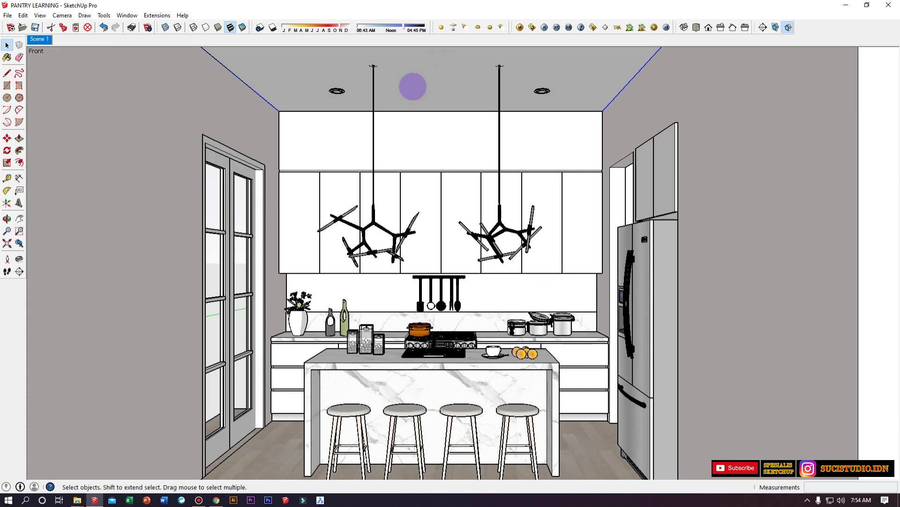
scroll(338, 78, up, 10)
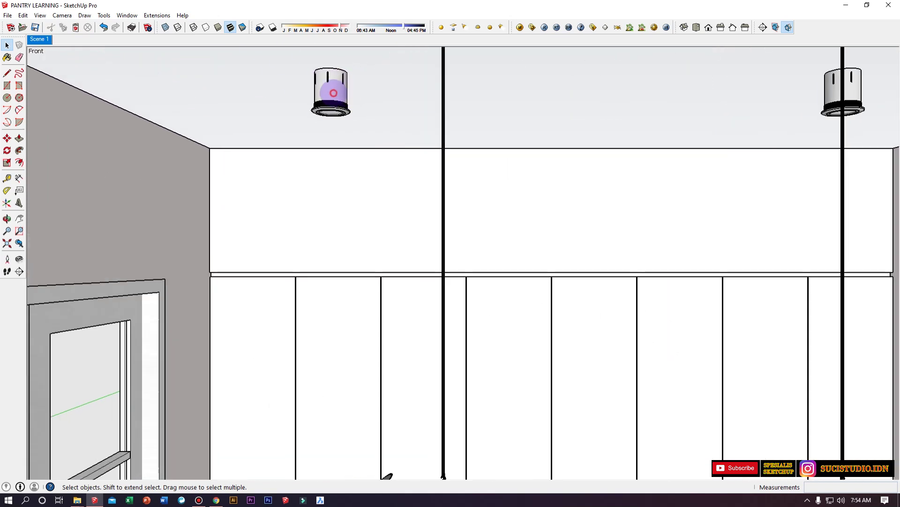
click(334, 93)
double_click(334, 93)
double_click(333, 92)
click(334, 90)
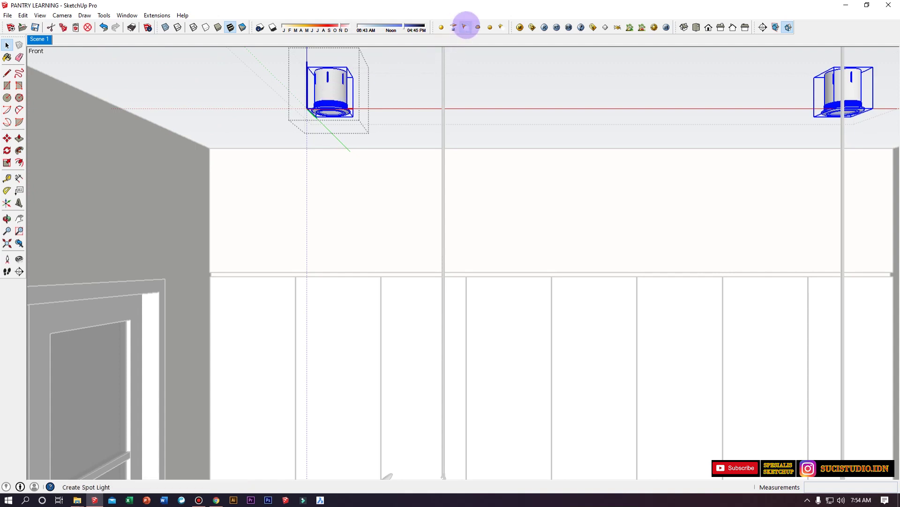
Create a V-Ray IES light at the downlight and scale it down to roughly the fixture's size.
click(502, 27)
middle_drag(334, 110, 258, 285)
key(s)
drag(144, 48, 289, 408)
Move the IES light so it sits directly beneath the downlight fixture.
key(m)
click(291, 431)
click(265, 326)
scroll(272, 315, up, 3)
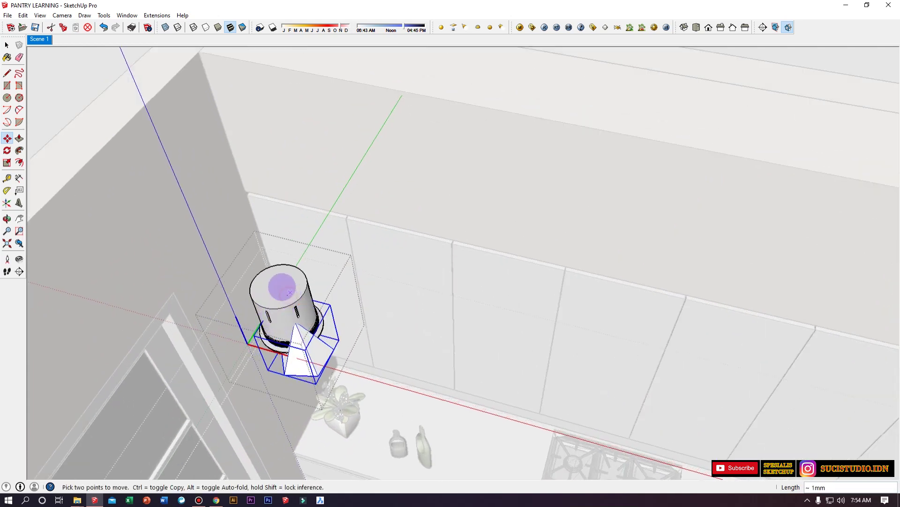
middle_drag(281, 287, 422, 112)
scroll(454, 117, up, 2)
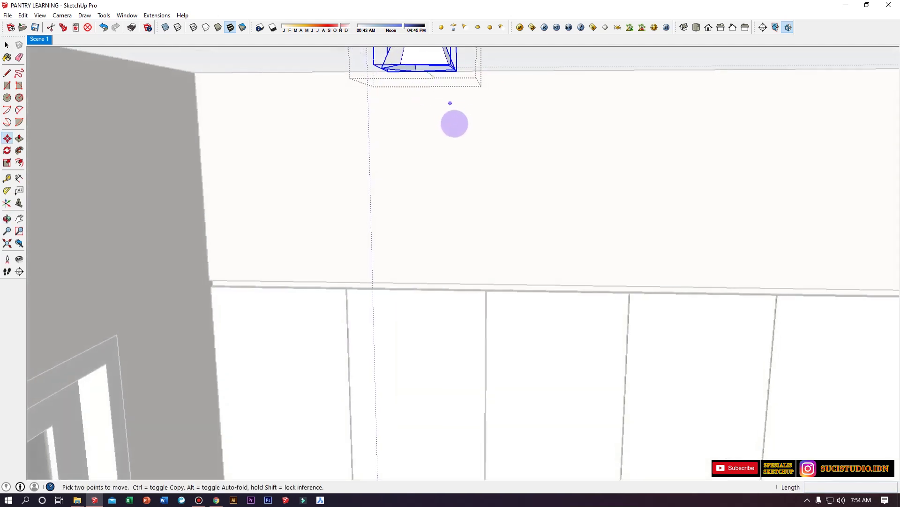
key(space)
Open the IES light's V-Ray settings, load the 11.ies file and set its power to 90000.
mouse_move(269, 260)
middle_down()
mouse_move(346, 185)
mouse_move(305, 157)
middle_up()
right_click(315, 138)
click(398, 296)
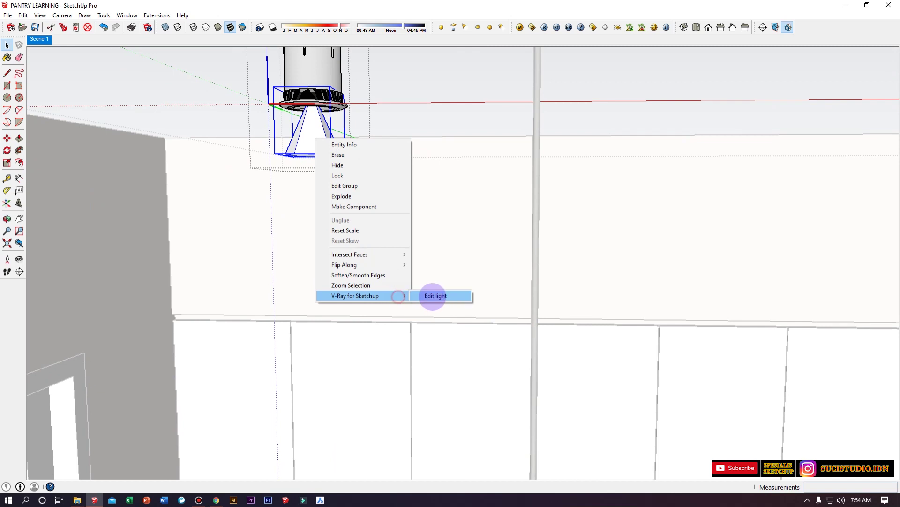
click(432, 296)
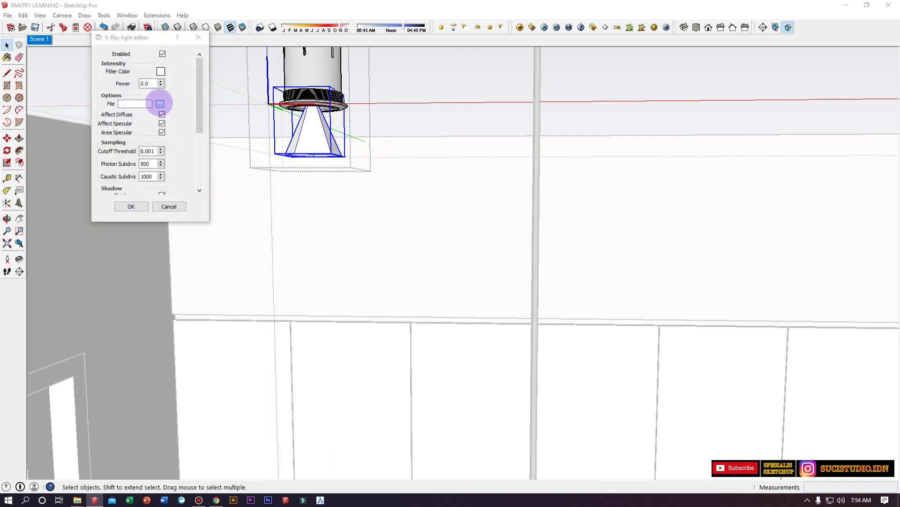
click(160, 104)
double_click(103, 175)
drag(157, 83, 141, 84)
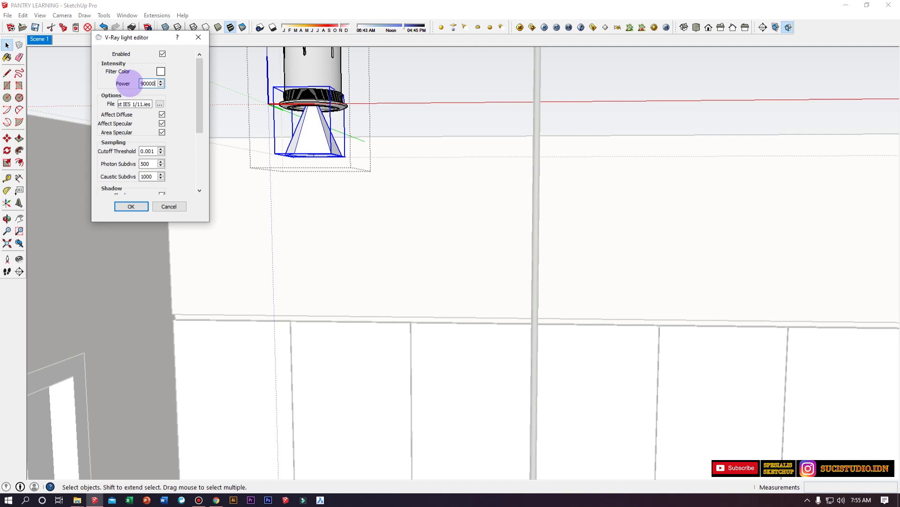
Give the IES light an orange filter colour based on red 255 and green 170, and apply the light settings.
click(160, 72)
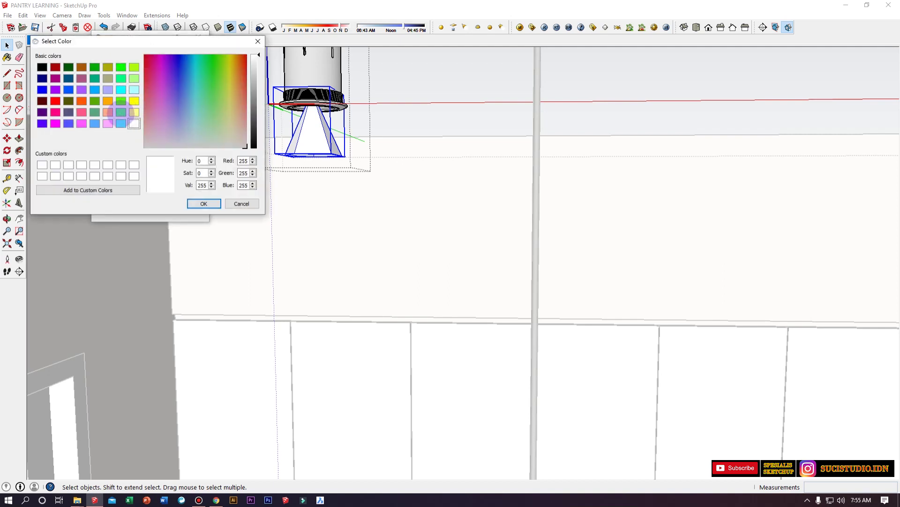
click(108, 112)
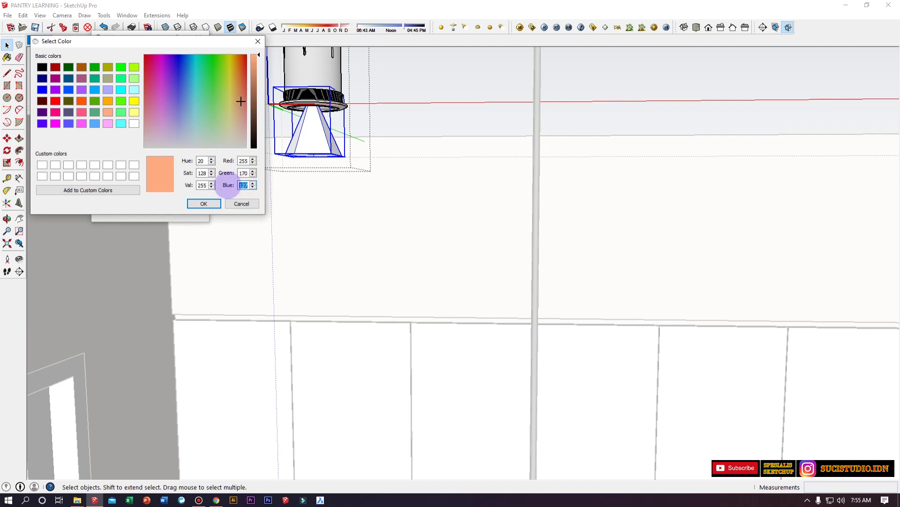
key(Return)
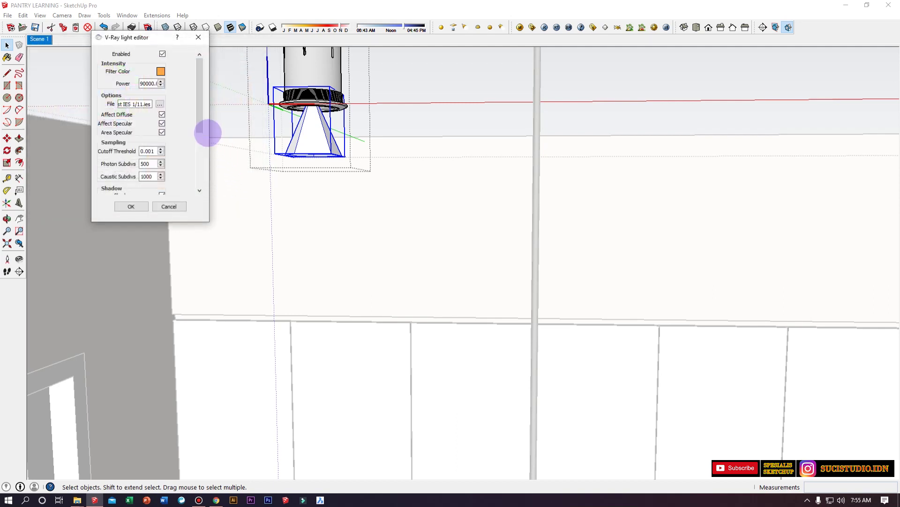
click(131, 207)
click(243, 268)
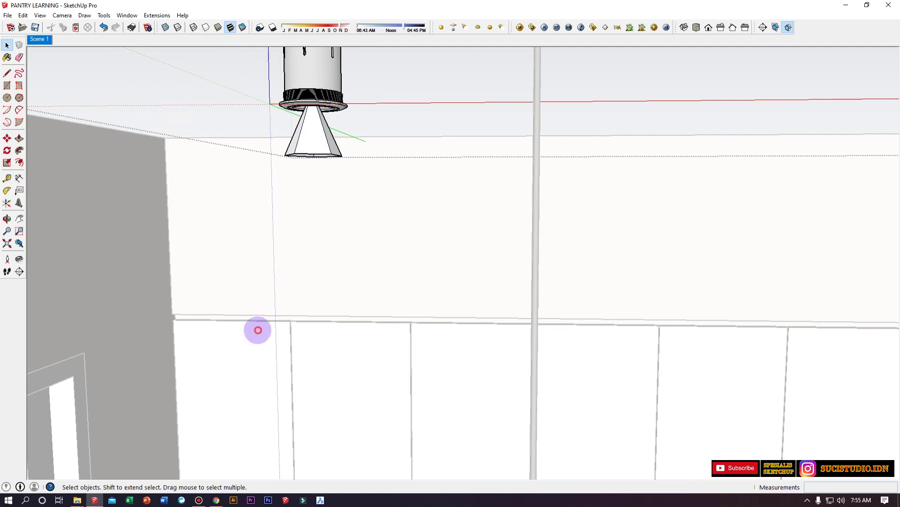
Return to Scene 1, bring the camera slightly closer to the kitchen and update the scene with this view.
click(38, 40)
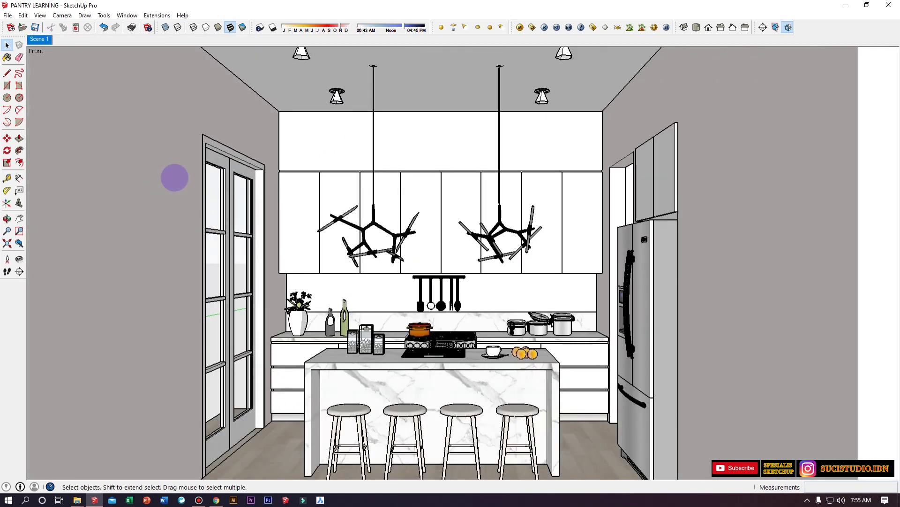
scroll(487, 241, down, 3)
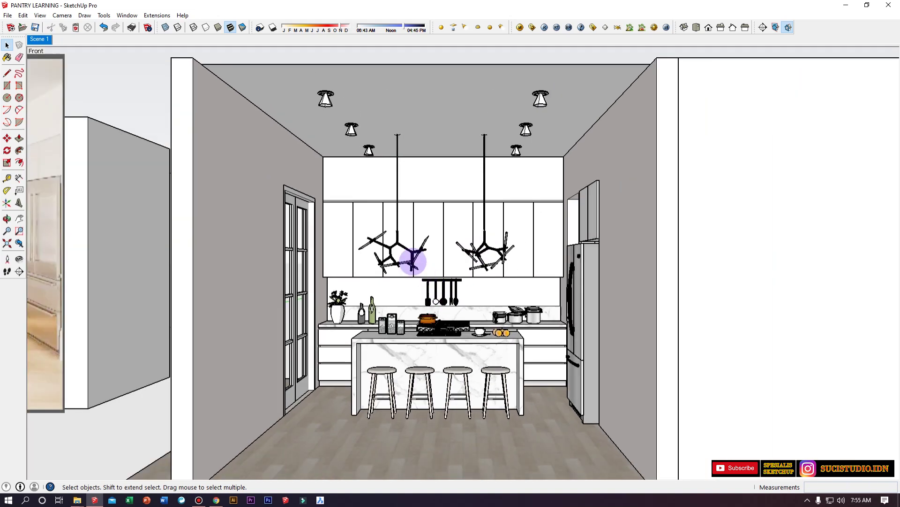
middle_drag(412, 255, 28, 125)
key(space)
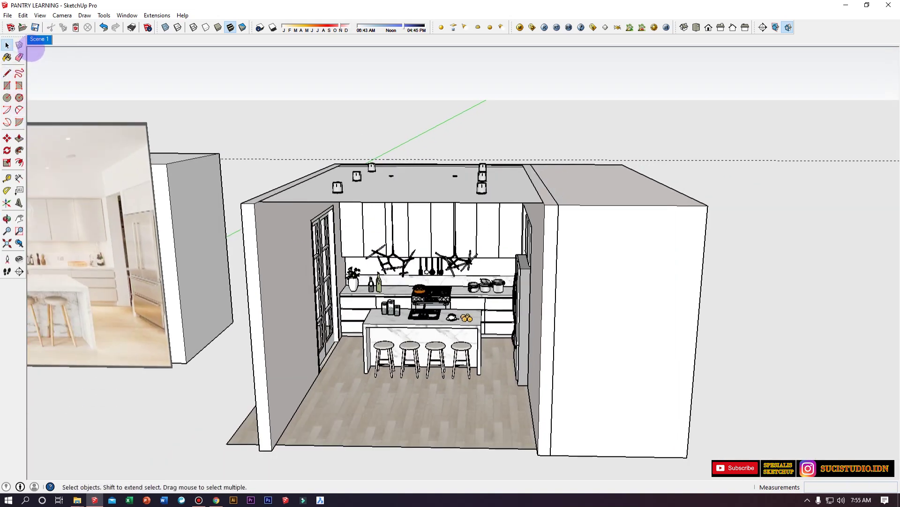
scroll(402, 300, up, 2)
key(F2)
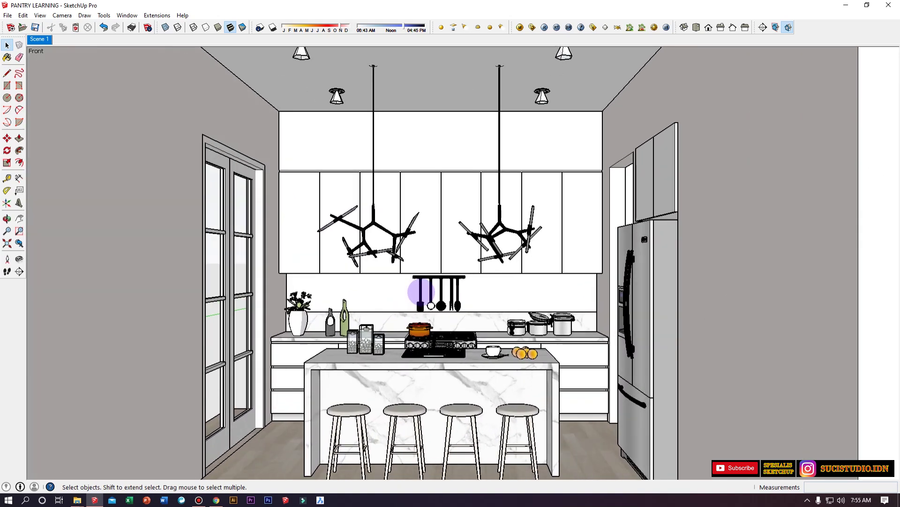
scroll(420, 292, up, 1)
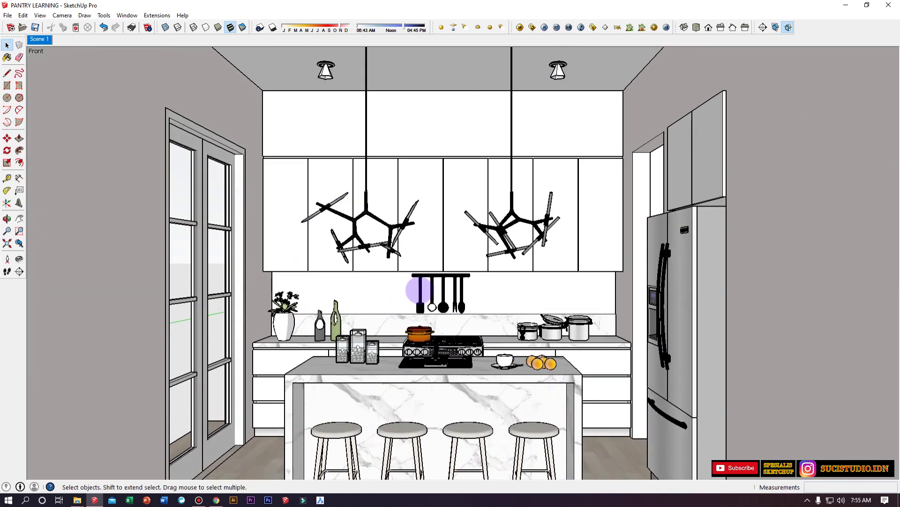
right_click(42, 39)
click(64, 80)
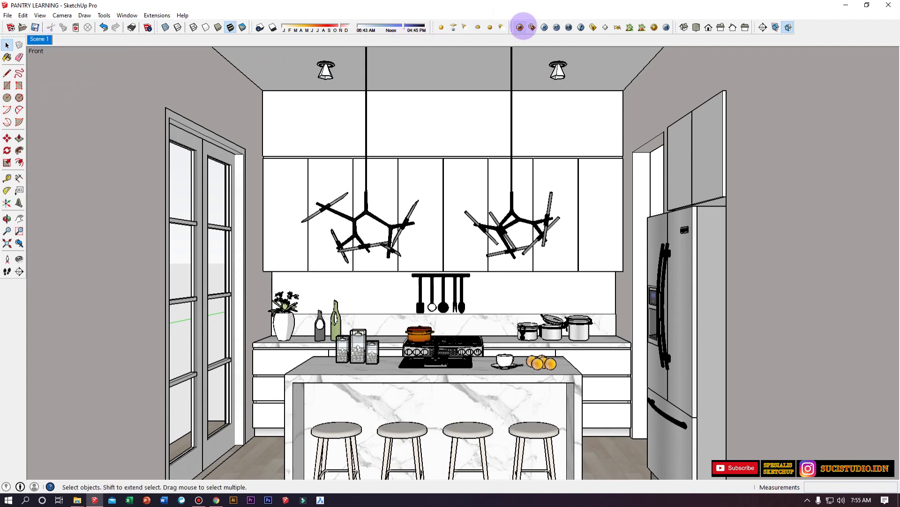
click(521, 26)
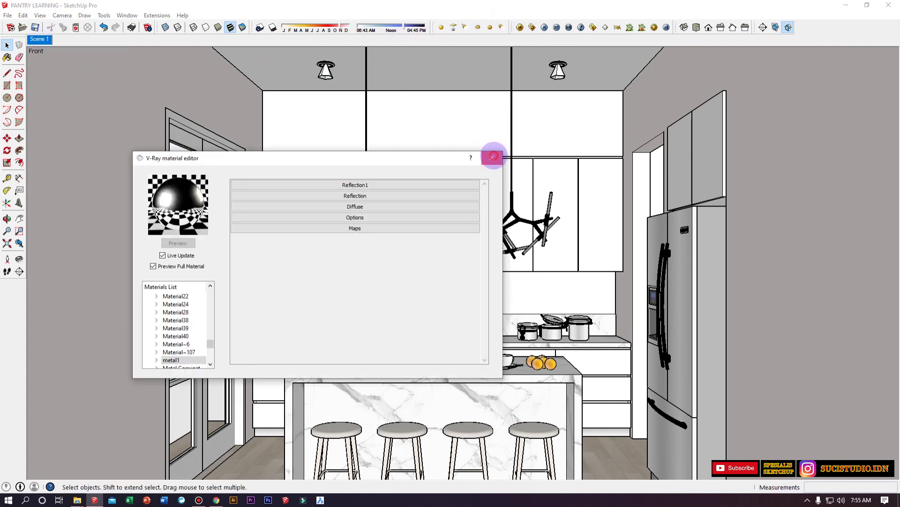
click(493, 157)
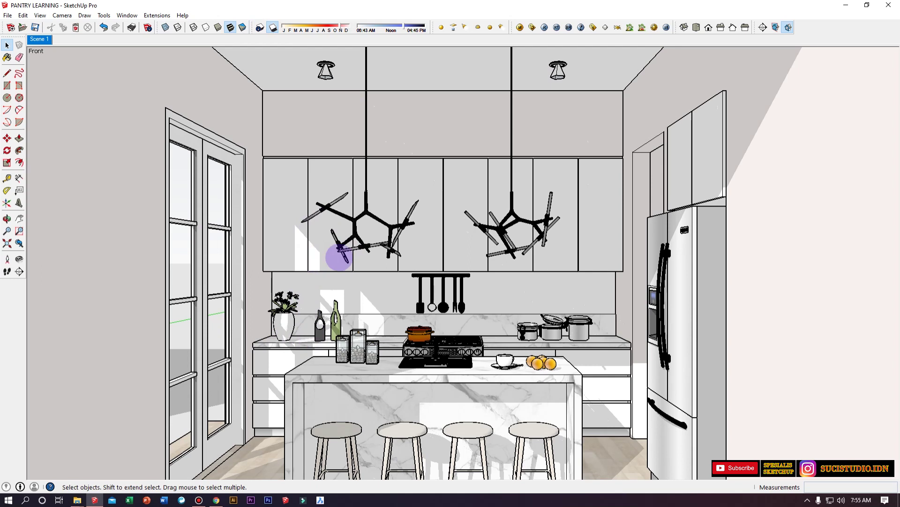
scroll(401, 241, down, 4)
middle_drag(396, 235, 357, 410)
scroll(356, 242, down, 3)
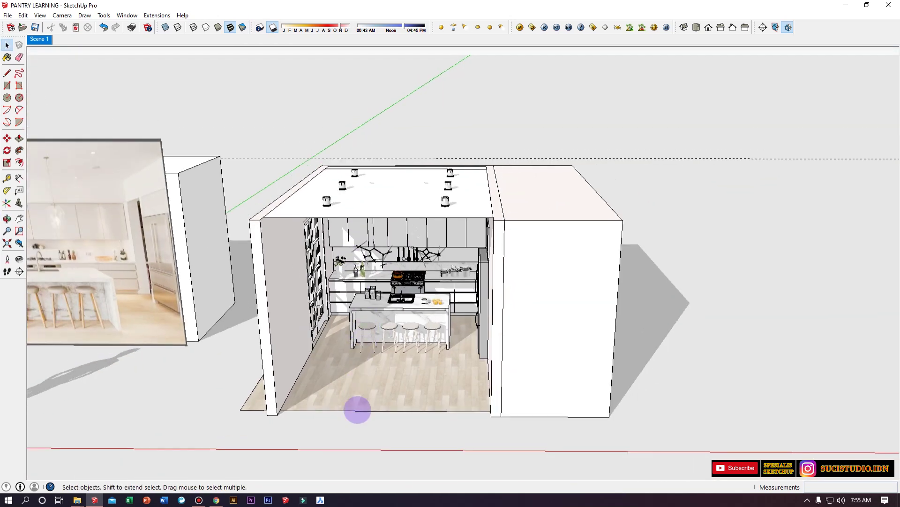
scroll(354, 403, up, 2)
key(l)
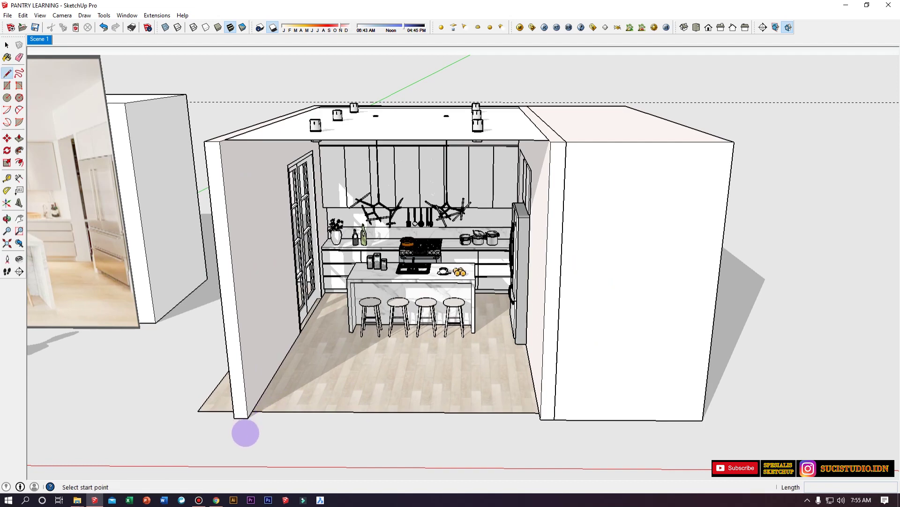
key(r)
click(235, 417)
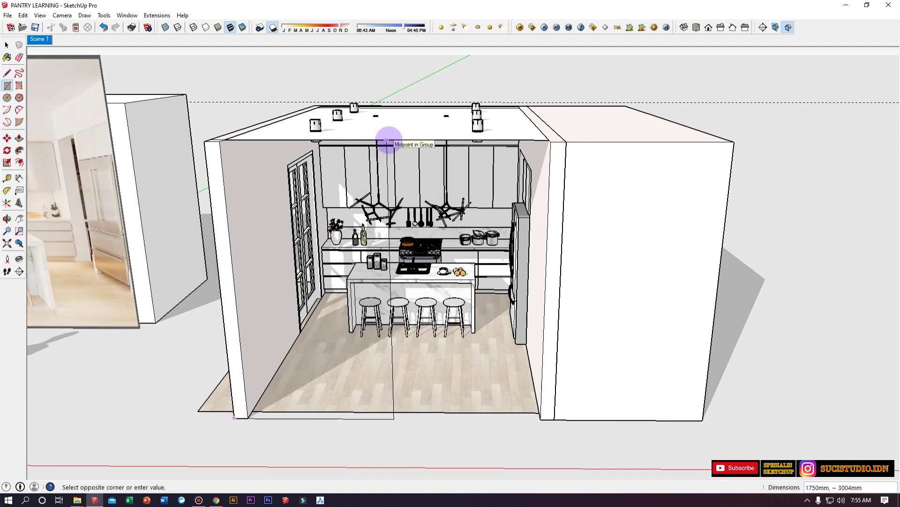
key(space)
Draw a vertical rectangle about 2054 mm by 3000 mm over the glass-door half of the room's open front.
middle_drag(319, 291, 421, 246)
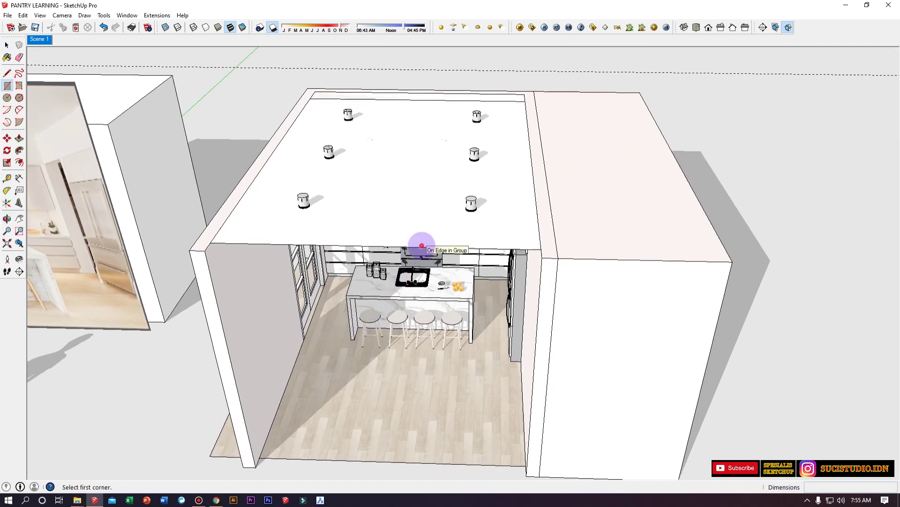
click(422, 245)
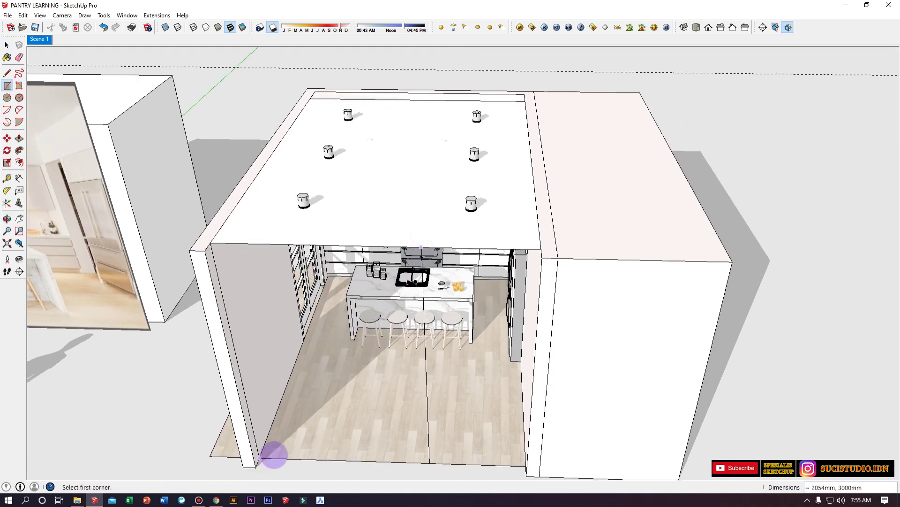
click(280, 451)
key(space)
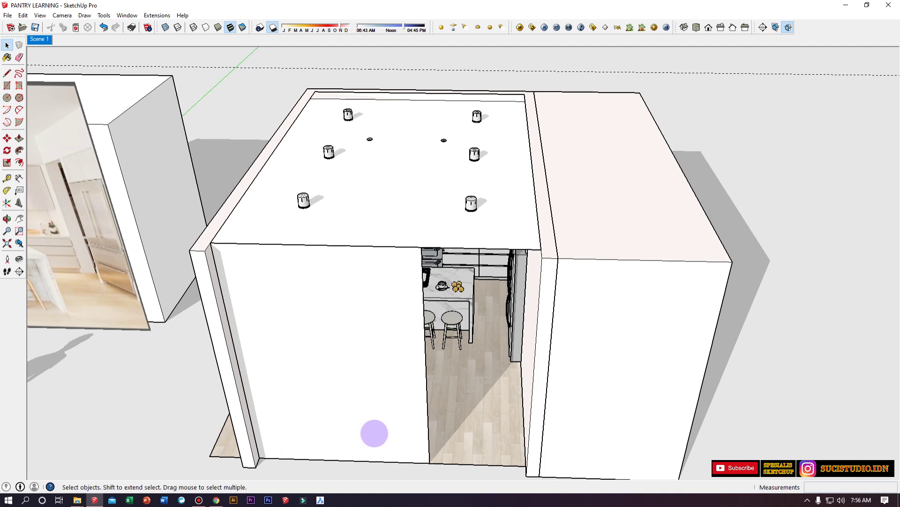
Select the new rectangular panel and move it straight outward, away from the room's open front.
click(360, 393)
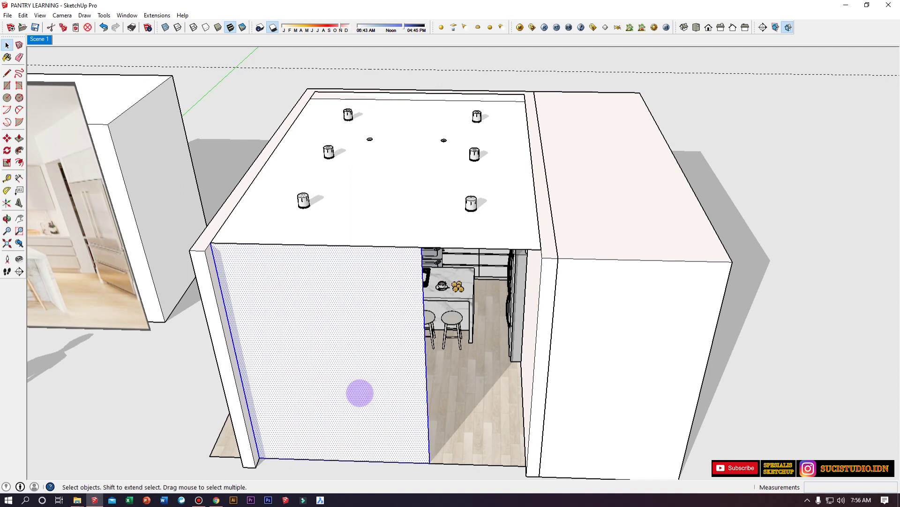
click(38, 39)
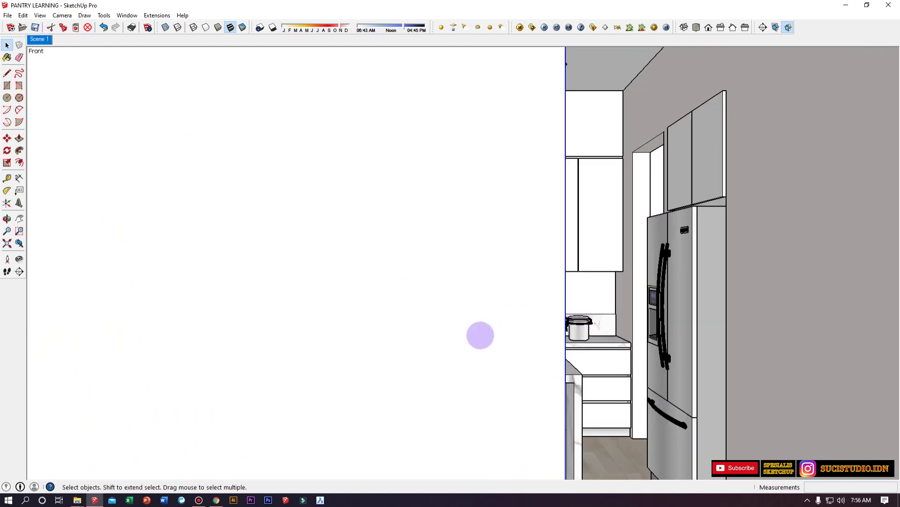
middle_drag(402, 324, 295, 287)
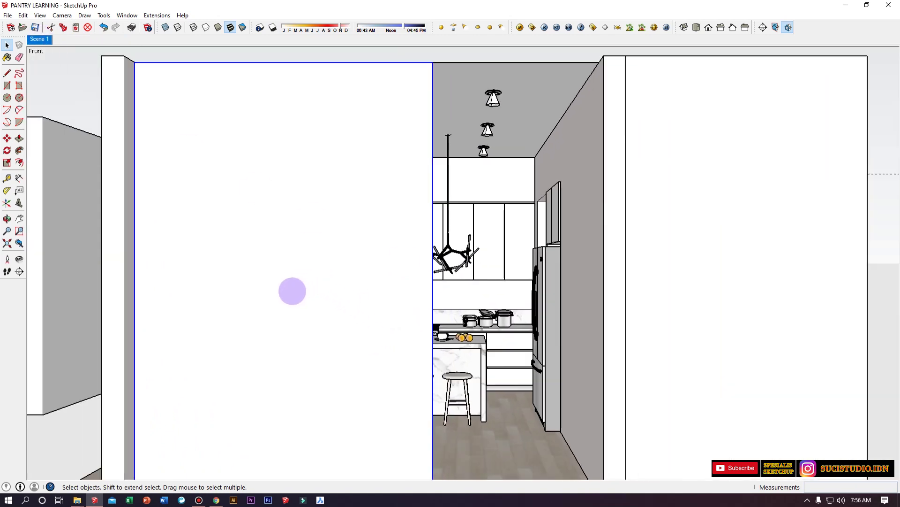
scroll(296, 288, down, 5)
middle_drag(267, 319, 228, 425)
scroll(236, 396, up, 3)
key(m)
click(228, 394)
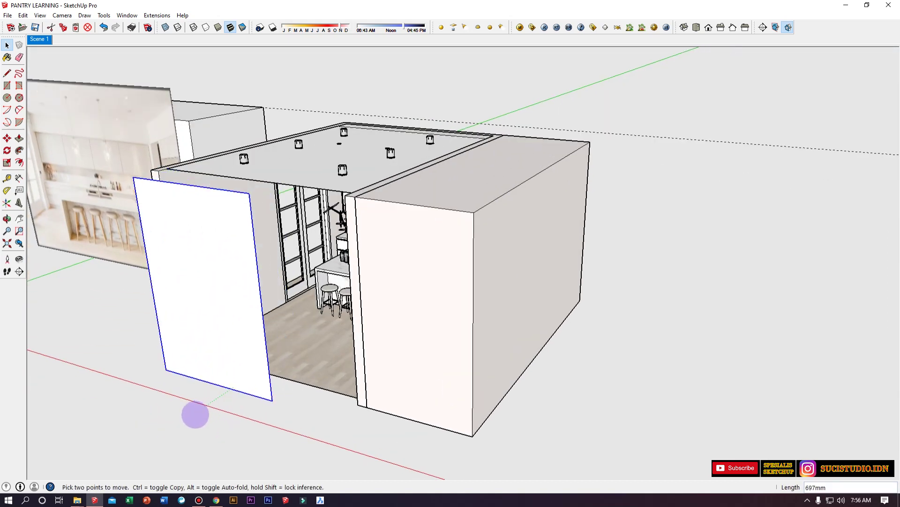
click(179, 424)
key(space)
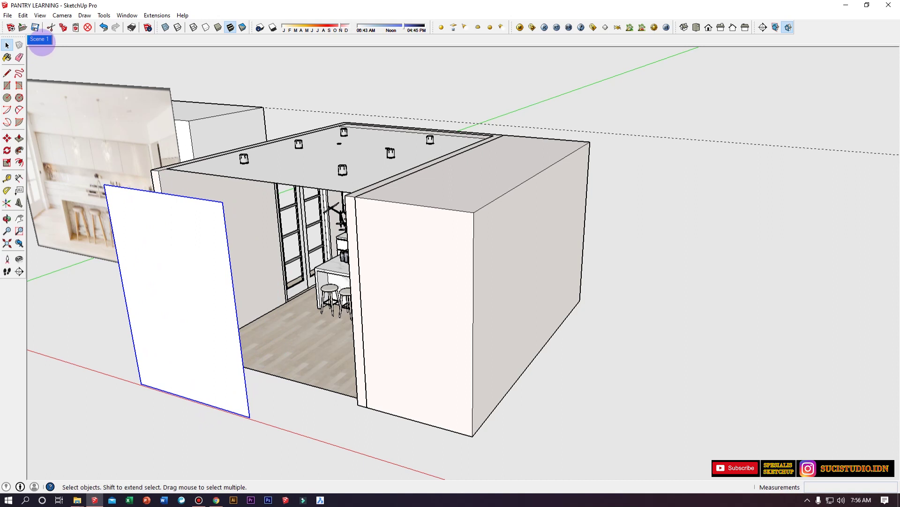
Check the panel from Scene 1 and move it about 770 mm farther out from the room.
click(40, 40)
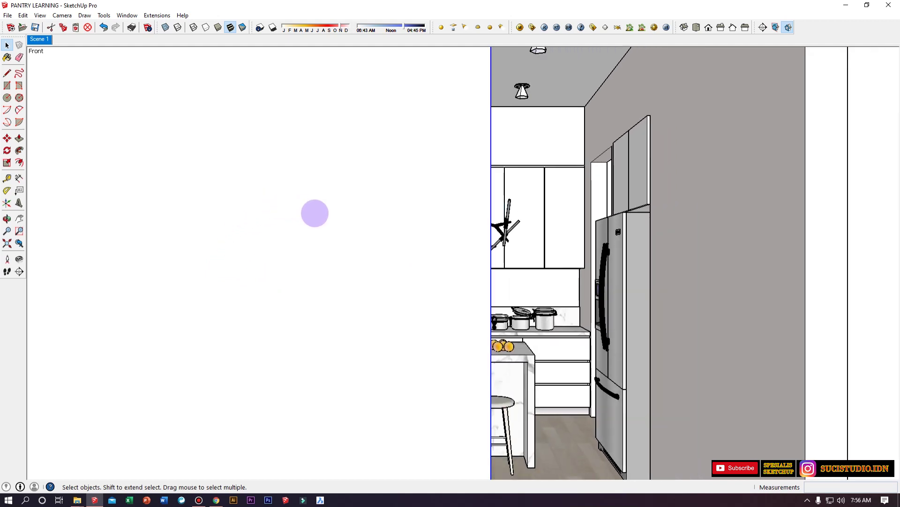
middle_drag(609, 241, 175, 380)
scroll(197, 375, up, 5)
key(m)
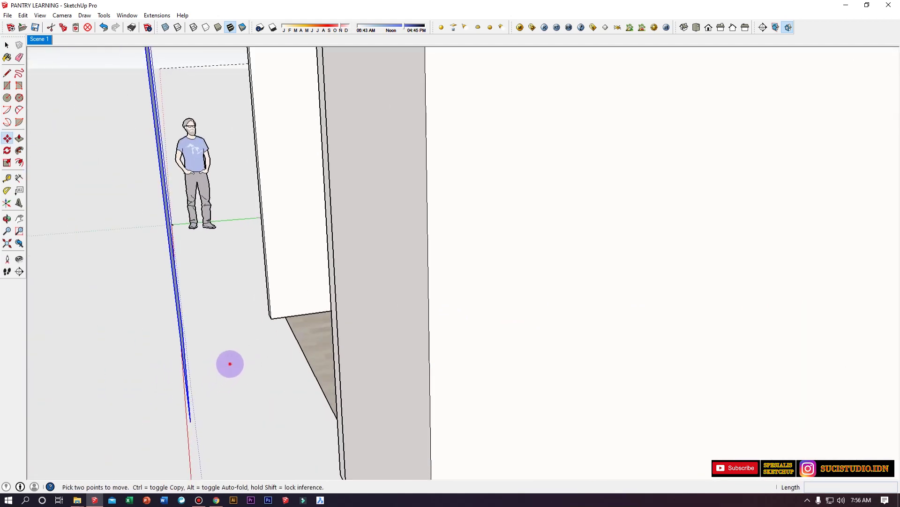
click(230, 364)
click(137, 379)
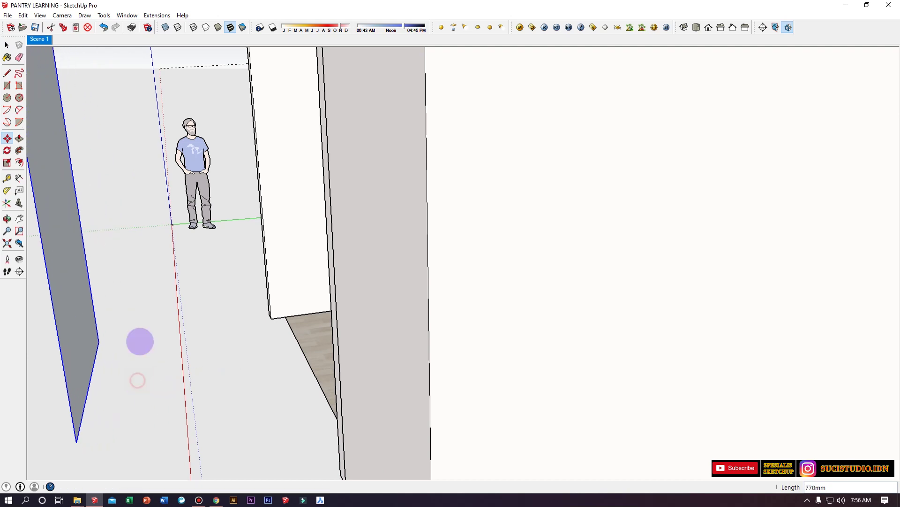
key(space)
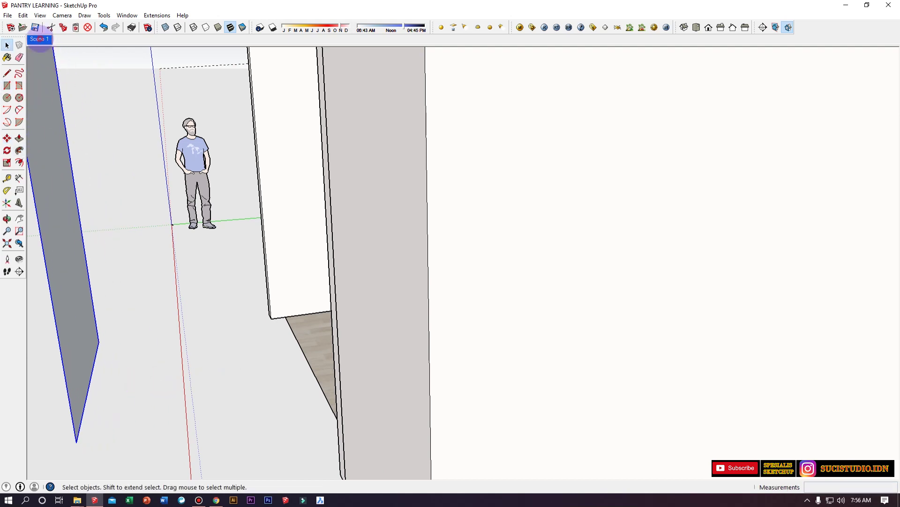
Return to Scene 1, turn on shadows and shift the sun's time of day further into the afternoon.
click(39, 39)
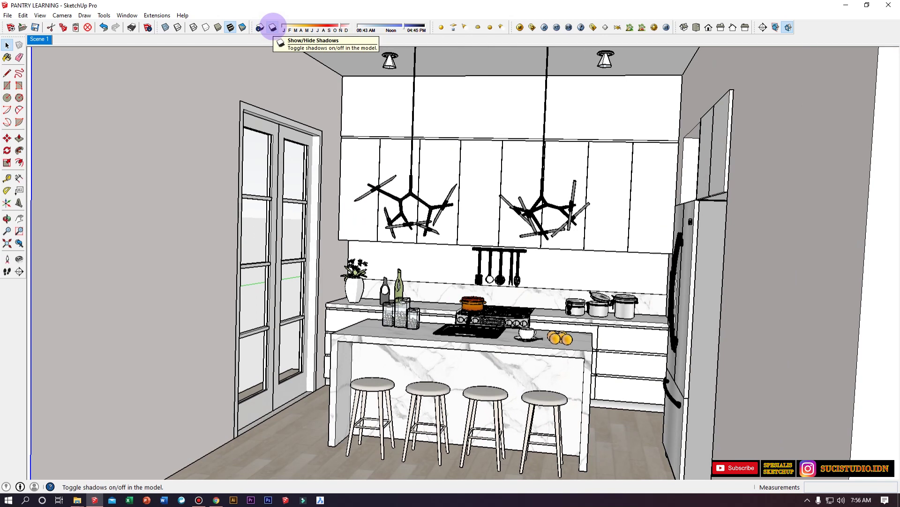
click(272, 27)
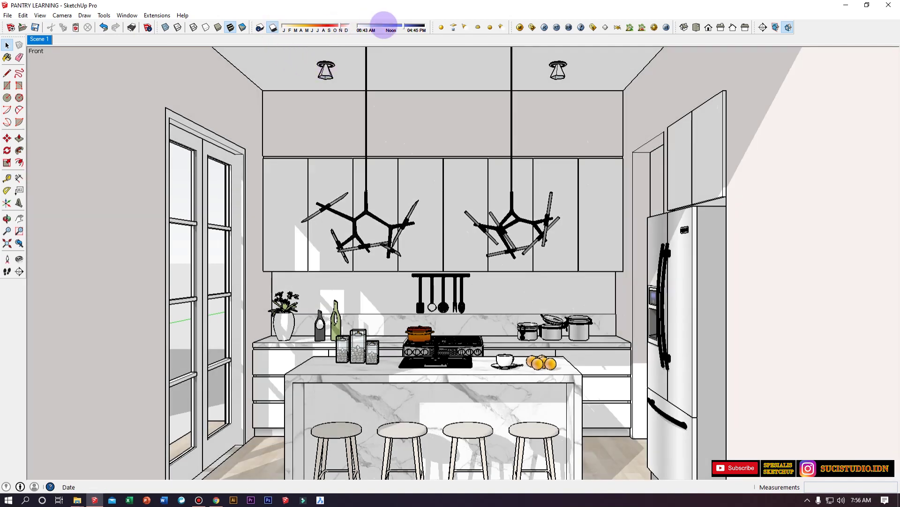
drag(384, 25, 413, 24)
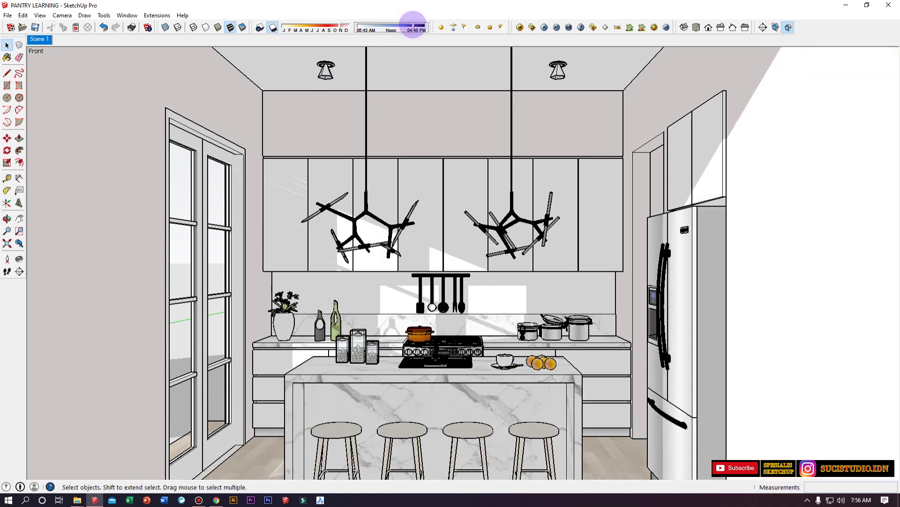
Turn off shadows, open the ceiling group for editing and move its front edge outward beyond the room's open front.
middle_drag(492, 268, 542, 196)
scroll(649, 218, down, 6)
middle_drag(323, 383, 597, 358)
middle_drag(584, 318, 568, 395)
click(529, 242)
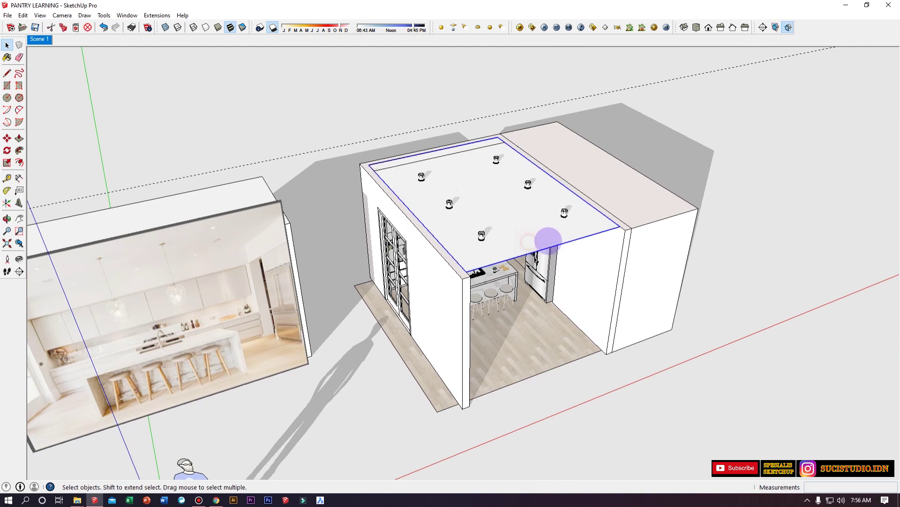
double_click(570, 207)
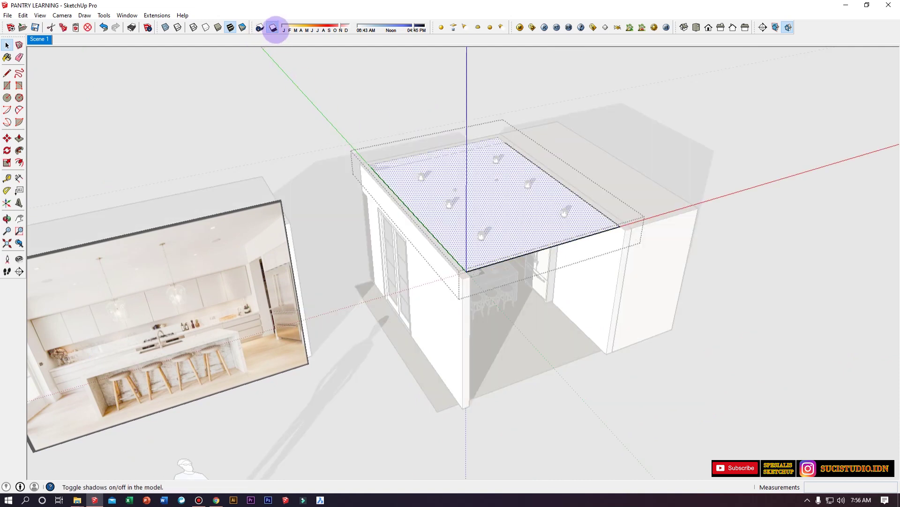
click(273, 27)
key(m)
click(610, 192)
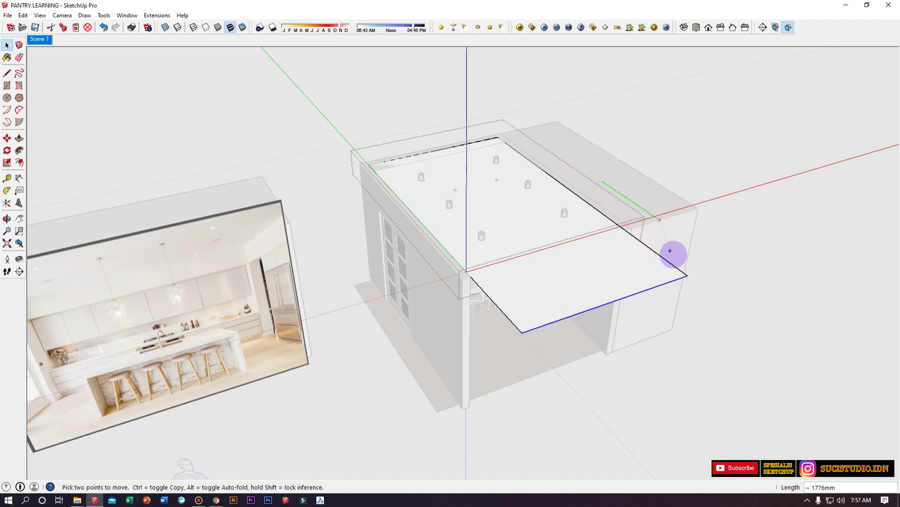
click(777, 322)
key(space)
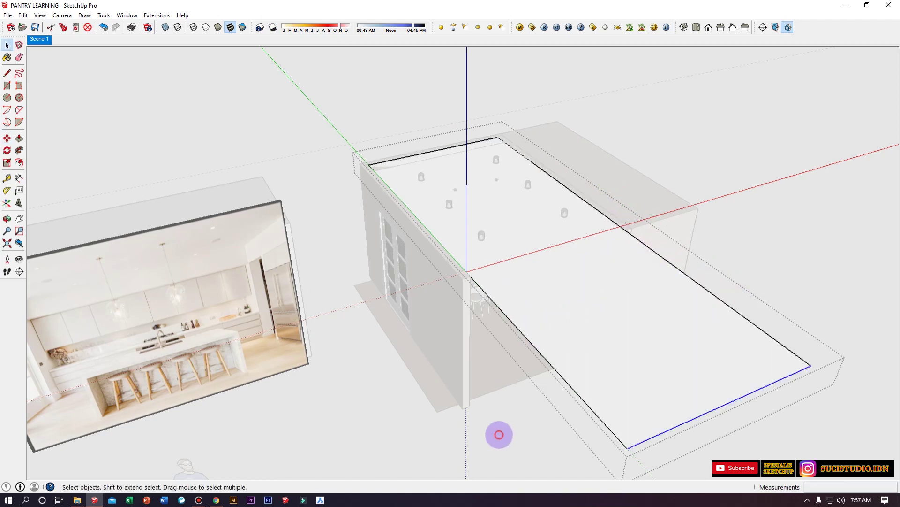
Open the floor group for editing and move its front edge outward to extend the wood floor beneath the lengthened ceiling.
click(498, 434)
middle_drag(471, 388, 500, 382)
double_click(501, 385)
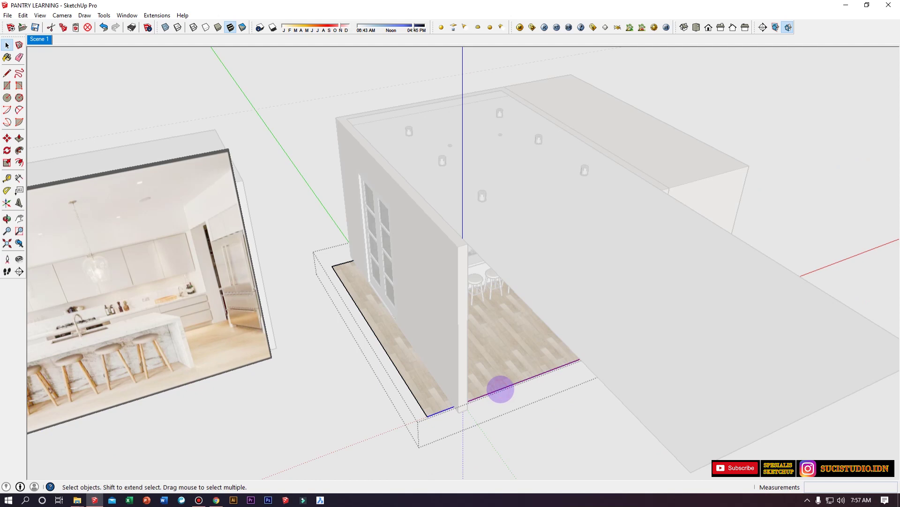
key(m)
scroll(500, 389, up, 3)
click(498, 371)
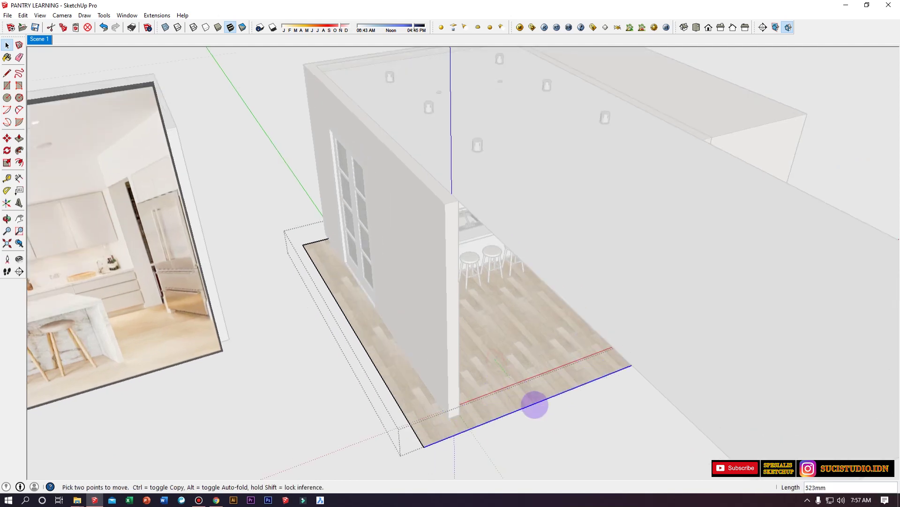
click(593, 454)
key(space)
Push/Pull the end face of the glass-door wall outward to extend the wall along the lengthened floor and ceiling.
click(452, 323)
double_click(452, 323)
key(p)
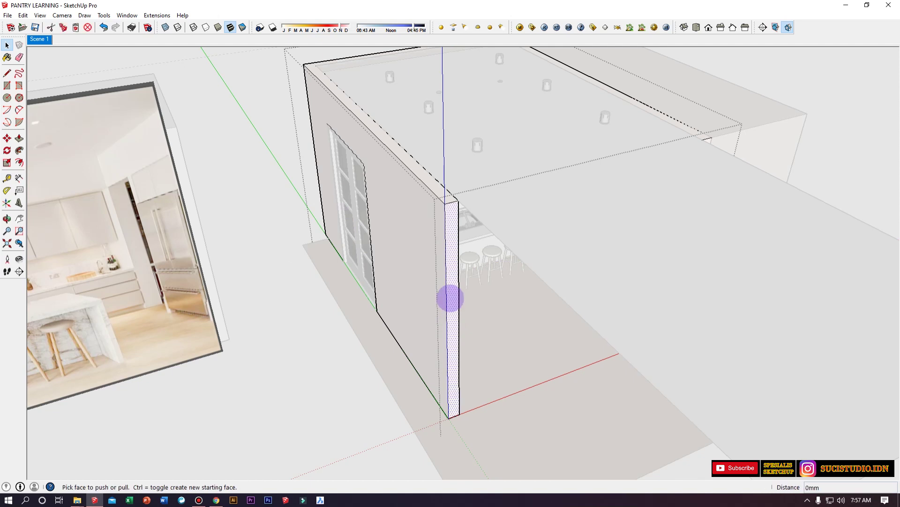
click(450, 297)
scroll(462, 304, down, 2)
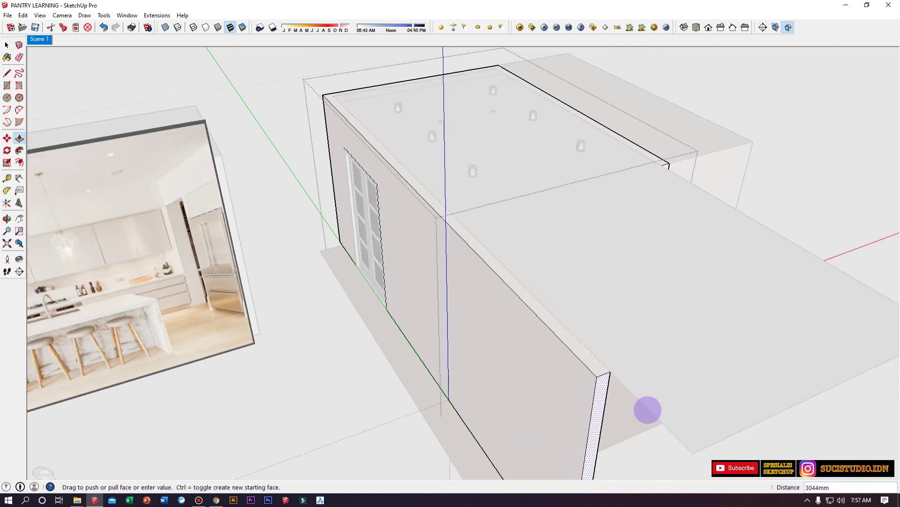
click(662, 452)
key(space)
Push/Pull the fridge-side wall's end face outward about 3073 mm, level with the end of the opposite wall.
middle_drag(657, 454, 319, 305)
scroll(457, 243, up, 4)
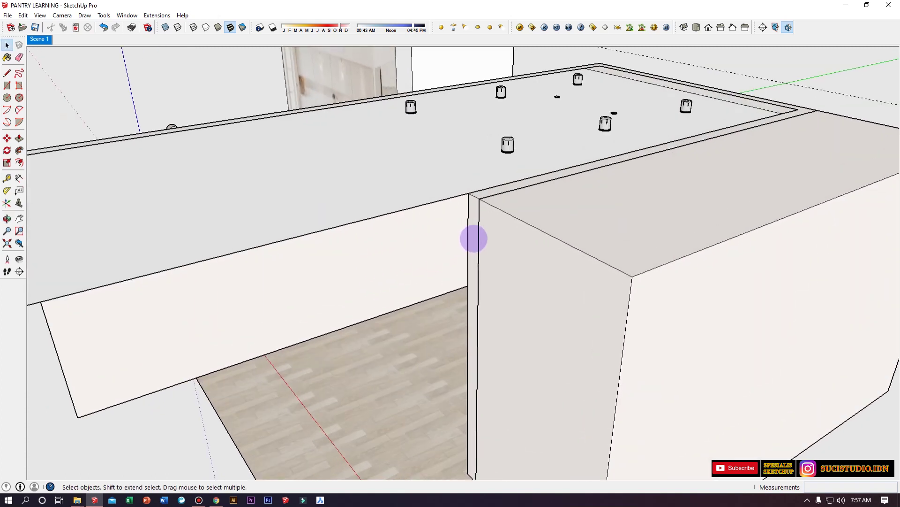
double_click(473, 237)
key(p)
click(475, 230)
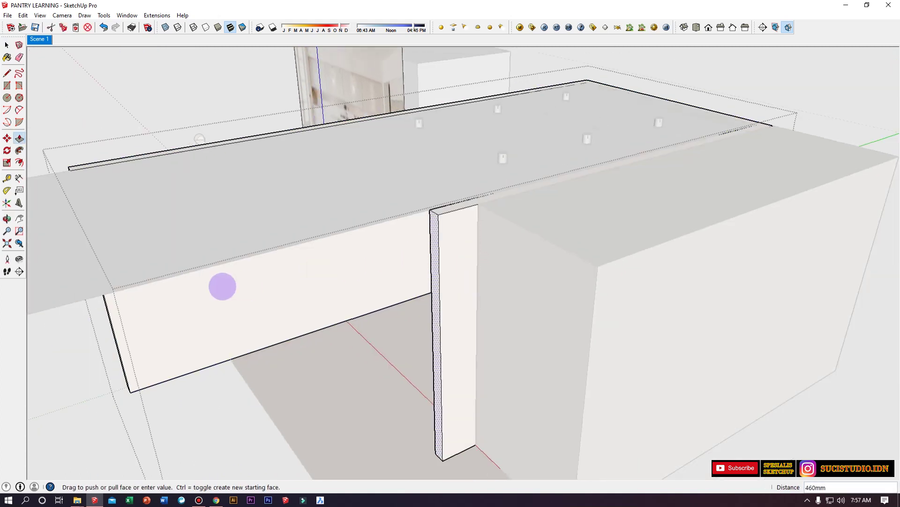
click(73, 168)
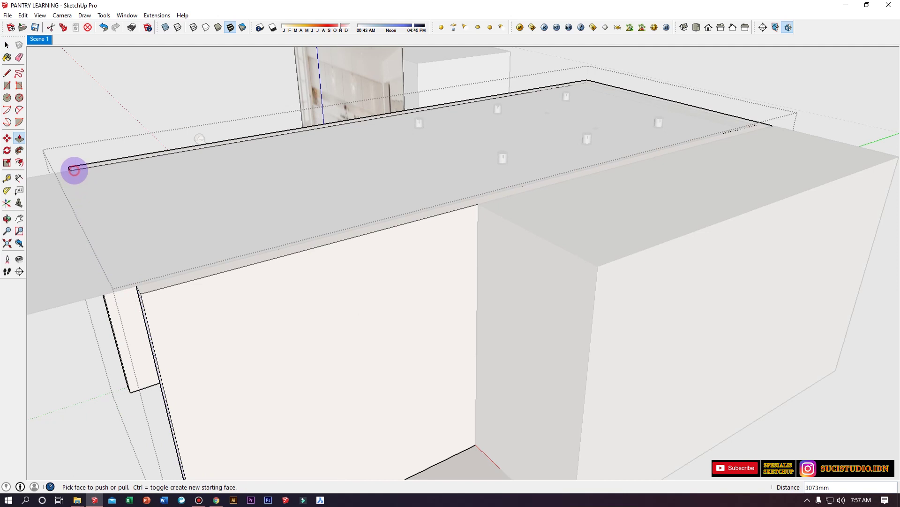
key(space)
click(112, 124)
Return to Scene 1, turn on shadows and shift the sun's time of day slightly later in the afternoon.
middle_drag(123, 163, 373, 166)
scroll(56, 79, up, 10)
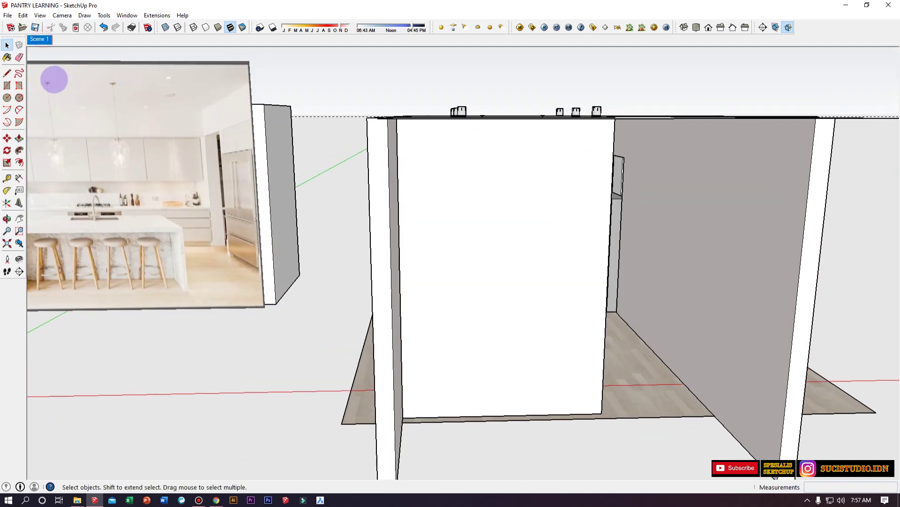
key(f)
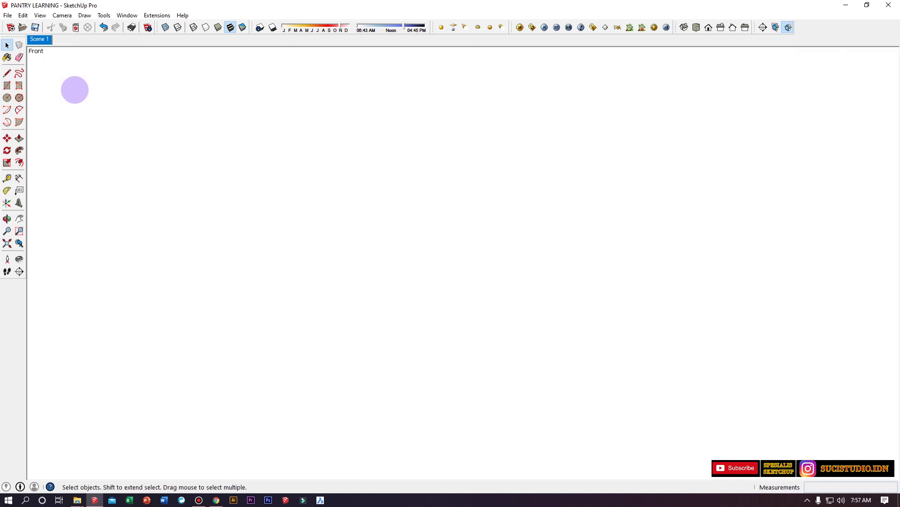
key(Delete)
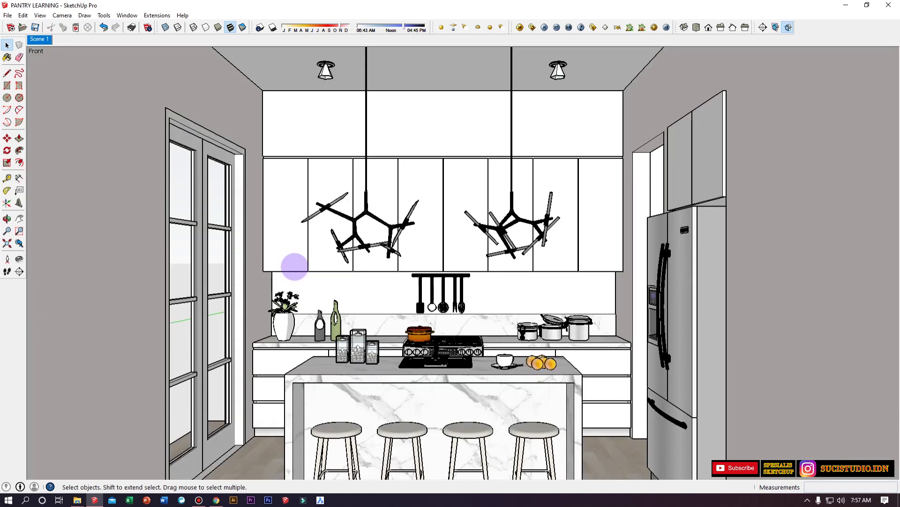
click(273, 28)
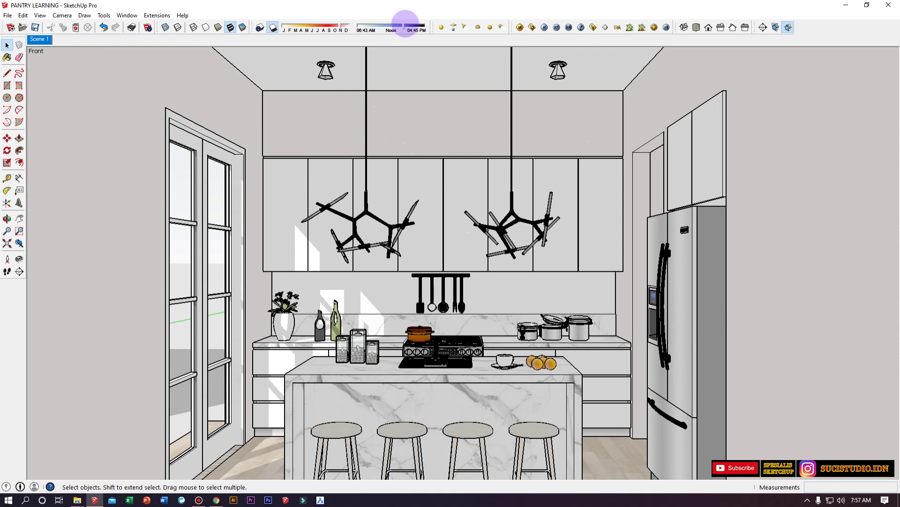
drag(407, 23, 412, 27)
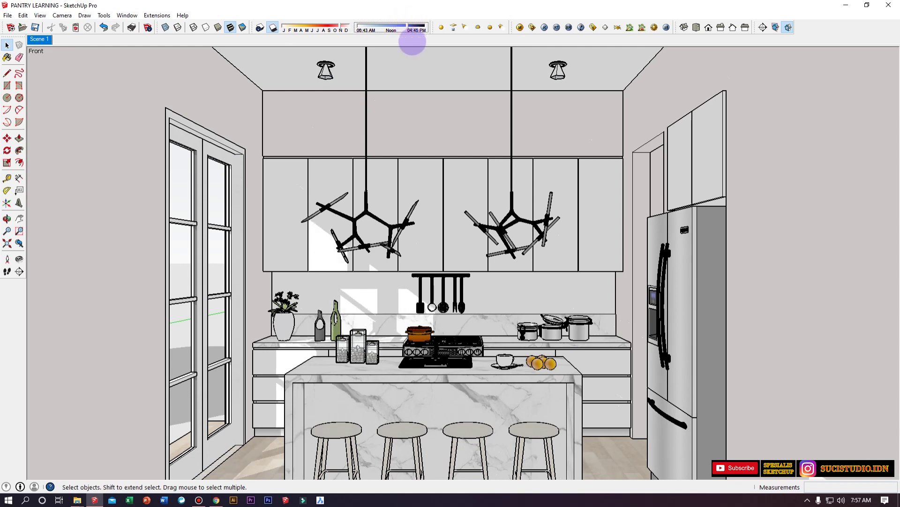
Update Scene 1 with the new sun time, turn off shadows and update the scene again.
right_click(37, 40)
click(69, 78)
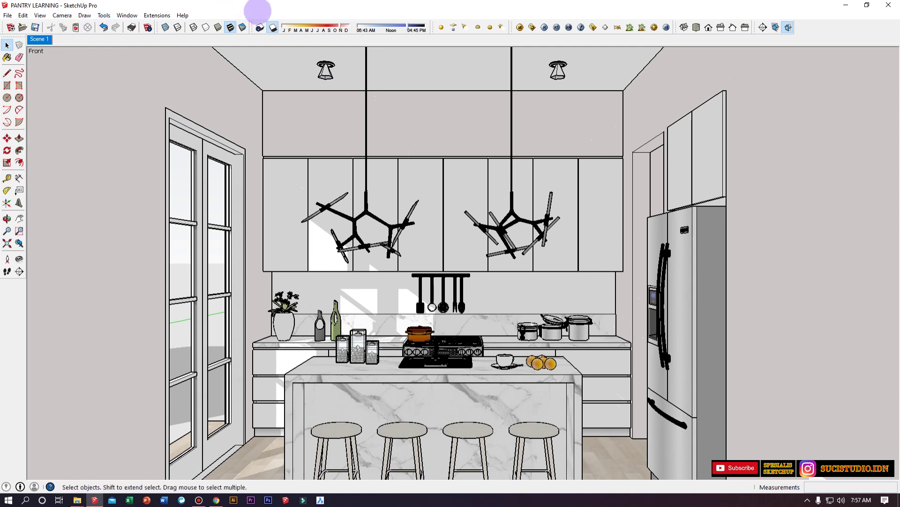
click(272, 27)
right_click(38, 40)
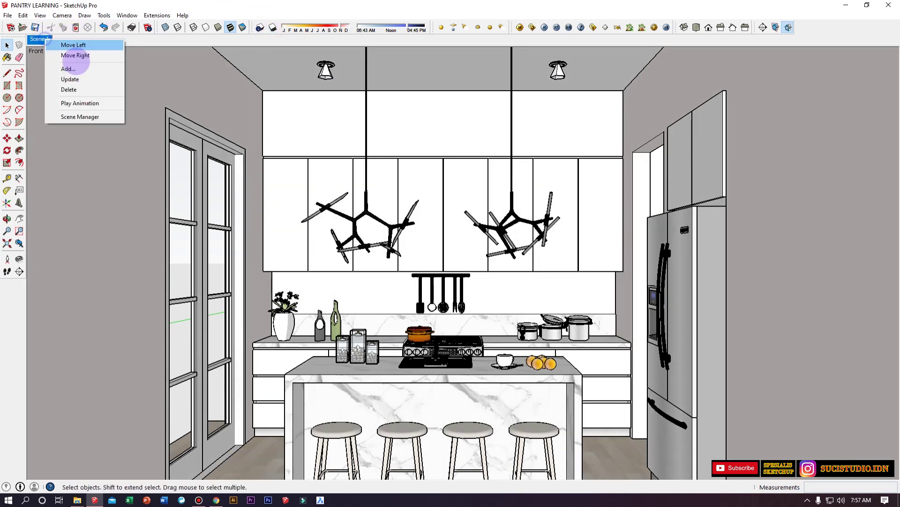
click(75, 80)
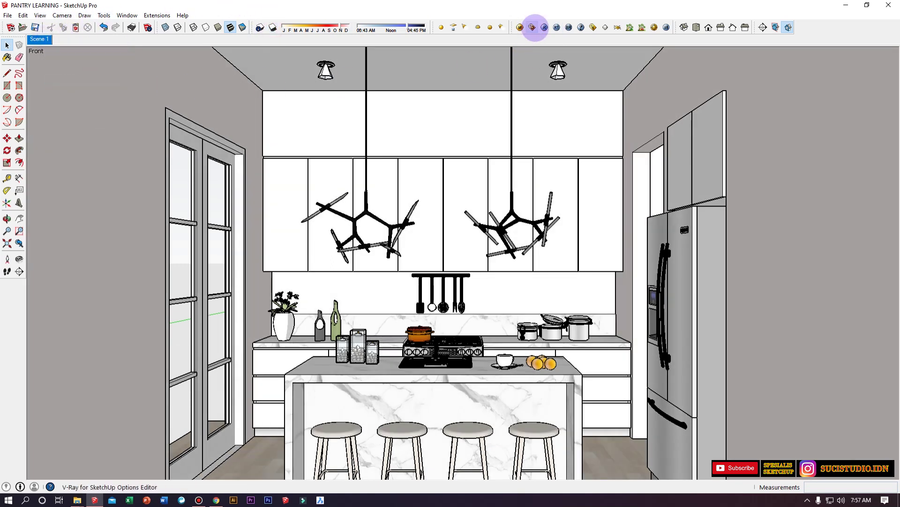
Load the "interior siang saddow" options file into the V-Ray option editor.
click(533, 27)
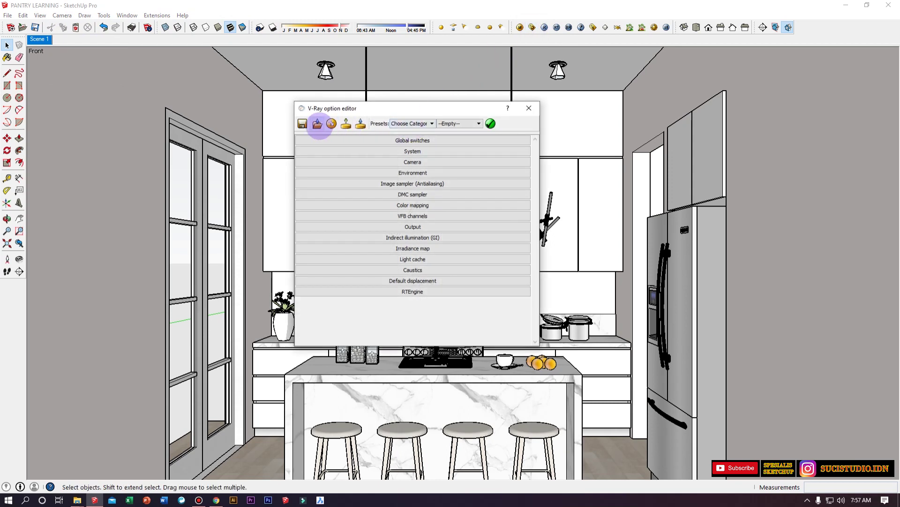
click(317, 124)
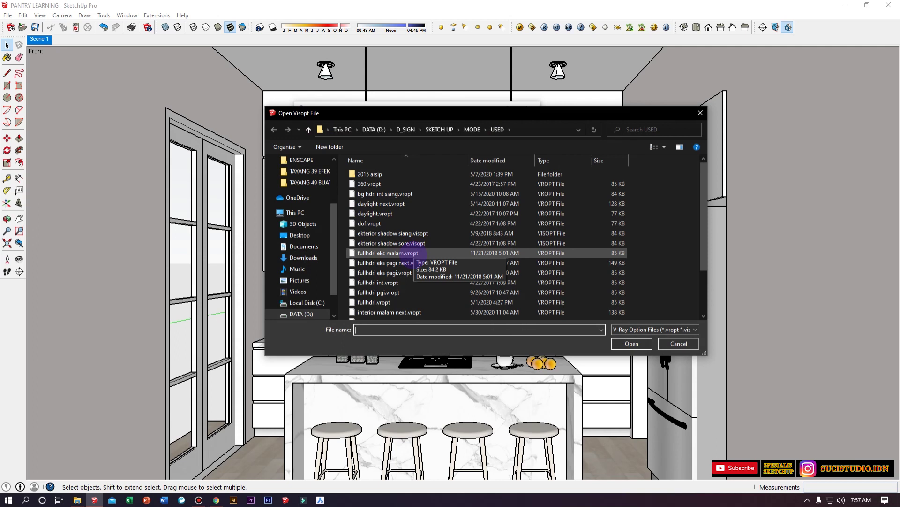
scroll(413, 254, down, 1)
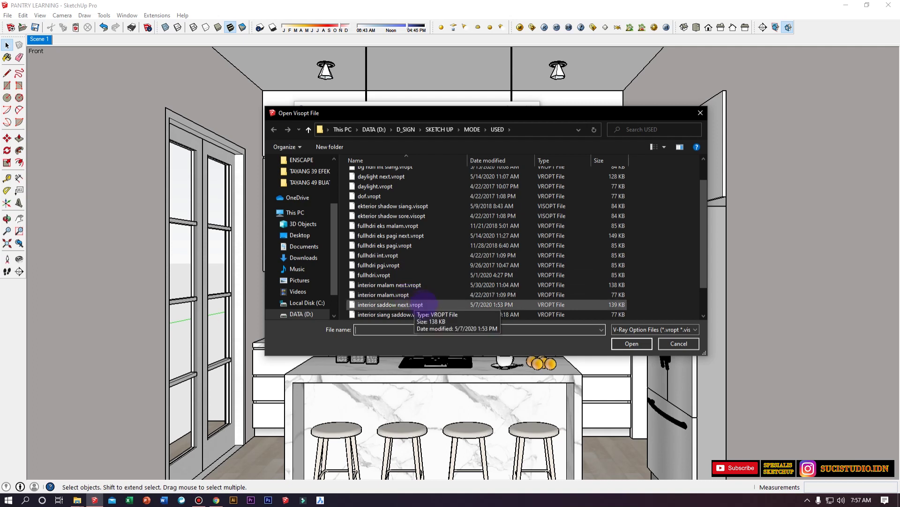
double_click(410, 314)
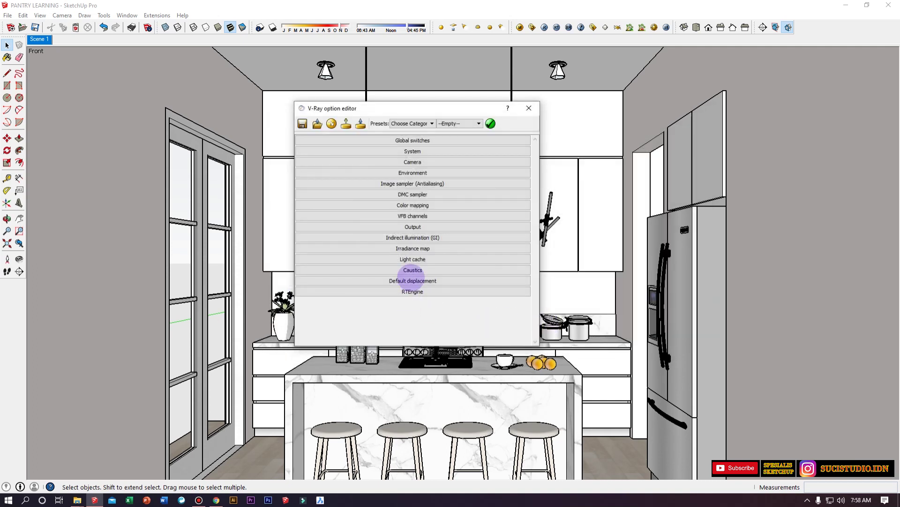
Set the V-Ray render output size to 1200 wide by 850 high.
click(432, 225)
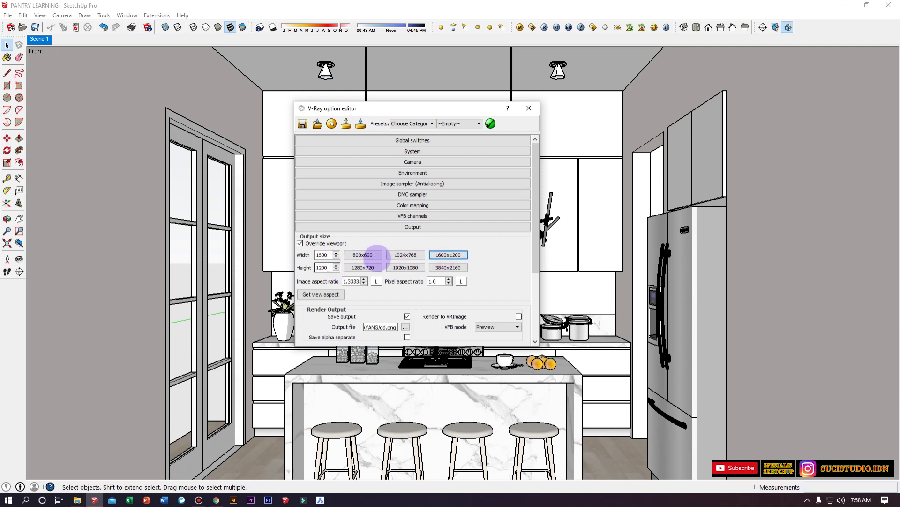
click(410, 254)
double_click(322, 268)
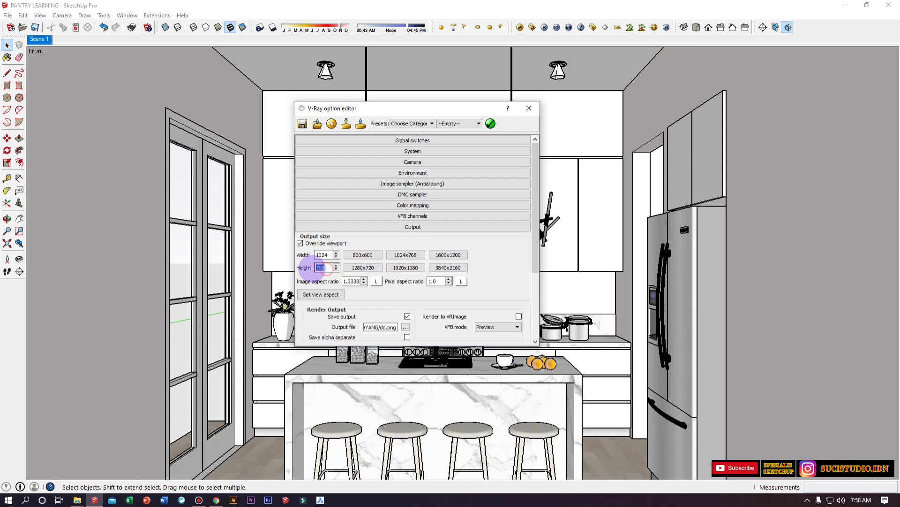
drag(332, 255, 300, 256)
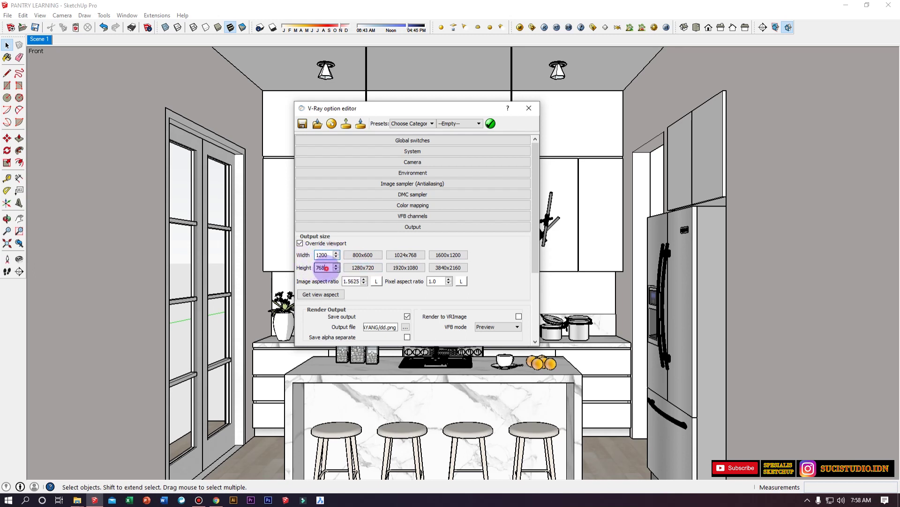
drag(331, 267, 295, 265)
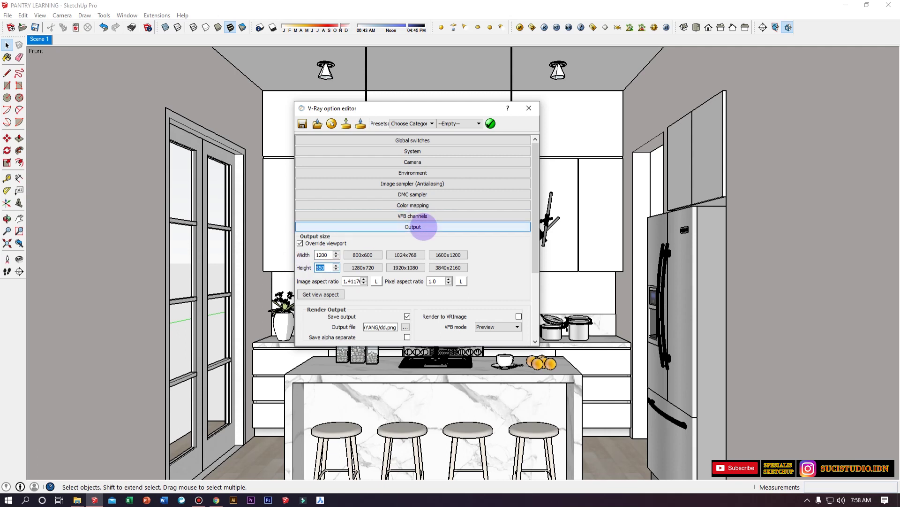
click(422, 226)
Set the dynamic memory limit to 20000 in the V-Ray system settings.
click(426, 151)
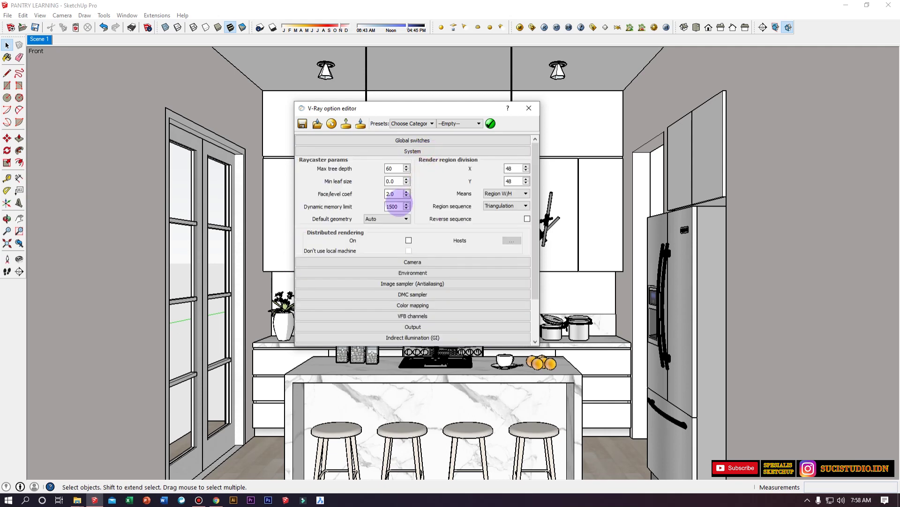
text(200)
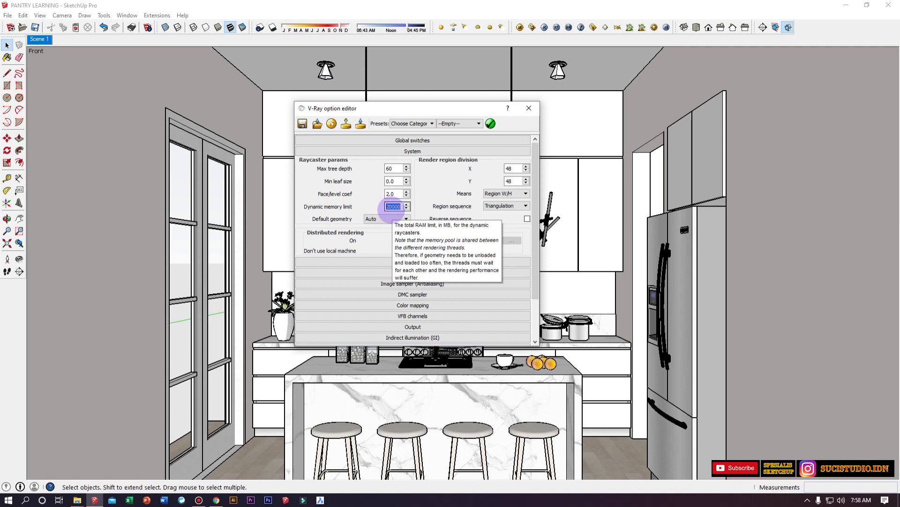
click(474, 151)
click(443, 292)
click(442, 291)
click(442, 291)
click(443, 291)
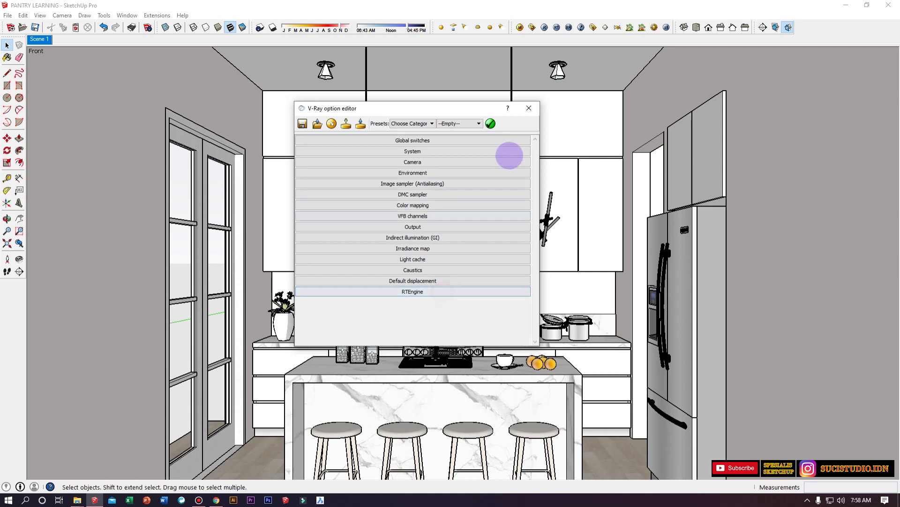
Close the V-Ray options, render the scene and mark a render region around the ceiling downlights.
click(529, 108)
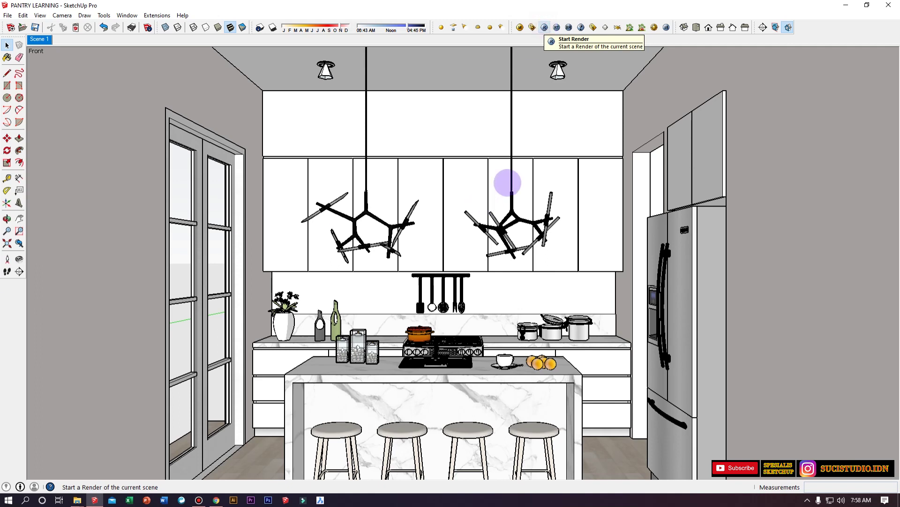
click(544, 27)
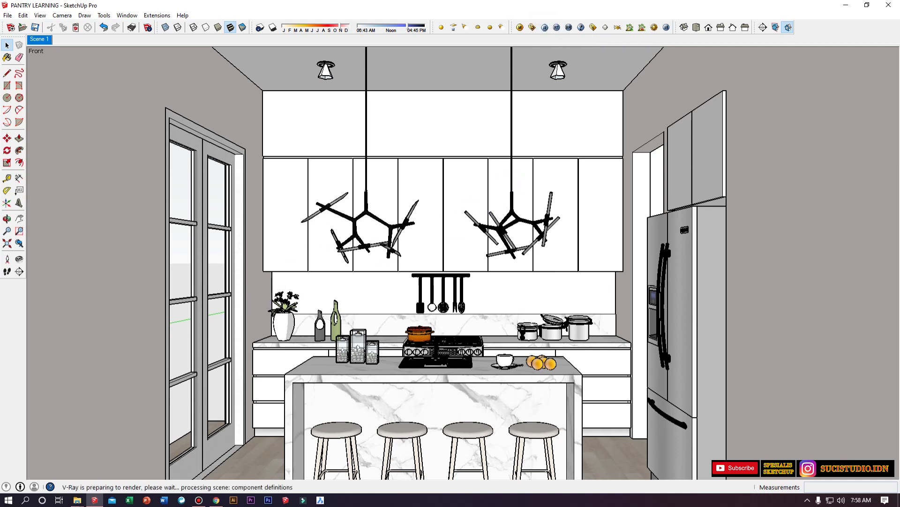
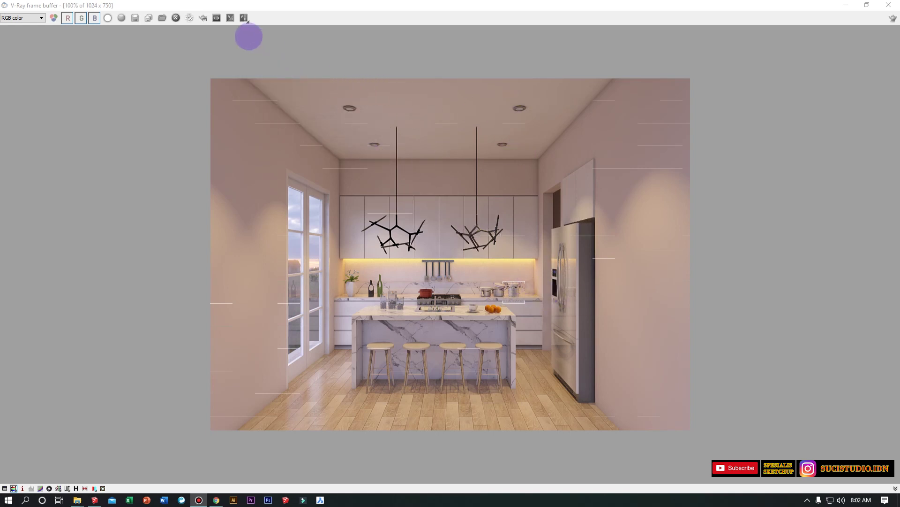
click(203, 17)
drag(339, 87, 530, 164)
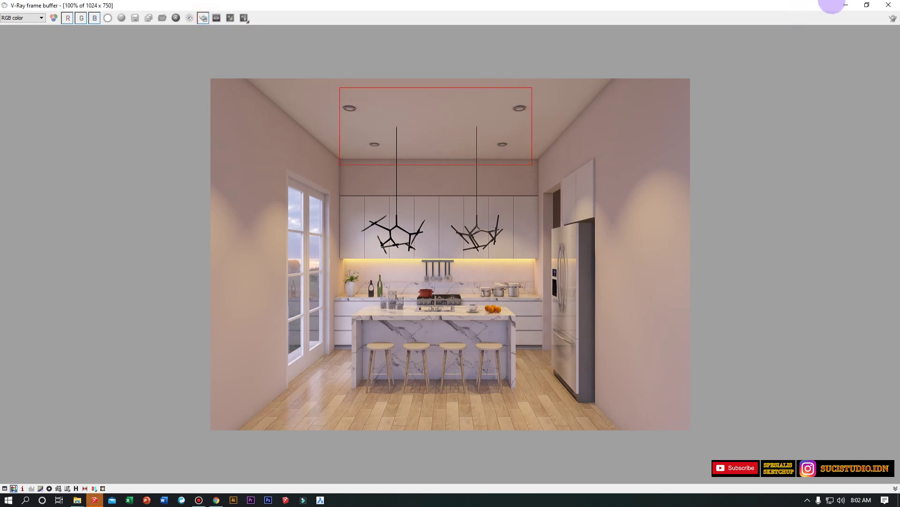
Sample the material of the lamp face inside the ceiling downlight with the Paint Bucket's eyedropper.
click(845, 4)
scroll(580, 70, up, 6)
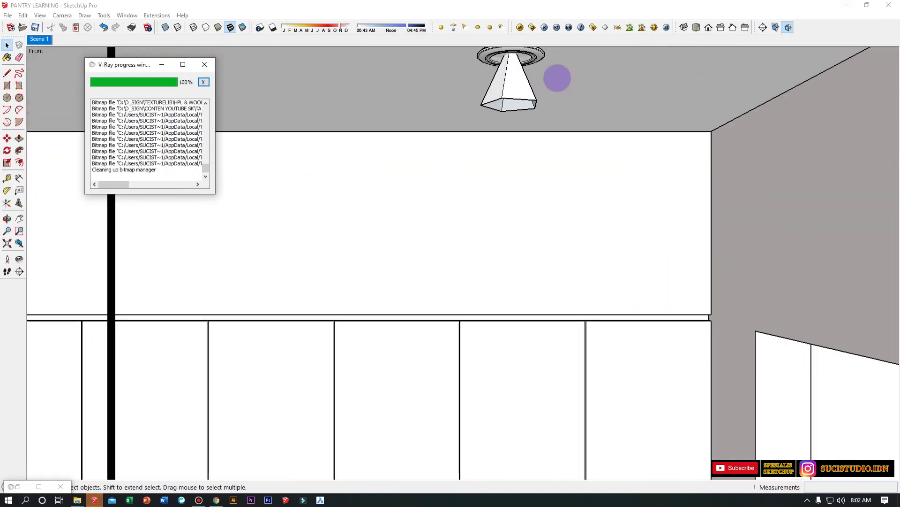
scroll(558, 77, up, 2)
click(469, 118)
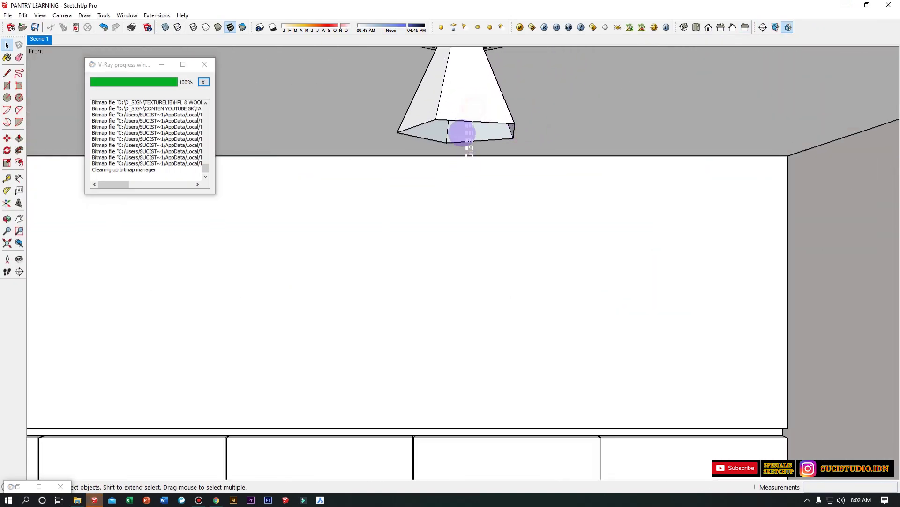
shift+middle_drag(460, 133, 443, 205)
scroll(462, 115, up, 5)
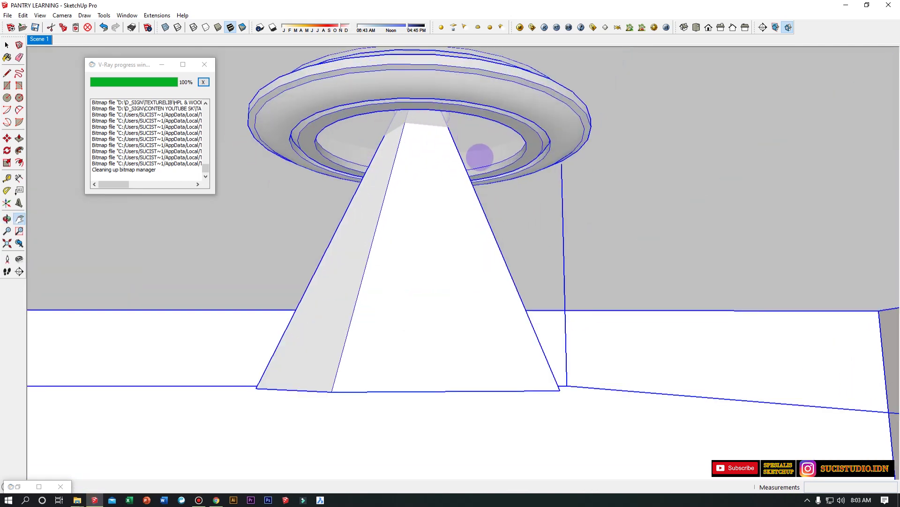
middle_drag(480, 157, 475, 148)
key(b)
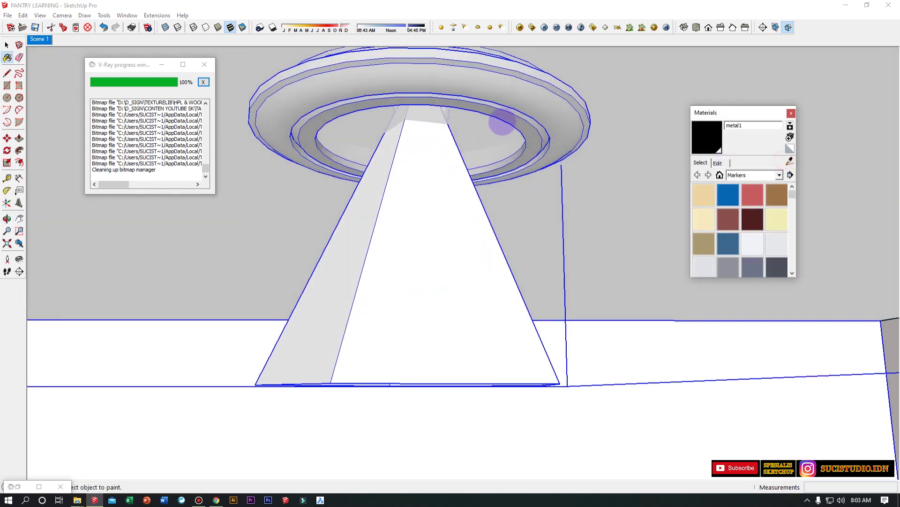
click(790, 161)
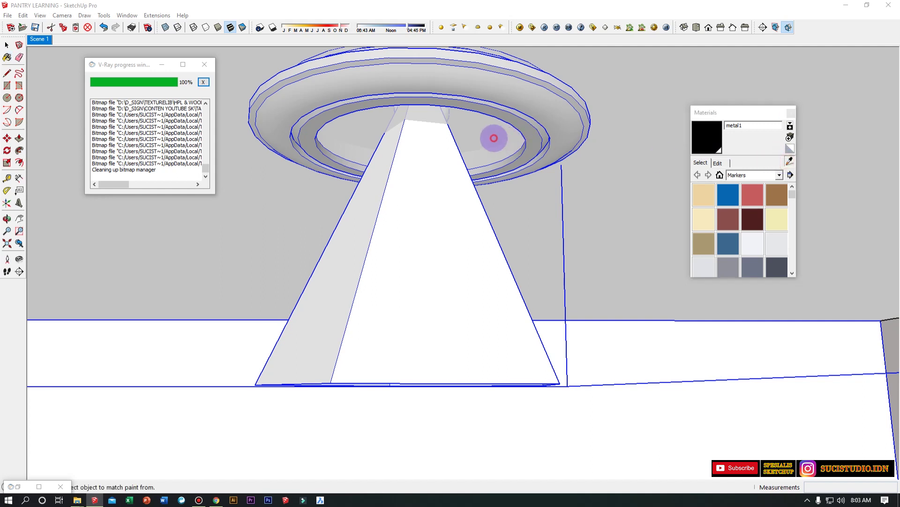
click(491, 133)
Add an emissive layer to the [Color_000]1 material in the V-Ray material editor and set its multiplier to 100.
click(520, 28)
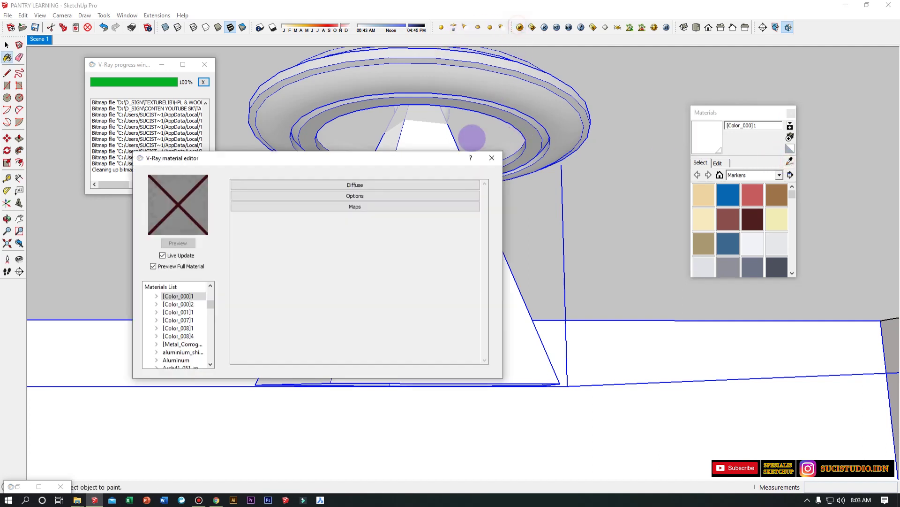
right_click(192, 296)
mouse_move(288, 297)
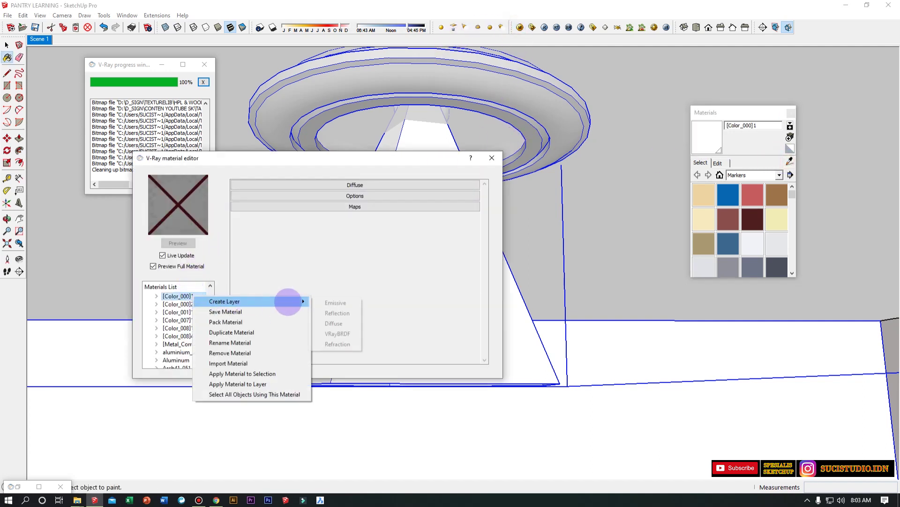
click(340, 303)
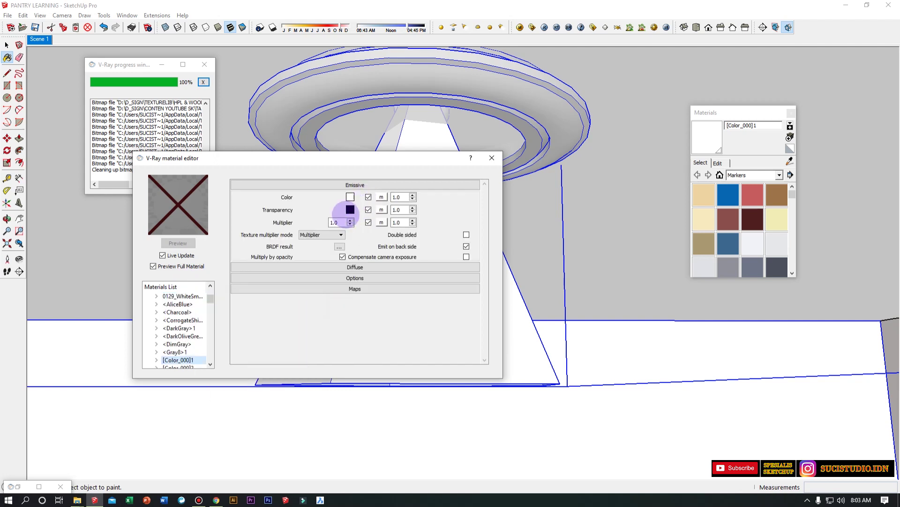
drag(341, 222, 322, 220)
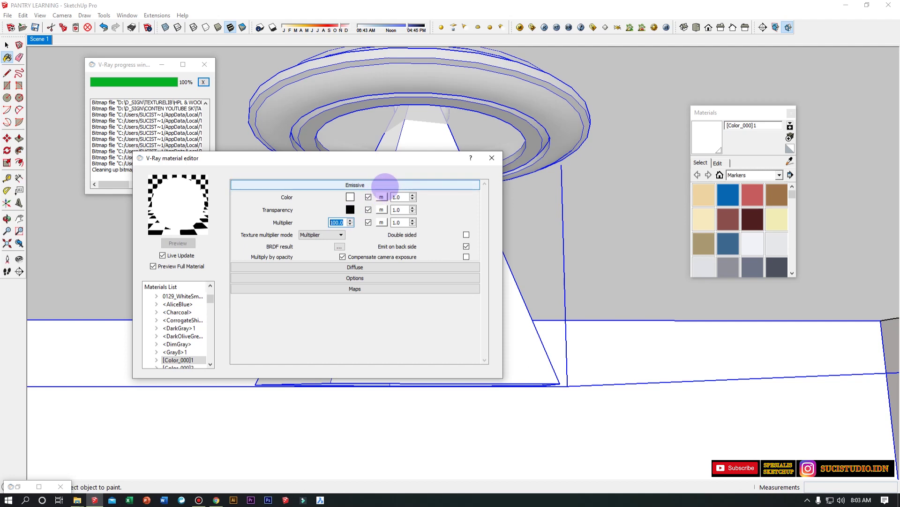
click(491, 158)
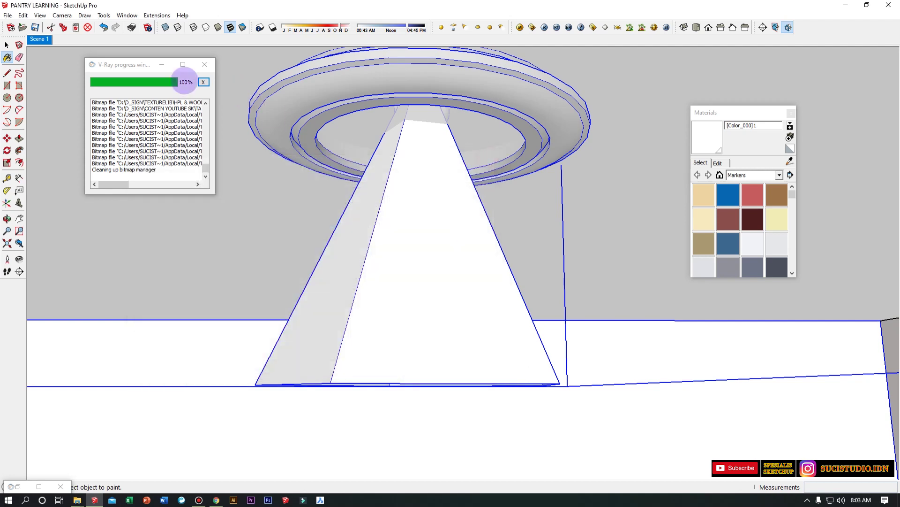
Return to the Scene 1 view and re-render the marked region around the ceiling downlights.
click(39, 39)
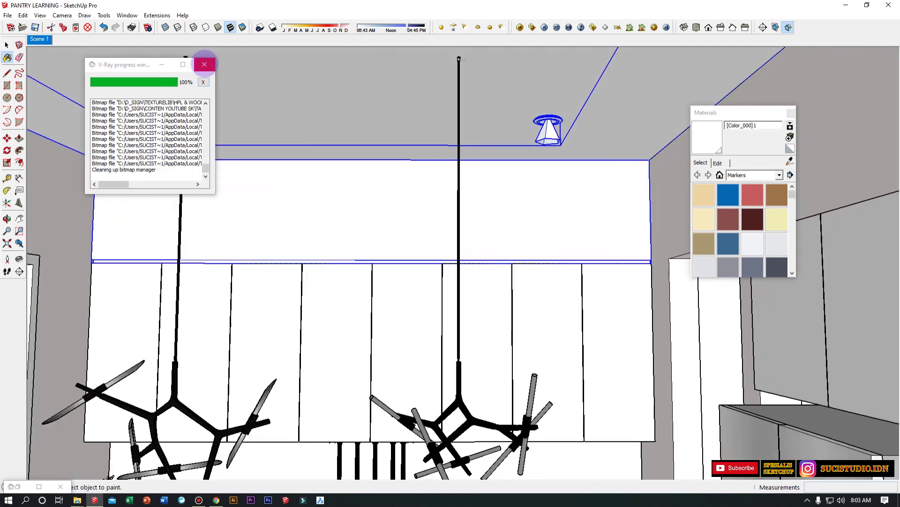
click(204, 63)
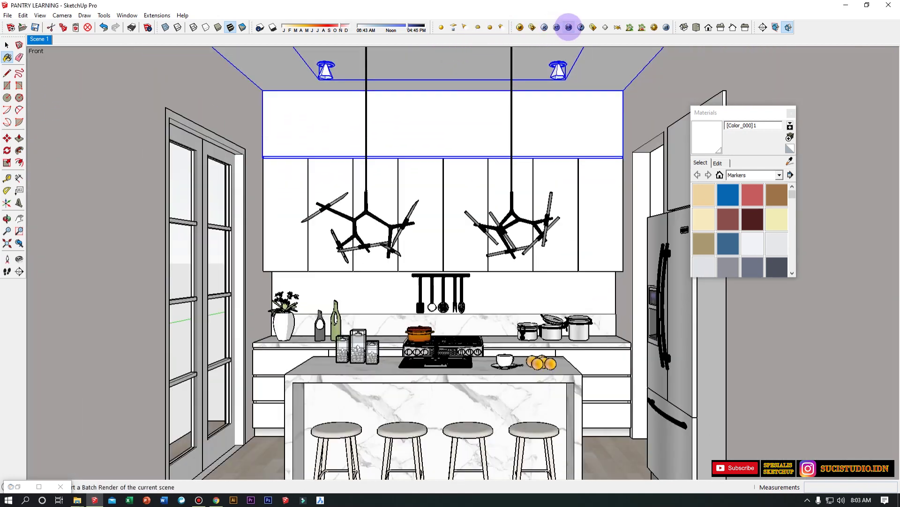
click(593, 27)
click(792, 113)
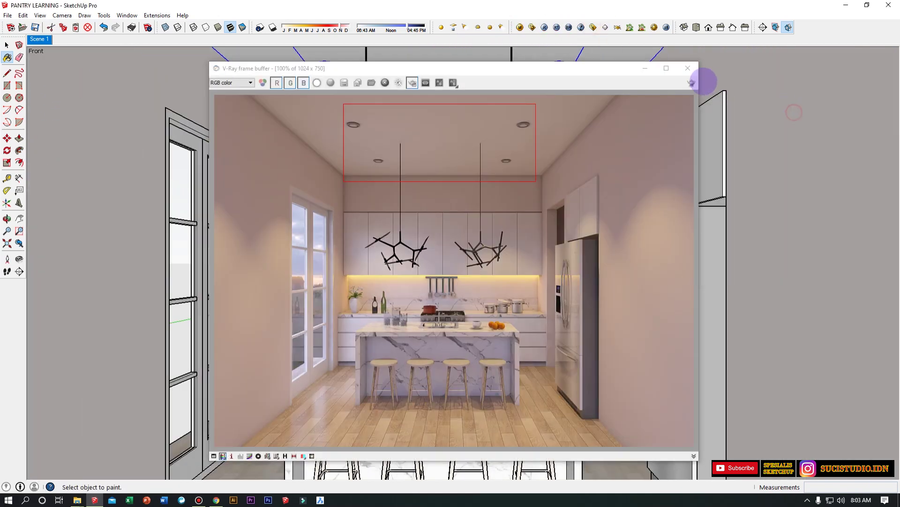
click(667, 68)
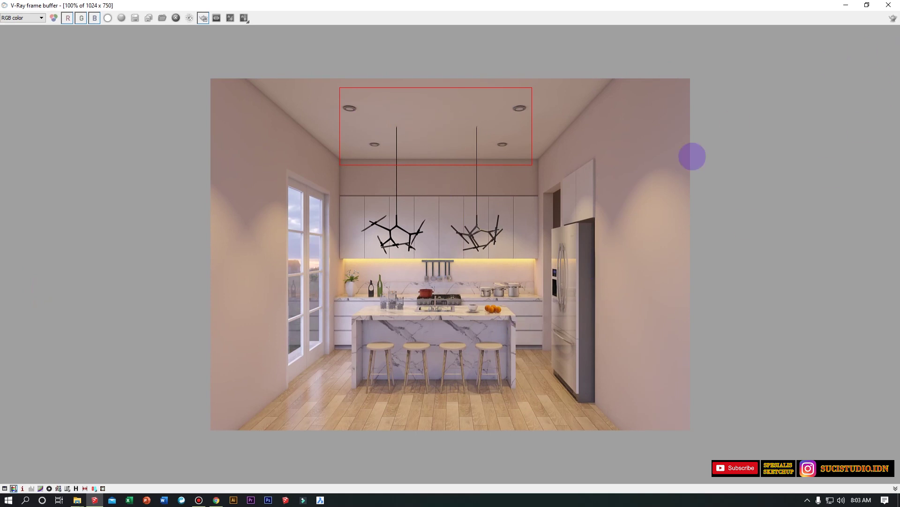
click(893, 17)
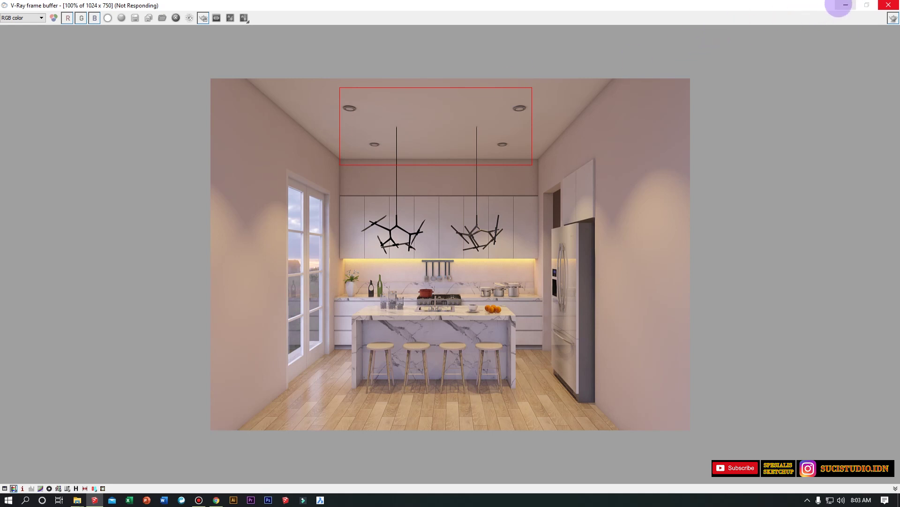
Turn off the render region in the V-Ray frame buffer and inspect the rendered downlights at full window size.
click(842, 6)
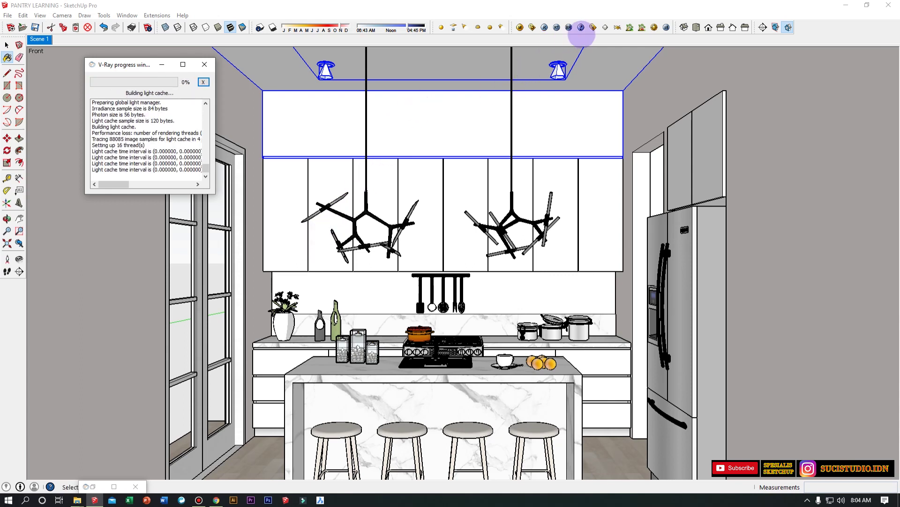
click(594, 26)
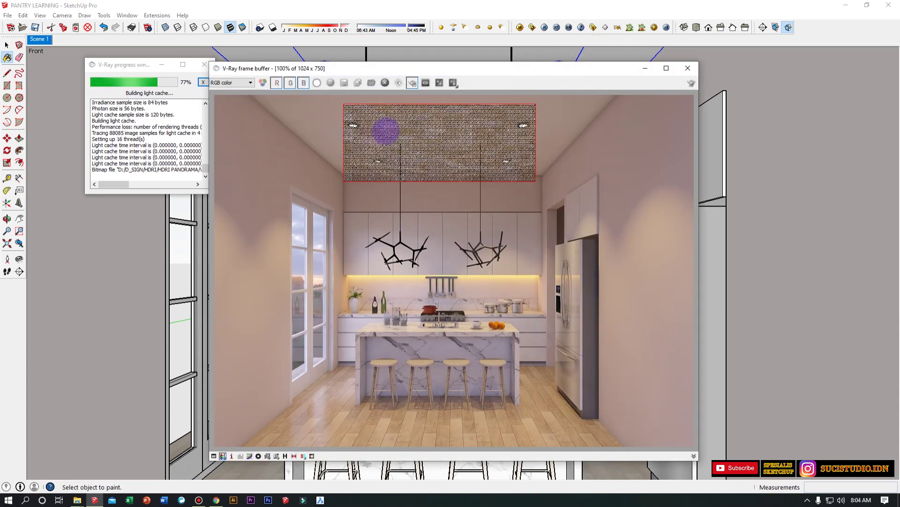
click(412, 82)
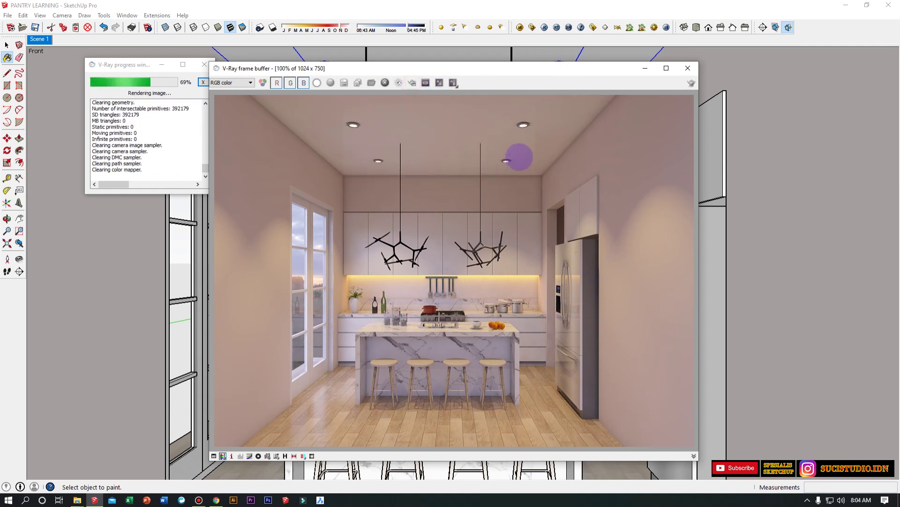
scroll(515, 178, down, 1)
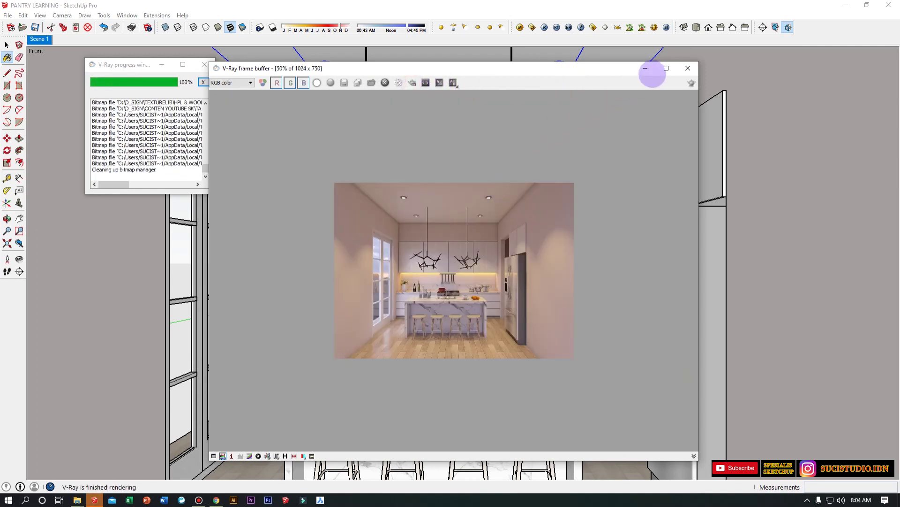
click(666, 69)
scroll(410, 136, up, 1)
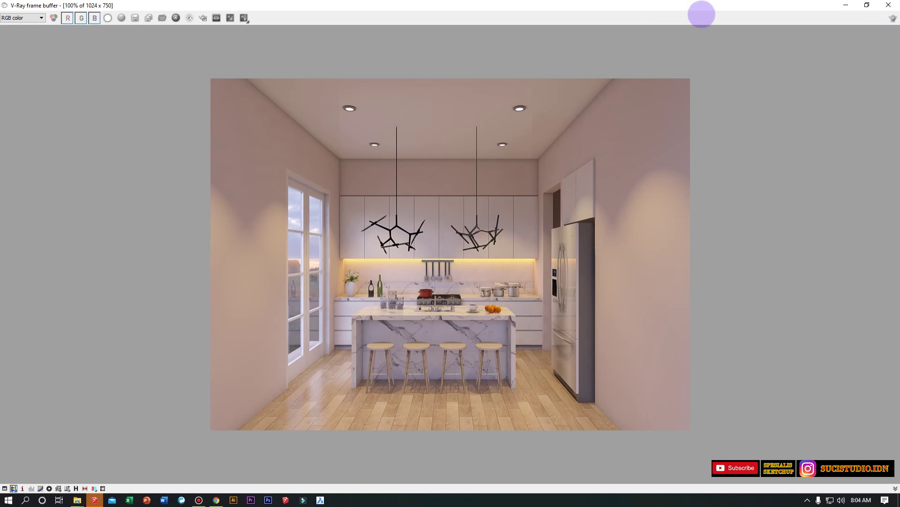
Set the V-Ray render output size to 1600x1200 in the option editor.
click(841, 5)
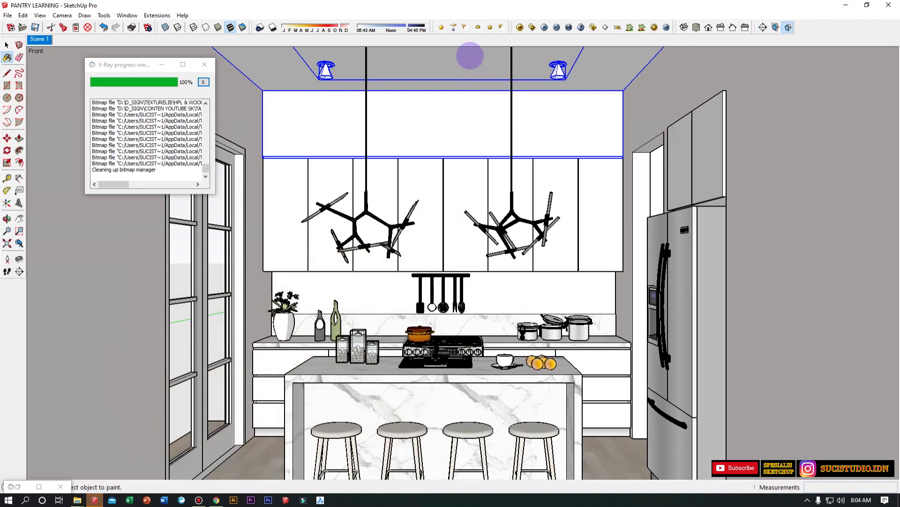
click(532, 27)
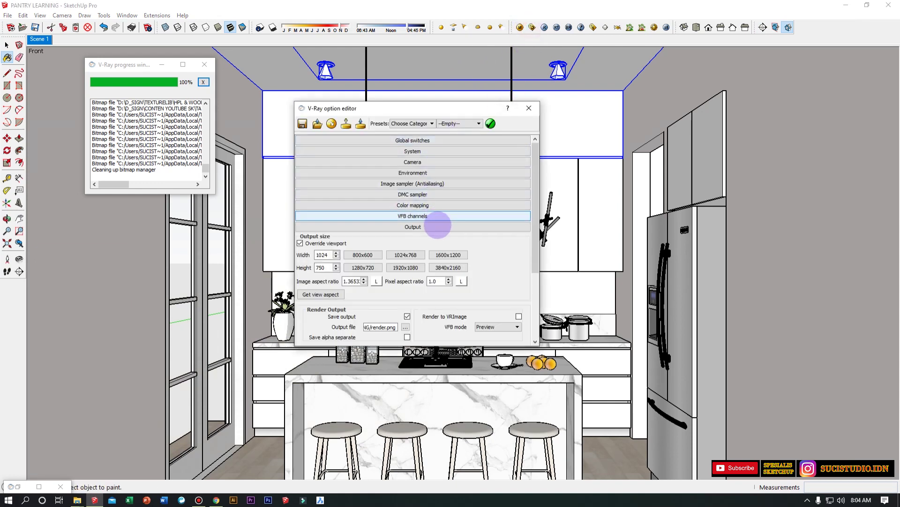
click(429, 227)
click(431, 223)
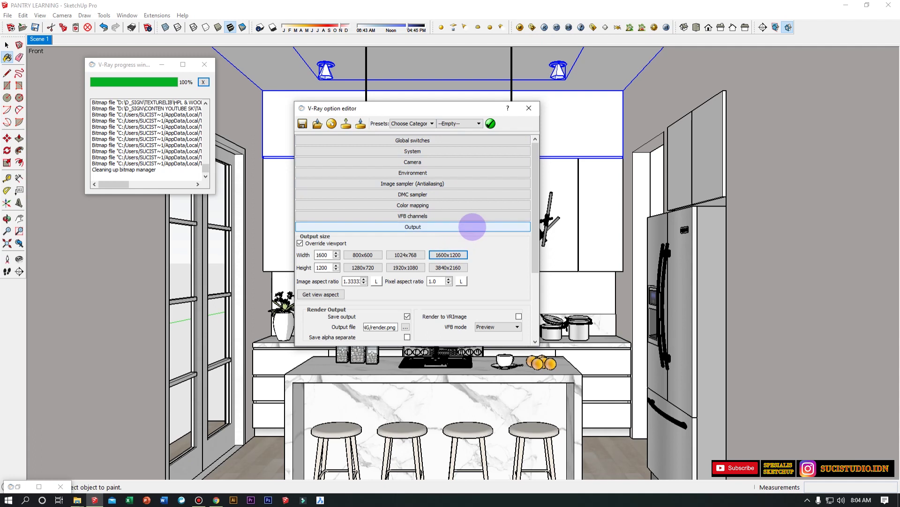
click(466, 226)
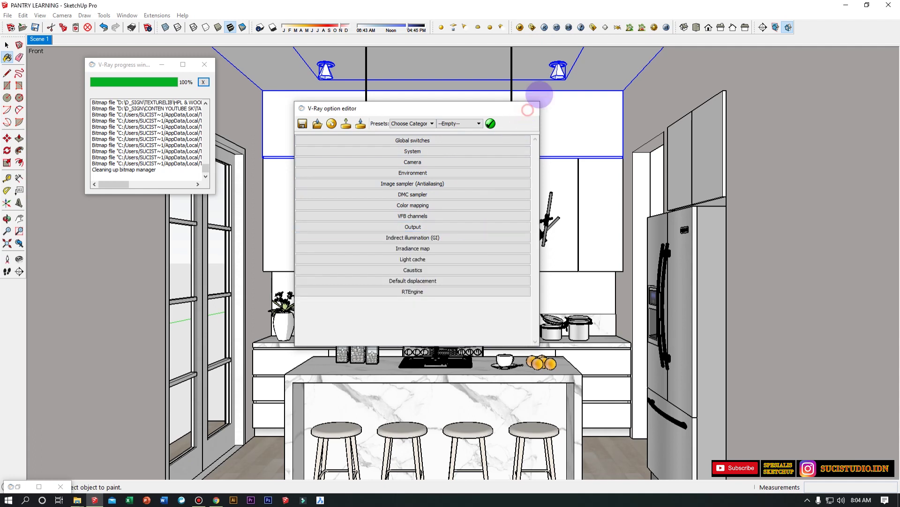
click(528, 108)
Review the current render and set the GI skylight intensity to 18 in the V-Ray environment options.
click(594, 27)
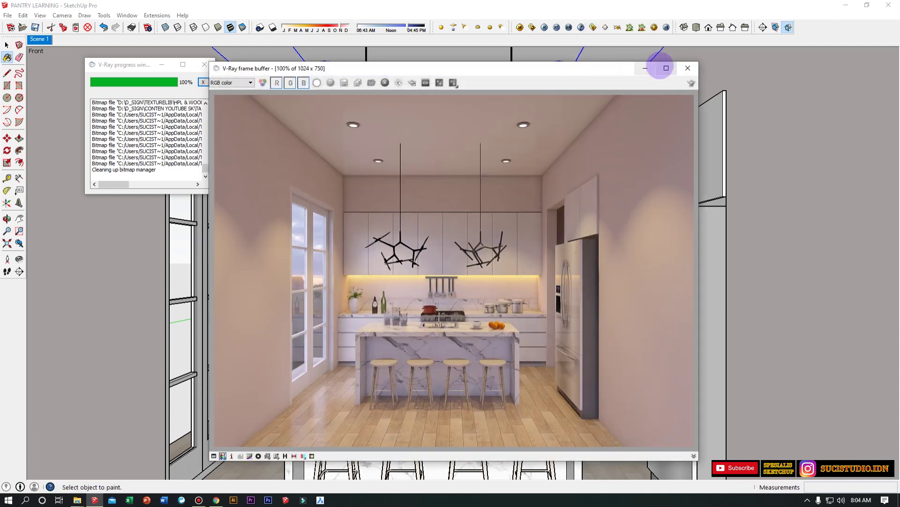
click(665, 68)
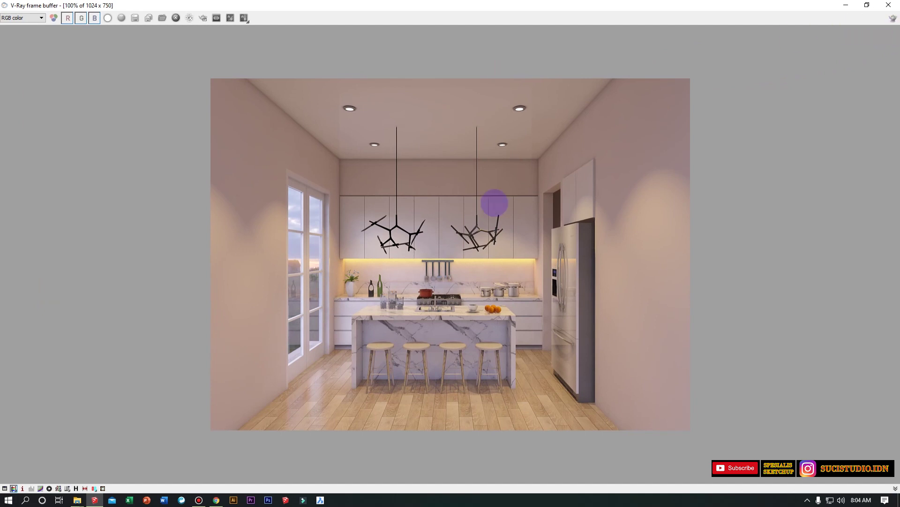
click(842, 5)
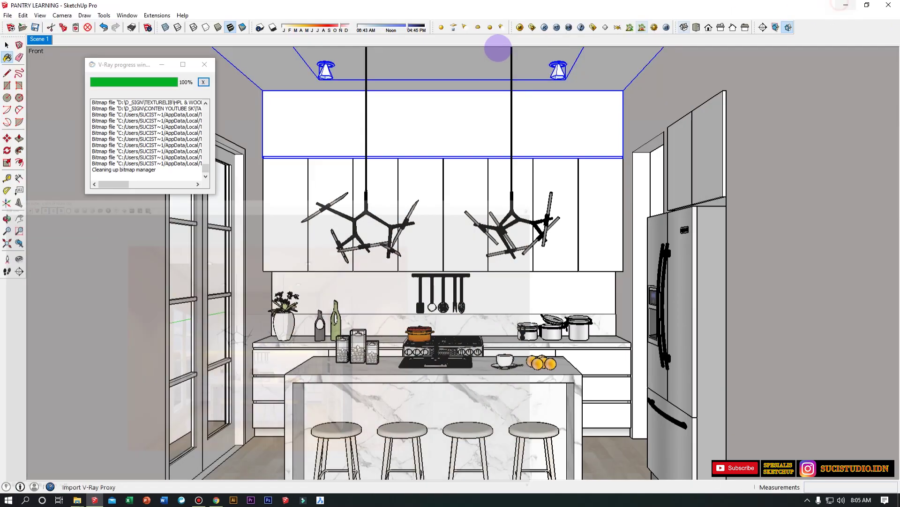
click(533, 27)
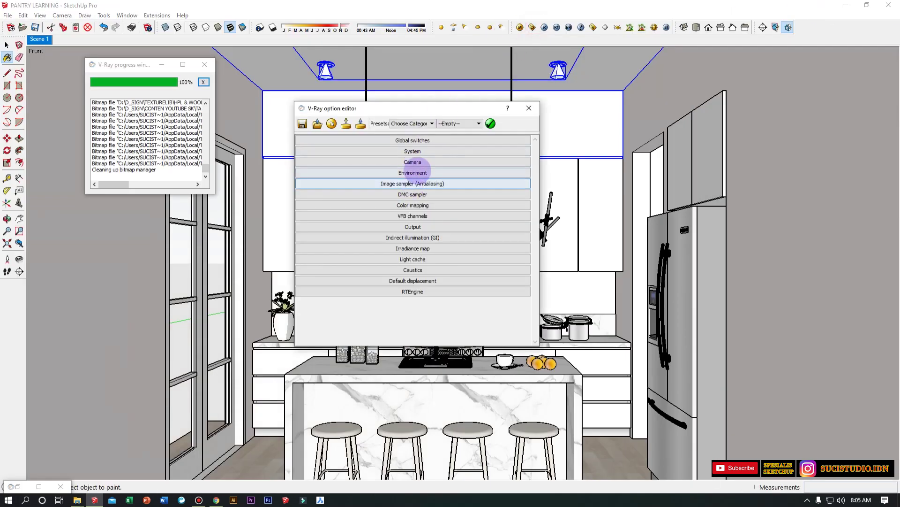
click(412, 173)
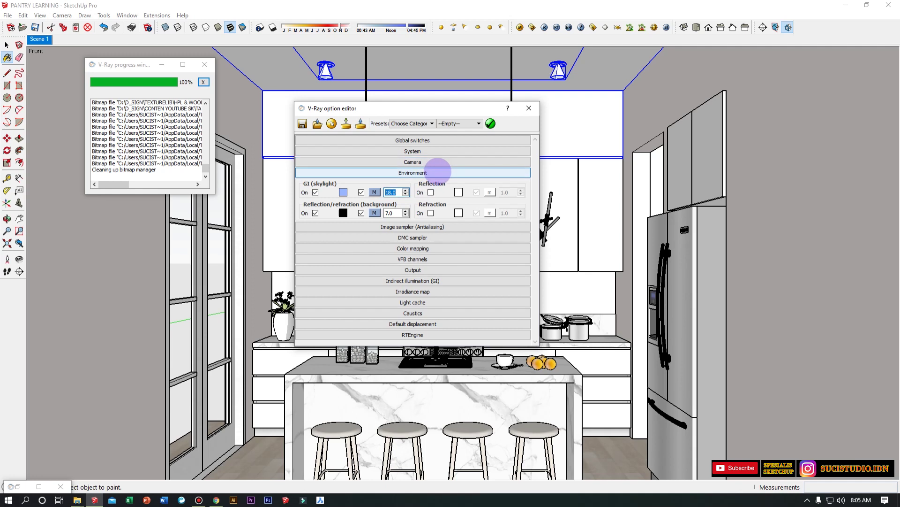
click(438, 173)
click(528, 109)
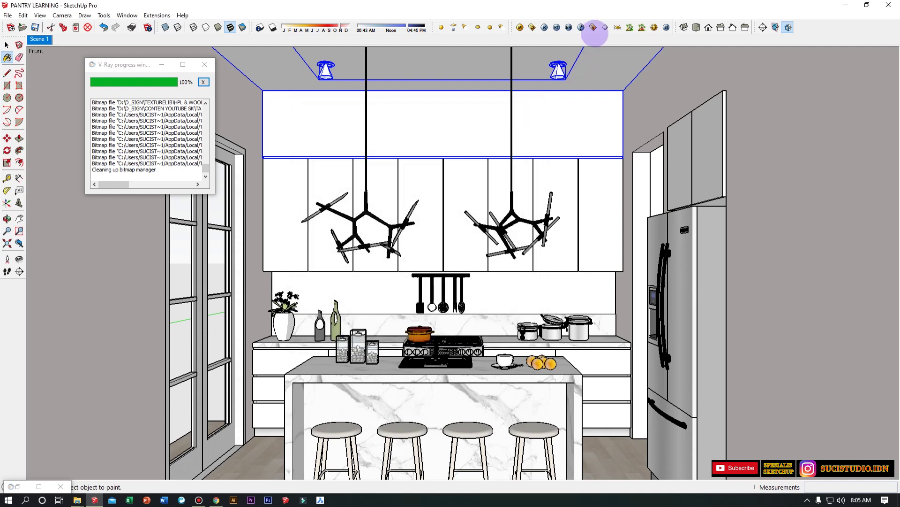
Render the full scene at the new output size and watch its progress in the maximized frame buffer.
click(594, 27)
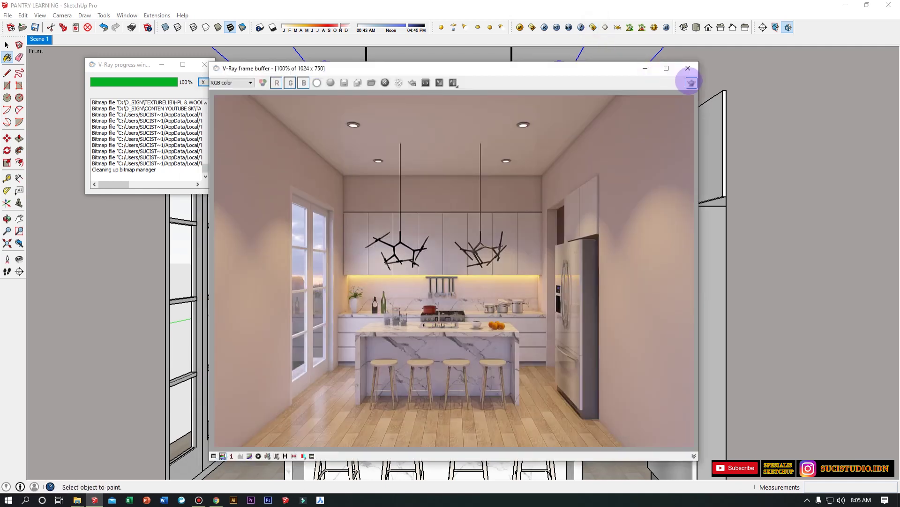
click(691, 83)
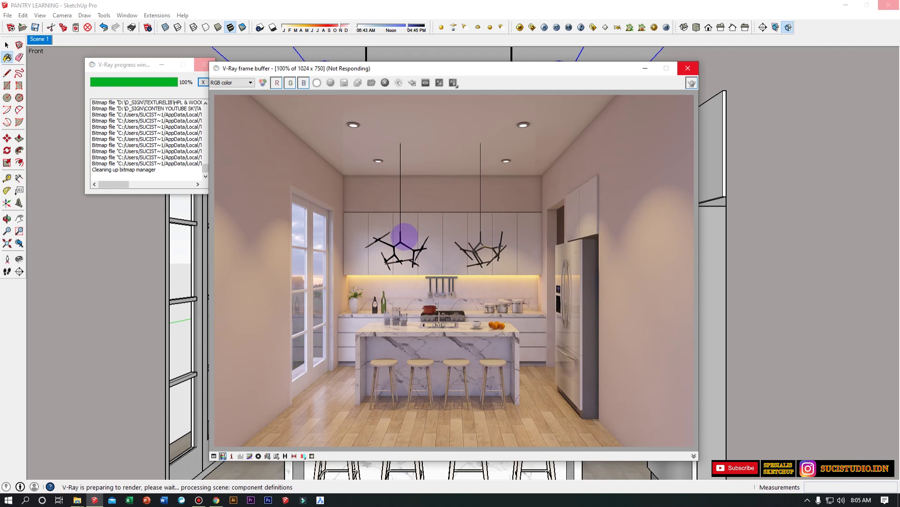
click(646, 68)
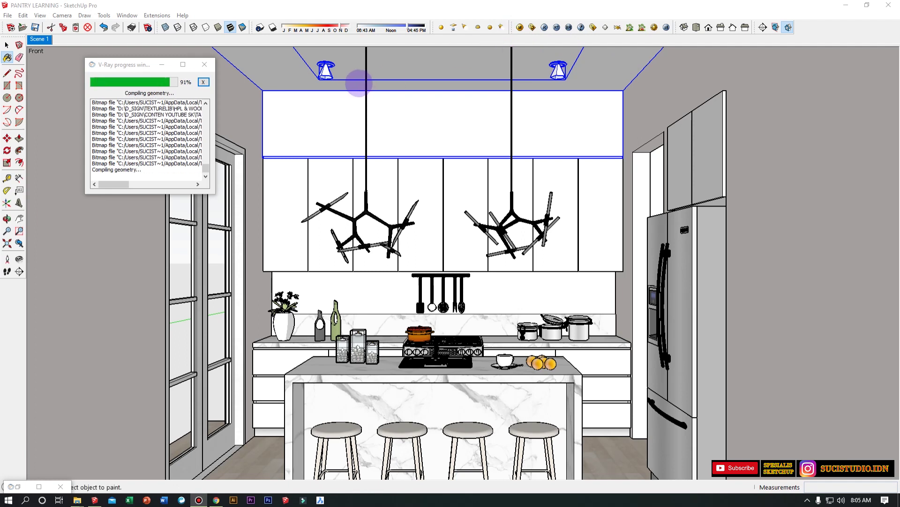
click(594, 28)
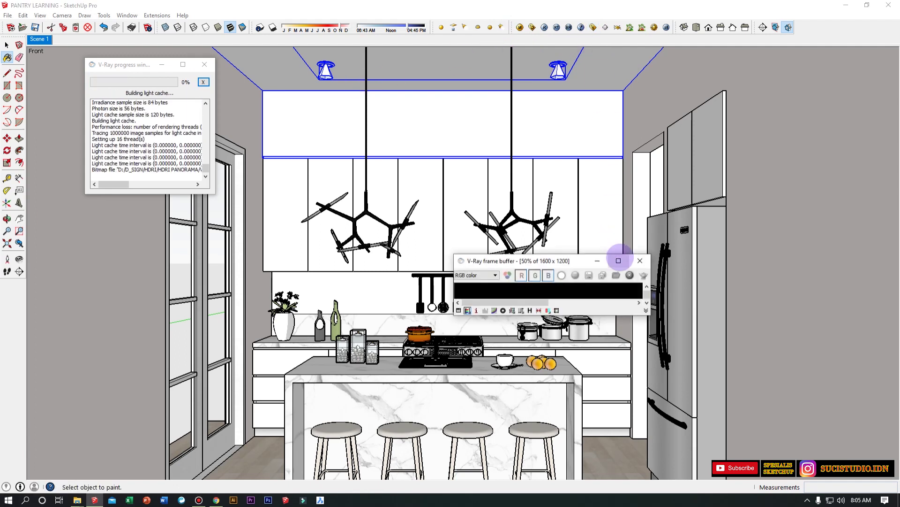
click(624, 258)
scroll(525, 293, down, 1)
scroll(478, 211, up, 1)
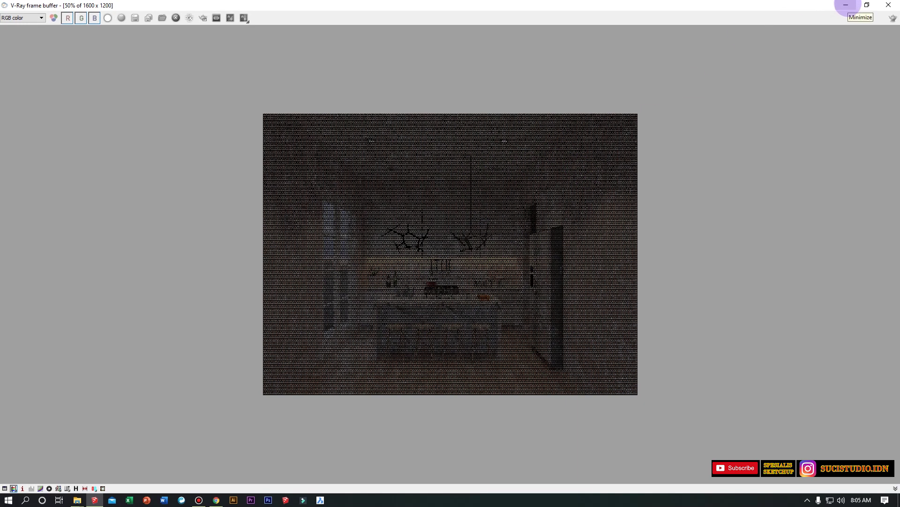
Stop the running render and set the V-Ray dynamic memory limit to 20000 in the System options.
click(846, 5)
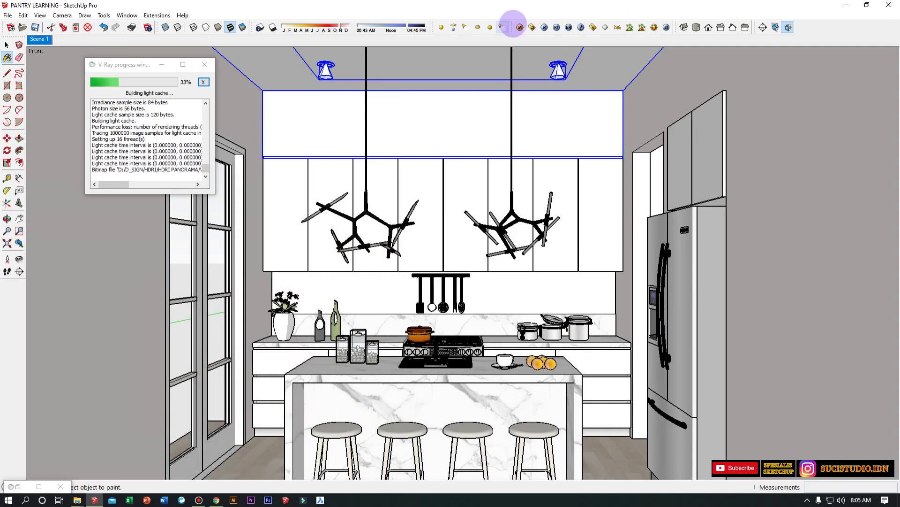
click(532, 27)
click(450, 140)
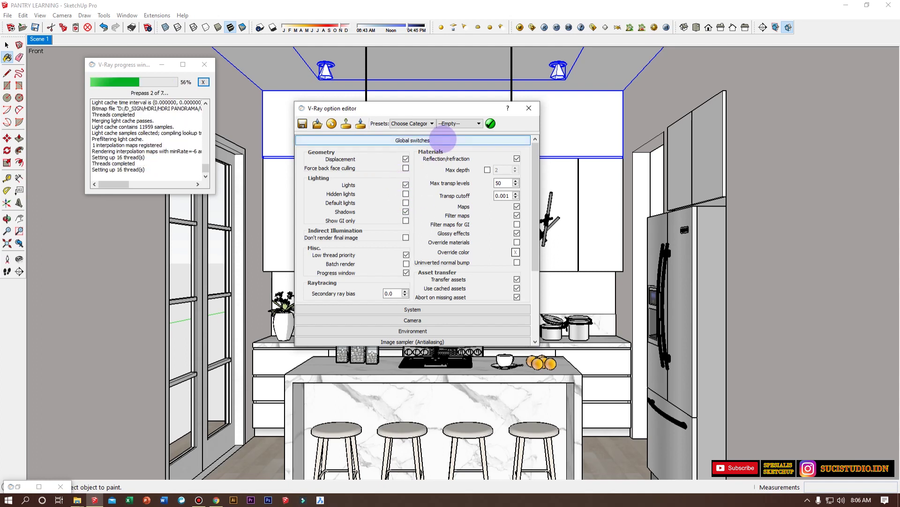
click(441, 140)
click(443, 152)
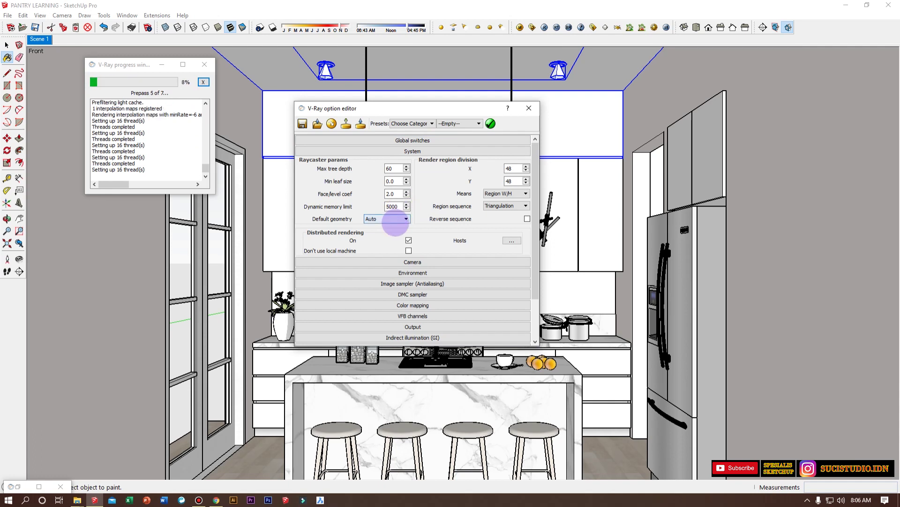
click(39, 487)
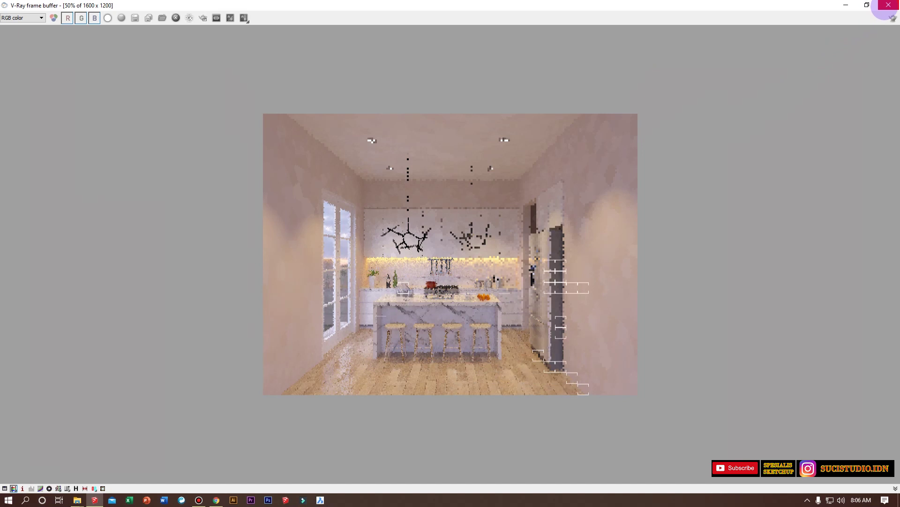
click(888, 5)
drag(389, 206, 375, 209)
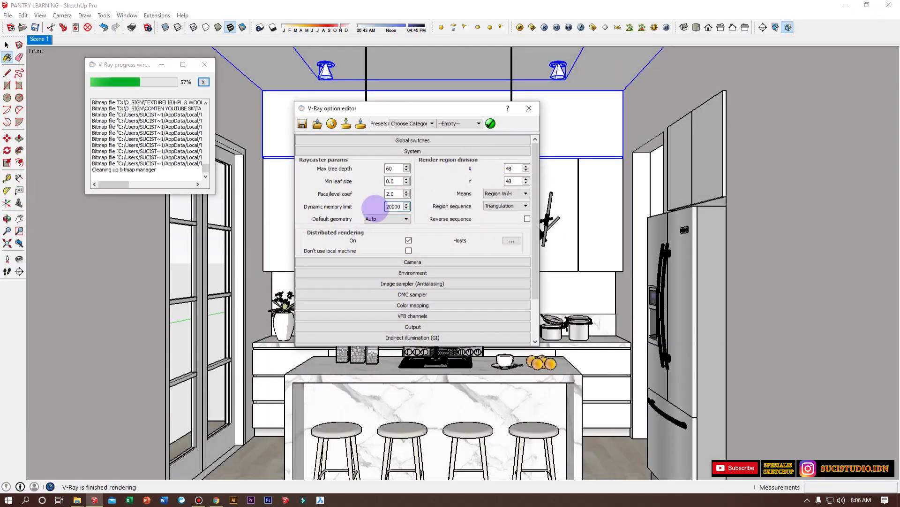
click(412, 150)
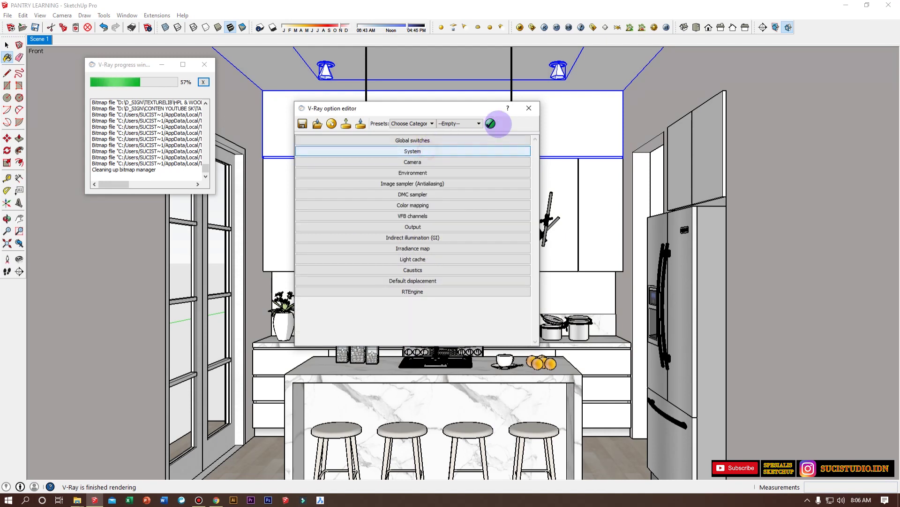
click(529, 108)
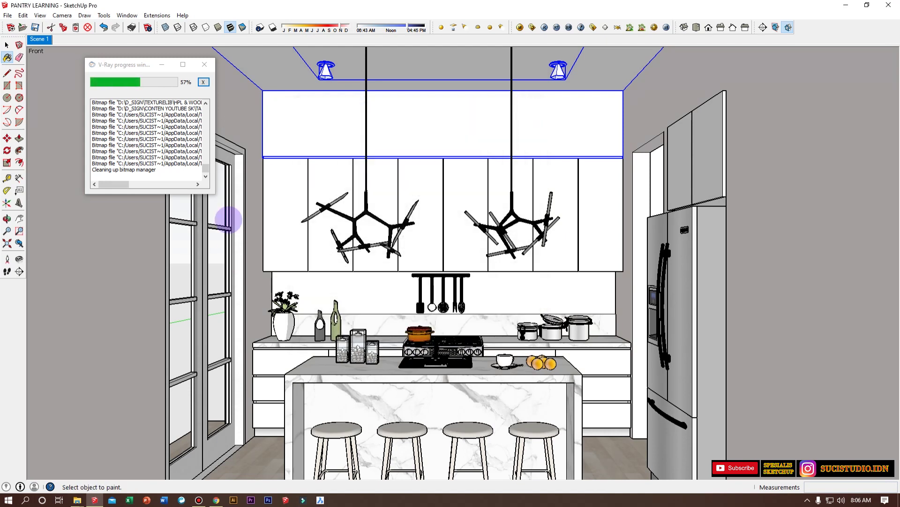
Dismiss the render progress log, try to restart the full render, and switch back to the model window.
click(205, 65)
click(594, 27)
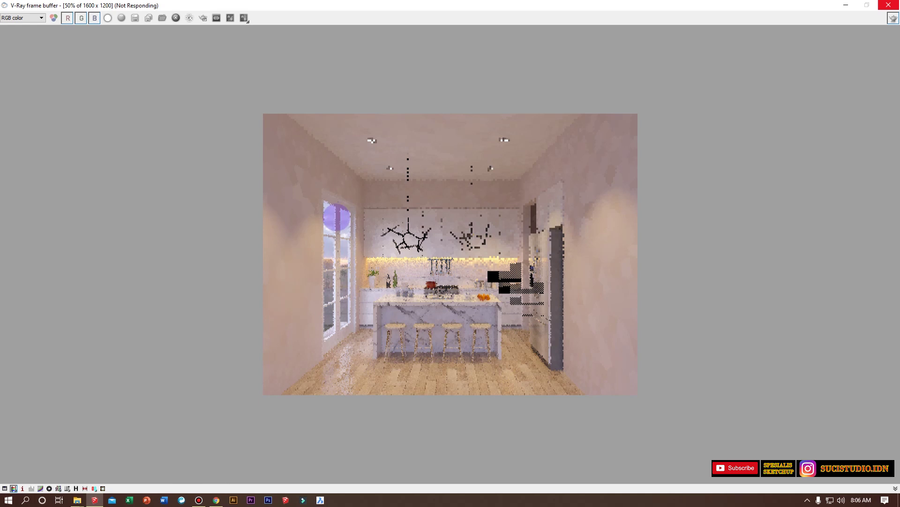
click(846, 5)
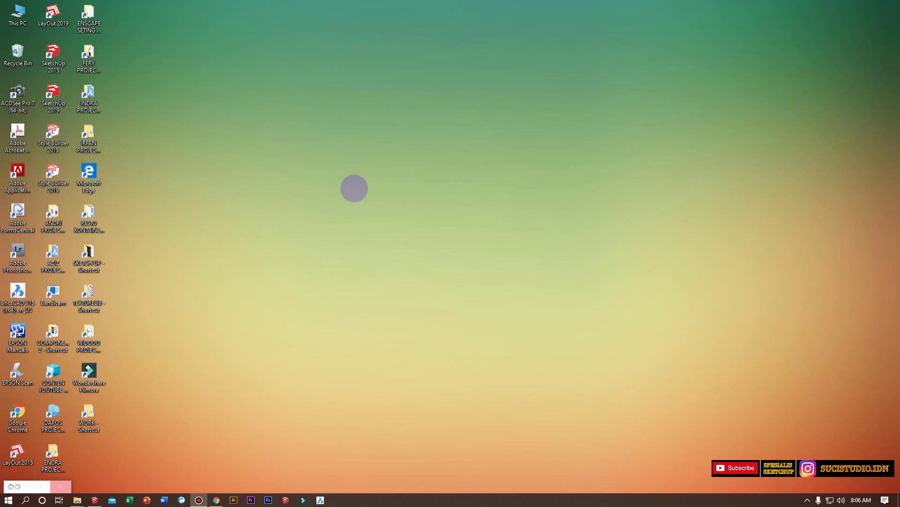
click(95, 500)
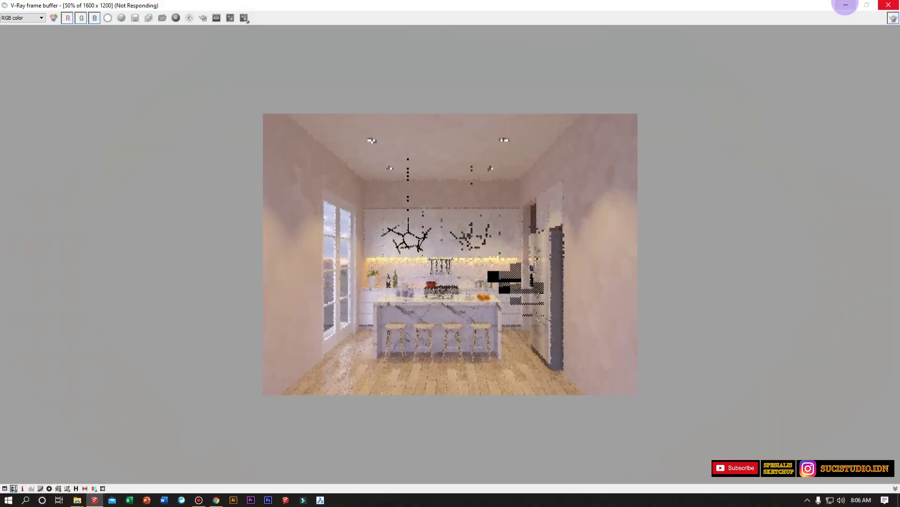
click(846, 5)
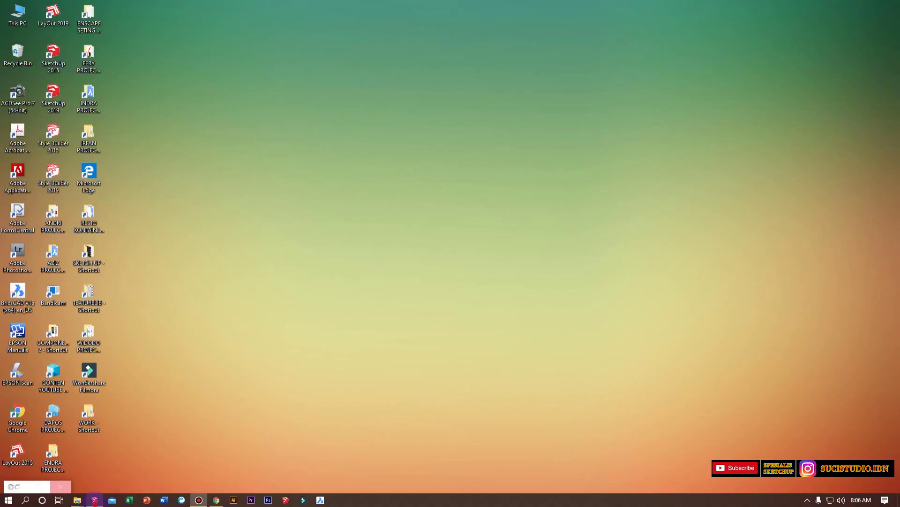
click(94, 499)
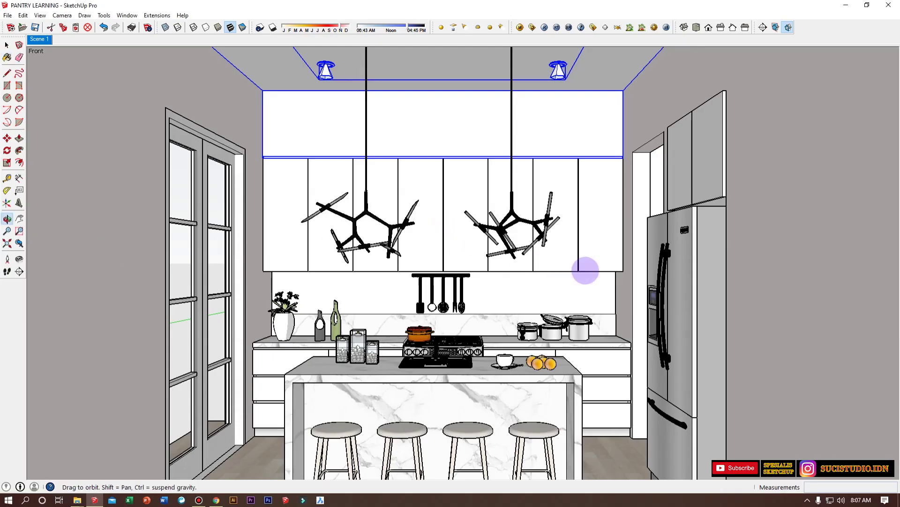
Delete the reference image block standing outside the room beside the glass door.
mouse_move(583, 267)
middle_down()
mouse_move(543, 314)
mouse_move(367, 257)
mouse_move(334, 353)
mouse_move(139, 314)
mouse_move(417, 243)
mouse_move(237, 322)
mouse_move(197, 293)
middle_up()
key(space)
click(139, 391)
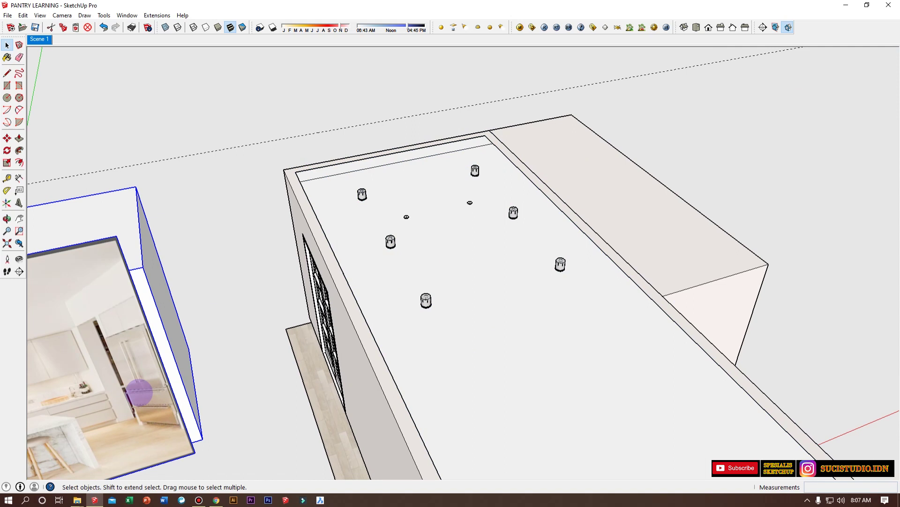
key(Delete)
Create a V-Ray rectangle light covering the glass door opening on the outer wall, from corner to corner.
middle_drag(239, 336, 403, 108)
click(453, 27)
click(385, 219)
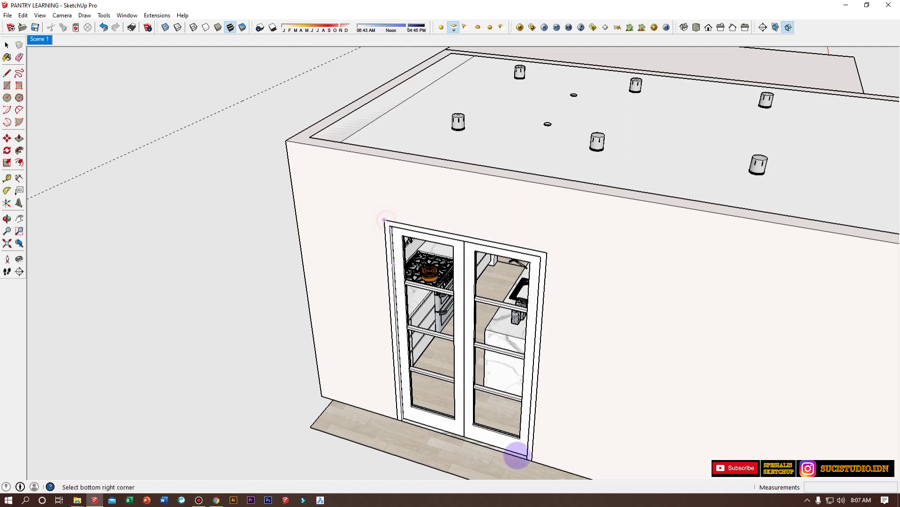
click(533, 461)
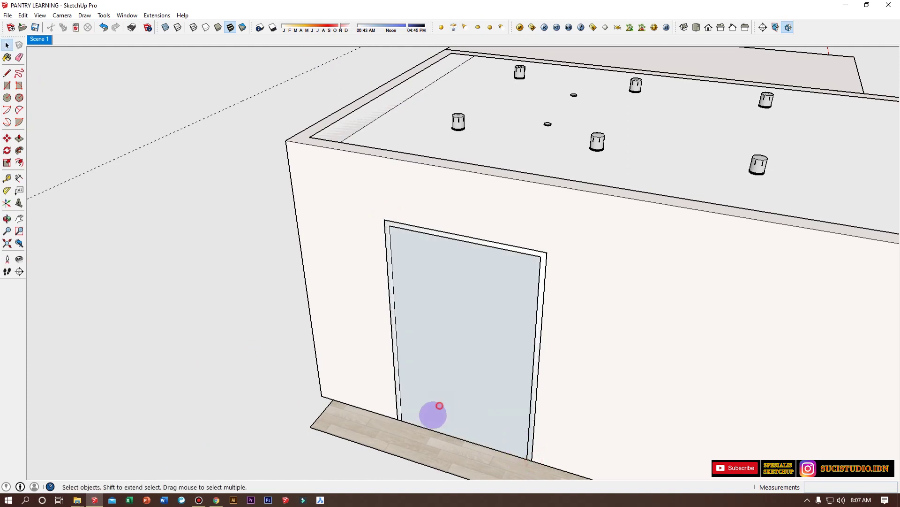
Move the rectangle light 200 mm outward from the glass door.
click(420, 425)
scroll(403, 428, up, 5)
key(m)
click(386, 434)
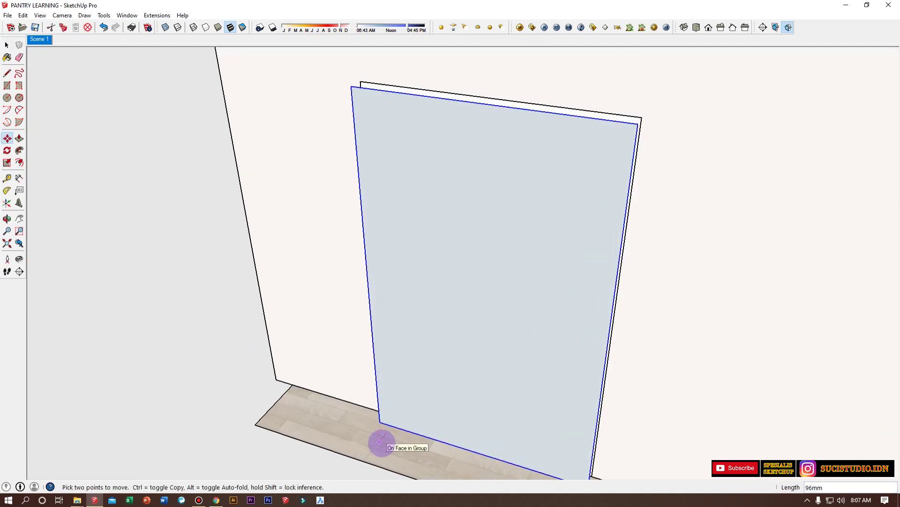
key(Return)
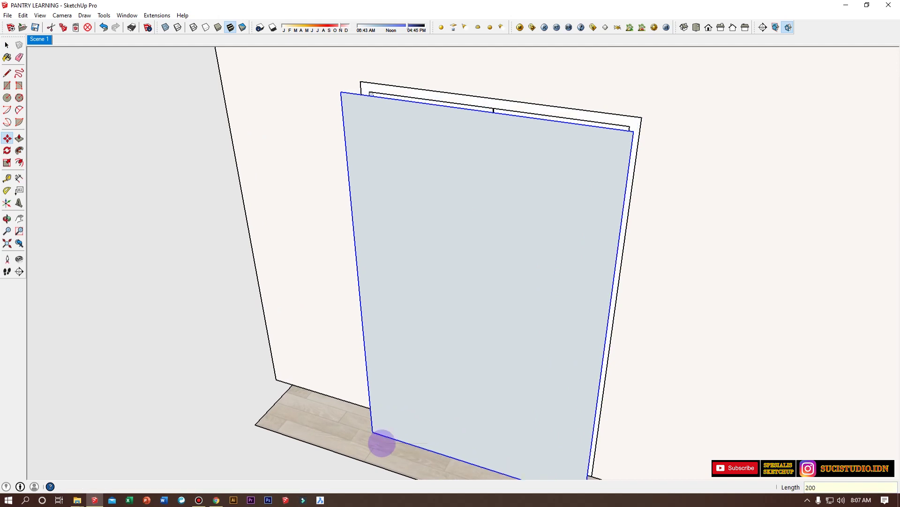
Give the door's rectangle light an intensity of 200 and 24 subdivisions, make it invisible, and turn off Affect Reflections.
key(space)
right_click(400, 261)
mouse_move(477, 409)
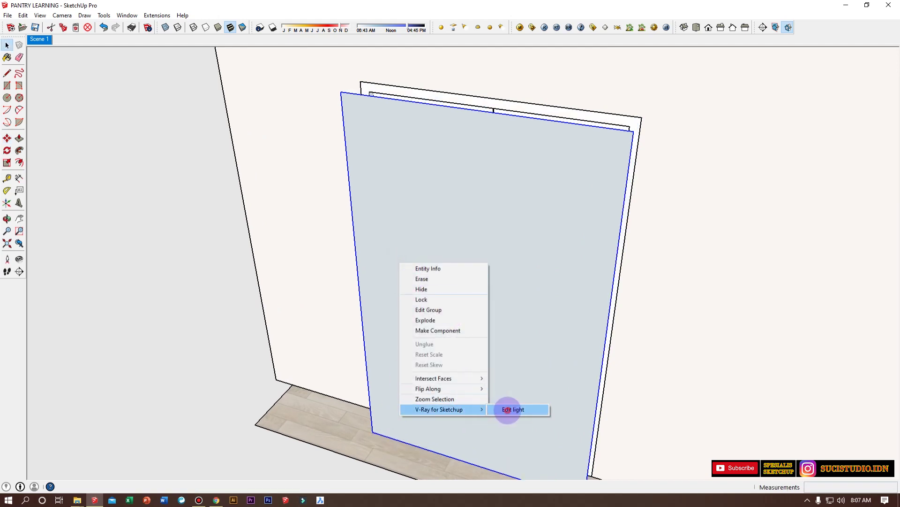
click(513, 410)
double_click(180, 111)
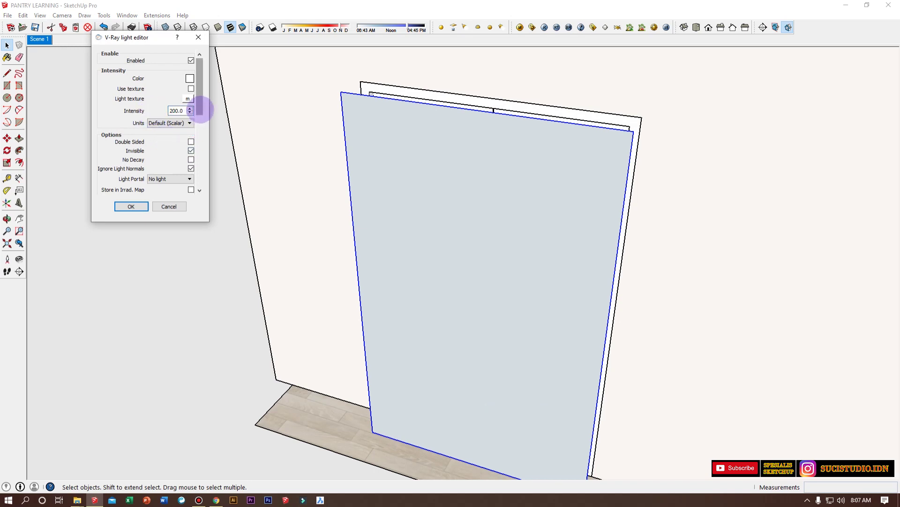
scroll(200, 122, down, 2)
click(191, 165)
double_click(177, 183)
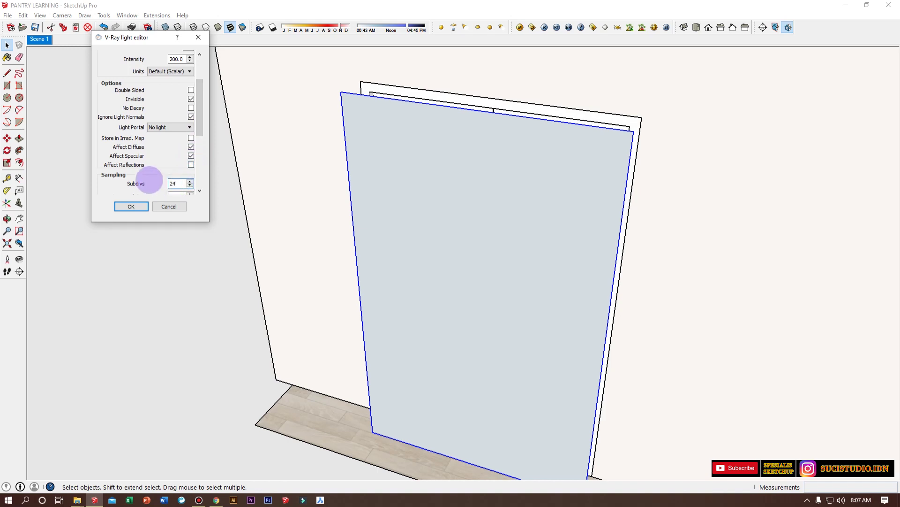
key(Return)
Examine the rectangle light's placement outside the glass door and in the Scene 1 view.
scroll(464, 197, down, 2)
middle_drag(242, 249, 683, 322)
scroll(812, 255, up, 2)
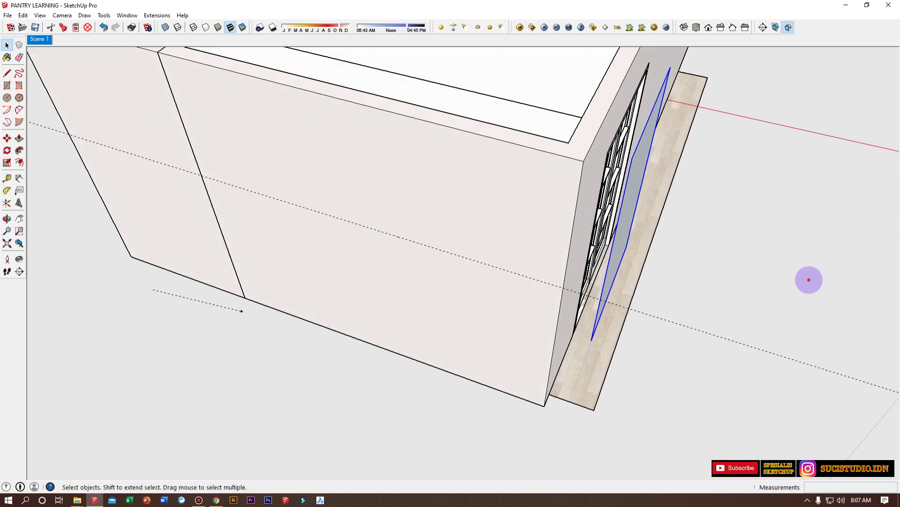
click(757, 350)
middle_drag(603, 305, 46, 46)
click(40, 39)
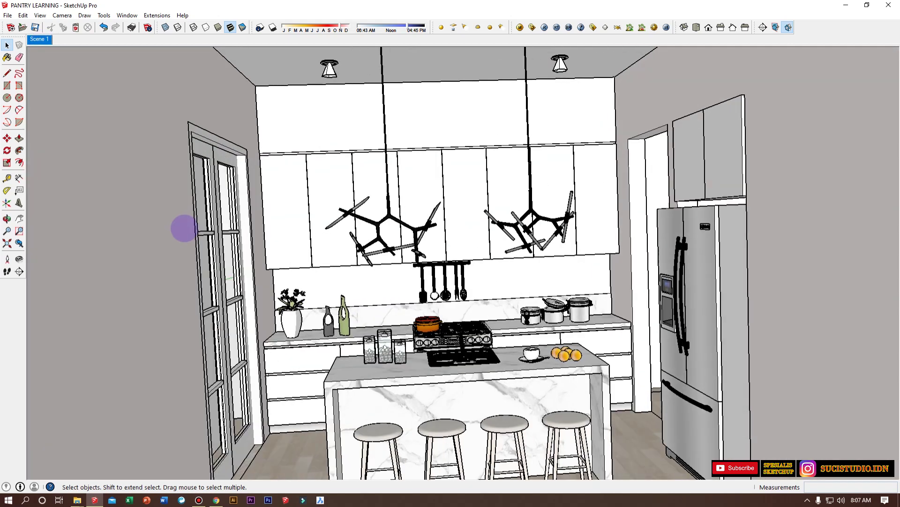
key(f)
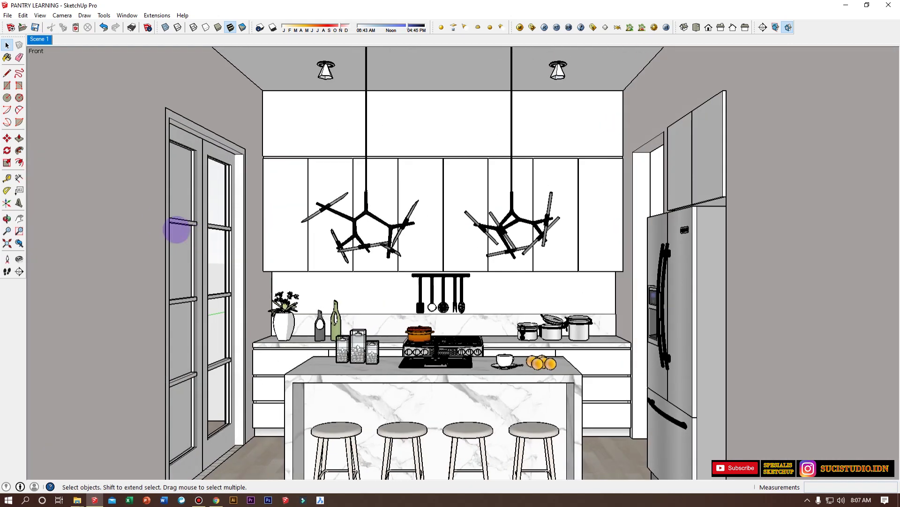
Scale the door's rectangle light wider on both sides and about 1.12 times taller, then restore the Scene 1 view.
middle_drag(168, 224, 511, 263)
scroll(562, 305, down, 2)
scroll(562, 305, down, 1)
click(583, 326)
key(s)
drag(545, 350, 529, 356)
drag(721, 318, 750, 313)
drag(655, 207, 654, 168)
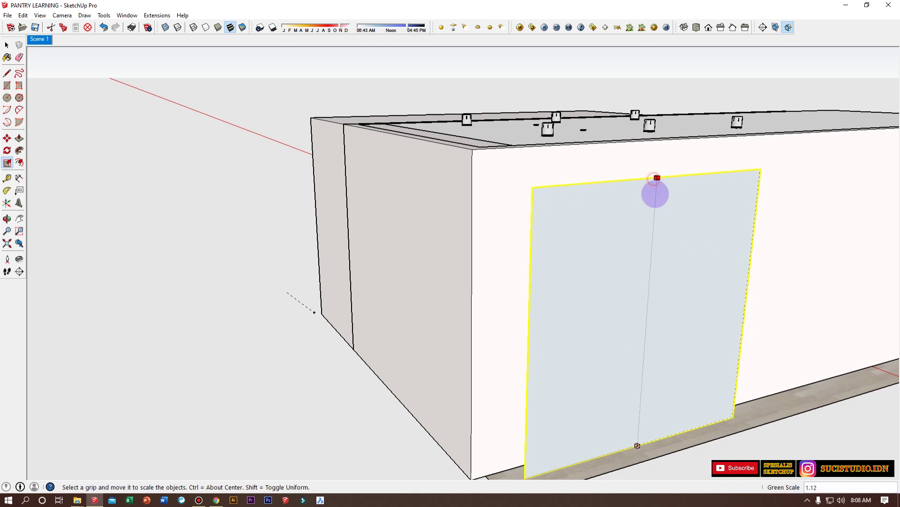
key(space)
click(794, 429)
click(43, 39)
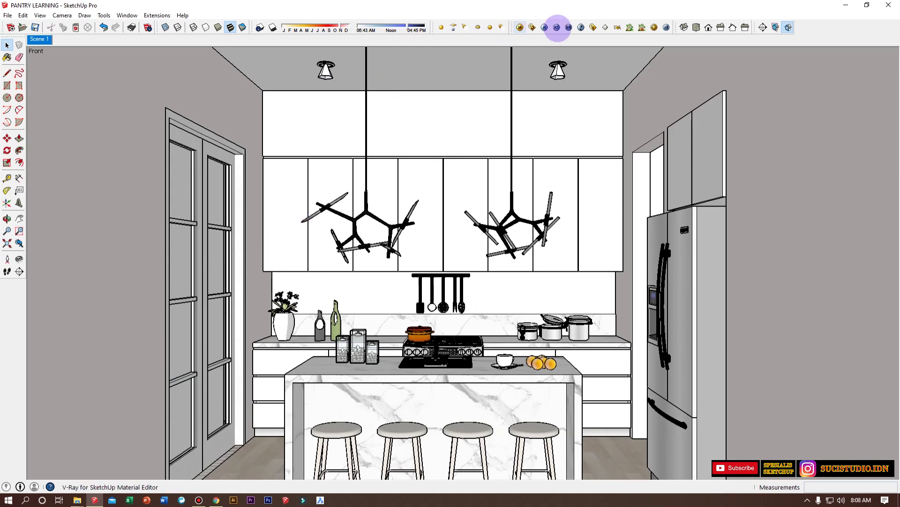
Render the Scene 1 view with the new door light and inspect the developing image at several zoom levels.
click(593, 27)
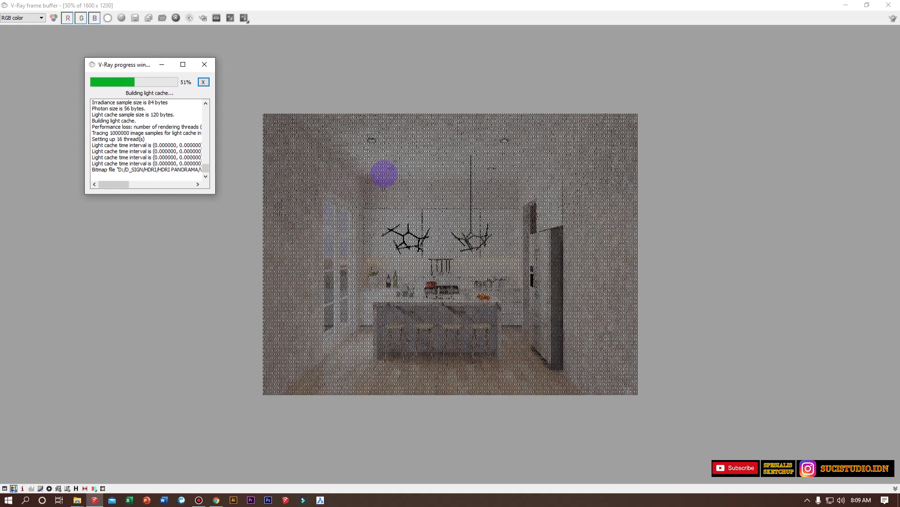
double_click(408, 261)
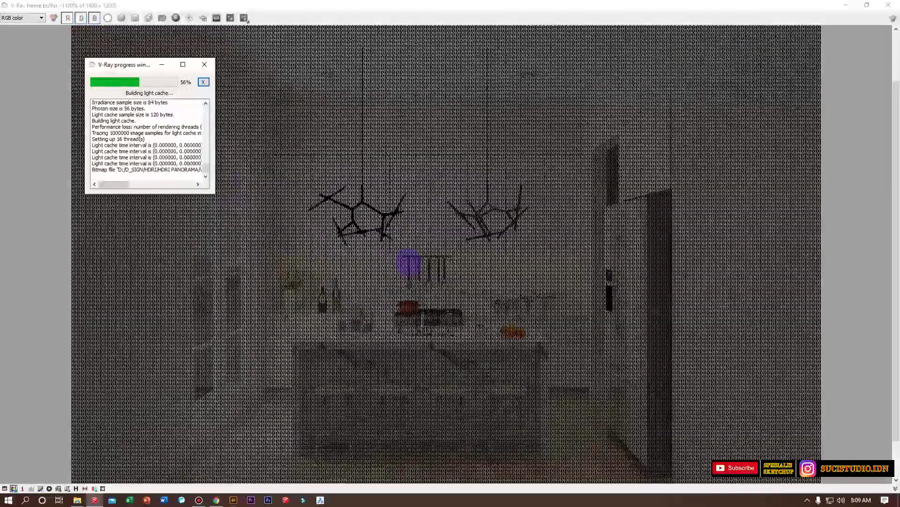
scroll(436, 258, down, 1)
scroll(418, 202, down, 1)
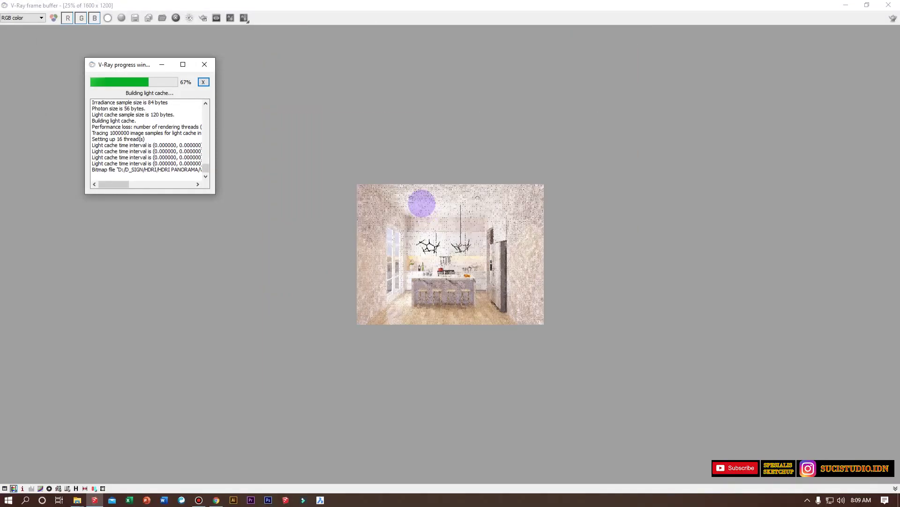
scroll(422, 202, up, 1)
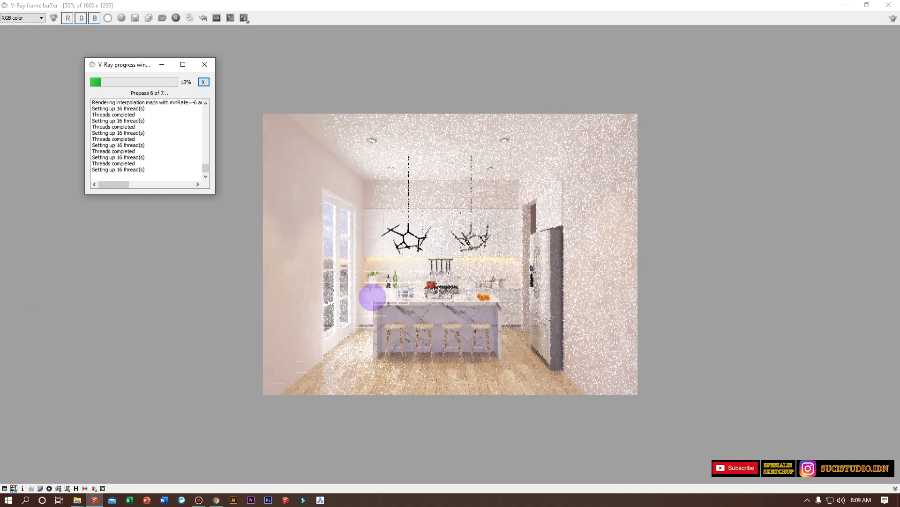
double_click(376, 274)
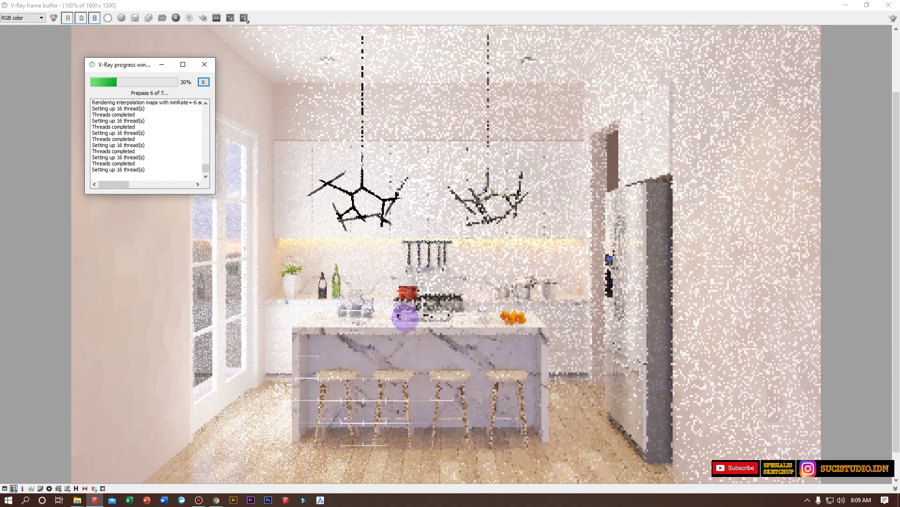
scroll(382, 155, down, 2)
double_click(376, 141)
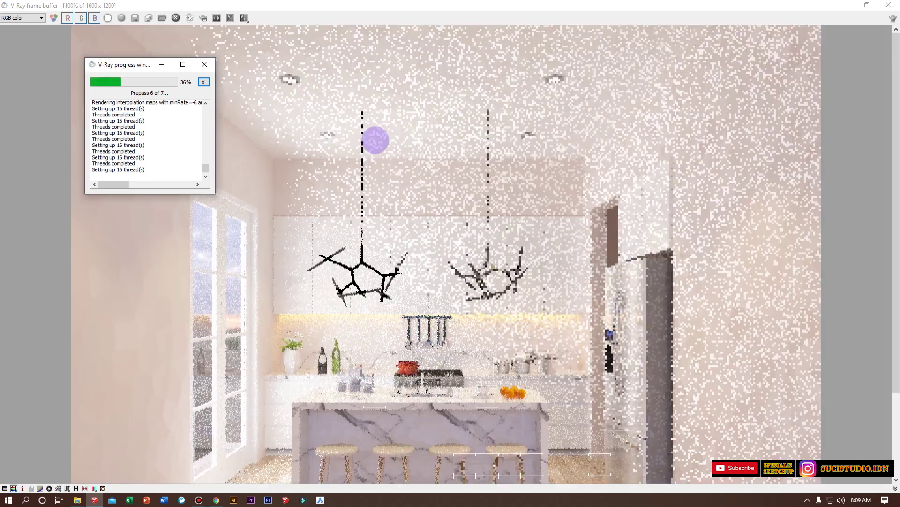
scroll(400, 188, down, 2)
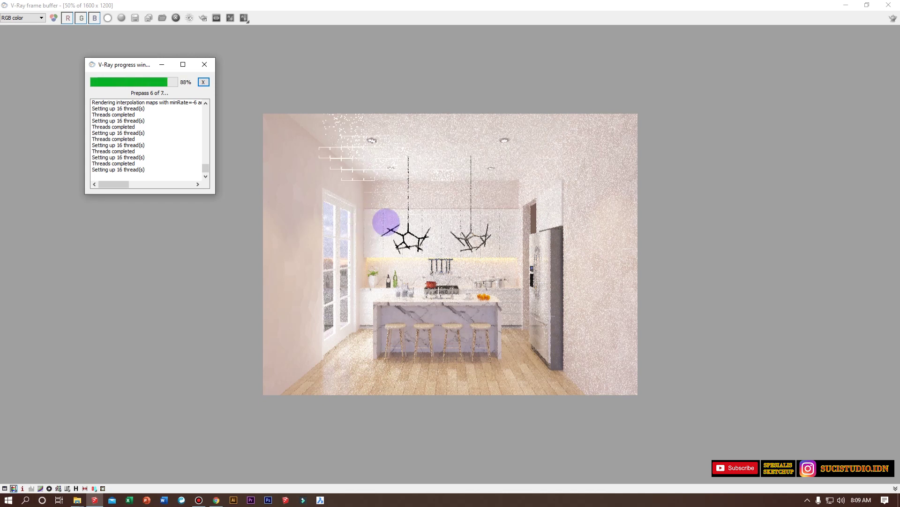
Open the V-Ray render options while the image keeps rendering and check the Global switches, System and Camera sections.
click(846, 5)
click(532, 26)
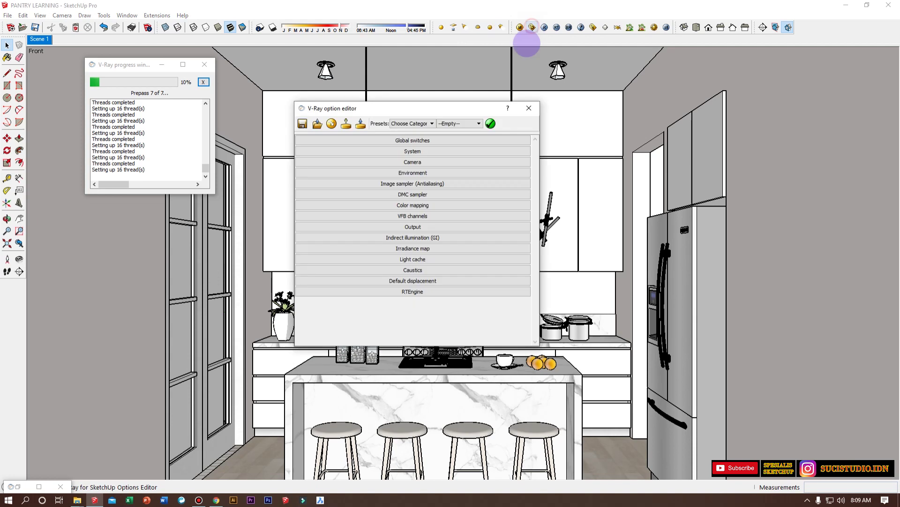
click(453, 139)
click(453, 139)
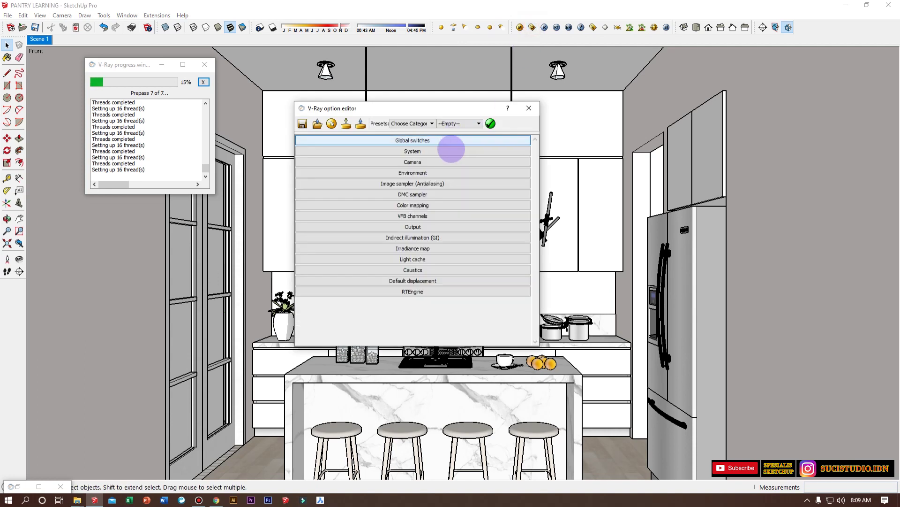
click(451, 150)
click(452, 150)
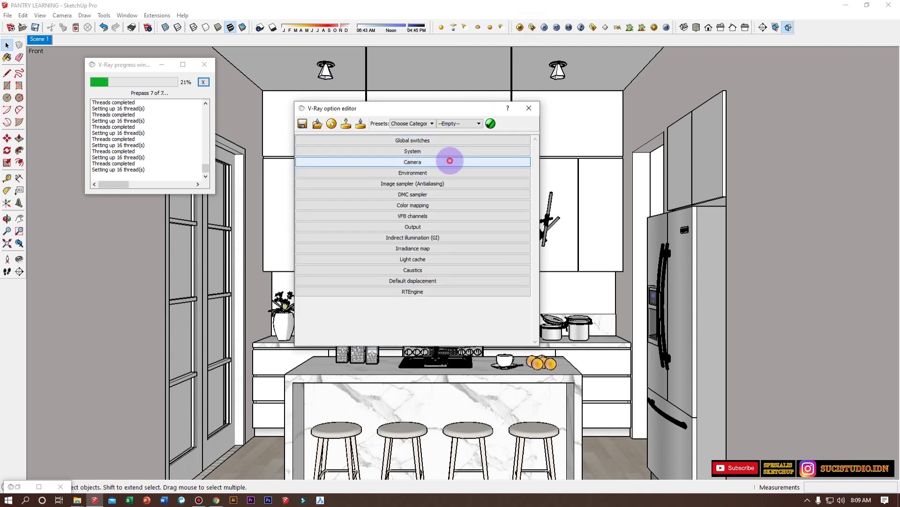
click(449, 161)
click(450, 161)
Examine the Environment settings and the color assigned to the GI skylight.
click(449, 173)
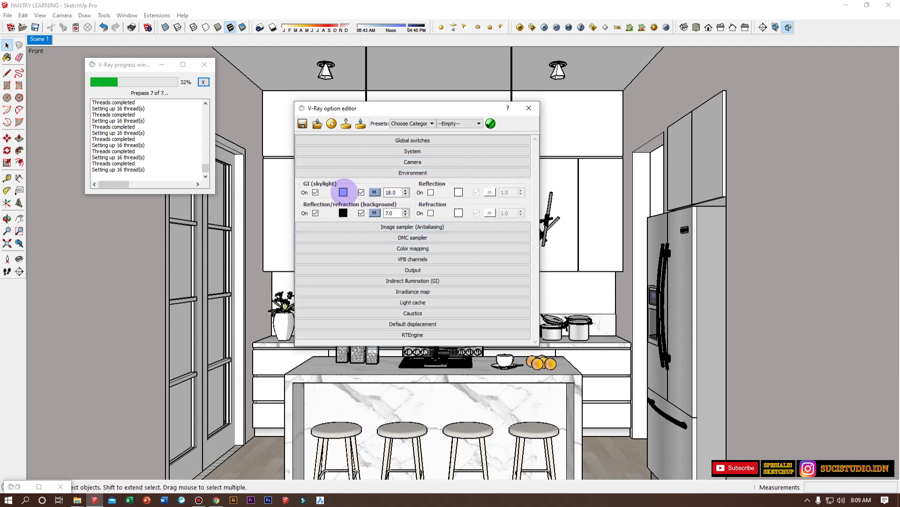
click(343, 191)
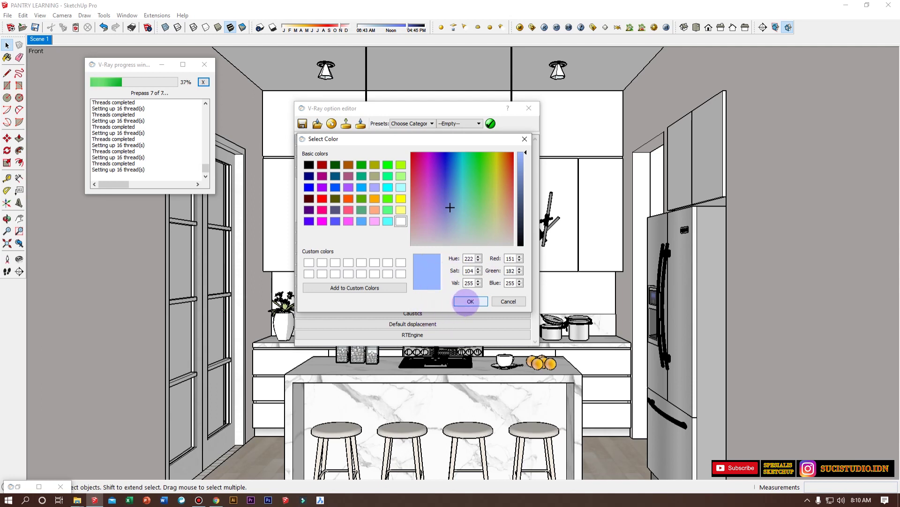
click(469, 301)
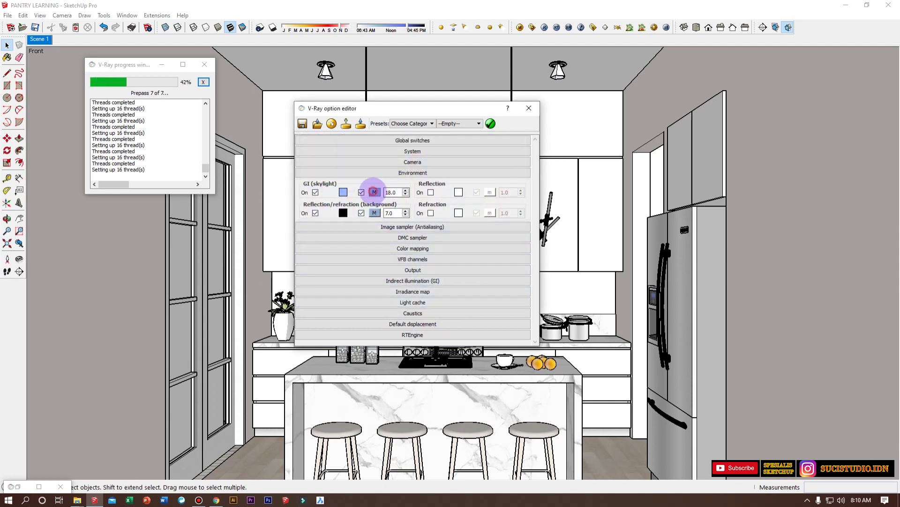
Review the GI skylight's HDR bitmap texture, including its file, color space, placement and UVW settings.
click(374, 192)
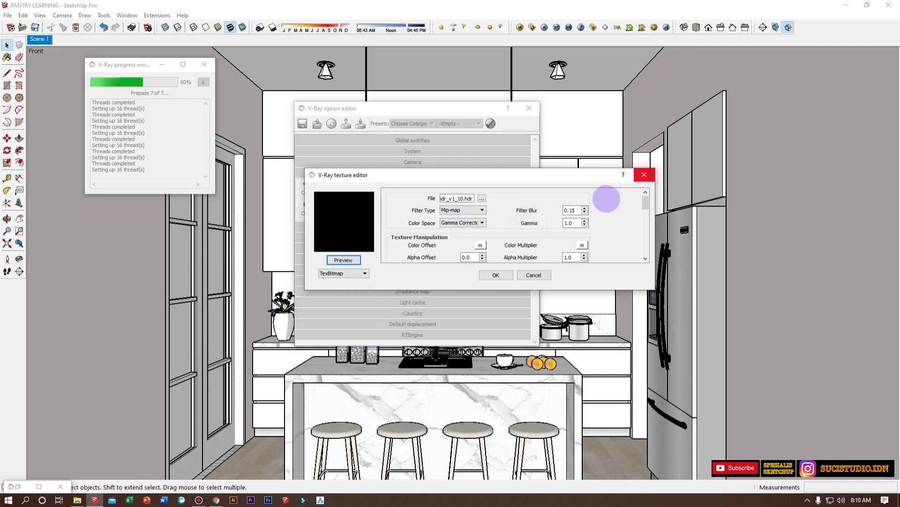
scroll(518, 224, down, 6)
scroll(479, 211, down, 1)
scroll(516, 207, up, 2)
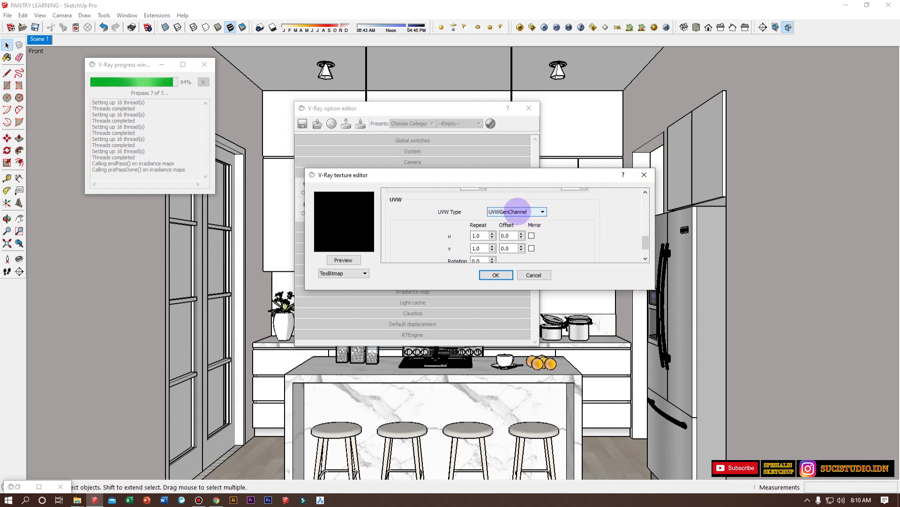
mouse_move(644, 238)
mouse_down()
mouse_move(646, 248)
mouse_move(642, 215)
mouse_move(643, 248)
mouse_up()
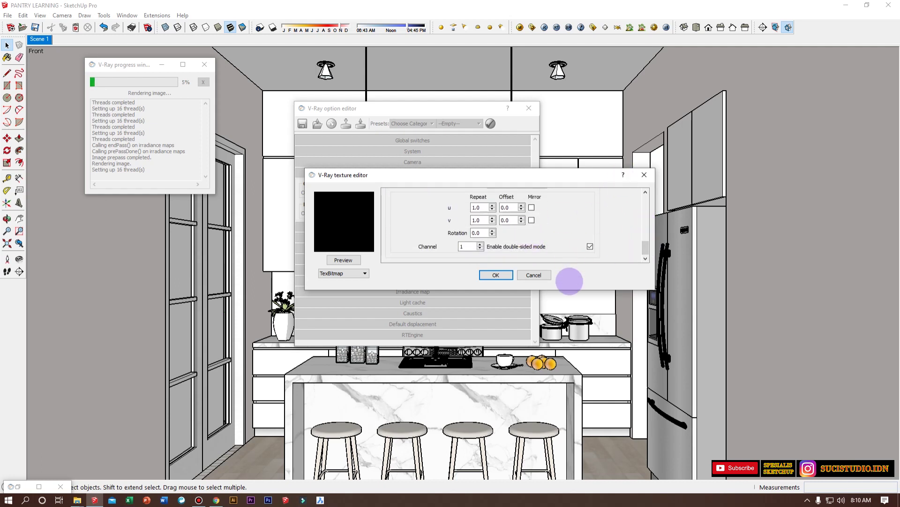
scroll(570, 231, up, 1)
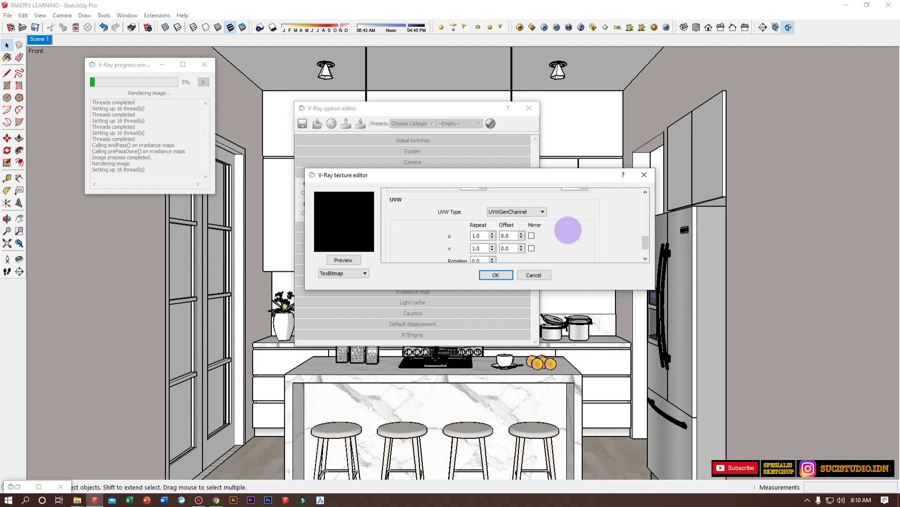
click(563, 167)
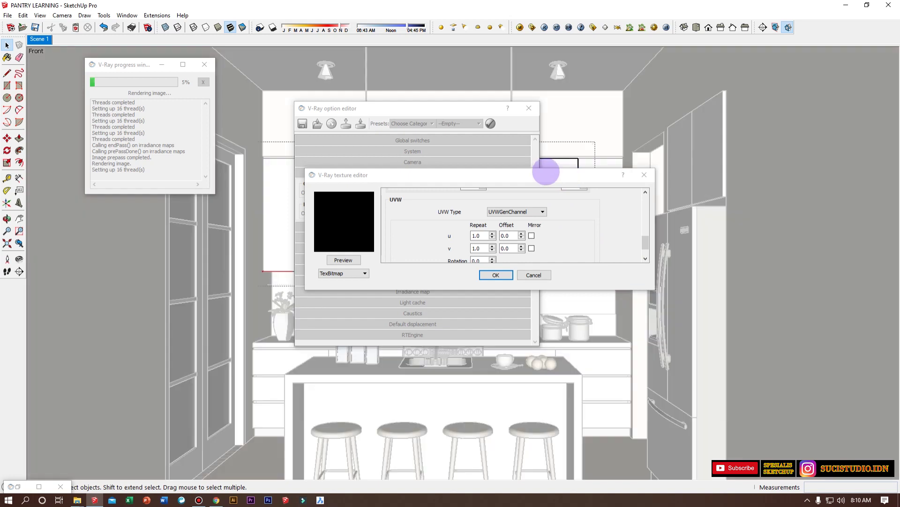
mouse_move(530, 175)
mouse_down()
mouse_move(527, 60)
mouse_move(569, 35)
mouse_up()
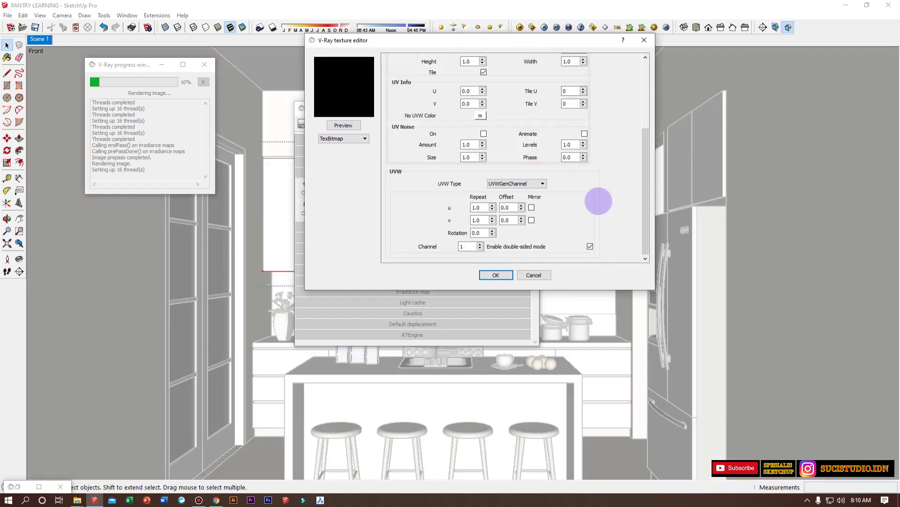
click(709, 328)
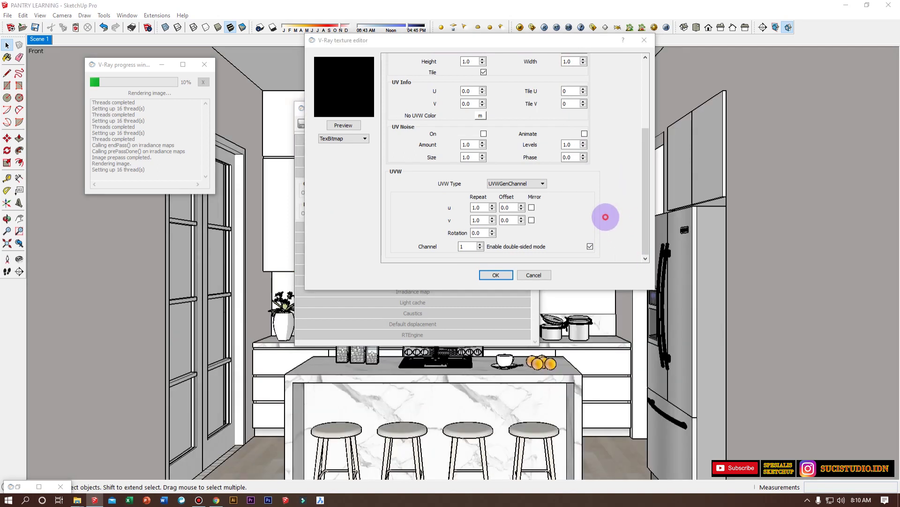
drag(641, 210, 610, 89)
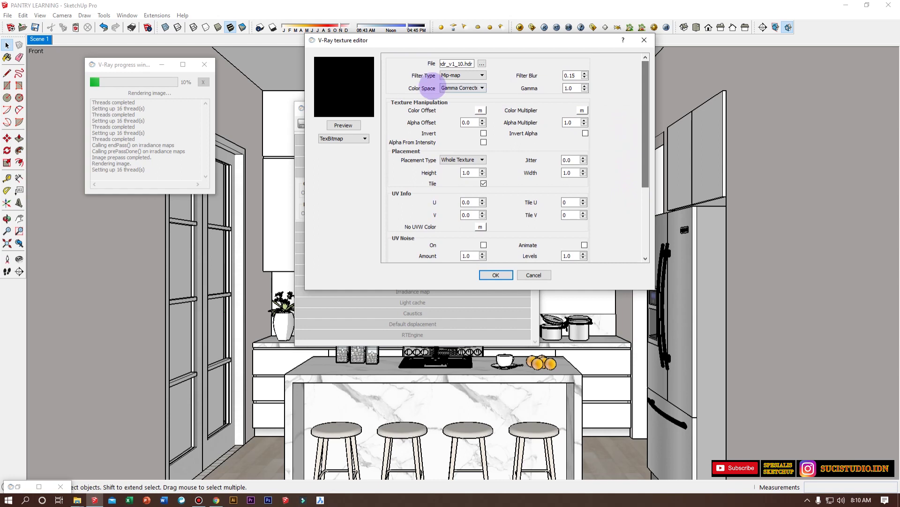
click(496, 274)
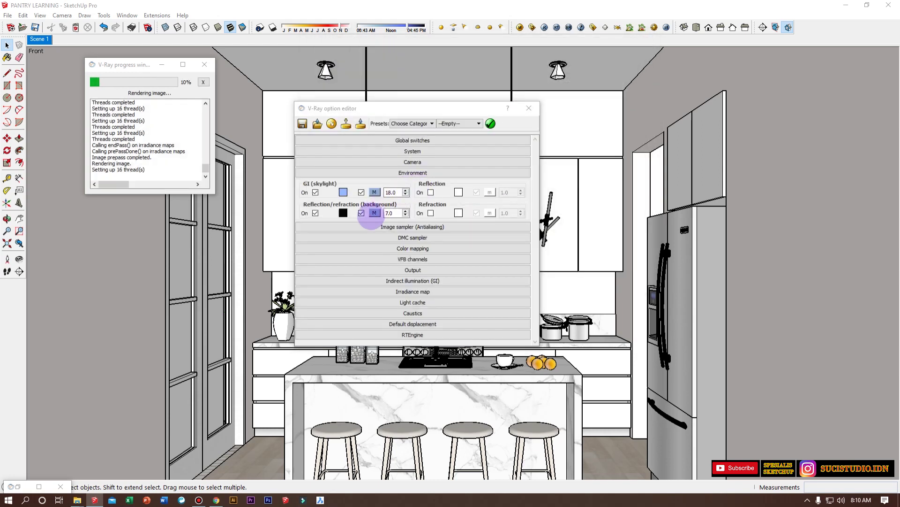
Review the reflection/refraction background texture, including its UVW environment mapping and horizontal rotation, and return to the Environment settings.
click(374, 213)
drag(643, 94, 610, 199)
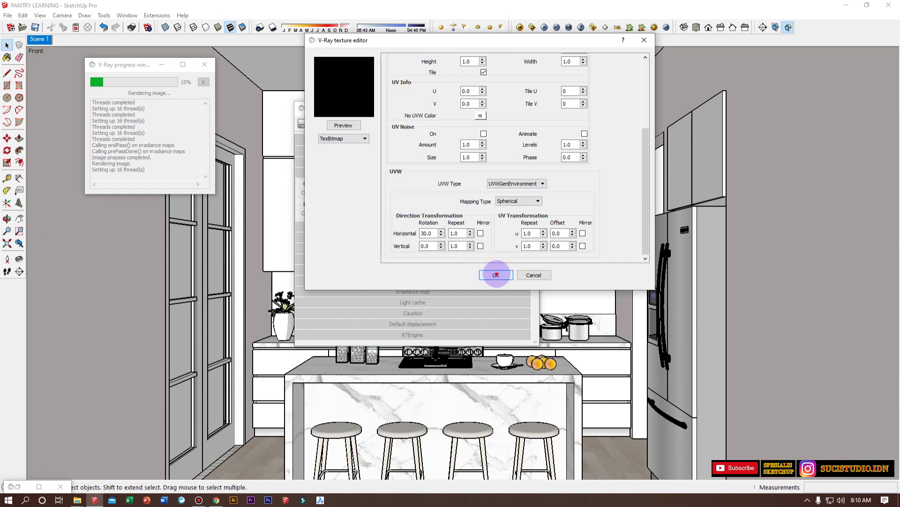
click(496, 275)
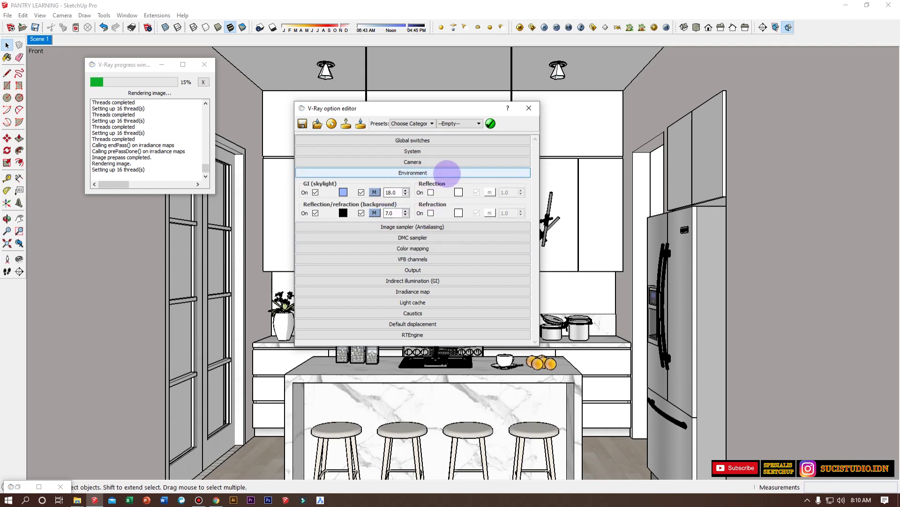
click(447, 173)
click(447, 173)
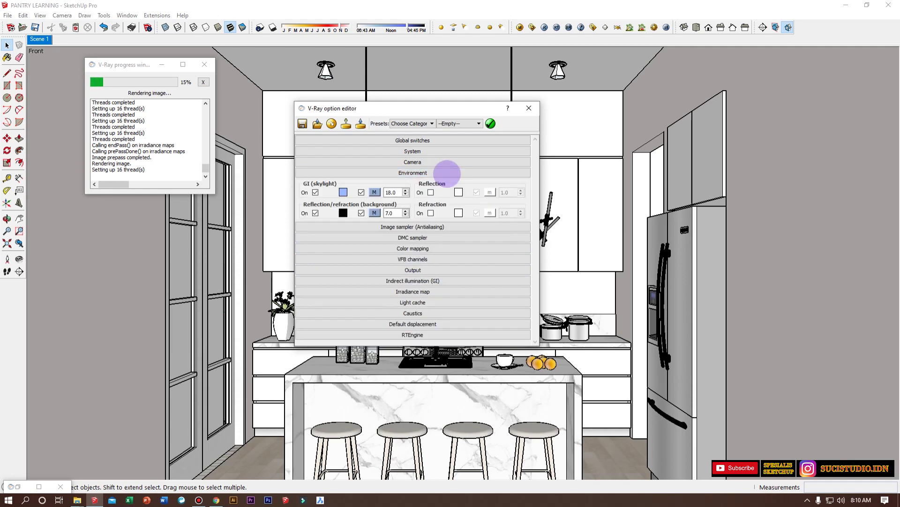
click(447, 174)
Review the Image sampler, DMC sampler and Color mapping settings in the render options.
click(448, 183)
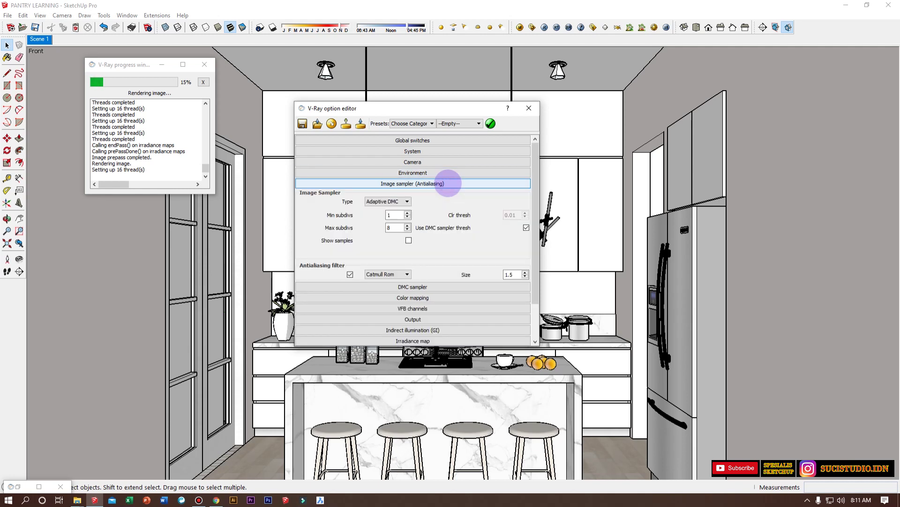
click(428, 286)
scroll(431, 287, down, 2)
click(433, 254)
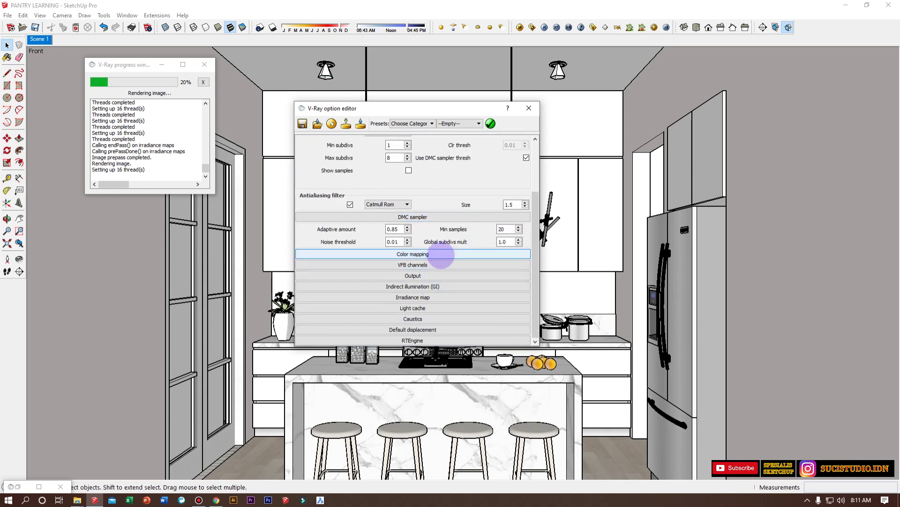
click(440, 254)
scroll(408, 256, down, 2)
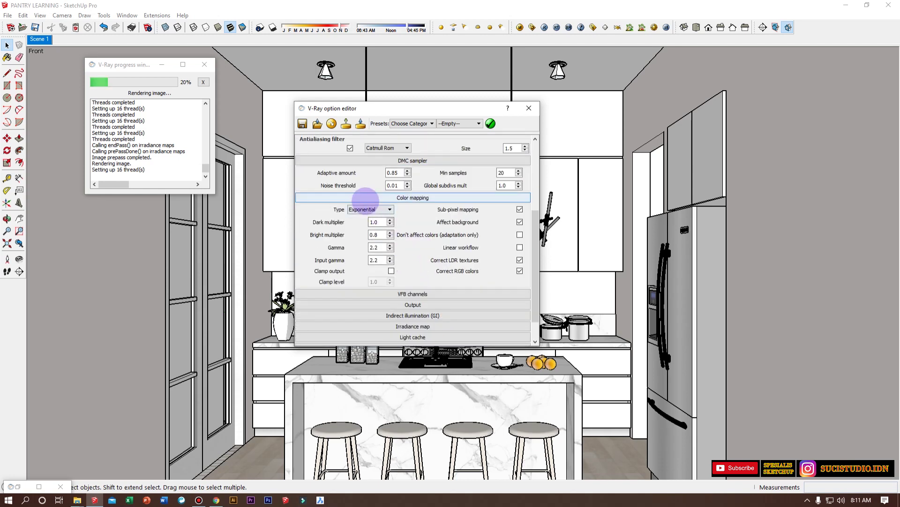
Review the VFB channels and the Output section's image size and render file settings.
click(416, 294)
scroll(425, 282, down, 1)
click(440, 264)
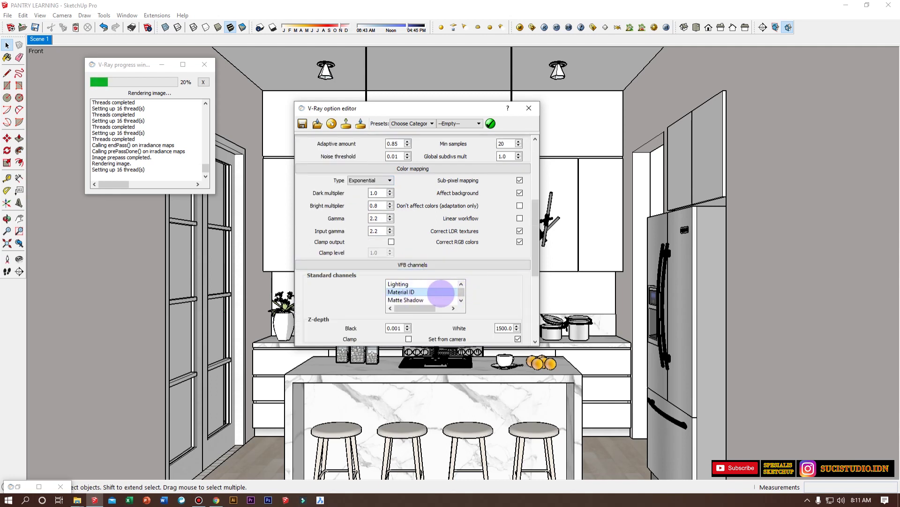
drag(535, 266, 519, 327)
click(445, 276)
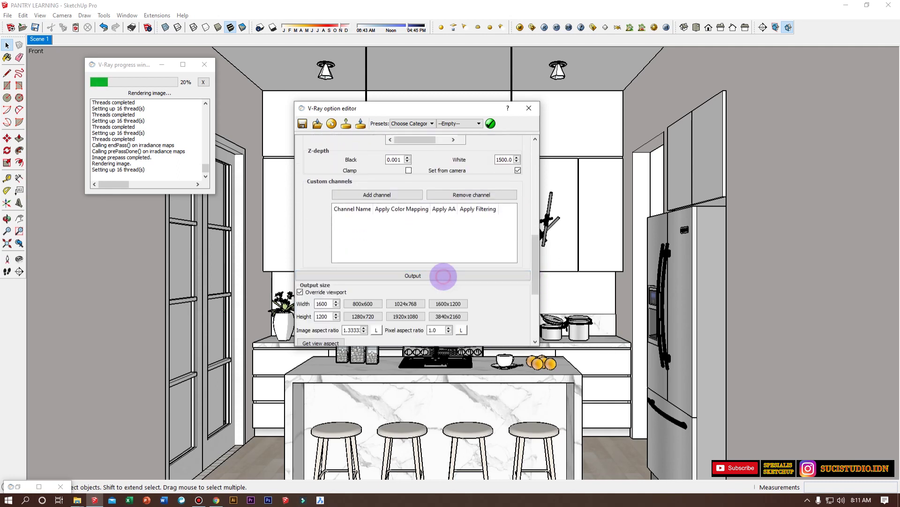
drag(531, 277, 535, 301)
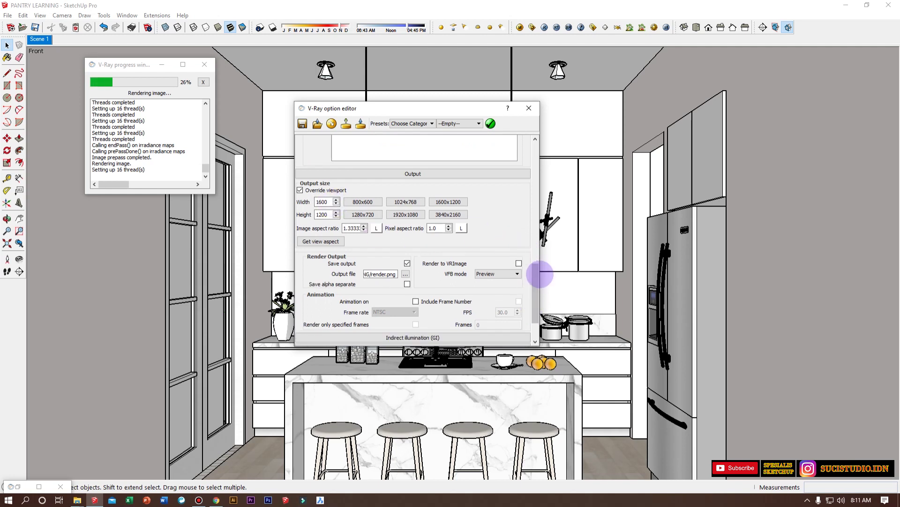
drag(536, 276, 539, 305)
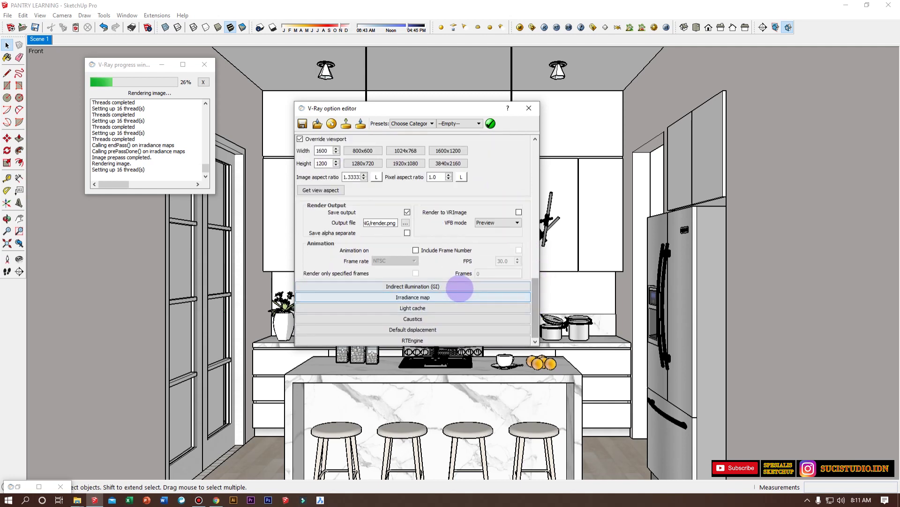
Review the Indirect illumination settings with ambient occlusion and bounces, and the Irradiance map parameters.
click(460, 288)
drag(539, 282, 536, 306)
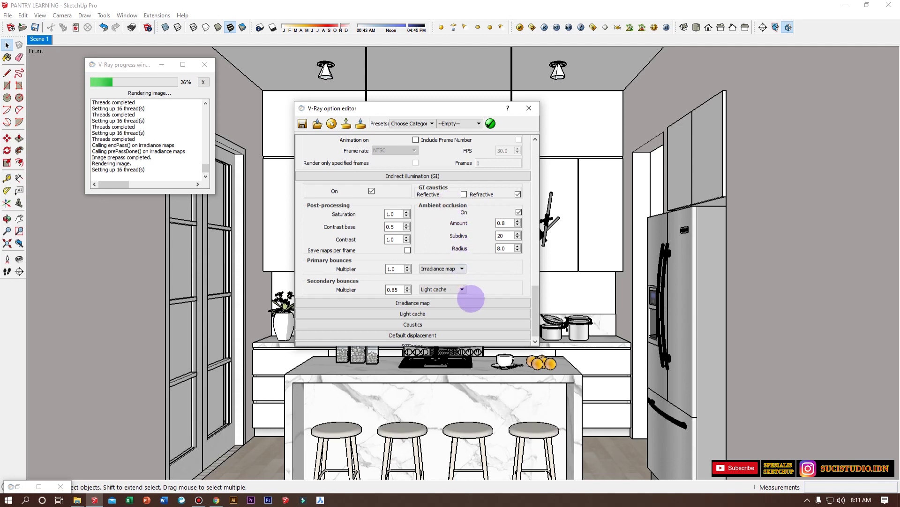
click(469, 303)
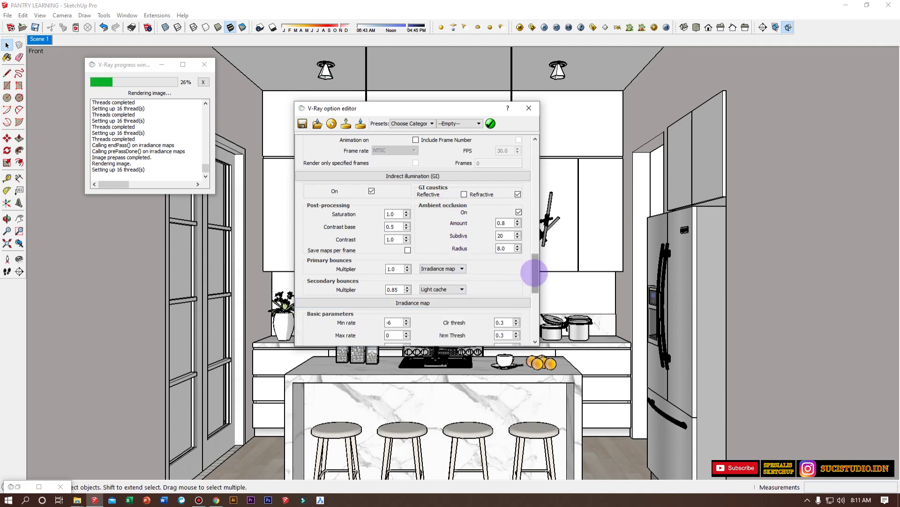
drag(534, 273, 534, 297)
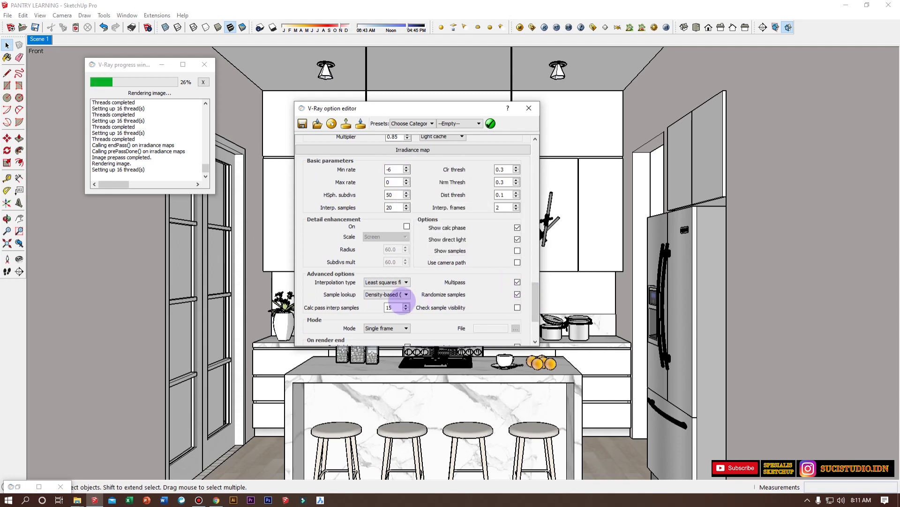
drag(532, 300, 533, 323)
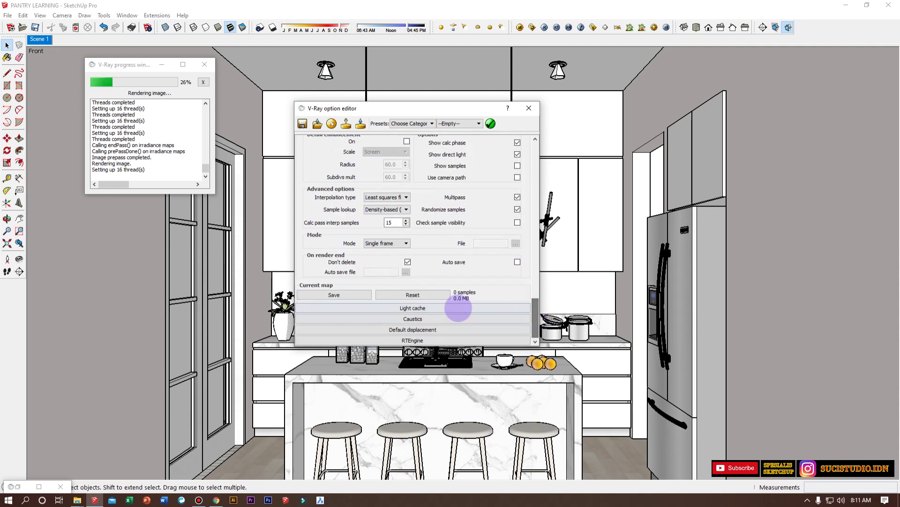
Review the Light cache's calculation, reconstruction and on-render-end settings, including its subdivisions.
click(413, 308)
drag(532, 293, 533, 312)
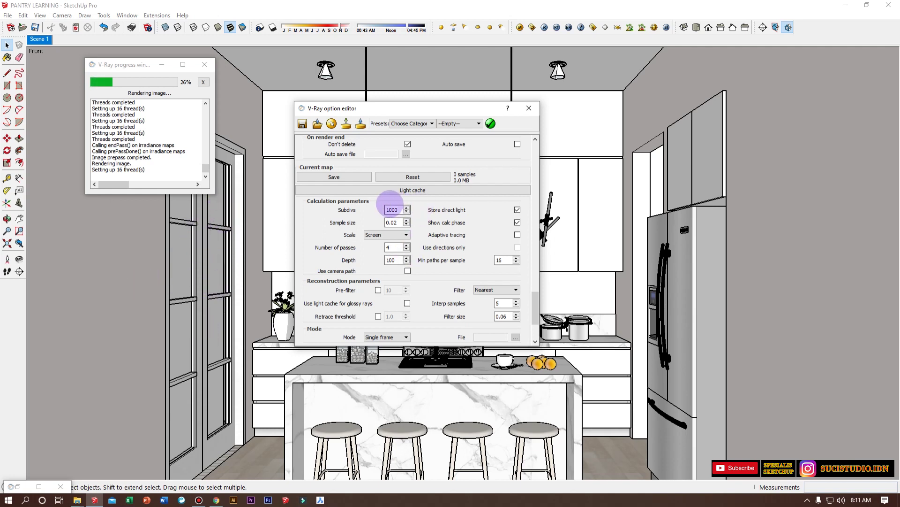
mouse_move(396, 209)
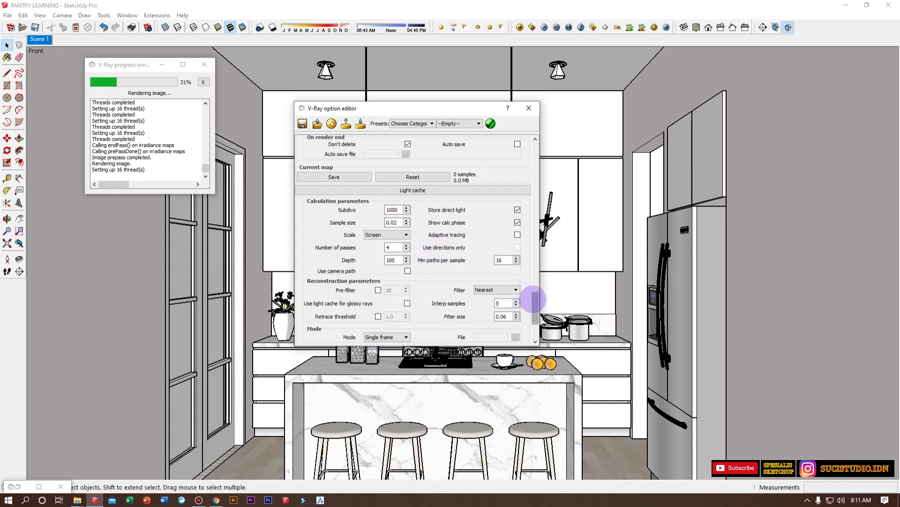
scroll(529, 298, down, 3)
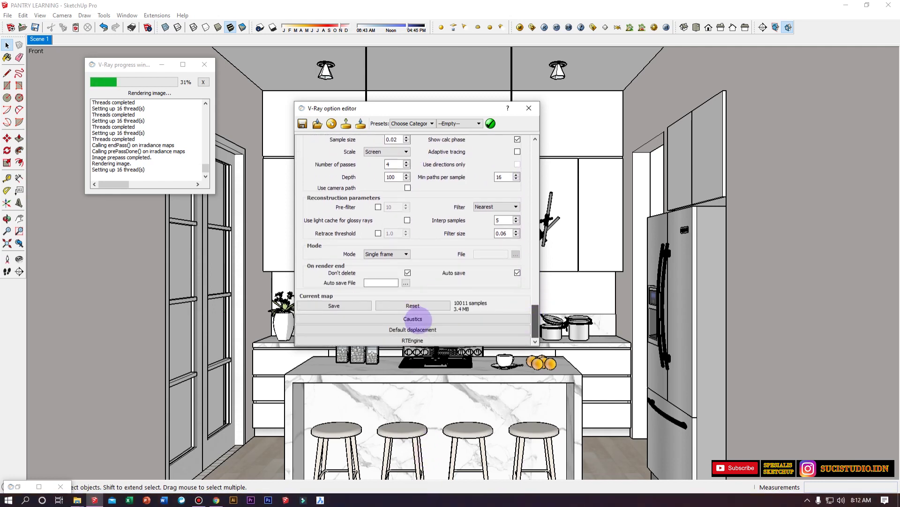
Check the Caustics and Default displacement settings, and close the render options.
click(430, 318)
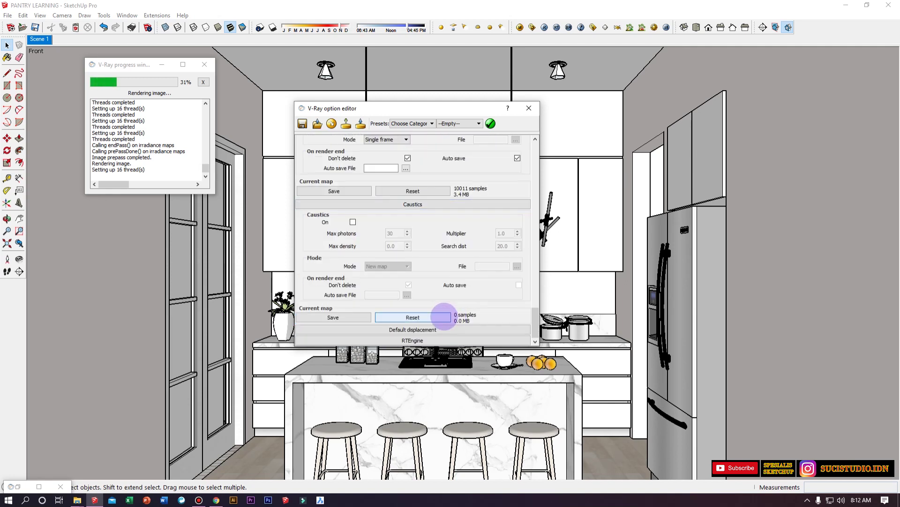
click(437, 328)
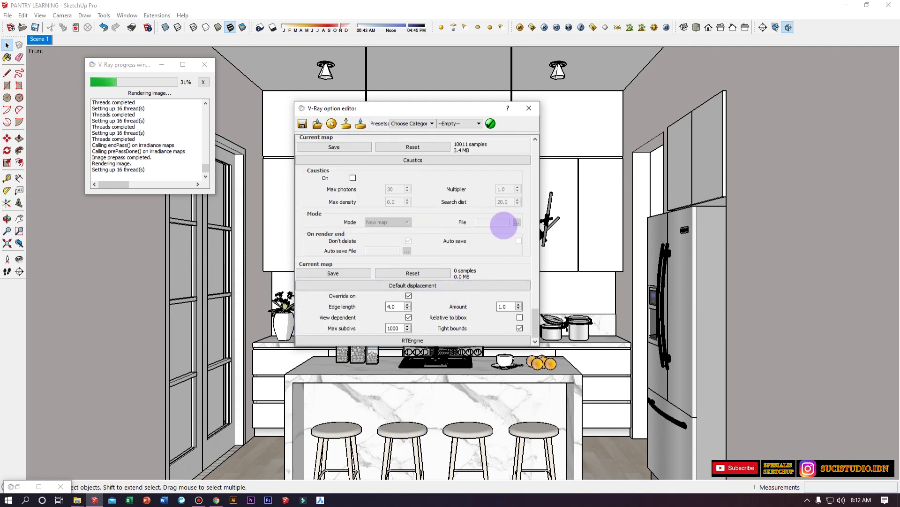
click(528, 109)
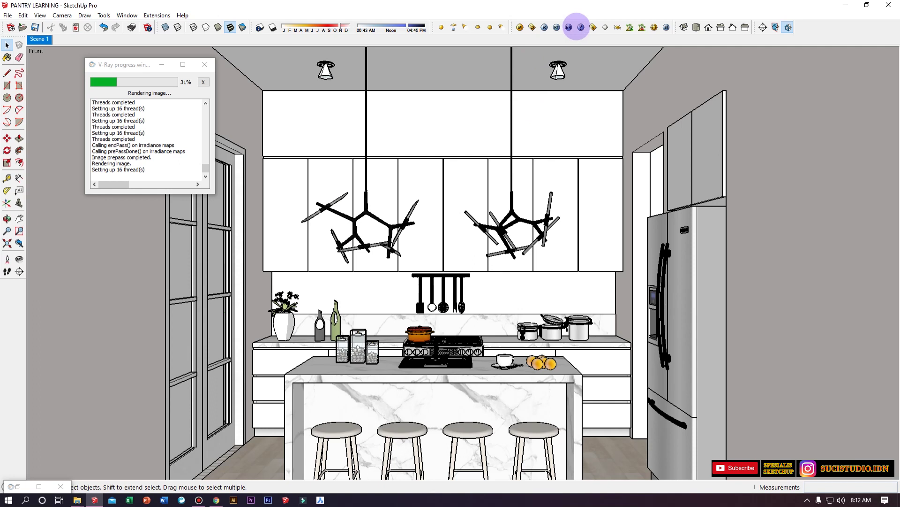
Bring up the V-Ray frame buffer and examine the kitchen island, stove and wall cabinets in the render in progress.
click(592, 28)
click(618, 263)
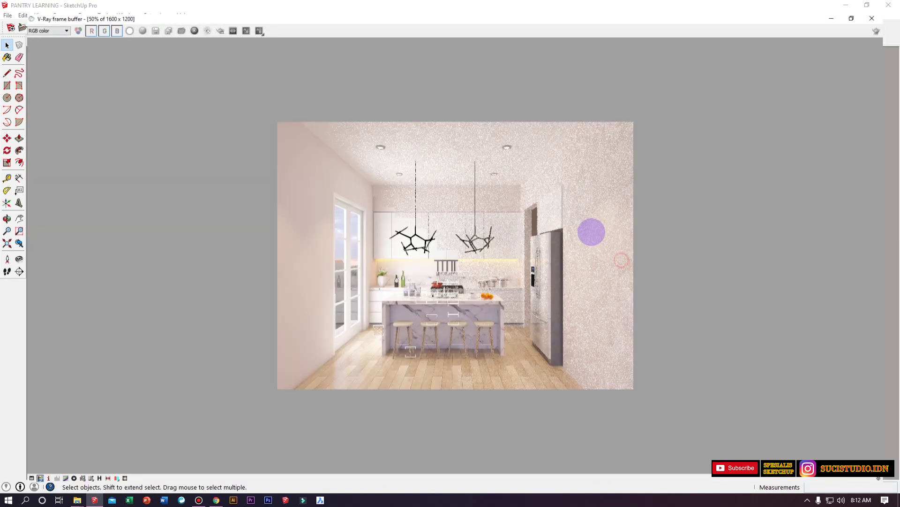
scroll(407, 306, up, 2)
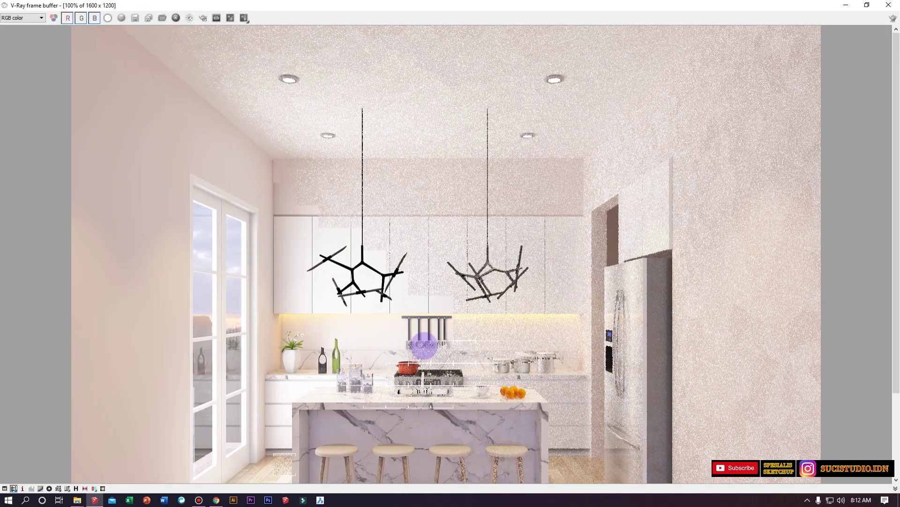
scroll(422, 342, down, 1)
scroll(404, 297, up, 1)
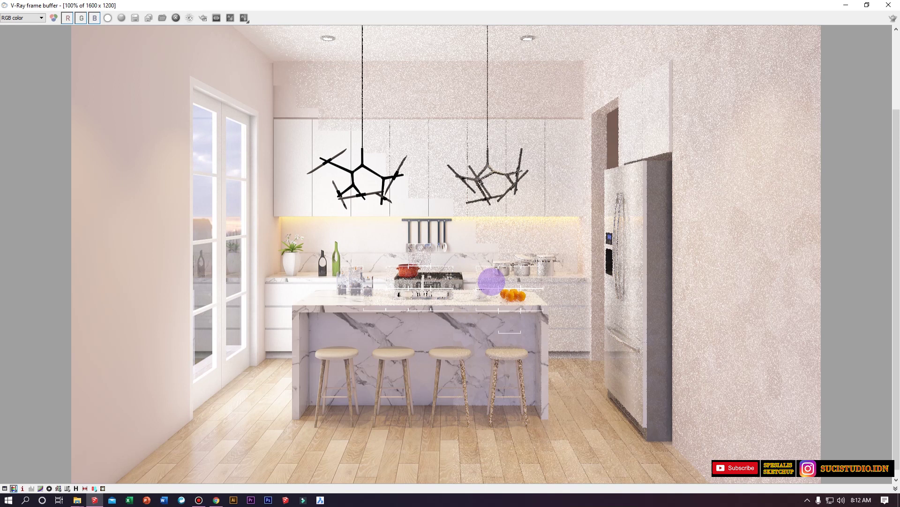
scroll(417, 195, down, 1)
scroll(417, 195, up, 1)
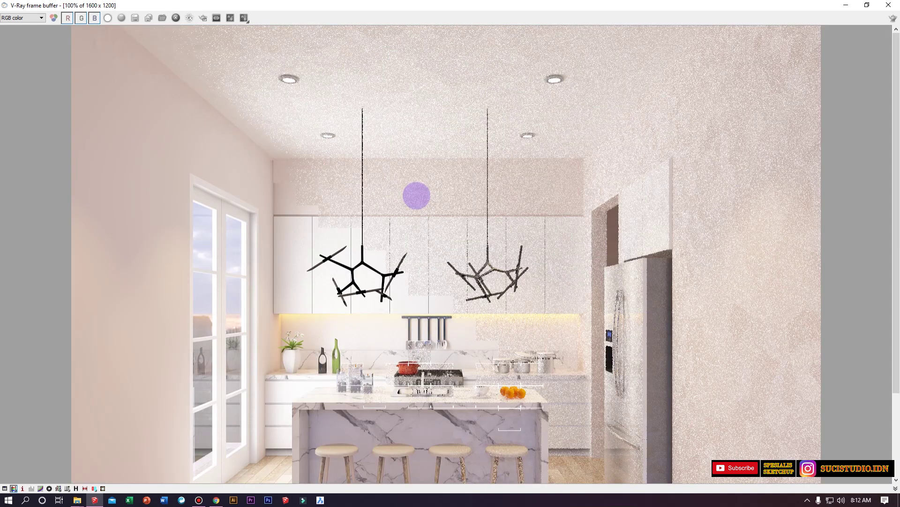
scroll(417, 195, down, 1)
scroll(406, 300, up, 1)
scroll(394, 318, down, 1)
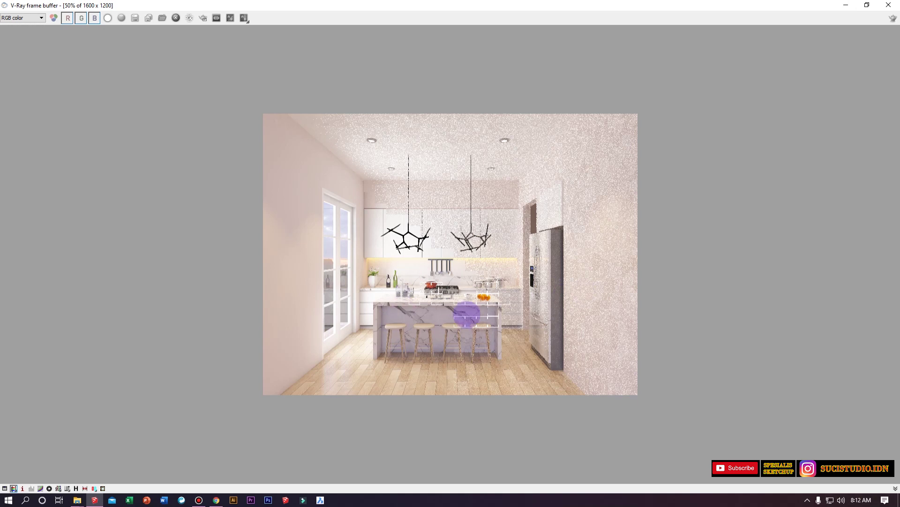
scroll(452, 317, up, 1)
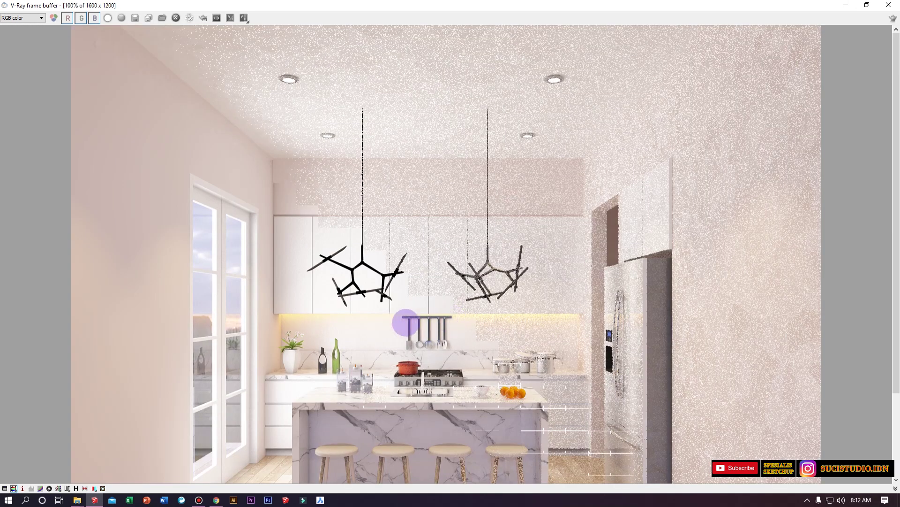
scroll(406, 322, down, 1)
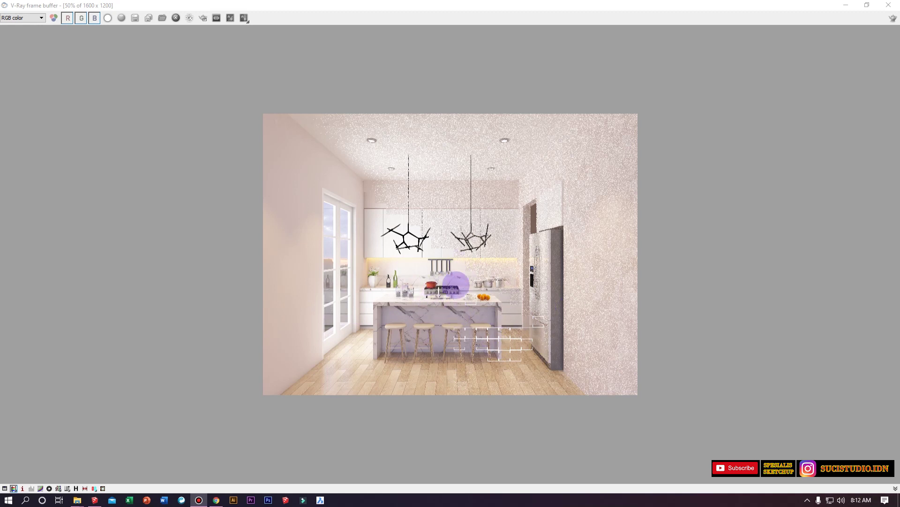
Inspect the render's refinement across the stools, refrigerator, side walls and ceiling at full and reduced magnification.
scroll(436, 295, up, 1)
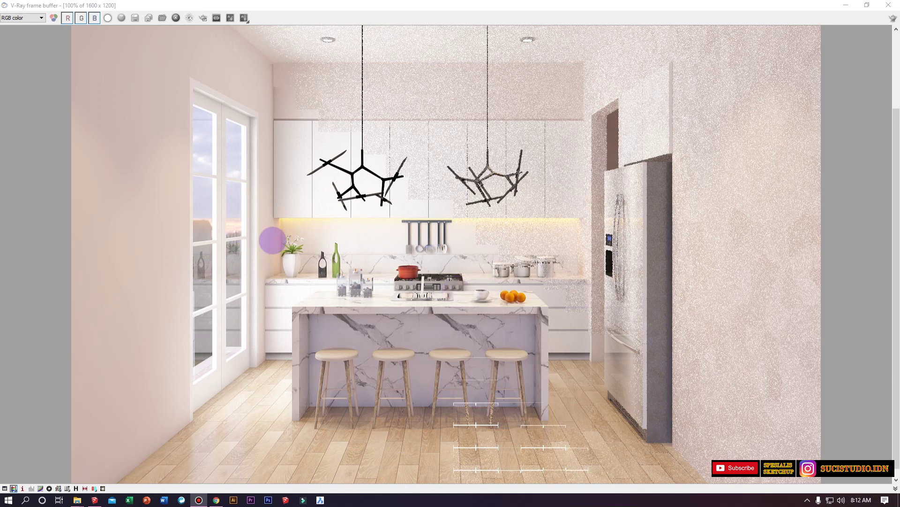
scroll(406, 312, down, 1)
scroll(402, 206, up, 1)
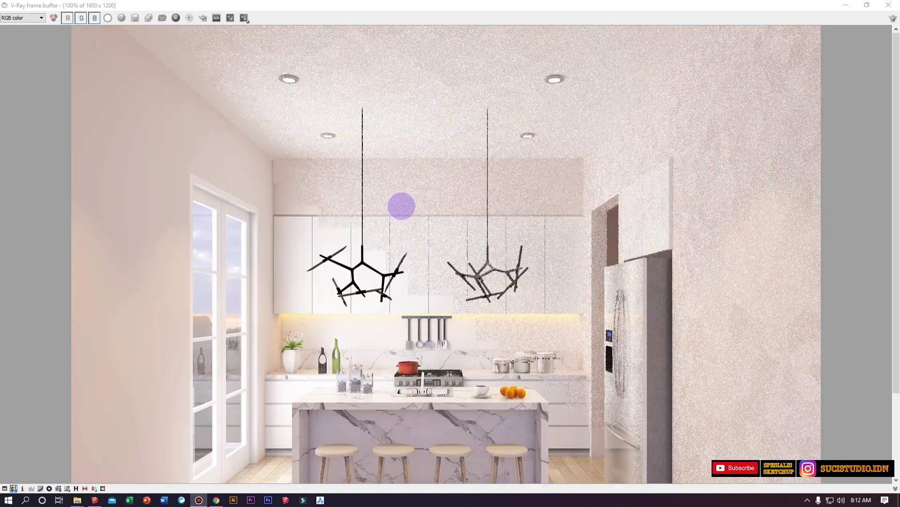
scroll(400, 208, down, 1)
scroll(402, 209, up, 1)
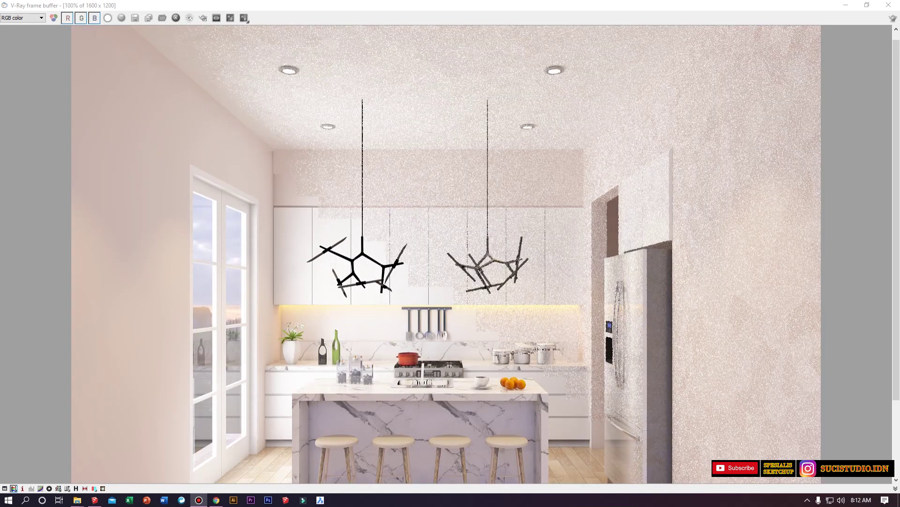
scroll(401, 209, down, 1)
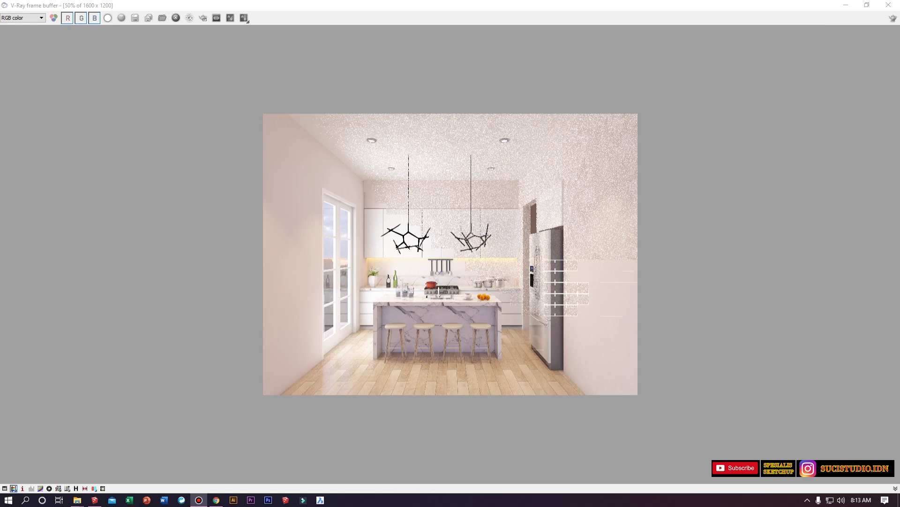
double_click(476, 313)
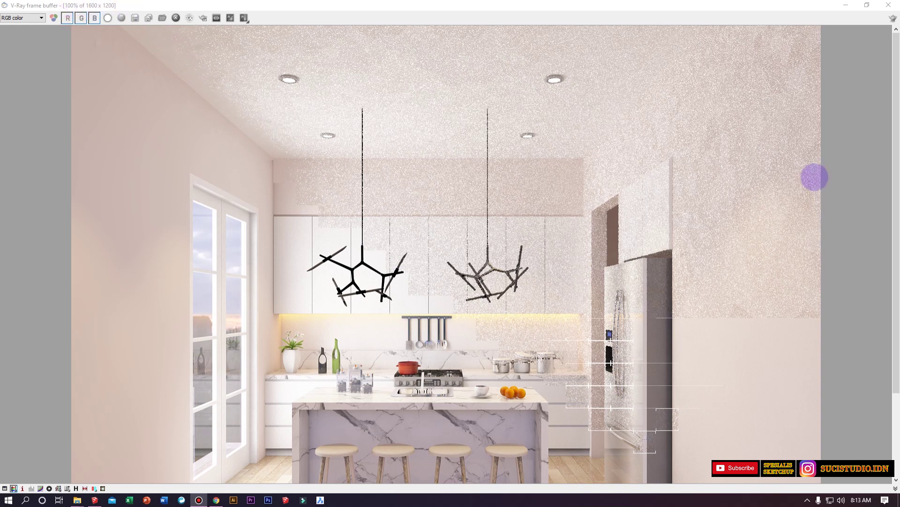
drag(879, 173, 865, 217)
scroll(866, 206, up, 3)
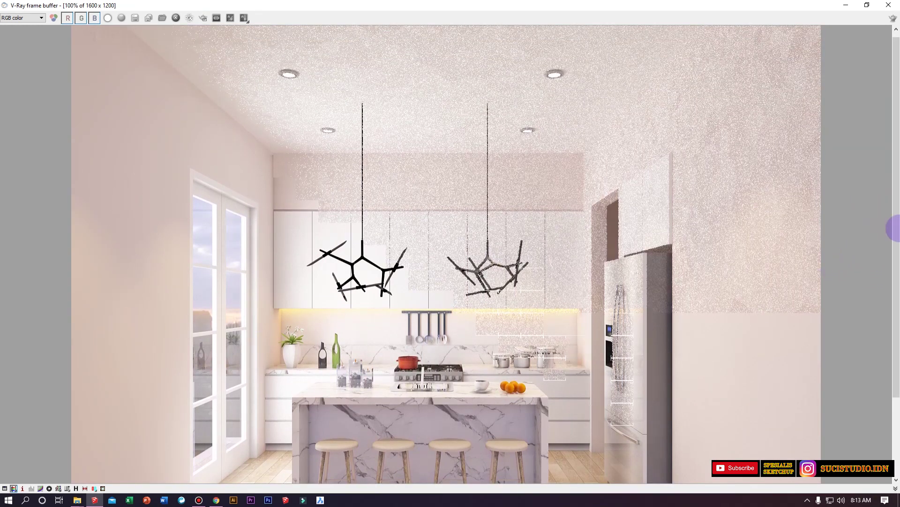
drag(894, 229, 871, 344)
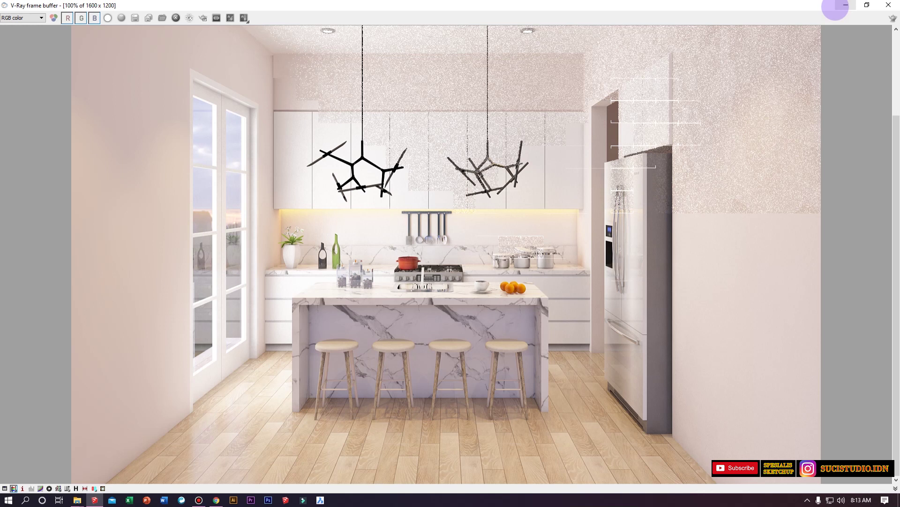
scroll(526, 257, down, 3)
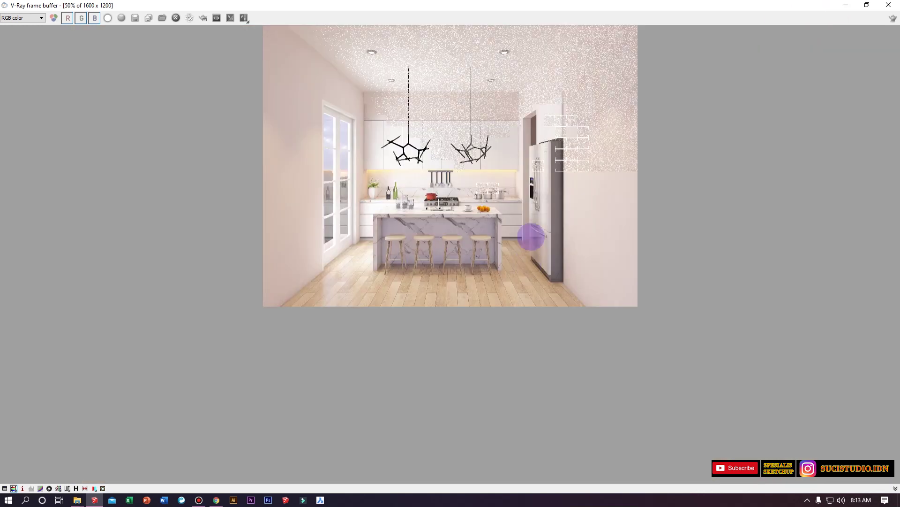
scroll(489, 190, up, 3)
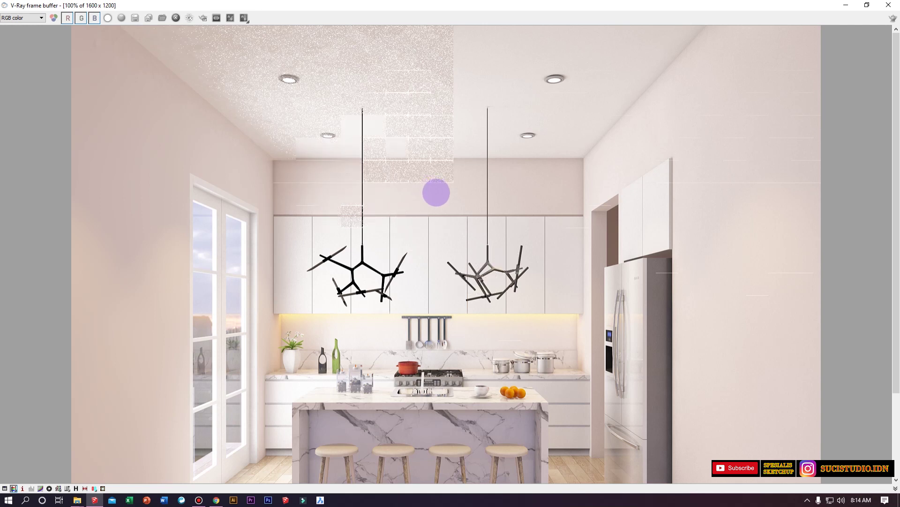
Reopen the V-Ray render options, enlarge the dialog, and review the Global switches, System, Image sampler and DMC sampler settings.
click(843, 6)
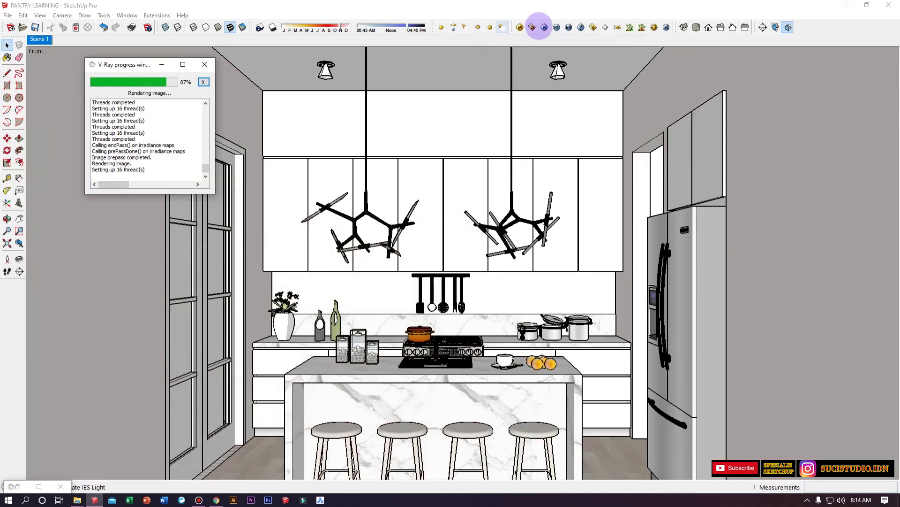
click(533, 28)
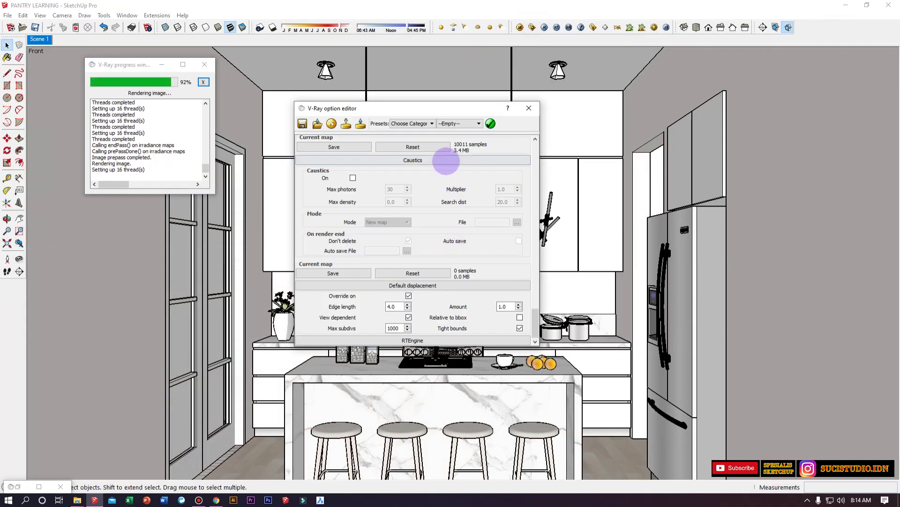
scroll(417, 155, up, 5)
scroll(430, 229, up, 3)
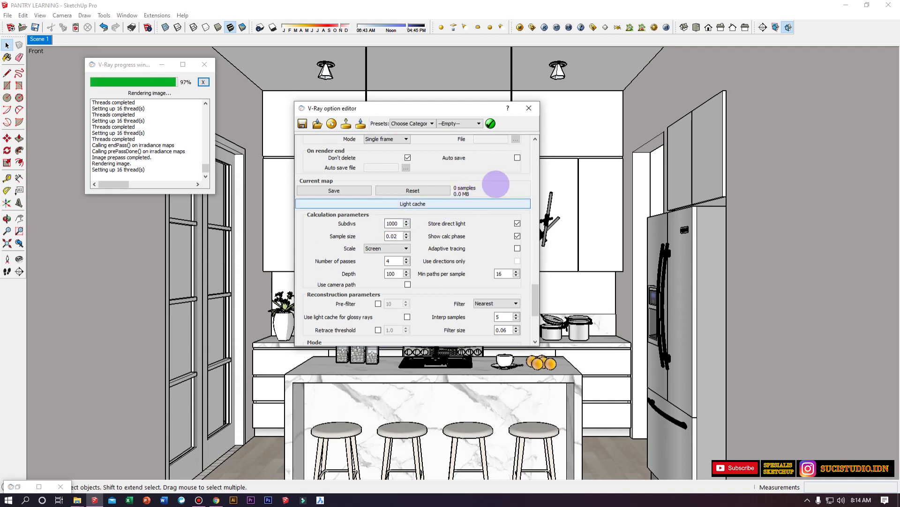
drag(483, 346, 466, 449)
scroll(438, 285, up, 7)
scroll(443, 268, up, 20)
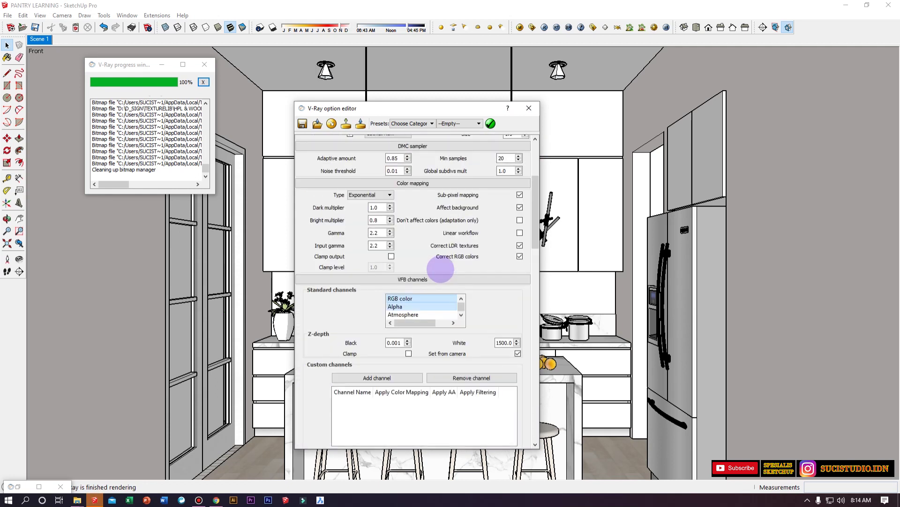
click(450, 139)
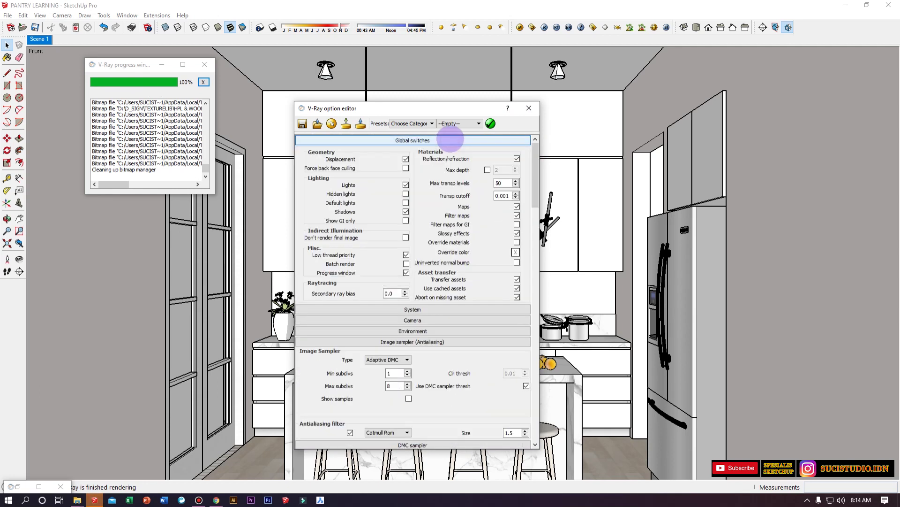
click(484, 310)
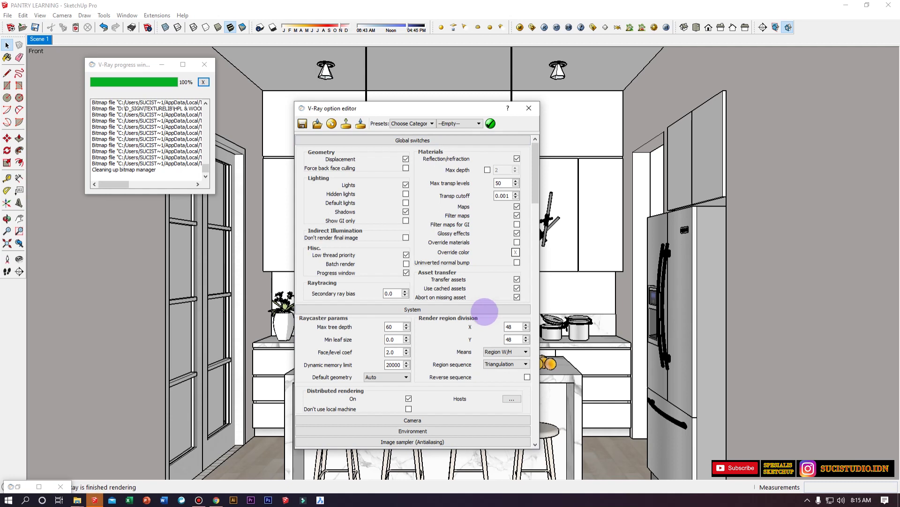
scroll(476, 342, down, 3)
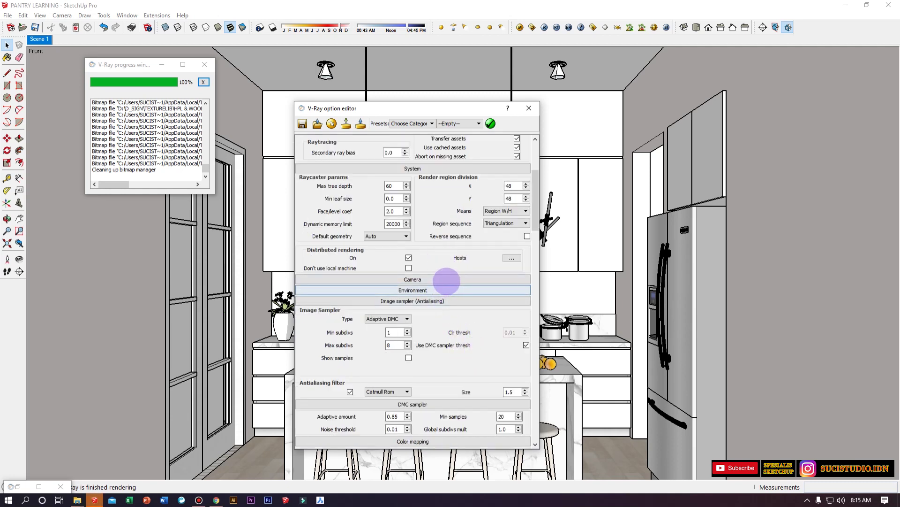
Save the finished render from the frame buffer as a JPEG named FINAL, and close its image preview.
click(94, 499)
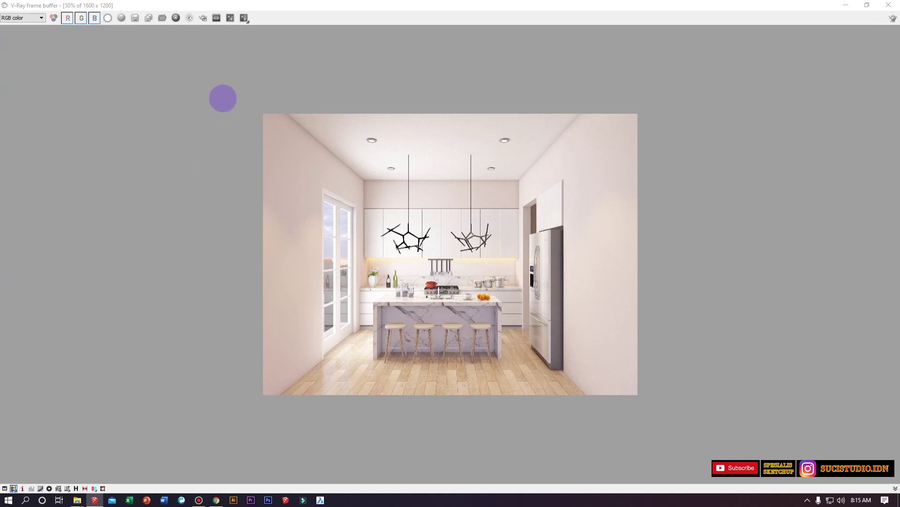
click(134, 18)
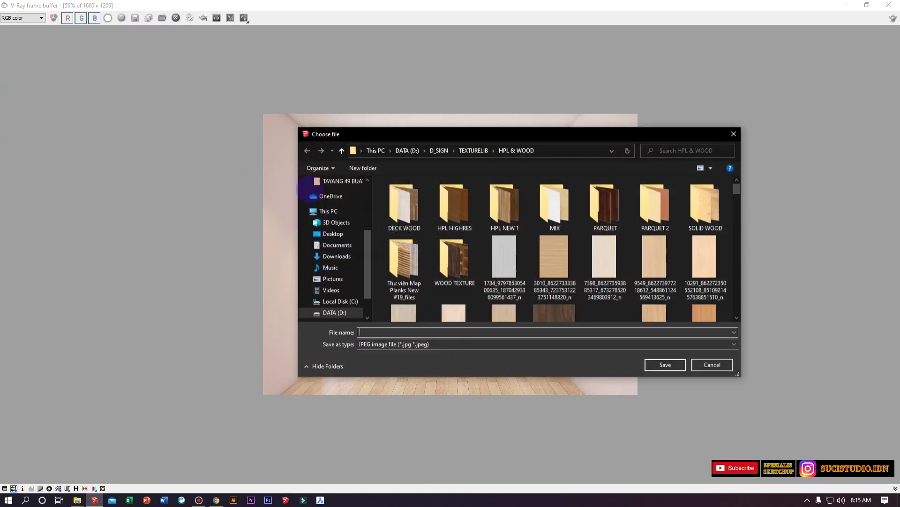
click(334, 312)
click(398, 332)
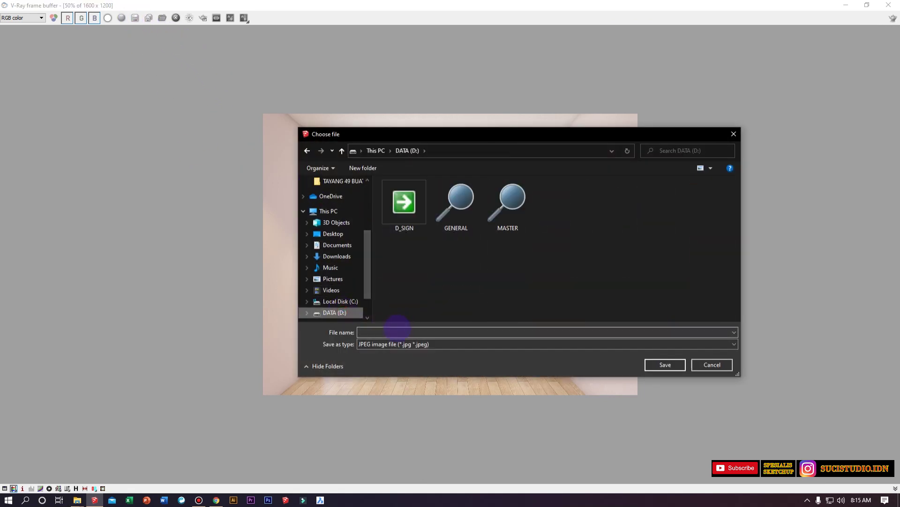
key(Return)
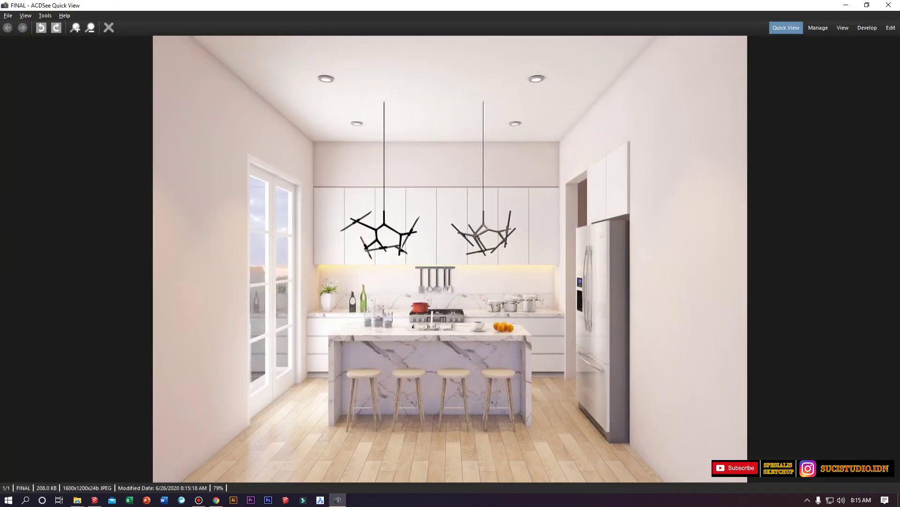
key(Escape)
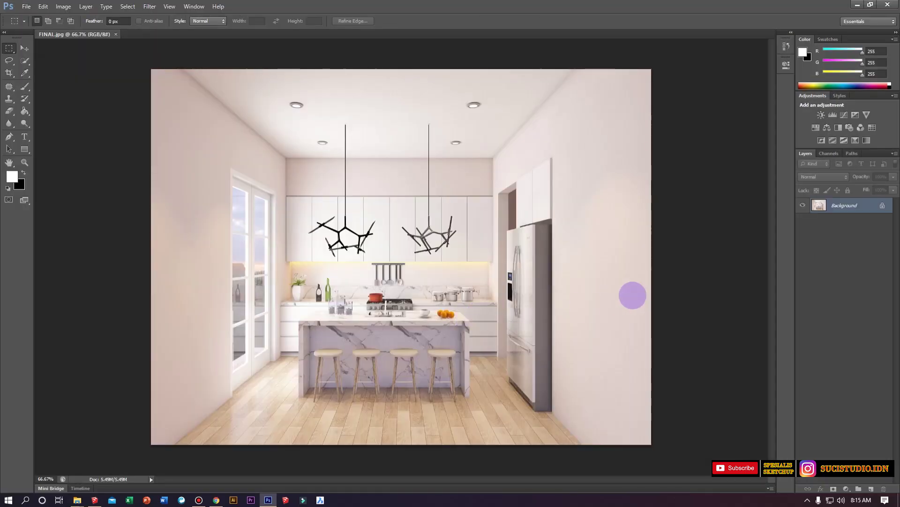
In Photoshop, duplicate the Background layer of FINAL.jpg and set the copy to Soft Light blending with 35% fill.
key(ctrl+j)
click(823, 176)
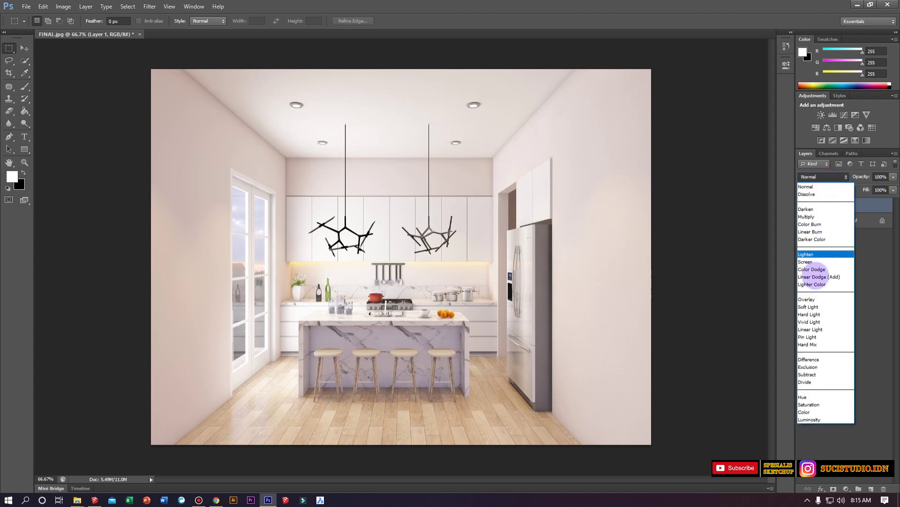
click(815, 306)
click(881, 190)
text(35)
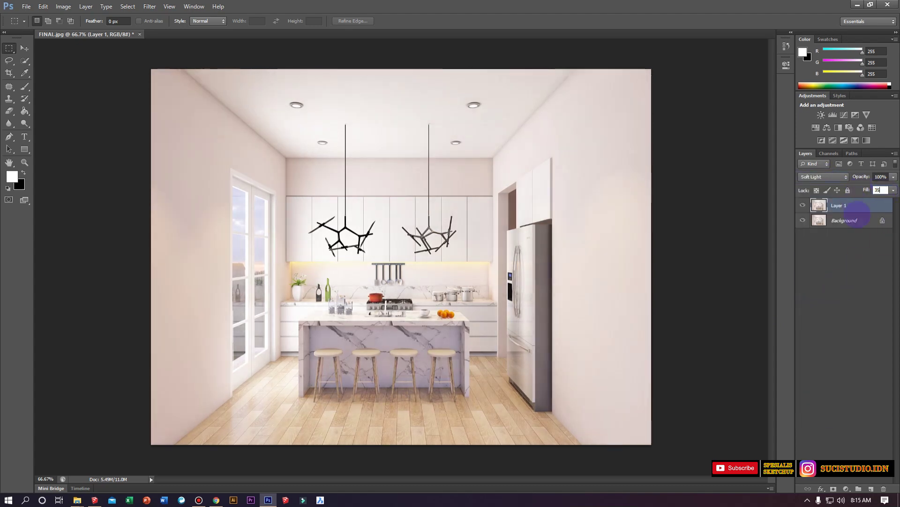
Add a Levels adjustment layer with the shadow input at 7 and the midtones at 0.73.
click(847, 488)
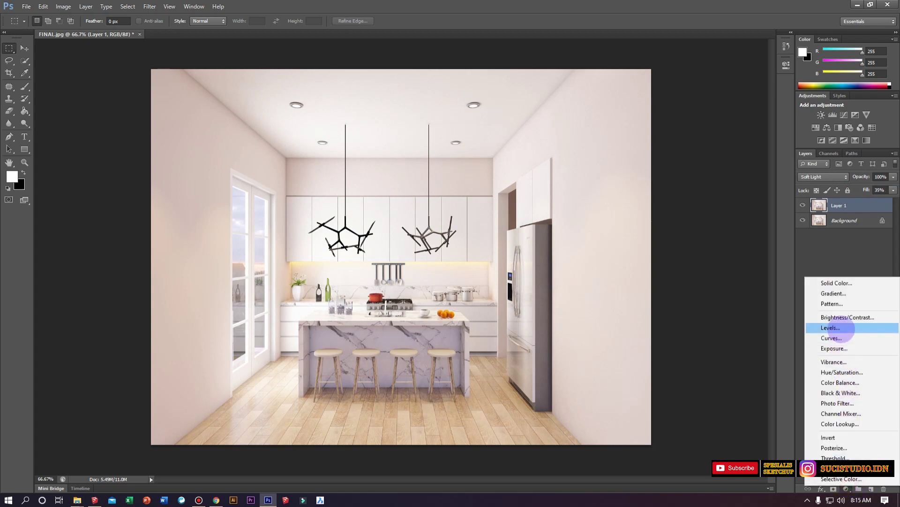
click(821, 328)
drag(661, 154, 724, 153)
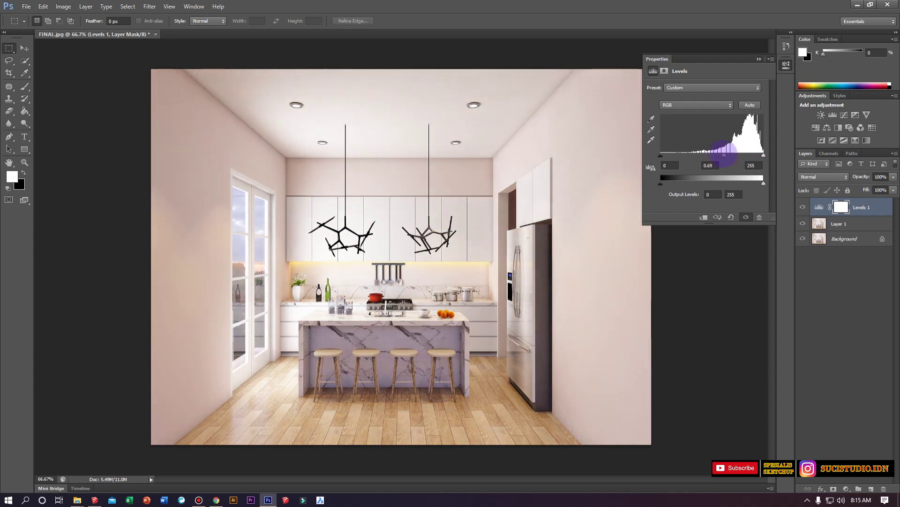
drag(725, 154, 764, 155)
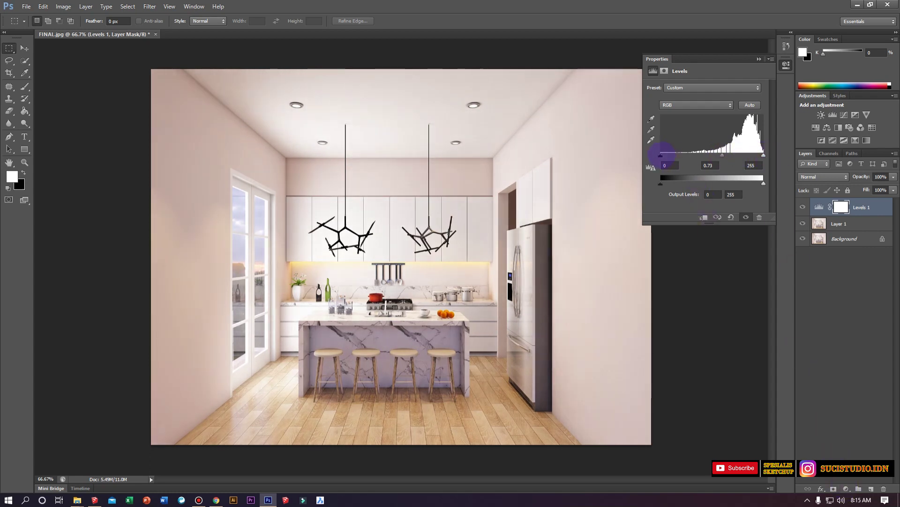
Add a Brightness/Contrast adjustment layer with brightness at -9 and contrast at 13.
click(847, 488)
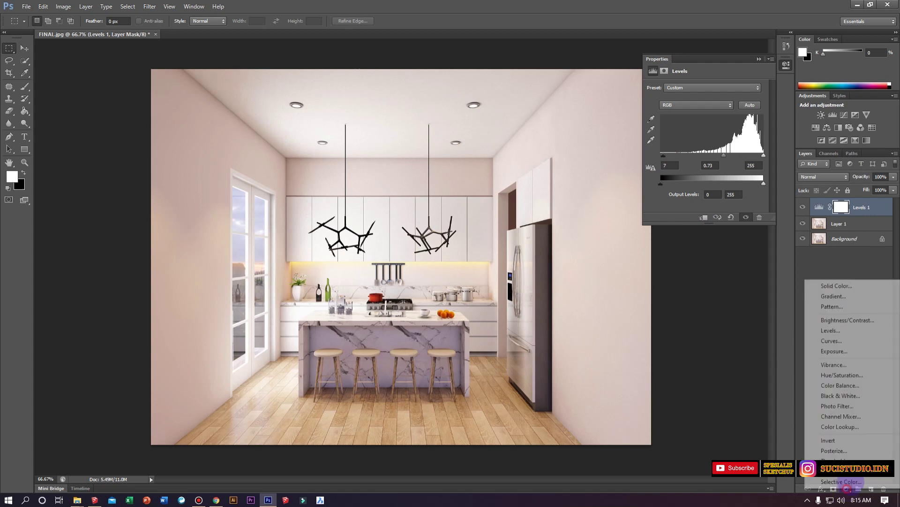
click(842, 321)
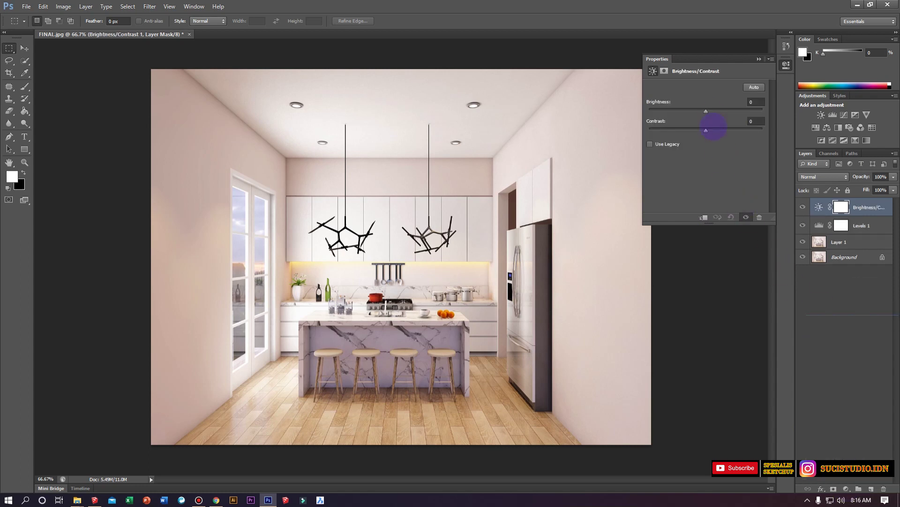
drag(706, 111, 701, 111)
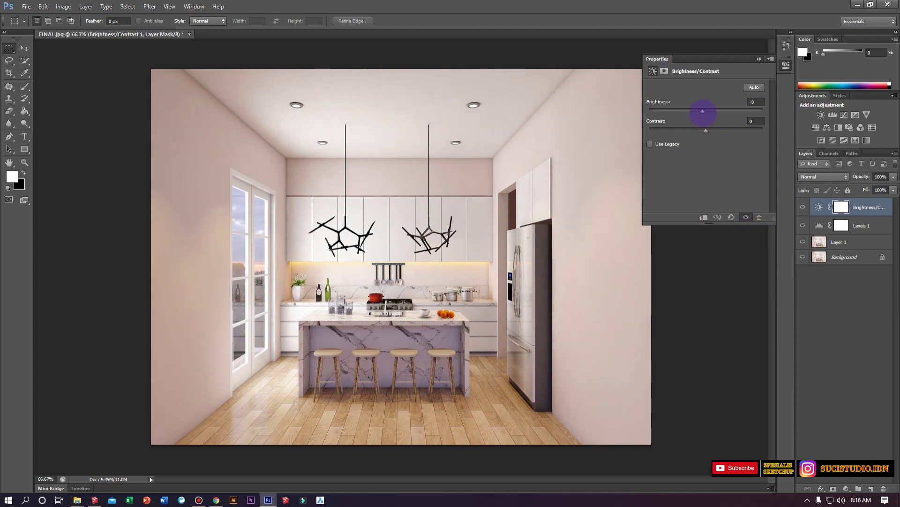
drag(706, 130, 713, 130)
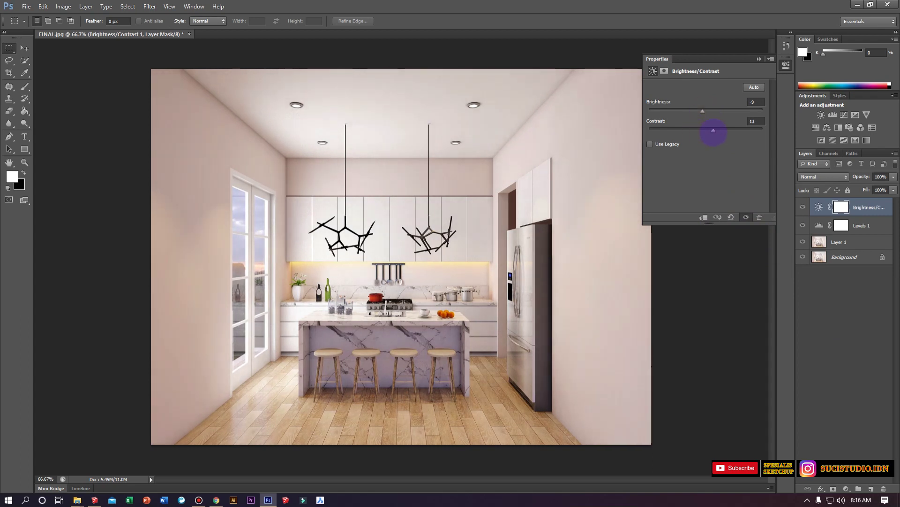
Add a Color Balance adjustment layer with midtones at Cyan-Red -10, Magenta-Green 0 and Yellow-Blue +6, and collapse its properties.
click(847, 488)
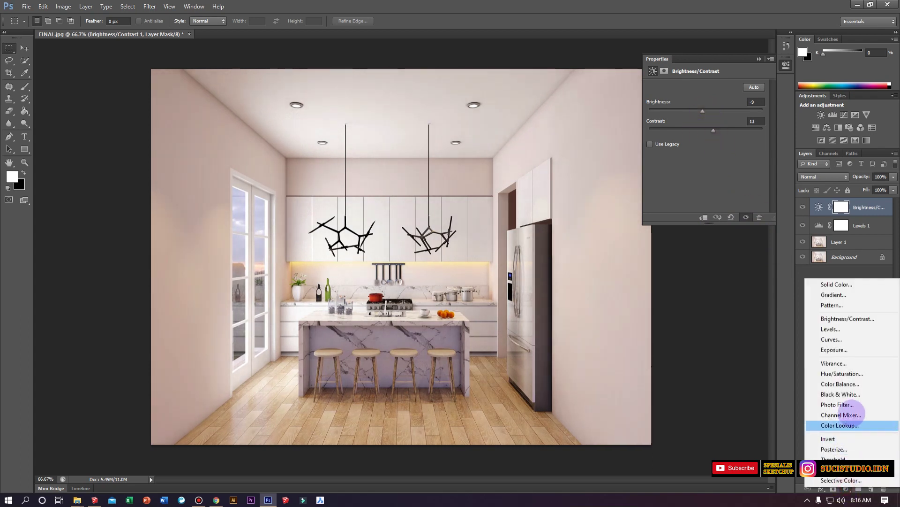
click(840, 384)
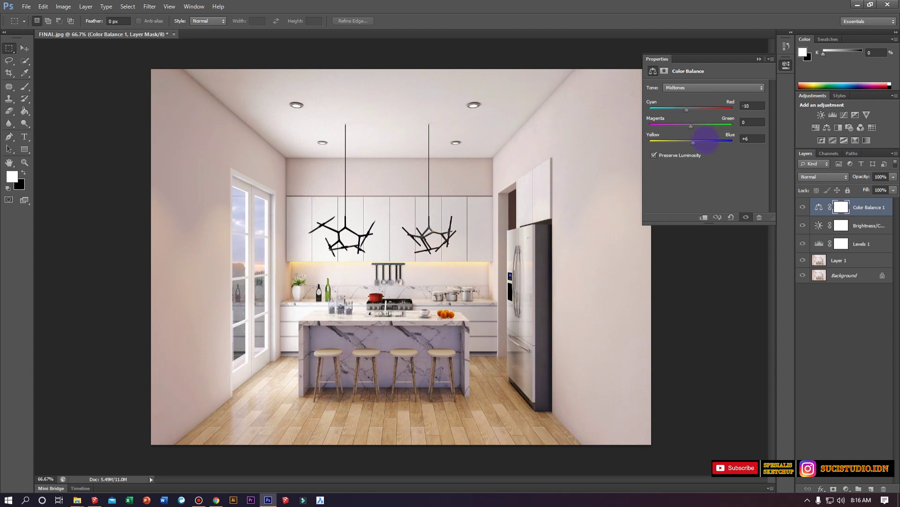
drag(691, 127, 701, 126)
click(752, 122)
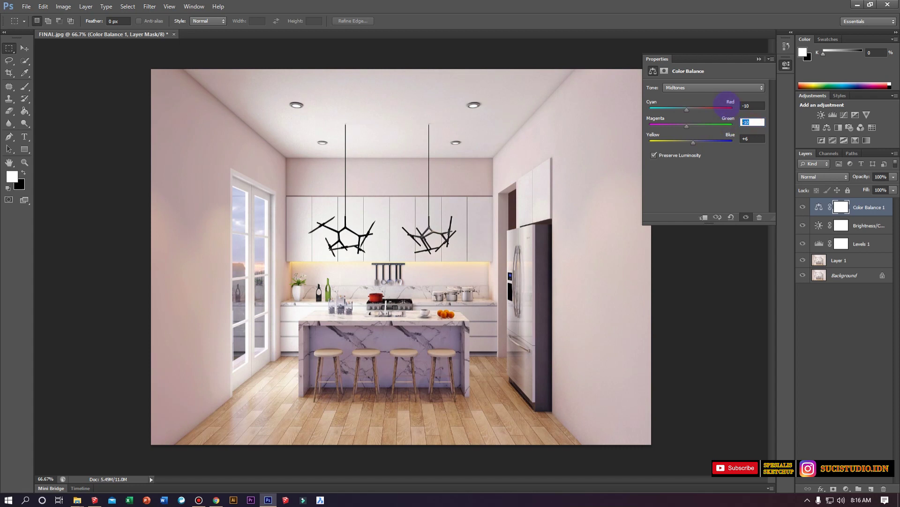
text(0)
click(725, 102)
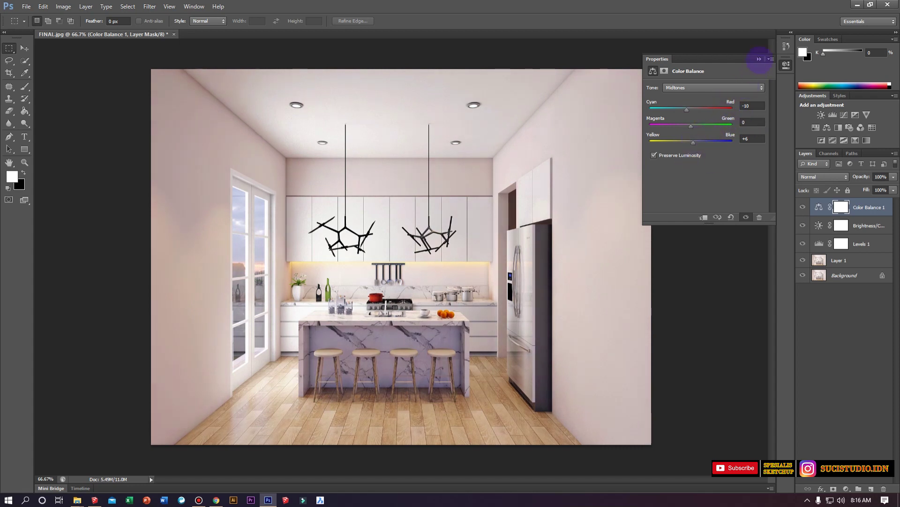
click(758, 60)
click(847, 488)
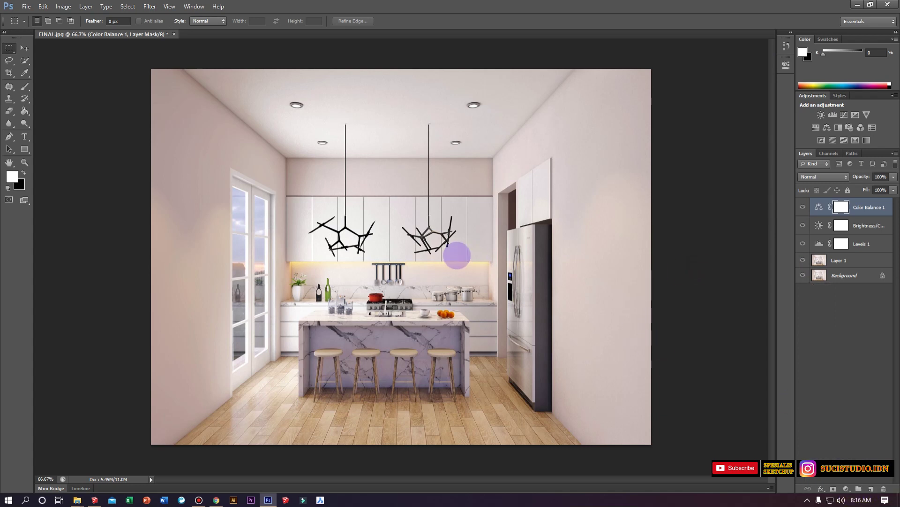
Compare the image with and without the Levels, Brightness/Contrast and Color Balance adjustment layers by toggling their visibility.
alt+scroll(400, 308, up, 2)
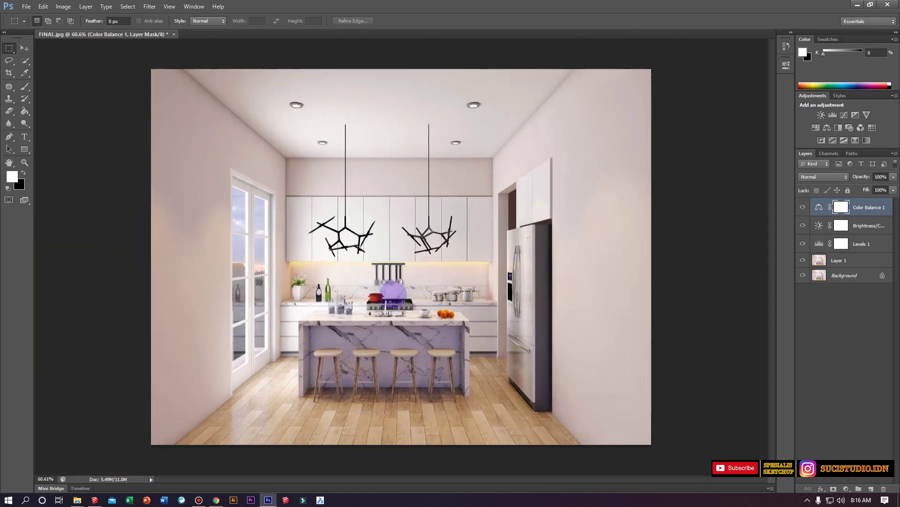
click(819, 260)
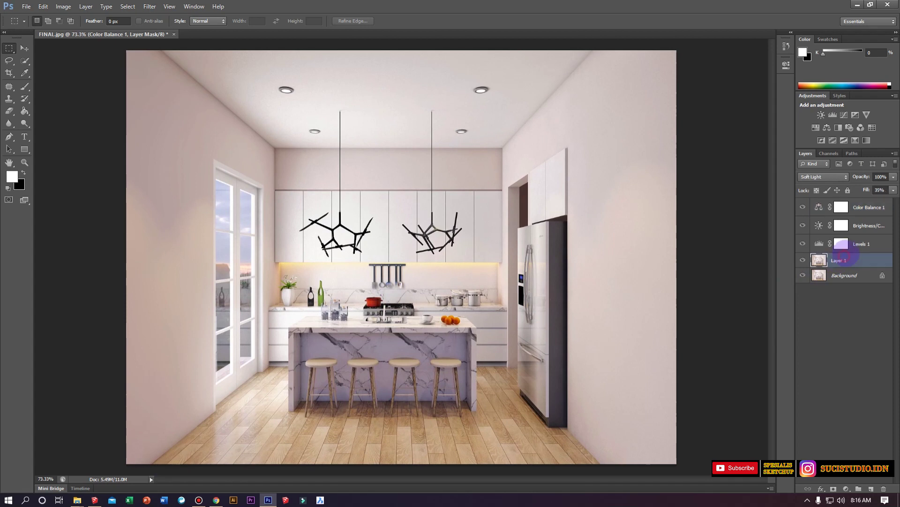
click(821, 244)
click(803, 243)
click(802, 243)
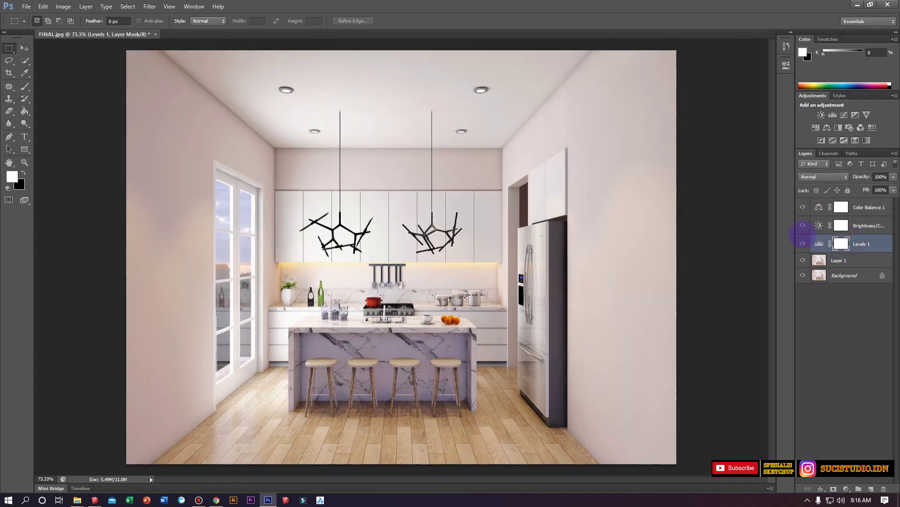
click(802, 225)
click(803, 225)
click(803, 207)
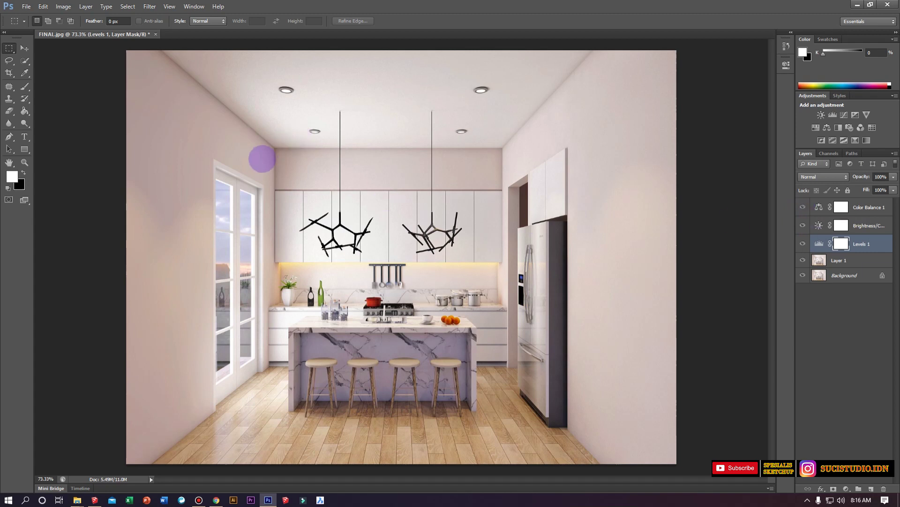
Save the edited image to DATA (D:) in JPEG format with Maximum quality 12 and the Baseline ("Standard") option.
click(26, 6)
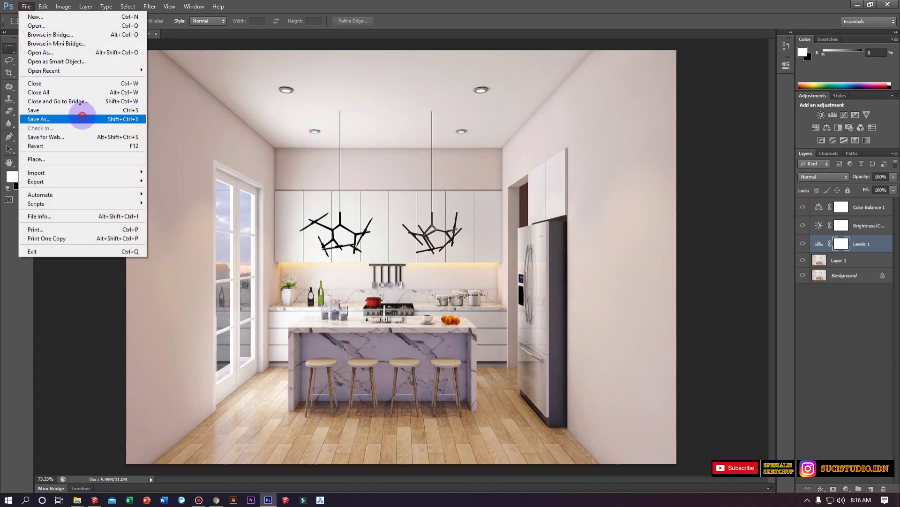
click(72, 117)
click(467, 248)
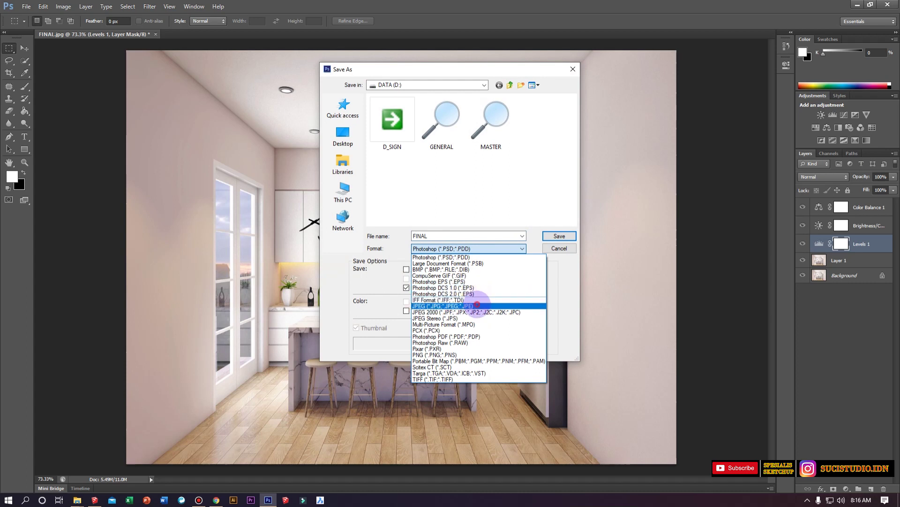
click(469, 305)
click(558, 236)
click(431, 188)
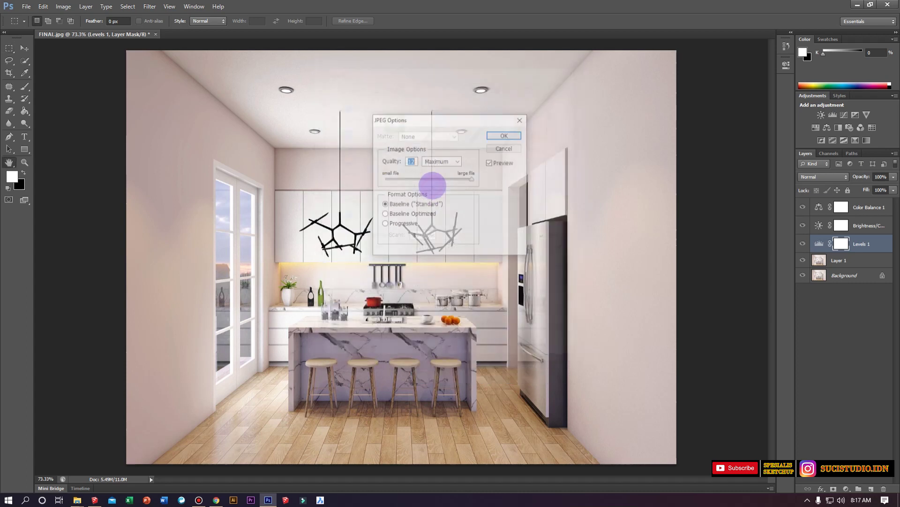
click(498, 136)
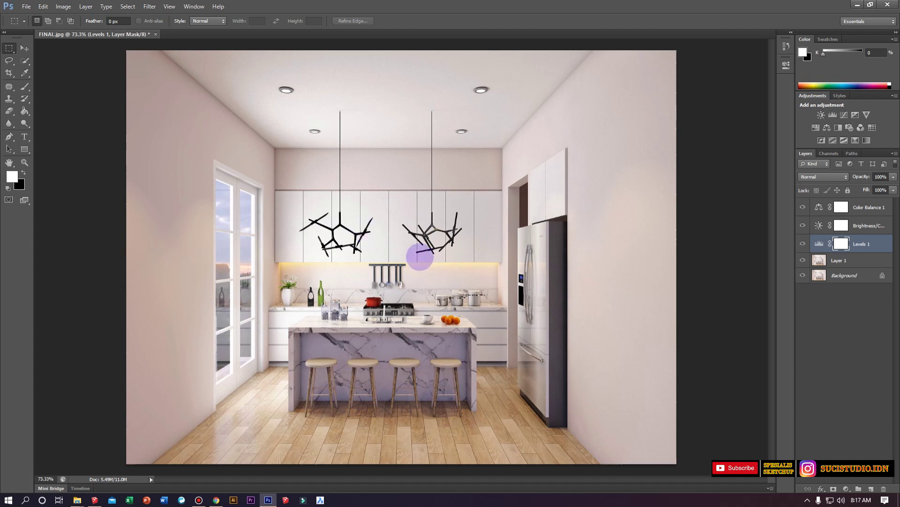
click(199, 500)
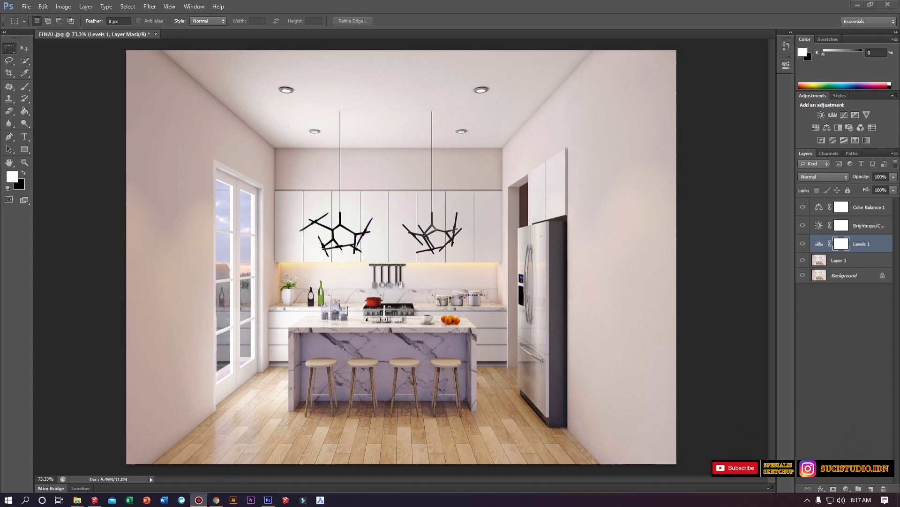